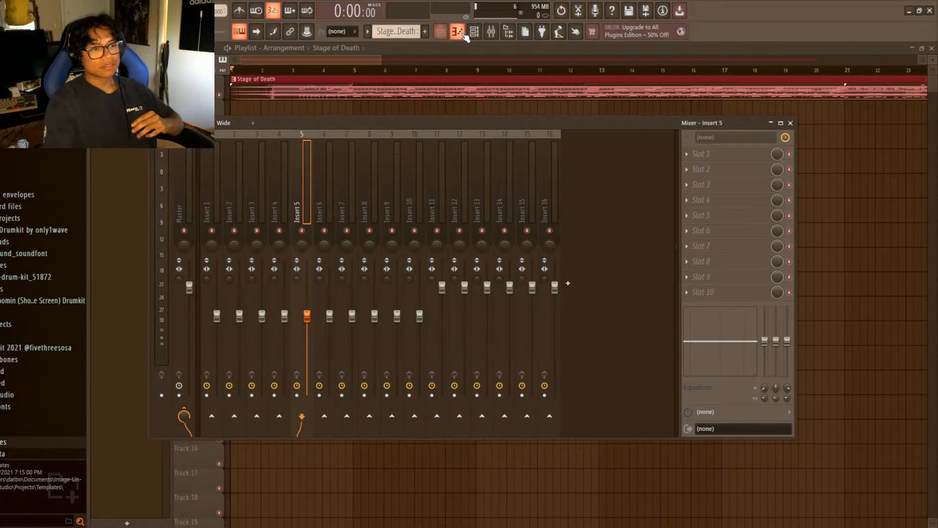
- Bring up the channel rack and position its window so the channel names and note previews are in view
click(464, 33)
click(472, 34)
drag(414, 99, 275, 117)
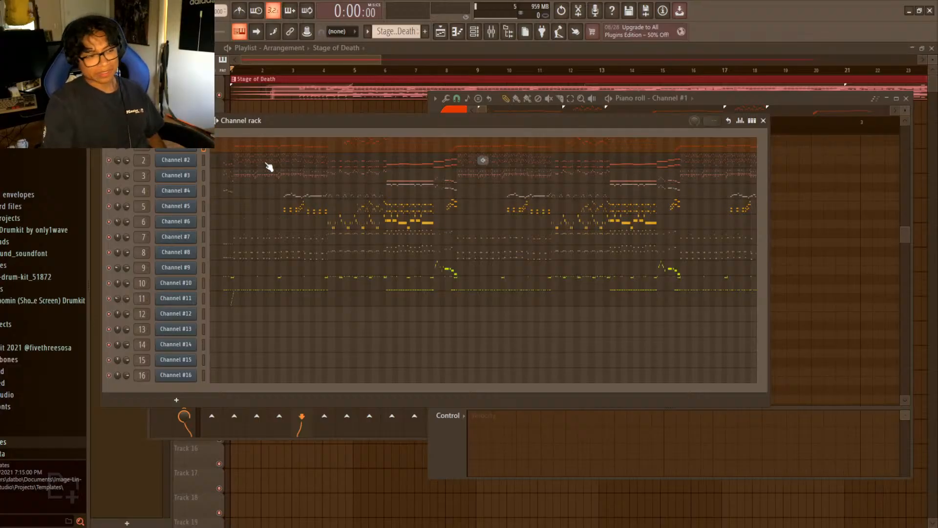
drag(290, 116, 368, 120)
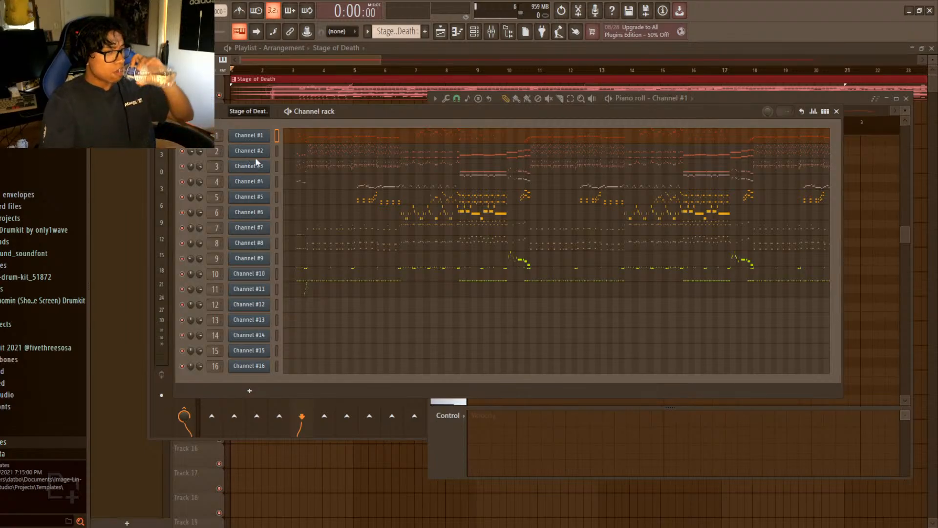
- Open Channel #1's notes in the piano roll and examine them across the opening bars
click(475, 32)
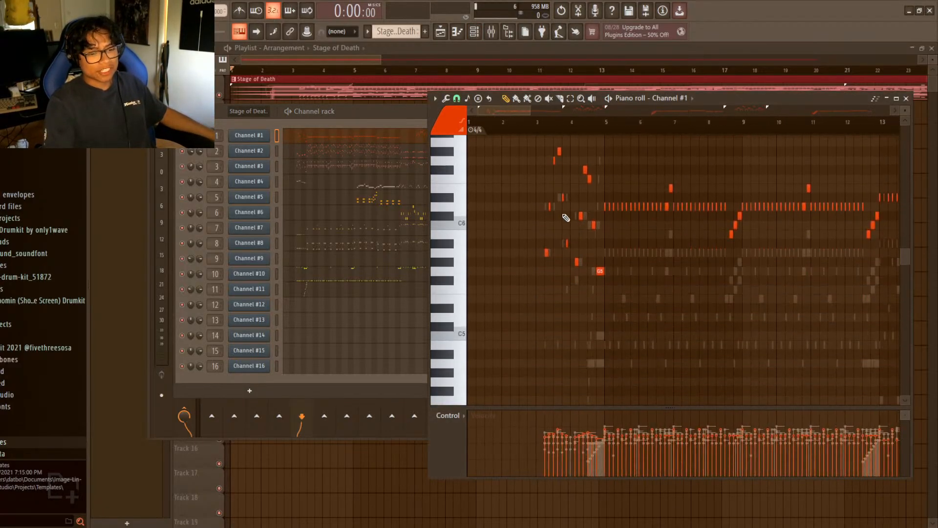
scroll(576, 127, down, 5)
drag(704, 102, 499, 83)
scroll(373, 174, down, 2)
scroll(290, 122, up, 6)
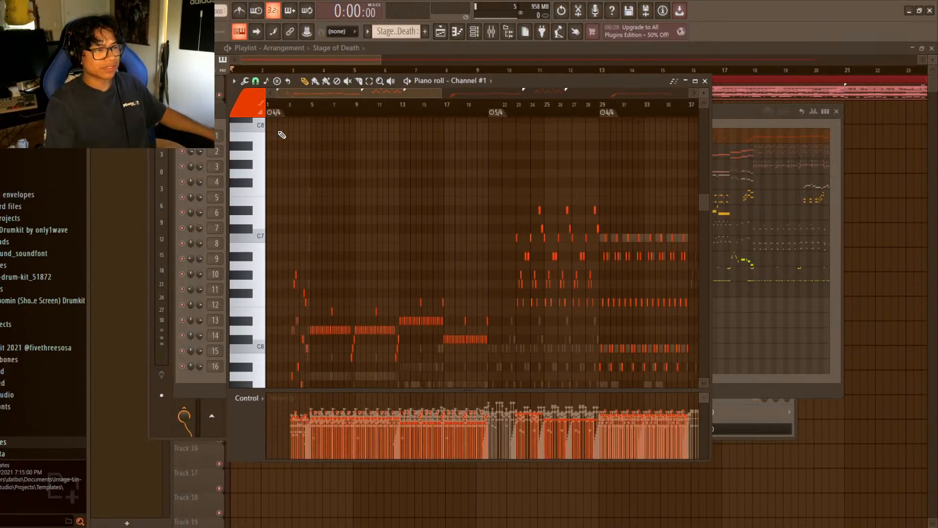
scroll(279, 132, down, 3)
scroll(280, 112, up, 5)
- Play the song from bar 3, checking the channel rack and Channel #1's notes, and stop playback
click(327, 115)
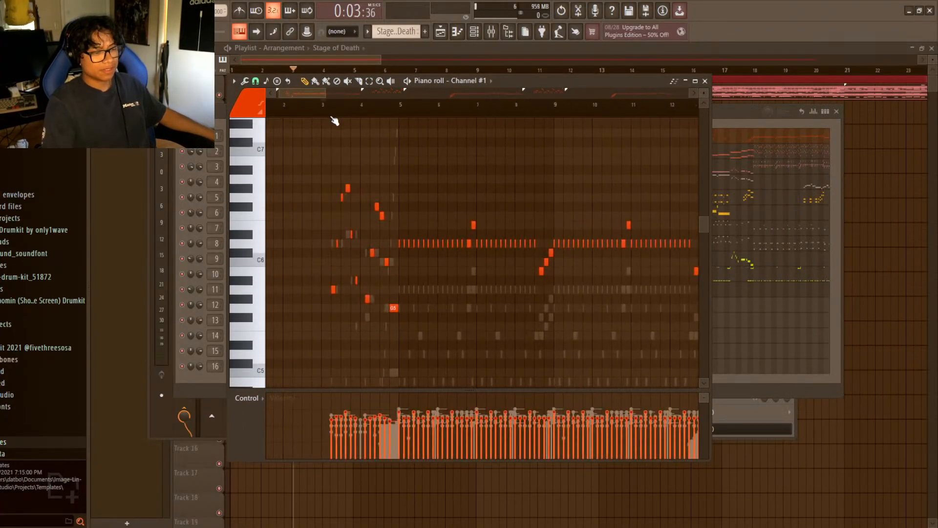
key(space)
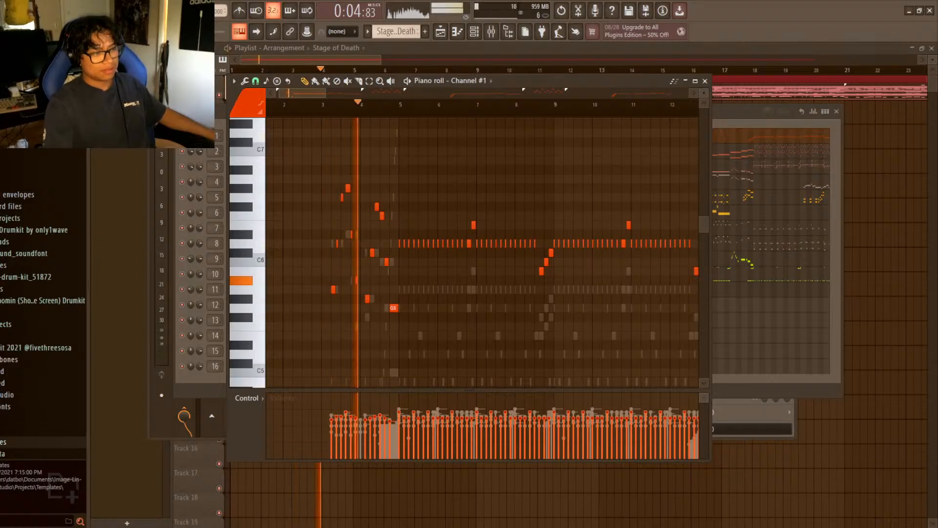
key(F6)
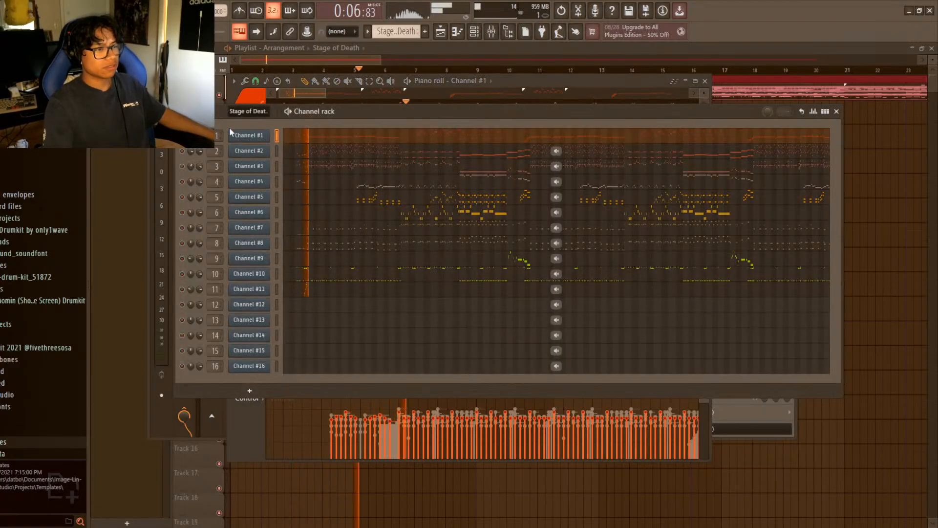
click(343, 132)
click(343, 132)
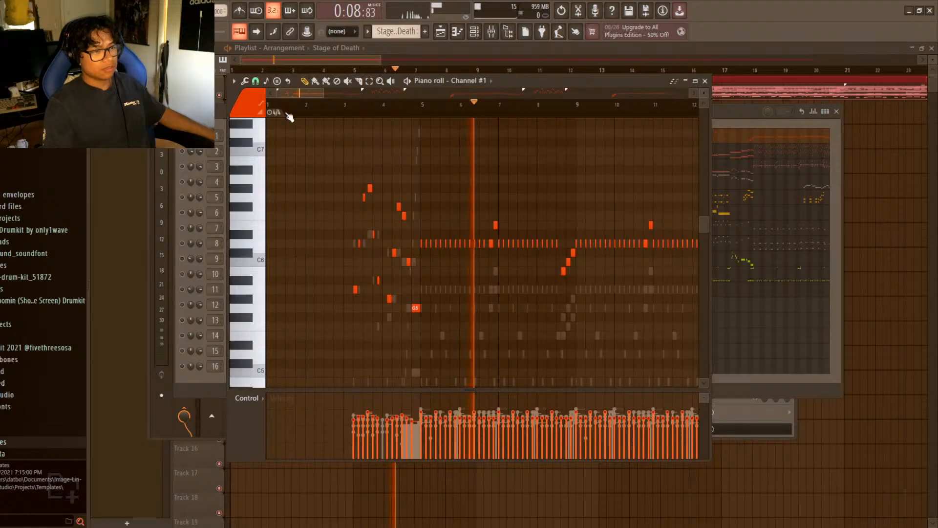
key(space)
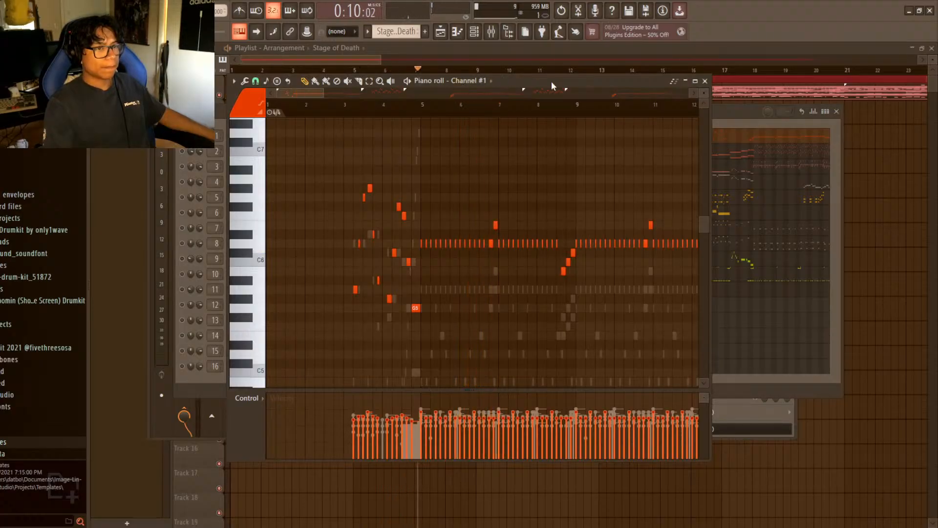
- Move the piano roll clear of the channel rack and show Channel #11's notes in it
drag(552, 82, 540, 132)
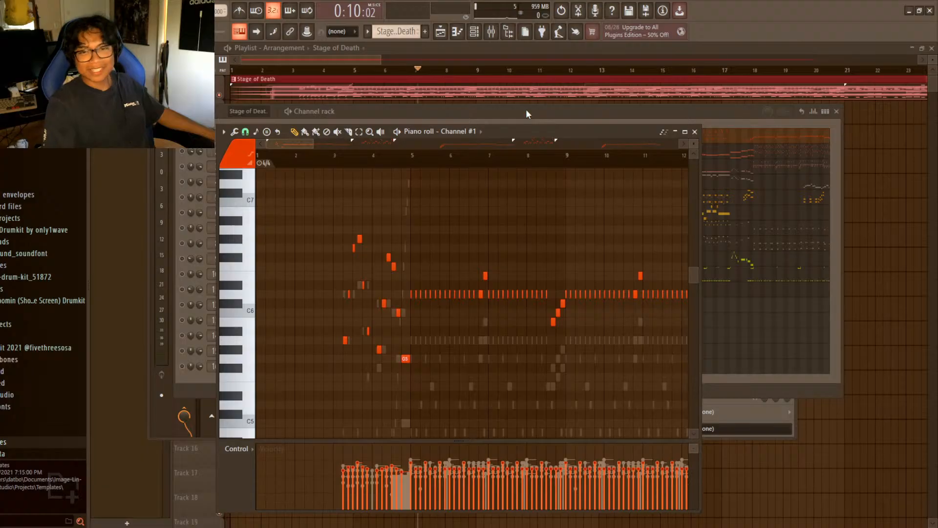
drag(560, 131, 591, 64)
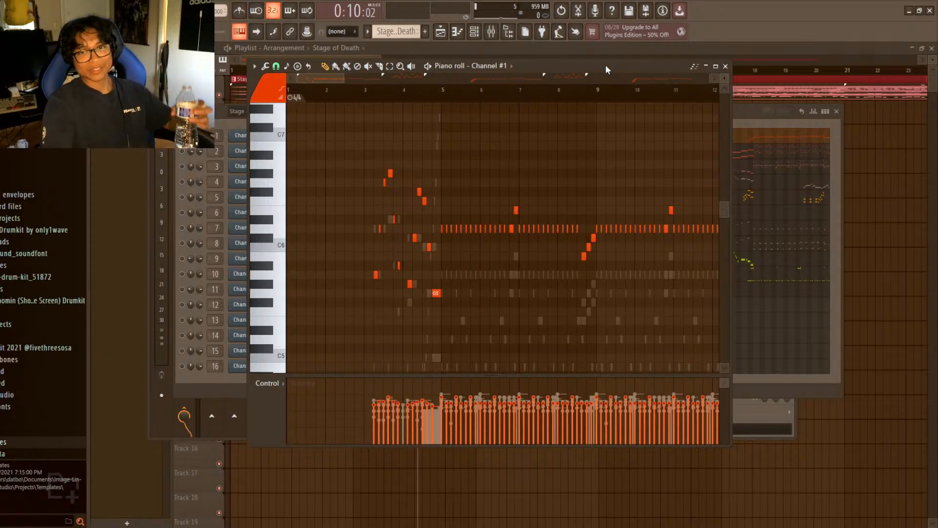
drag(571, 65, 631, 309)
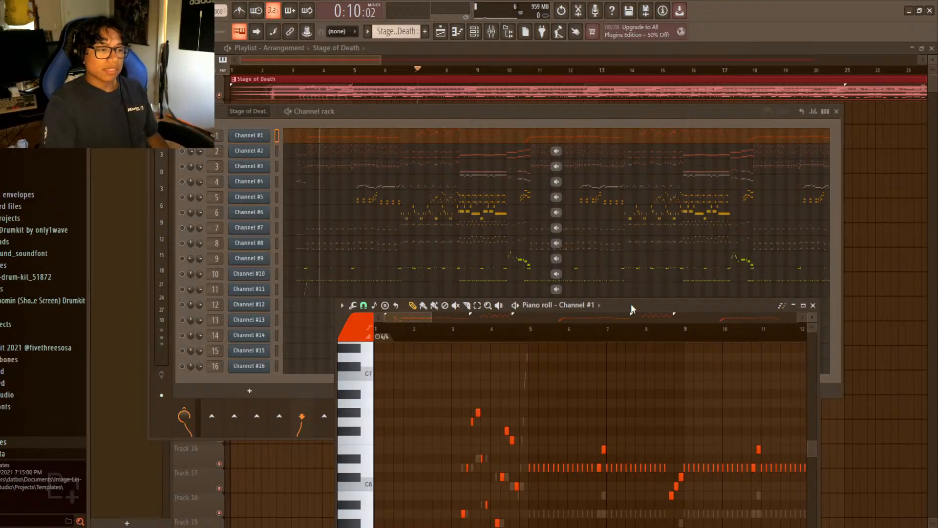
click(363, 295)
scroll(529, 351, down, 3)
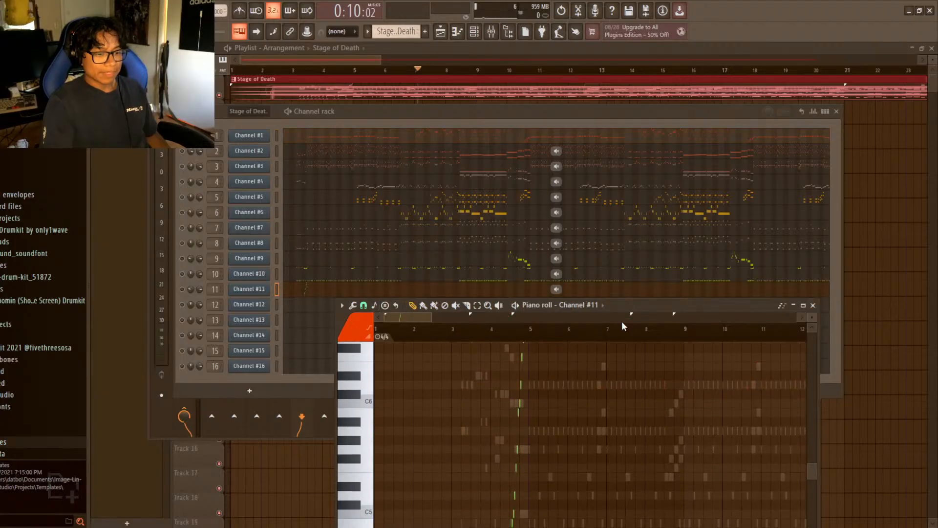
drag(621, 306, 576, 124)
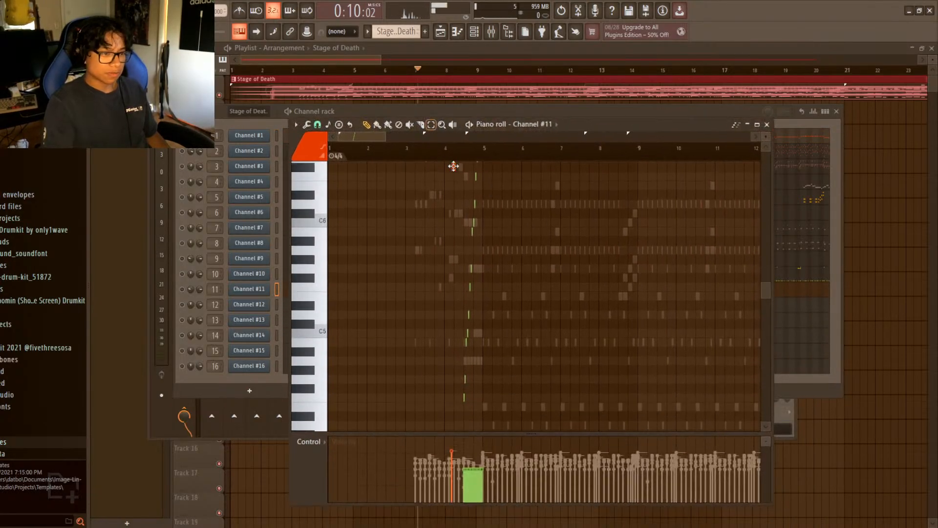
- Listen to Channel #11 soloed around bars 3 to 5, restore all channels and stop playback
click(427, 152)
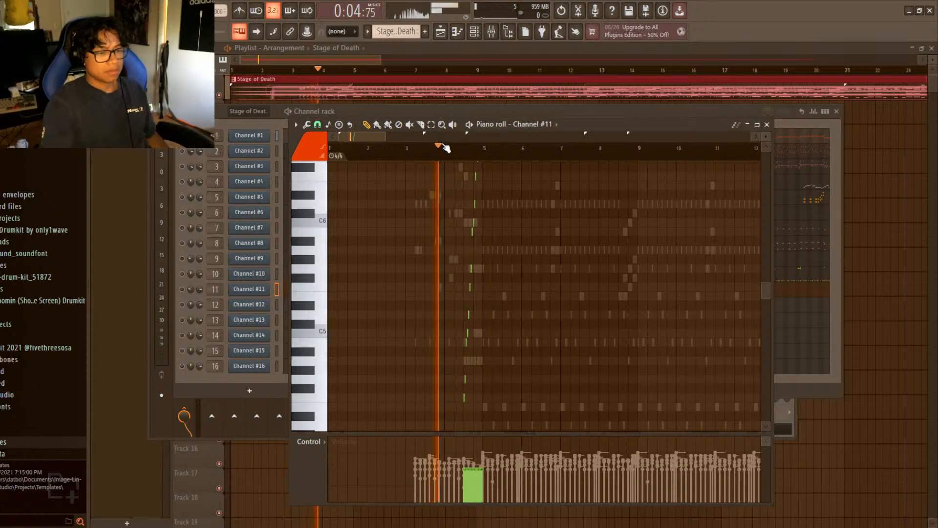
right_click(184, 290)
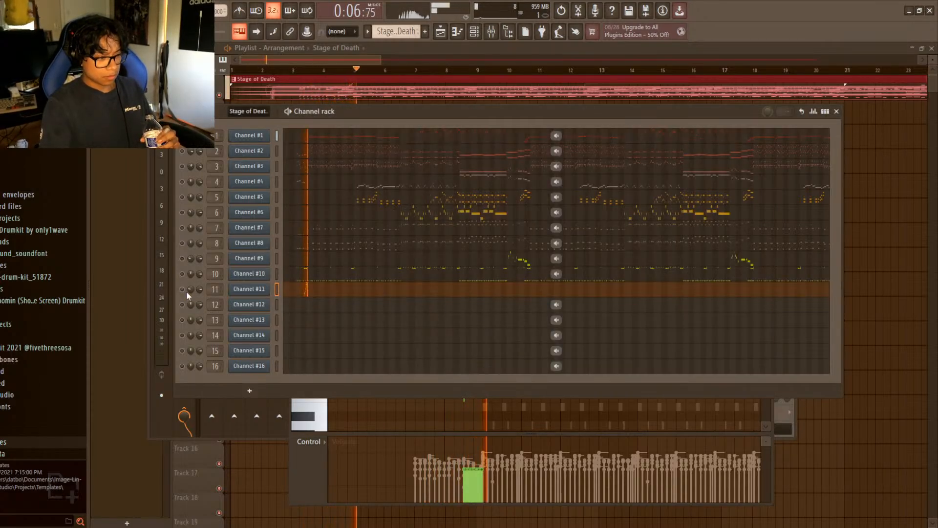
click(395, 295)
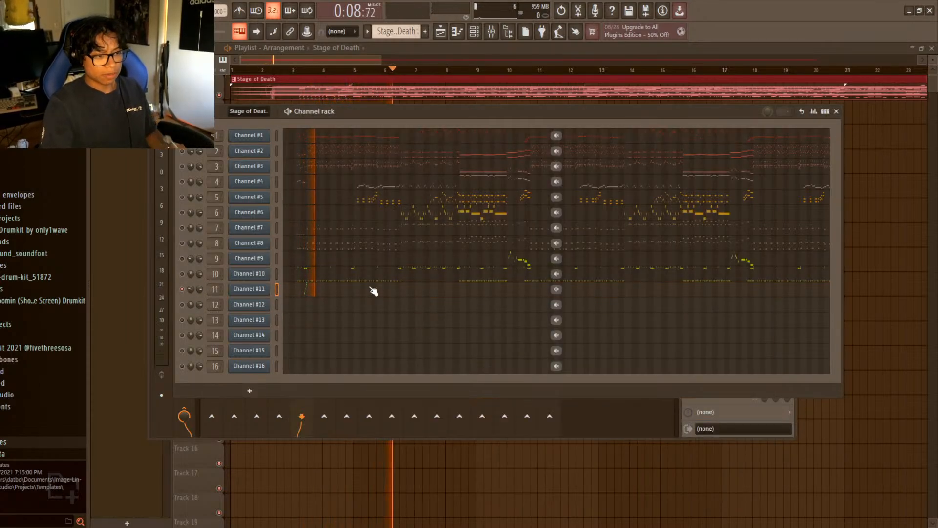
click(398, 296)
click(455, 148)
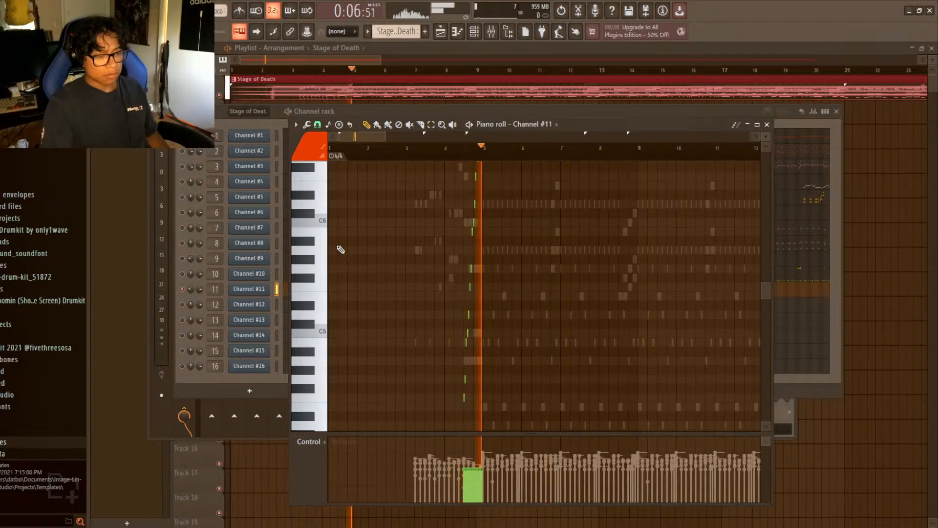
click(183, 290)
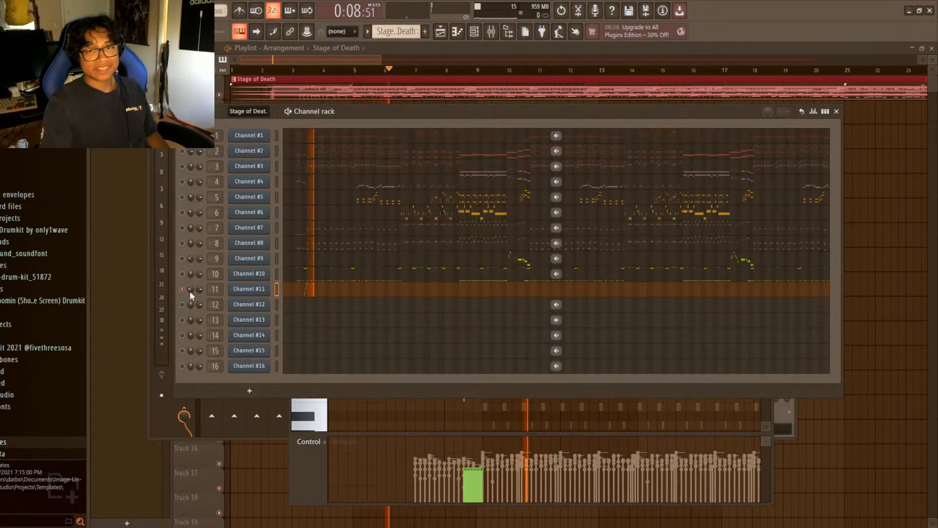
right_click(184, 290)
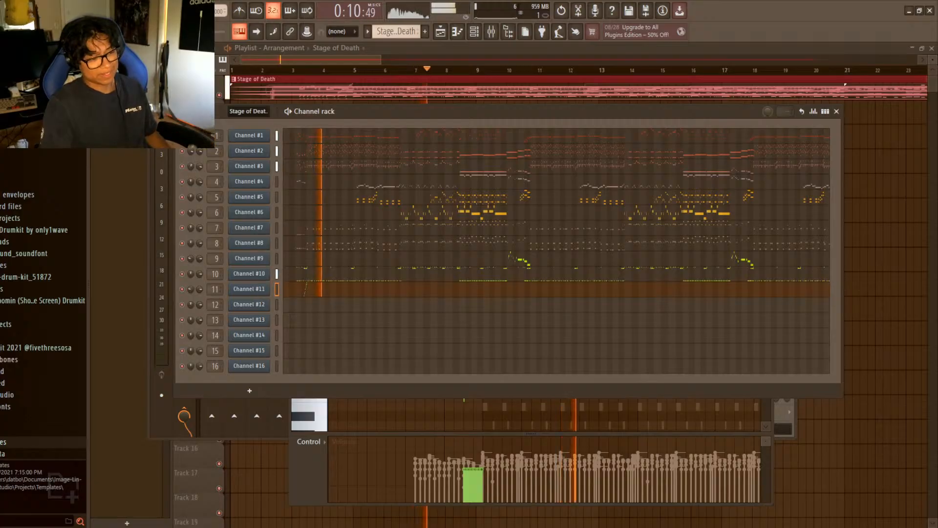
key(space)
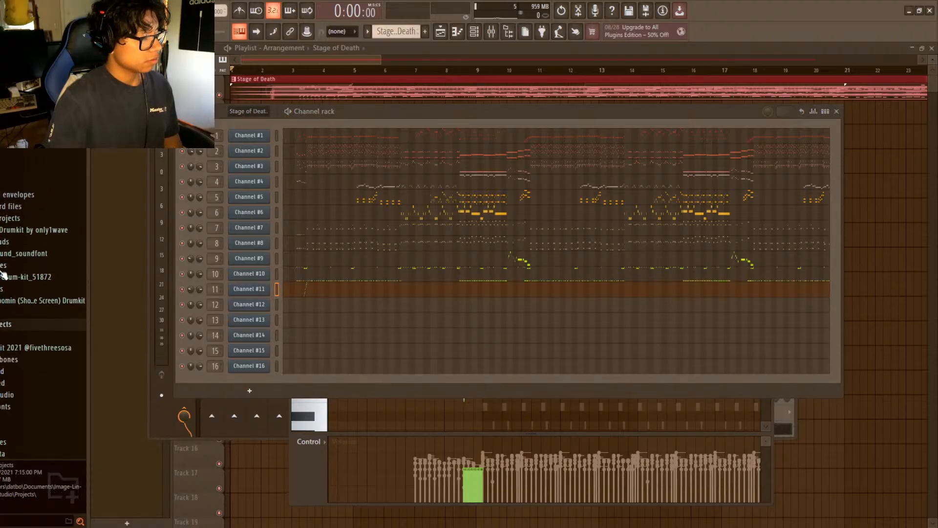
- Expand the Sound font folder inside the browser's downloads folder and look through its soundfonts
click(5, 245)
click(3, 346)
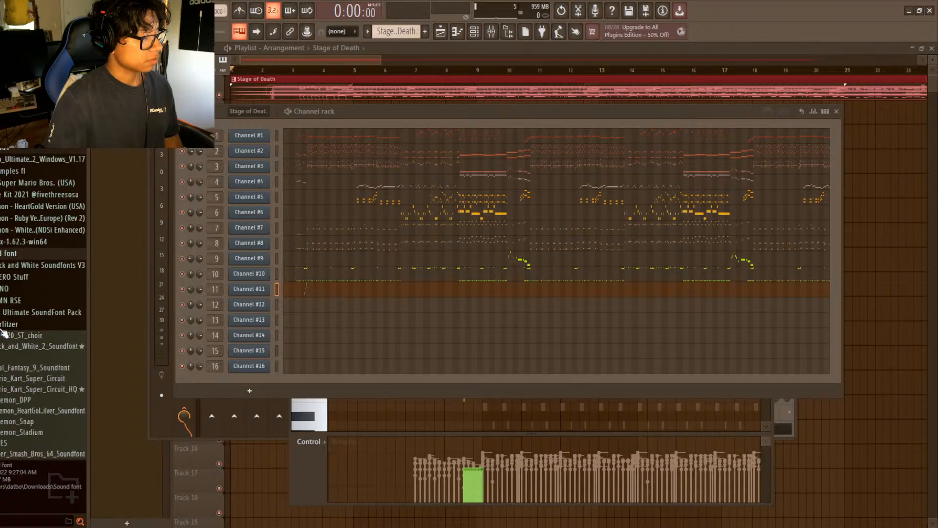
scroll(7, 313, down, 2)
scroll(7, 311, up, 3)
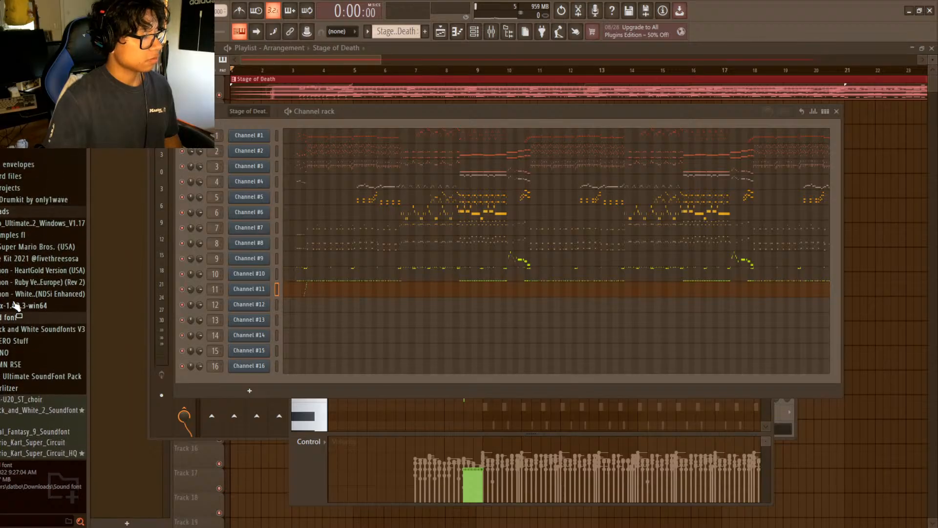
scroll(16, 306, down, 1)
scroll(15, 300, down, 5)
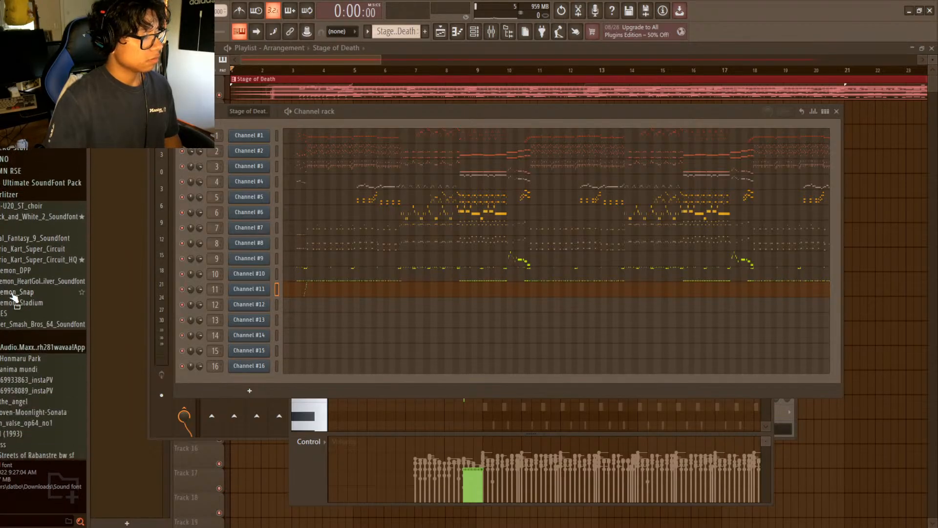
scroll(14, 296, up, 8)
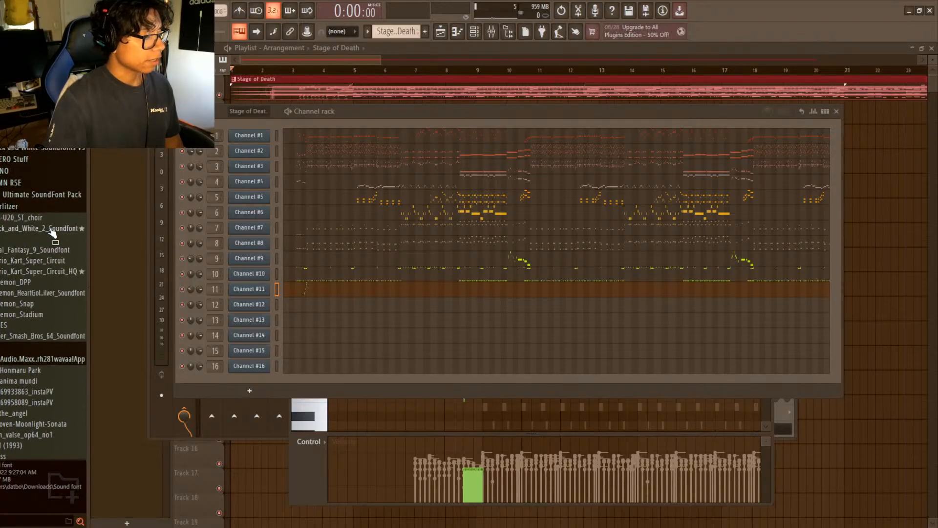
- Load Black_and_White_2_Soundfont onto Channel #1 and close the soundfont player window
drag(48, 228, 21, 232)
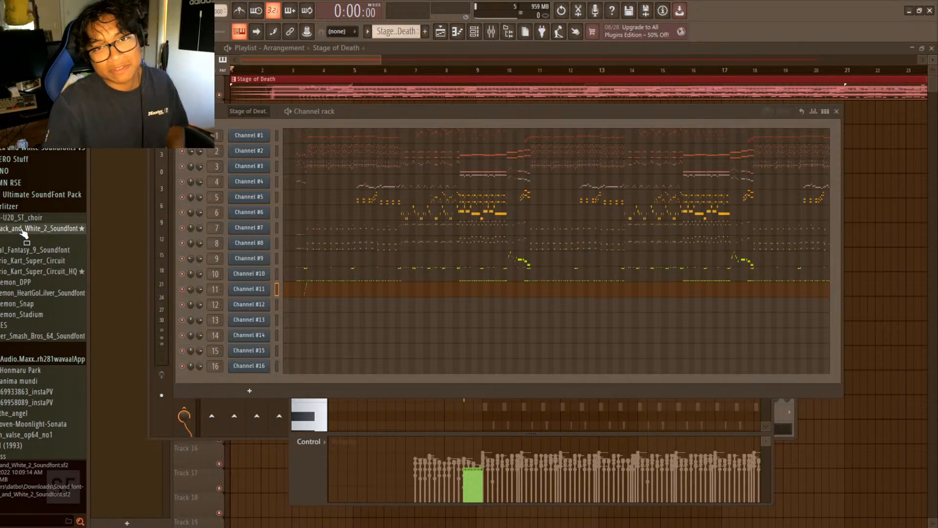
drag(22, 232, 37, 238)
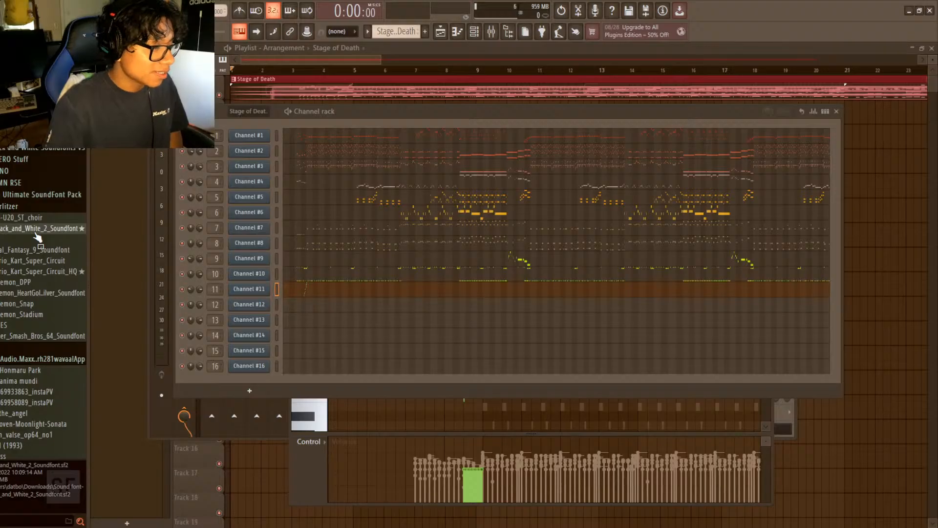
drag(38, 238, 249, 136)
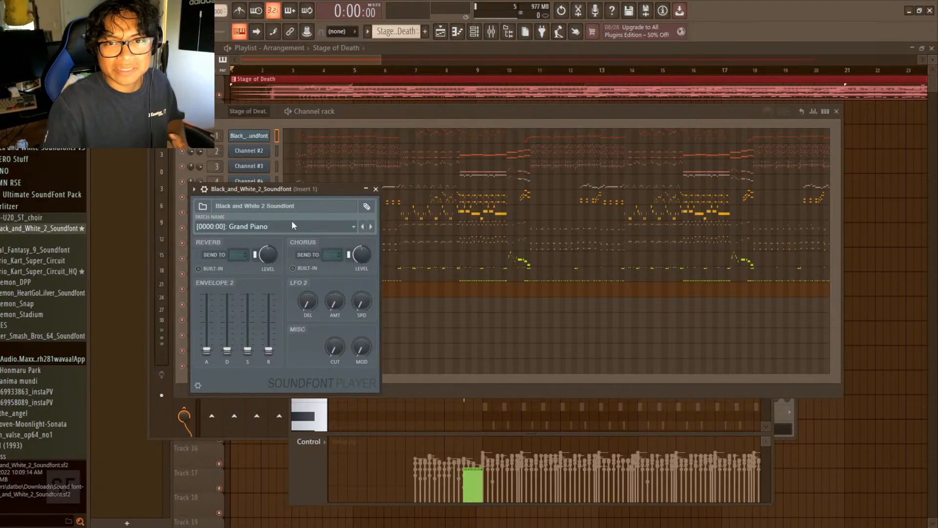
key(Escape)
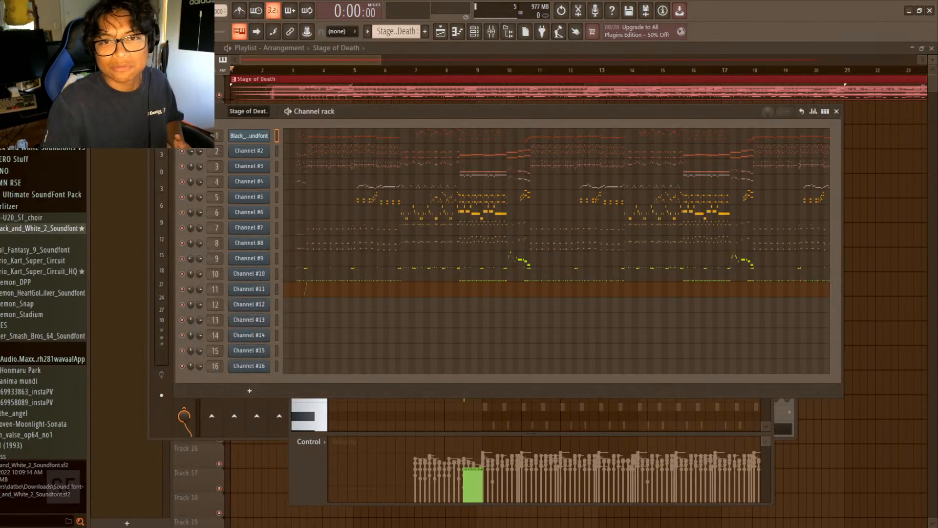
- Reposition the channel rack, check the first channel's notes and reopen its soundfont player
drag(368, 107, 304, 127)
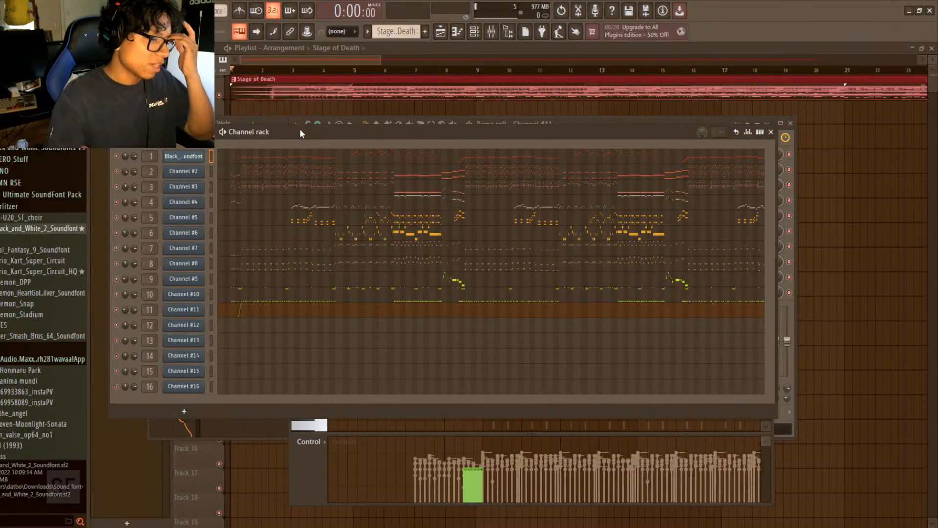
click(247, 164)
click(192, 158)
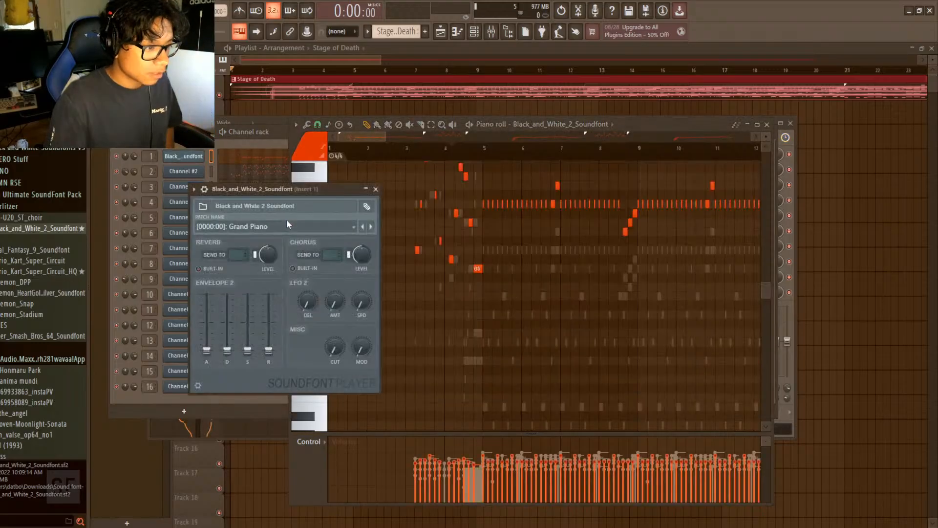
click(180, 155)
click(181, 156)
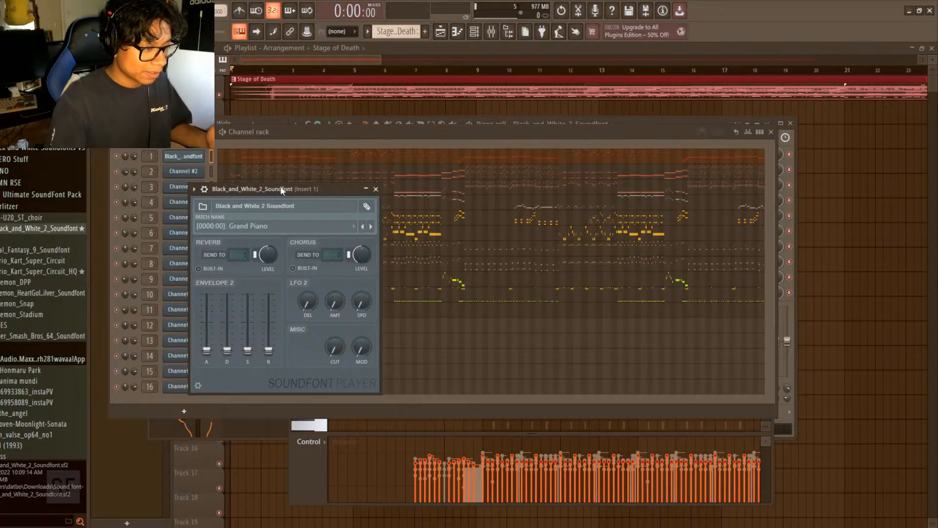
- Set the first channel's soundfont patch to Steel guitar and move the player window near the channel names
drag(280, 186, 284, 182)
click(273, 219)
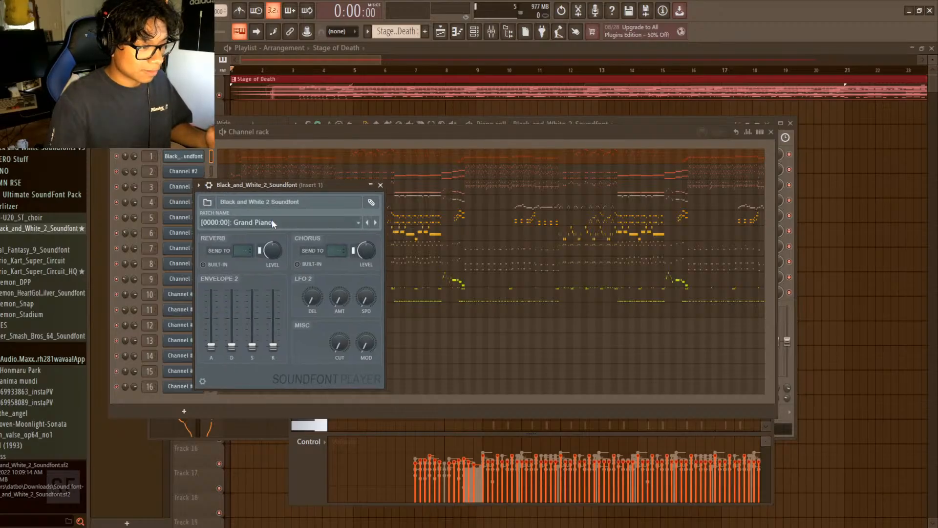
click(276, 218)
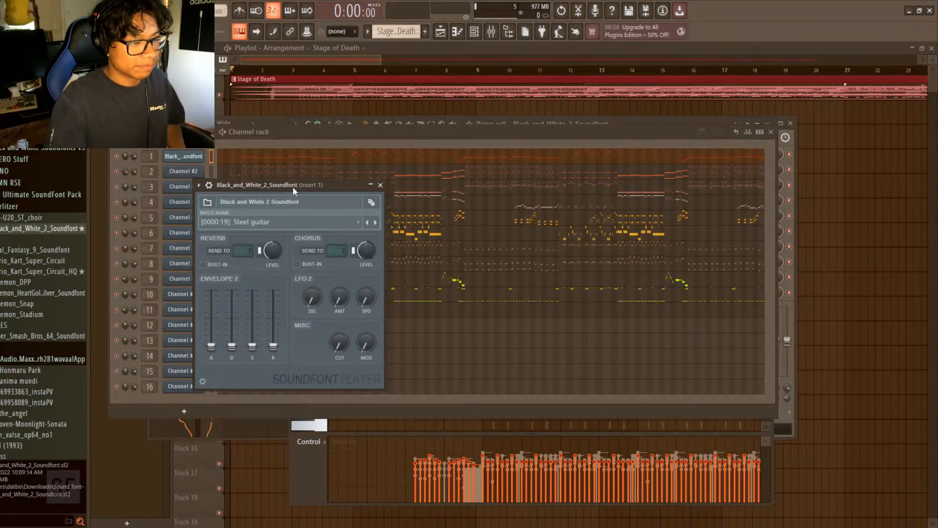
drag(315, 185, 333, 166)
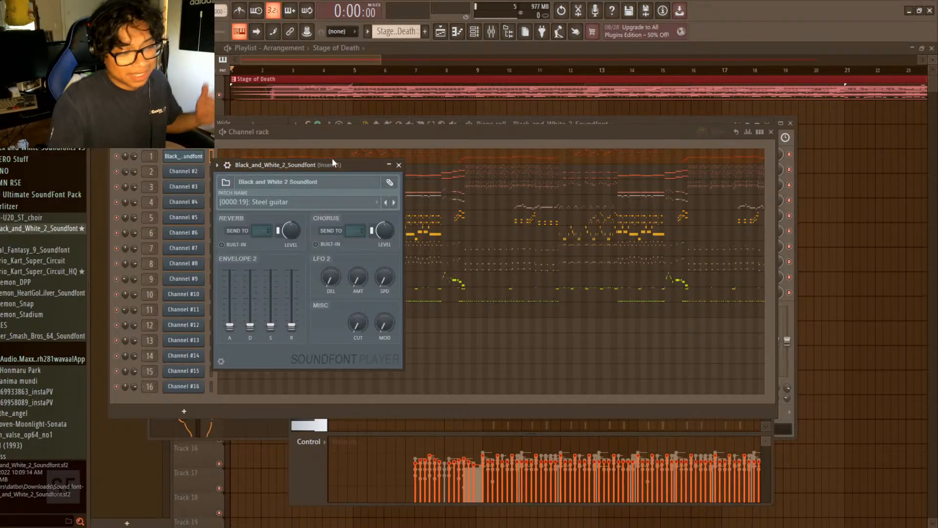
drag(317, 164, 326, 145)
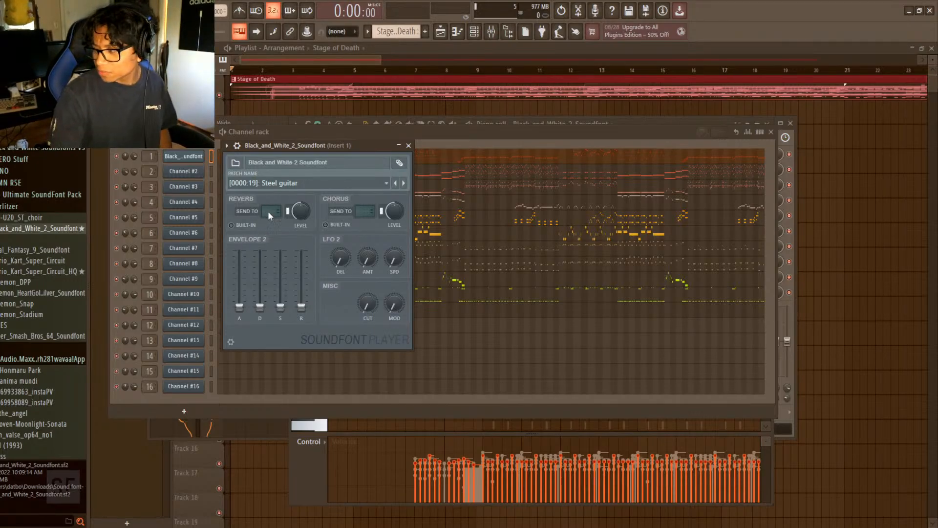
click(190, 159)
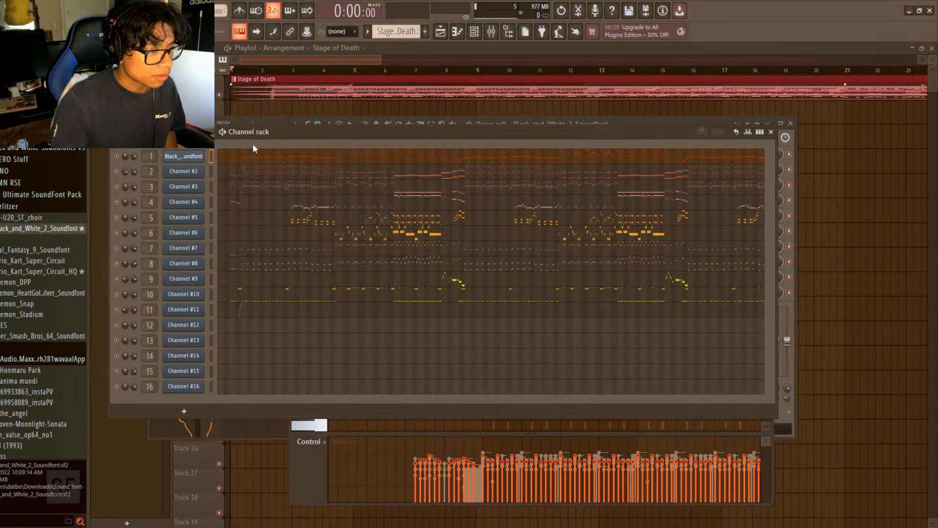
click(190, 160)
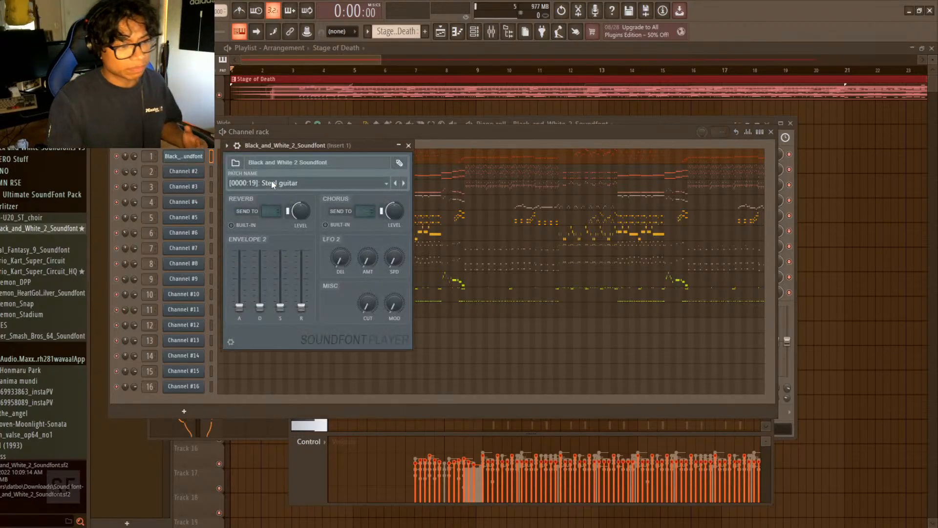
click(198, 158)
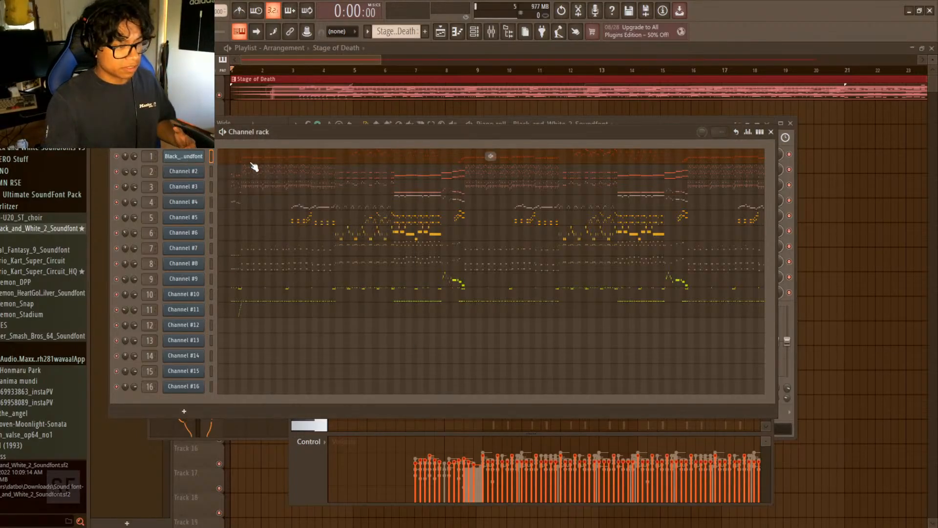
click(199, 161)
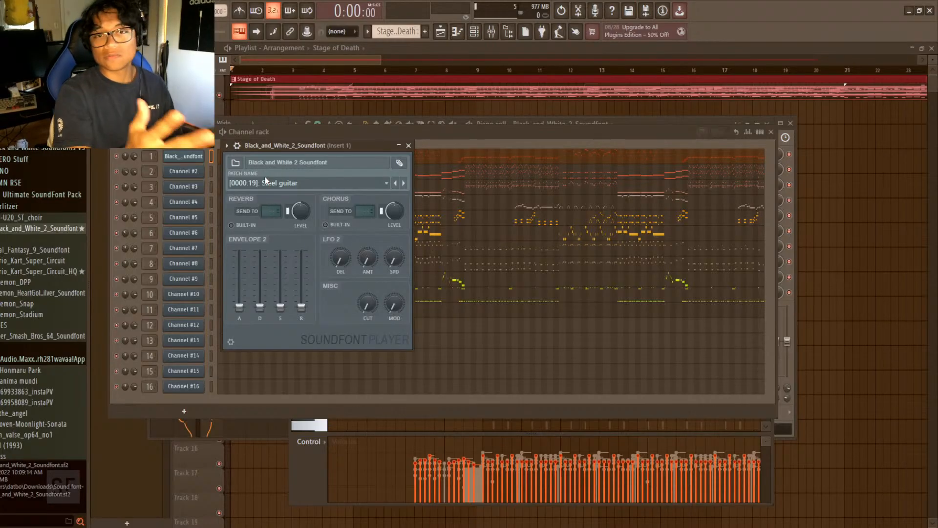
- Set the first channel's soundfont patch to String Ensemble 1 and play the song briefly to hear it
click(276, 434)
drag(362, 145, 469, 152)
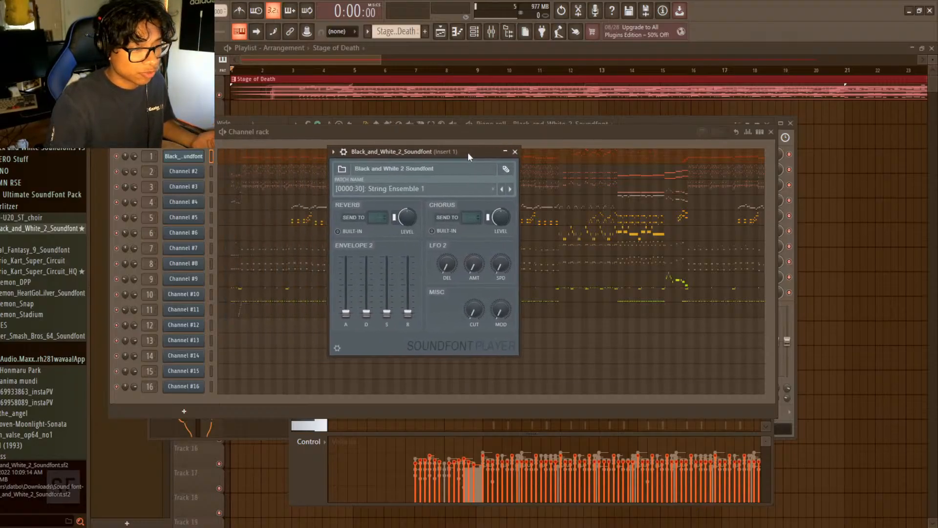
key(space)
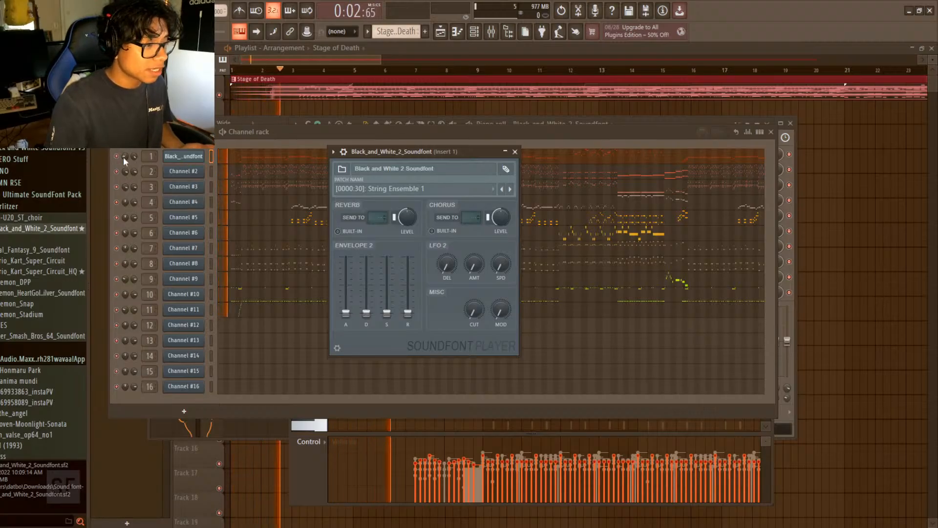
click(180, 158)
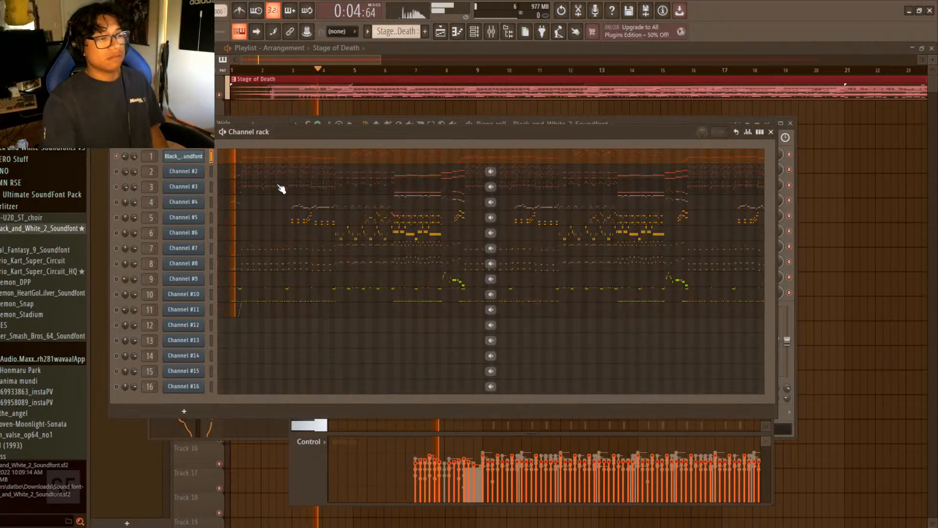
click(201, 161)
key(space)
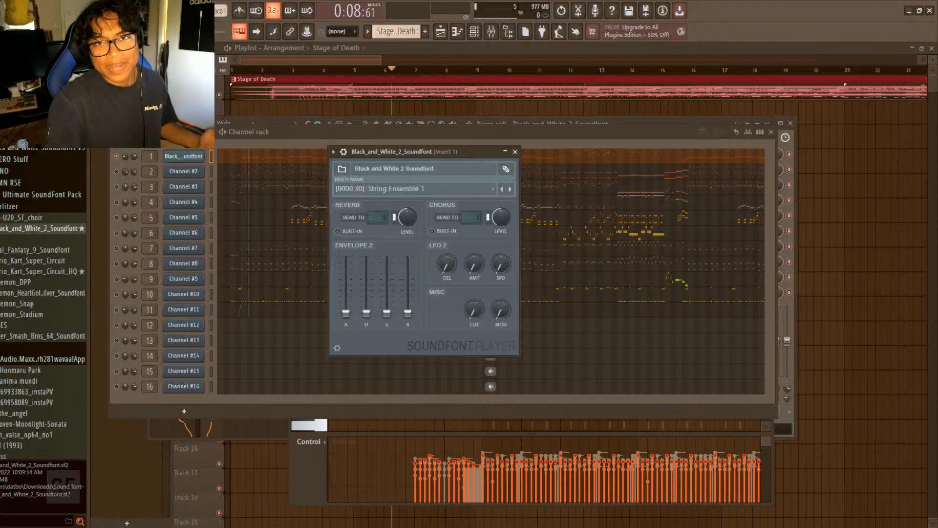
- Listen to the first channel from the song's start and from around bar 3 in the playlist
key(space)
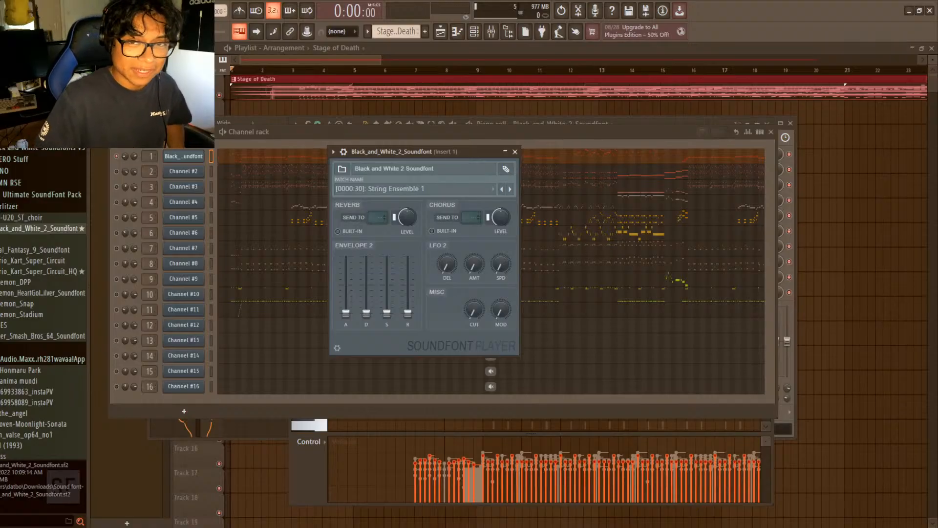
key(space)
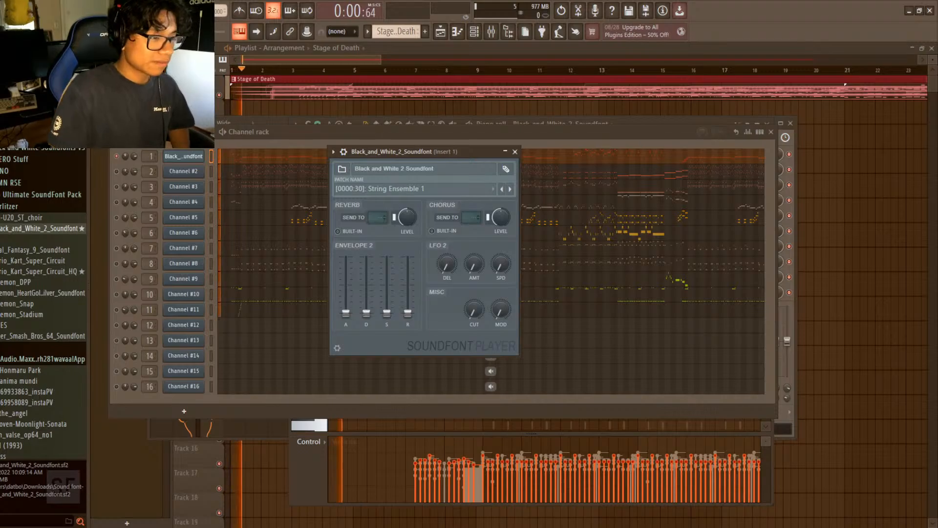
key(space)
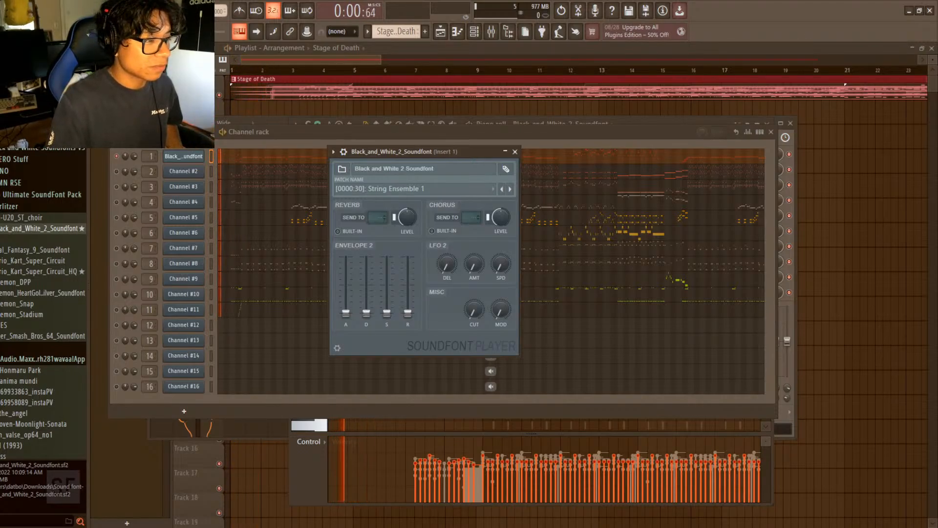
key(space)
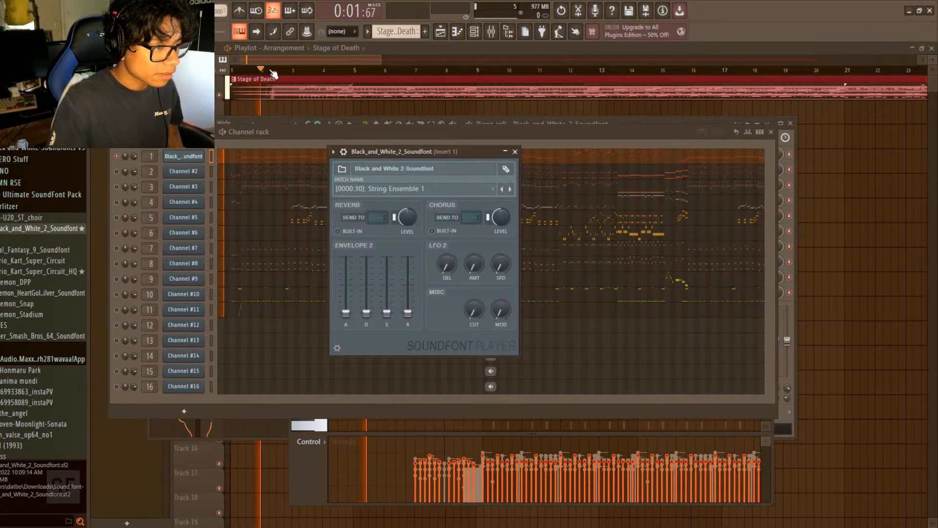
click(299, 75)
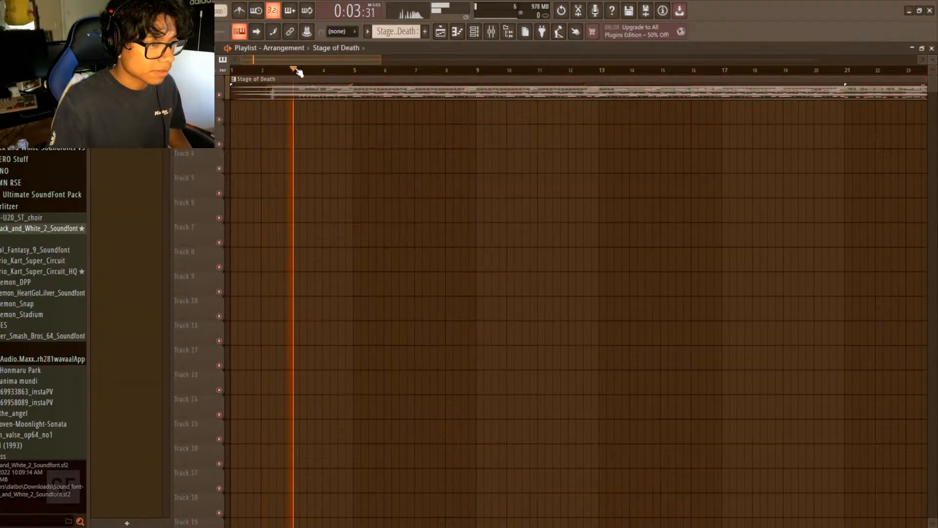
key(space)
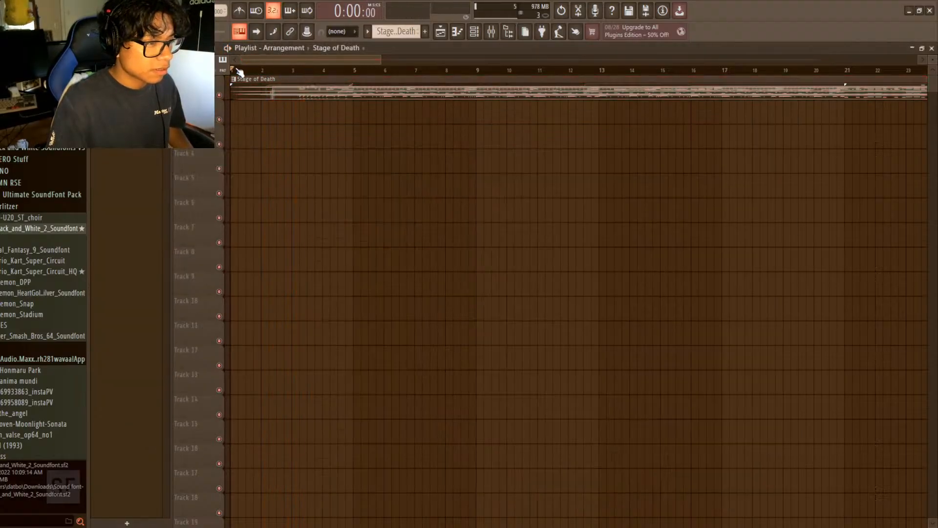
drag(240, 72, 300, 75)
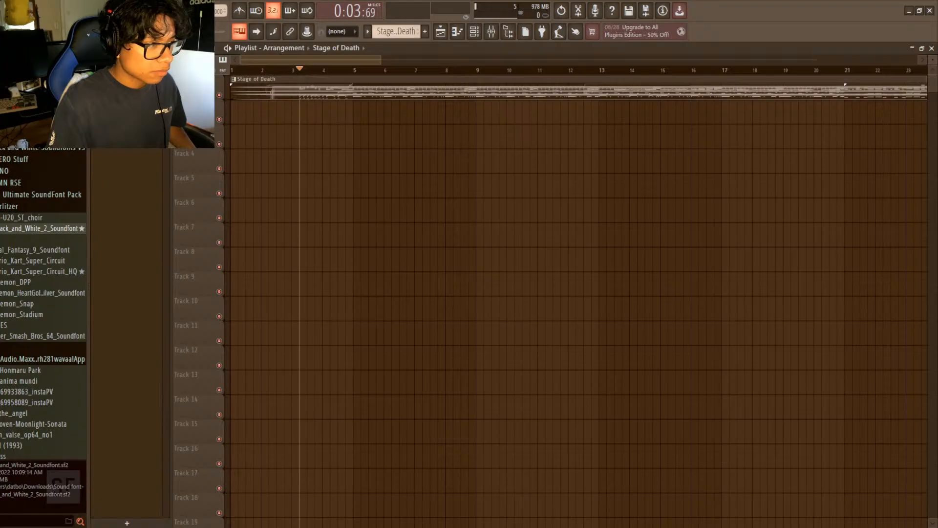
key(space)
- Unmute Channel #2 in the channel rack and load Black_and_White_2_Soundfont onto it with the String Ensemble 2 patch
click(474, 31)
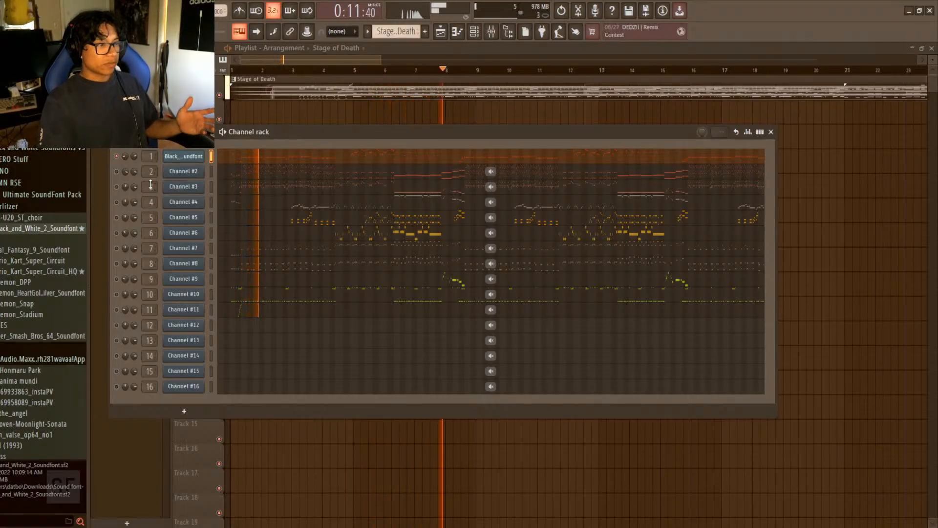
click(117, 172)
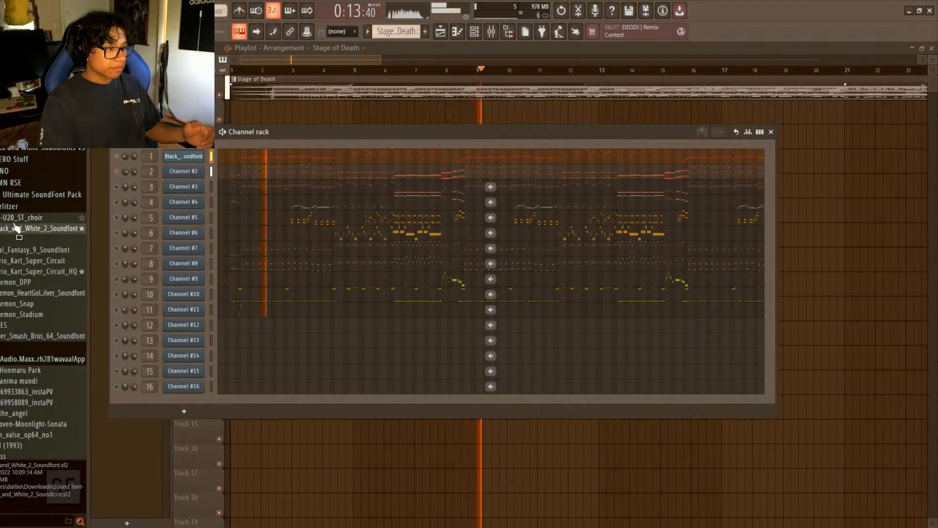
drag(16, 227, 180, 171)
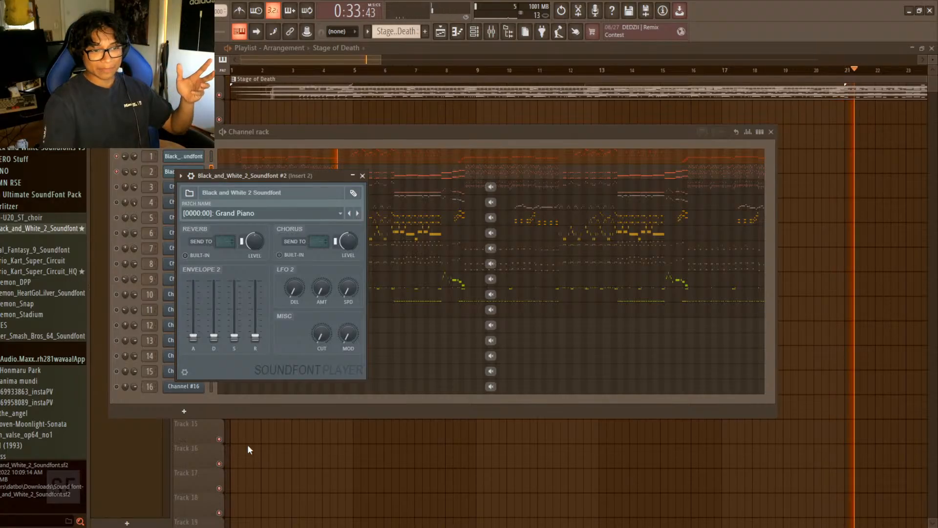
key(space)
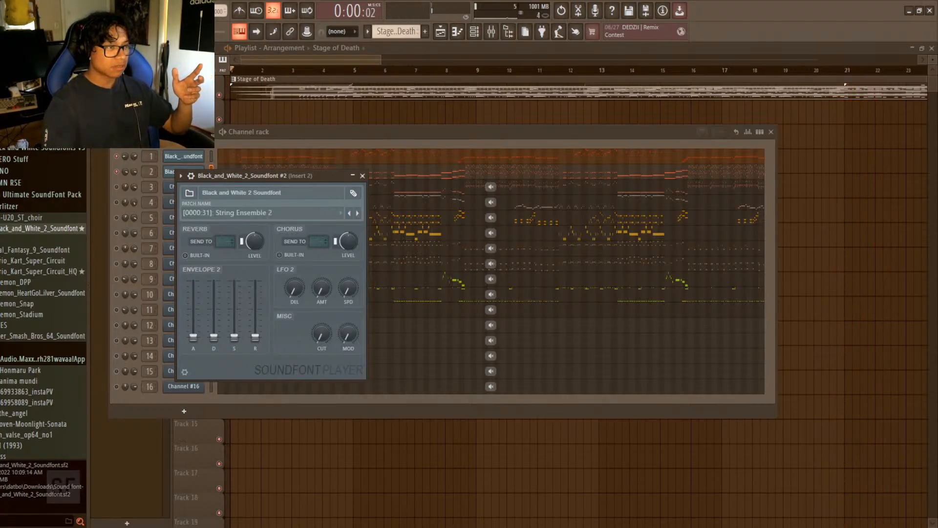
click(362, 175)
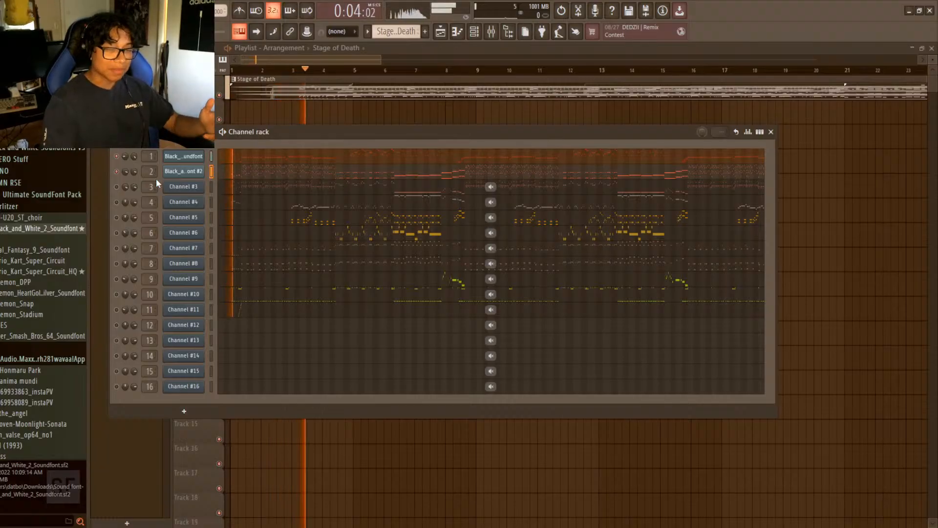
- Compare the String Ensemble 1 and String Ensemble 2 patches on the second channel during playback, ending on String Ensemble 2
click(202, 170)
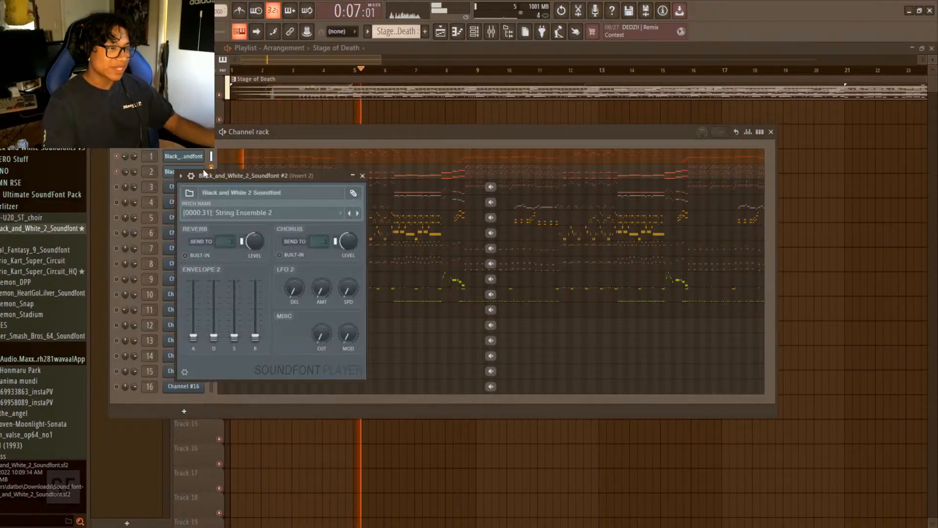
click(349, 214)
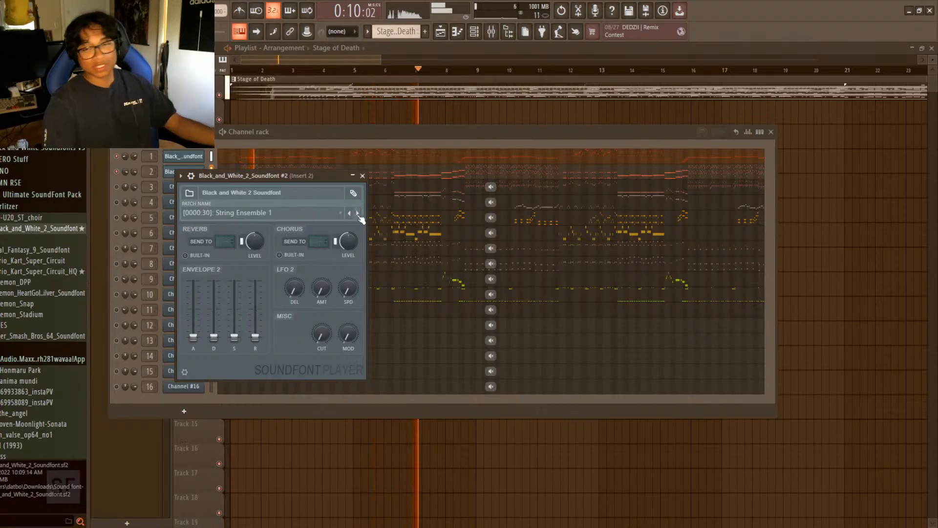
click(360, 216)
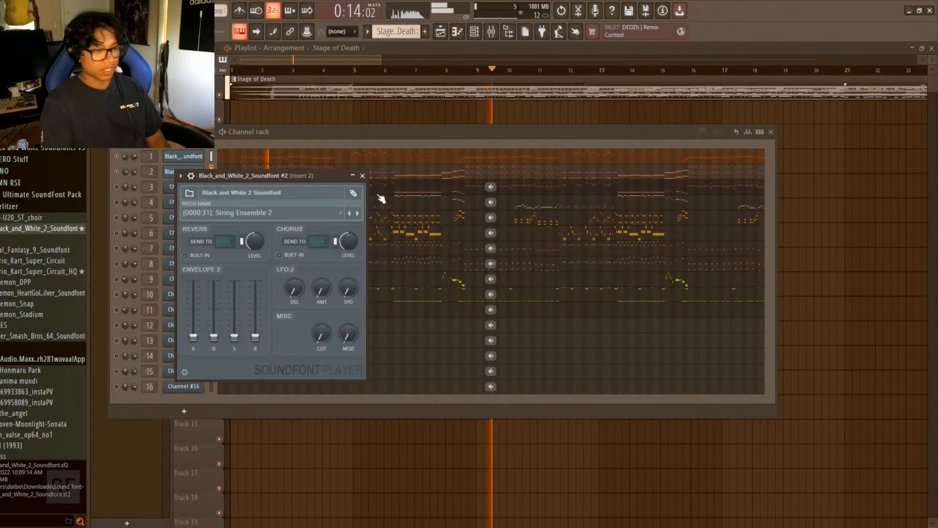
drag(326, 176, 434, 232)
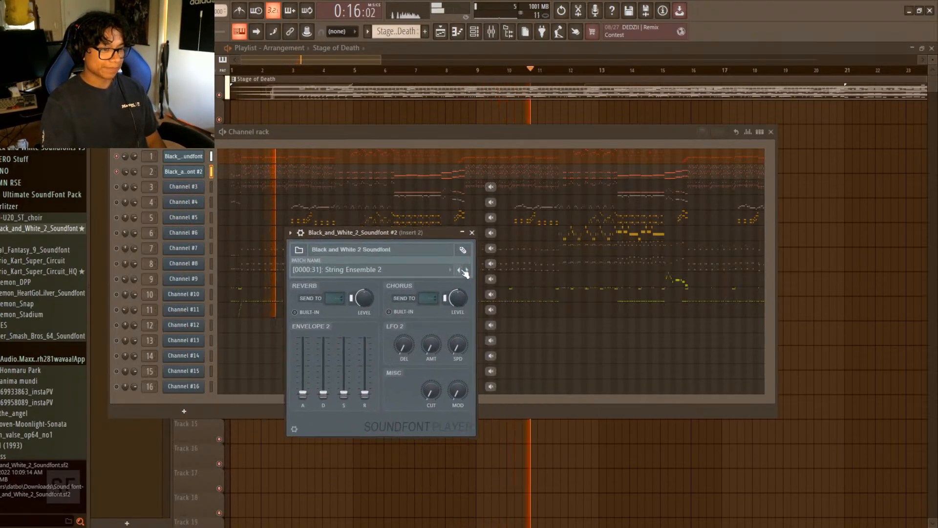
click(460, 270)
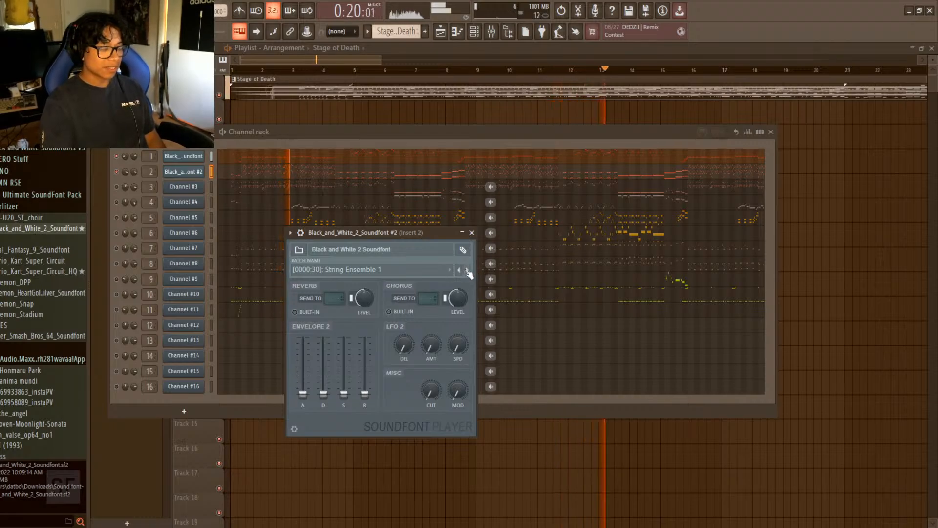
click(467, 271)
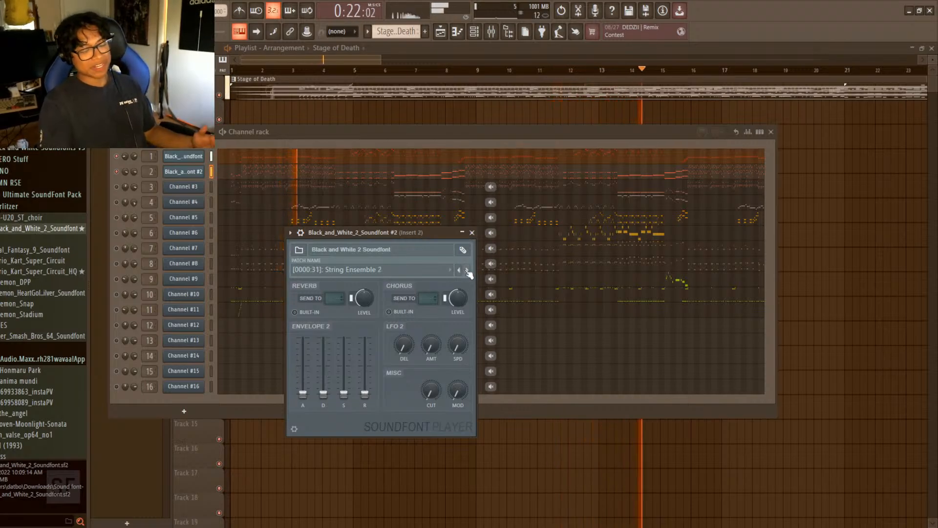
click(472, 233)
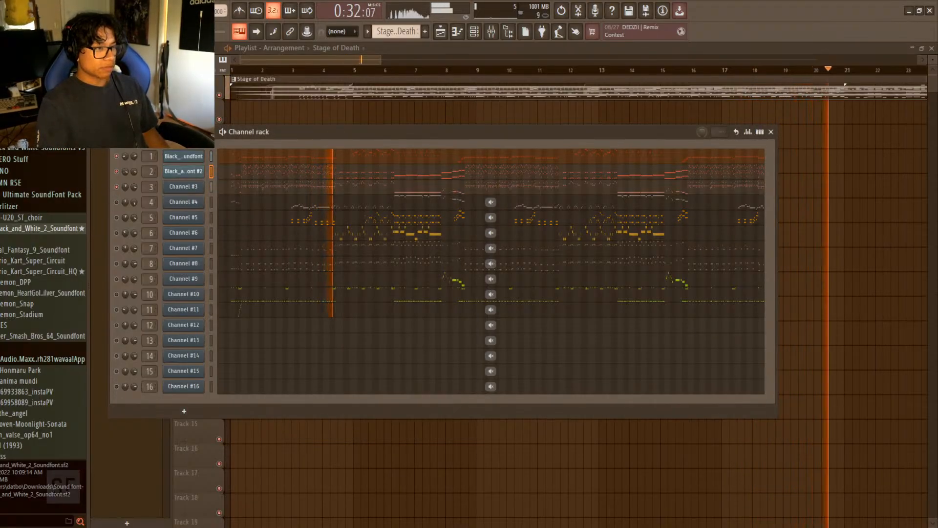
- Load Black_and_White_2_Soundfont onto Channel #3 with the String Ensemble 1 patch, and unmute the first channel after stopping playback
key(space)
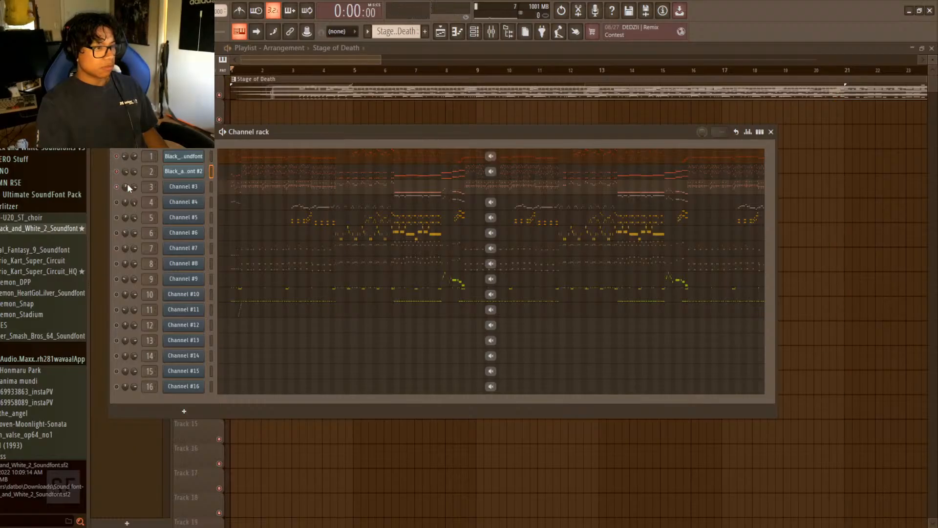
key(space)
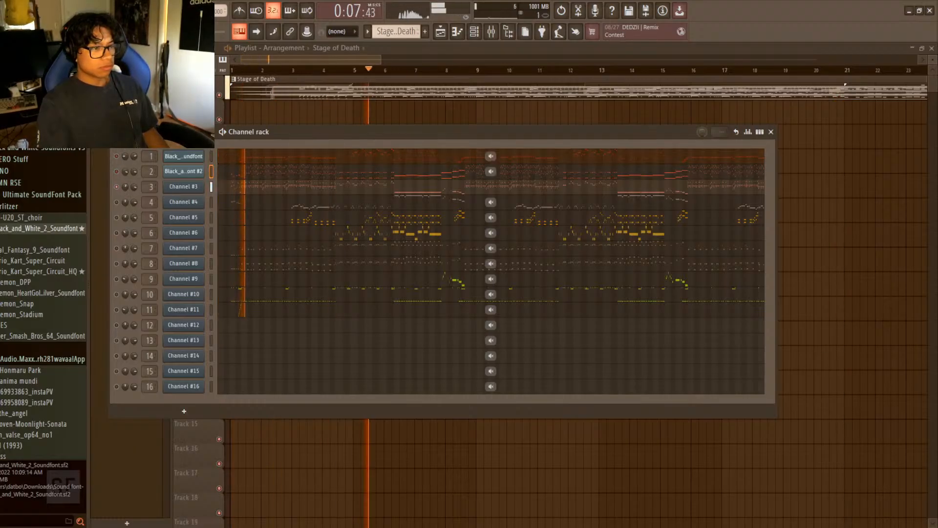
drag(44, 228, 190, 186)
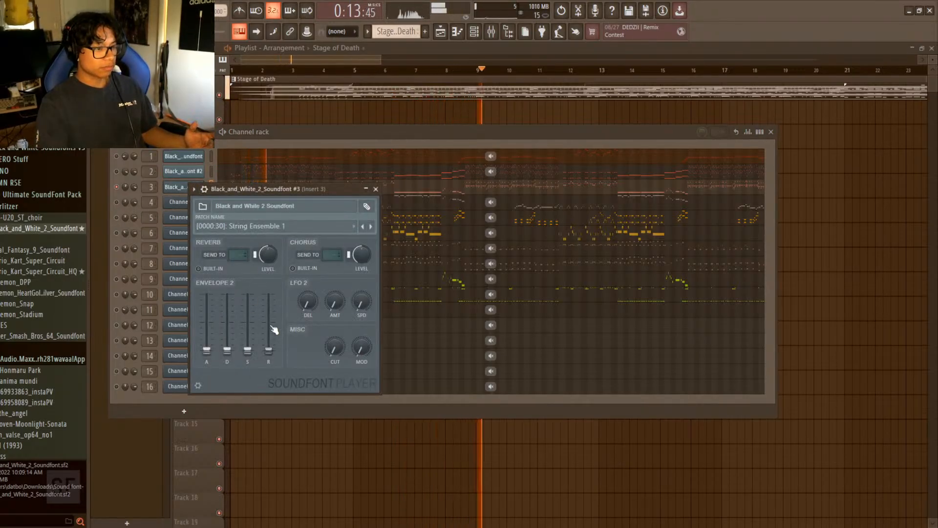
click(376, 189)
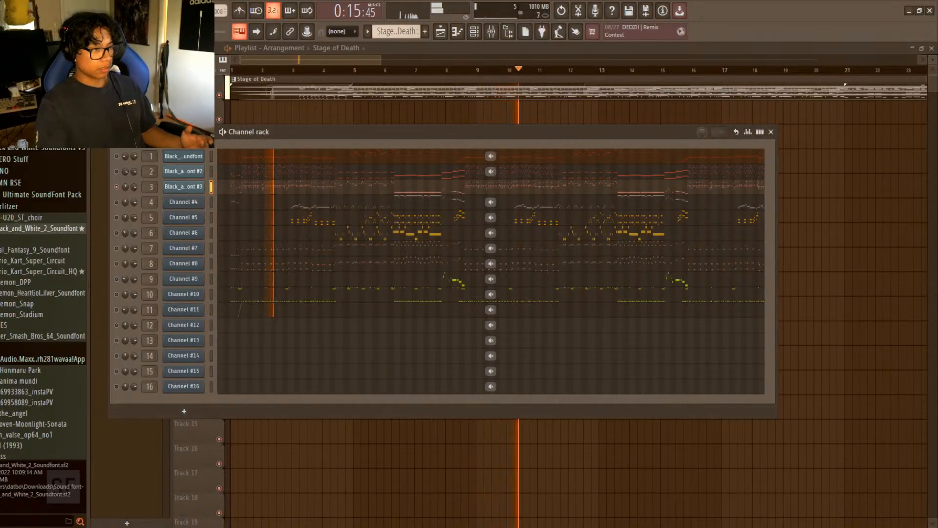
key(space)
click(118, 157)
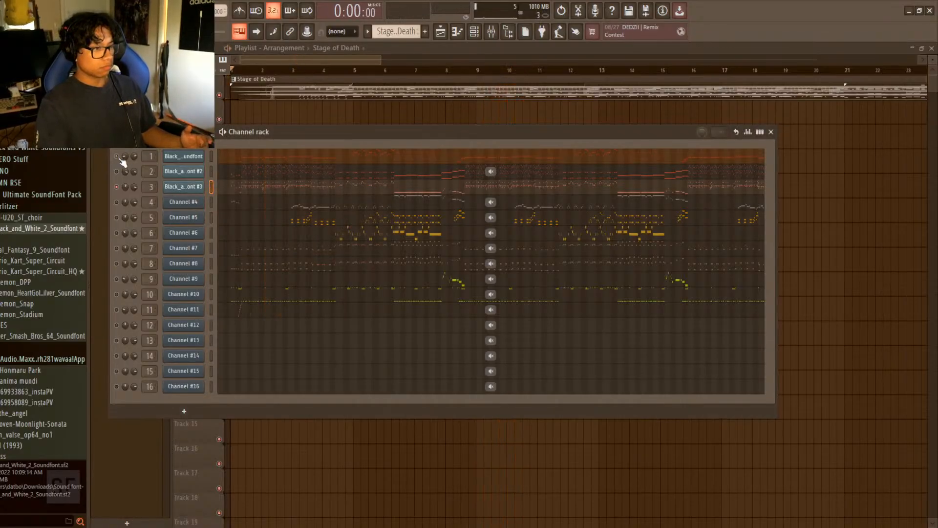
- Enable the built-in reverb in the first channel's soundfont player and turn the reverb level down
click(183, 156)
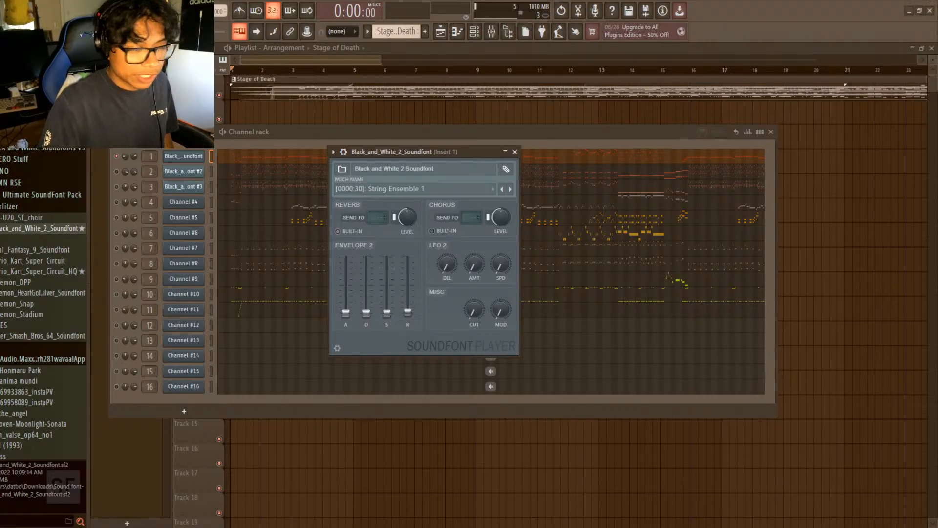
click(354, 232)
drag(408, 219, 409, 239)
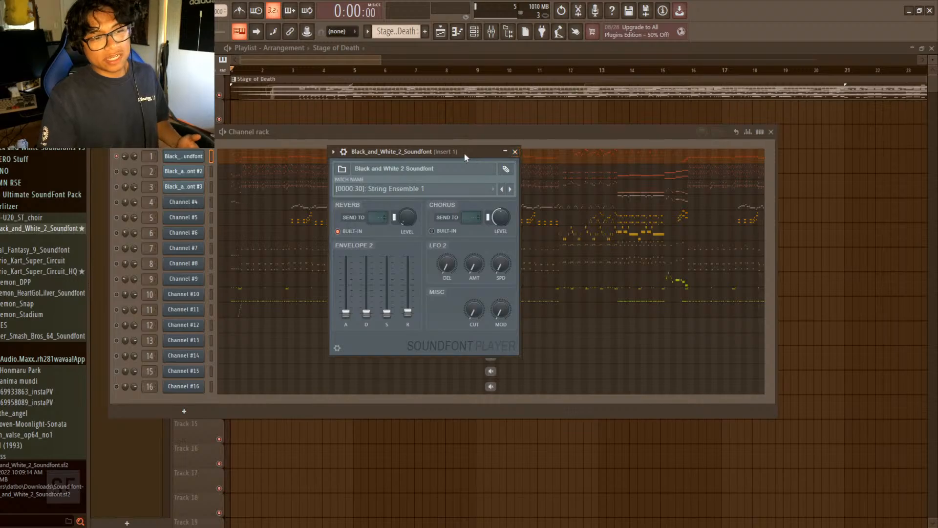
- Close the first channel's soundfont player, unmute the second channel, and turn down the reverb level in its player
drag(464, 152, 470, 172)
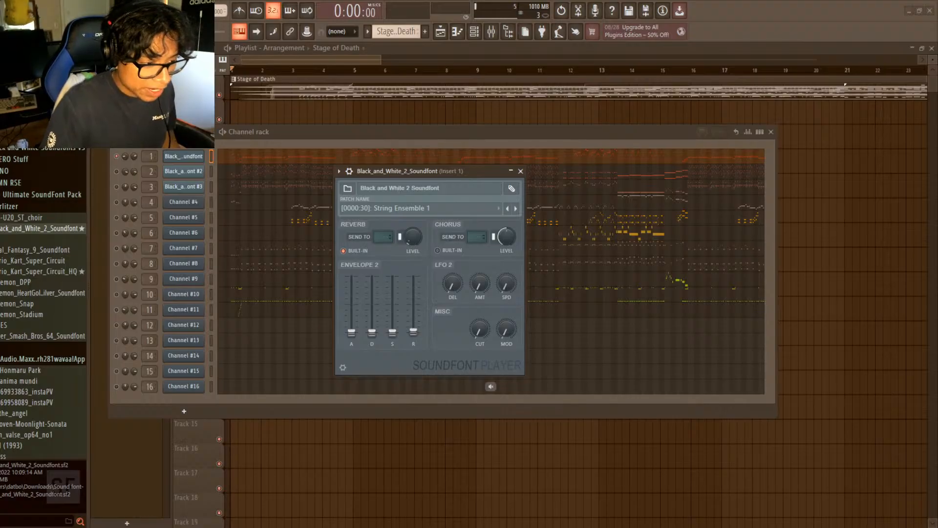
click(521, 171)
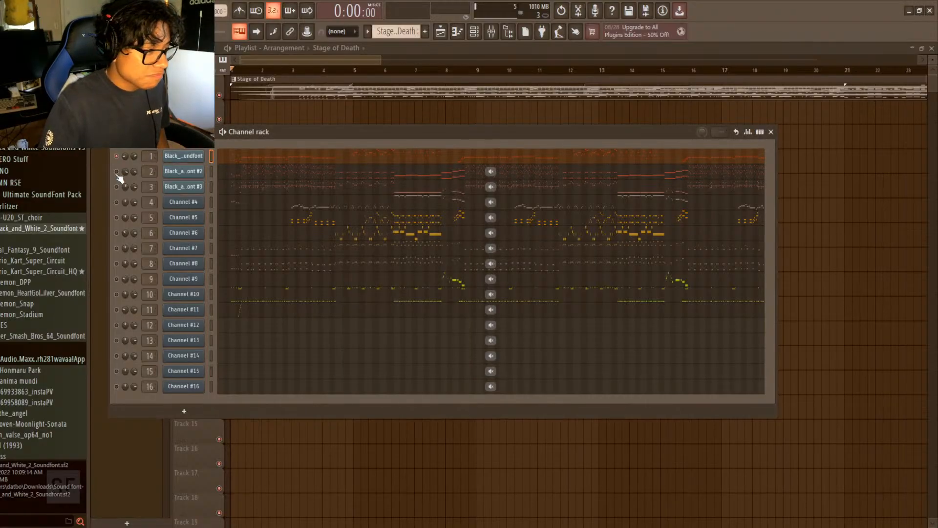
click(183, 172)
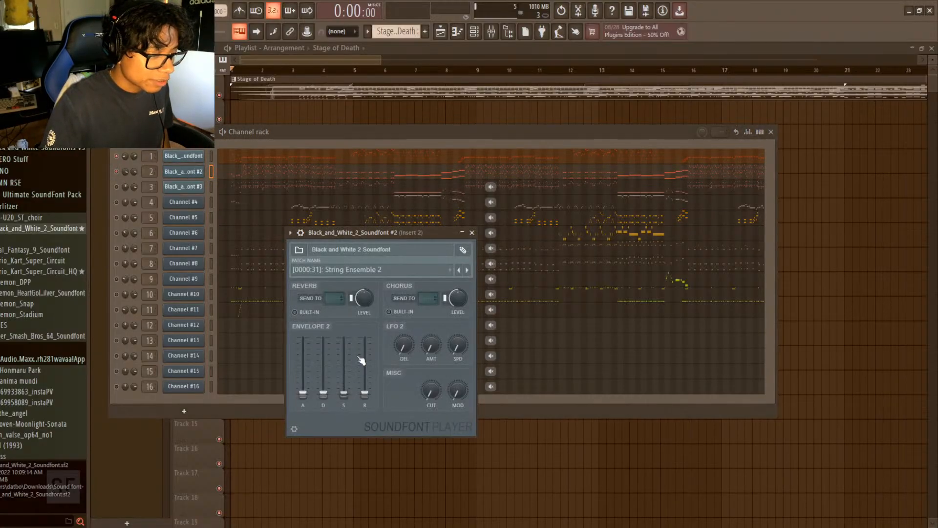
drag(361, 302, 361, 352)
click(472, 232)
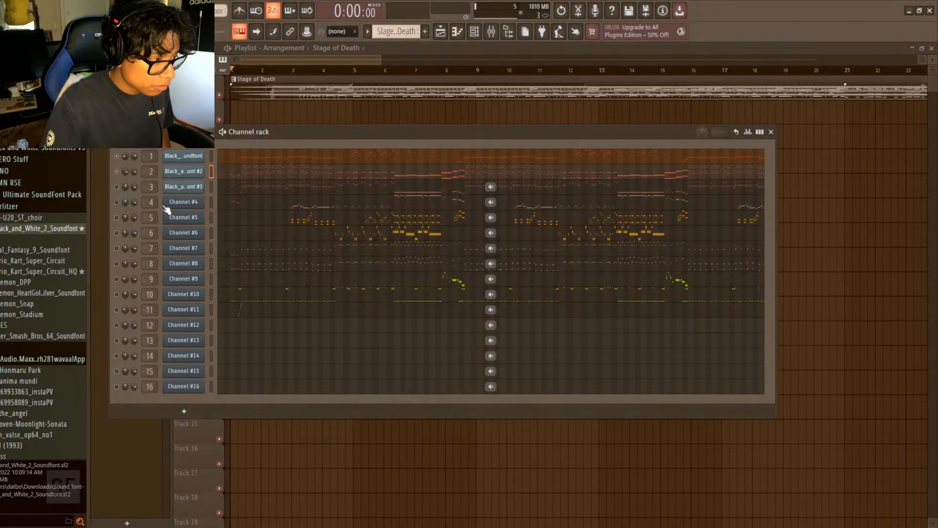
- Unmute the third channel, enable the built-in reverb in its soundfont player with the level lowered, and play the song
click(194, 188)
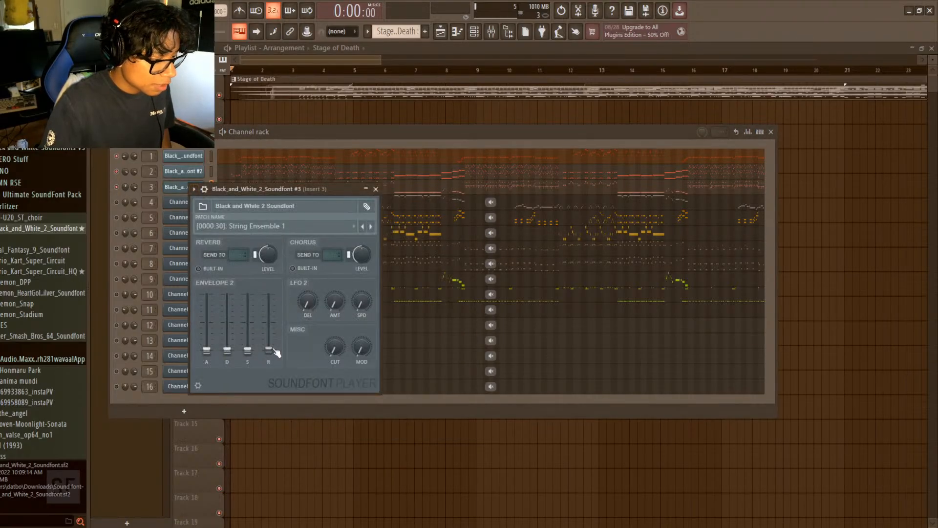
click(199, 269)
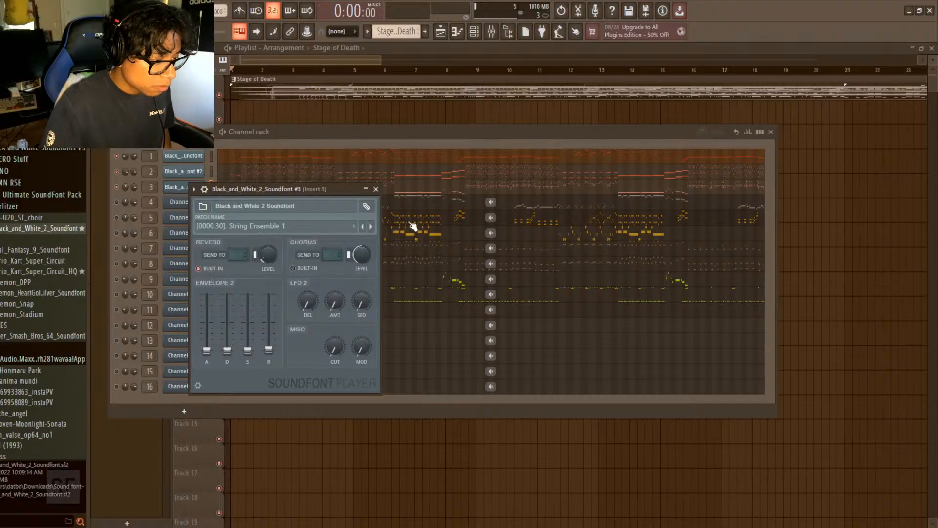
click(376, 188)
key(space)
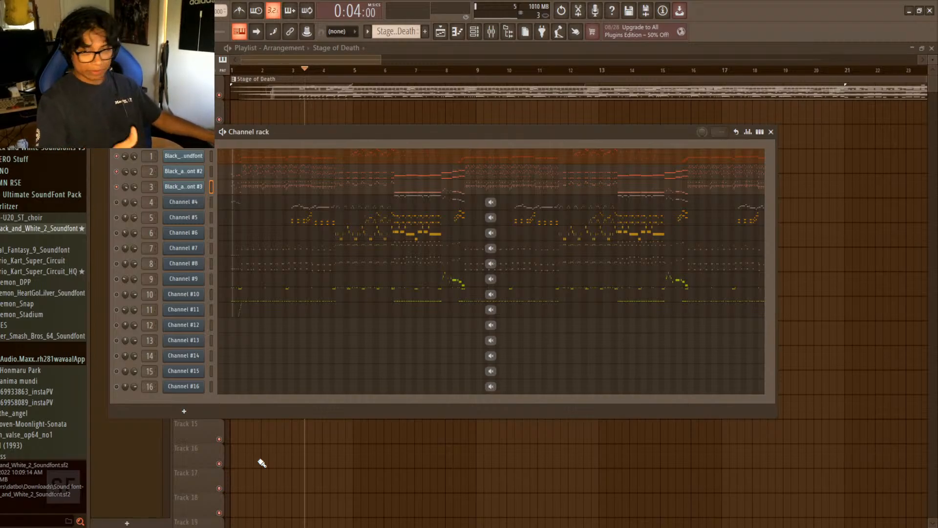
- Unmute Channel #4, check its FLEX preset, and replace it with Black_and_White_2_Soundfont during playback
click(117, 203)
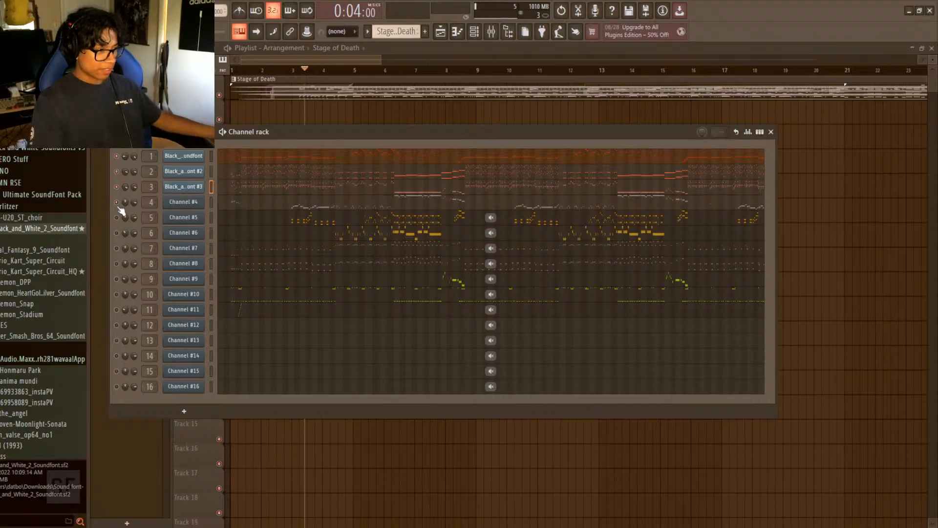
click(183, 202)
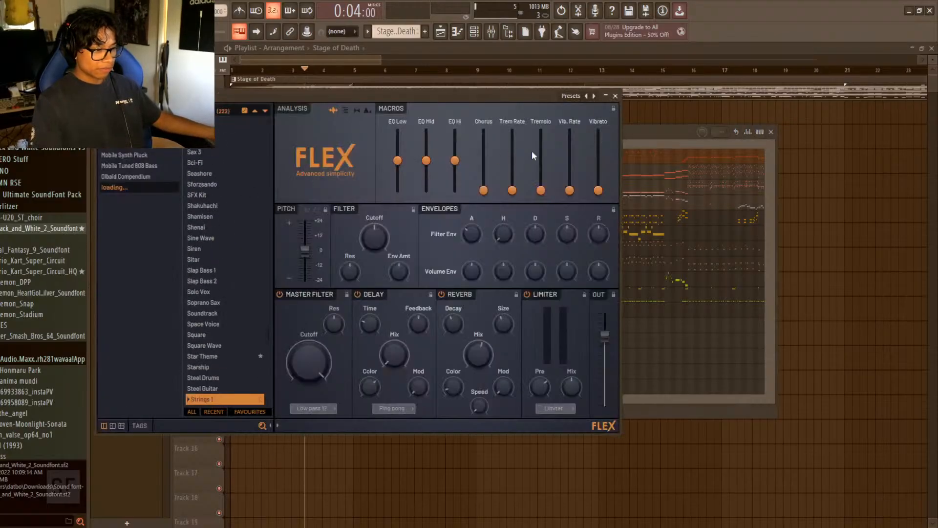
click(616, 96)
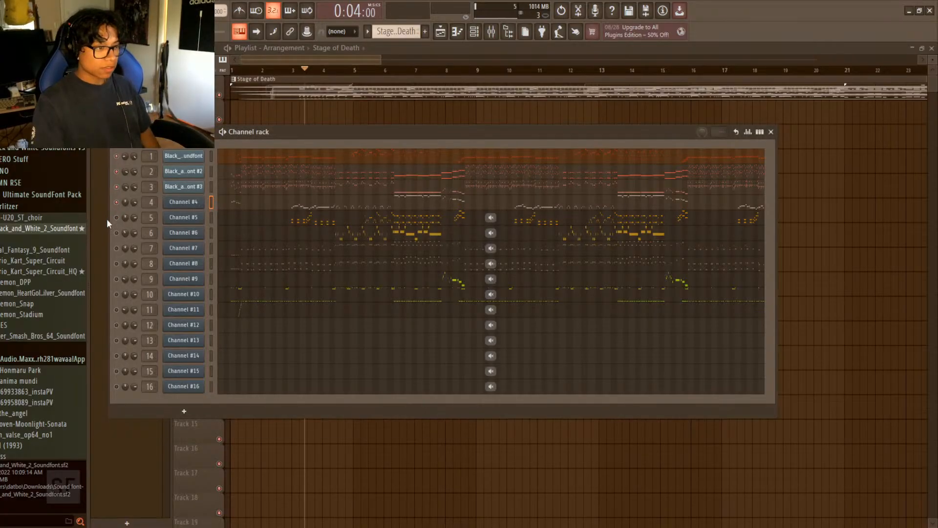
key(space)
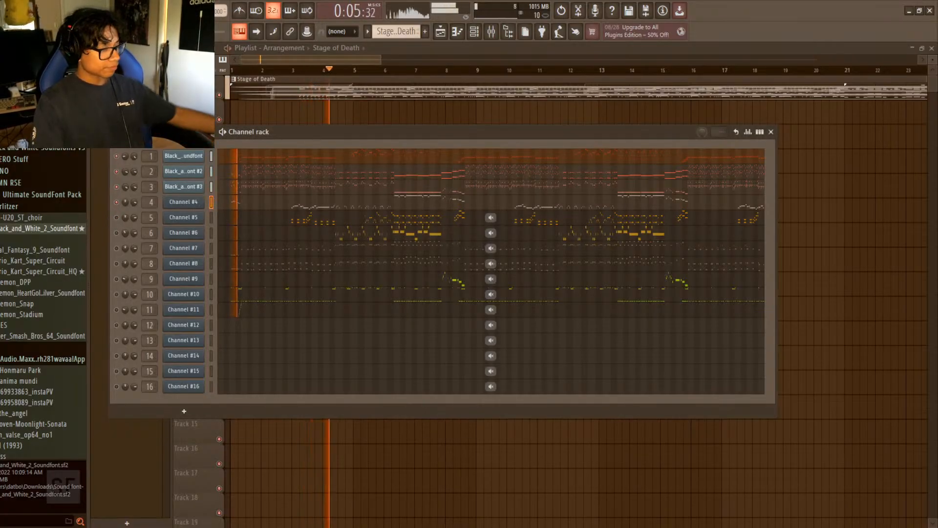
click(181, 202)
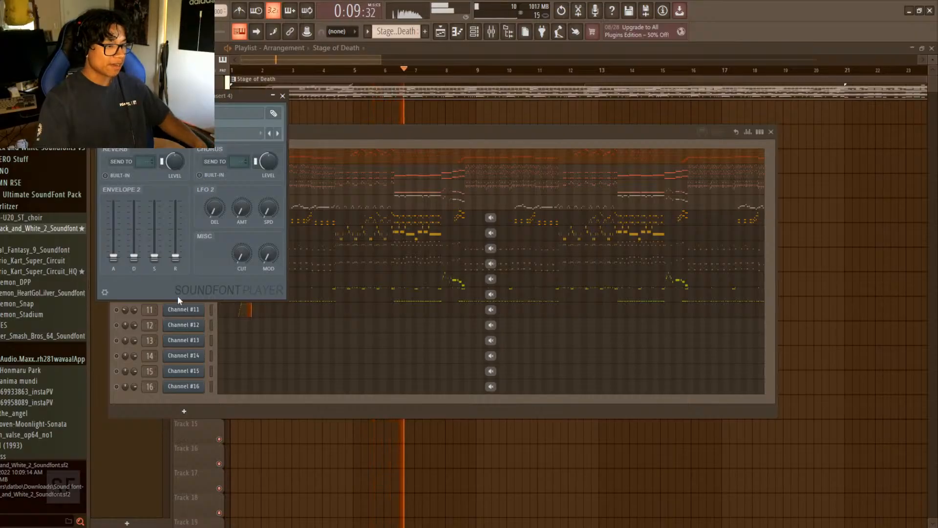
click(282, 96)
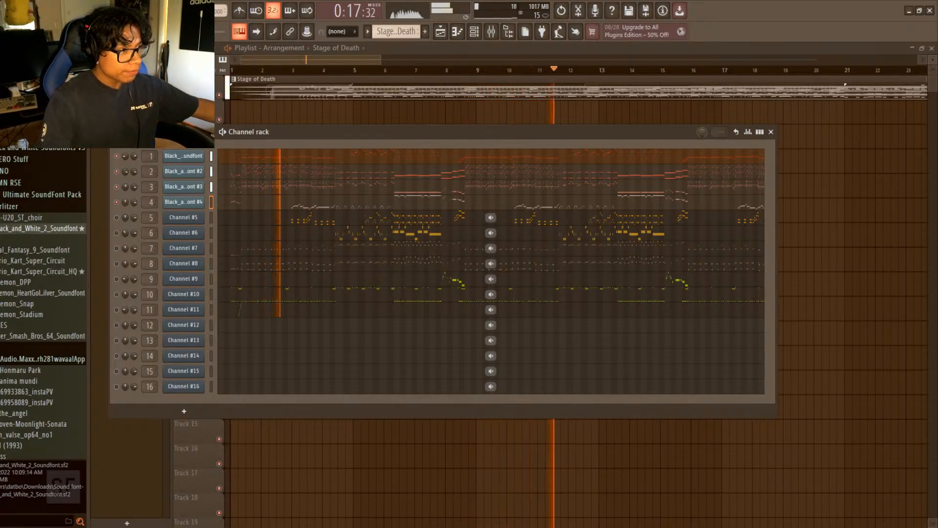
- Restart playback, unmute and solo Channel #5, and check its FLEX instrument
key(space)
click(117, 218)
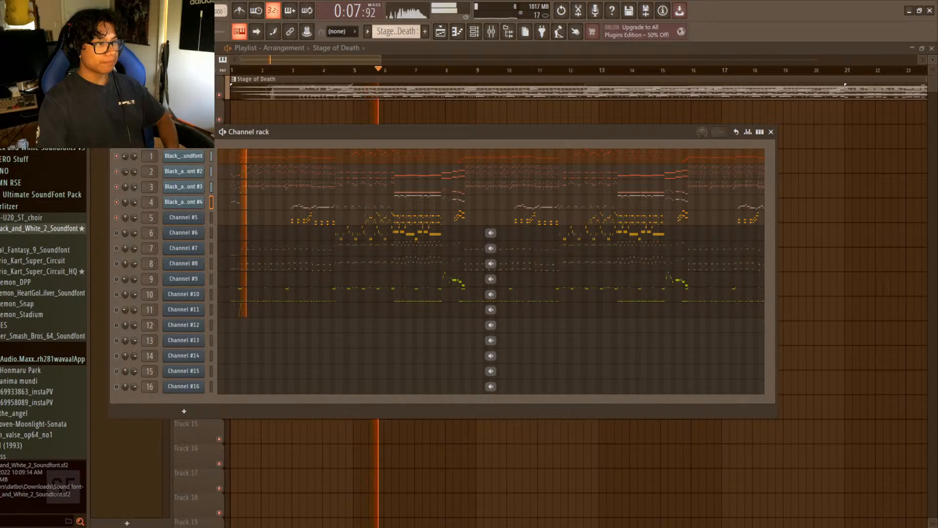
right_click(117, 218)
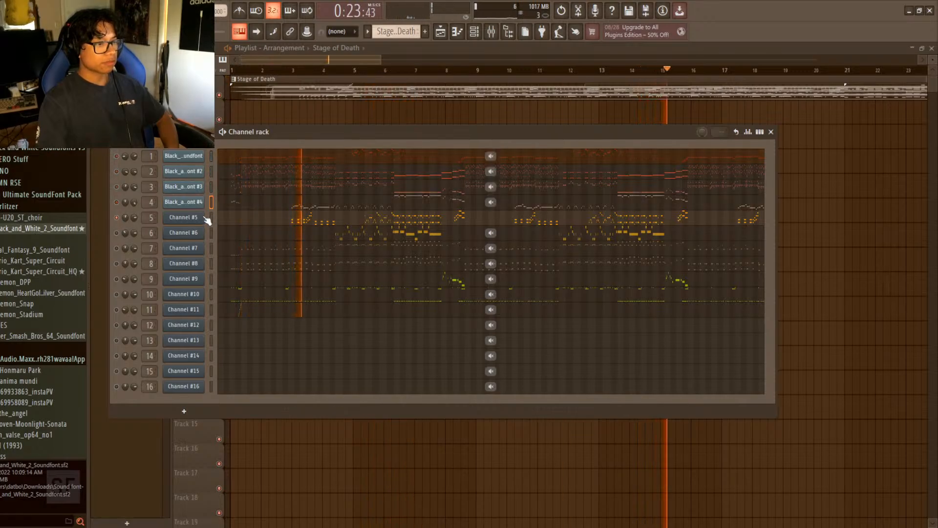
click(204, 218)
click(622, 107)
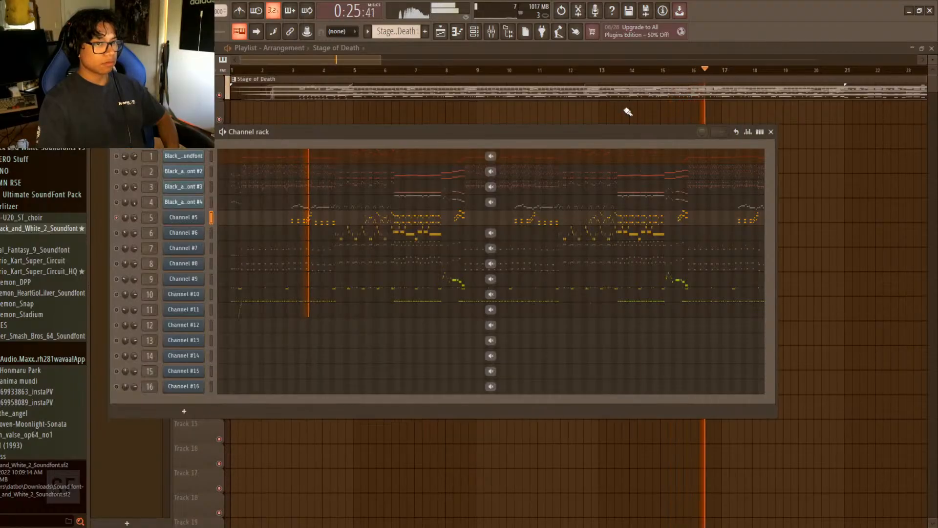
drag(32, 218, 189, 218)
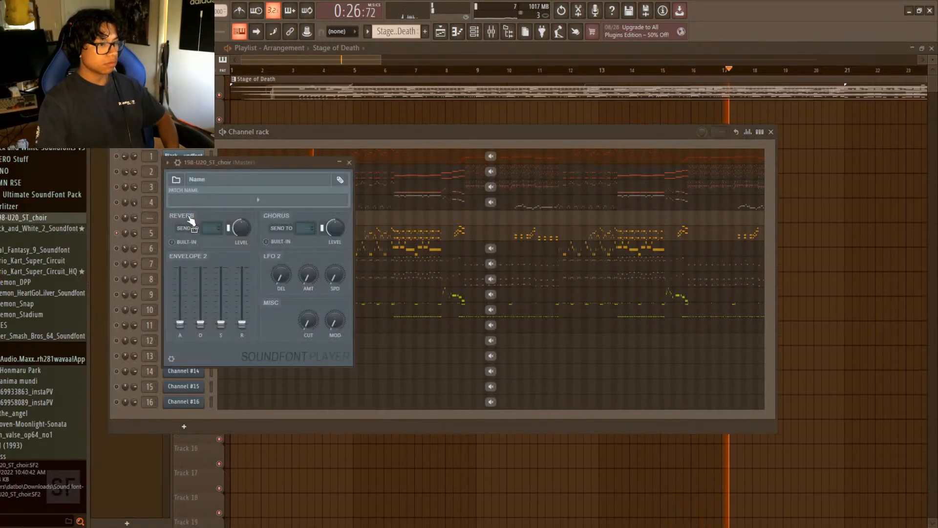
click(349, 163)
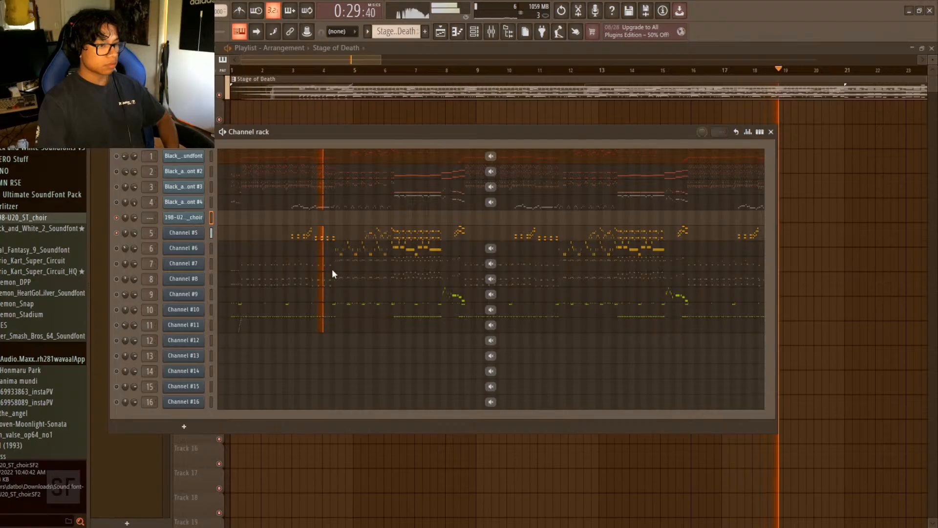
key(ctrl+z)
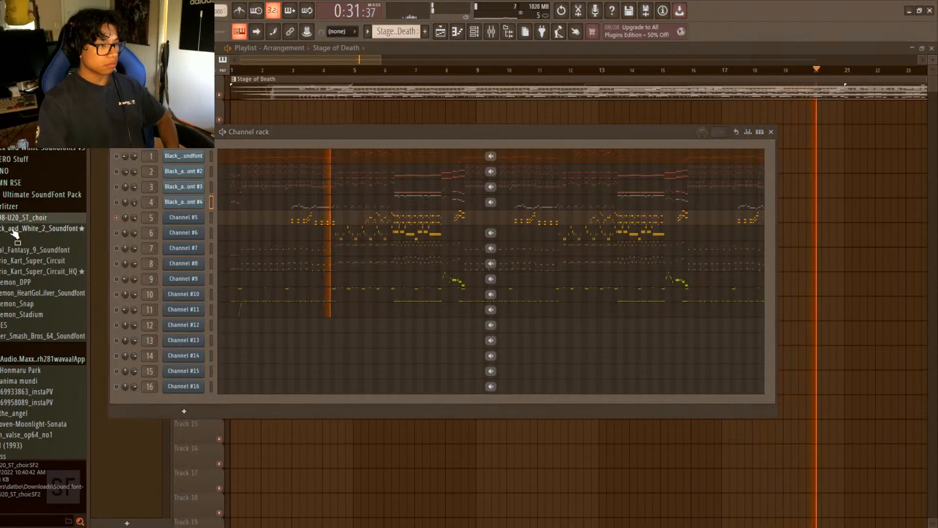
- Load Black_and_White_2_Soundfont onto Channel #5 with the Trumpet patch, enable its built-in reverb at a lowered level, and stop playback after listening
drag(15, 234, 180, 218)
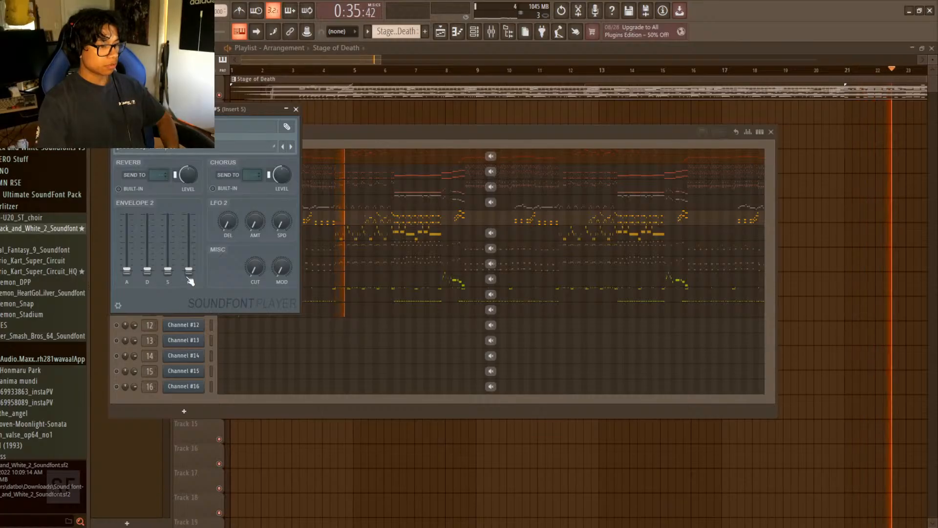
click(136, 189)
drag(185, 174, 185, 205)
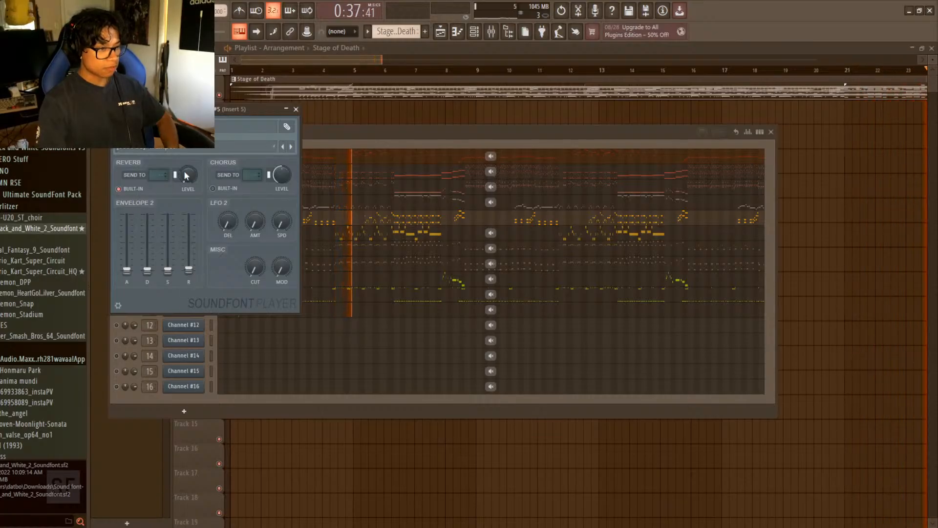
drag(207, 110, 438, 255)
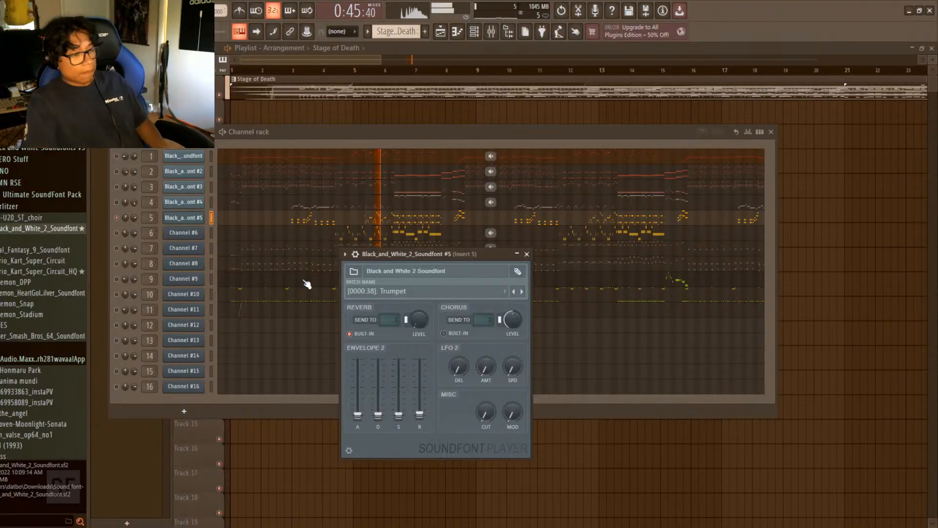
drag(407, 249, 767, 89)
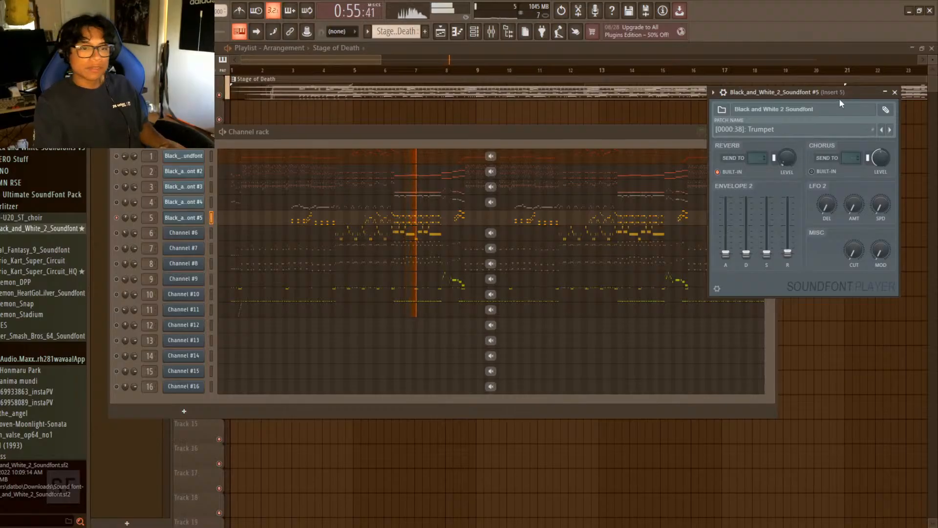
click(894, 93)
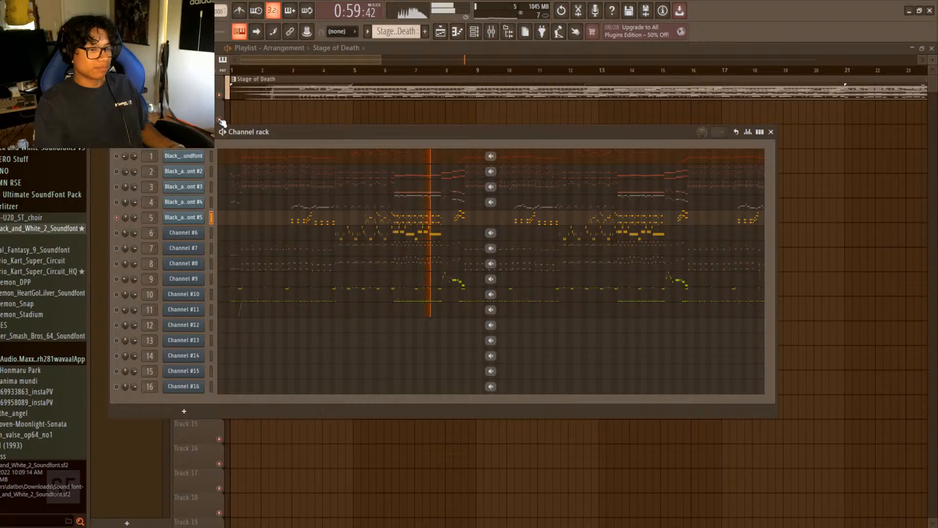
key(space)
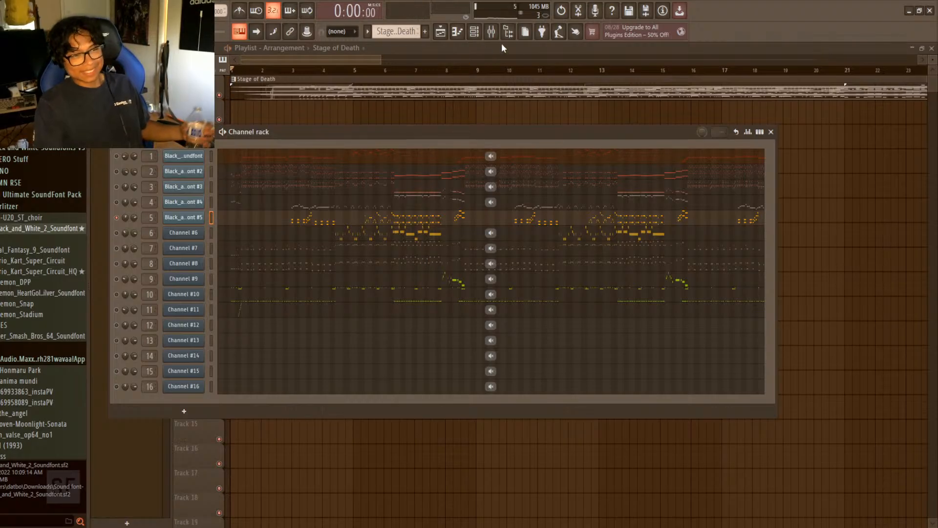
- Solo Channel #6, load Black_and_White_2_Soundfont onto it with the String Ensemble 2 patch, and audition it in playback
click(493, 32)
click(499, 34)
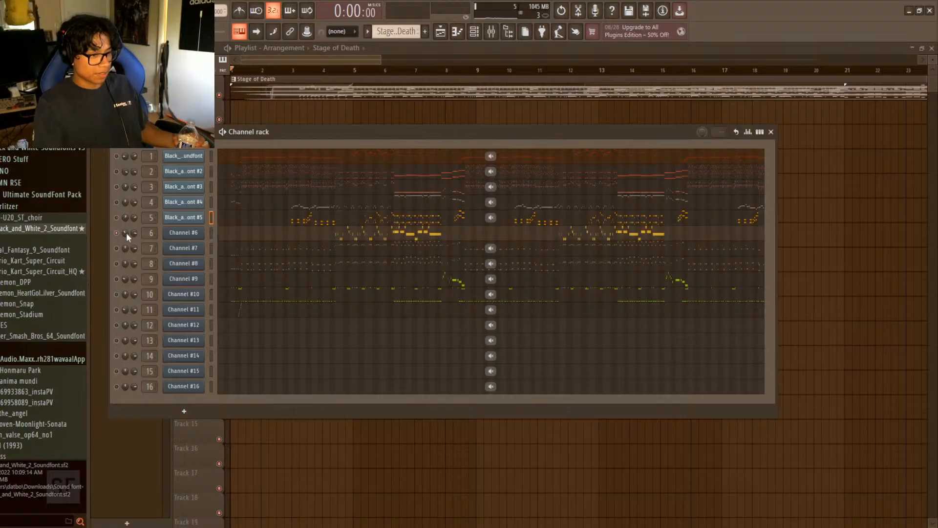
click(188, 218)
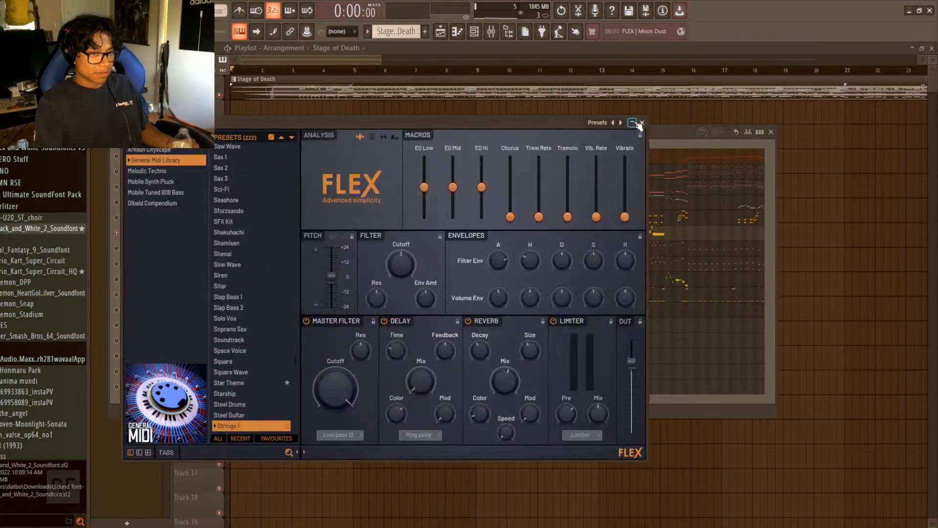
click(188, 219)
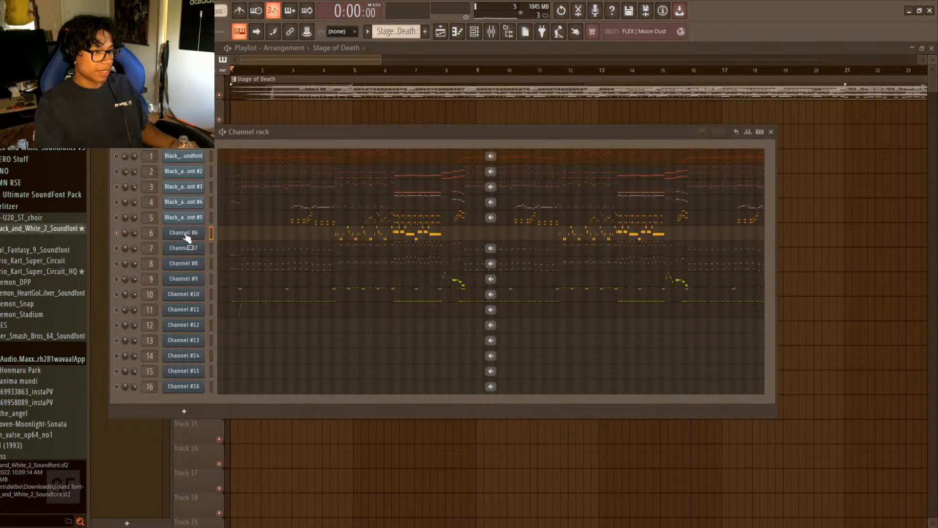
click(186, 234)
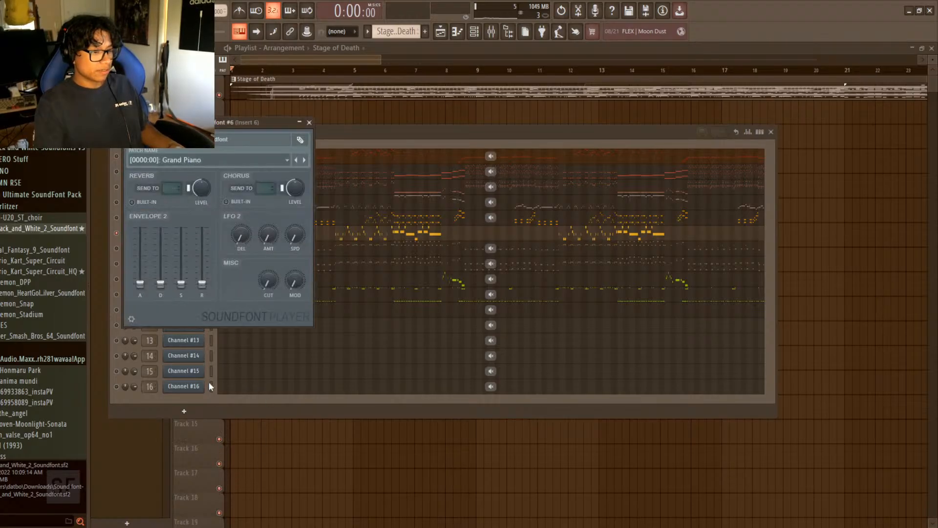
click(539, 146)
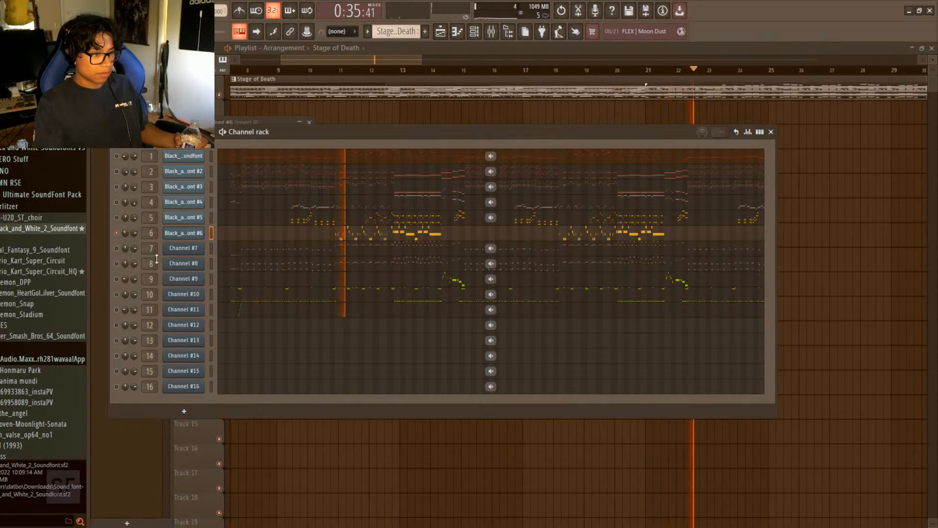
click(184, 233)
click(185, 235)
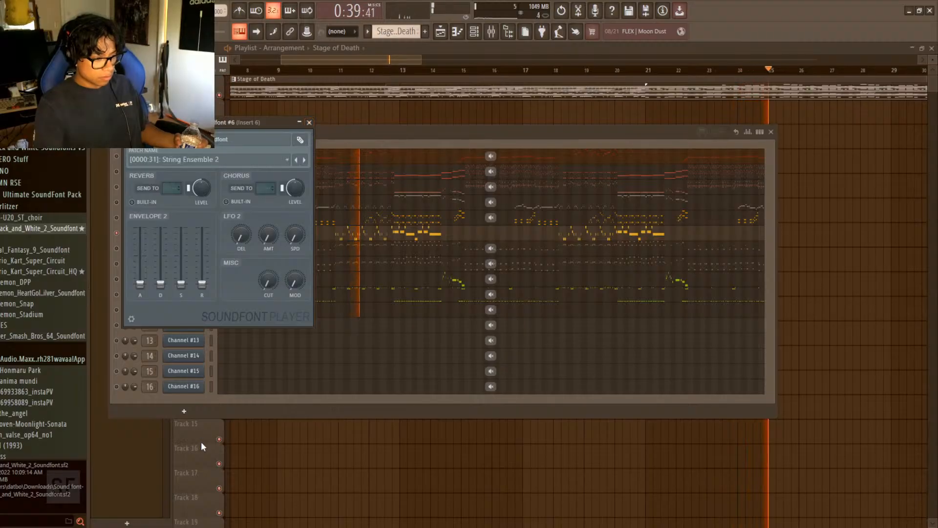
click(309, 122)
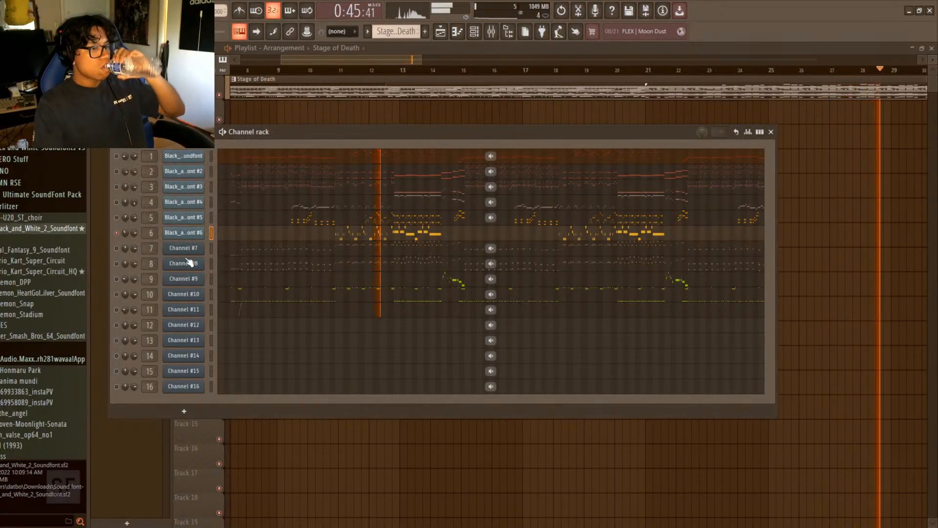
- Unmute Channel #7, check its FLEX preset, and load the 198-U20_ST_choir soundfont onto it with the u20 choir patch
click(117, 250)
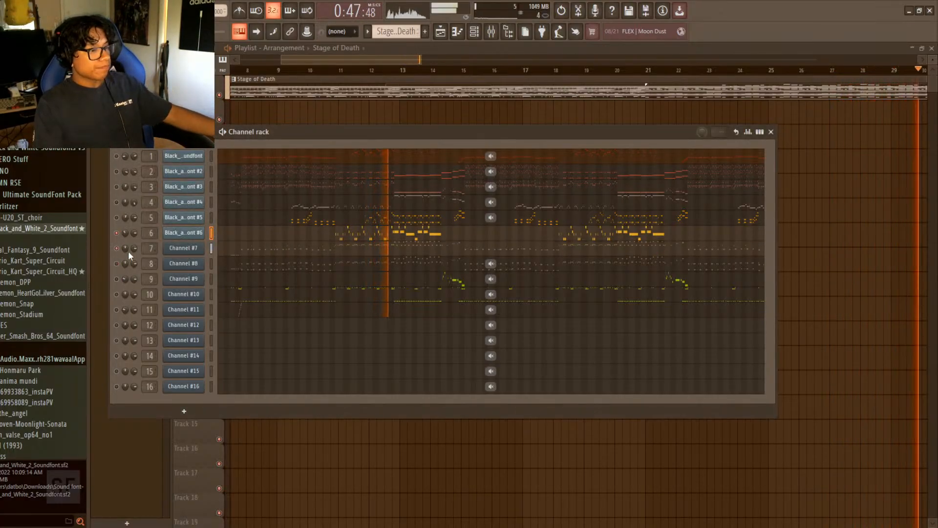
click(184, 249)
scroll(309, 223, down, 3)
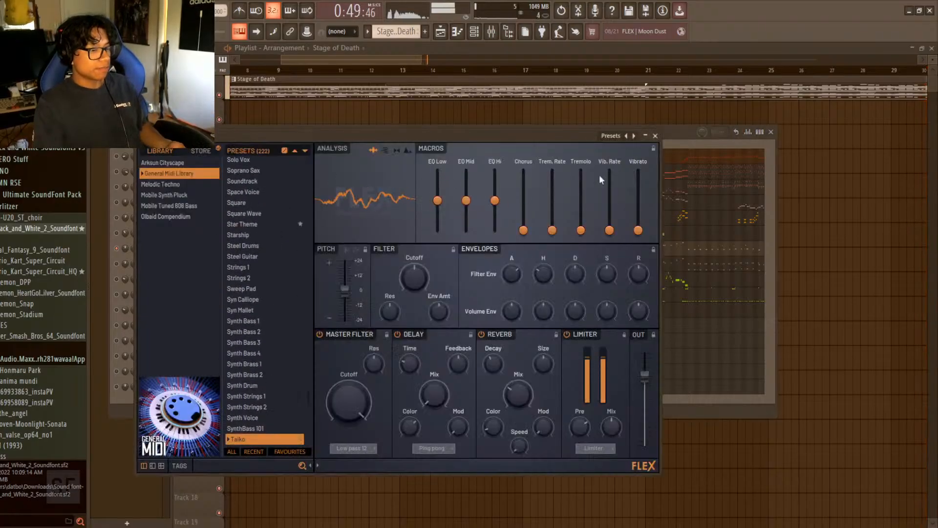
click(655, 137)
drag(30, 220, 188, 247)
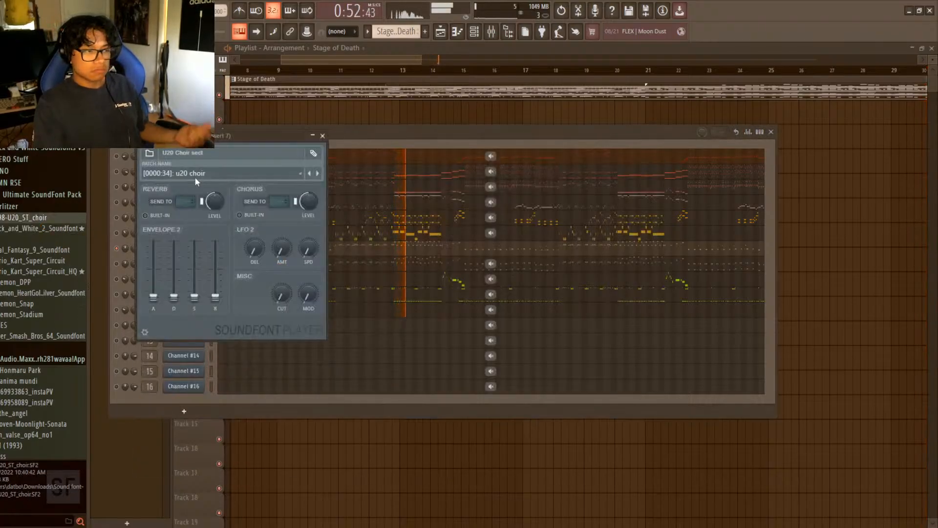
- Delete the u20 choir channel and load Black_and_White_2_Soundfont onto Channel #8 with the Timpani patch and built-in reverb enabled
click(322, 141)
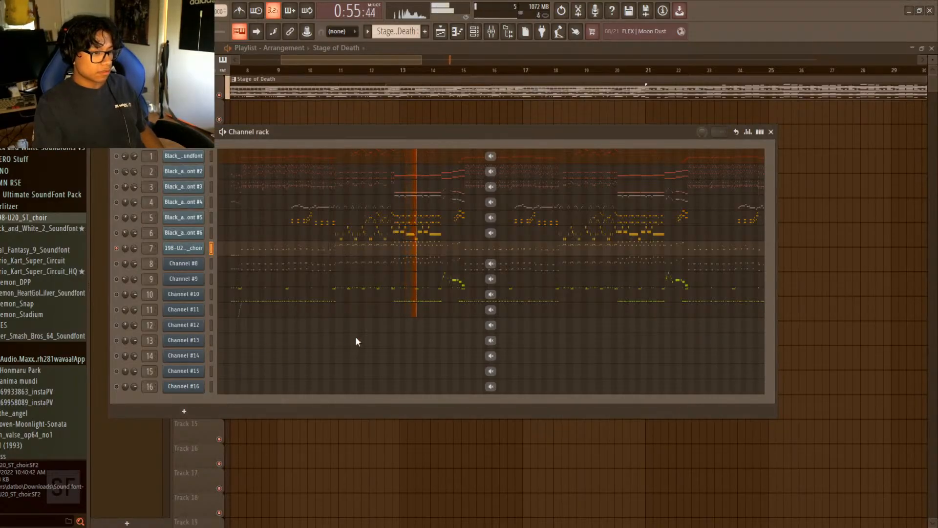
key(alt+Delete)
drag(58, 228, 62, 232)
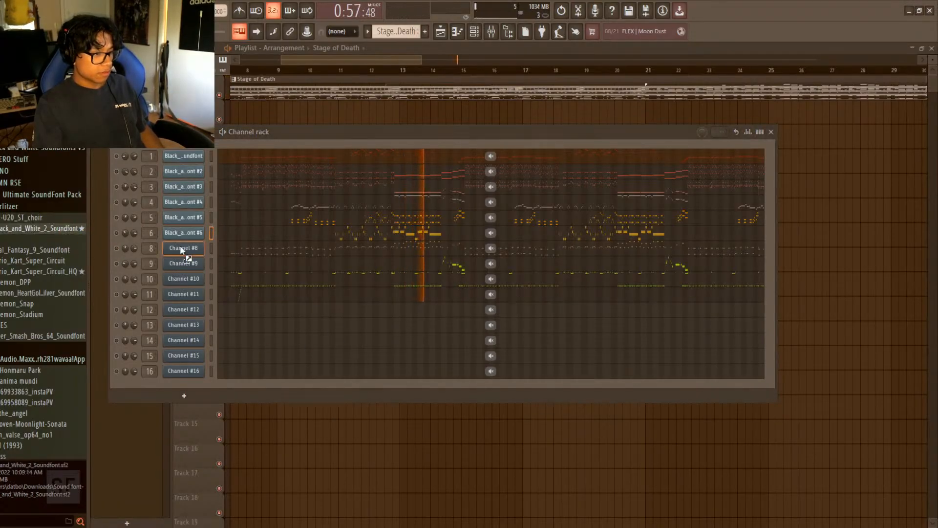
drag(188, 256, 188, 256)
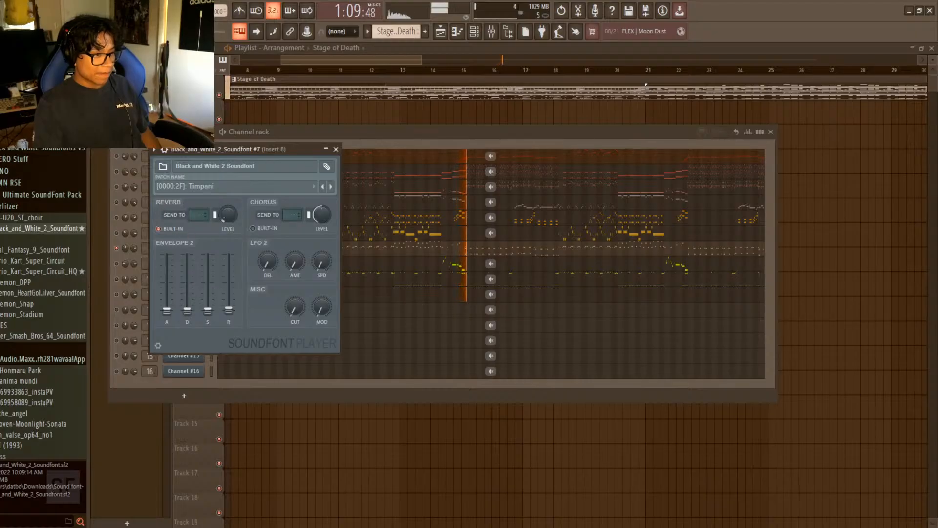
click(336, 149)
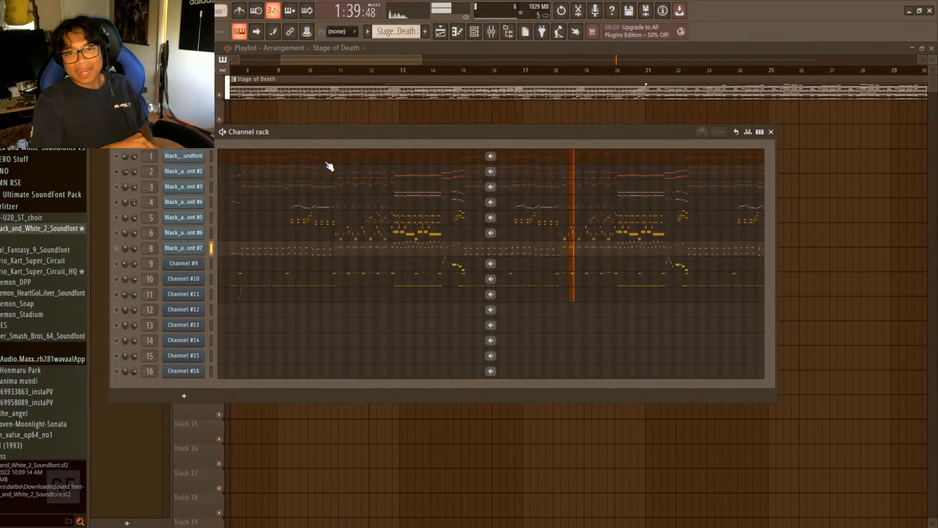
- Transpose the timpani channel's notes up one octave in the piano roll and play the song from about bar 11
click(327, 252)
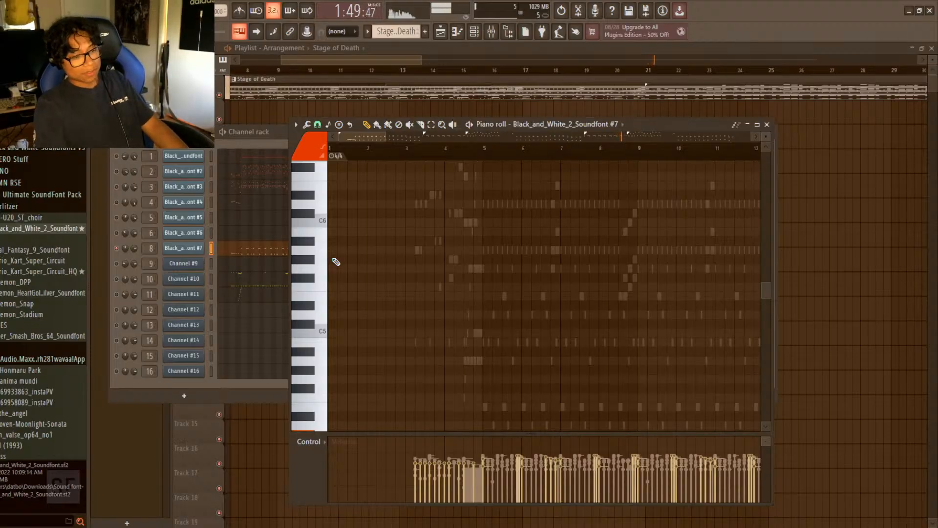
key(ctrl+Up)
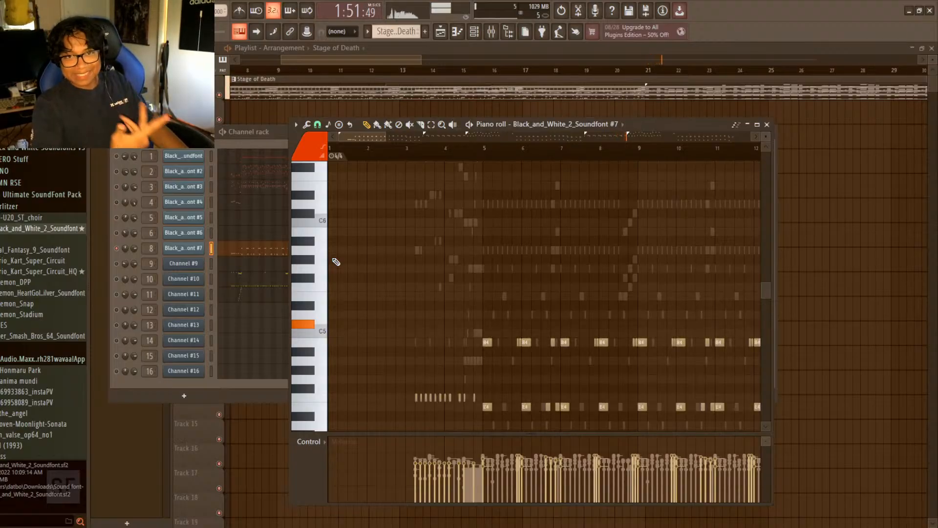
scroll(512, 249, down, 5)
scroll(510, 156, down, 5)
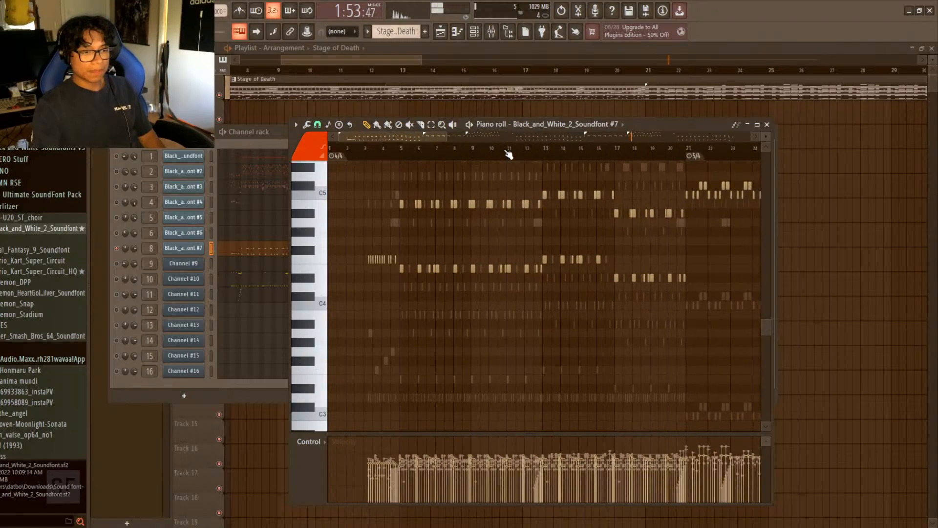
scroll(500, 242, up, 4)
click(420, 149)
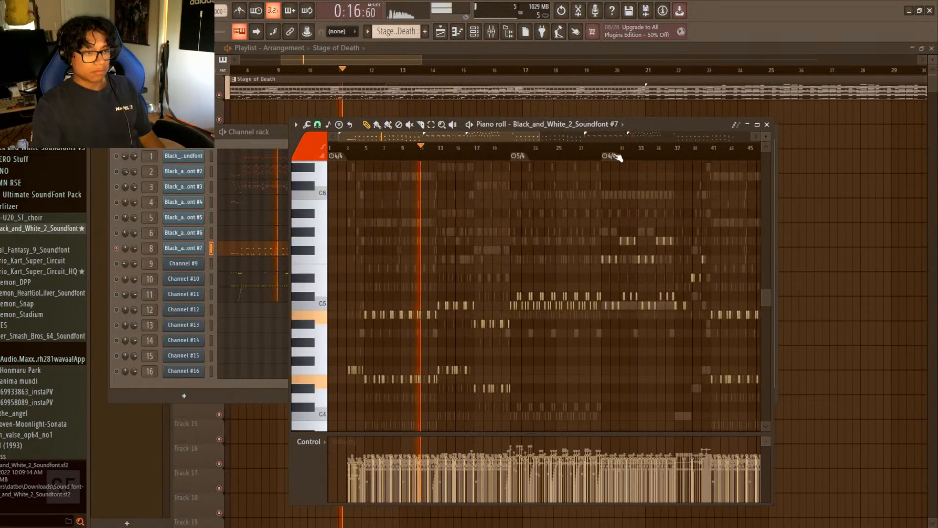
- Check the timpani channel's soundfont settings and compare its piano roll with Channel #9's during playback
click(767, 125)
click(203, 247)
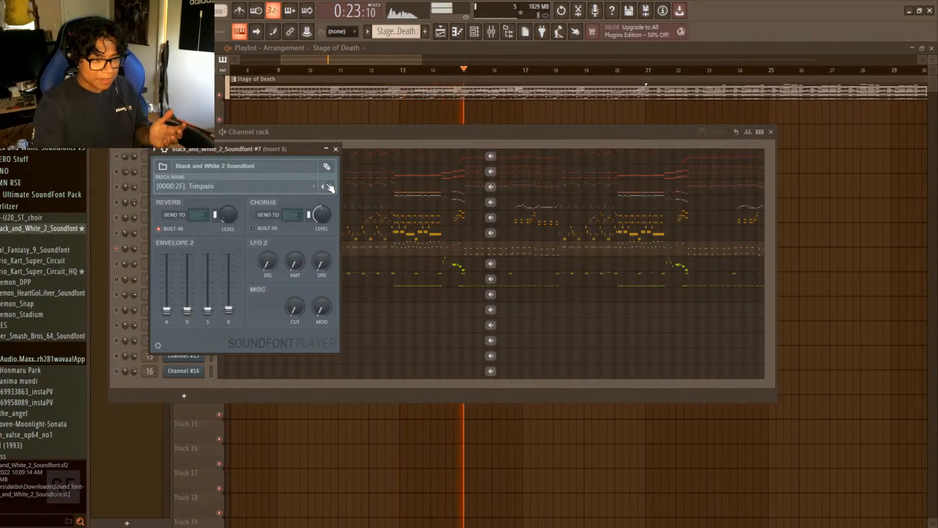
click(336, 149)
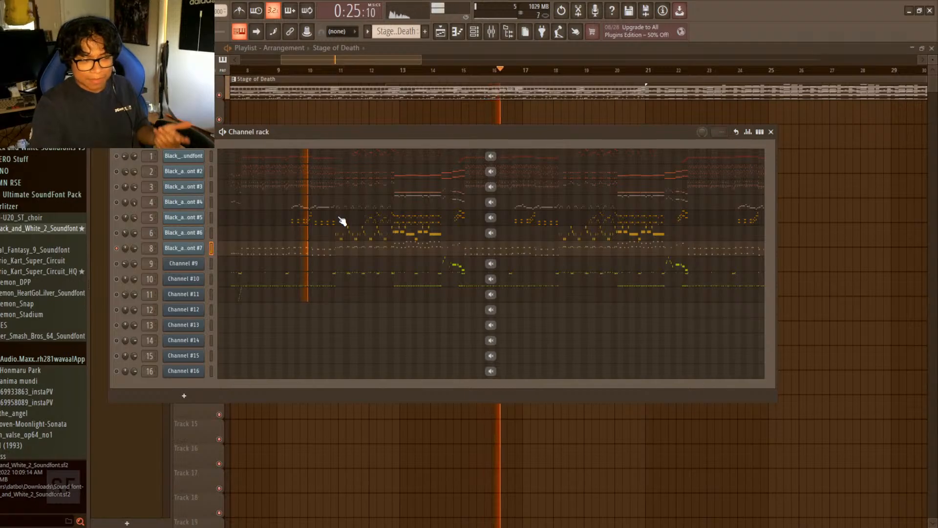
click(332, 259)
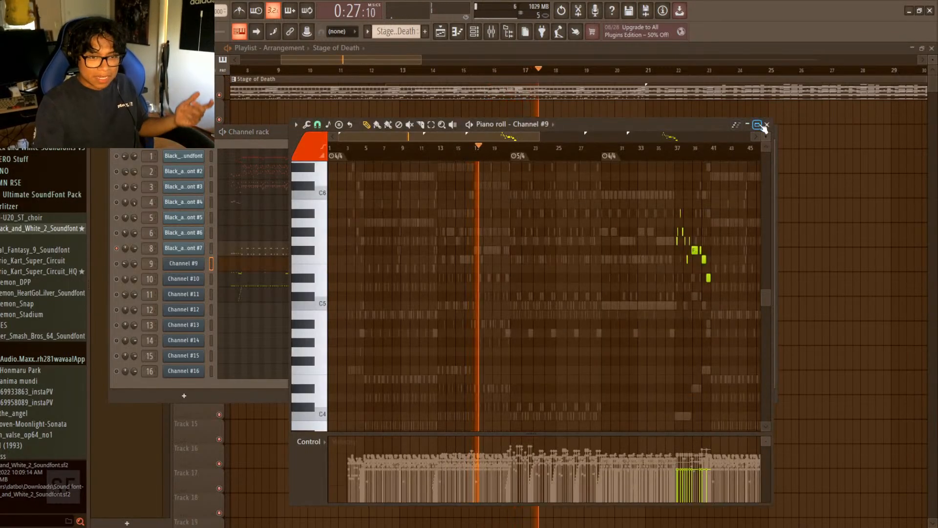
click(767, 124)
click(326, 253)
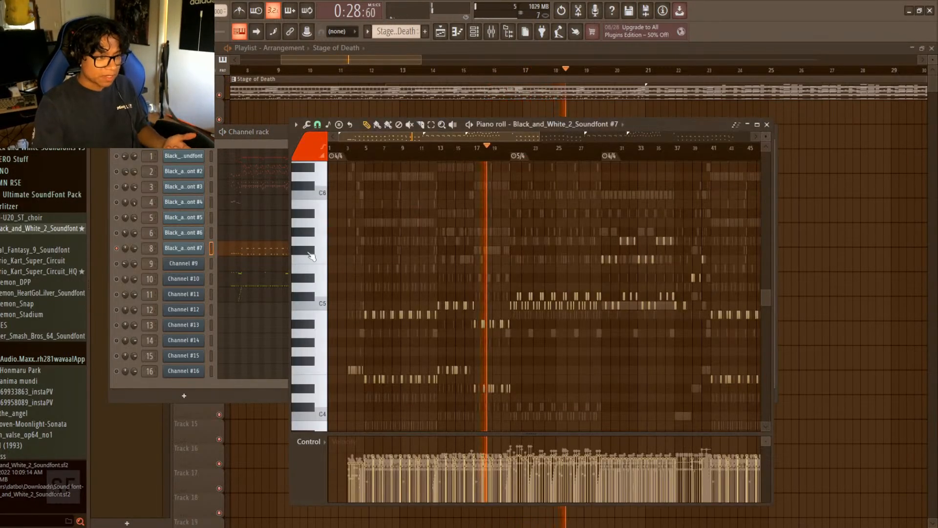
click(191, 247)
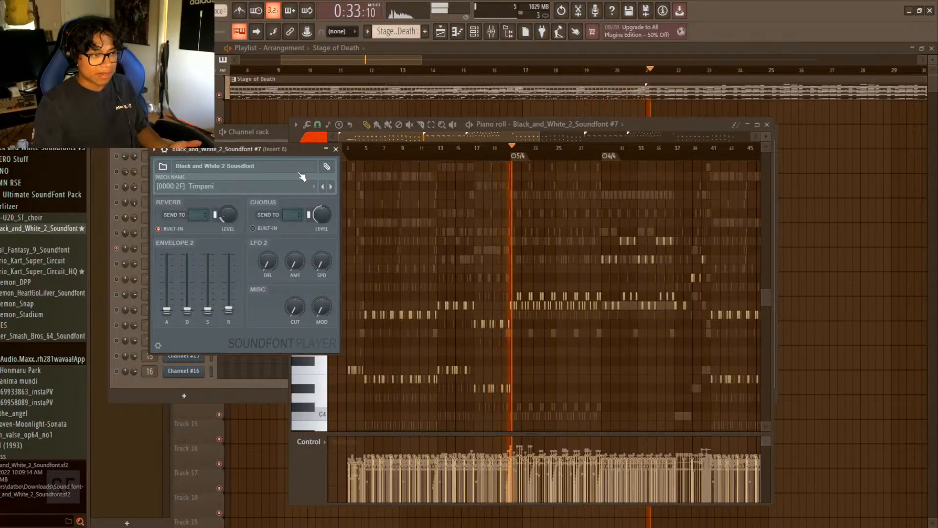
click(336, 149)
- Transpose the timpani channel's notes back down one octave and close the piano roll
scroll(494, 217, down, 3)
scroll(513, 293, down, 3)
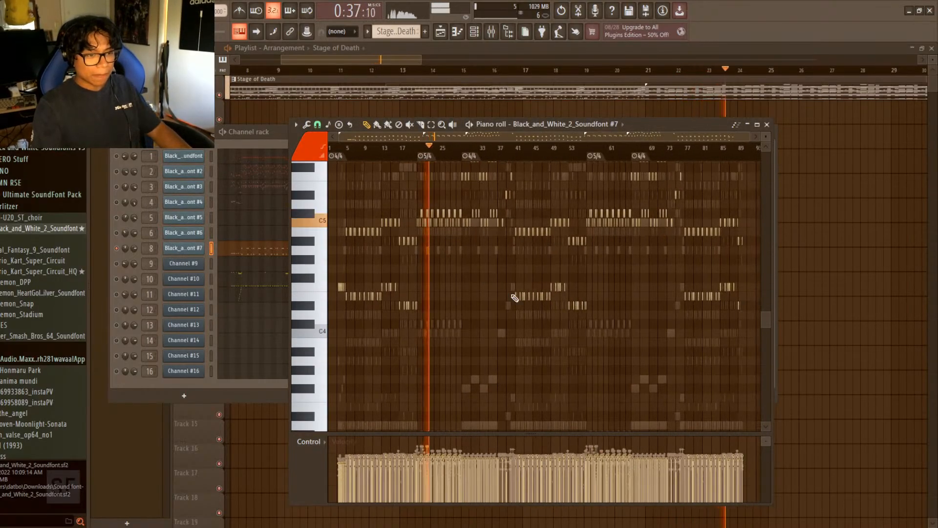
key(ctrl+Down)
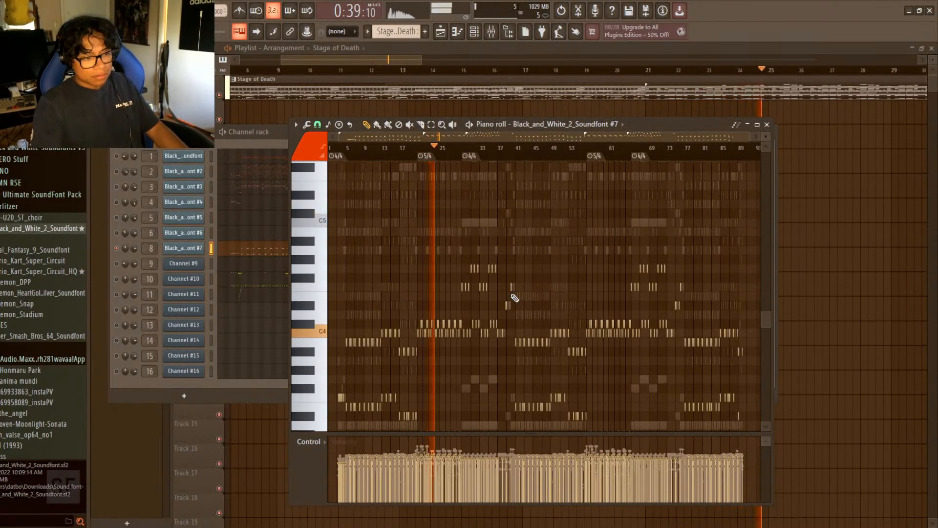
click(767, 124)
- Solo Channel #9 and skip playback forward to the section where its notes begin
drag(496, 130, 505, 112)
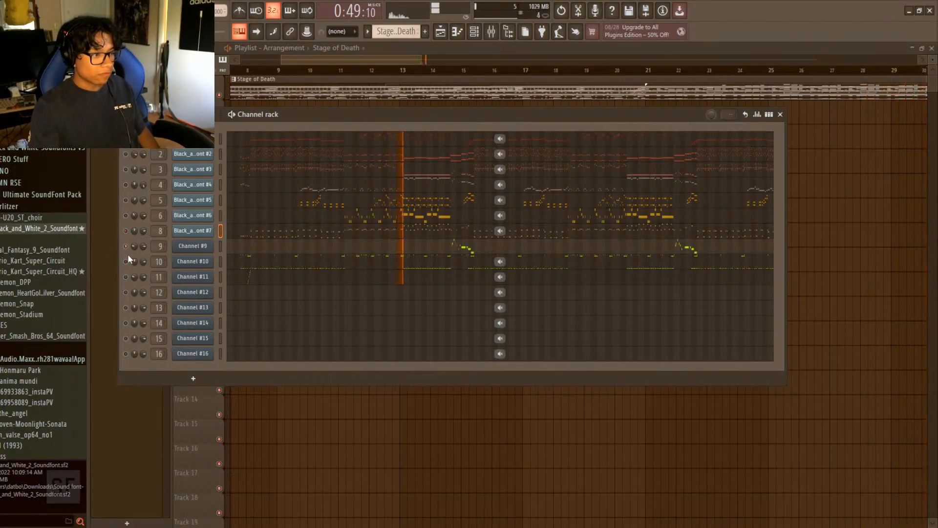
key(KP_Multiply)
key(KP_Multiply)
key(KP_Multiply)
key(KP_Multiply)
key(KP_Multiply)
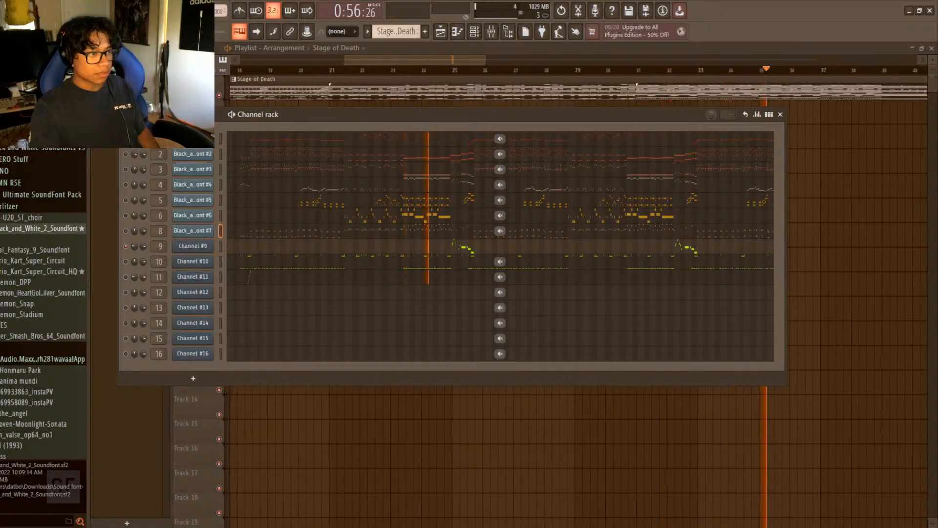
key(KP_Multiply)
key(KP_Multiply)
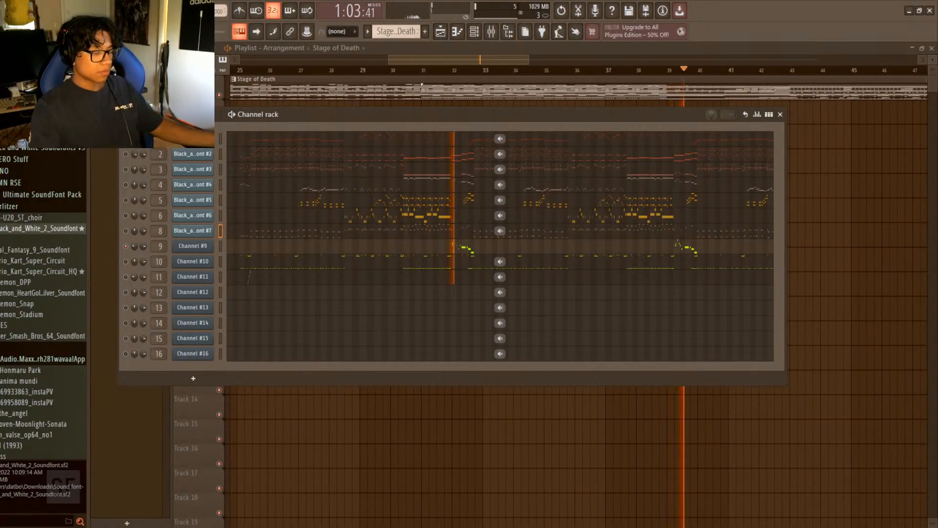
- Replace Channel #9's FLEX instrument with Black_and_White_2_Soundfont, choose the Trumpet patch, enable built-in reverb, and replay its section
click(192, 247)
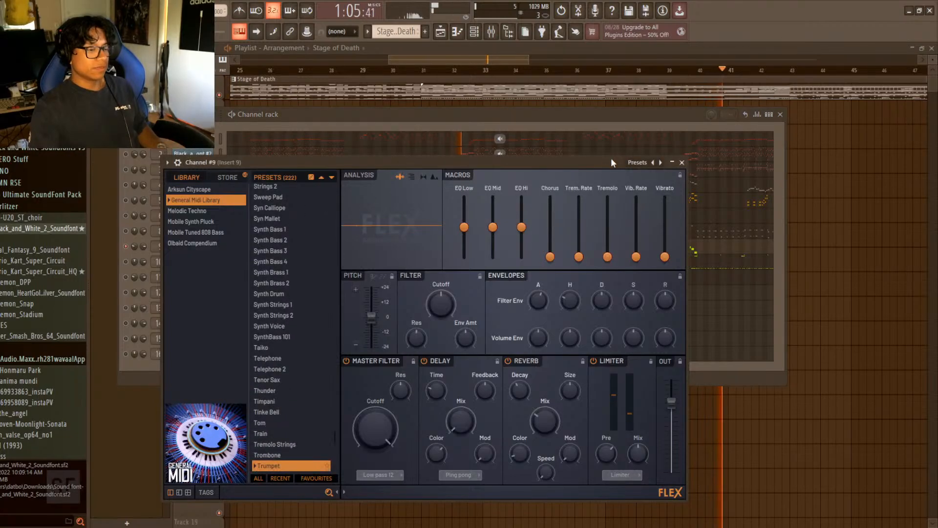
click(683, 162)
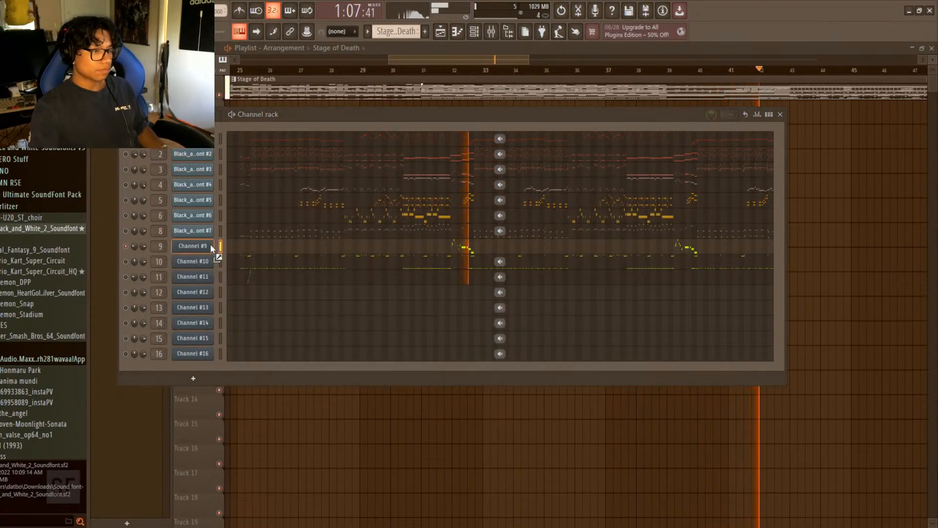
click(205, 230)
click(230, 201)
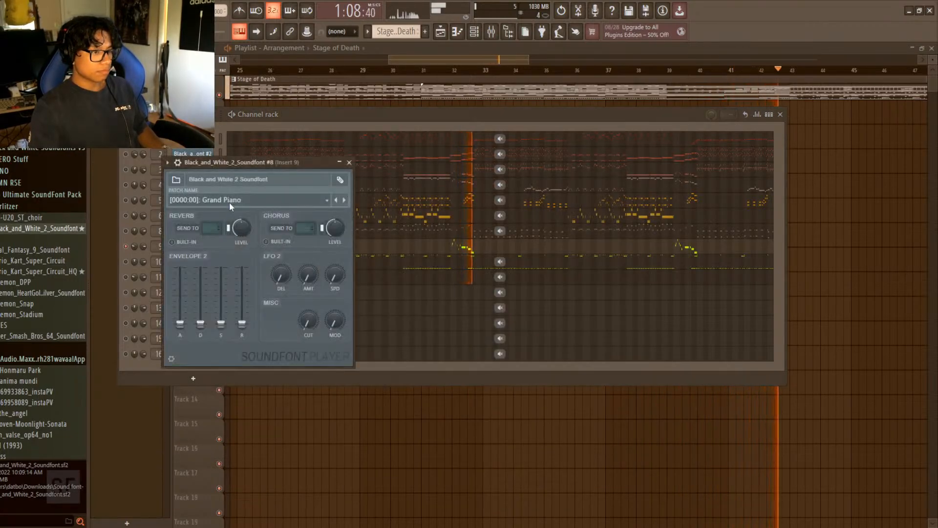
click(225, 488)
click(345, 200)
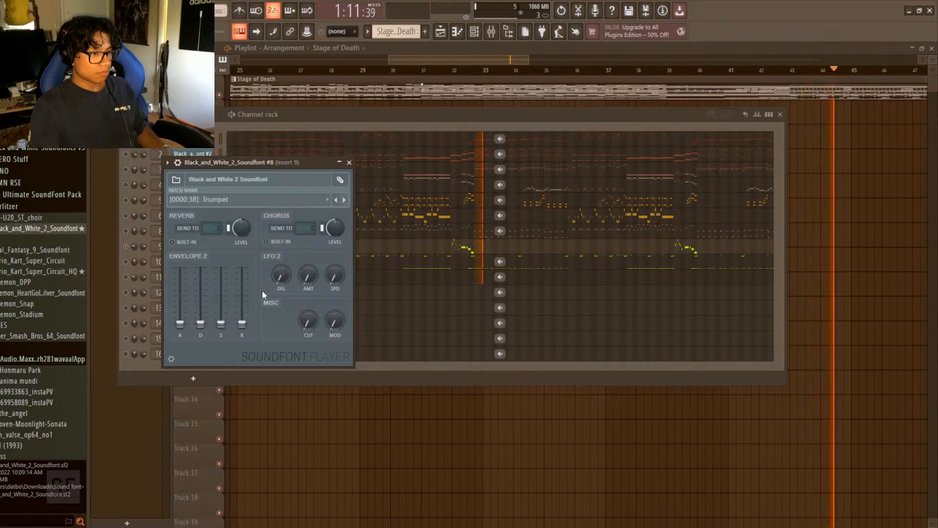
click(172, 242)
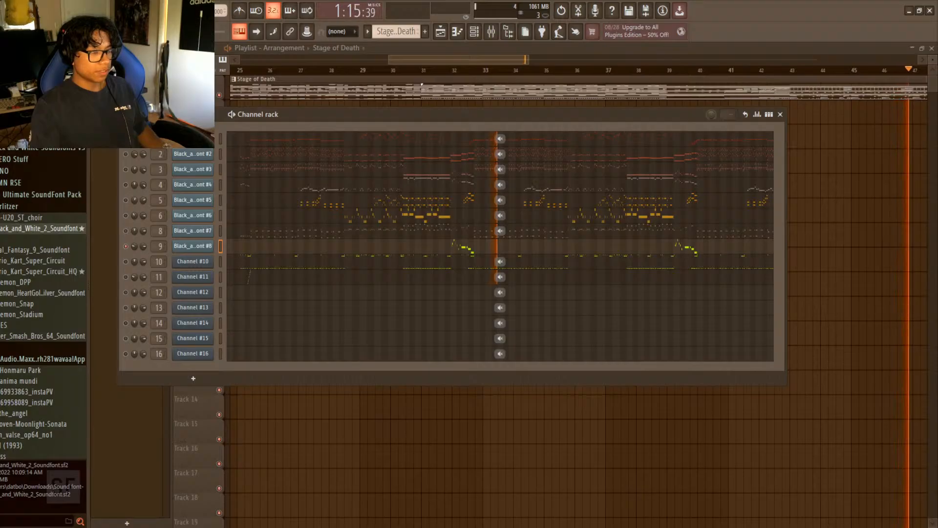
drag(169, 31, 161, 31)
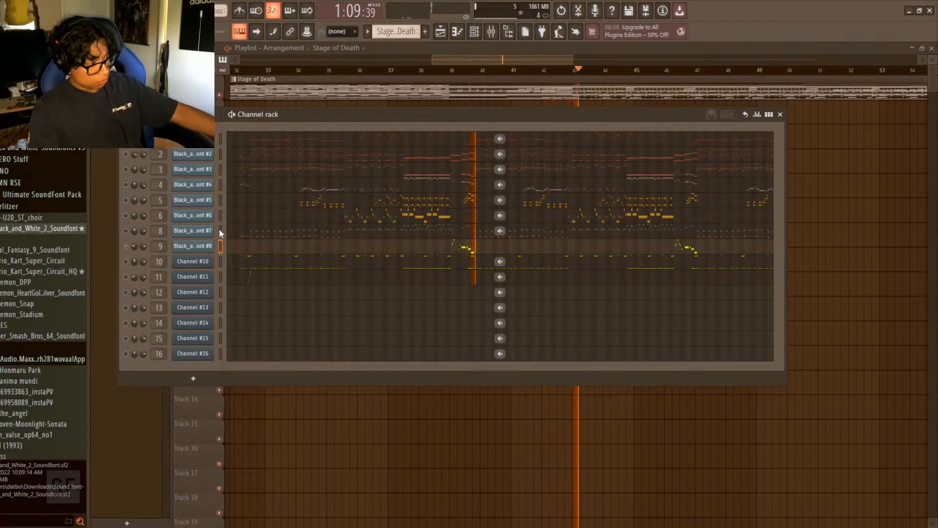
- Solo Channel #10 and restart playback from the beginning of the song
click(126, 261)
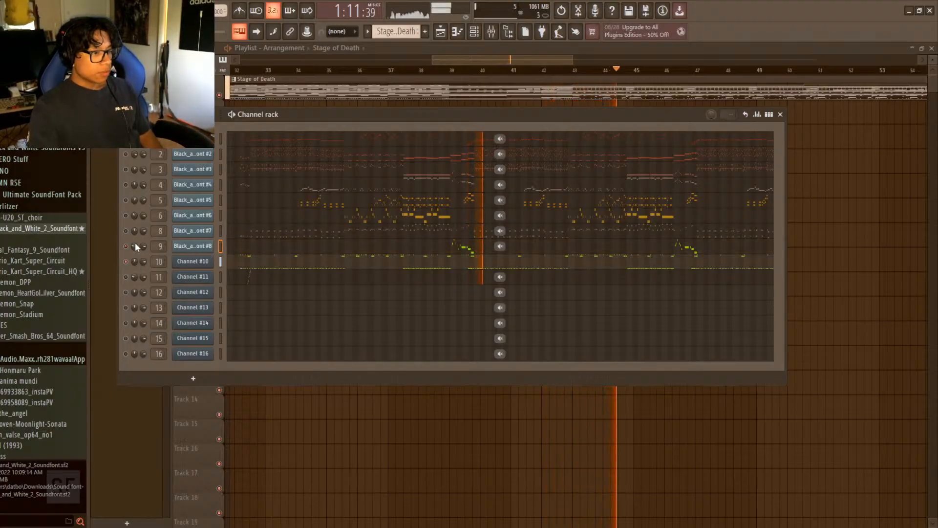
key(space)
key(space)
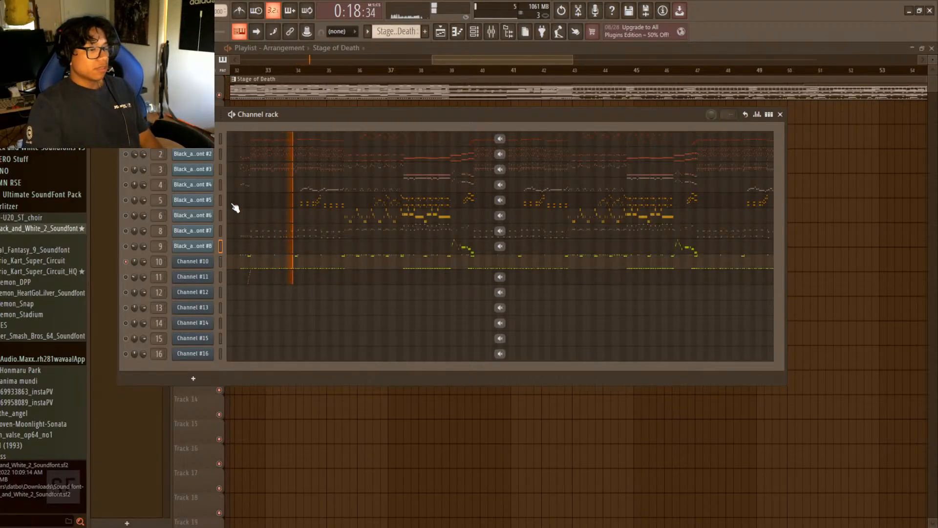
- Load Black_and_White_2_Soundfont onto Channel #10 with the Drumset 1 patch and enable its built-in reverb
click(199, 260)
click(218, 216)
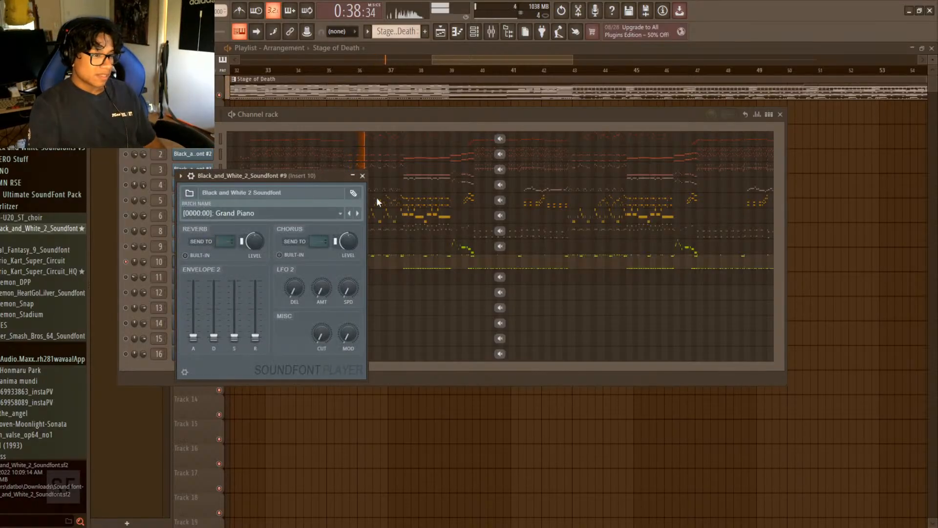
click(468, 190)
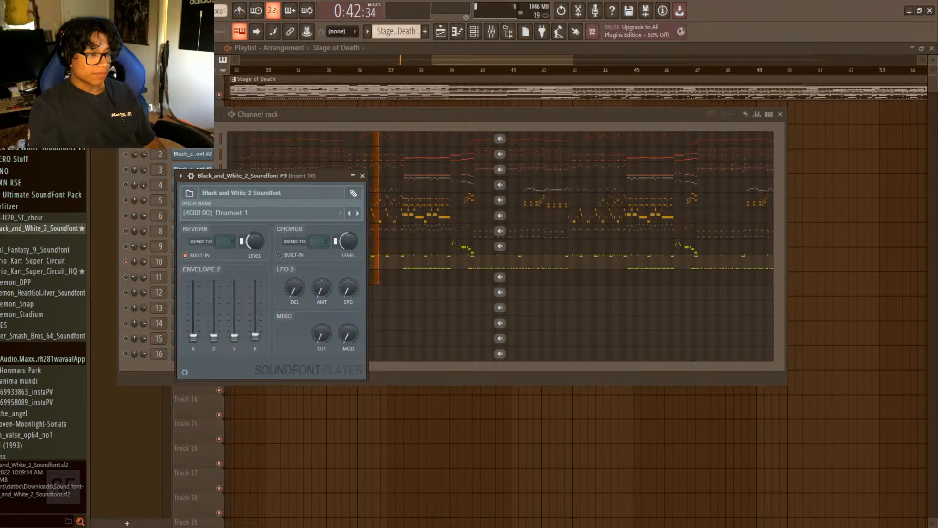
click(201, 256)
- Audition Channel #10's drumset with the player window moved aside, stop playback, and close the soundfont player
click(378, 185)
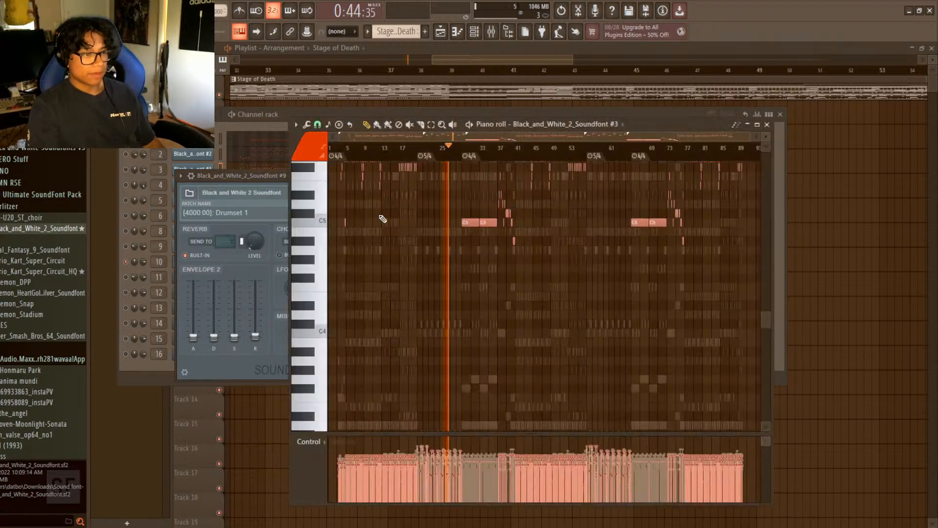
click(775, 126)
drag(321, 176, 671, 261)
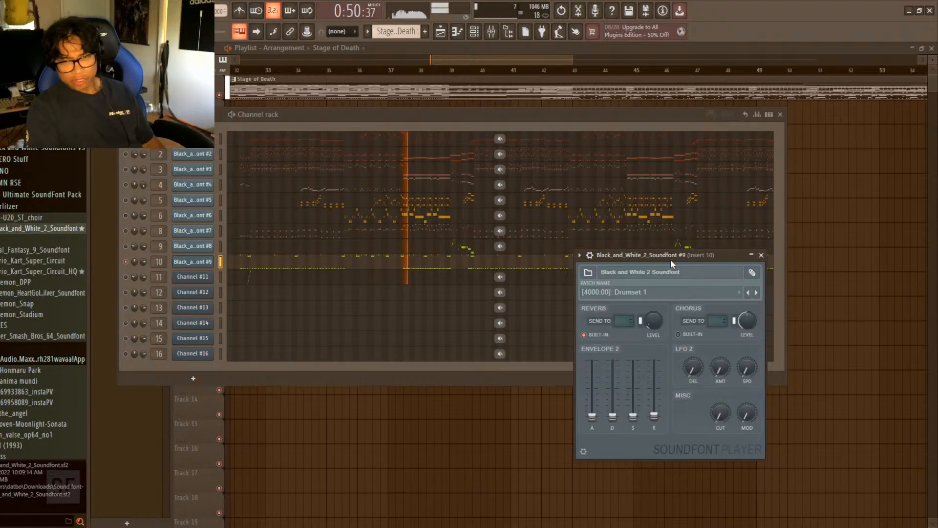
key(space)
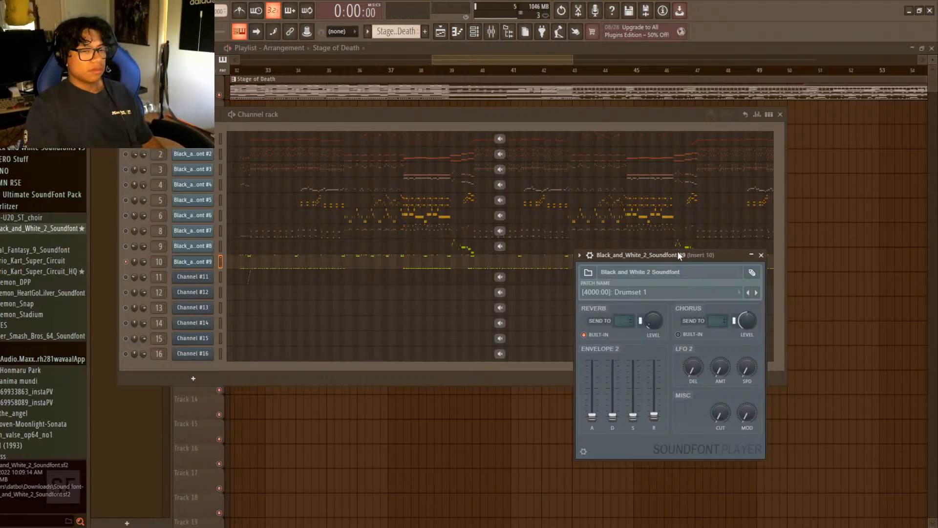
drag(678, 251, 688, 214)
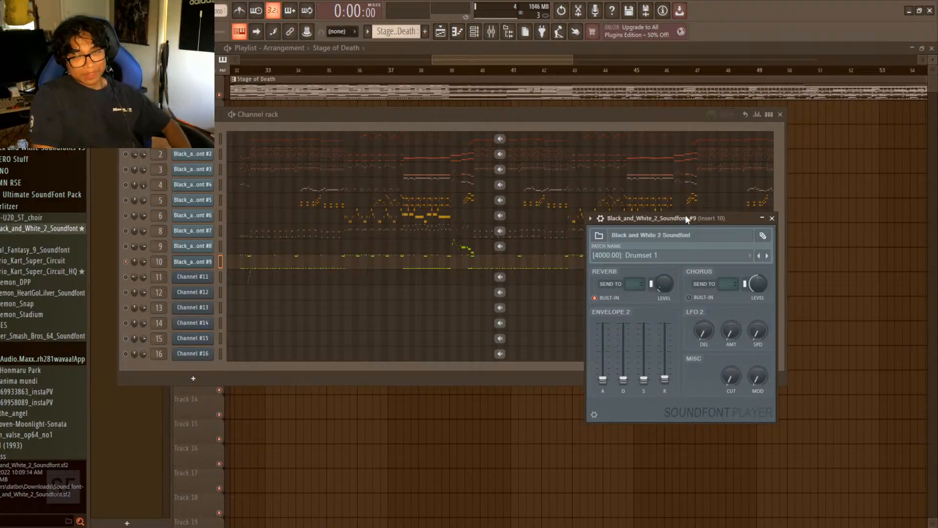
click(772, 218)
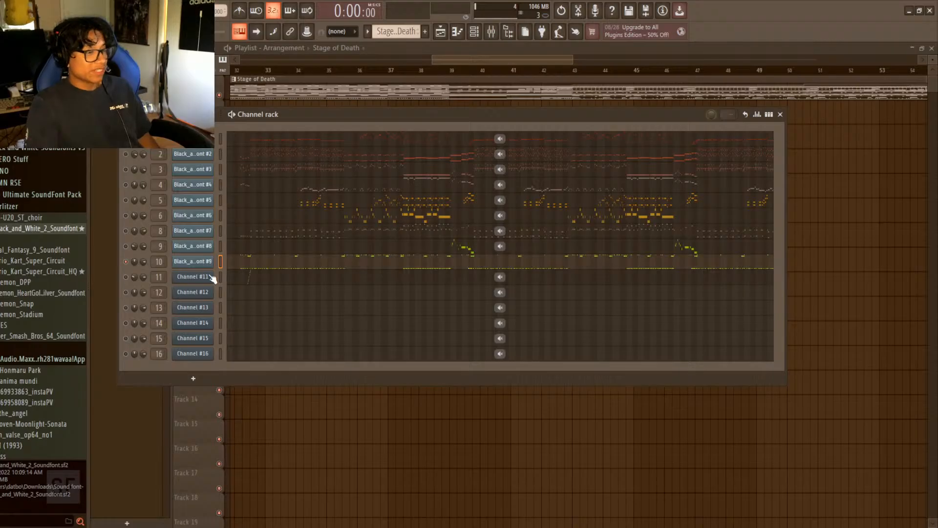
key(Return)
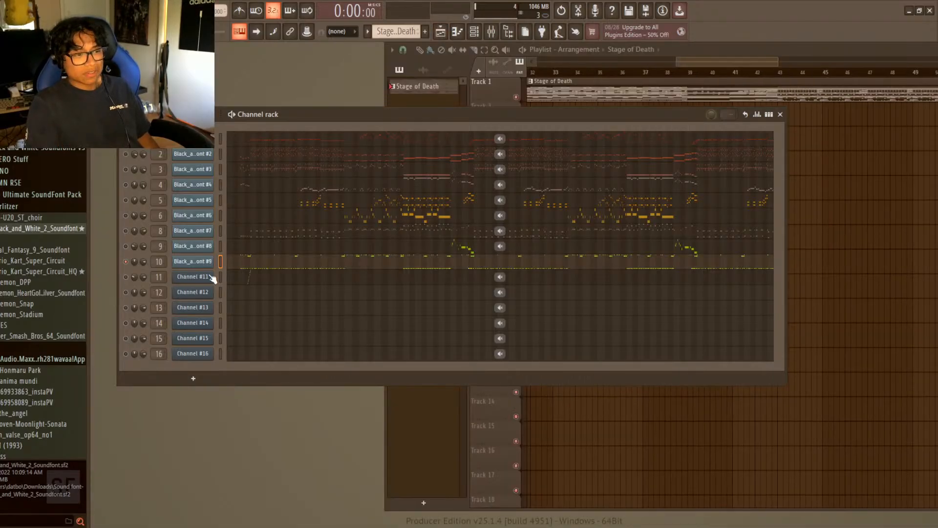
key(Return)
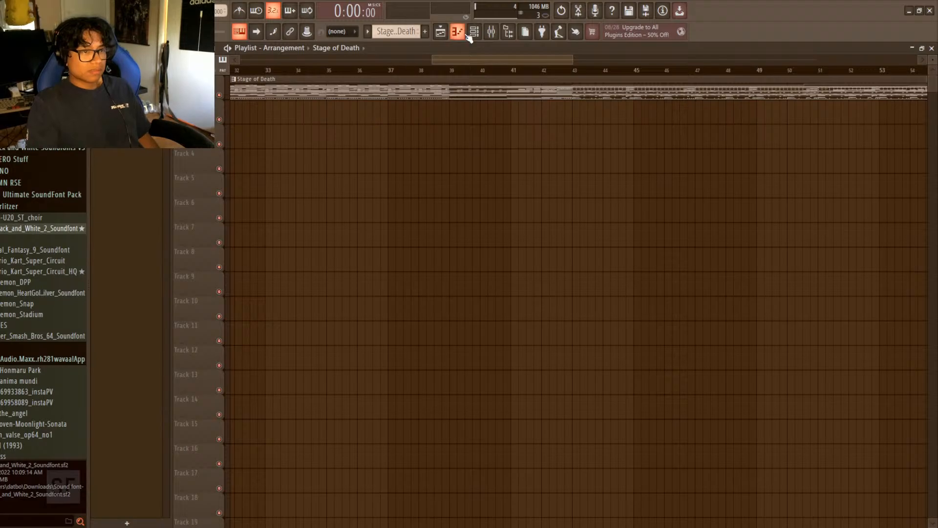
- Load Black_and_White_2_Soundfont onto Channel #11 with the Orchestral Harp patch, enable its built-in reverb, and audition it from the song's start
key(F6)
key(space)
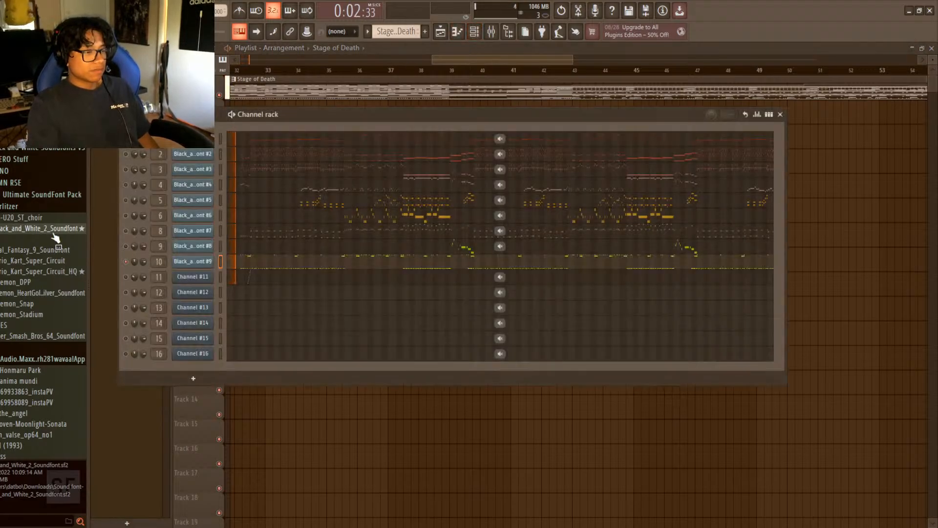
drag(30, 221, 178, 275)
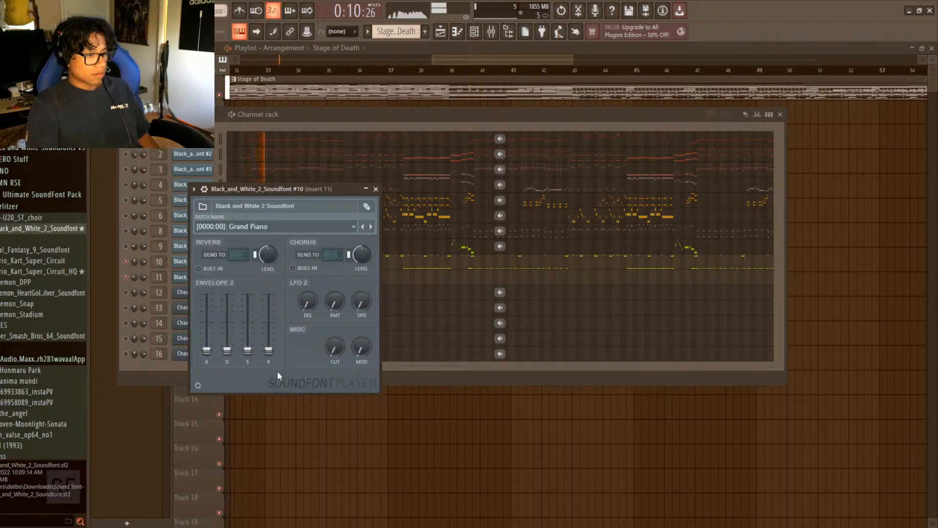
click(242, 406)
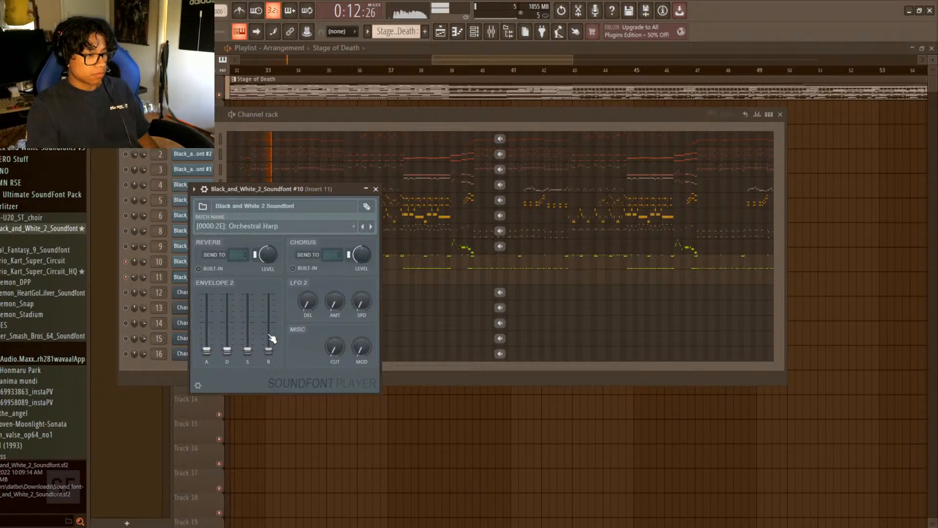
click(199, 268)
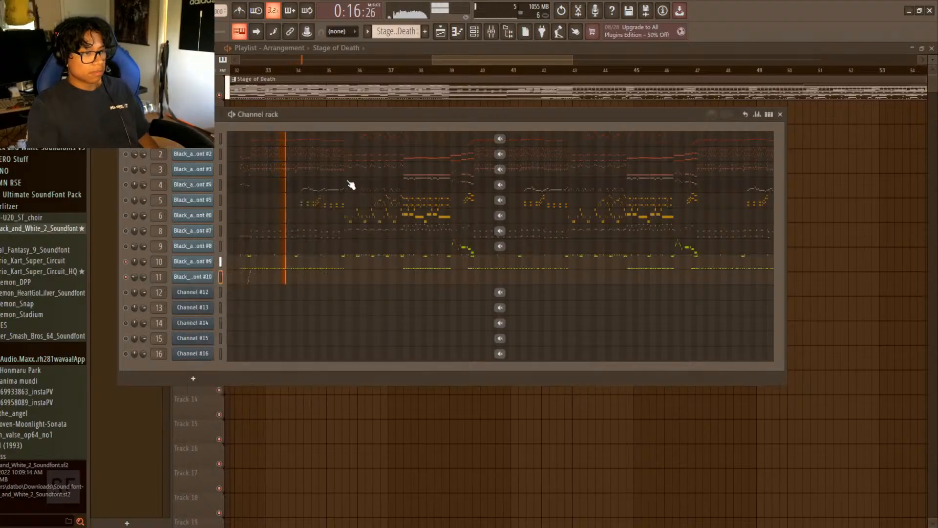
click(375, 188)
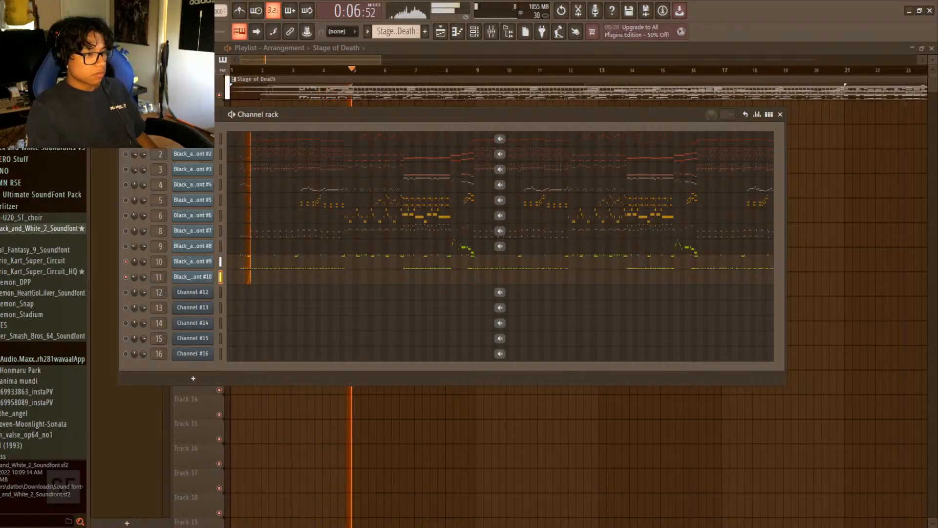
key(space)
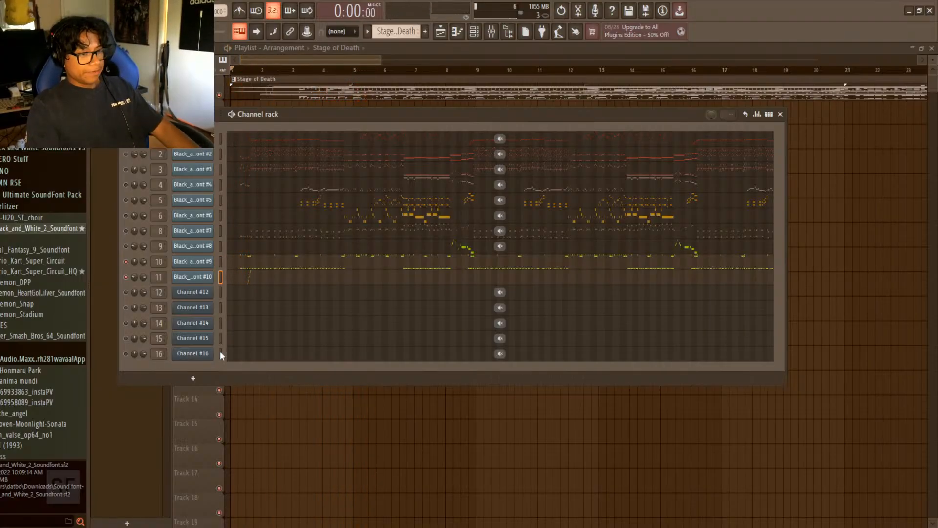
- Unmute all the other soundfont channels alongside channels 10 and 11, and briefly play the full arrangement
click(125, 246)
click(125, 231)
click(126, 215)
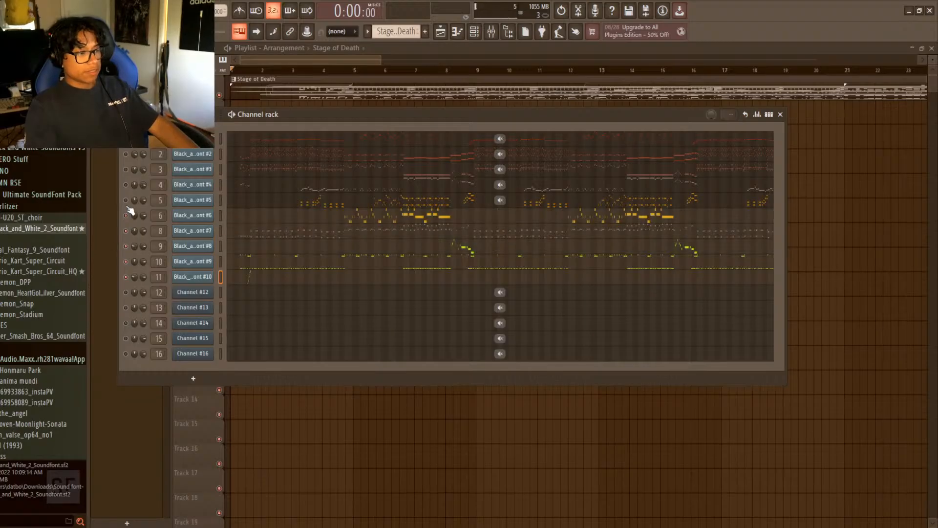
click(126, 200)
click(126, 184)
click(126, 169)
click(126, 154)
click(126, 154)
click(125, 140)
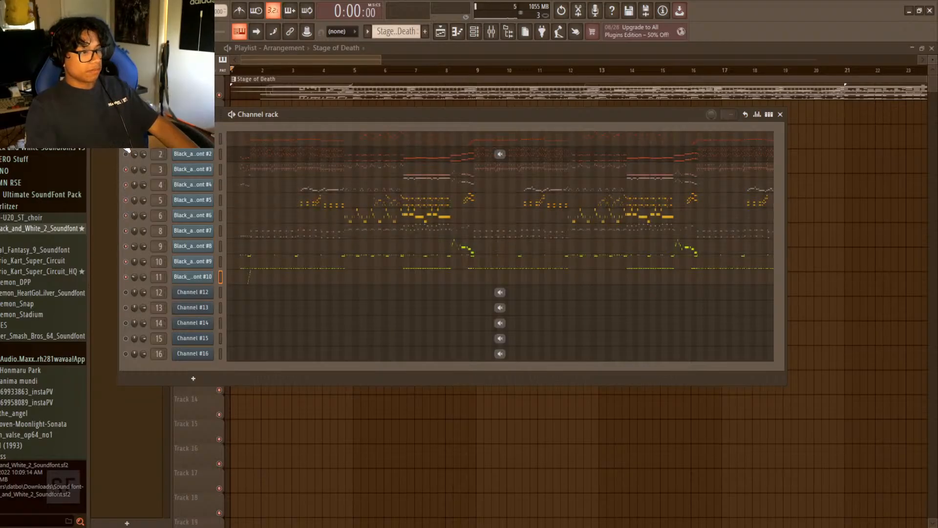
click(126, 155)
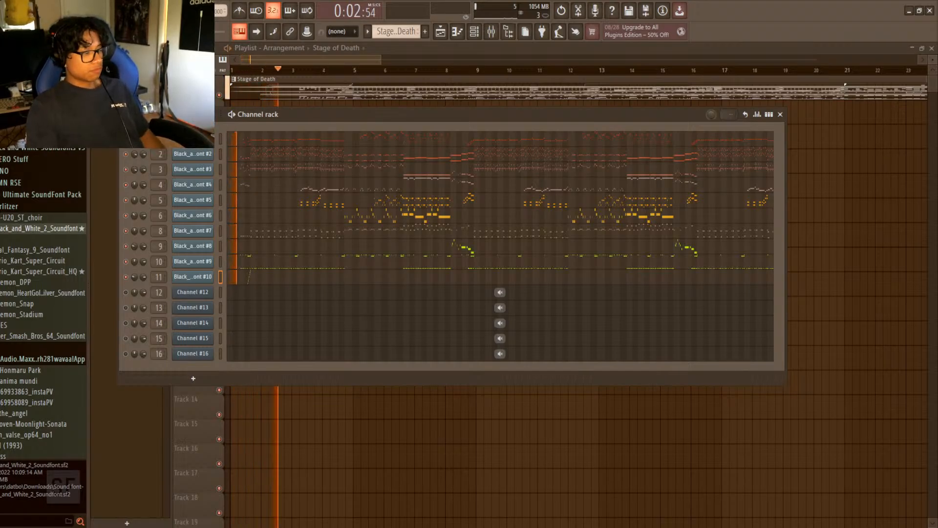
key(space)
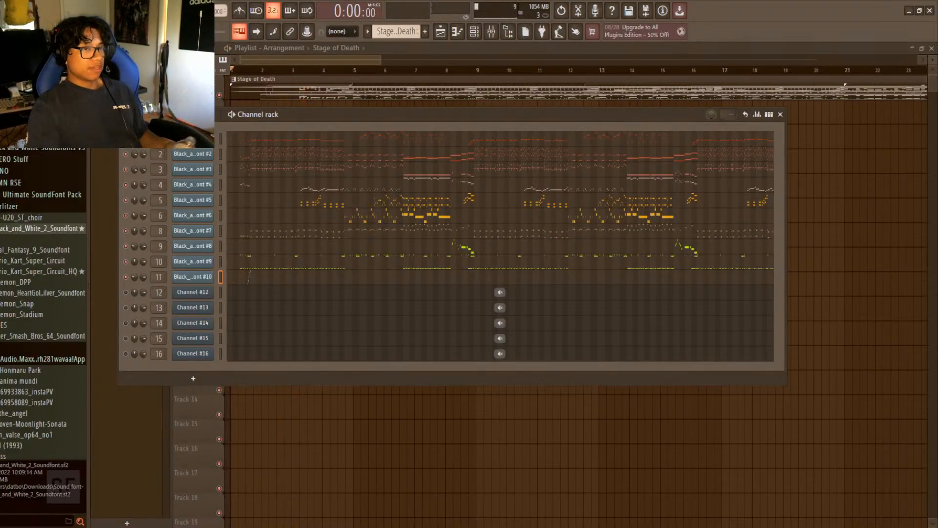
- Check the insert levels in the mixer, minimize it, and play the song from the beginning with all soundfont channels
click(492, 31)
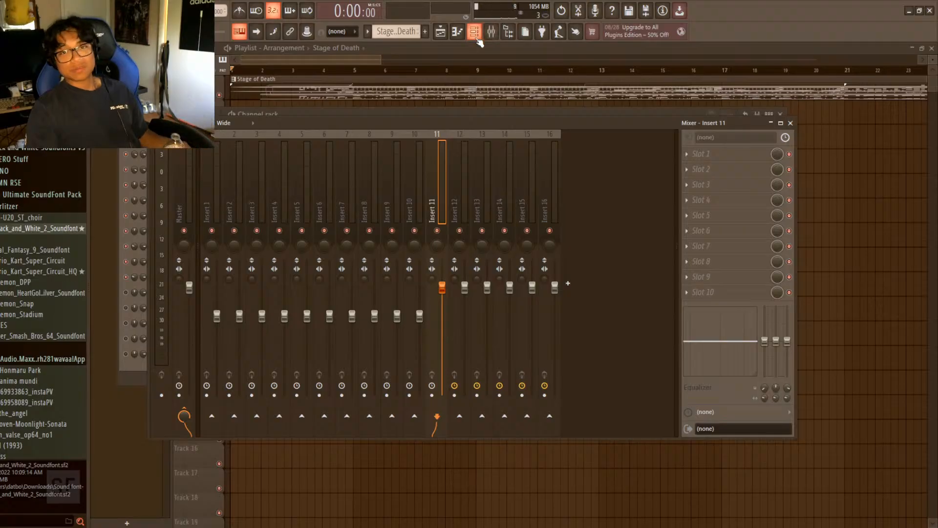
click(766, 124)
key(space)
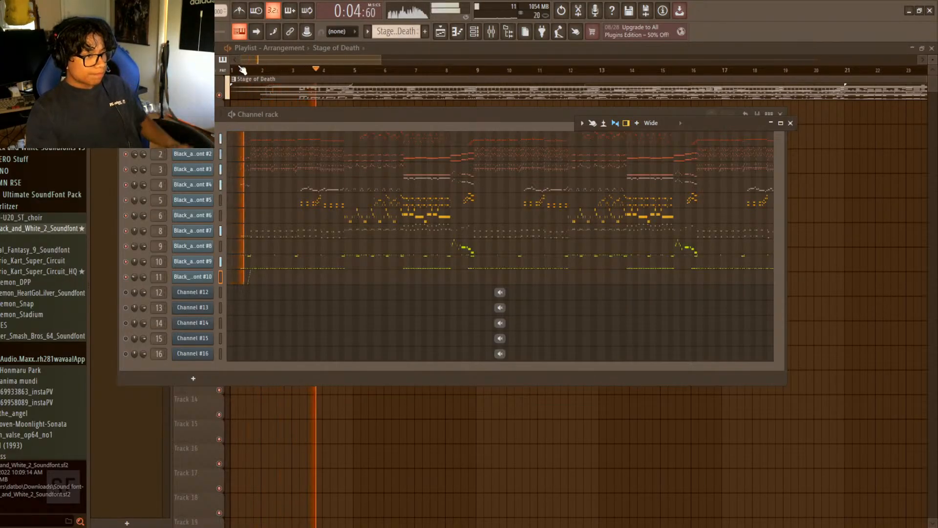
- Trim the empty lead-in off the start of the Stage of Death clip in the playlist and restart playback
key(F6)
key(space)
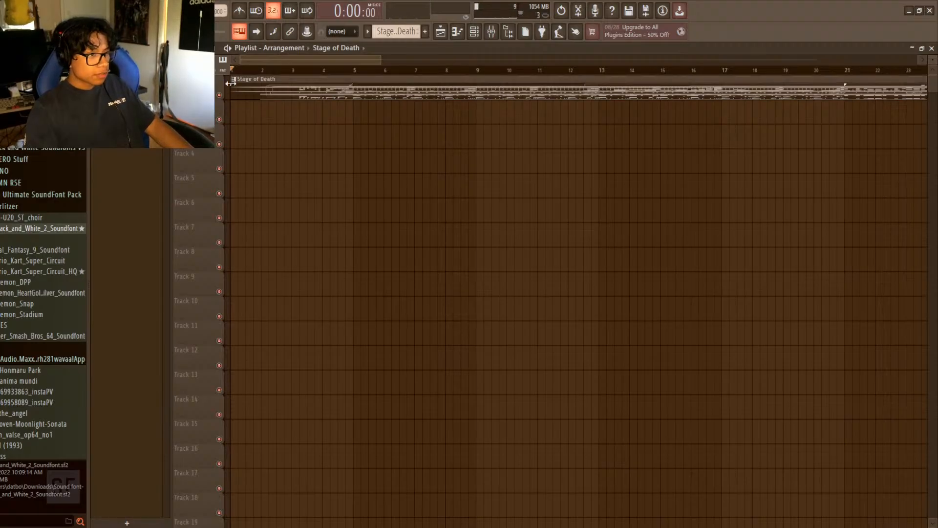
mouse_move(231, 86)
mouse_down()
mouse_move(298, 107)
mouse_move(223, 79)
mouse_up()
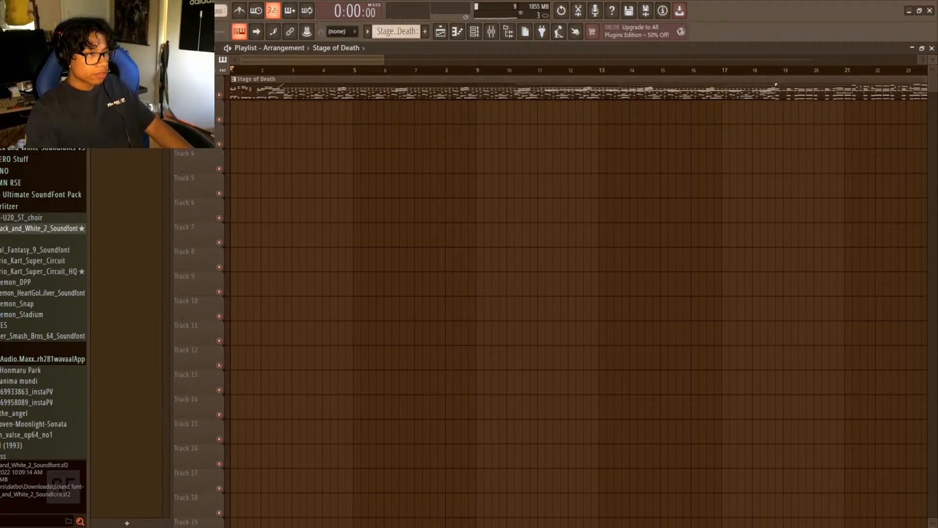
key(space)
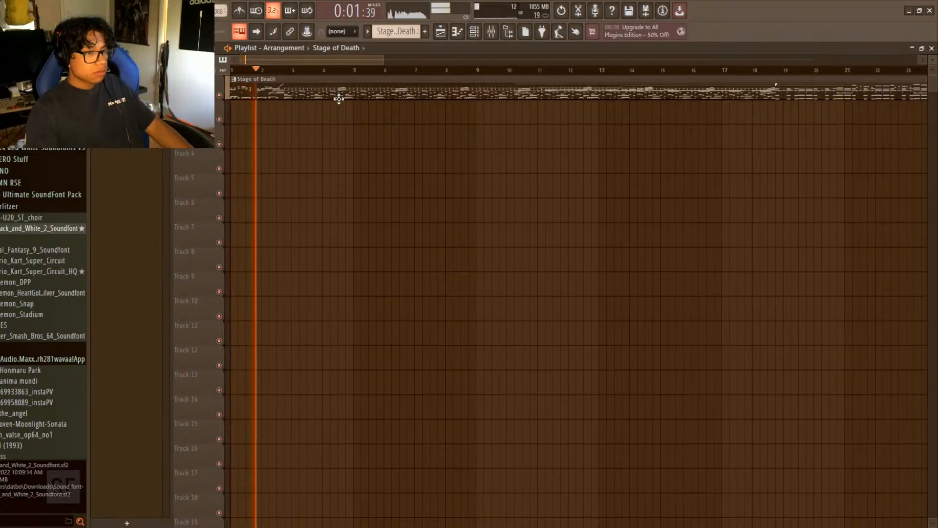
- Adjust the Envelope 2 release of the first channel's String Ensemble 1 patch while listening, and stop playback
click(475, 31)
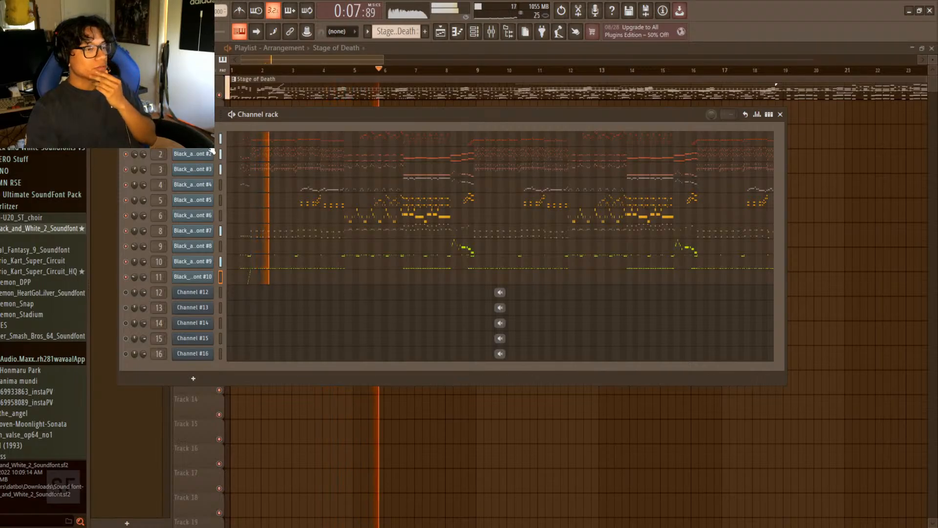
click(195, 139)
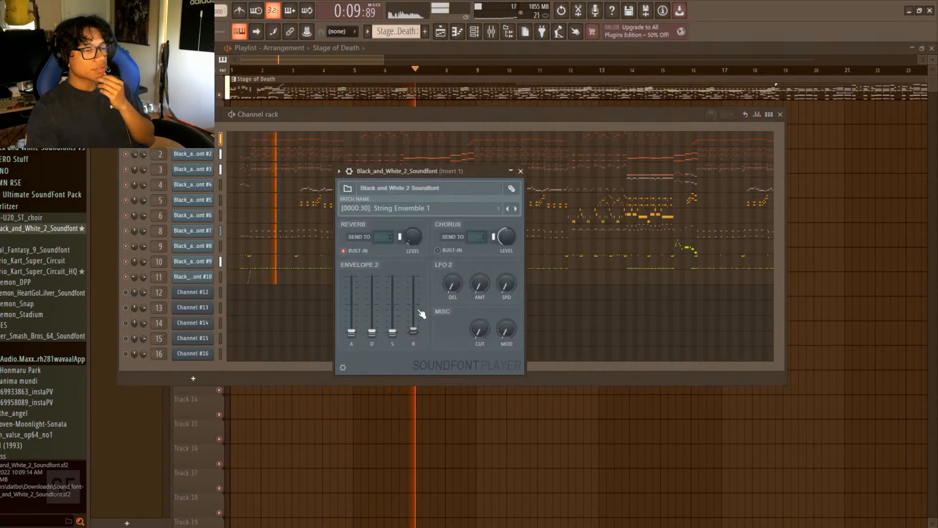
click(521, 171)
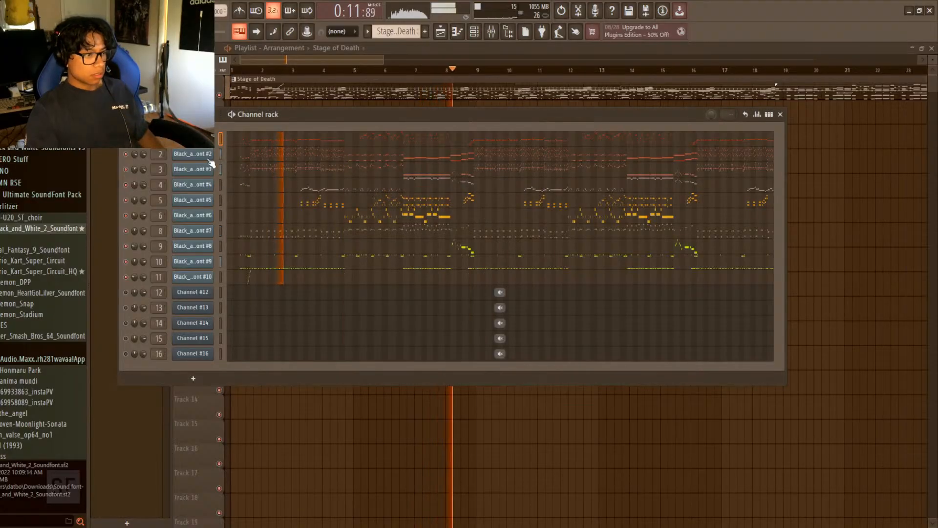
click(196, 140)
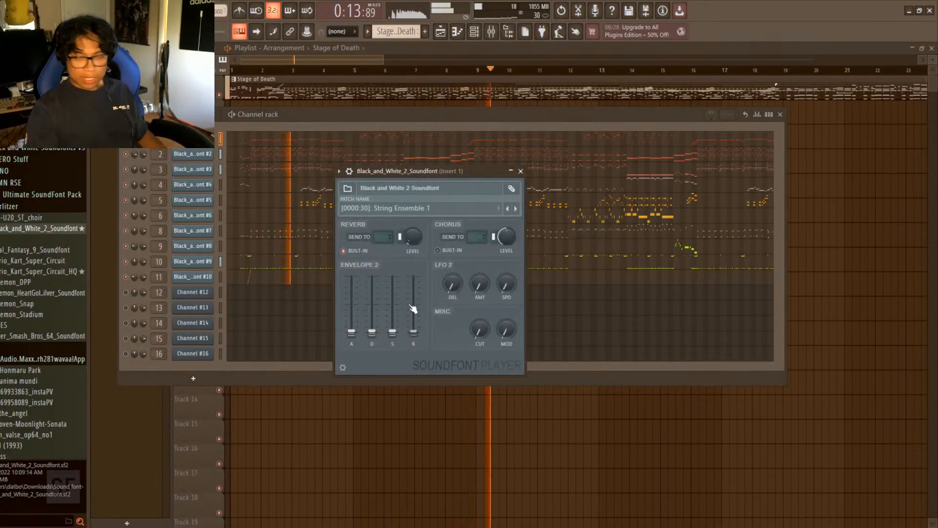
drag(413, 329, 413, 337)
key(space)
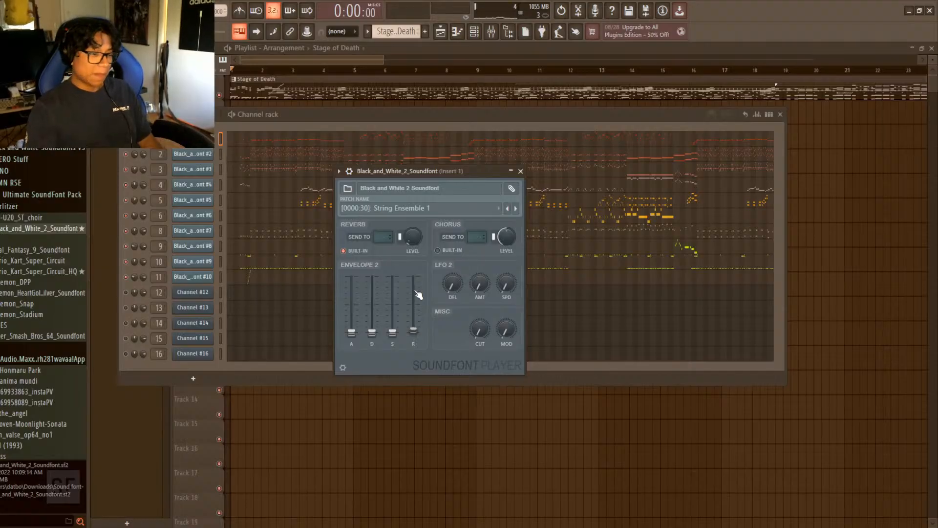
- Raise the Envelope 2 release slightly on the first three string ensemble channels during playback, and close the soundfont player
key(space)
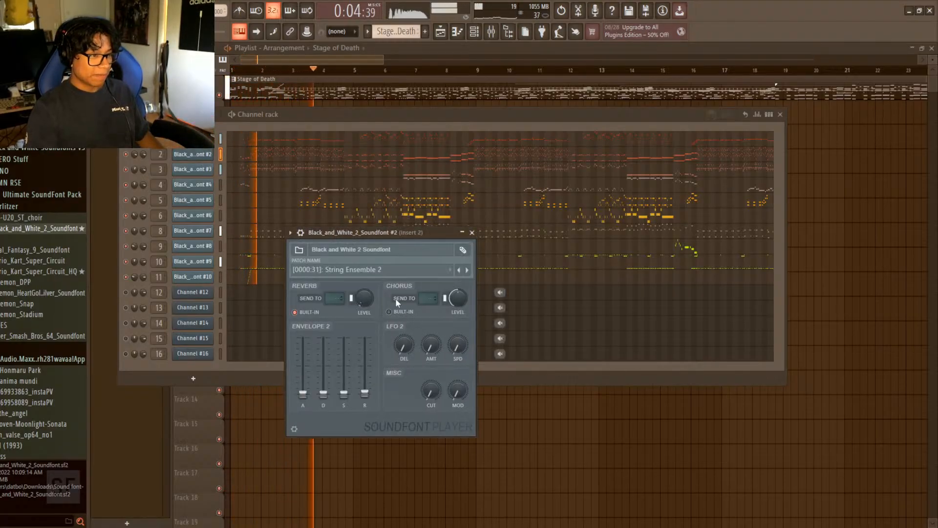
click(211, 171)
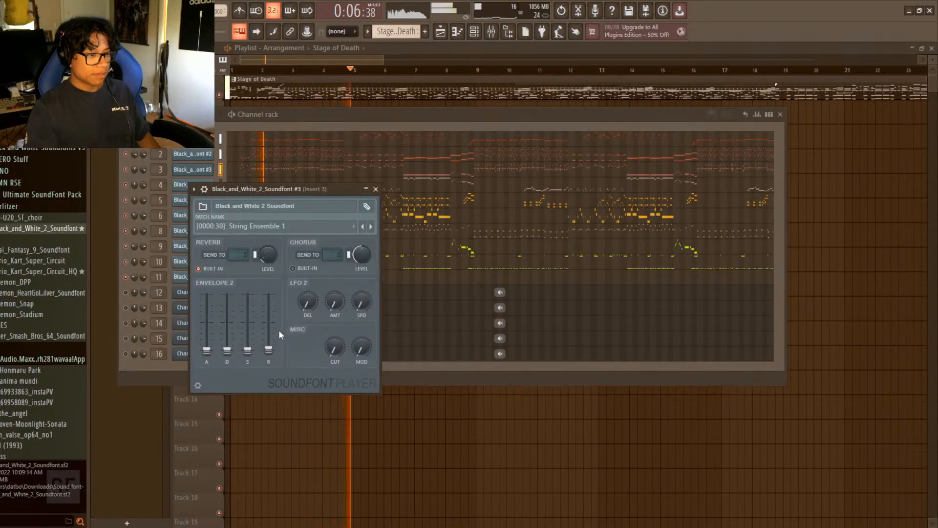
scroll(275, 328, up, 2)
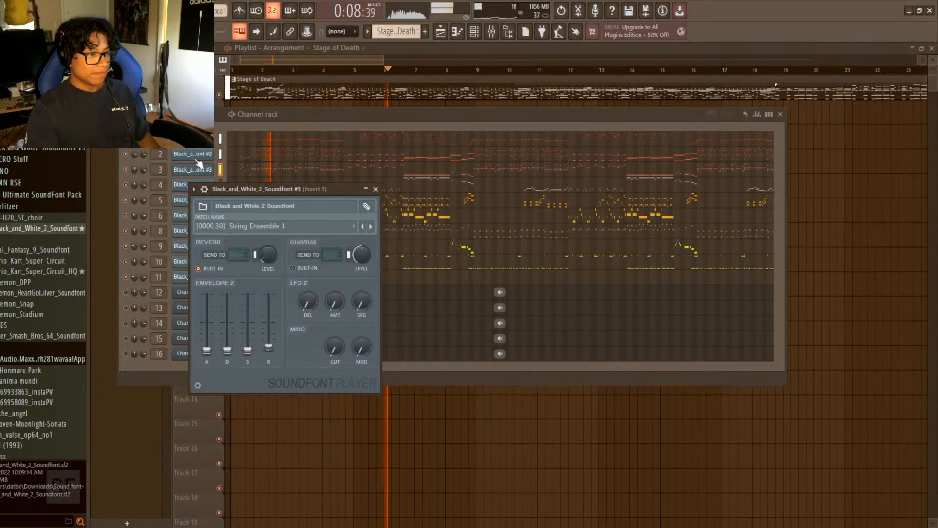
click(199, 140)
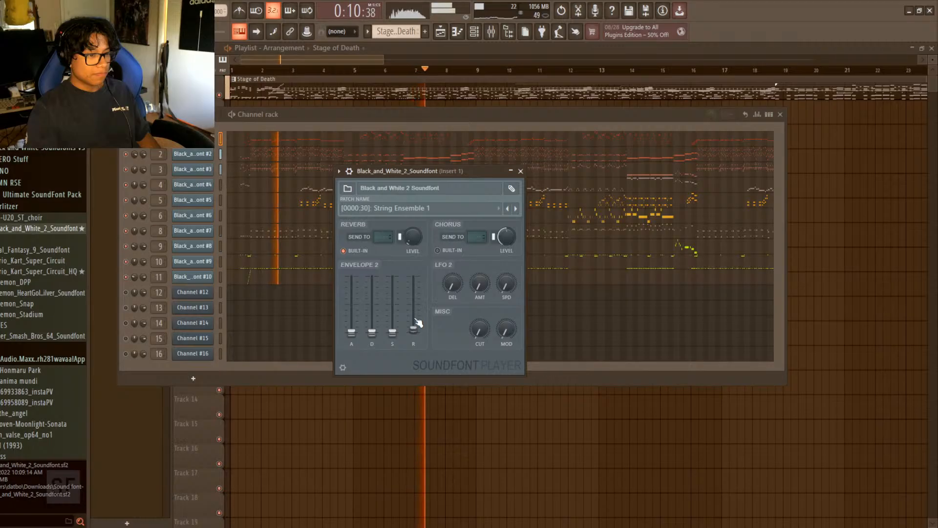
click(210, 170)
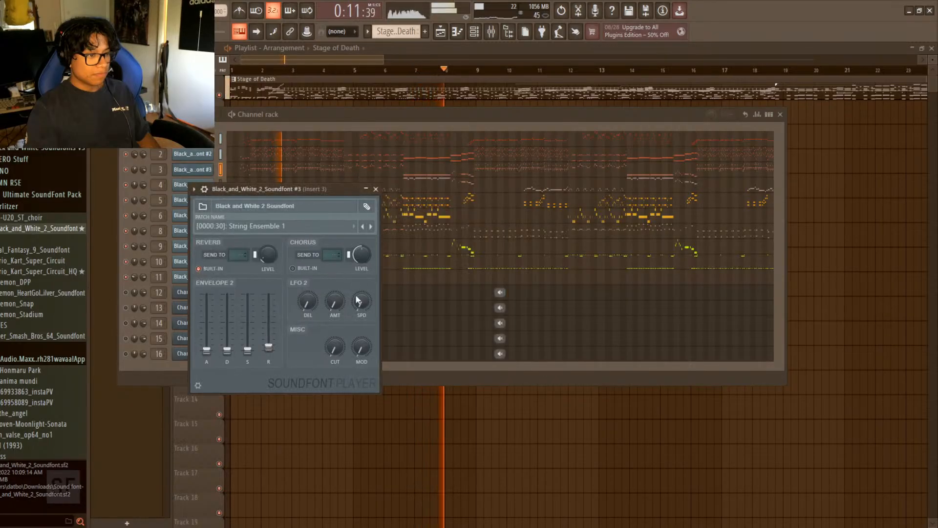
click(375, 189)
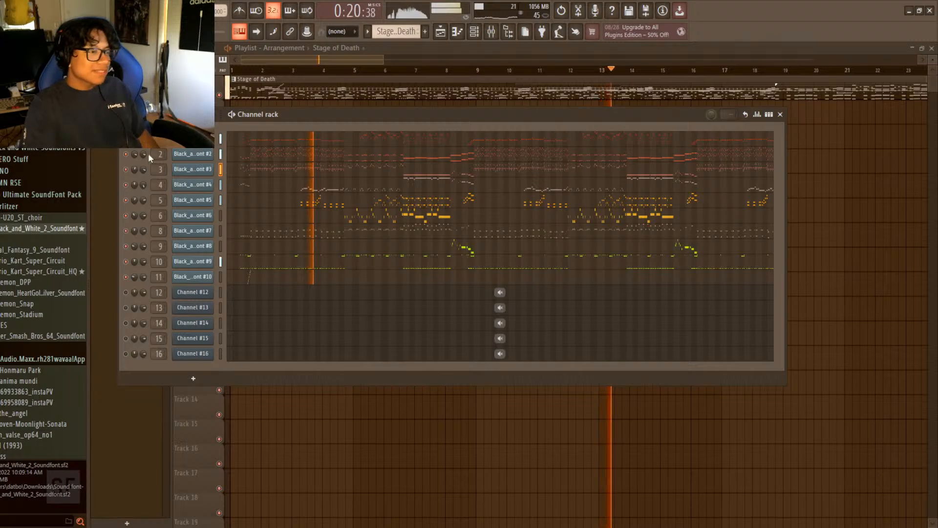
- Solo channel 3 during playback and re-enable channels 2 and 1 to hear the string ensembles together
click(127, 169)
right_click(127, 169)
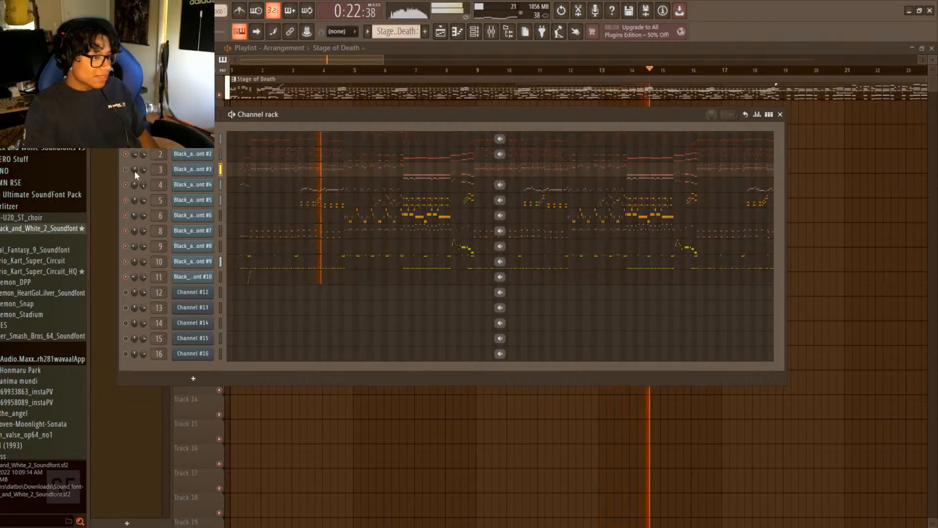
click(126, 154)
click(127, 140)
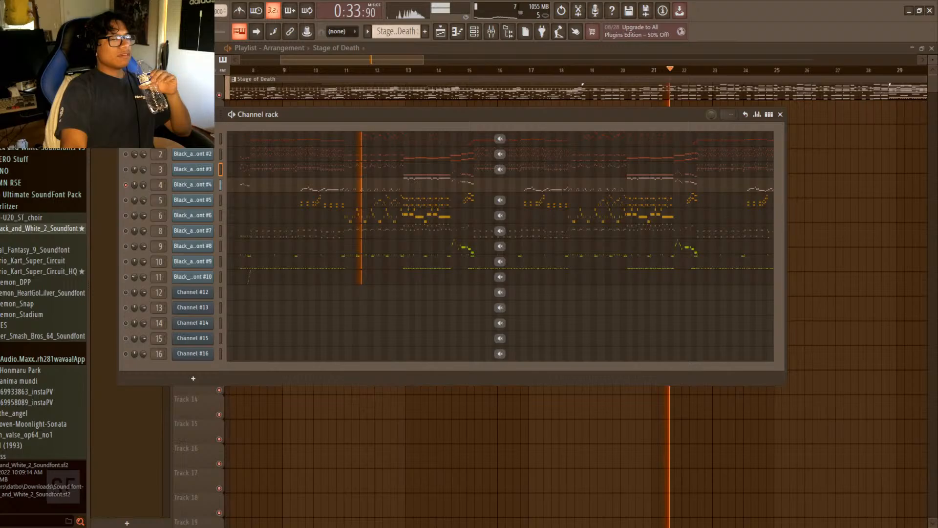
- Pause playback and inspect the soundfont player settings of channel 4
key(space)
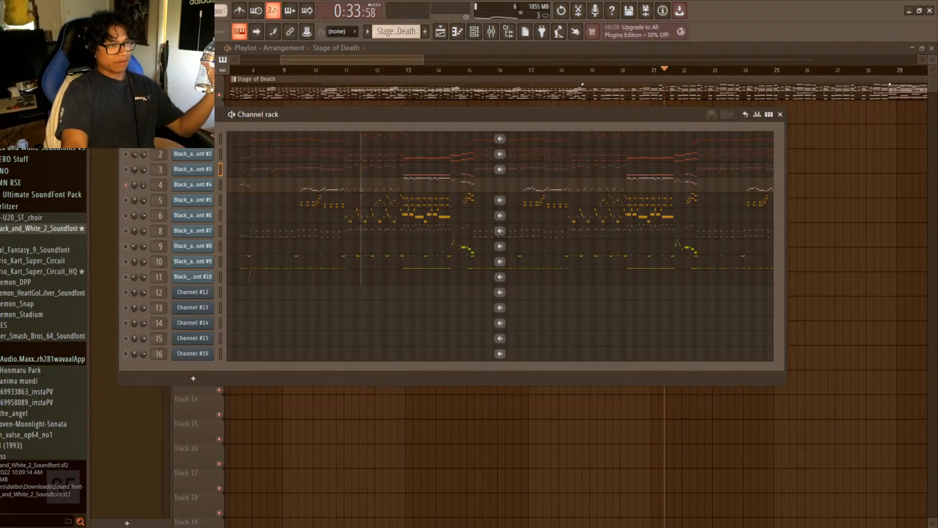
click(196, 184)
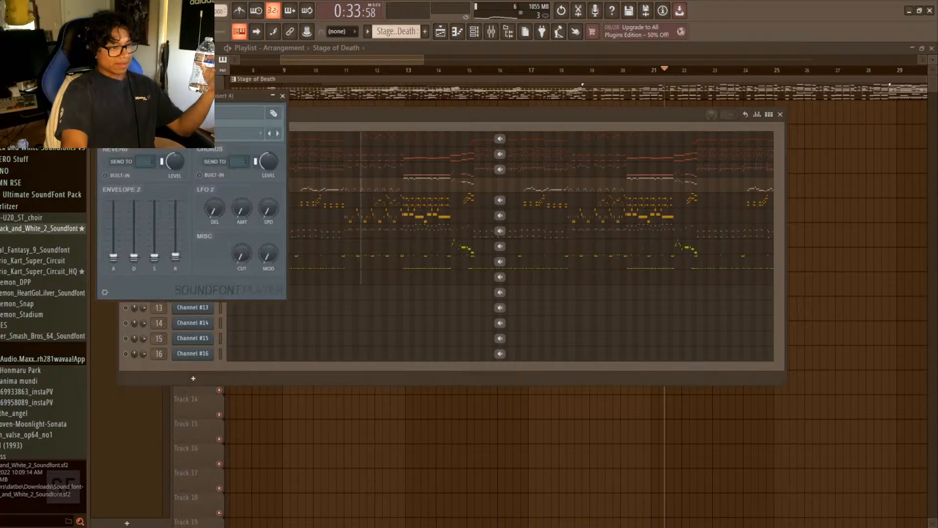
click(283, 95)
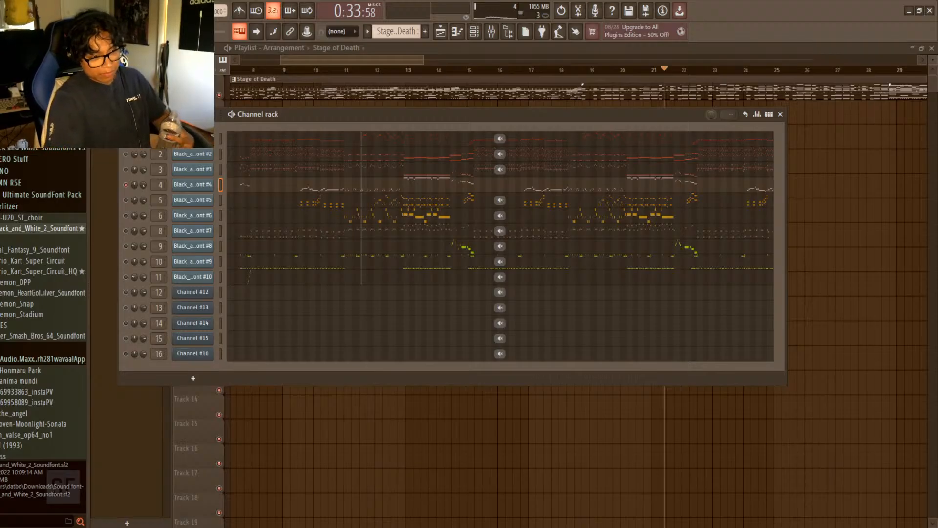
- Examine channel 4's notes in the piano roll and audition them from just before the second 4/4 marker
click(450, 178)
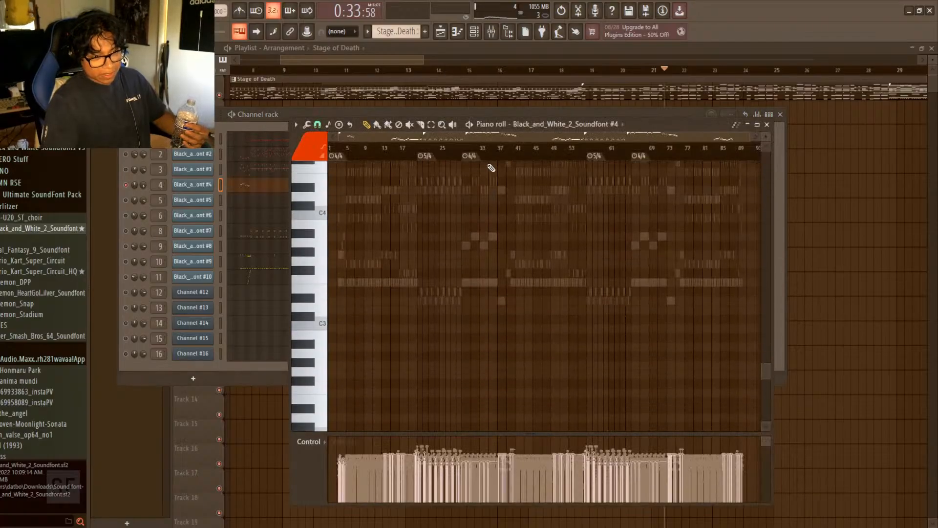
click(460, 147)
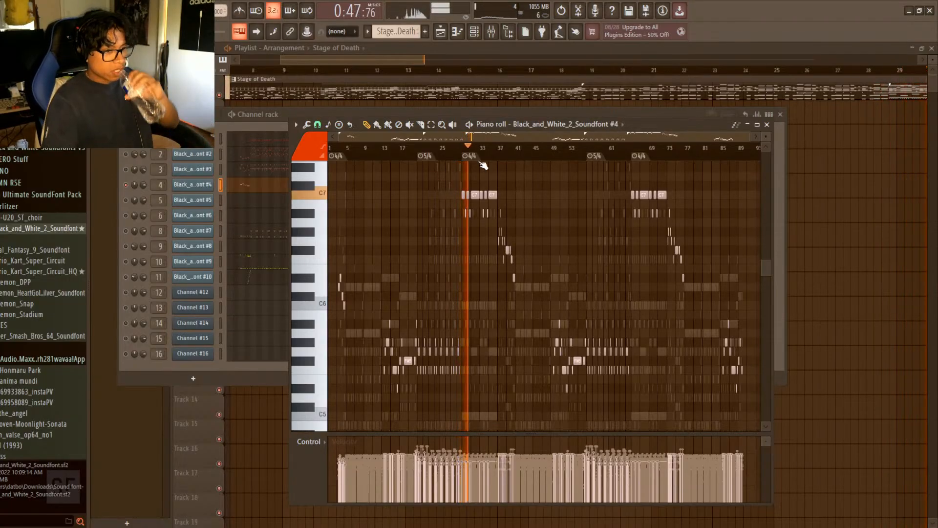
click(767, 124)
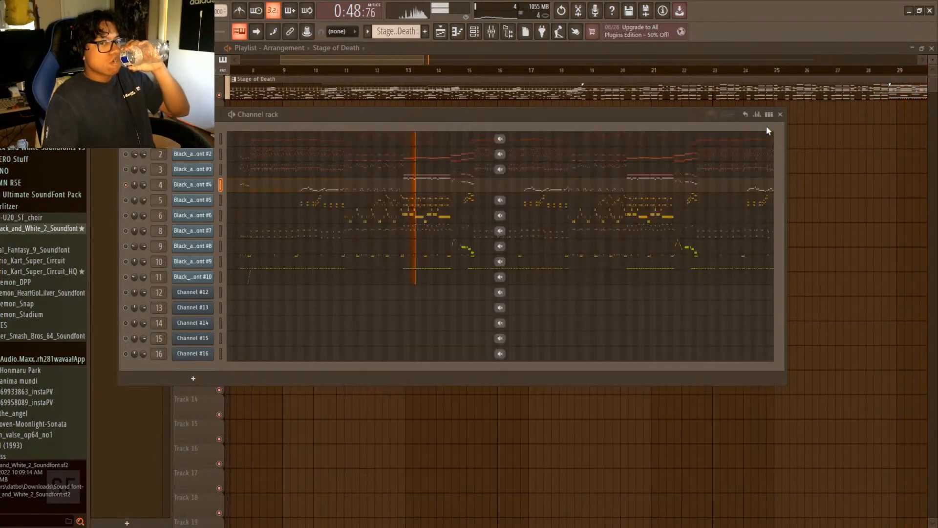
click(359, 189)
key(space)
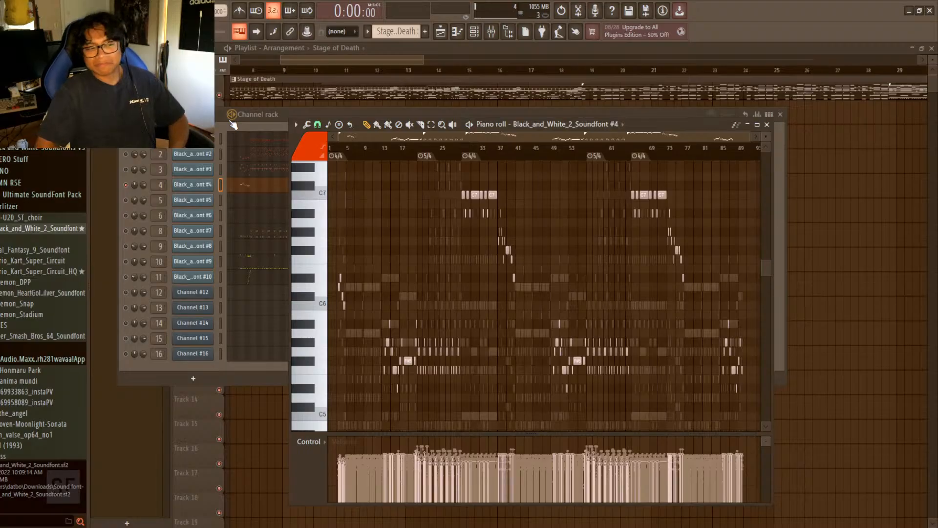
- Close the piano roll and review channel 4's String Ensemble 1 soundfont player settings while playing the song
click(767, 124)
key(space)
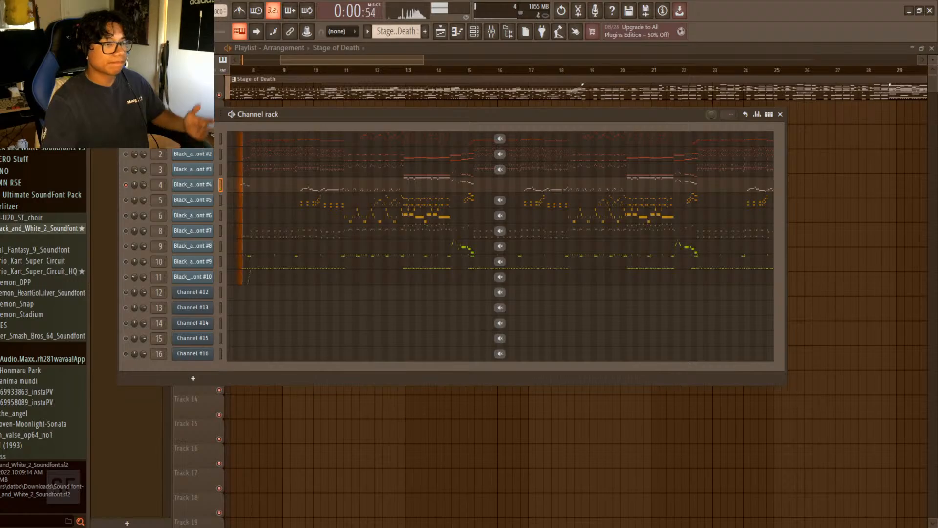
click(199, 186)
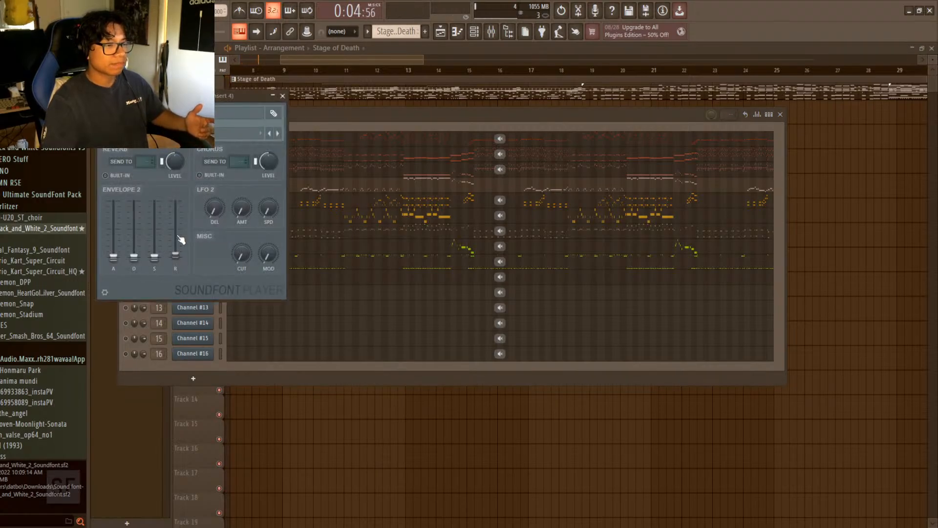
drag(226, 97, 424, 211)
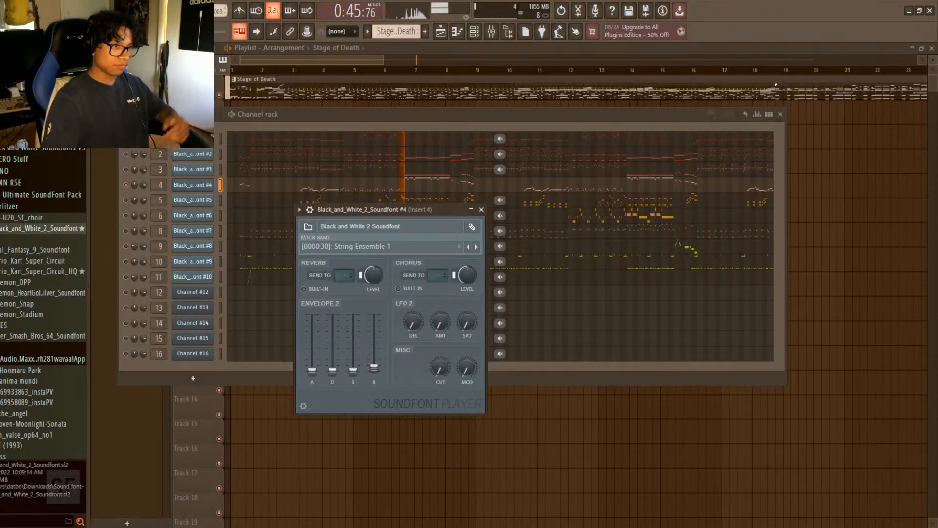
key(space)
click(481, 210)
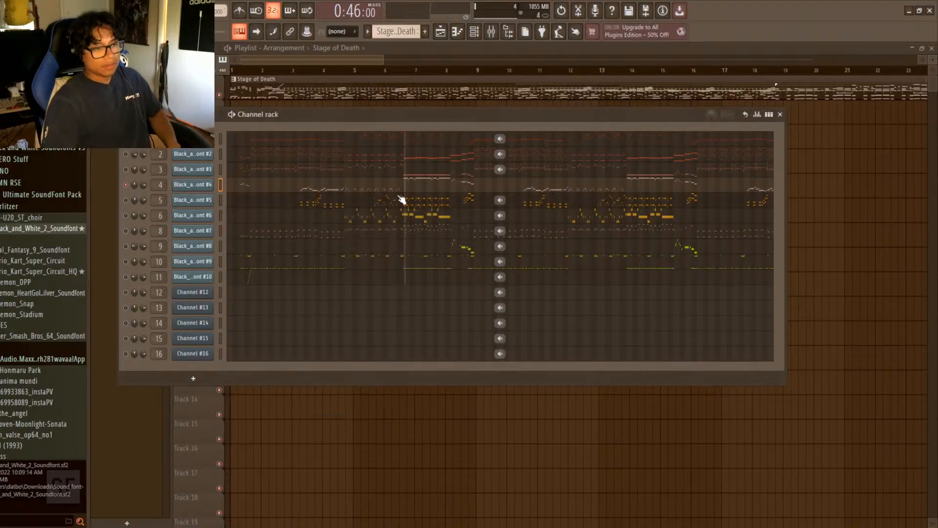
- Solo the channel 5 trumpet and check its soundfont player settings during playback
click(126, 200)
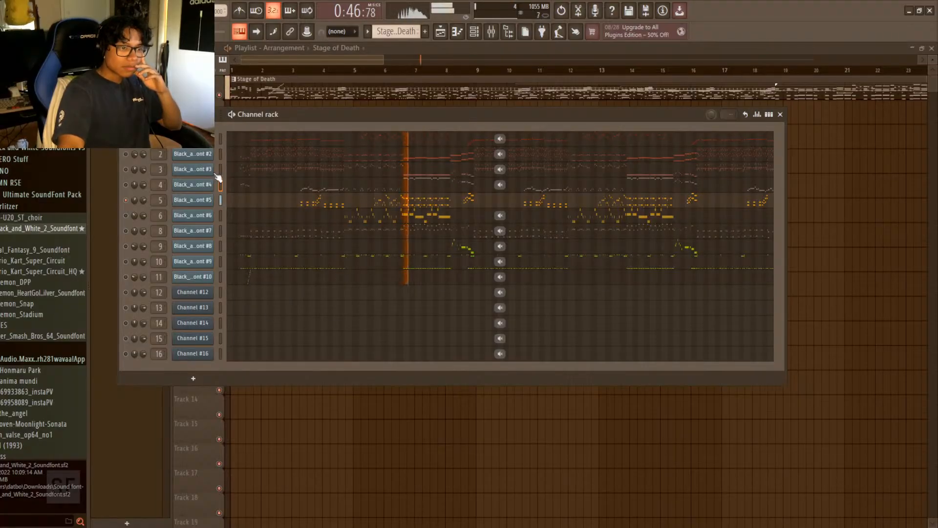
click(193, 200)
drag(799, 98, 453, 146)
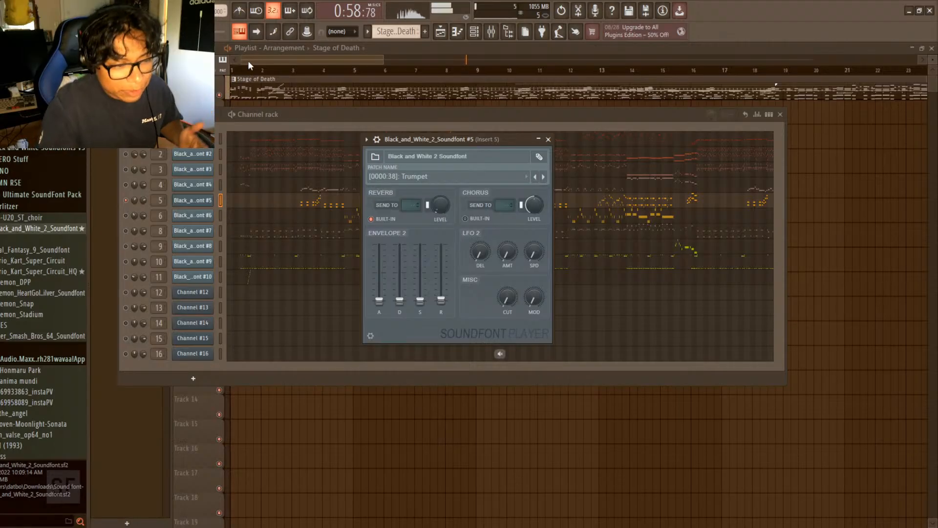
click(548, 139)
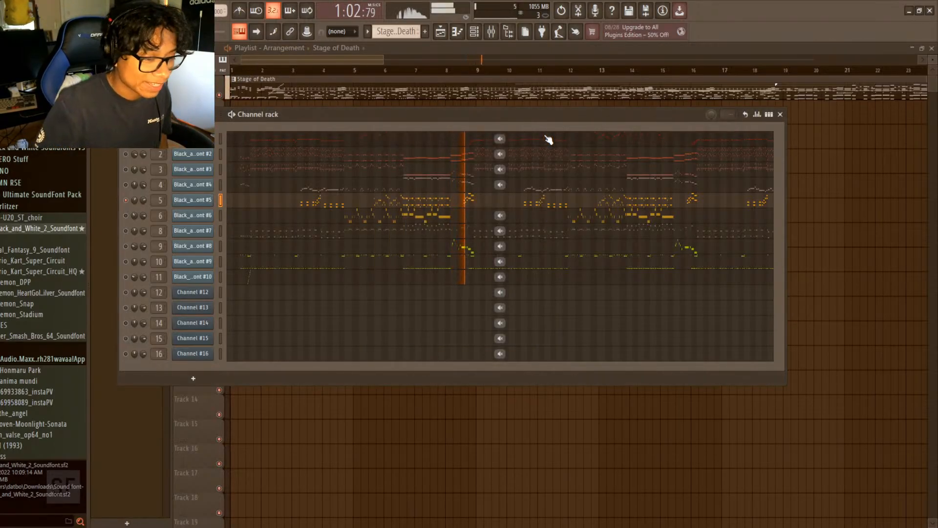
key(space)
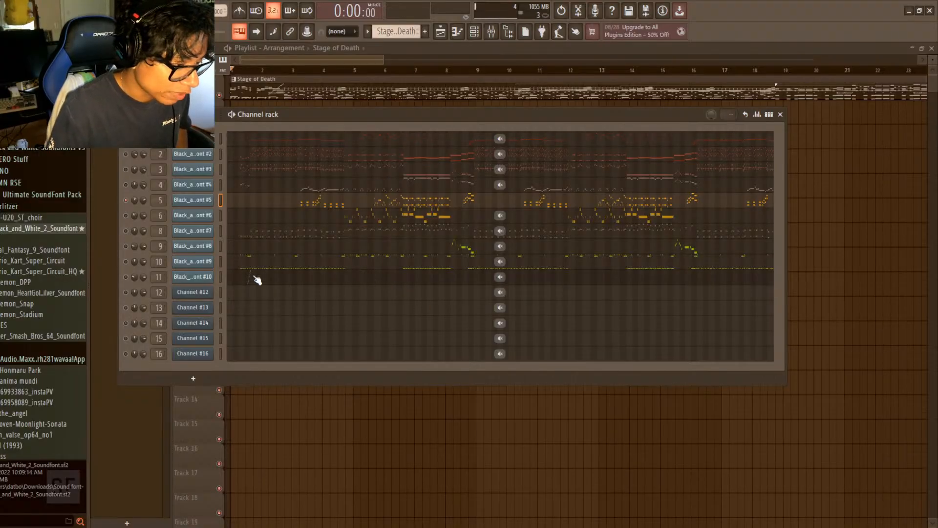
click(202, 203)
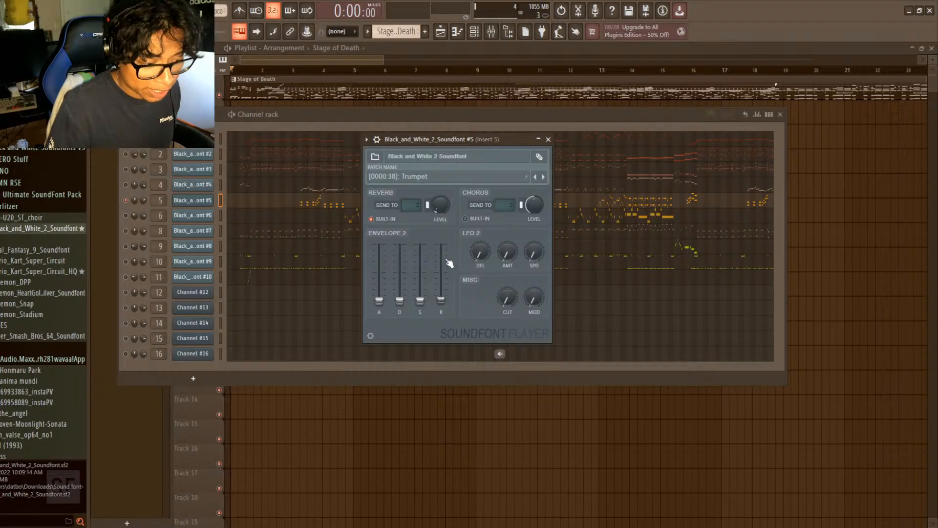
key(space)
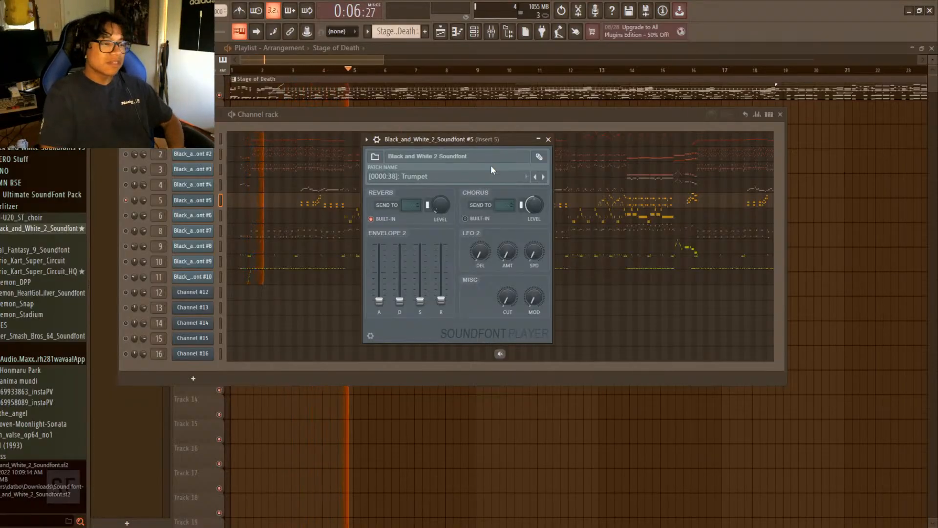
click(550, 138)
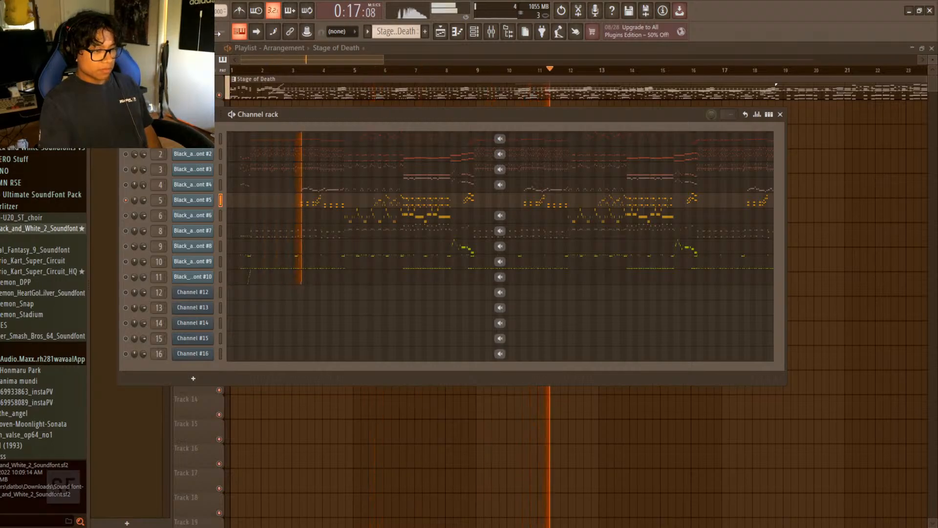
- Re-enable channels 4, 3, 2 and 1 during playback to hear them together with the channel 5 trumpet
click(126, 185)
click(126, 170)
click(126, 154)
click(126, 139)
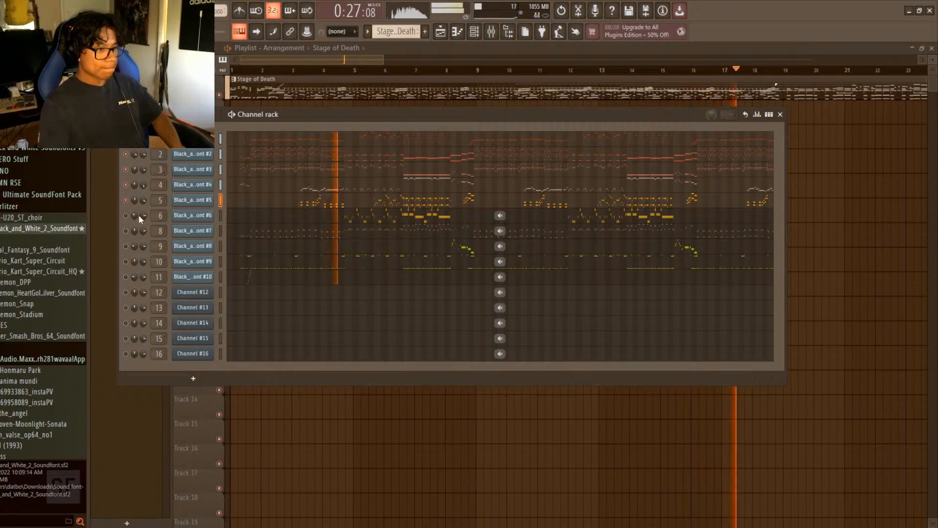
- Solo channel 6 and check the Envelope 2 release of its String Ensemble 2 patch during playback
click(125, 215)
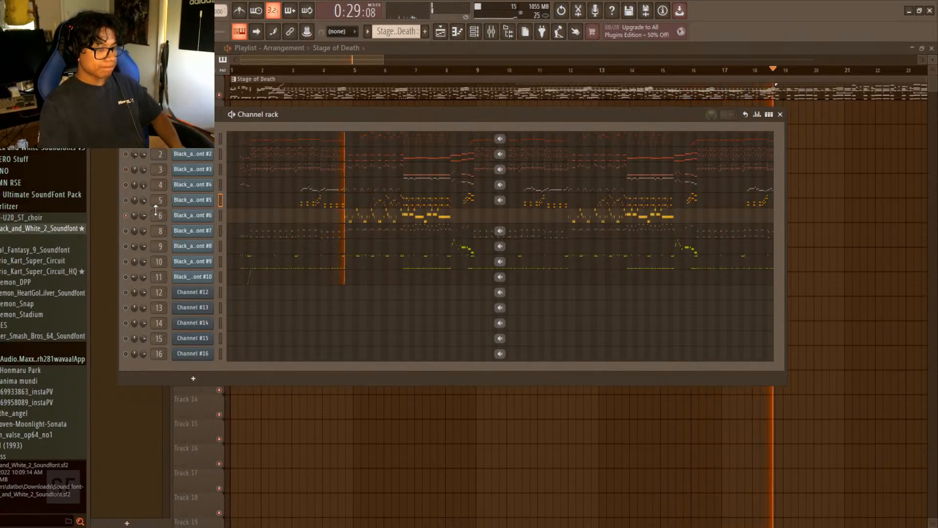
click(203, 216)
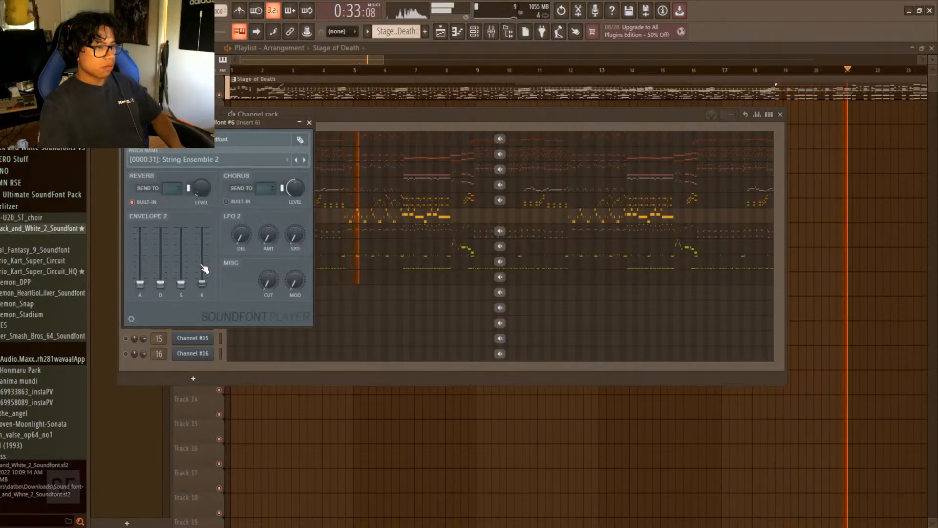
click(309, 122)
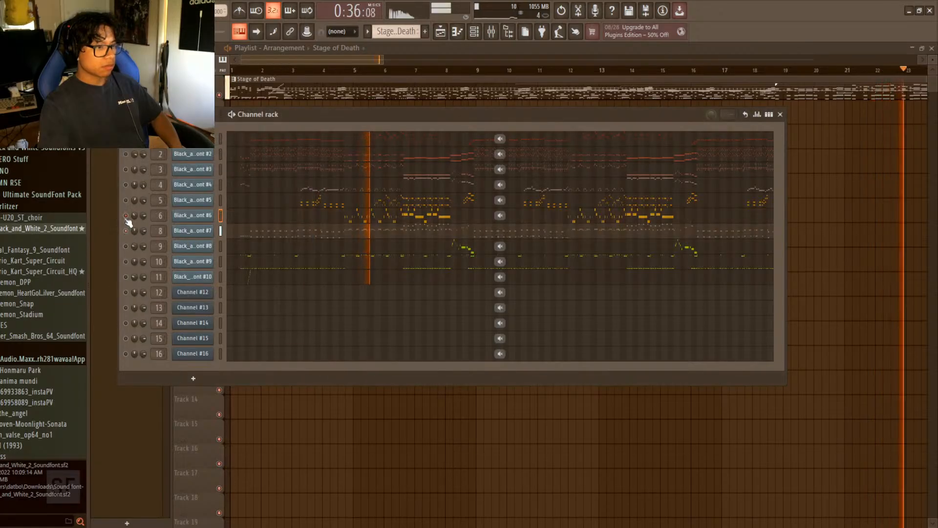
- Compare the soundfont #7 timpani with its Envelope 2 release at minimum, and leave the release slightly raised
click(193, 231)
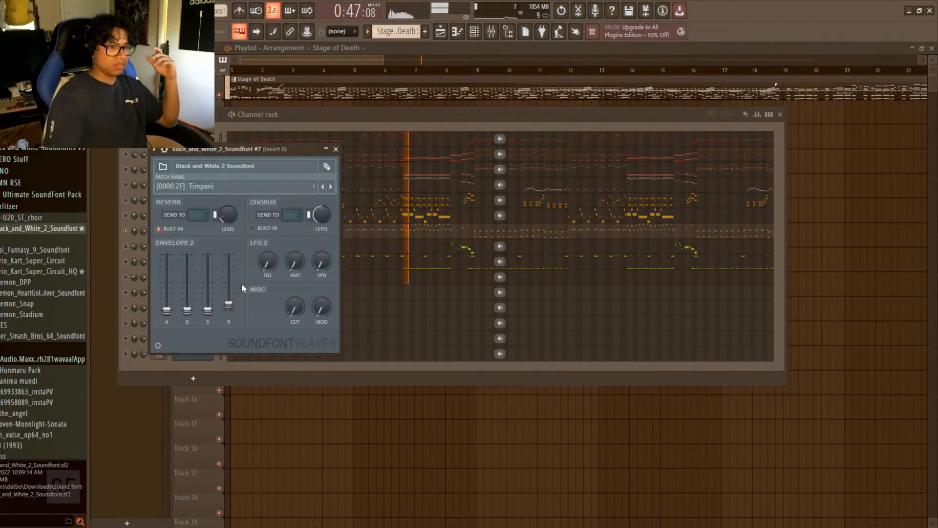
drag(231, 289, 231, 296)
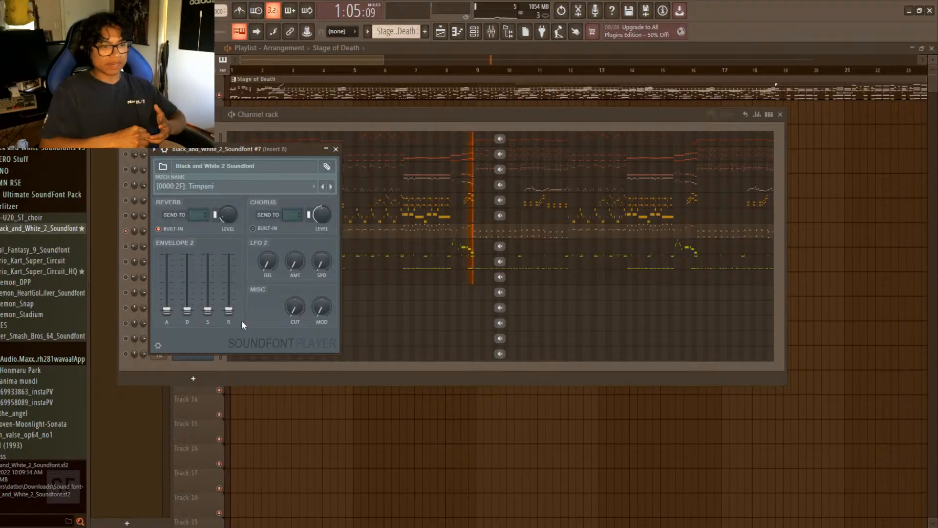
drag(230, 310, 230, 303)
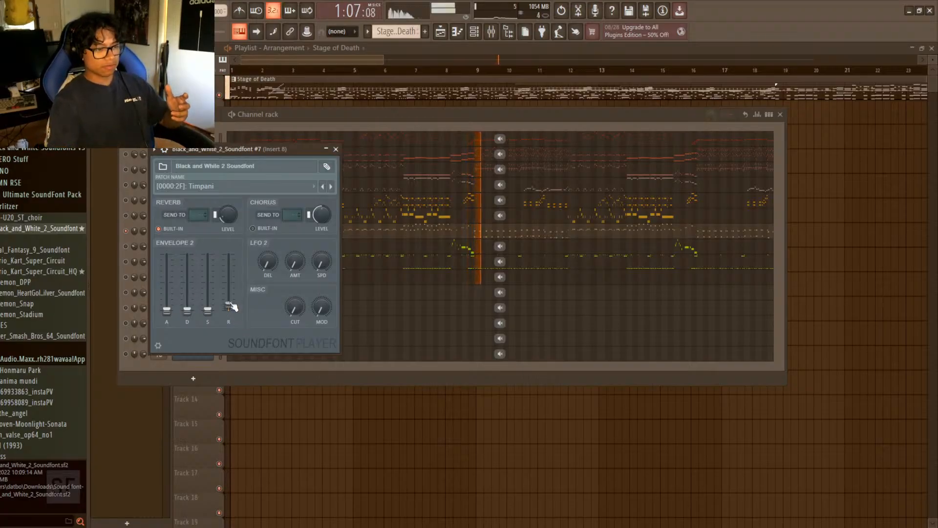
click(336, 149)
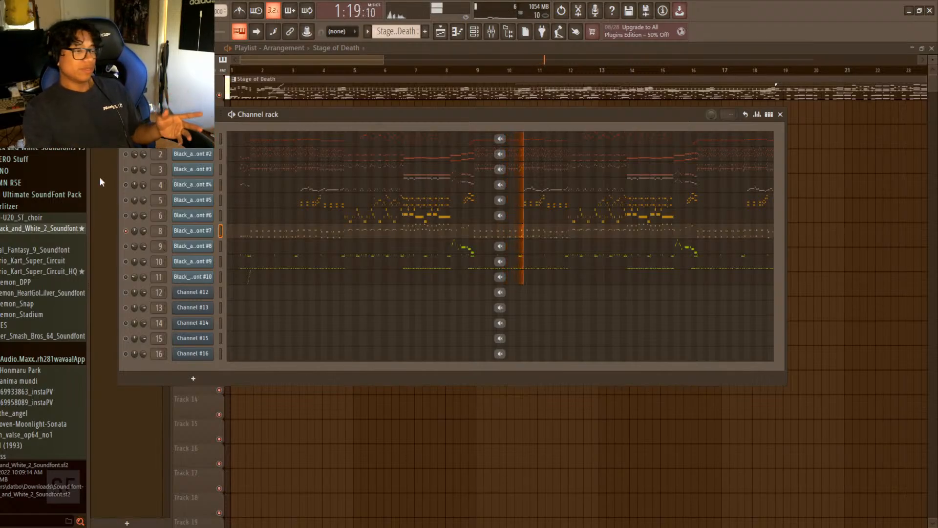
- Solo the soundfont #8 trumpet and check its Envelope 2 release during playback
click(126, 245)
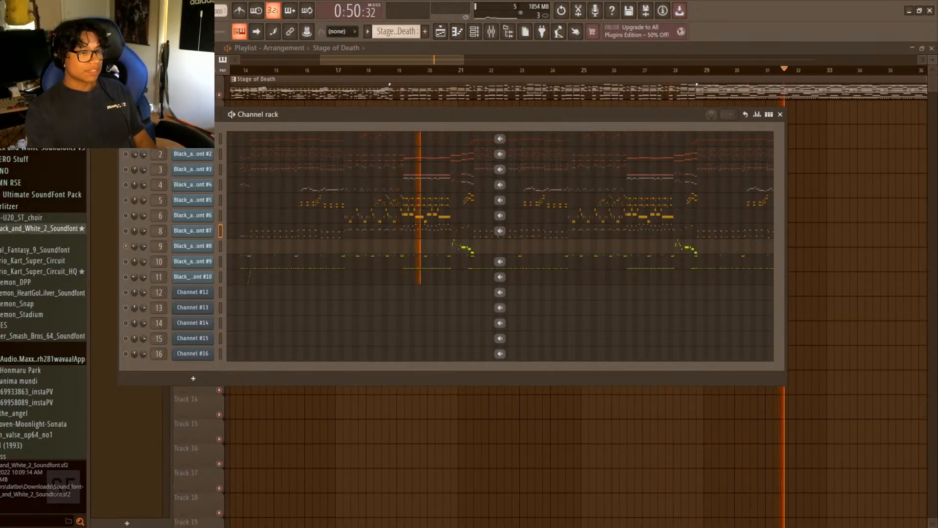
click(190, 246)
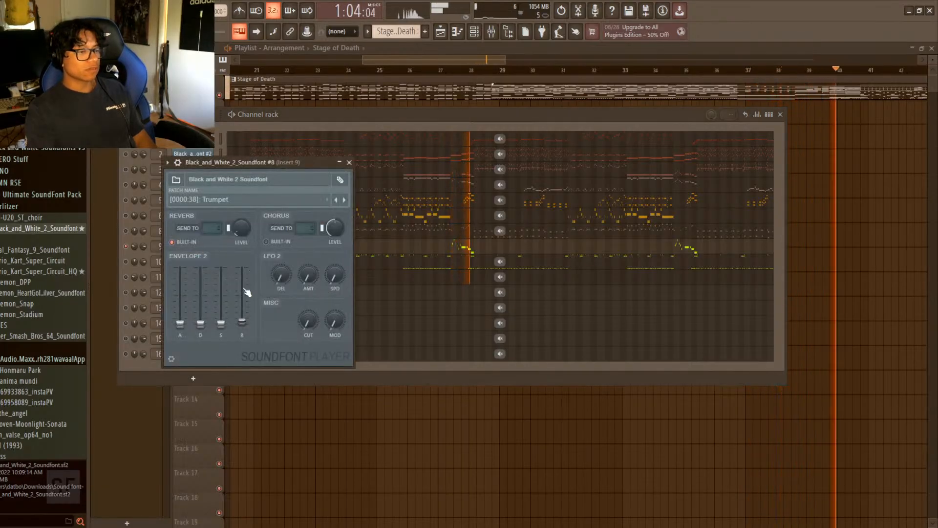
click(349, 162)
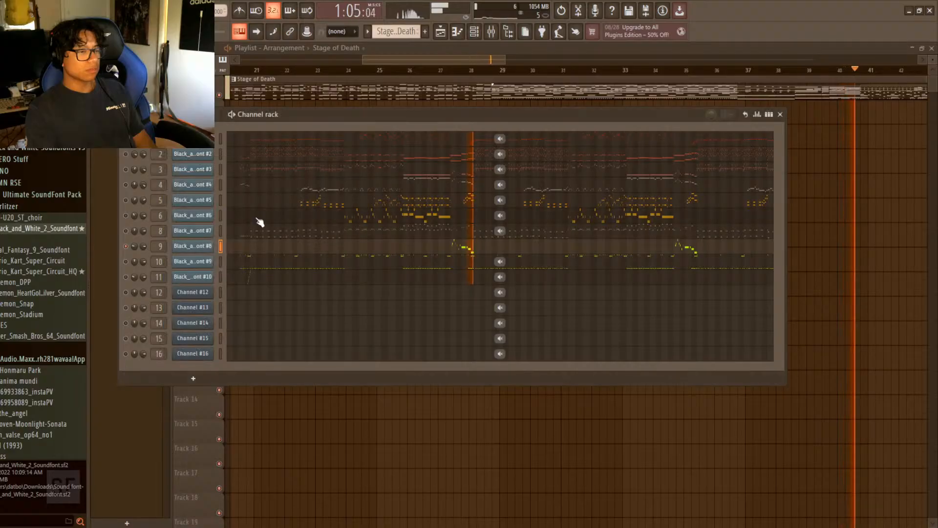
- Solo the soundfont #9 channel and check the player settings of its Drumset 1 patch
click(126, 262)
click(126, 247)
click(195, 261)
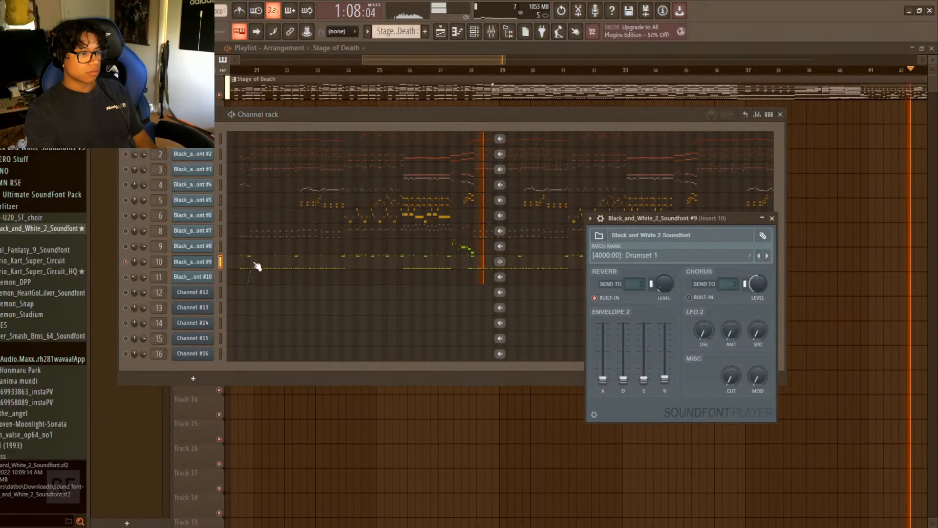
click(772, 221)
- Open the soundfont #9 drum notes in the piano roll, stop playback, and audition the keys of the two note rows just below C5
click(421, 266)
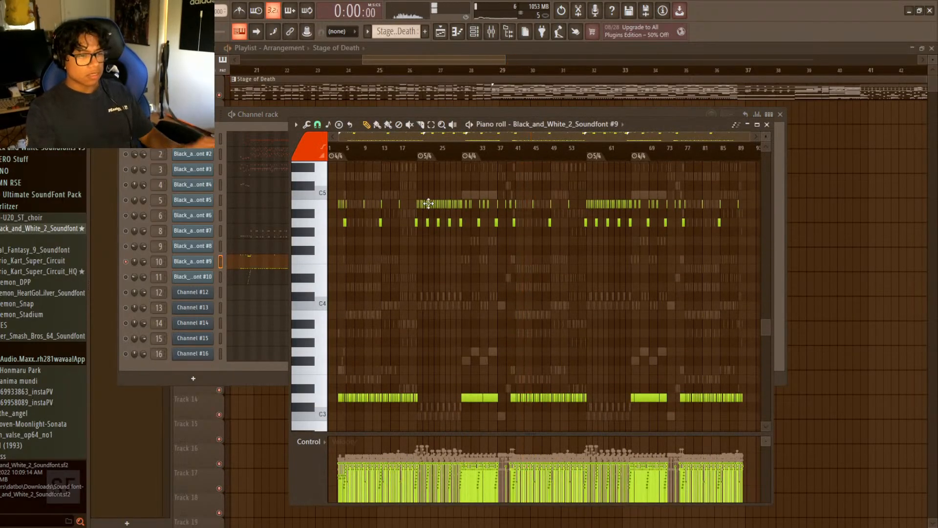
key(space)
scroll(430, 210, up, 3)
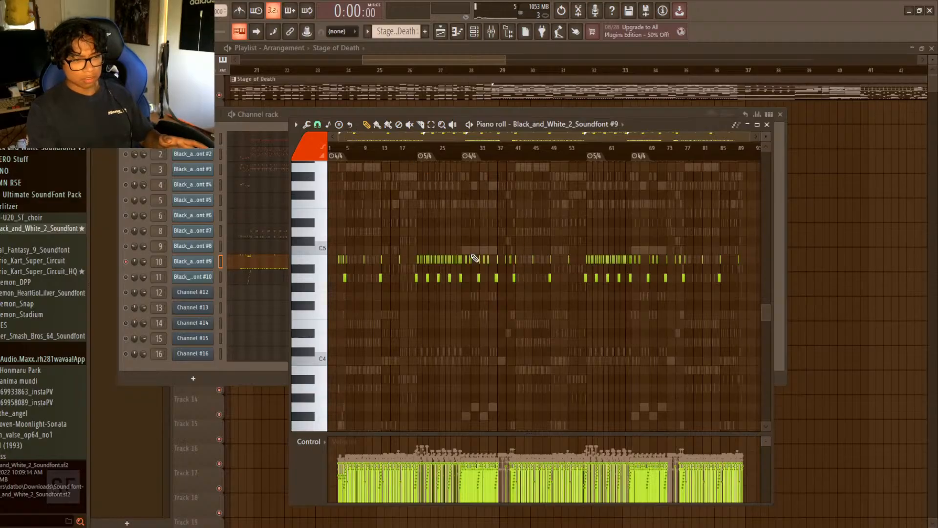
scroll(477, 264, up, 2)
click(316, 289)
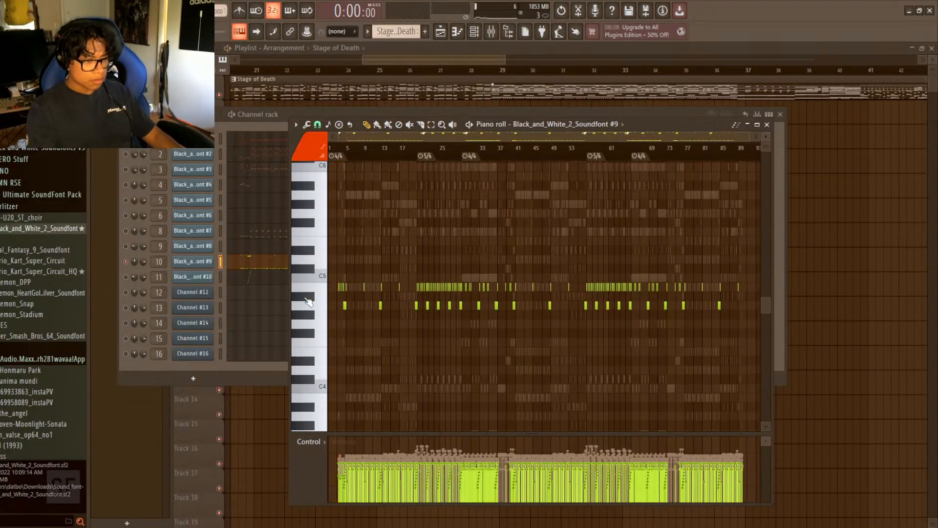
click(311, 308)
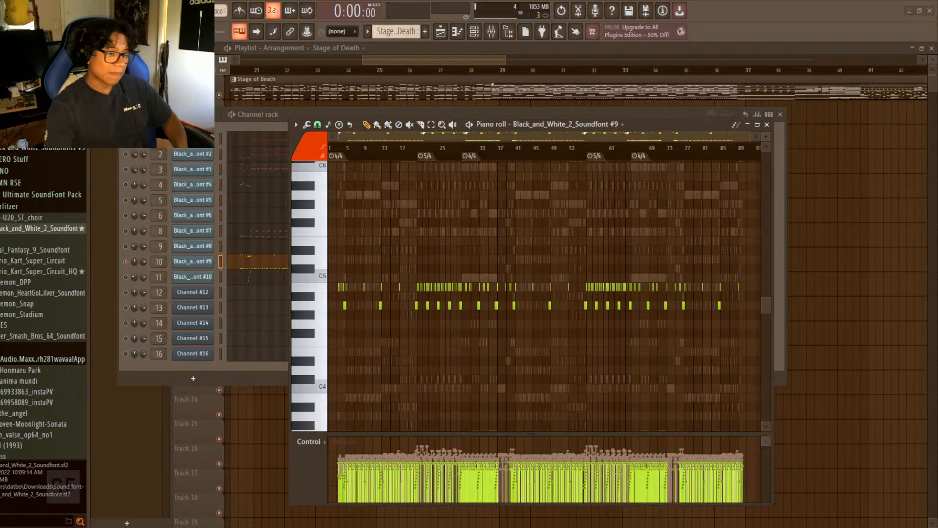
click(308, 277)
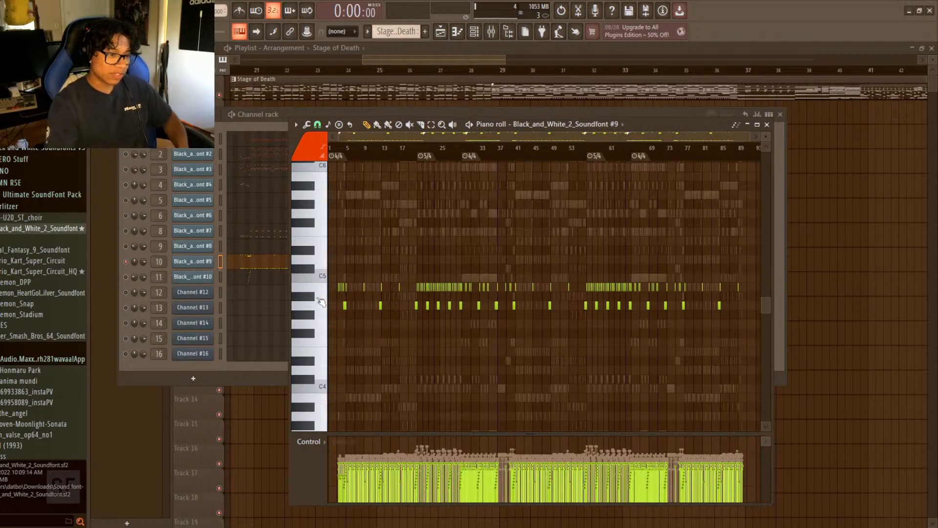
click(320, 303)
click(320, 288)
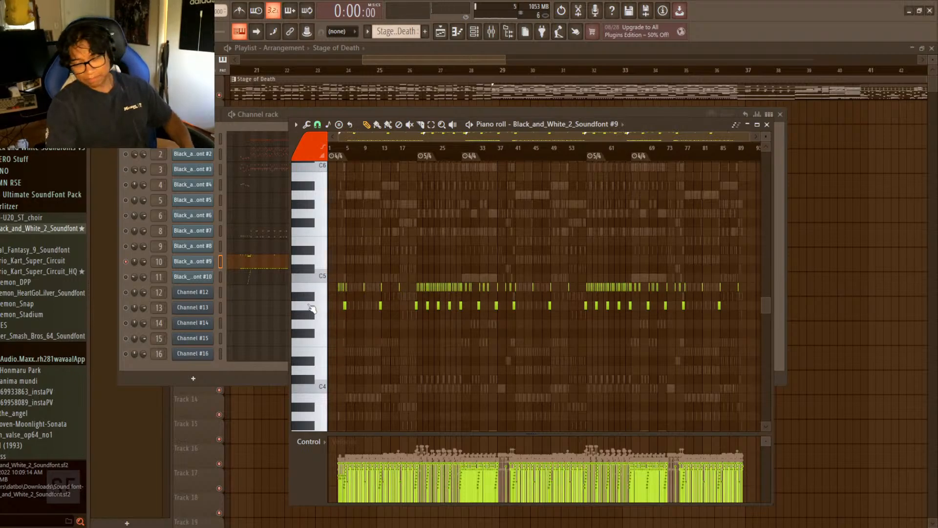
click(302, 291)
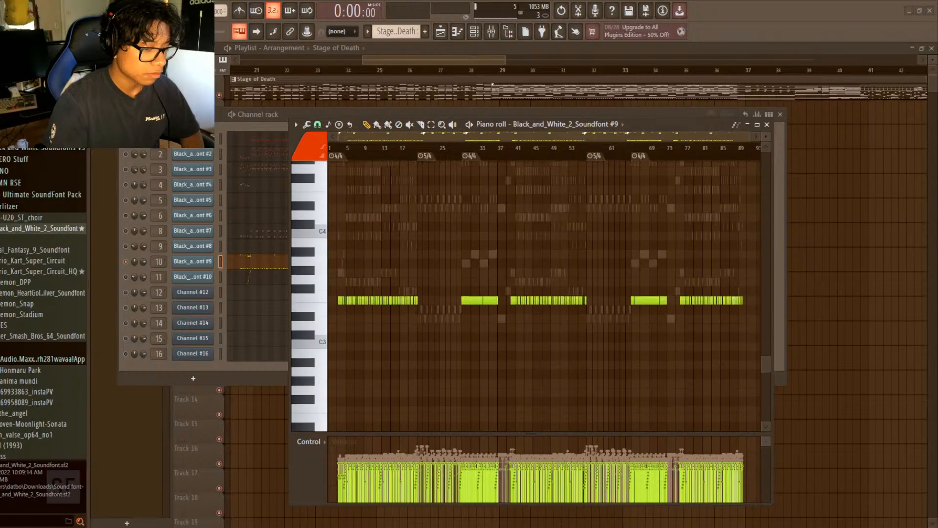
- Play the drum part briefly near the first 5/4 marker, and select all notes in the row directly below C5
scroll(543, 293, down, 2)
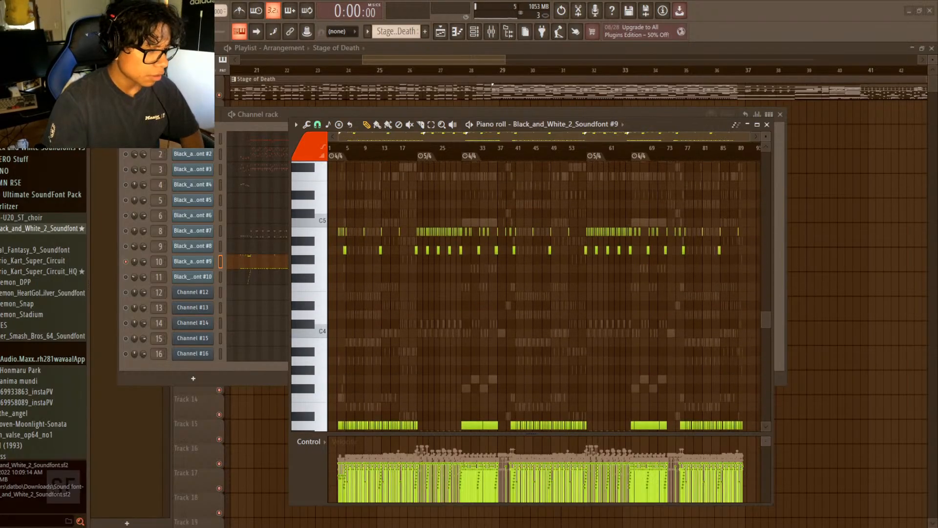
key(space)
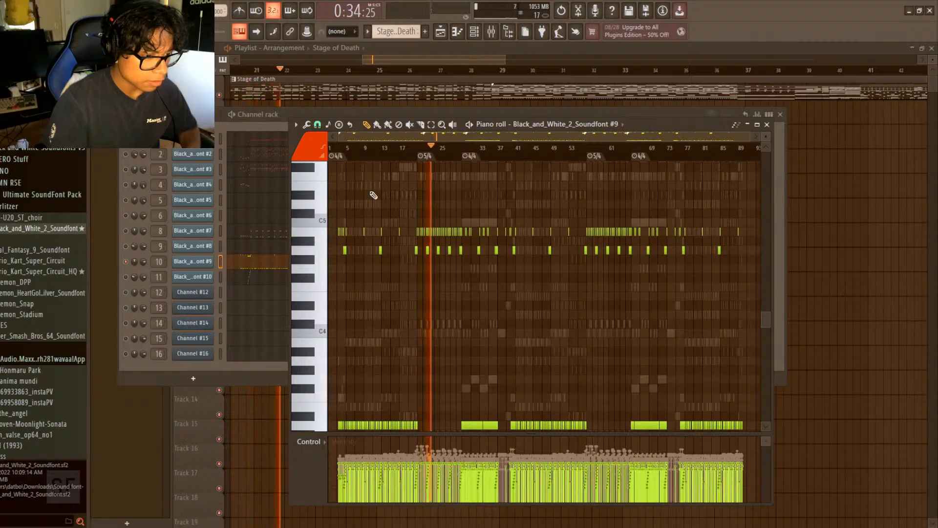
scroll(422, 157, up, 12)
key(space)
scroll(422, 160, down, 11)
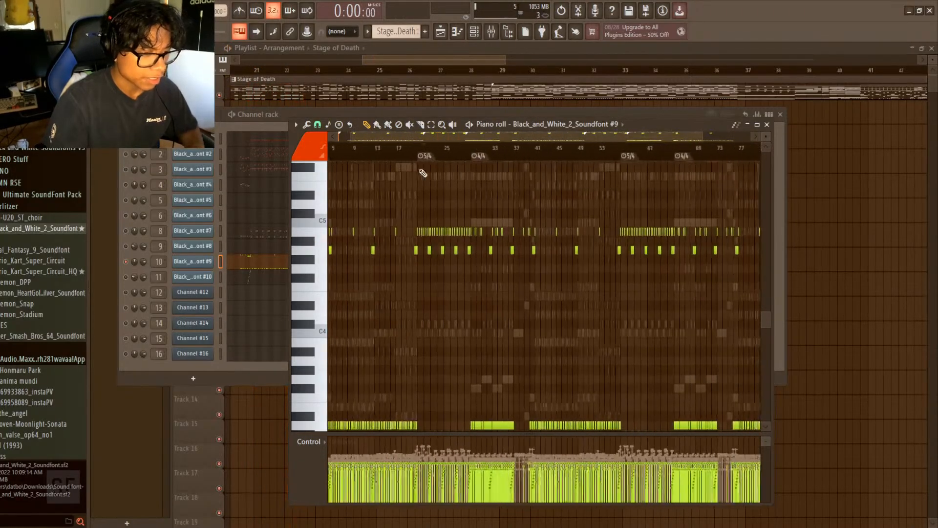
scroll(421, 162, down, 3)
drag(740, 219, 336, 232)
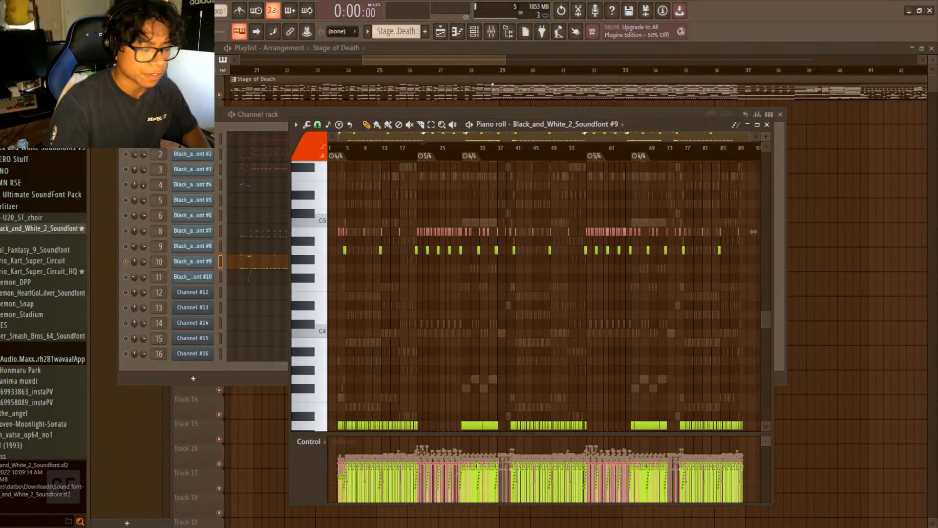
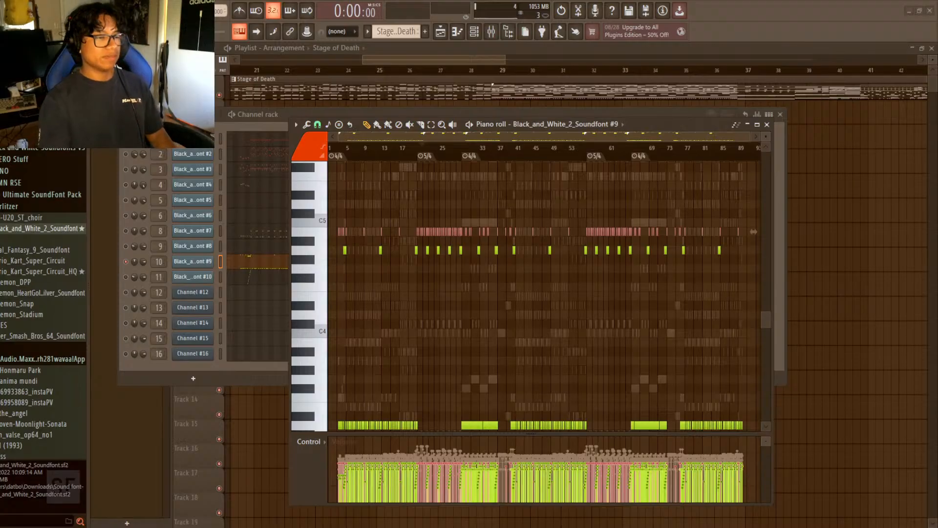
- Audition the soundfont #9 drum keys just below and above C4 in the piano roll
click(686, 114)
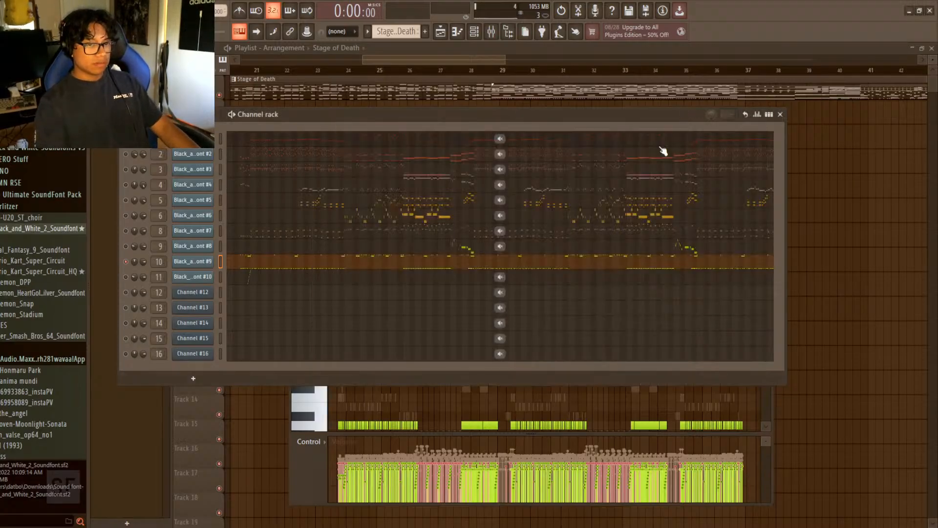
click(322, 410)
scroll(299, 246, down, 1)
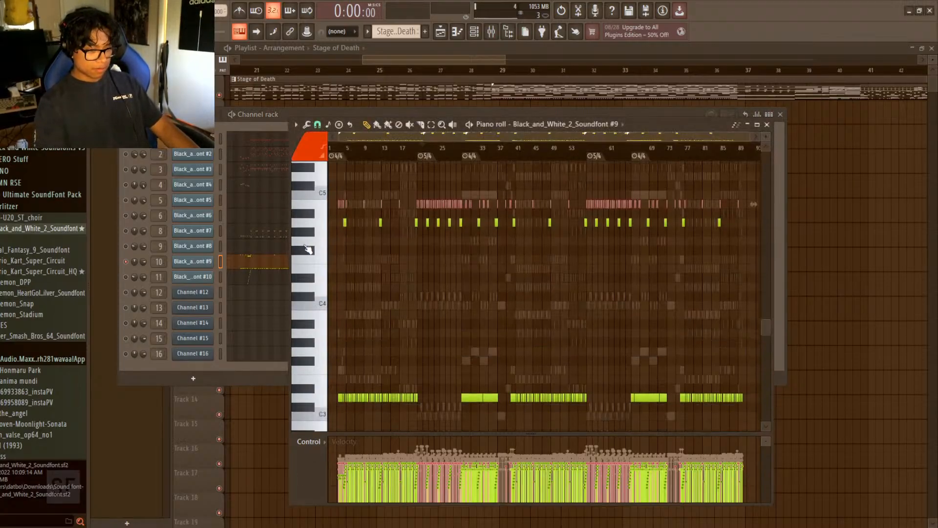
scroll(303, 249, down, 1)
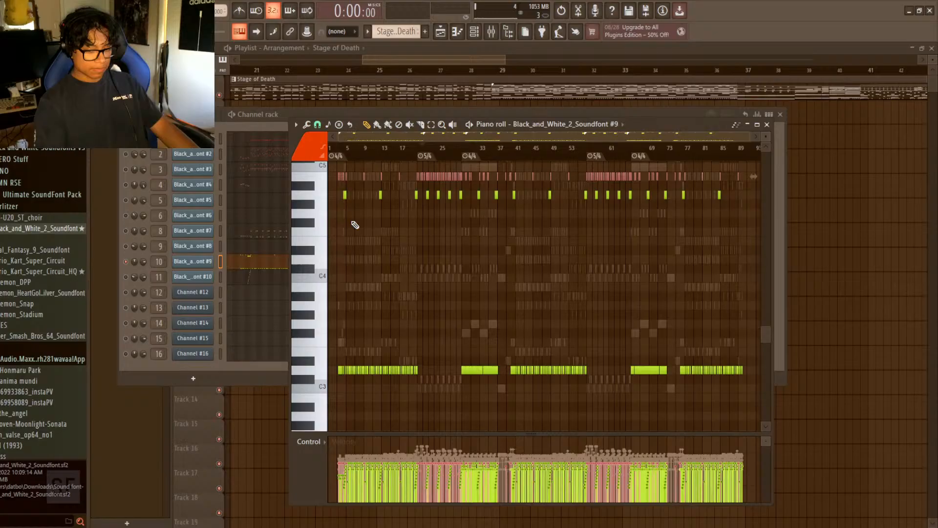
click(313, 316)
click(309, 289)
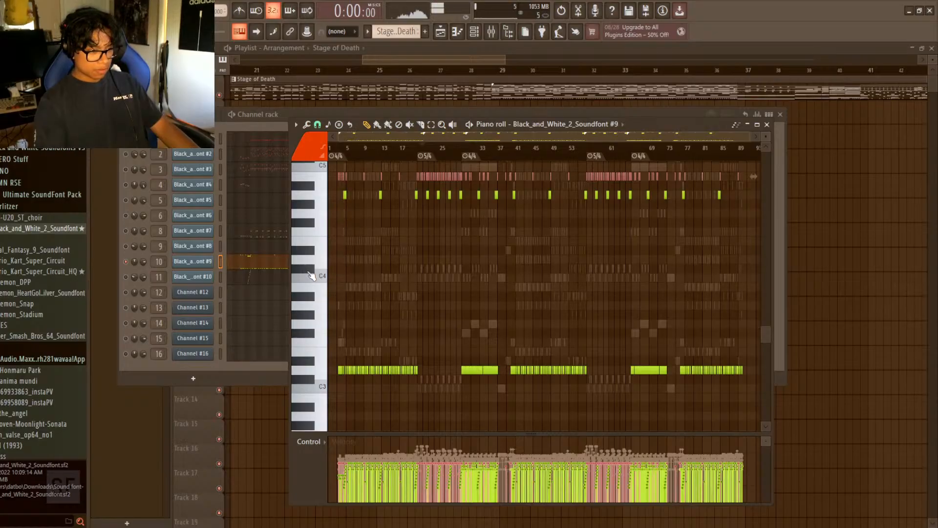
click(311, 260)
click(311, 271)
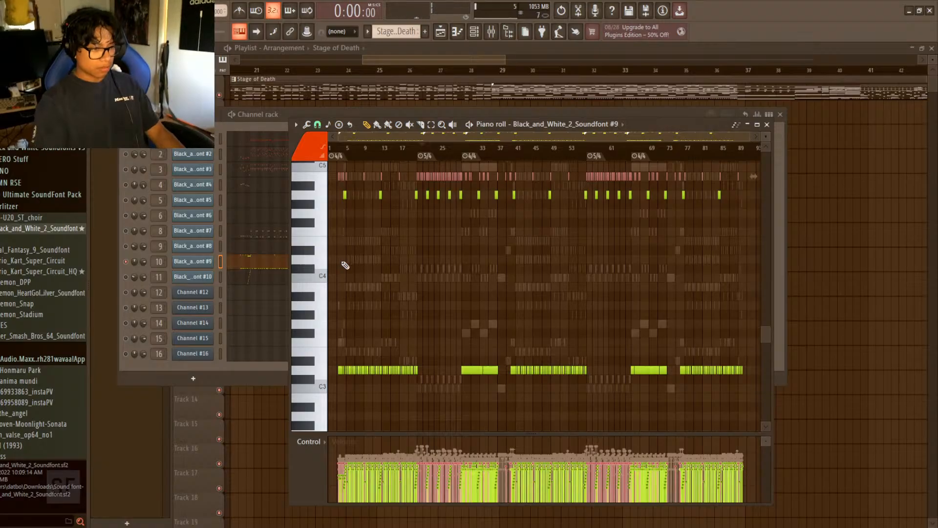
- Transpose the selected B4 drum notes down to D4, playing the pattern briefly during the change
key(ctrl+Down)
key(Up)
key(Up)
key(space)
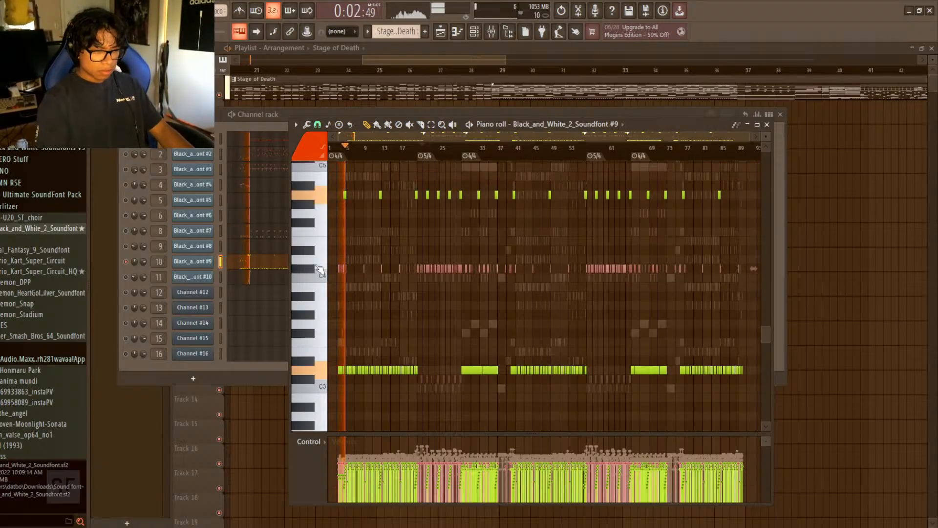
key(Up)
key(space)
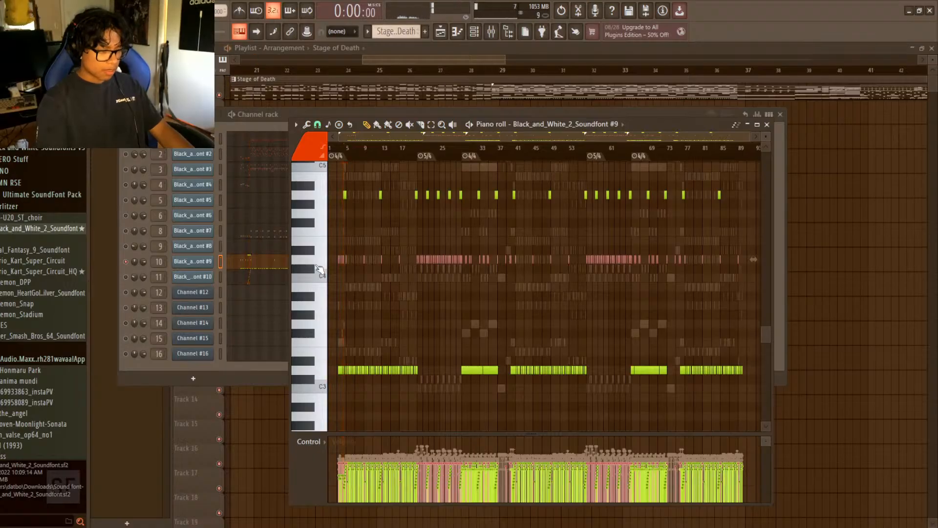
- Audition the drum keys between C4 and A4 and play the pattern briefly from the start
click(310, 250)
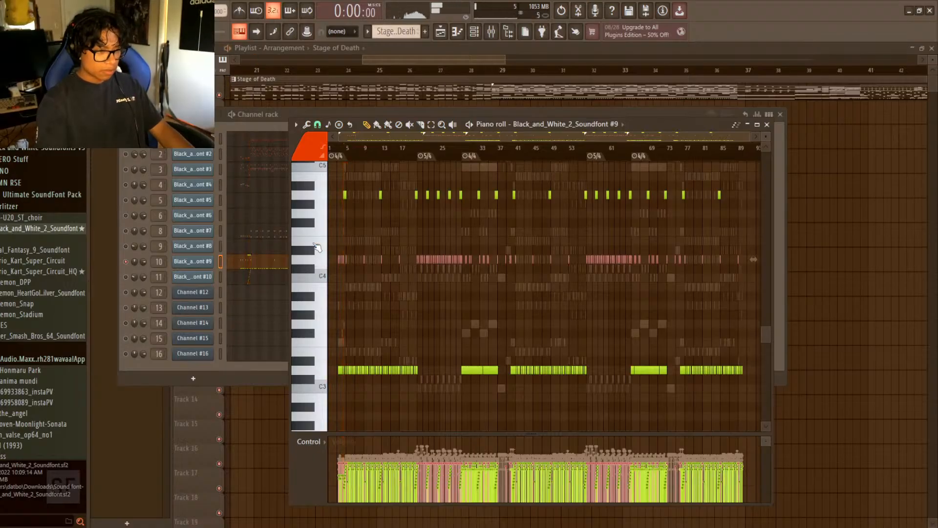
click(312, 269)
drag(312, 271, 313, 195)
click(314, 251)
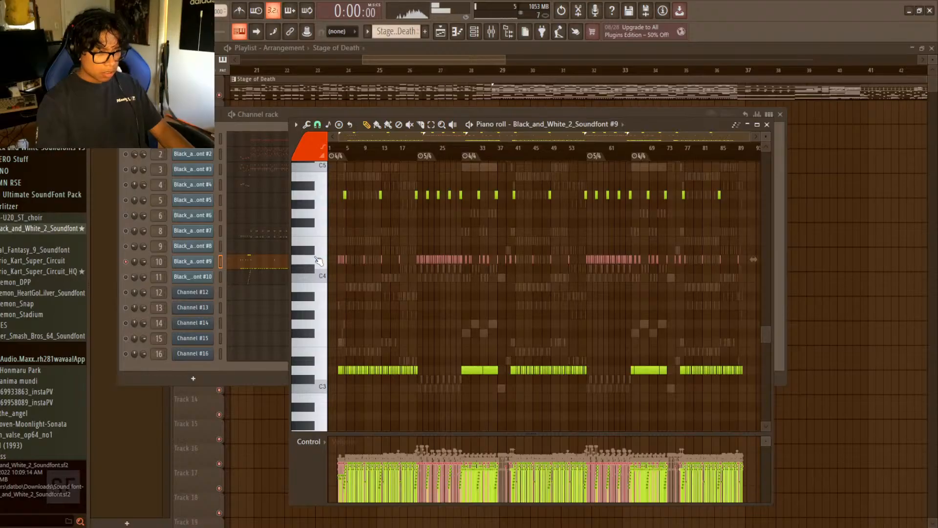
click(316, 259)
click(323, 200)
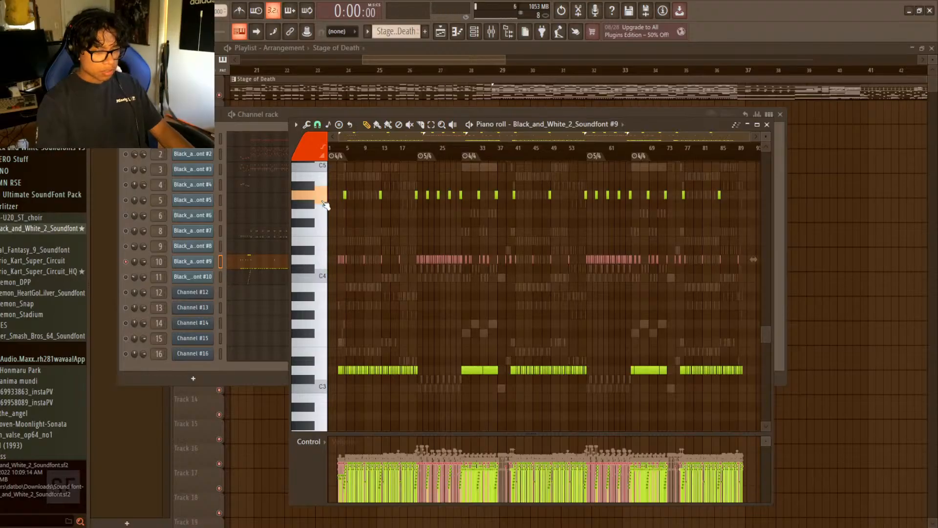
drag(316, 306, 300, 160)
key(space)
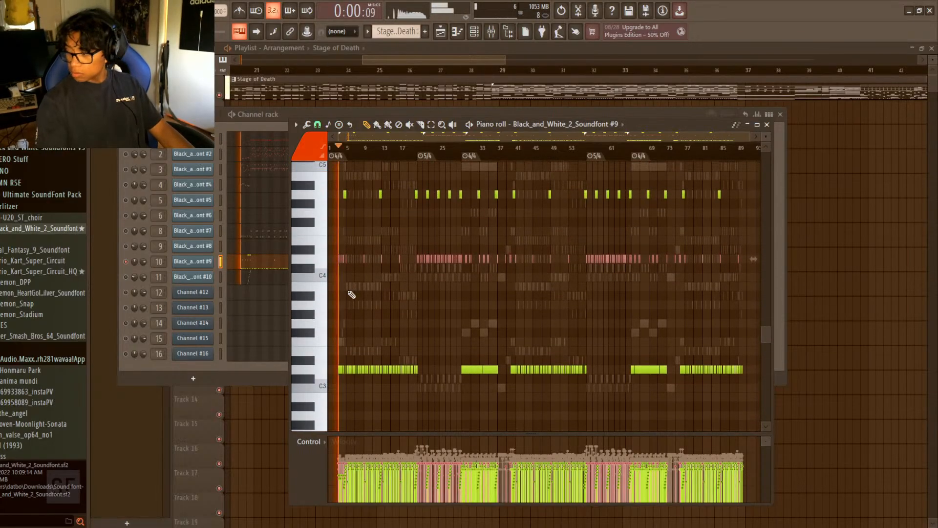
scroll(345, 352, up, 3)
key(space)
click(317, 255)
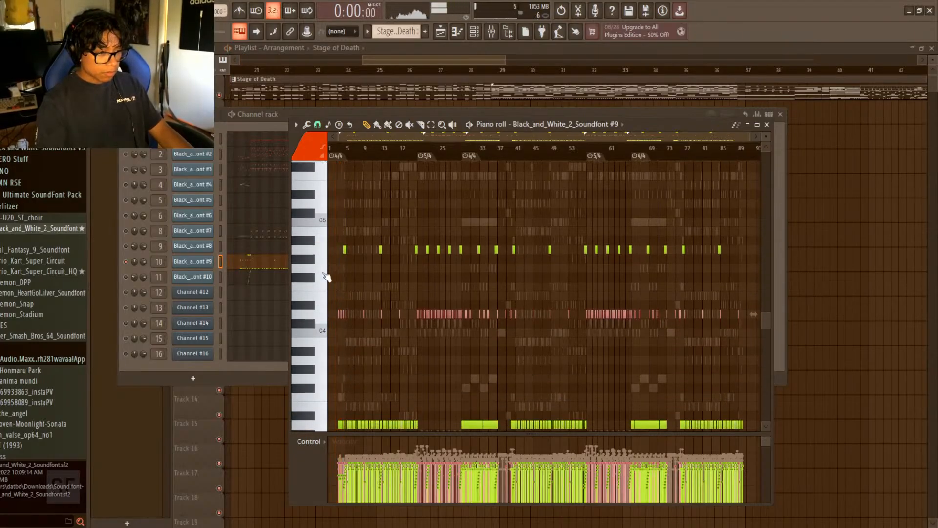
- Raise the selected D4 drum notes one semitone to D#4 and play the result briefly
key(Up)
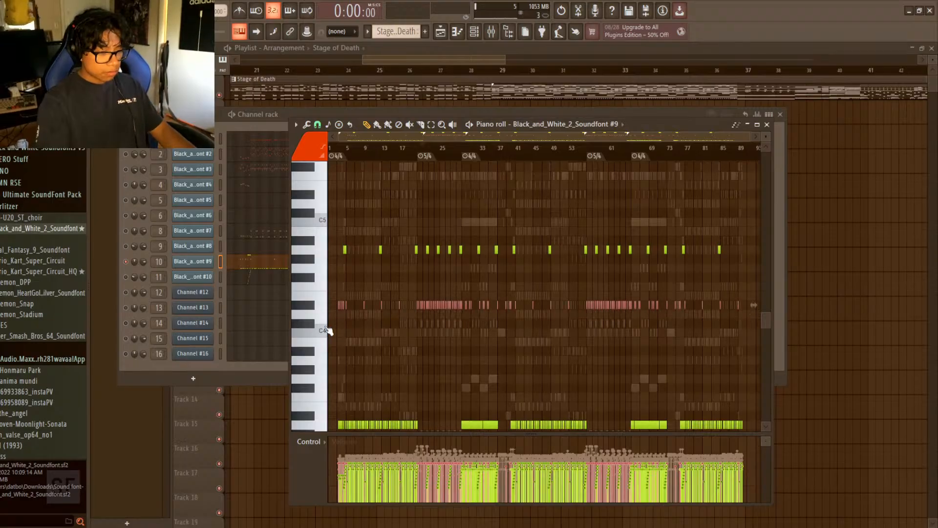
key(space)
key(space)
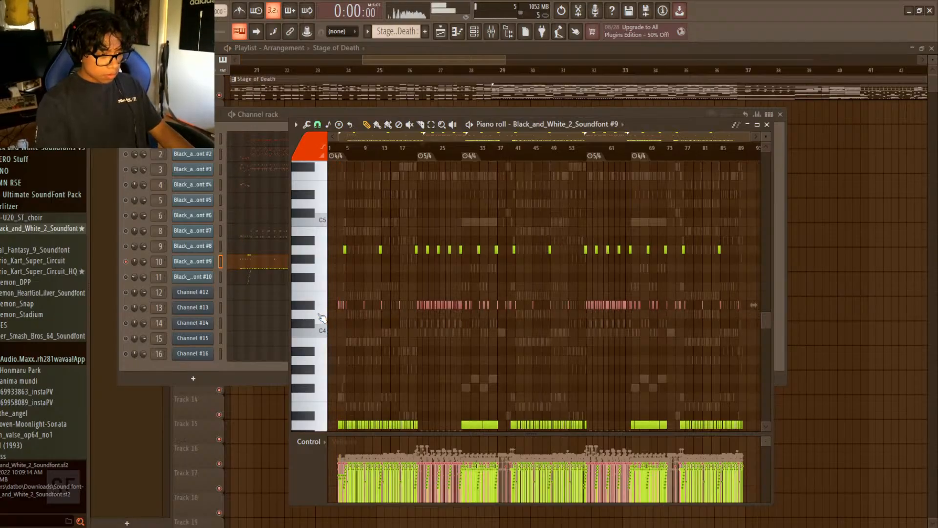
- Audition the C4, C#4 and D4 drum keys to compare their sounds
click(319, 315)
click(318, 331)
click(312, 323)
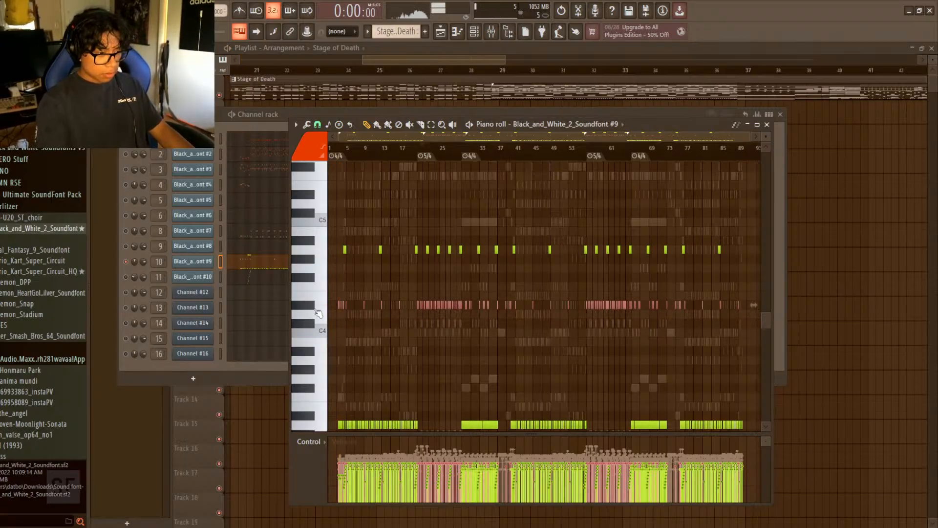
click(313, 323)
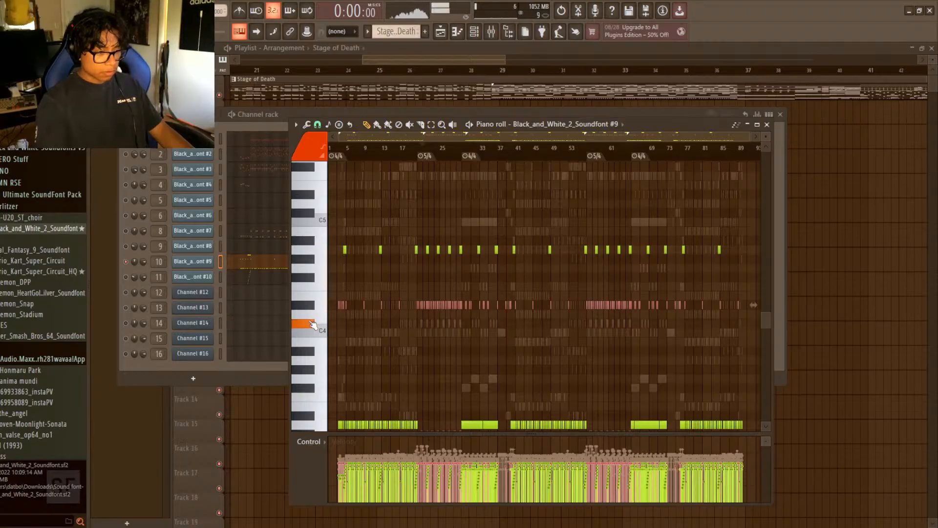
click(313, 324)
- Select all the drum notes in the A4 row and transpose them down eight semitones to C#4
drag(741, 249, 365, 250)
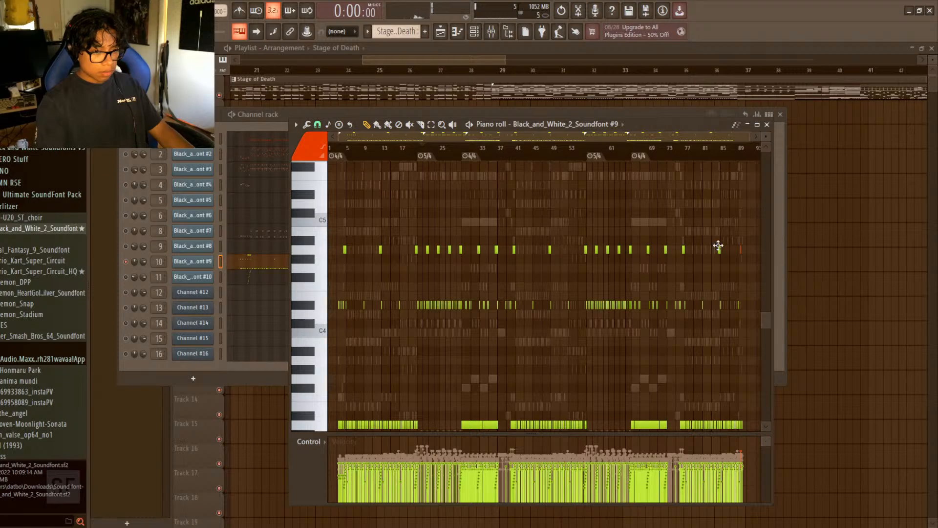
drag(752, 234, 328, 268)
key(Down)
key(Down)
key(Down)
key(Down)
key(Down)
key(Down)
key(Down)
key(Down)
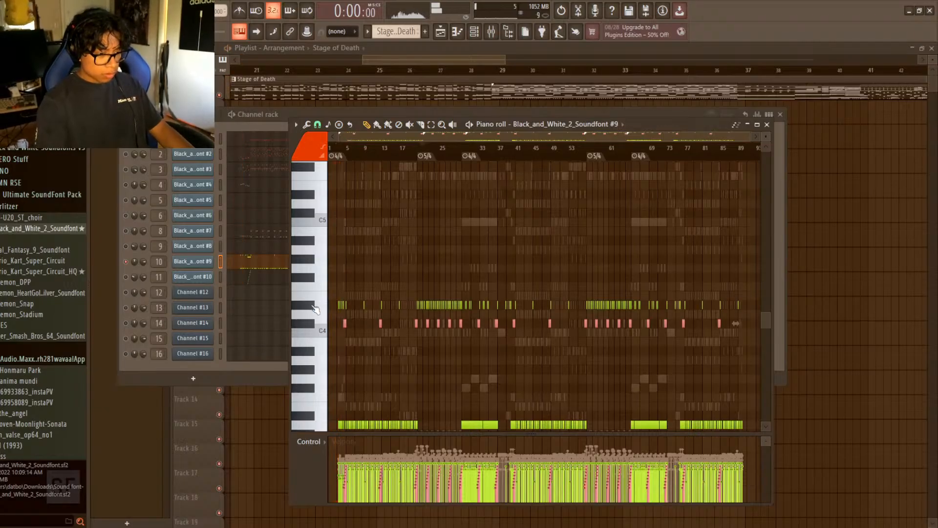
- Select all the drum notes in the D#4 row and raise them to A4, checking the sound during playback
drag(755, 292, 327, 305)
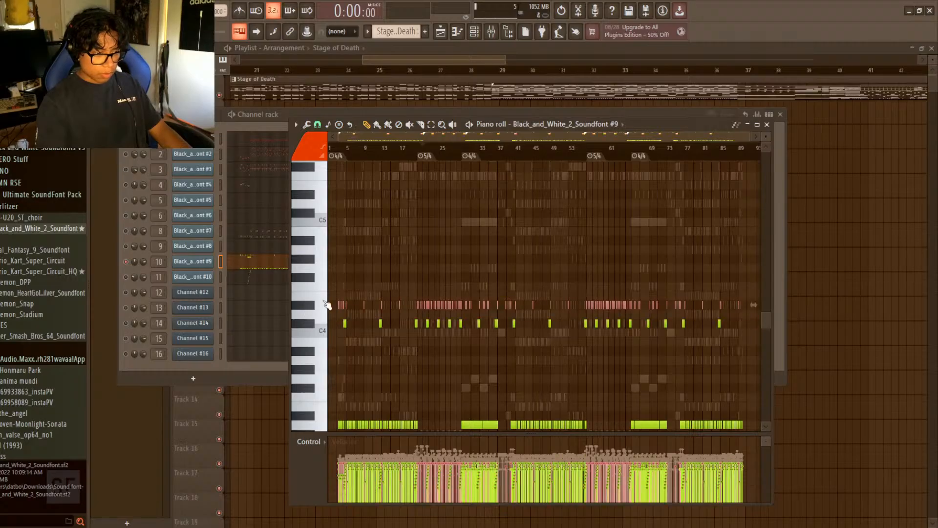
key(shift+Up)
key(shift+Up)
key(shift+Up)
key(shift+Up)
key(shift+Up)
key(space)
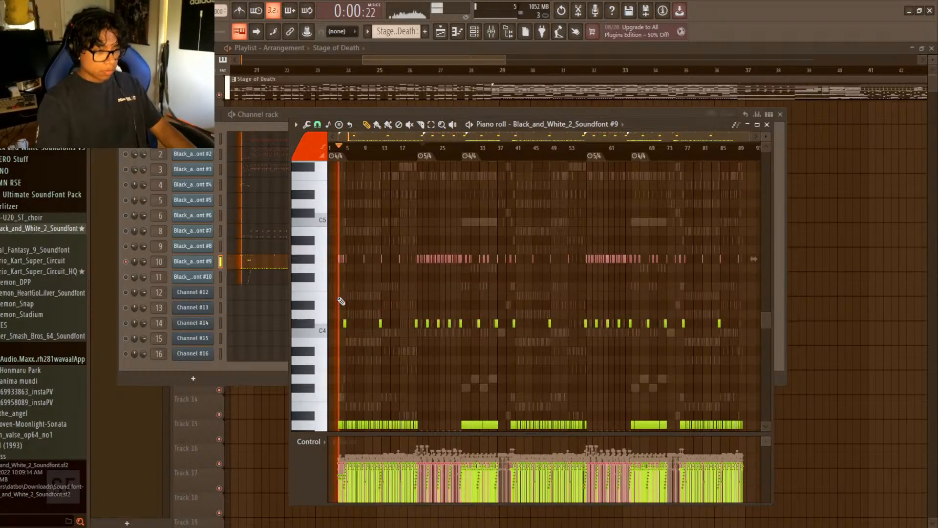
key(space)
key(space)
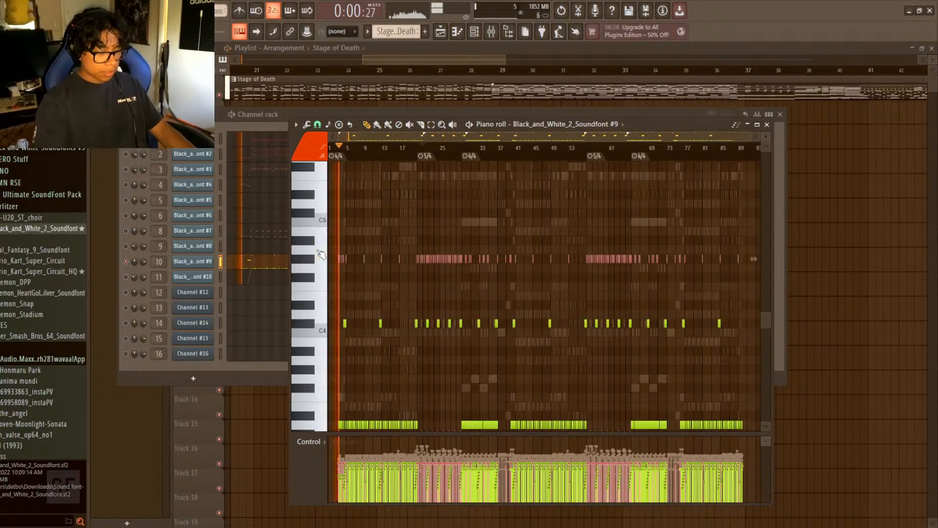
key(shift+Up)
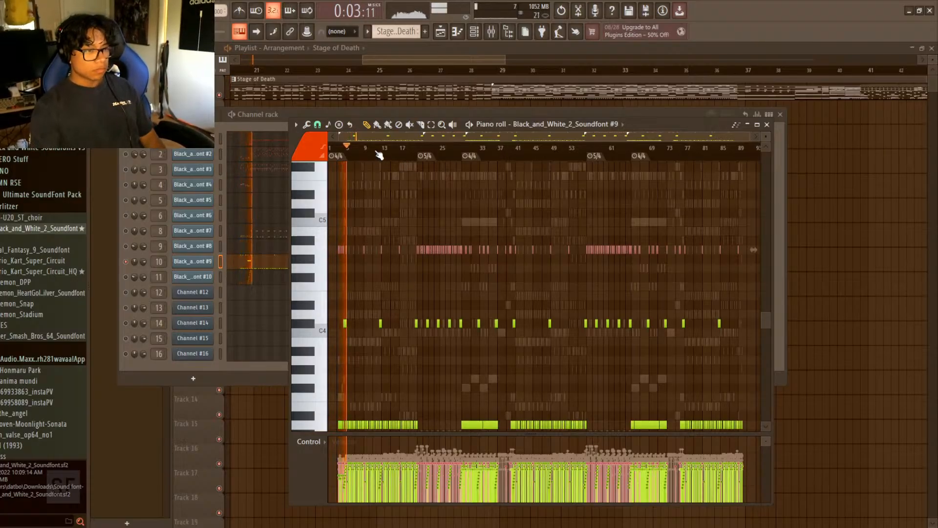
- Play the drum part from the first 5/4 marker and lengthen the selected A4 notes to about one beat each
scroll(377, 150, up, 5)
click(548, 152)
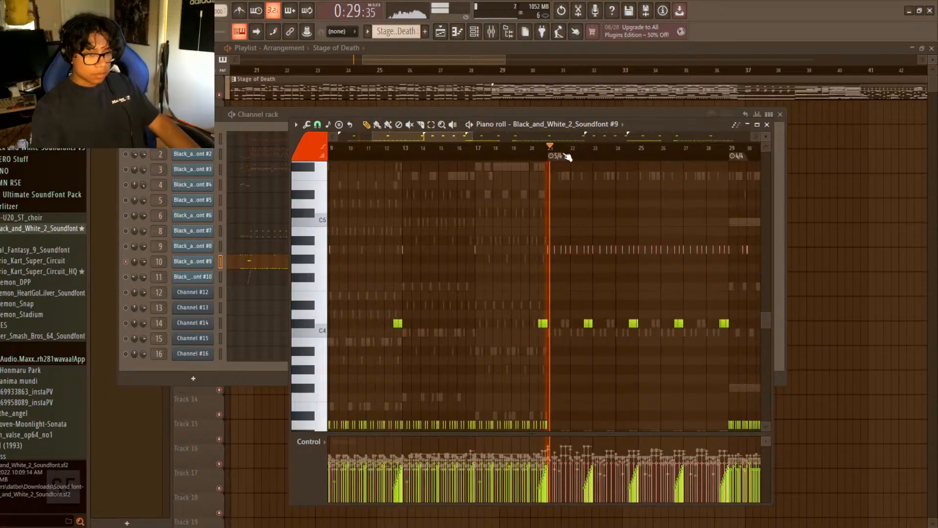
scroll(558, 151, up, 3)
scroll(559, 155, down, 7)
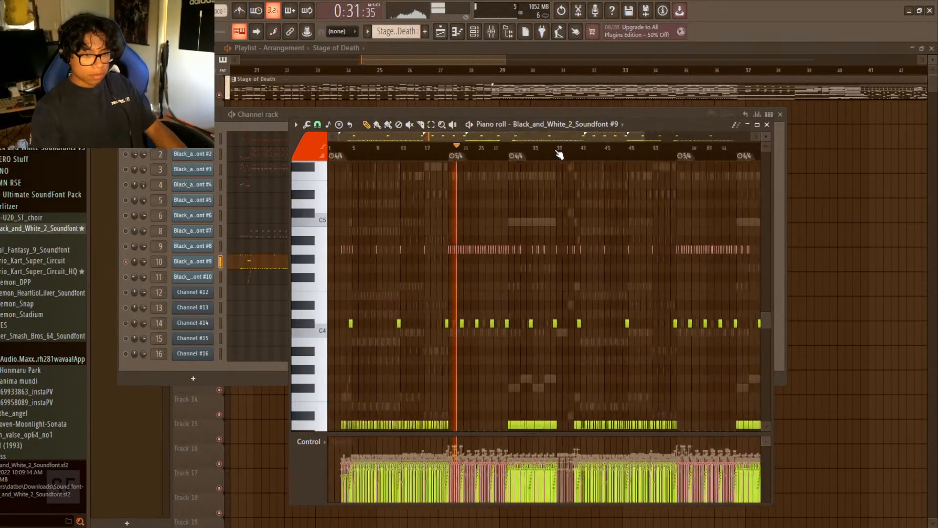
scroll(405, 155, up, 8)
scroll(568, 156, up, 4)
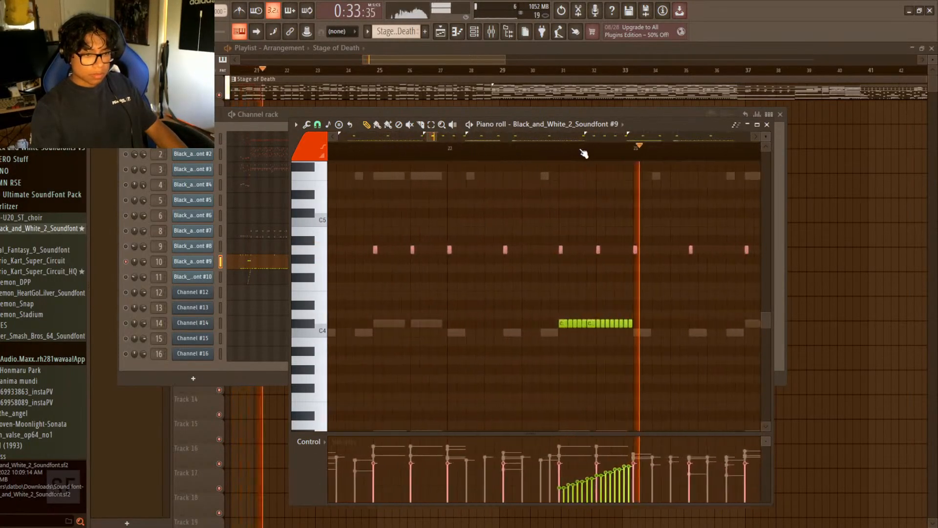
scroll(484, 153, down, 3)
scroll(481, 152, up, 6)
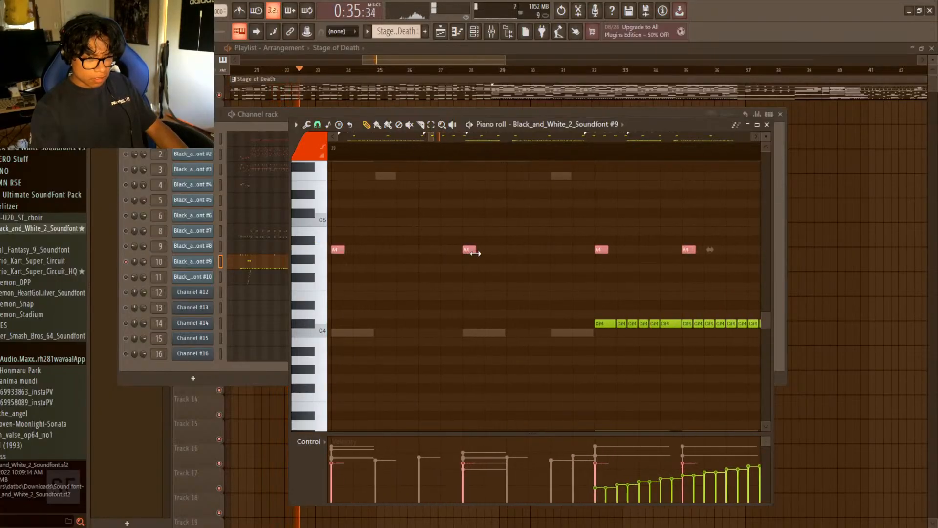
drag(475, 253, 559, 249)
- Listen to the lengthened A4 drum notes, replaying the section from the first 5/4 marker
scroll(519, 158, down, 2)
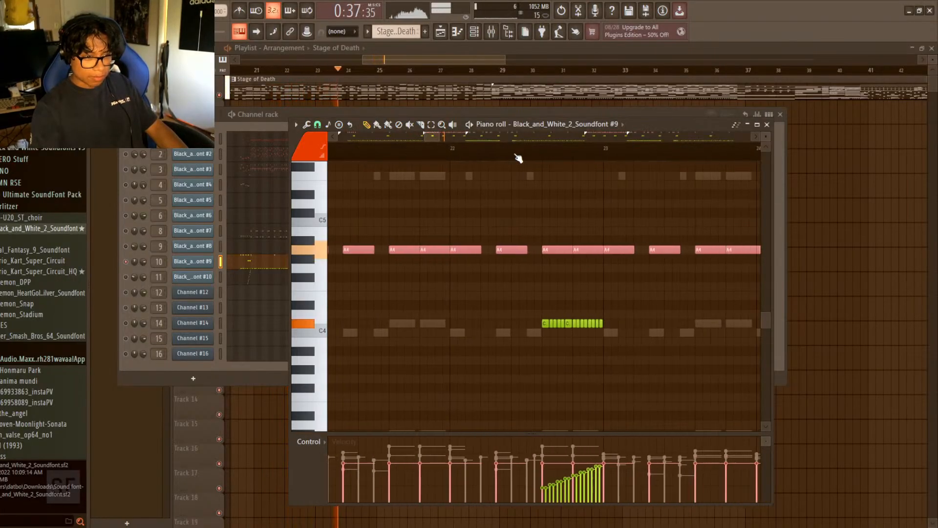
scroll(518, 158, down, 3)
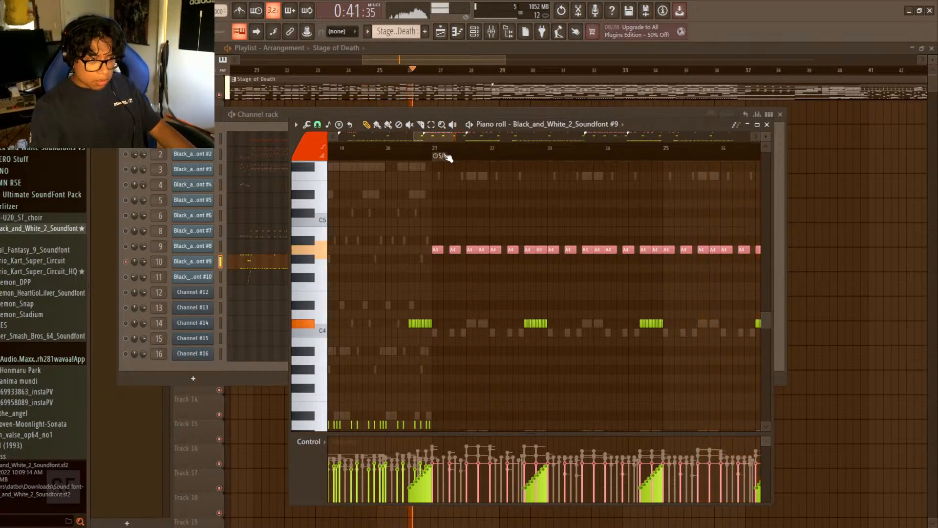
scroll(445, 156, up, 3)
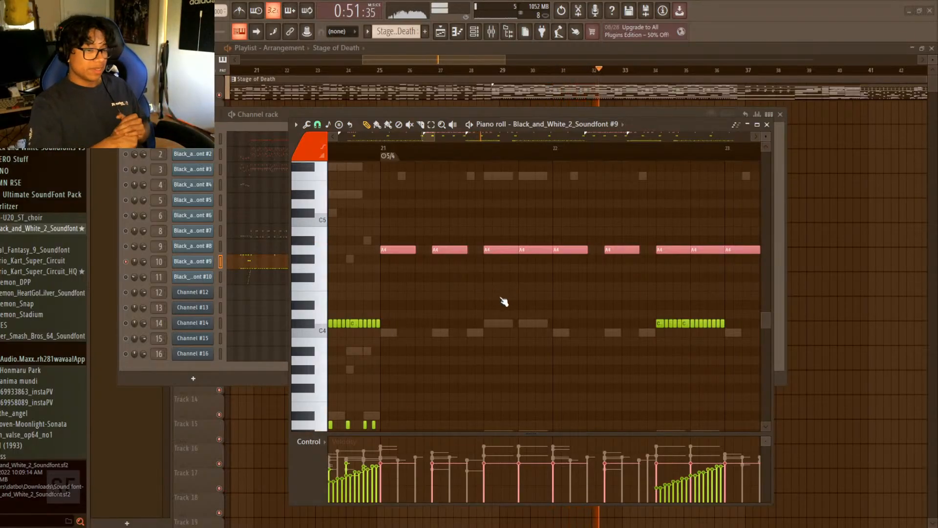
key(space)
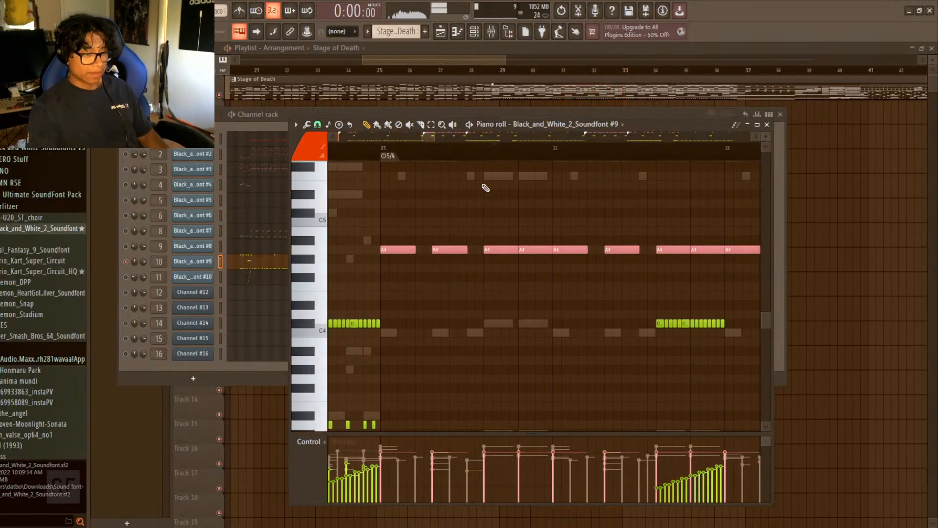
click(395, 152)
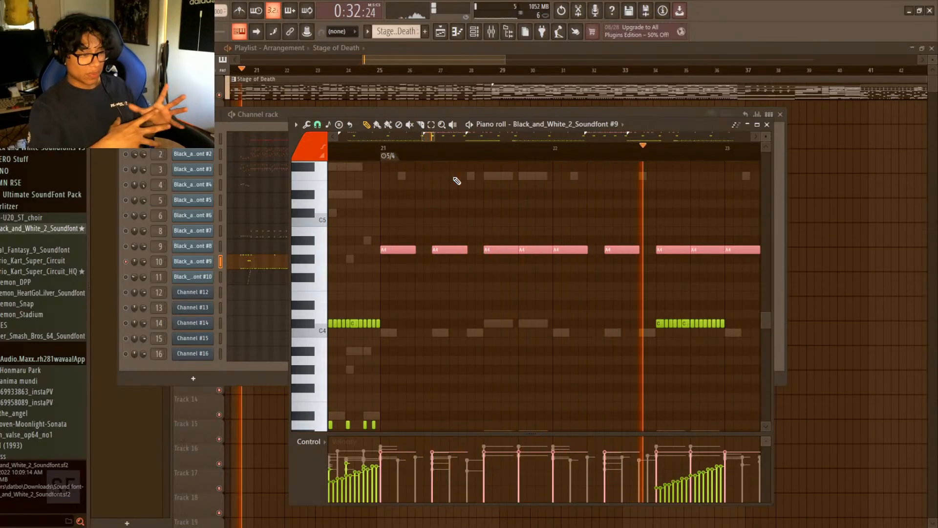
scroll(440, 155, down, 5)
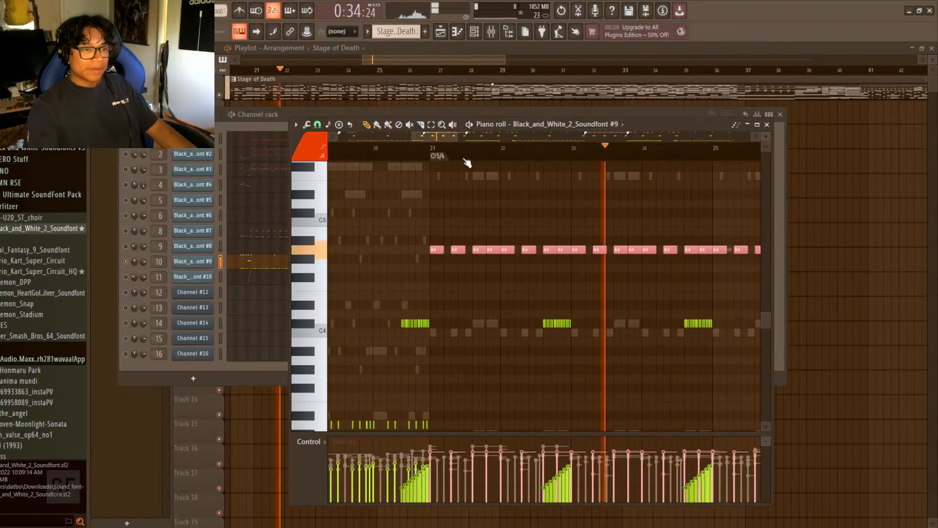
scroll(491, 191, up, 8)
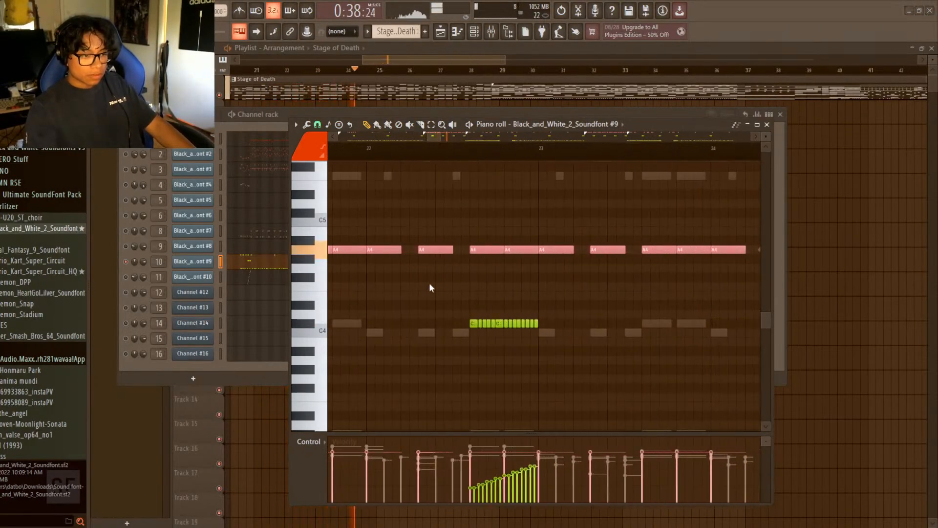
- Unmute soundfont channels #2 through #8 in the channel rack so they play along with the #9 drums
click(155, 268)
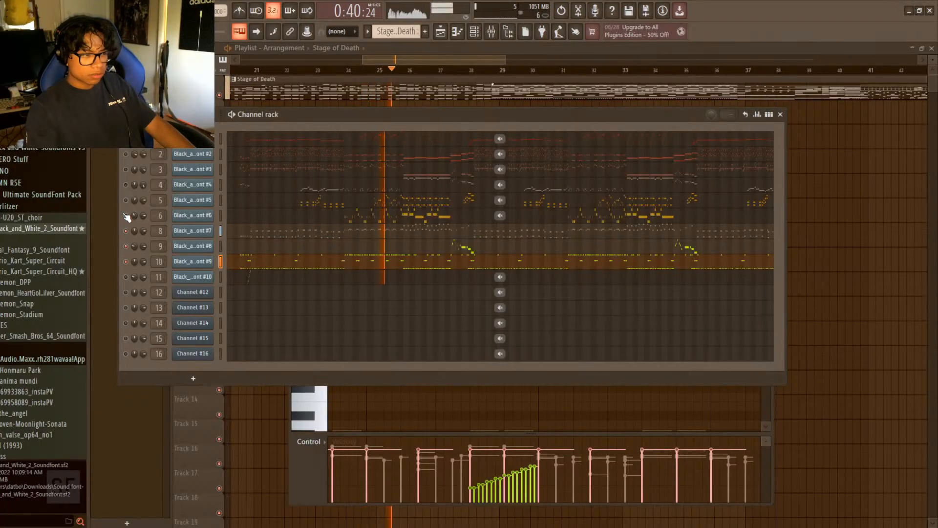
click(125, 169)
click(125, 154)
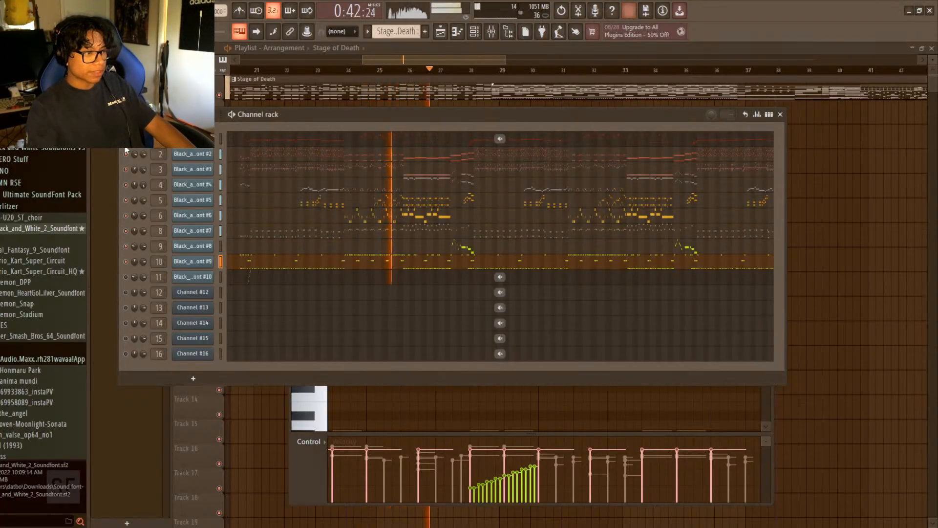
- Unmute soundfont channels #1 and #10 in the channel rack and play the whole song from the start
click(125, 138)
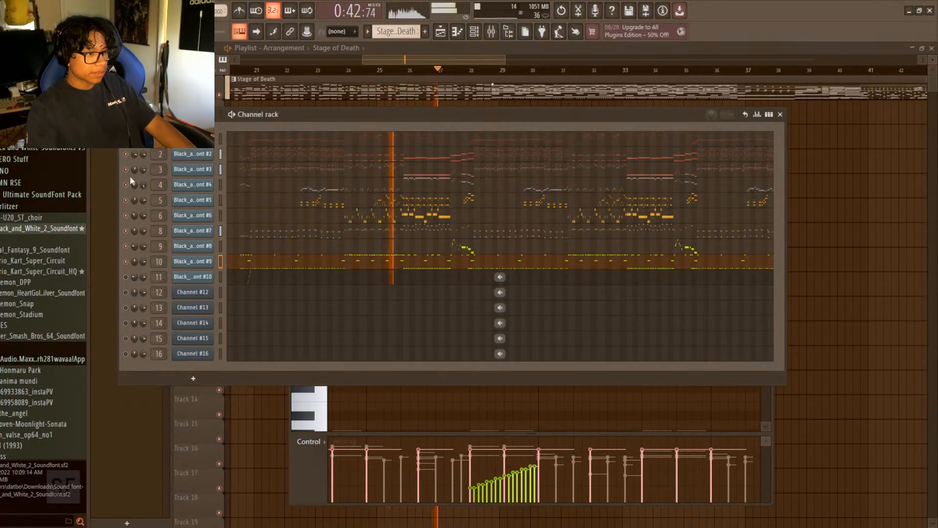
click(126, 276)
key(space)
key(space)
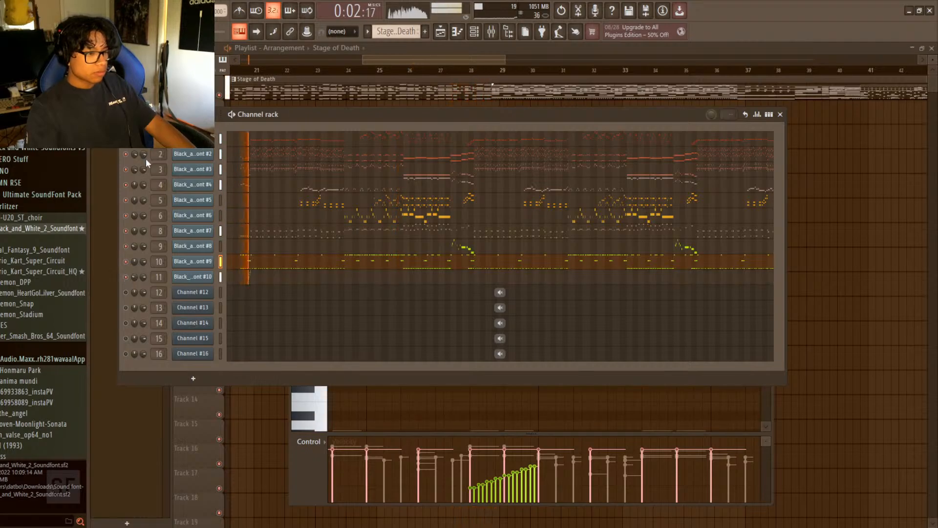
- Check the patch loaded in soundfont channel #10 and listen to it during playback from the start
key(space)
click(185, 277)
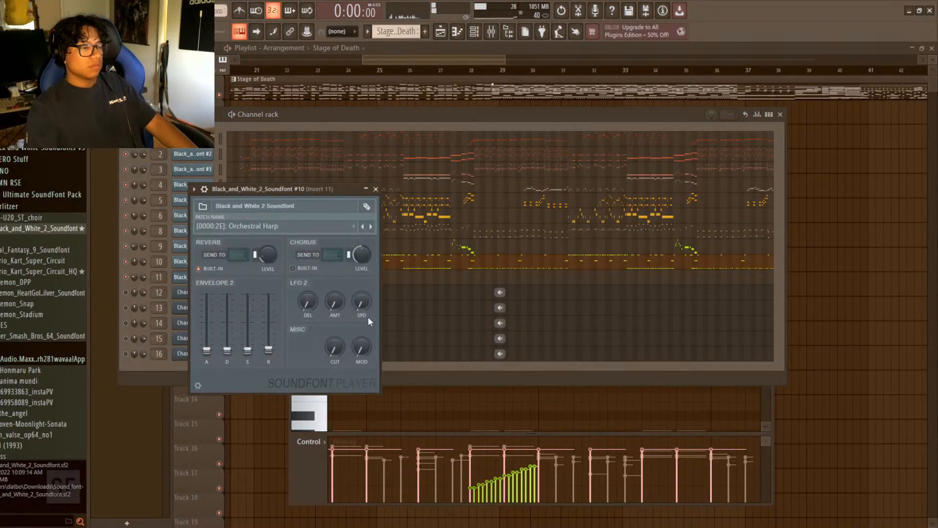
key(space)
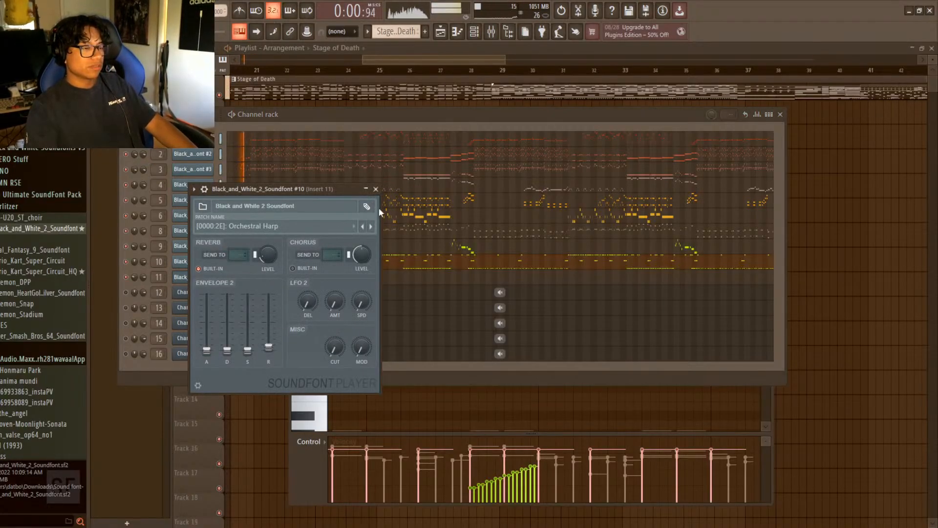
click(376, 189)
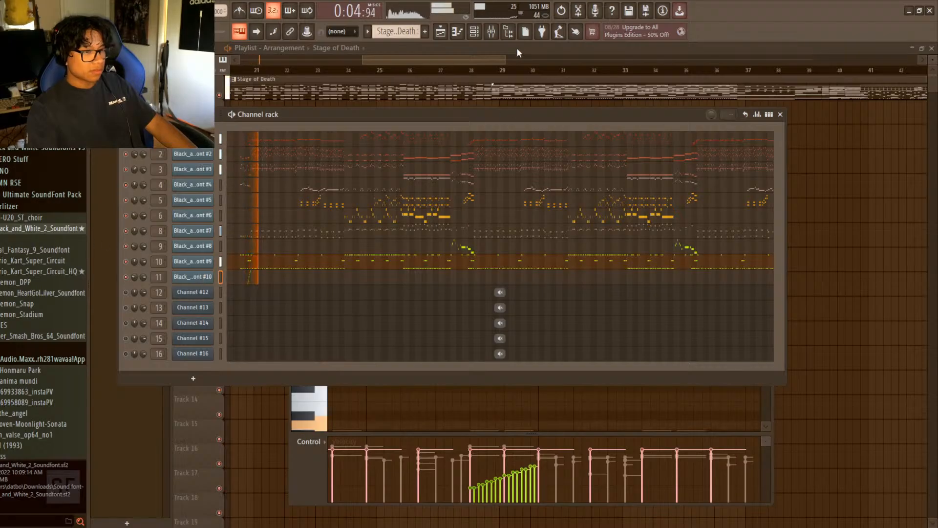
key(space)
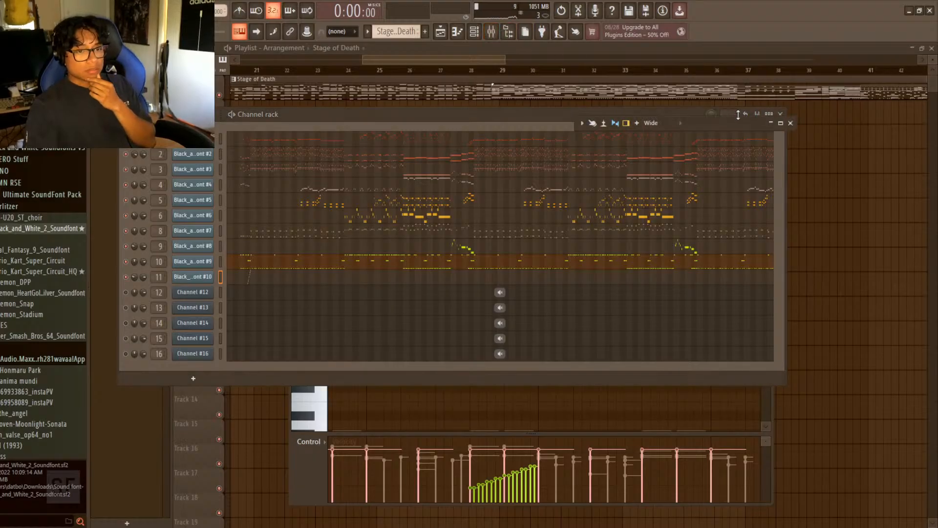
- Arrange the mixer as a taller floating window over the channel rack and lower the Insert 11 fader level with Inserts 1 to 10
click(781, 125)
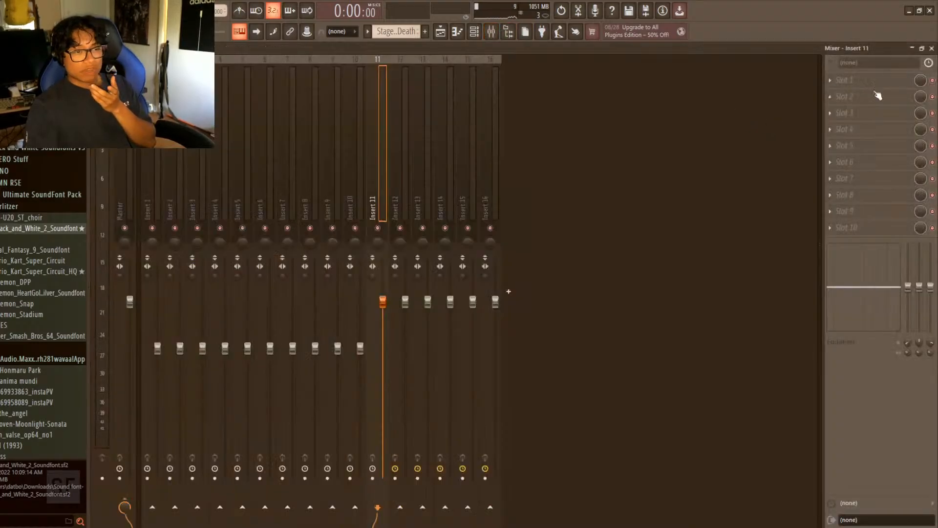
click(923, 49)
drag(578, 129, 156, 171)
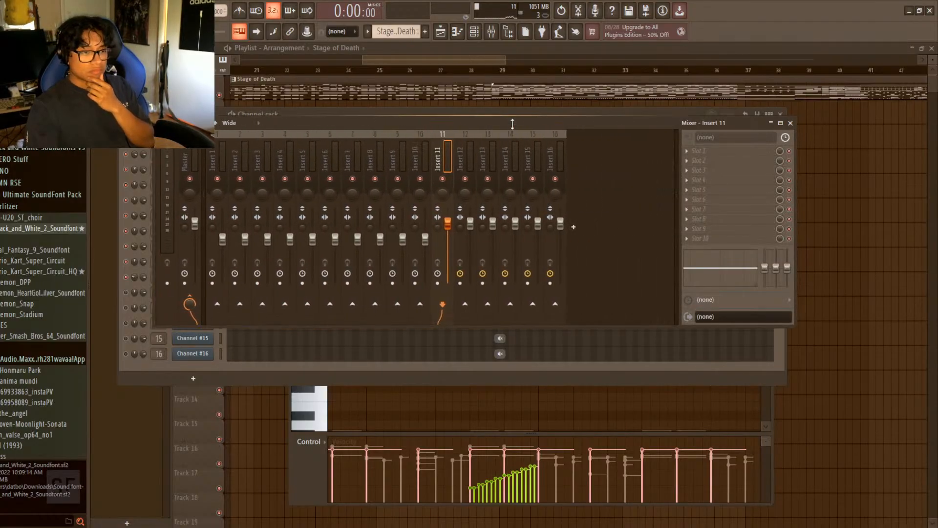
drag(512, 125, 532, 157)
click(537, 149)
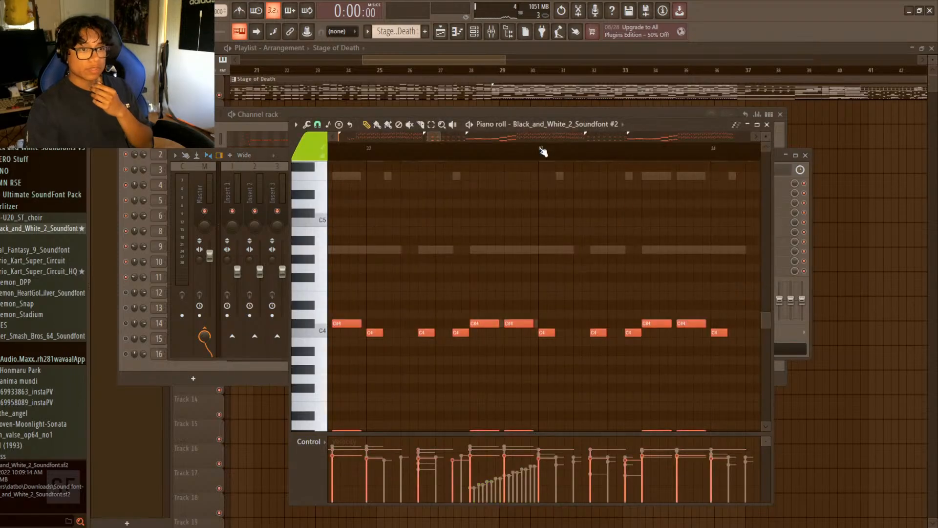
click(757, 125)
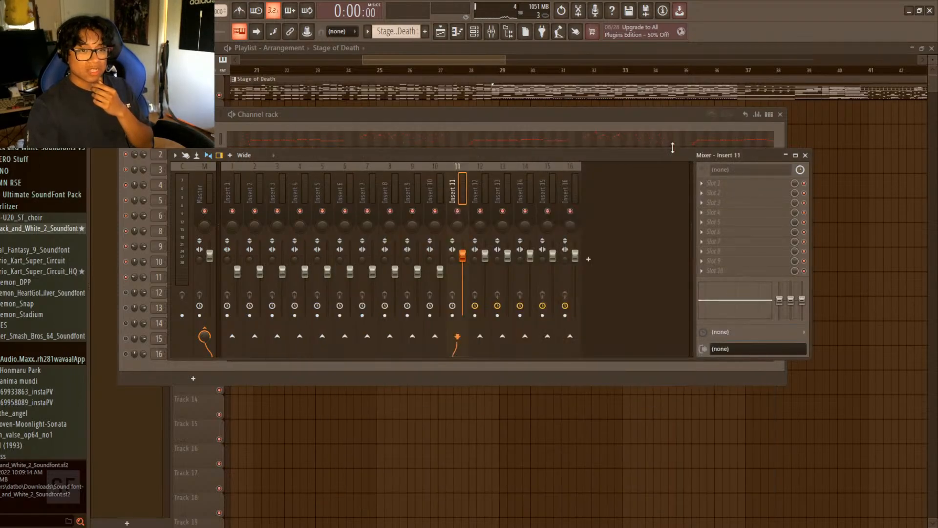
drag(673, 148, 635, 126)
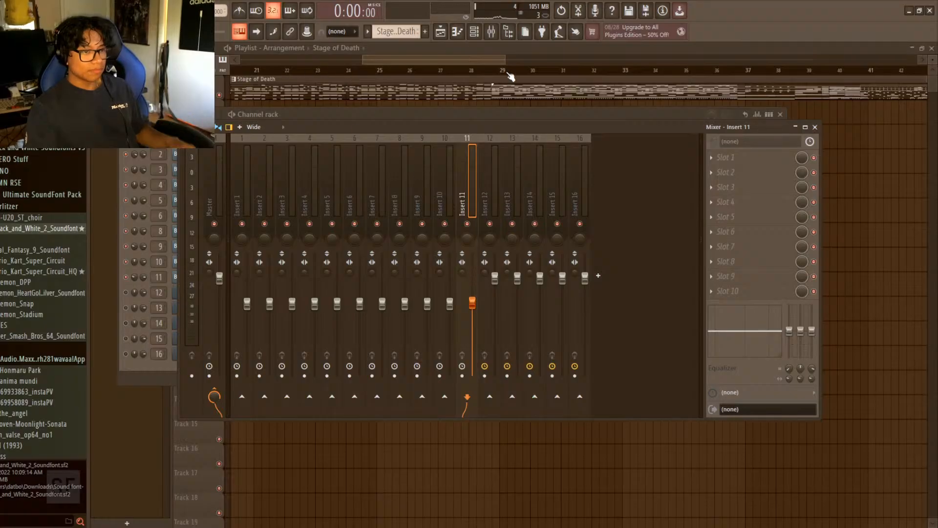
- Bring up the channel rack to view its channels, and place the mixer window back over it
click(482, 32)
click(482, 32)
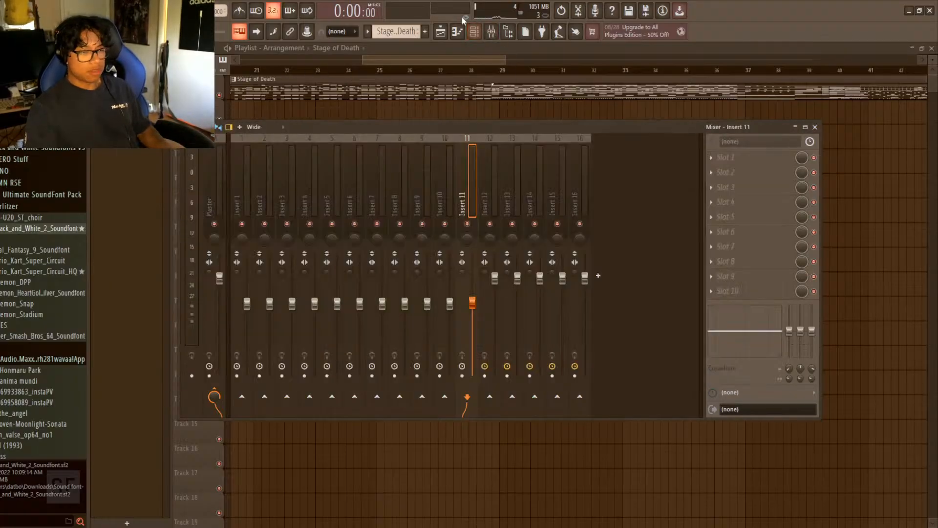
click(492, 31)
click(475, 32)
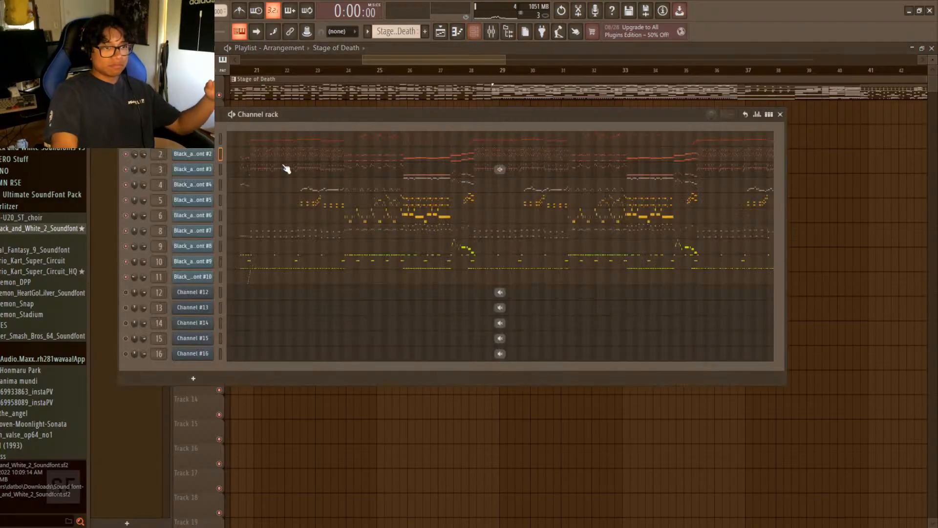
click(491, 32)
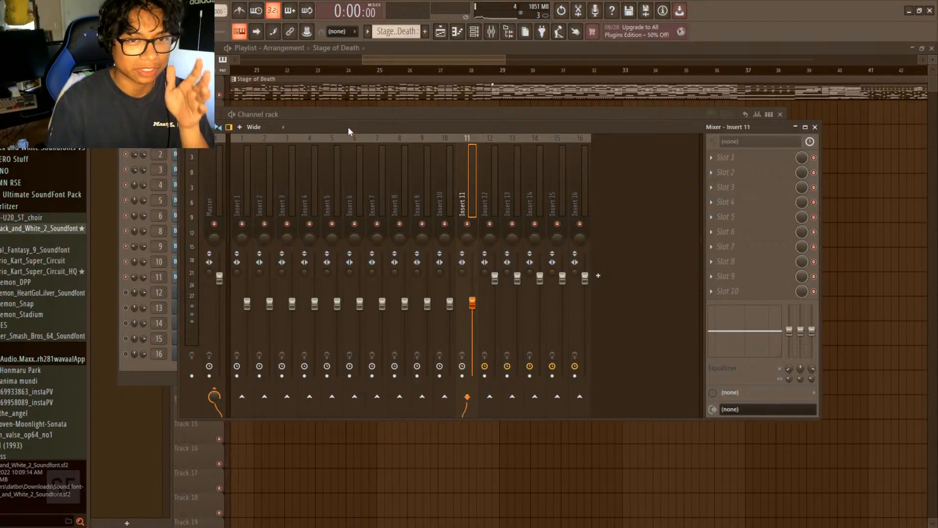
mouse_move(375, 126)
mouse_down()
mouse_move(338, 128)
mouse_move(375, 118)
mouse_up()
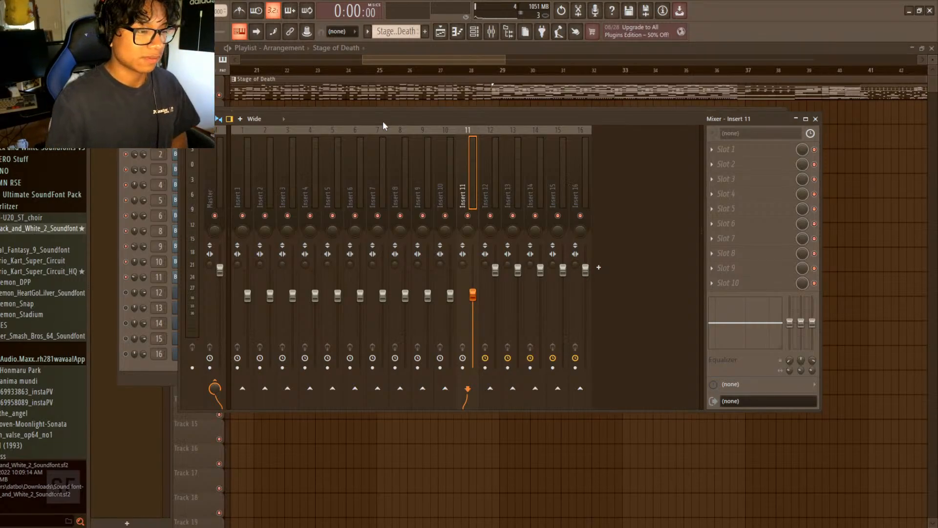
drag(384, 123, 371, 141)
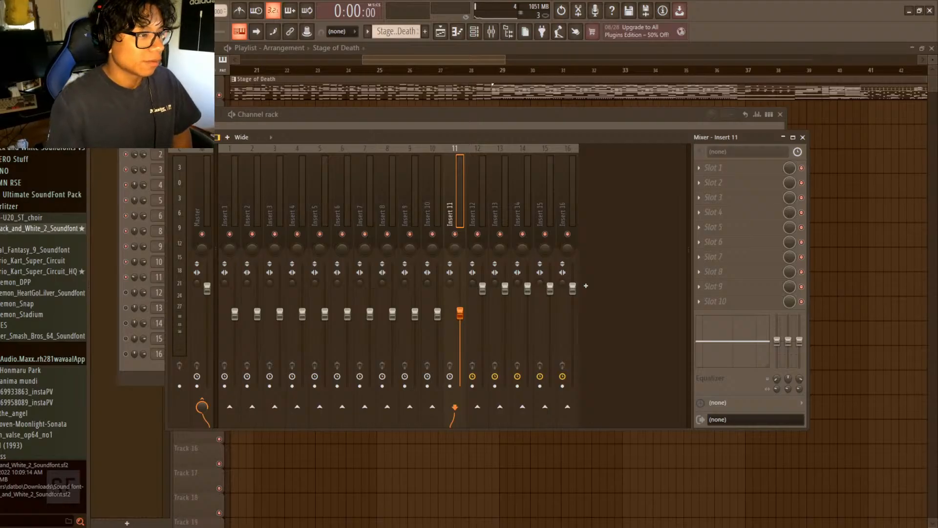
- Play the song with Insert 1 soloed and selected, enlarging and repositioning the mixer window to watch its meters
key(space)
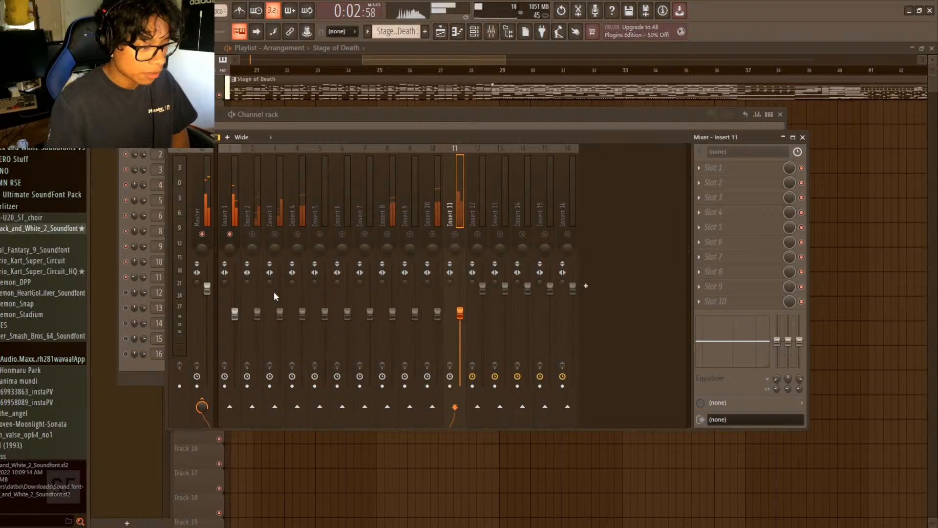
click(236, 315)
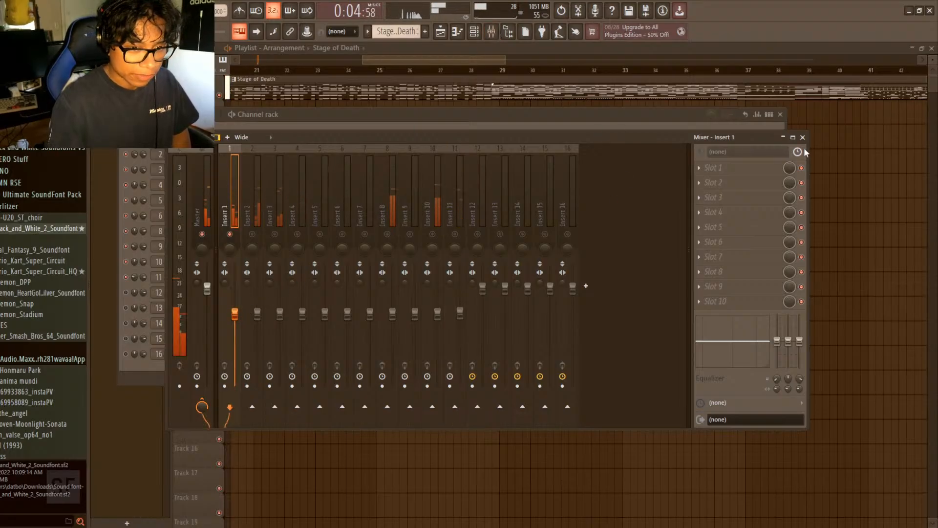
drag(808, 148, 629, 76)
drag(764, 217, 791, 214)
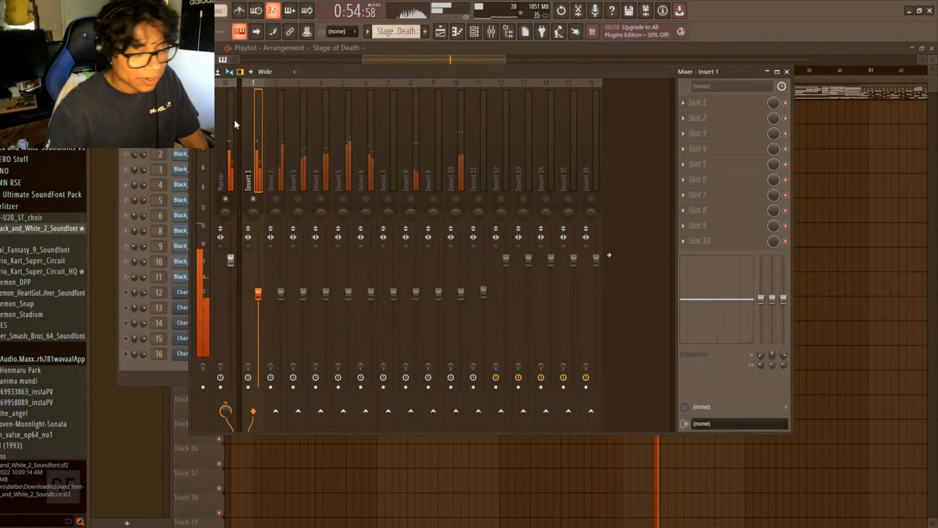
drag(327, 74, 307, 51)
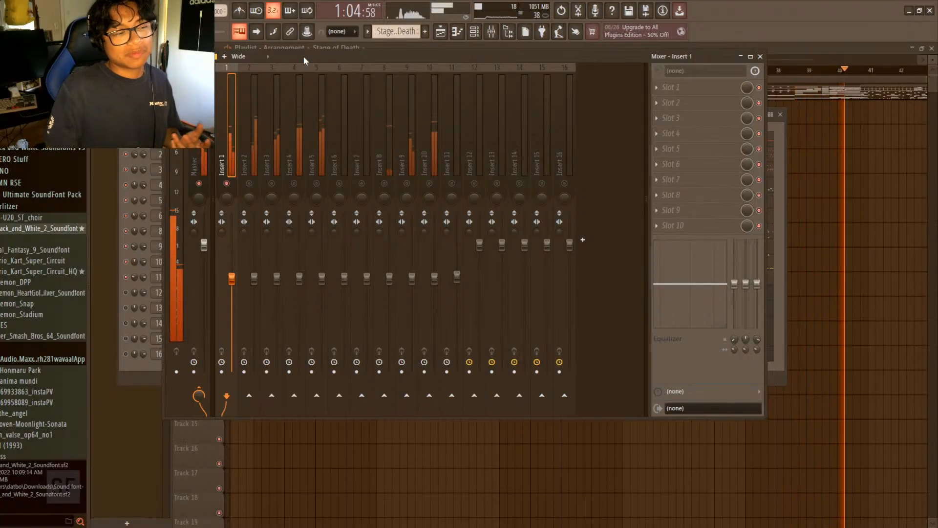
key(space)
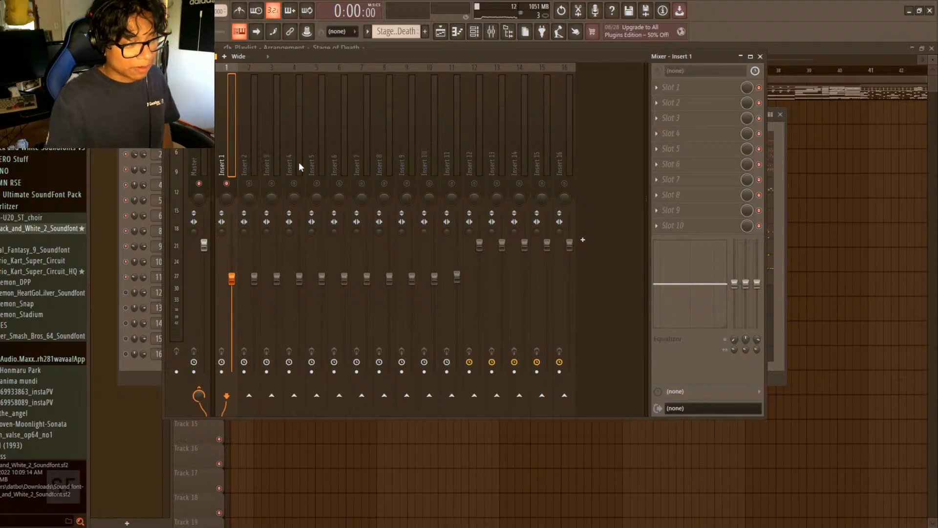
- Try a higher Insert 1 fader level during playback and return it to the level of the neighbouring inserts
key(space)
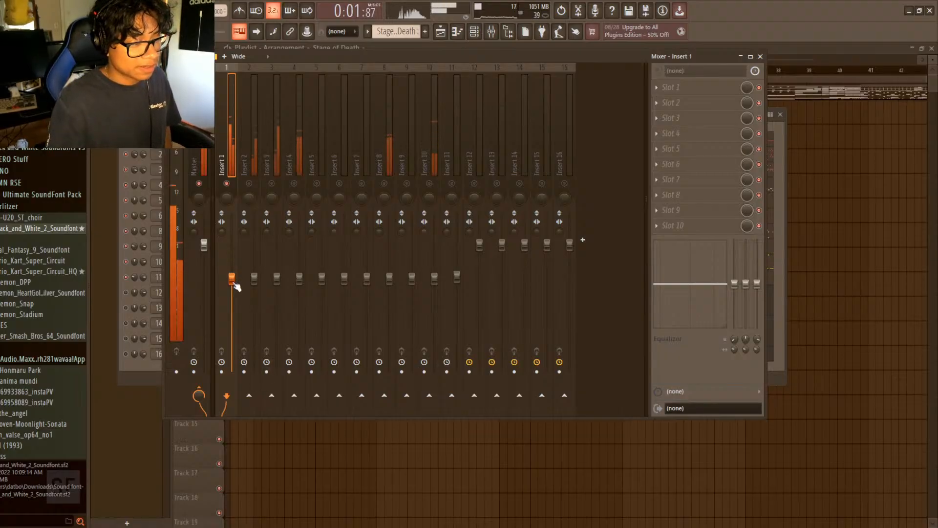
drag(236, 287, 236, 235)
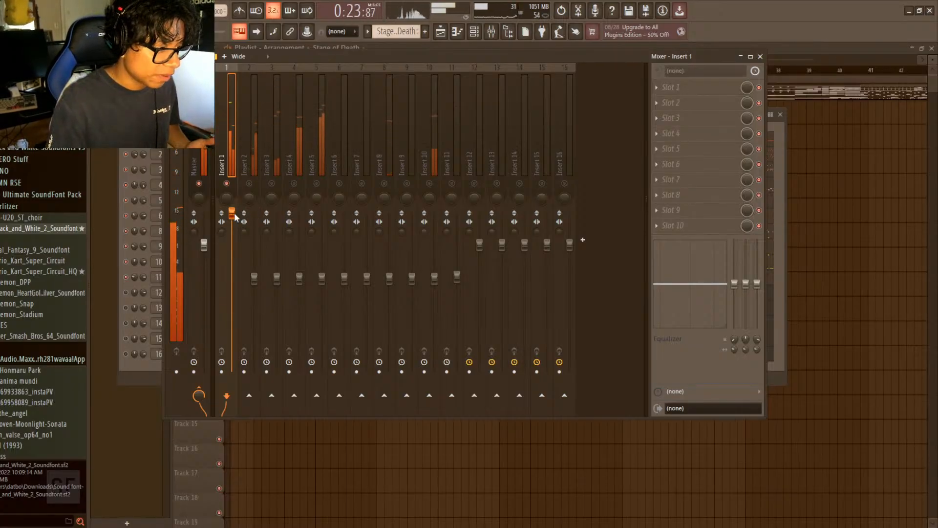
drag(233, 212, 232, 243)
key(space)
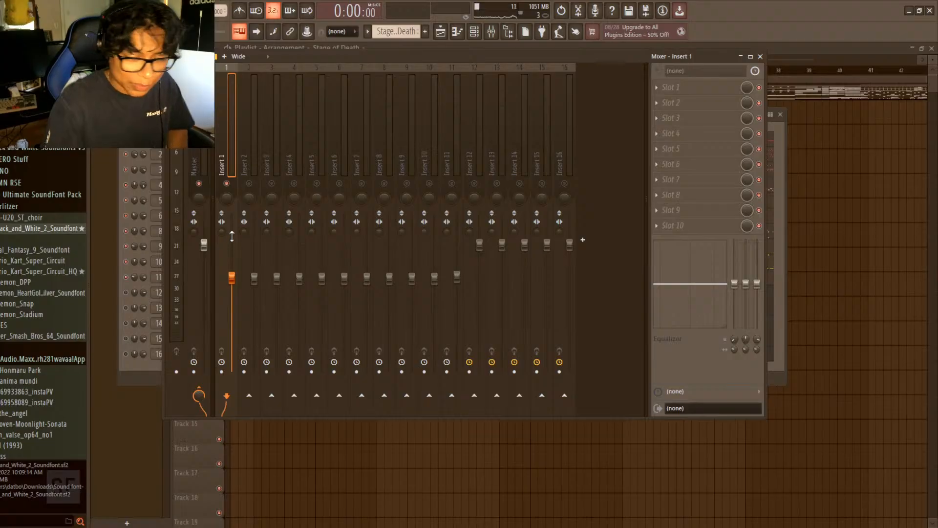
drag(232, 236, 232, 238)
- Load Fruity Parametric EQ 2 into Slot 1 of Insert 1 during playback
key(space)
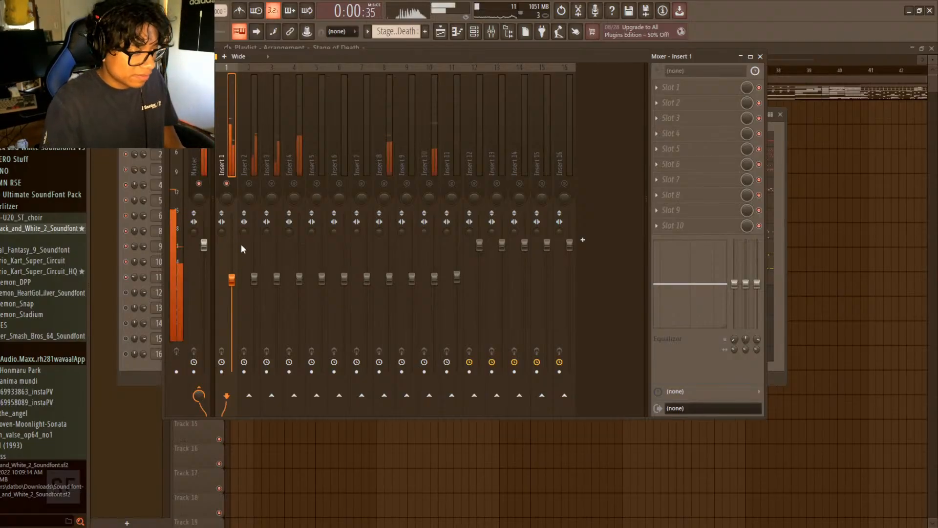
click(673, 88)
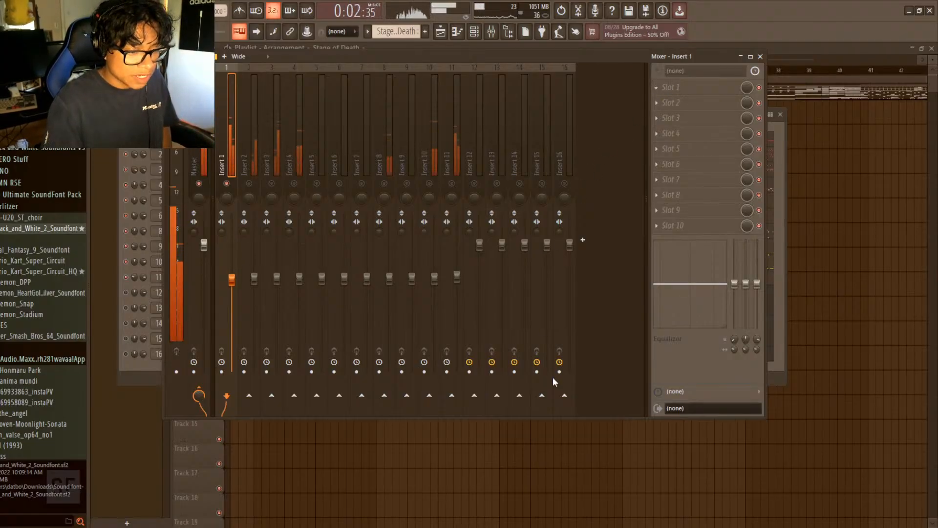
click(554, 393)
drag(381, 149, 613, 156)
drag(504, 160, 509, 183)
- Try a slight boost on EQ band 5 and a low cut on band 1 during playback, and return both bands to flat
drag(524, 266, 553, 263)
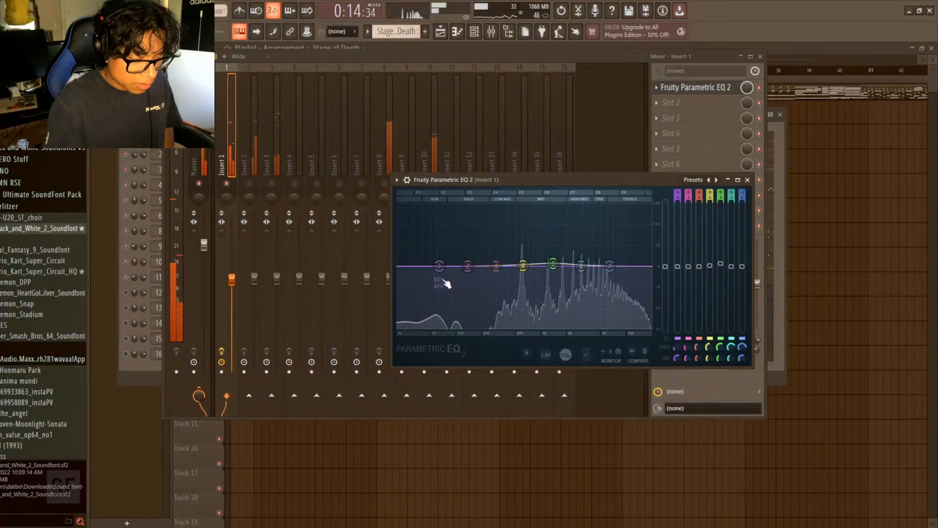
drag(439, 265, 433, 292)
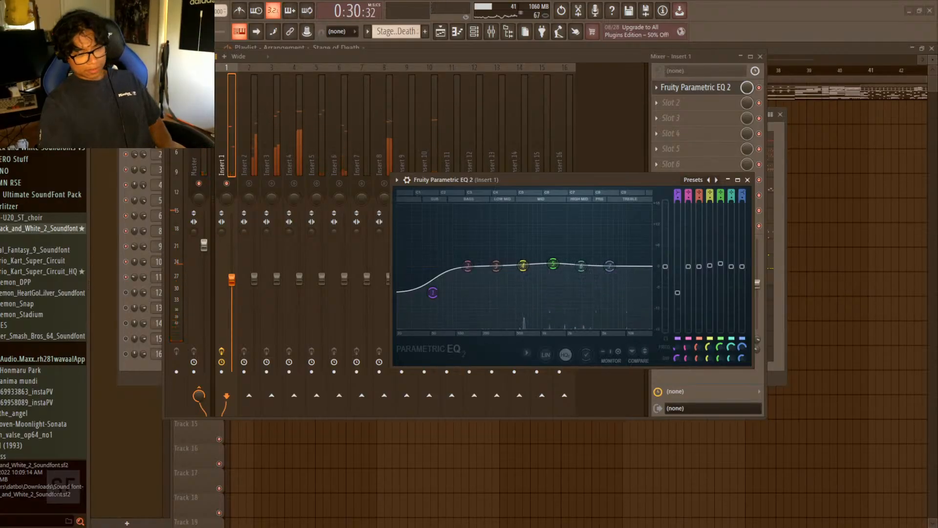
drag(571, 181, 454, 147)
drag(317, 259, 311, 231)
key(space)
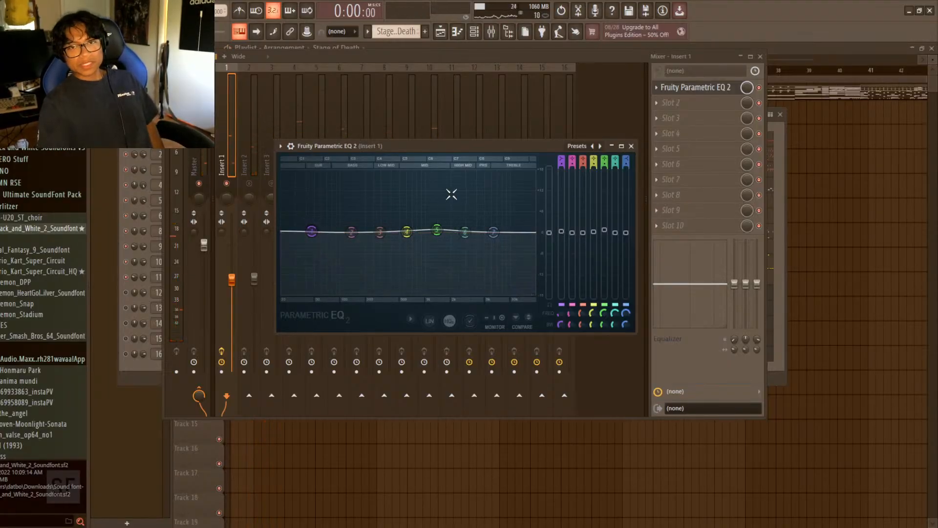
drag(437, 230, 437, 232)
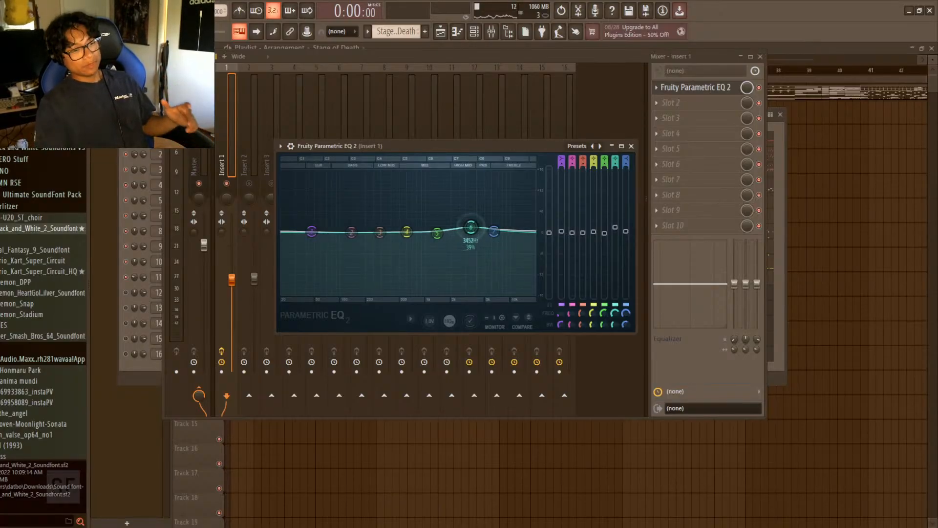
- Sweep a boosted EQ band 6 from the treble down through the mids and lows, and return it to flat
drag(481, 224, 518, 216)
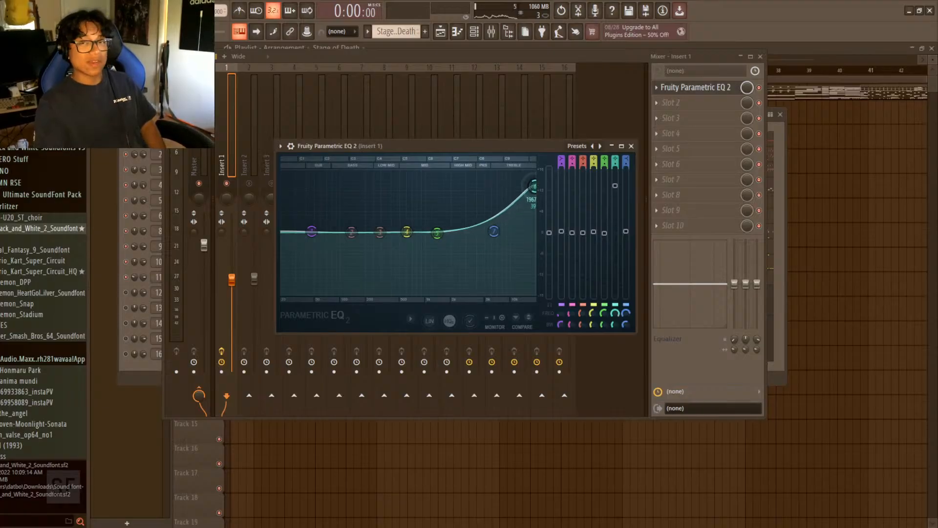
drag(534, 177, 430, 201)
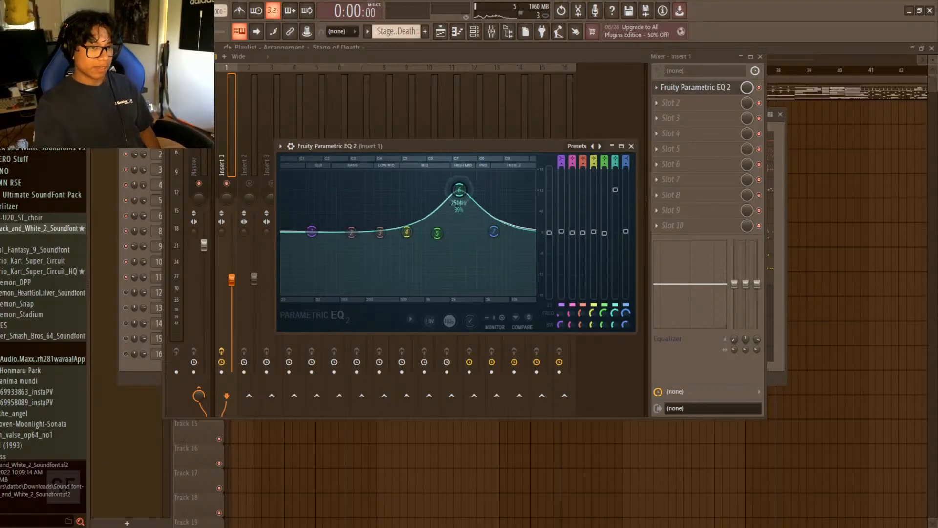
drag(479, 188, 431, 213)
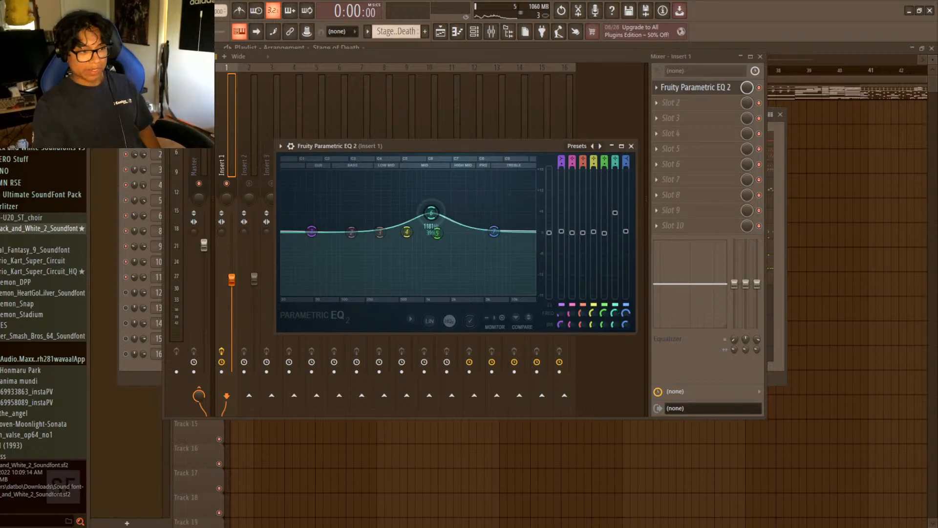
drag(356, 202, 465, 231)
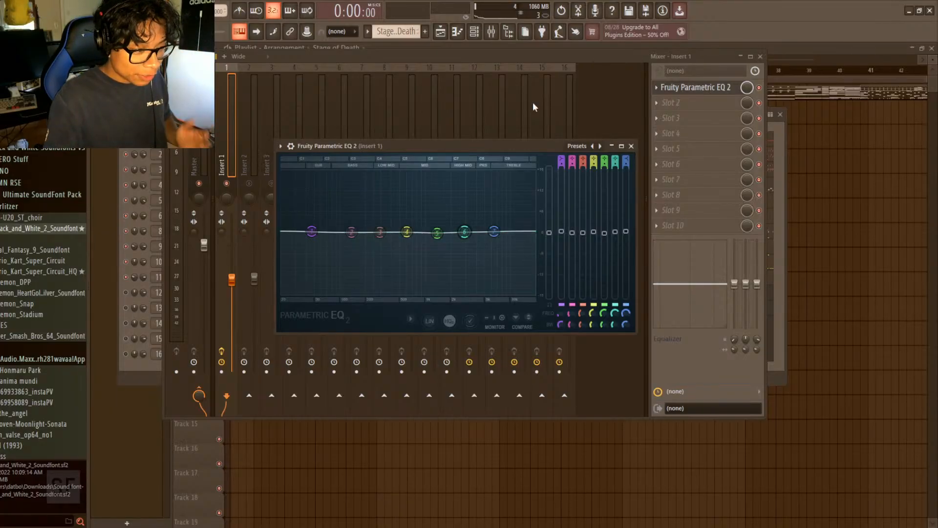
- Try a low-end boost on EQ band 2 and a high cut on band 7, and undo both changes
drag(351, 231, 330, 216)
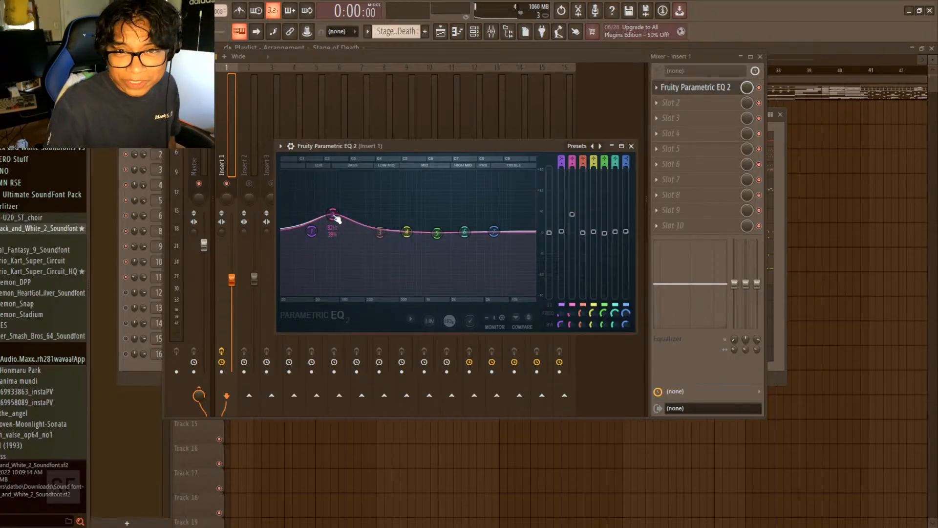
mouse_move(333, 214)
mouse_down()
mouse_move(327, 202)
mouse_move(335, 228)
mouse_up()
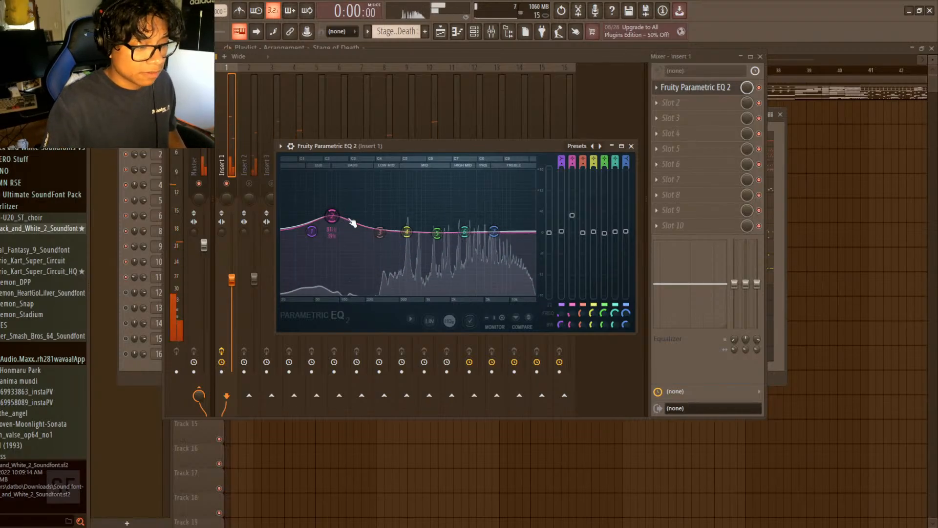
drag(494, 231, 473, 292)
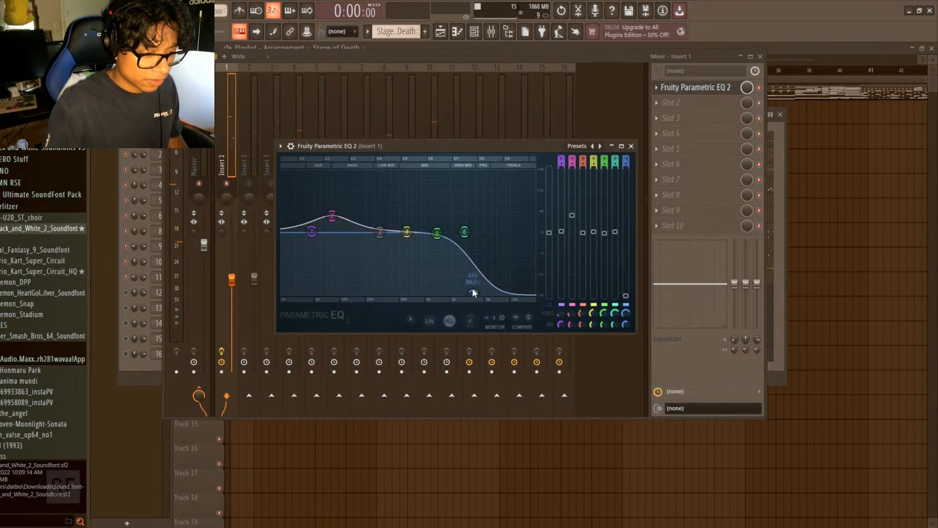
key(ctrl+z)
key(ctrl+z)
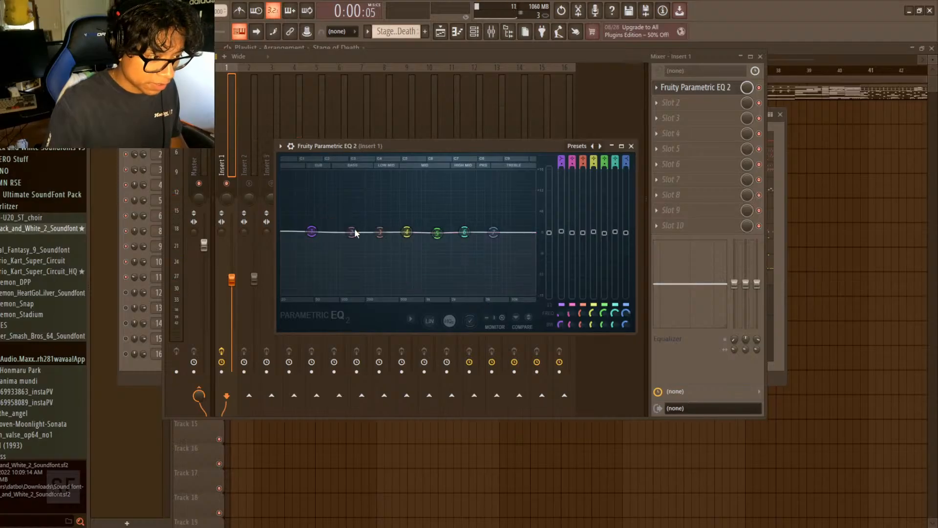
- Try a small boost on EQ band 2 at about 100 Hz, comparing it in playback, and return the band to flat
key(space)
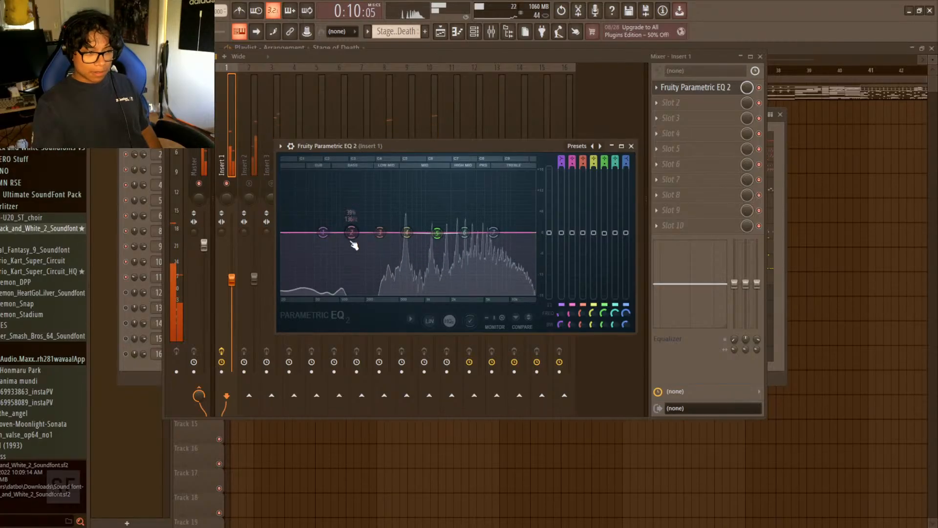
mouse_move(351, 234)
mouse_down()
mouse_move(341, 212)
mouse_move(340, 221)
mouse_up()
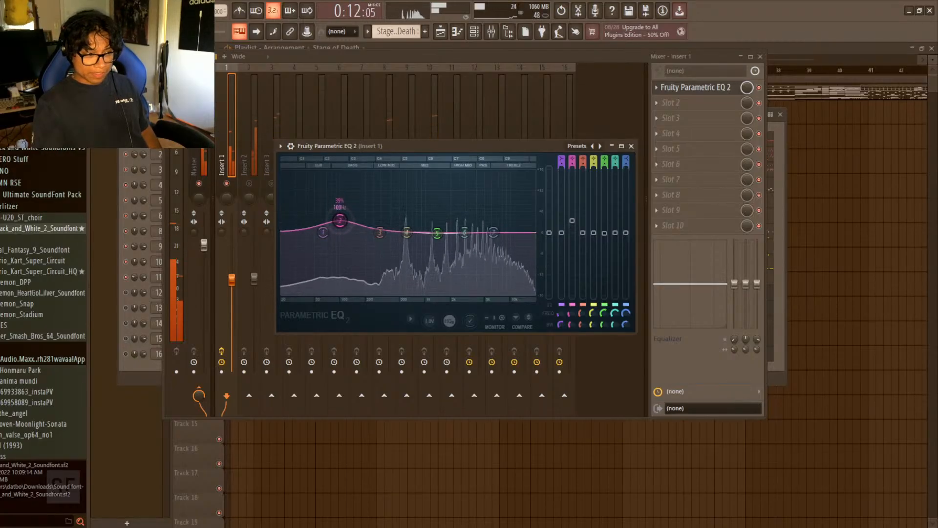
key(space)
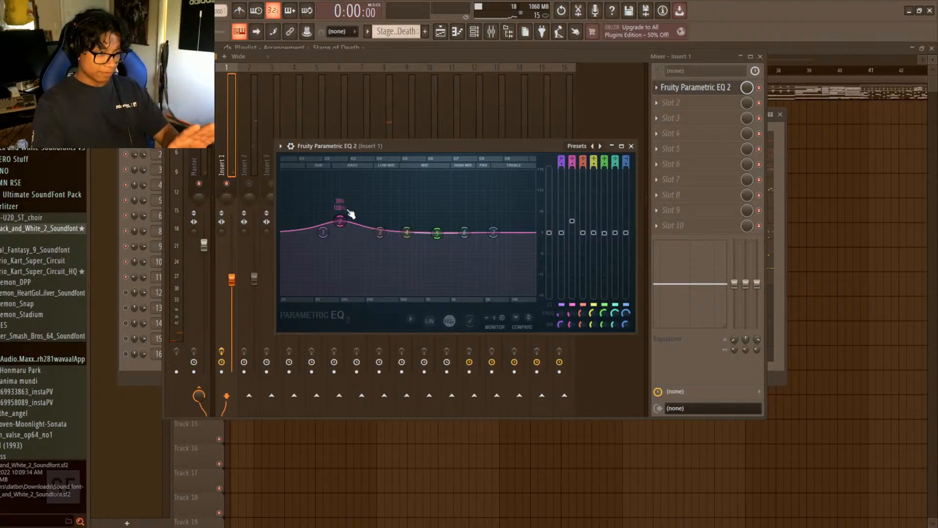
drag(348, 222, 351, 234)
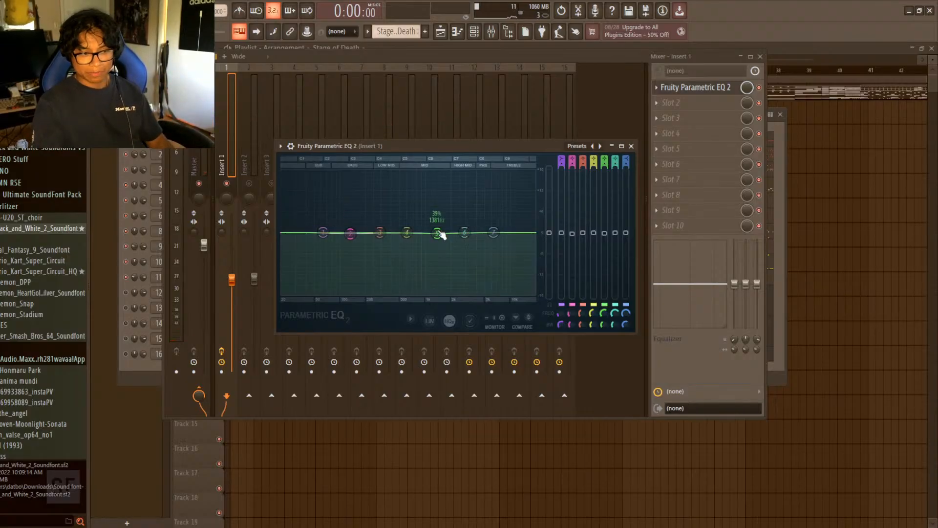
key(space)
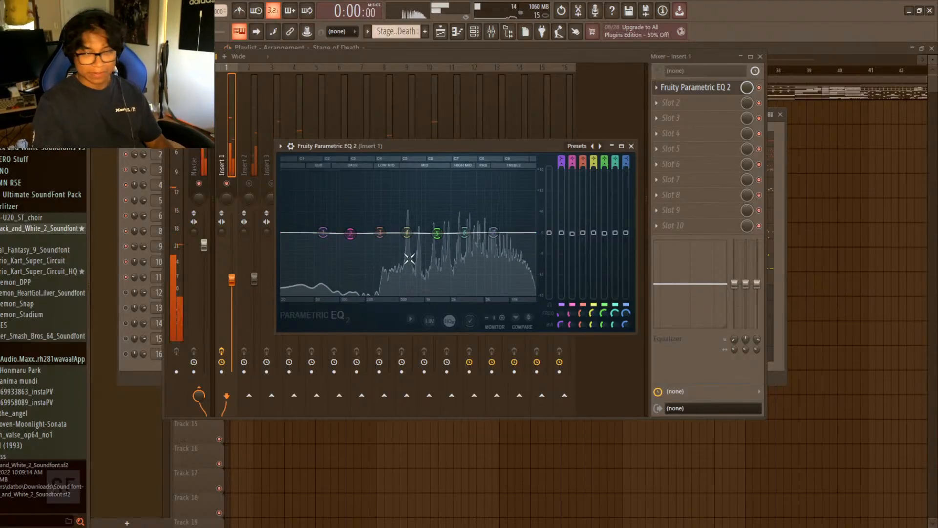
key(space)
mouse_move(350, 236)
mouse_down()
mouse_move(352, 220)
mouse_move(349, 231)
mouse_up()
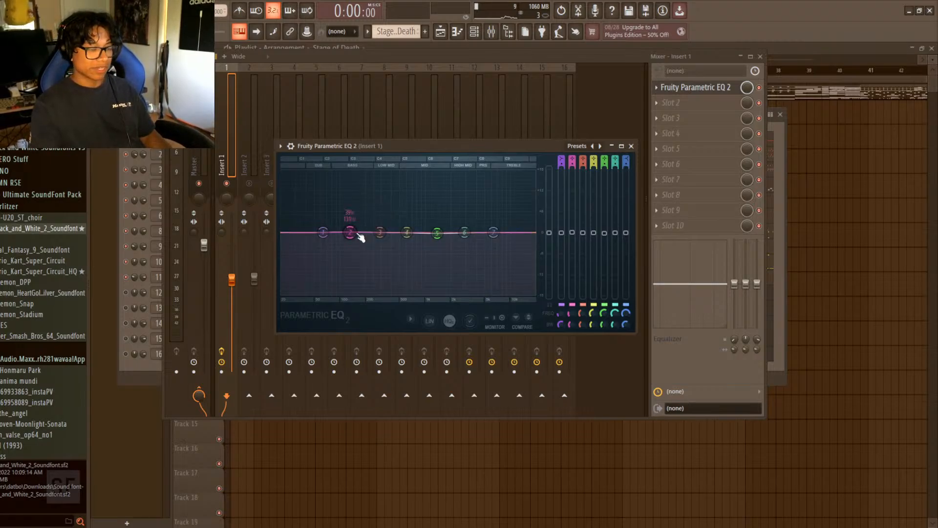
key(space)
mouse_move(356, 234)
mouse_down()
mouse_move(356, 224)
mouse_move(447, 204)
mouse_move(508, 238)
mouse_move(485, 249)
mouse_move(353, 236)
mouse_up()
key(space)
key(space)
key(space)
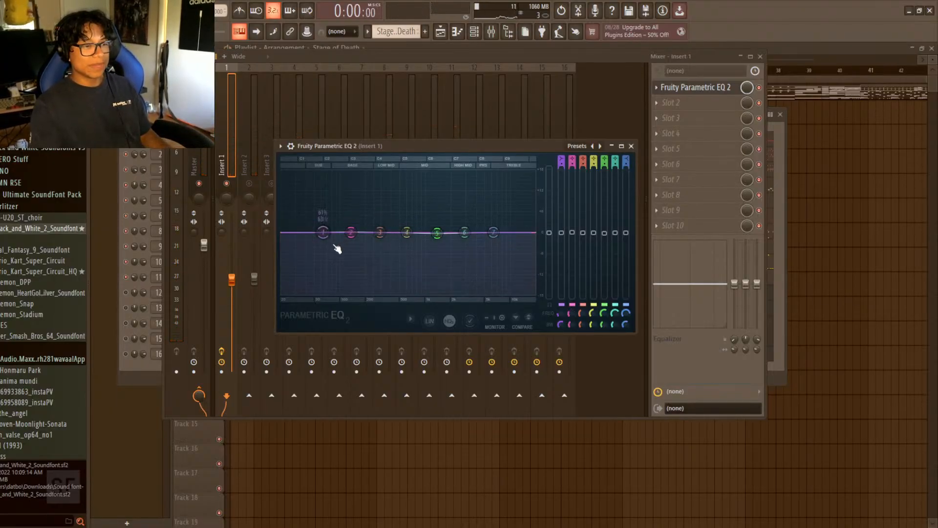
- Try a maximum, narrowed sub boost on EQ band 2 with a deep high cut on band 7 during playback, and return both to flat
key(space)
drag(348, 231, 318, 172)
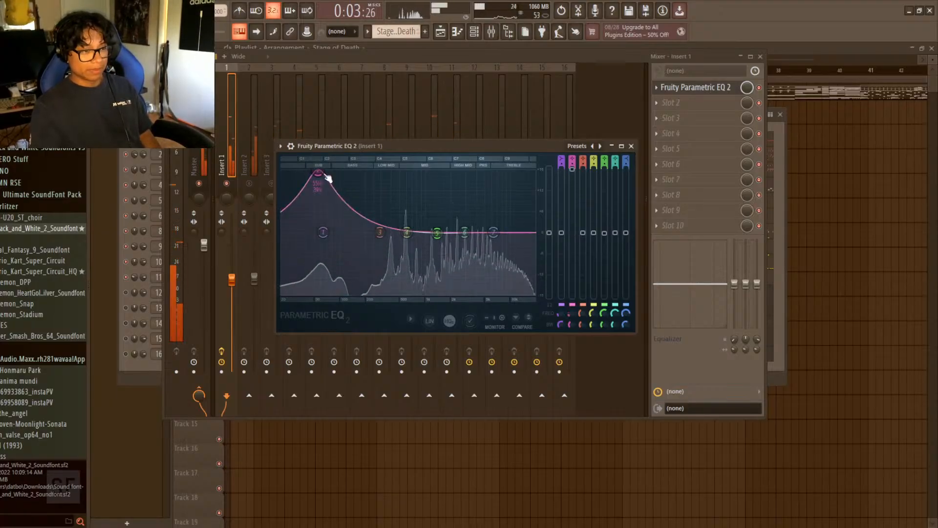
scroll(325, 177, down, 4)
drag(493, 234, 390, 292)
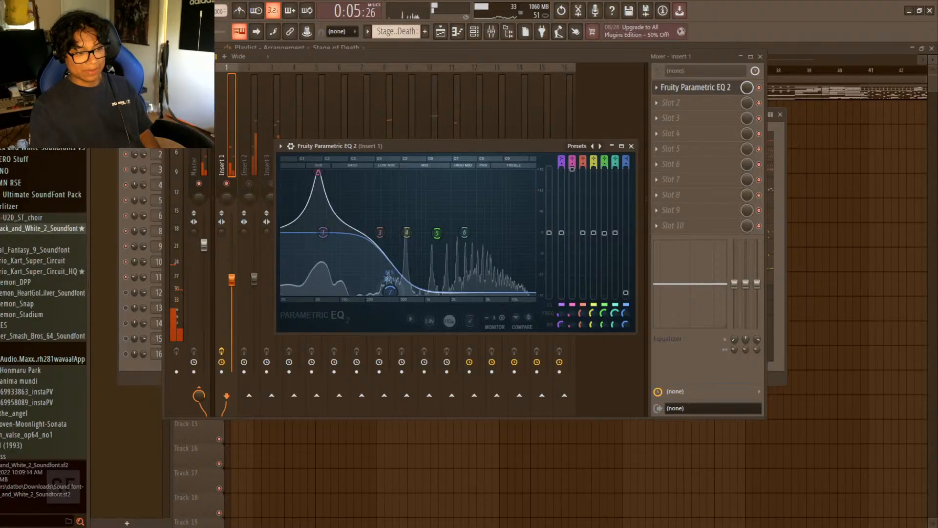
drag(318, 172, 351, 232)
drag(402, 274, 497, 242)
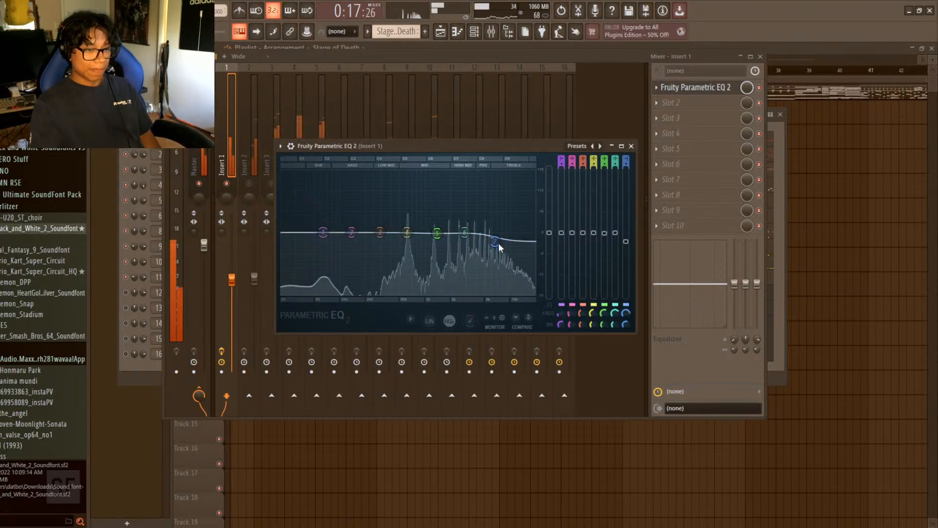
key(ctrl+z)
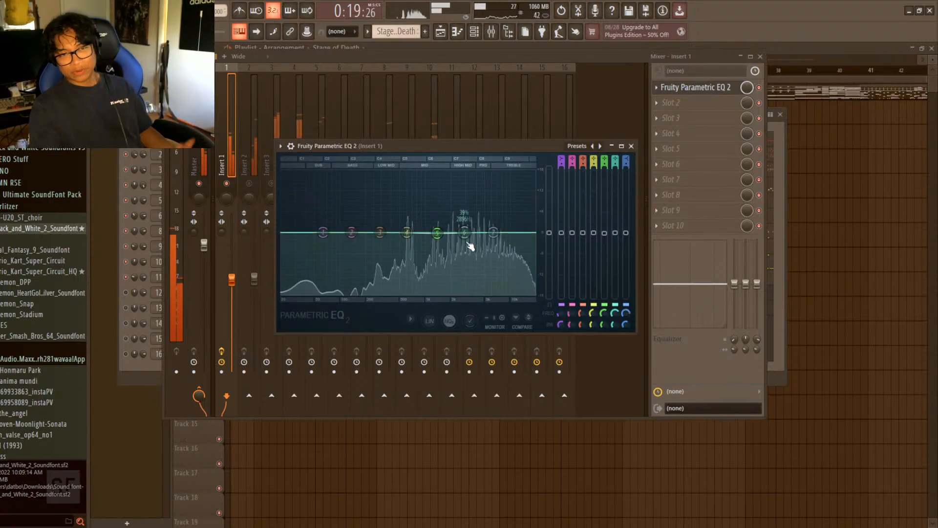
key(space)
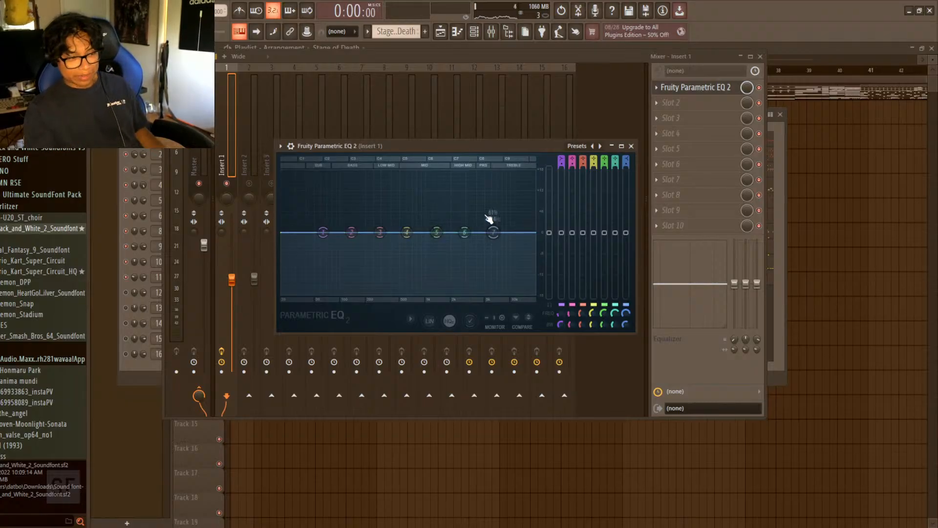
- Boost EQ band 6 at about 4058 Hz with a 24% bandwidth and dip band 2 slightly during playback
key(space)
drag(464, 232, 478, 220)
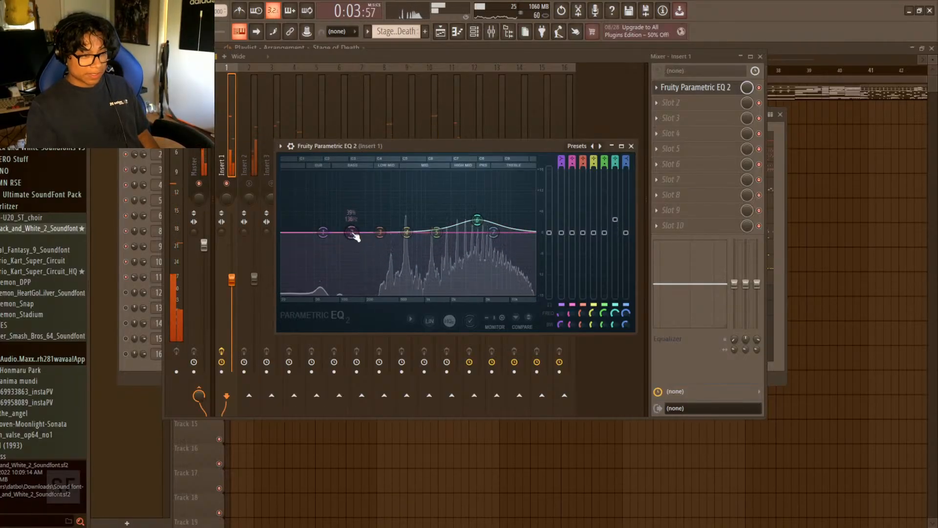
drag(353, 234, 354, 236)
scroll(480, 219, down, 5)
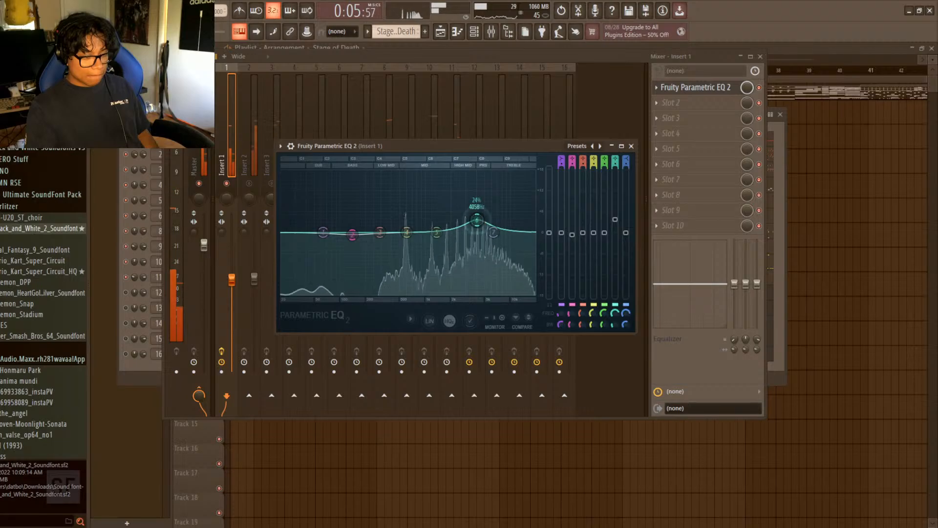
- Sweep the boosted EQ band 6 through the mids and high mids during playback and narrow its bandwidth to 14%
mouse_move(477, 220)
mouse_down()
mouse_move(438, 217)
mouse_move(501, 218)
mouse_move(405, 215)
mouse_move(466, 211)
mouse_up()
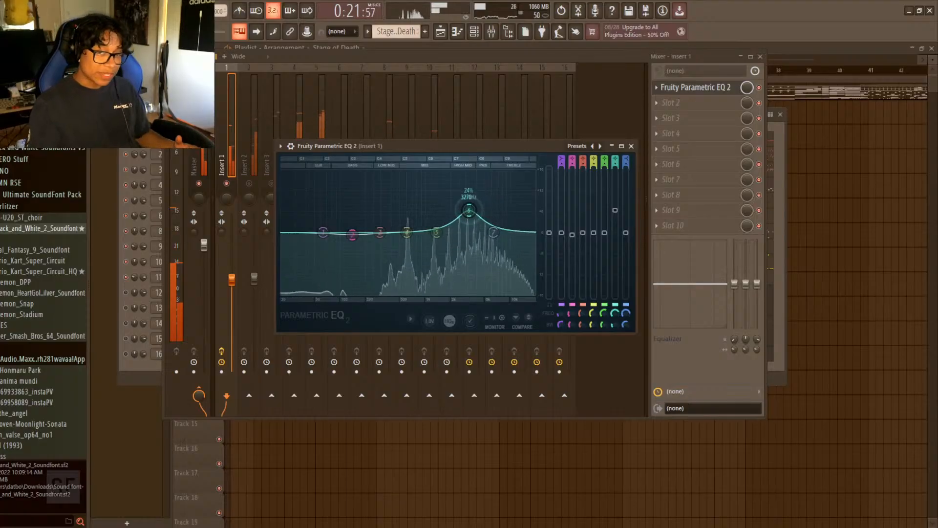
drag(424, 208, 460, 212)
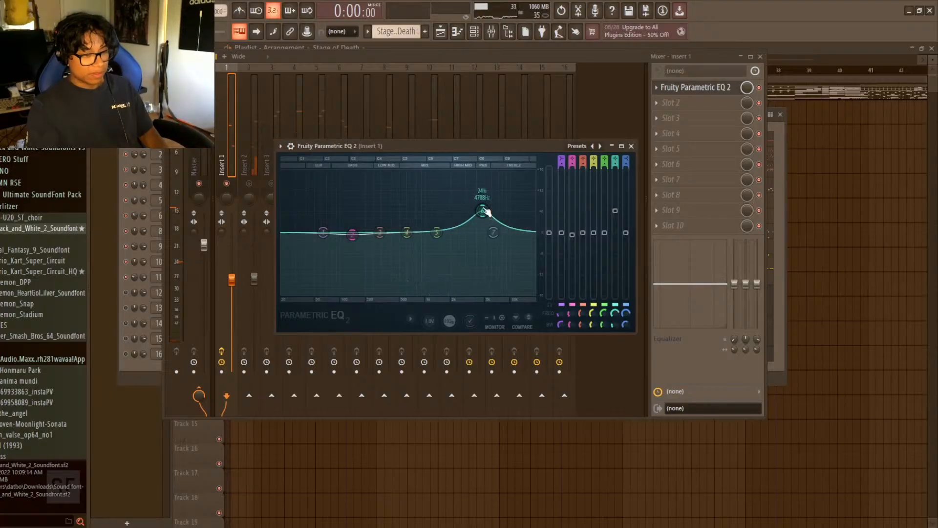
key(space)
mouse_move(484, 215)
mouse_down()
mouse_move(496, 215)
mouse_move(473, 217)
mouse_up()
key(space)
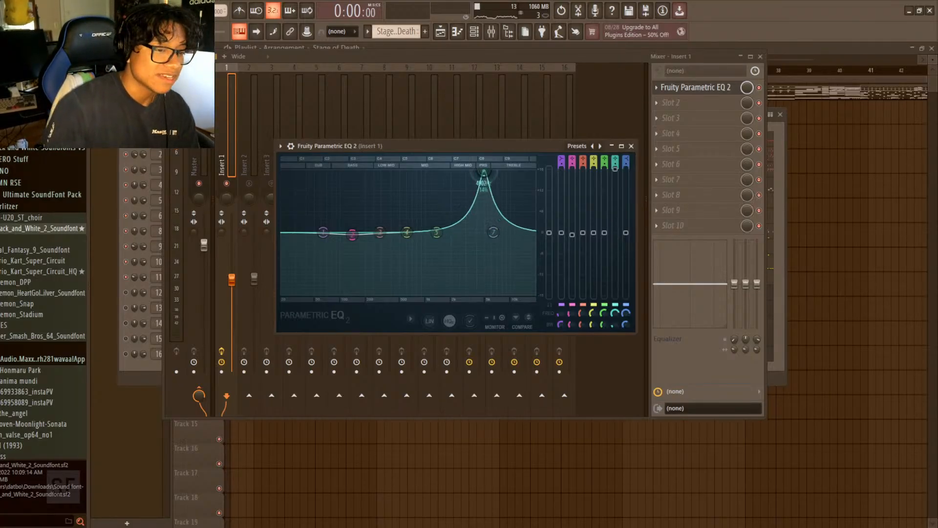
- Try a mid boost on EQ band 5 and undo it, and lower band 6 to a moderate boost, checking it in playback
drag(436, 232, 423, 193)
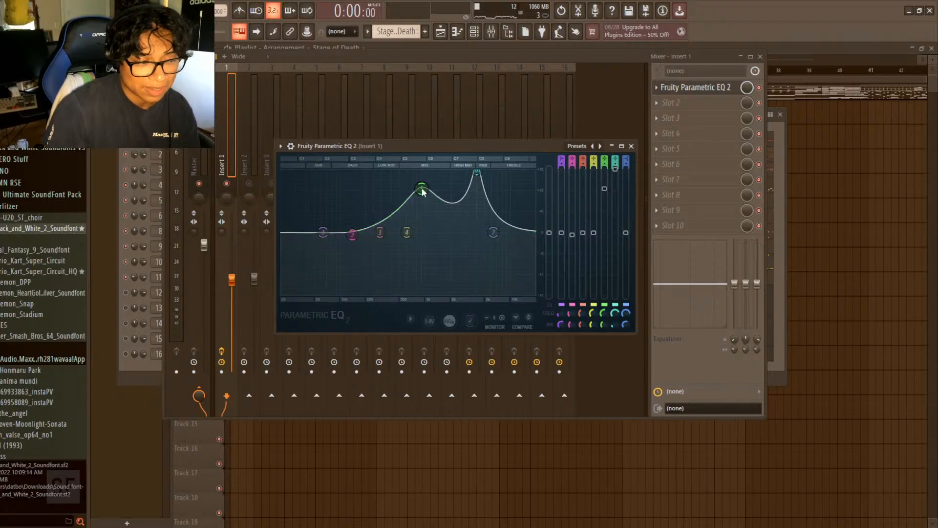
key(ctrl+z)
drag(478, 176, 474, 217)
key(space)
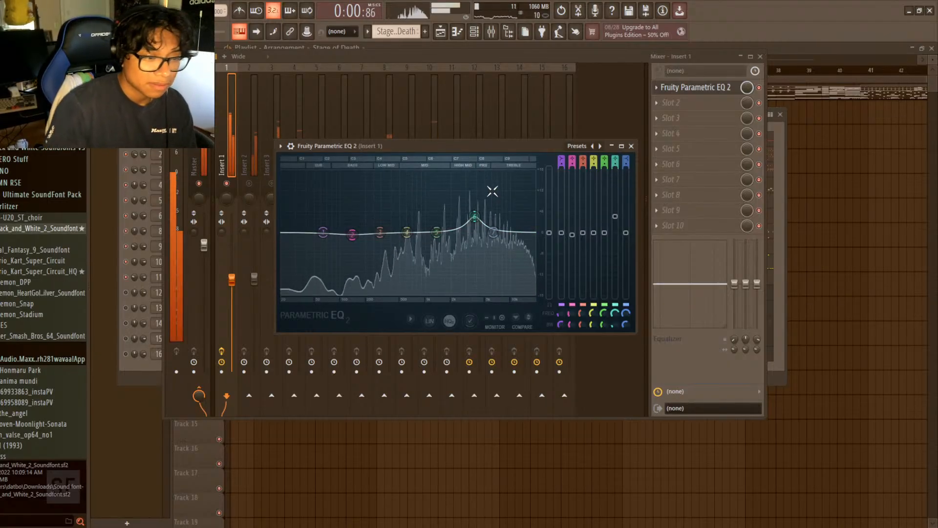
key(space)
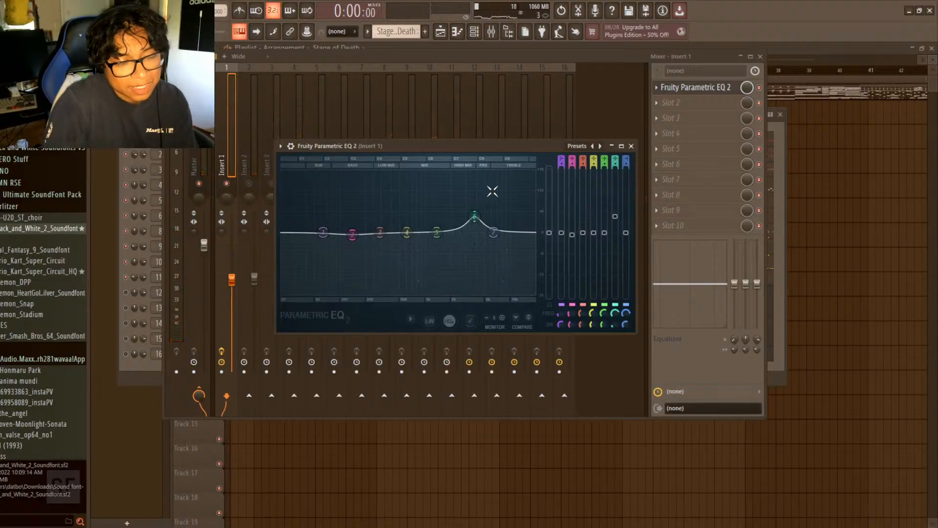
- Shift EQ band 6 to a slight boost in the treble range during playback and return band 2 to about flat
mouse_move(474, 217)
mouse_down()
mouse_move(475, 188)
mouse_move(477, 199)
mouse_up()
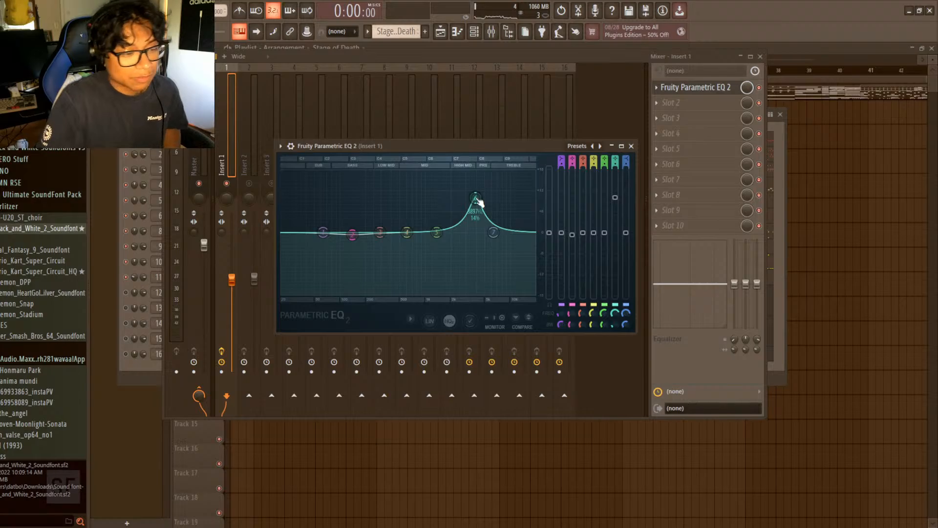
key(space)
drag(476, 199, 505, 218)
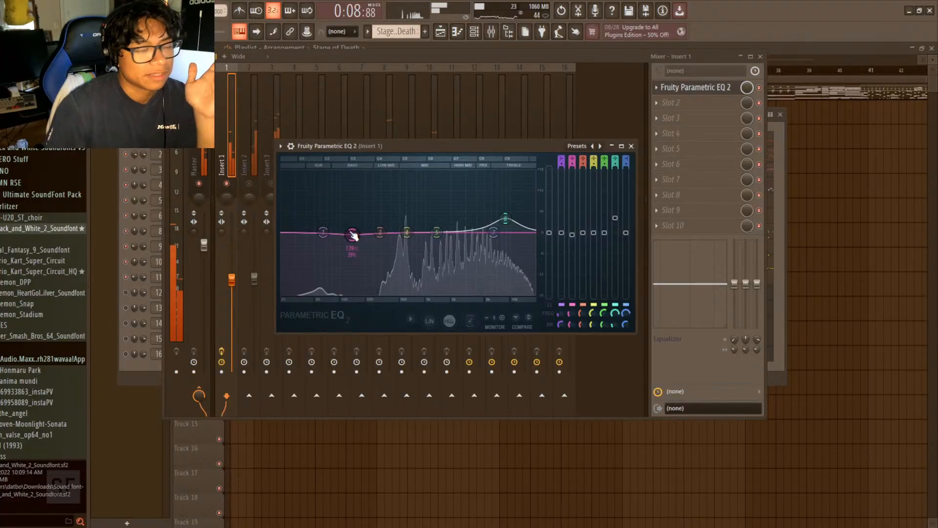
key(space)
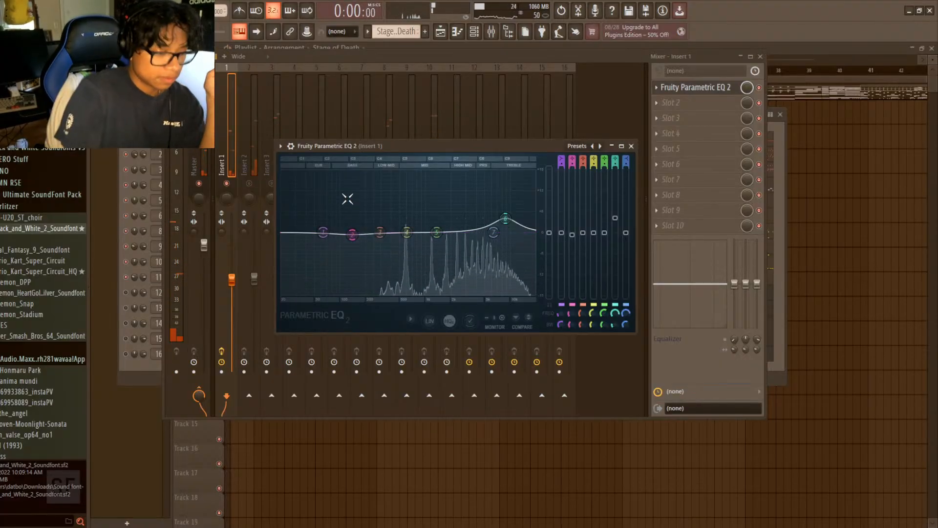
mouse_move(352, 234)
mouse_down()
mouse_move(349, 244)
mouse_move(329, 178)
mouse_move(347, 172)
mouse_move(321, 179)
mouse_move(344, 175)
mouse_move(336, 173)
mouse_move(329, 177)
mouse_move(341, 174)
mouse_move(350, 232)
mouse_up()
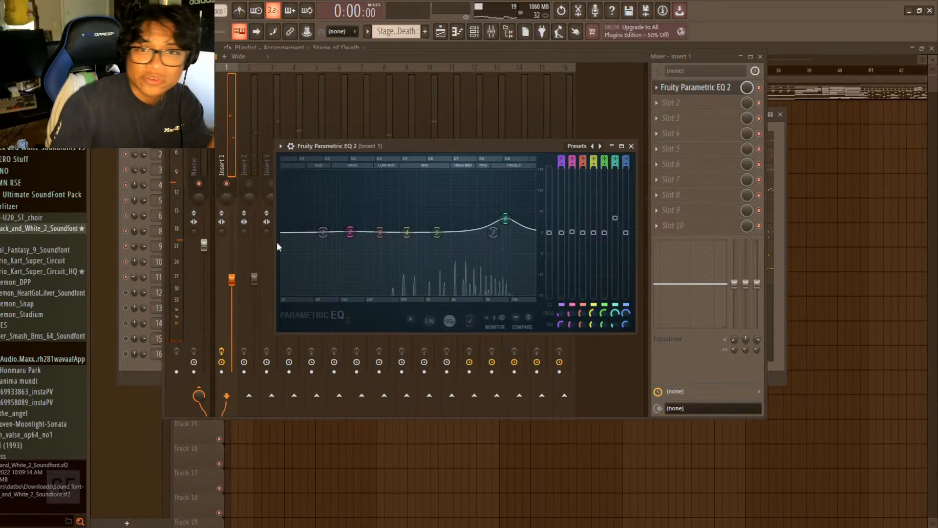
- Apply a low cut with EQ band 1, adjusting its cutoff during playback to the boundary between bass and low mids
drag(323, 231, 389, 293)
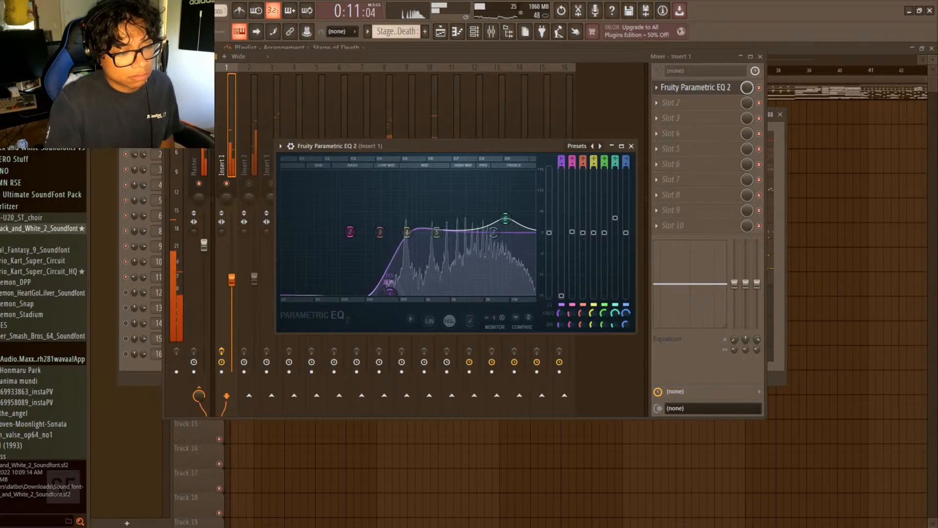
key(space)
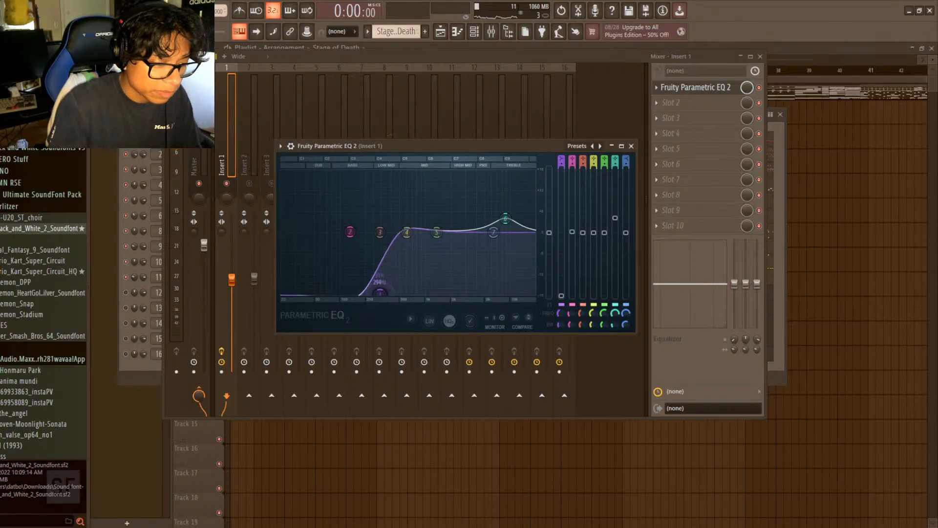
drag(369, 293, 364, 292)
key(space)
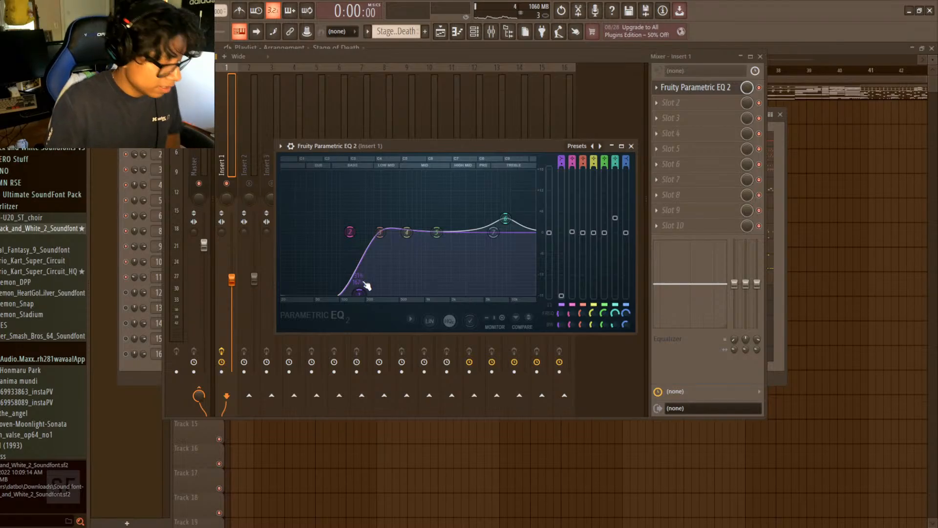
key(space)
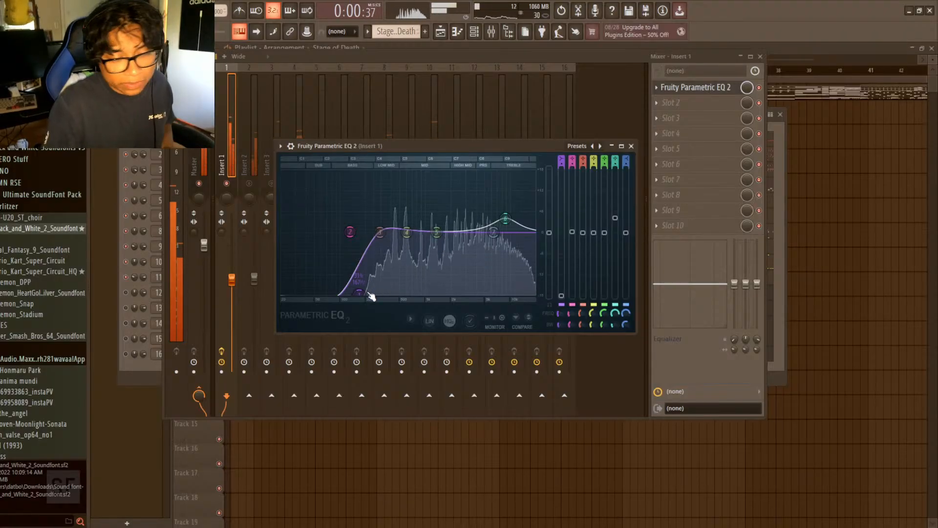
key(space)
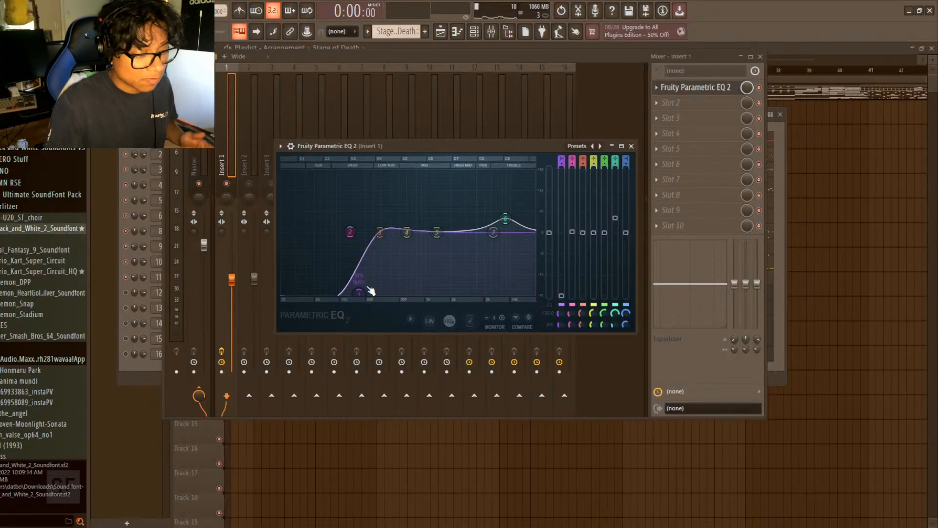
key(space)
mouse_move(361, 292)
mouse_down()
mouse_move(308, 293)
mouse_move(369, 294)
mouse_up()
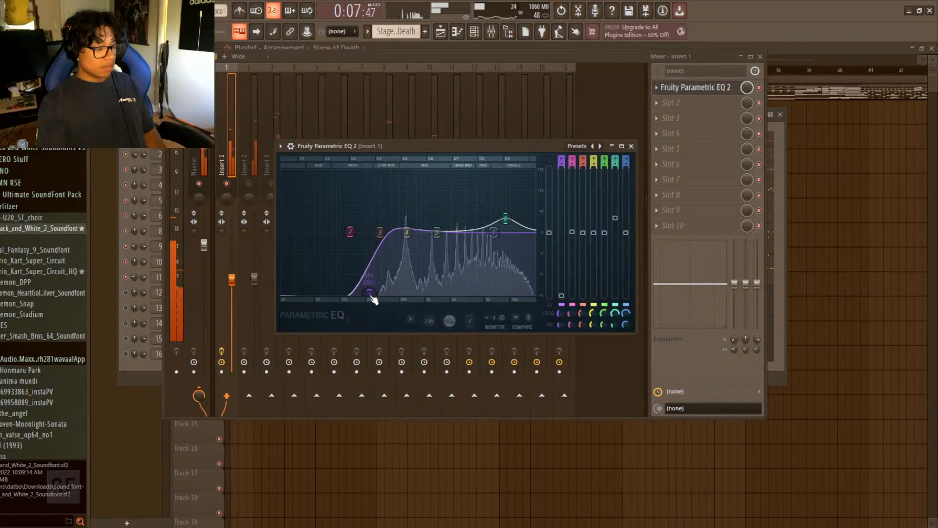
key(space)
- Move the mixer and EQ windows aside and open the piano roll of the first Black_and_White_2_Soundfont channel
drag(590, 55, 602, 186)
drag(553, 148, 622, 241)
click(392, 144)
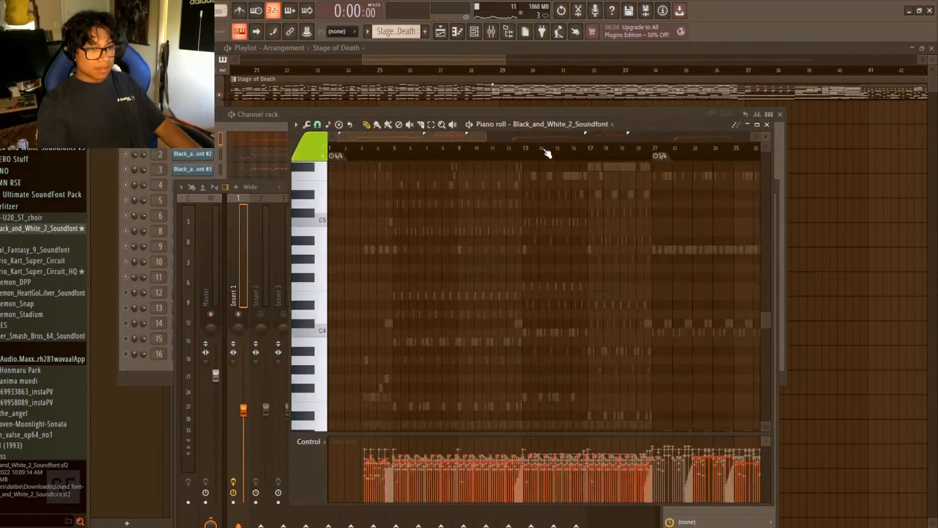
- Examine the first Black_and_White_2_Soundfont channel's notes in the piano roll while playing from around bar 25, and close the piano roll
scroll(562, 302, up, 5)
scroll(528, 196, down, 2)
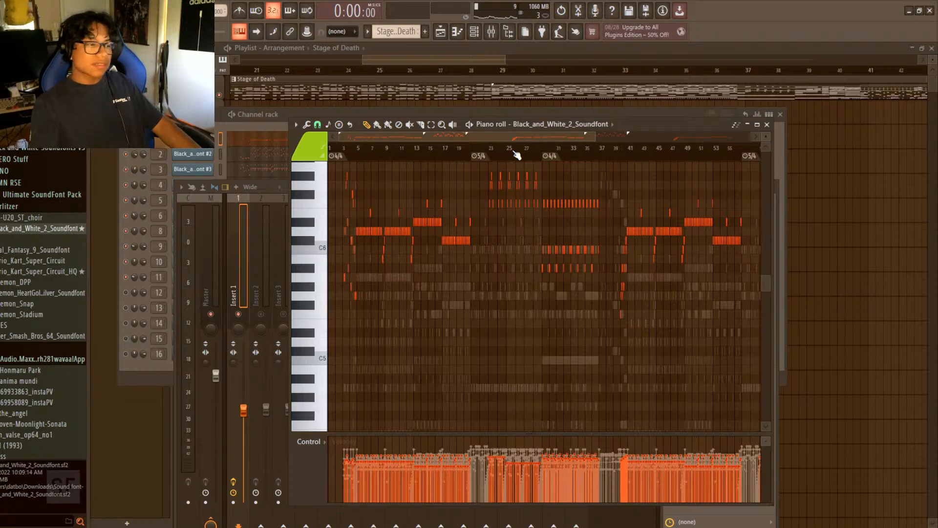
click(516, 156)
key(space)
scroll(545, 314, up, 5)
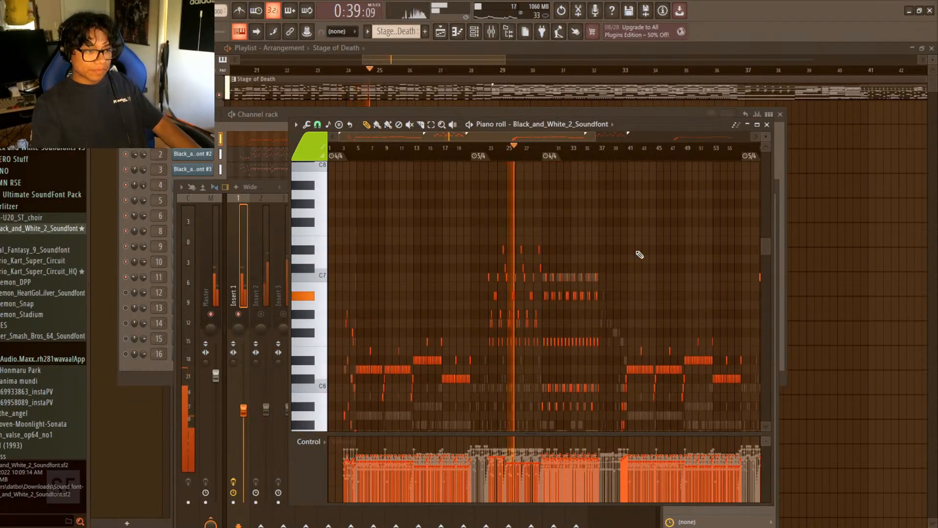
drag(649, 124, 607, 79)
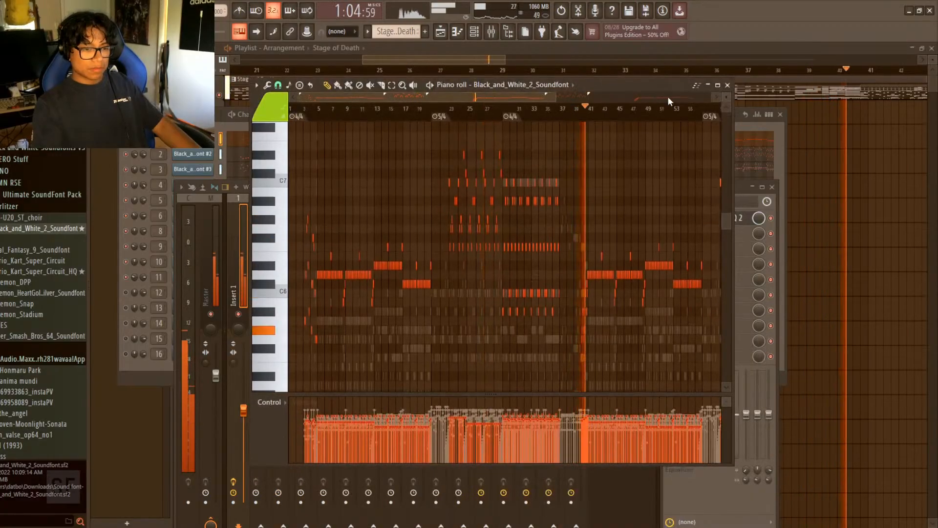
key(space)
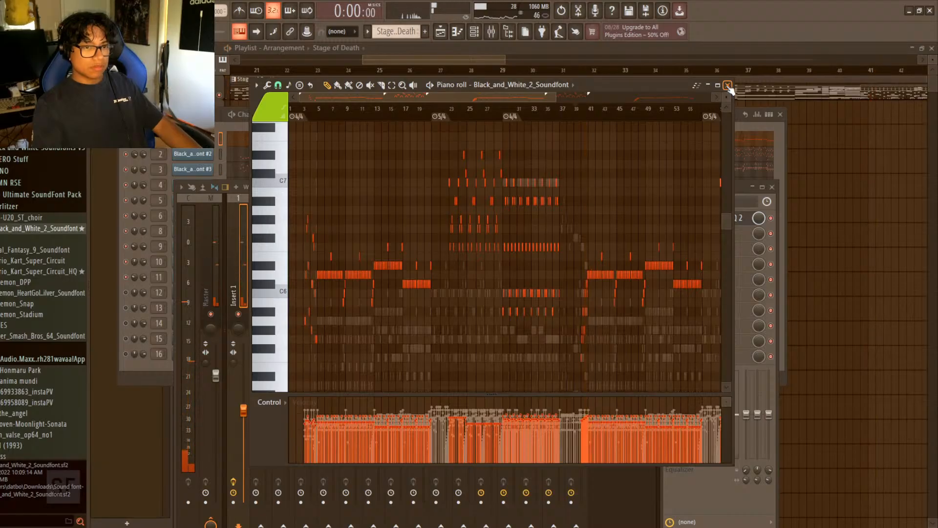
click(729, 86)
- Shift EQ band 6 on Insert 1 down to a slight boost in the presence range, check it in playback and close the EQ
drag(618, 248, 544, 219)
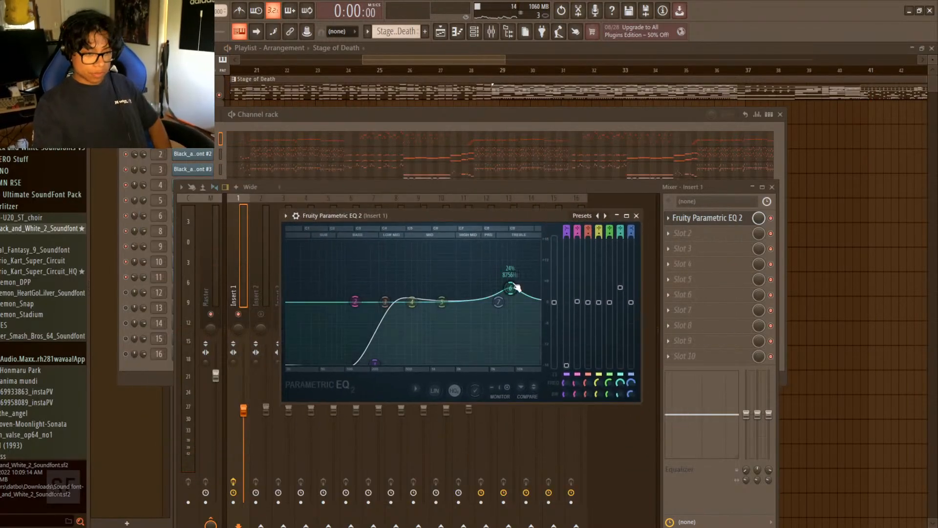
drag(512, 287, 515, 289)
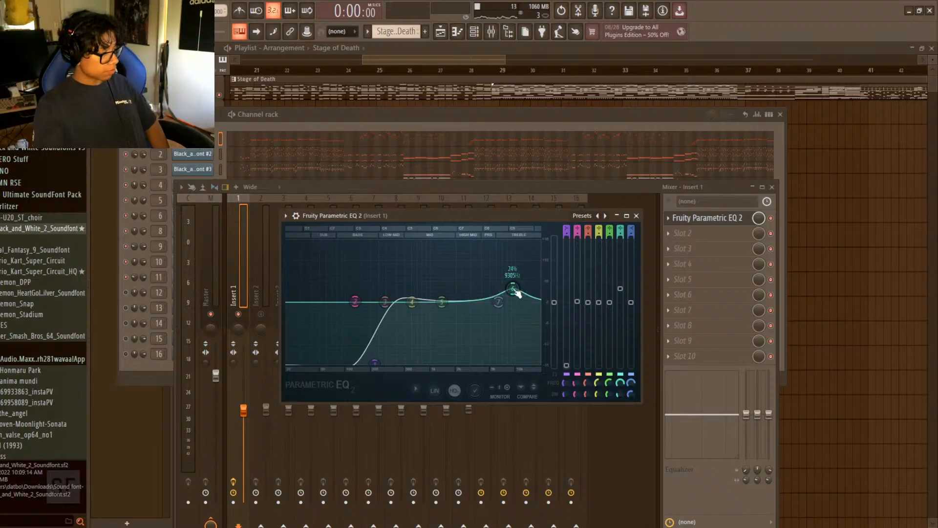
drag(513, 289, 487, 293)
key(space)
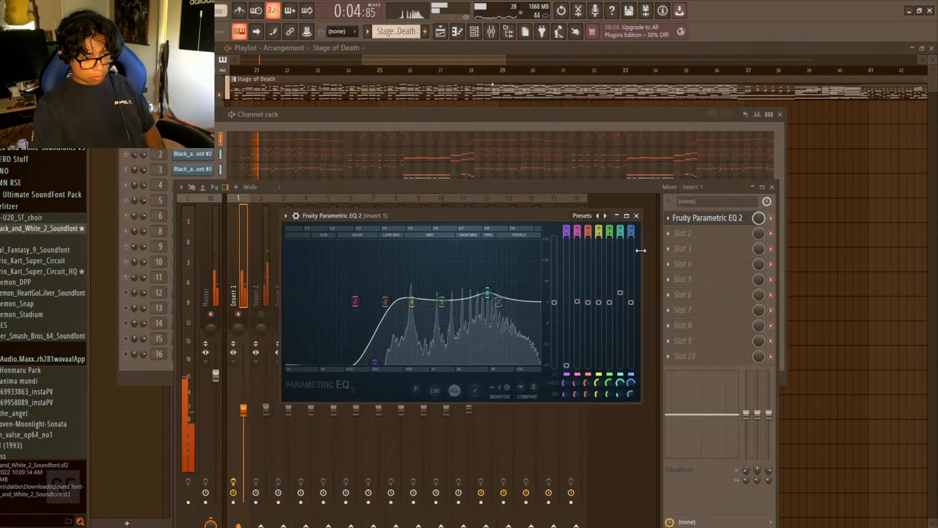
click(636, 216)
key(space)
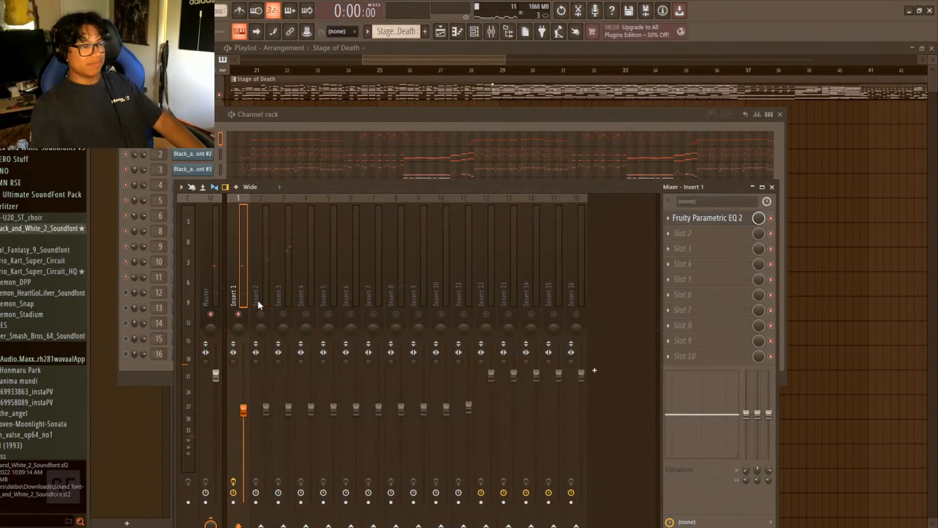
- Solo Insert 2, load Fruity Parametric EQ 2 into its first effect slot and start playback
right_click(261, 315)
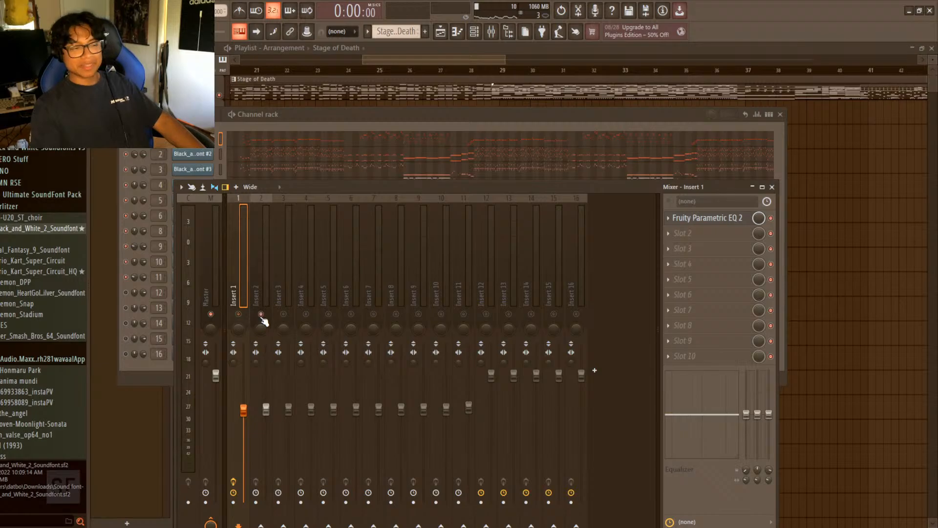
right_click(261, 314)
right_click(261, 315)
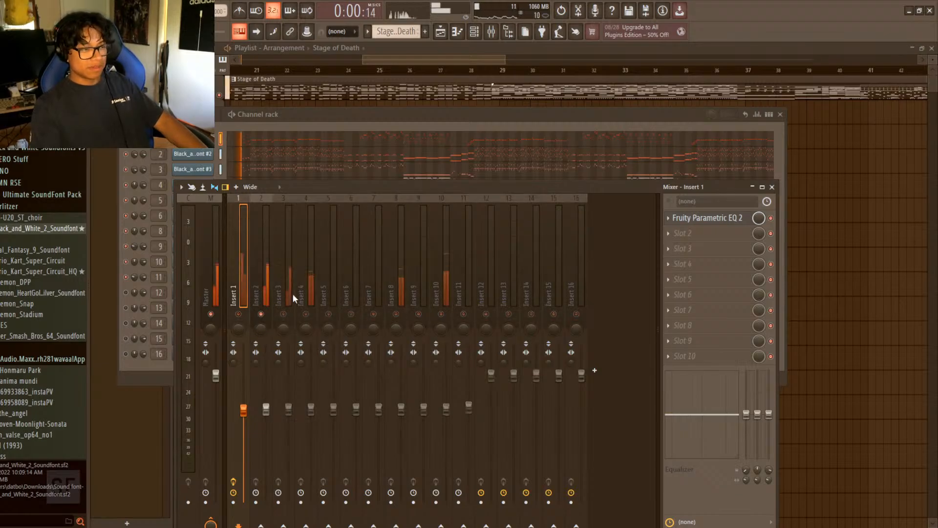
click(263, 396)
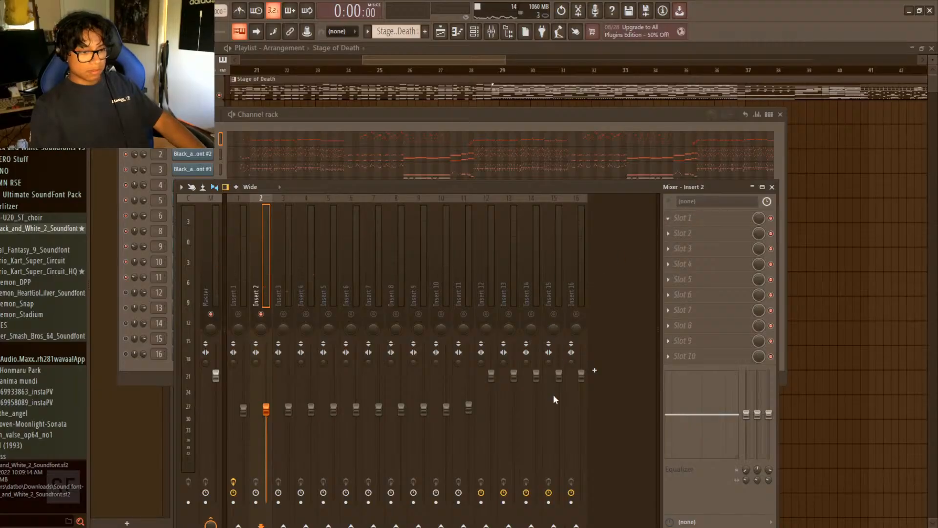
key(space)
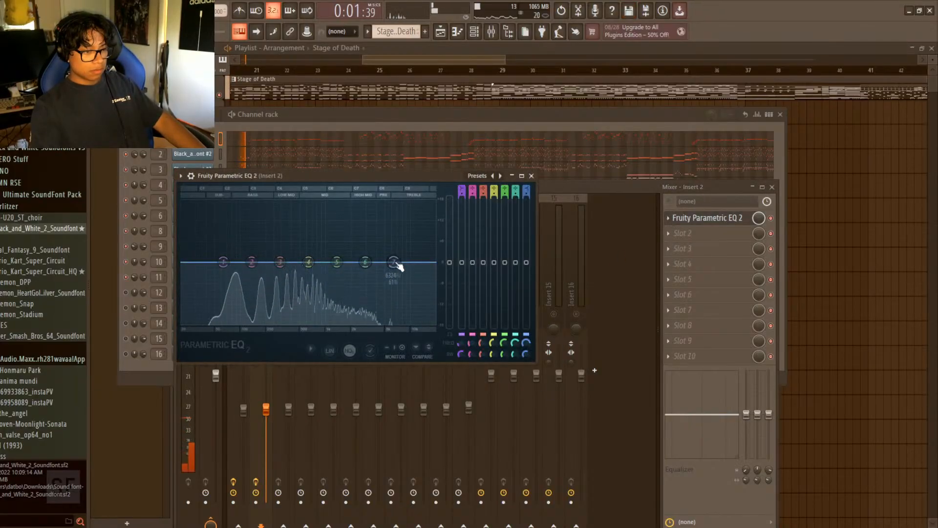
- Lower EQ band 7 on Insert 2 to cut the treble, and try a slight boost on band 2 and undo it
drag(397, 265, 373, 293)
mouse_move(253, 263)
mouse_down()
mouse_move(277, 237)
mouse_move(273, 249)
mouse_move(279, 237)
mouse_move(295, 243)
mouse_move(283, 239)
mouse_move(285, 253)
mouse_move(256, 253)
mouse_up()
key(ctrl+z)
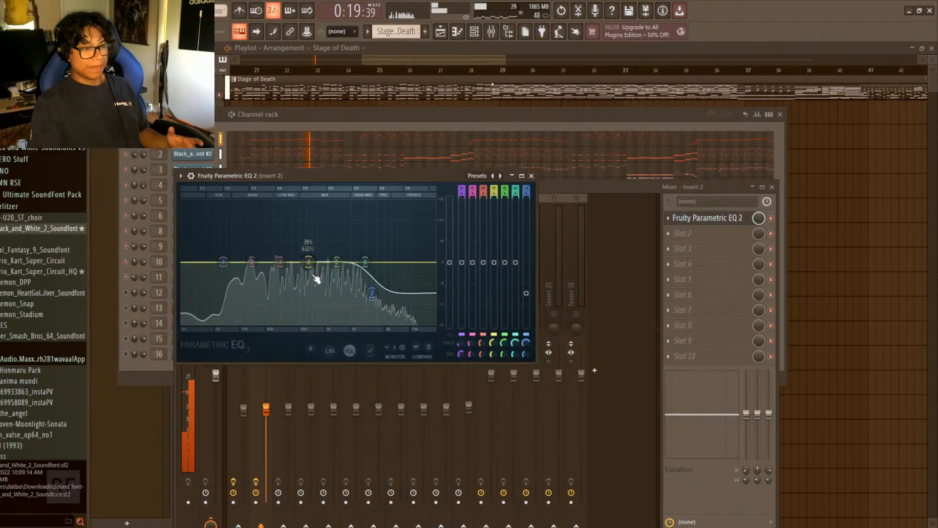
- Apply a narrow boost with EQ band 4 on Insert 2 at about 719 Hz and replay the song to check it
mouse_move(309, 263)
mouse_down()
mouse_move(317, 249)
mouse_move(305, 245)
mouse_up()
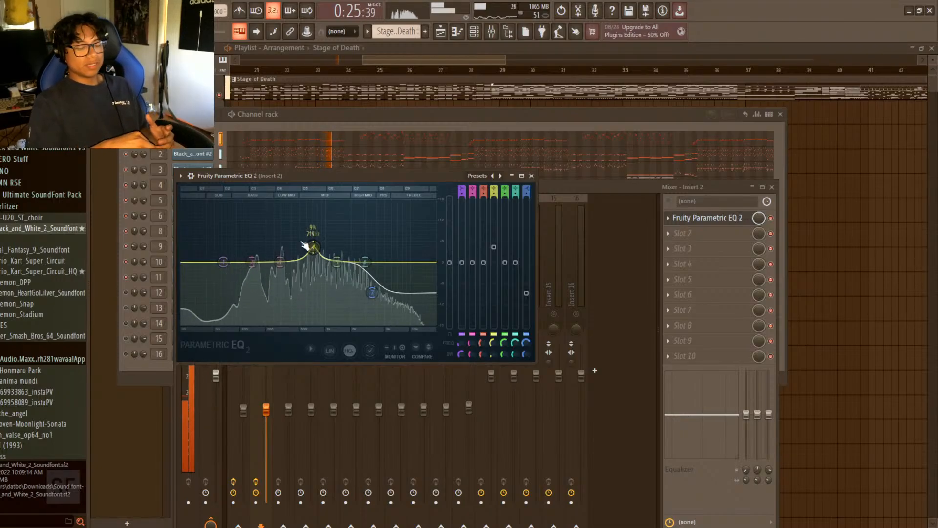
key(space)
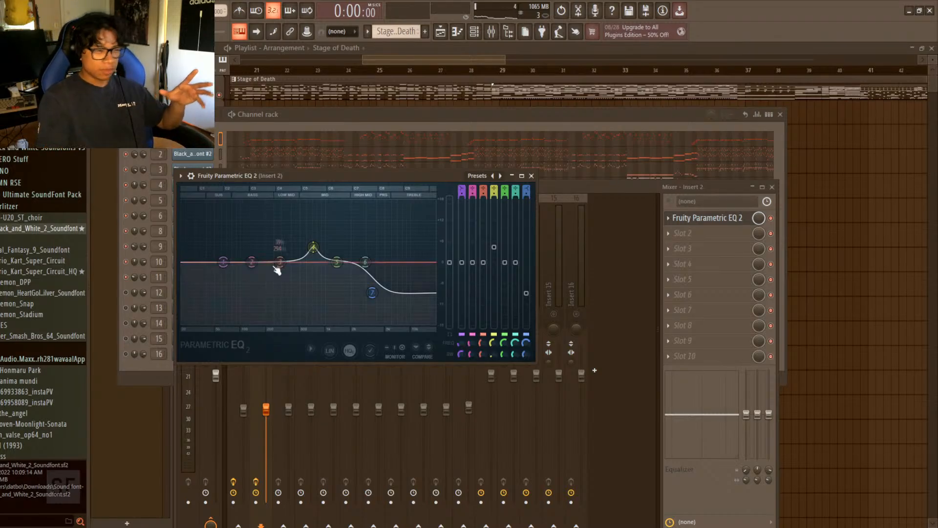
drag(453, 175, 468, 182)
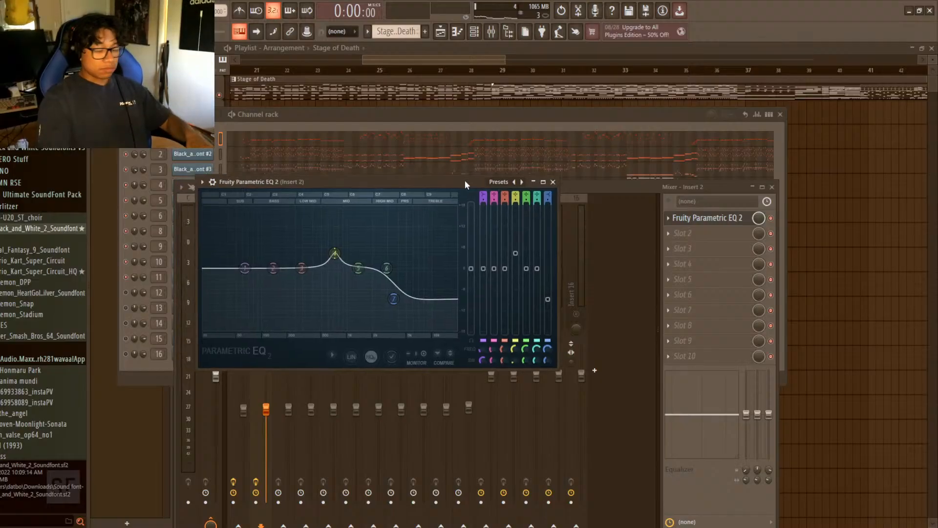
key(space)
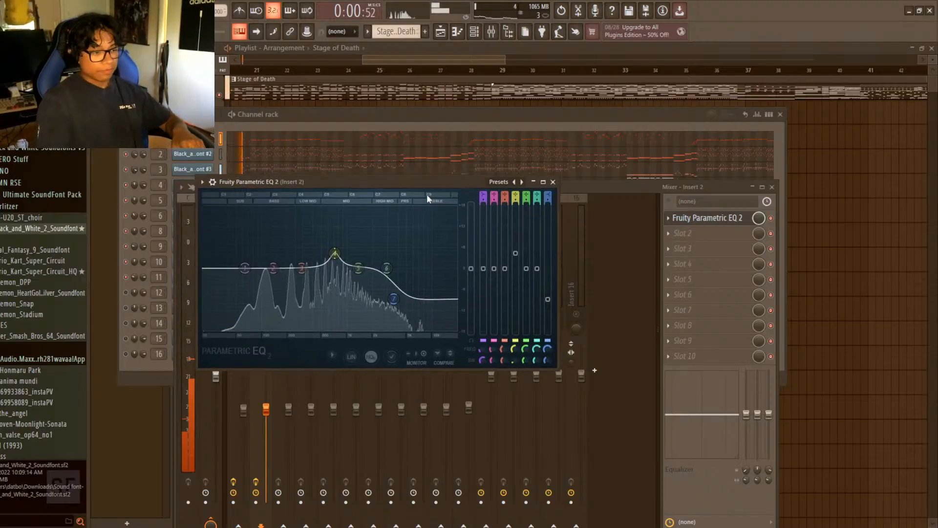
- Shift Insert 2's EQ band 4 boost to the upper mids and slightly boost band 3 in the low mids, checking in playback
drag(334, 253, 363, 251)
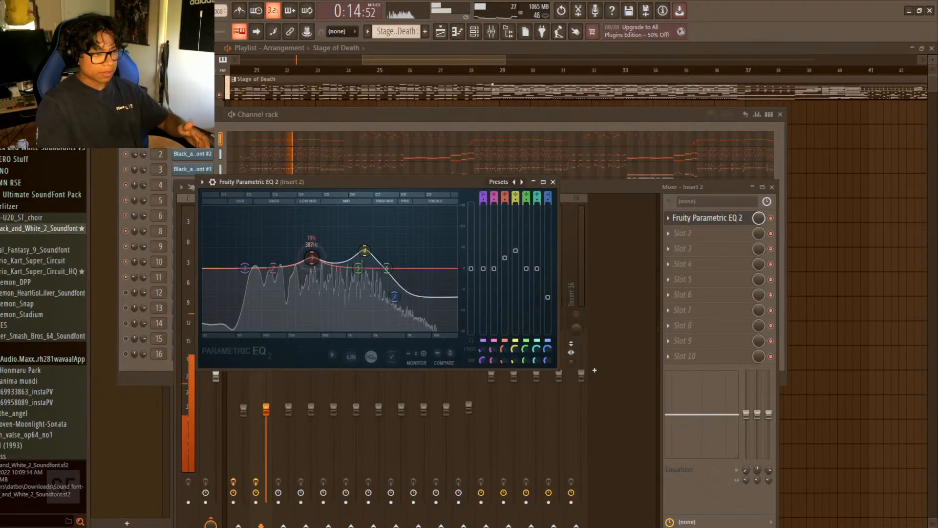
mouse_move(305, 252)
mouse_down()
mouse_move(325, 247)
mouse_move(289, 250)
mouse_move(321, 248)
mouse_move(304, 248)
mouse_move(318, 252)
mouse_move(306, 256)
mouse_up()
key(space)
scroll(306, 255, down, 3)
key(space)
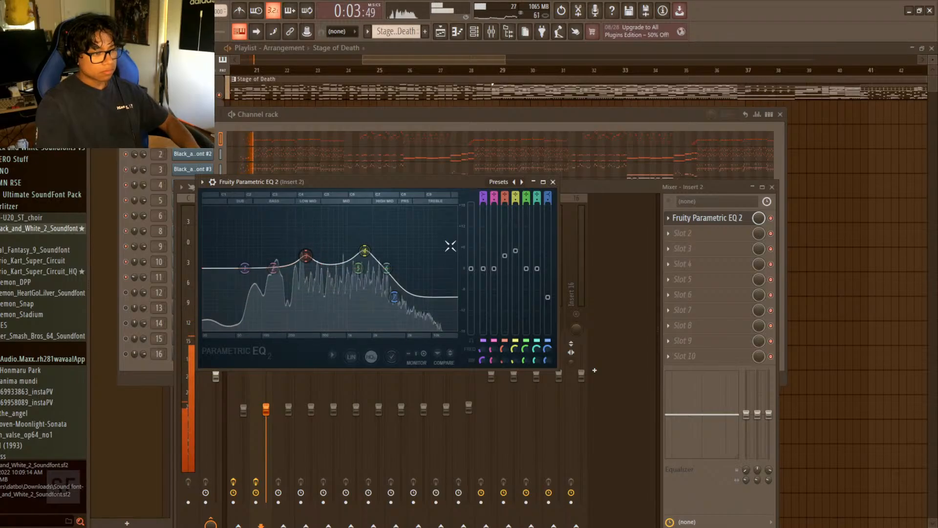
key(space)
key(space)
key(space)
click(553, 182)
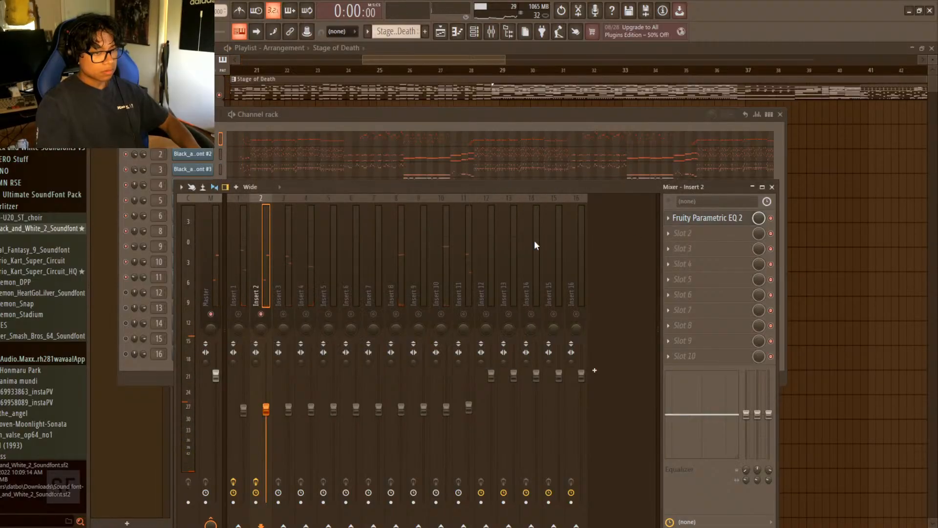
- Solo Insert 3 in the mixer, load Fruity Parametric EQ 2 into its first effect slot and start playback
click(771, 188)
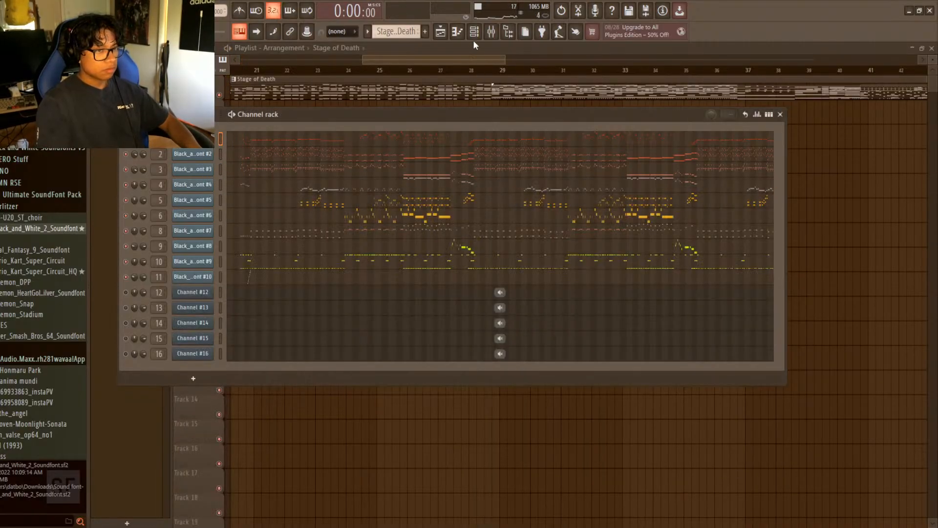
click(490, 32)
click(284, 315)
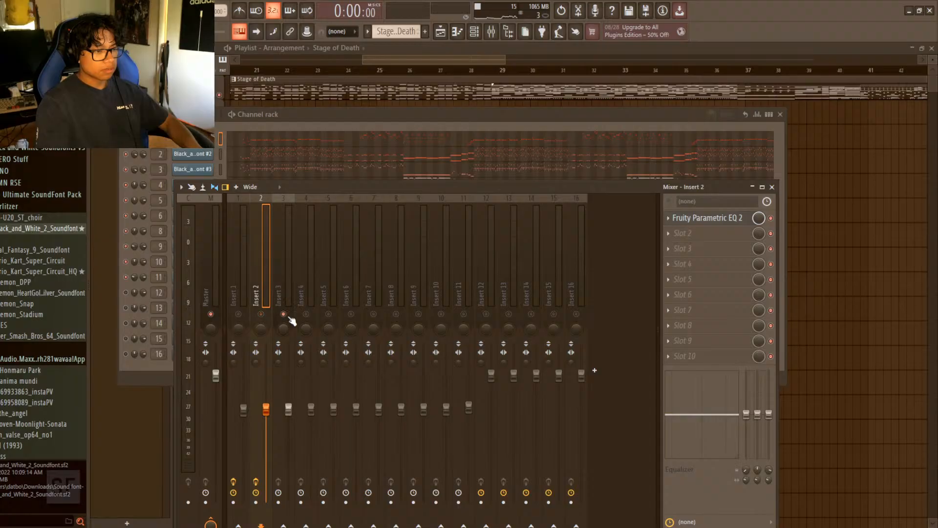
click(290, 412)
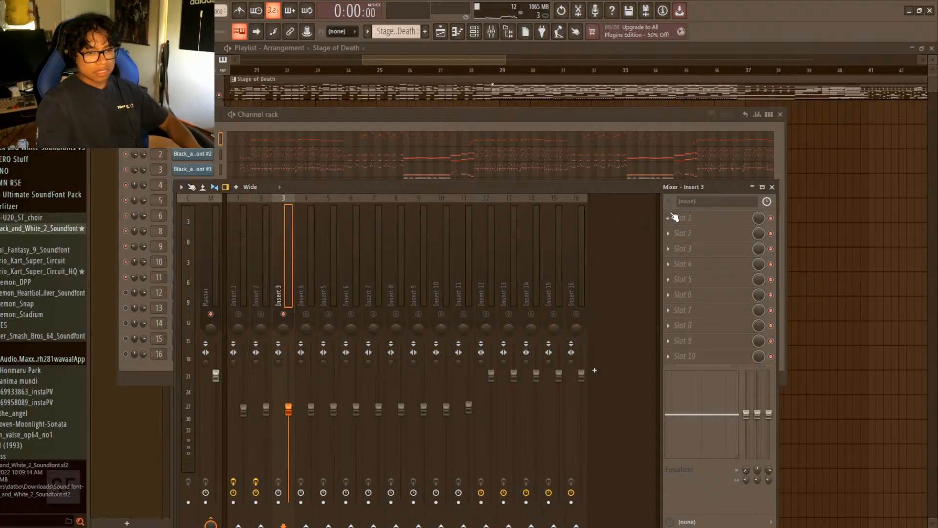
key(space)
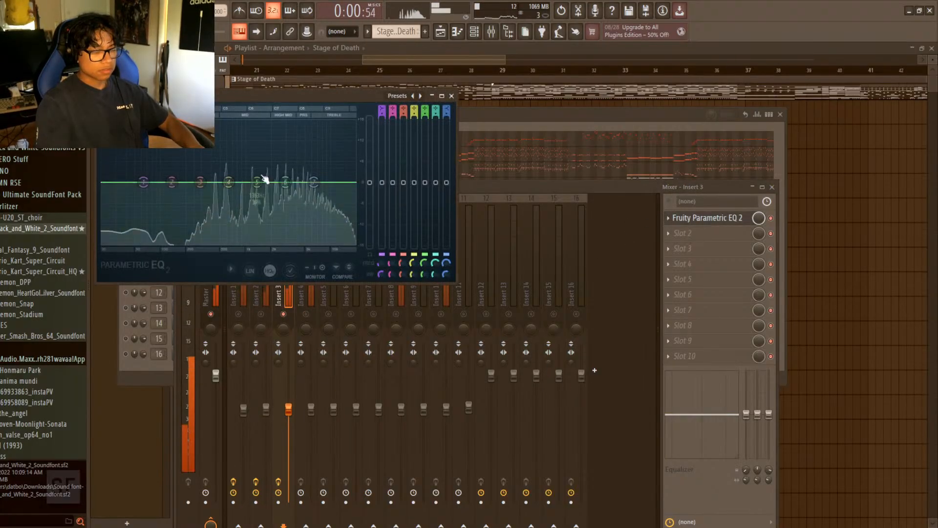
- Cut the low bass on Insert 3 with EQ band 1, checking it in playback, and close the EQ
drag(145, 183, 159, 229)
key(space)
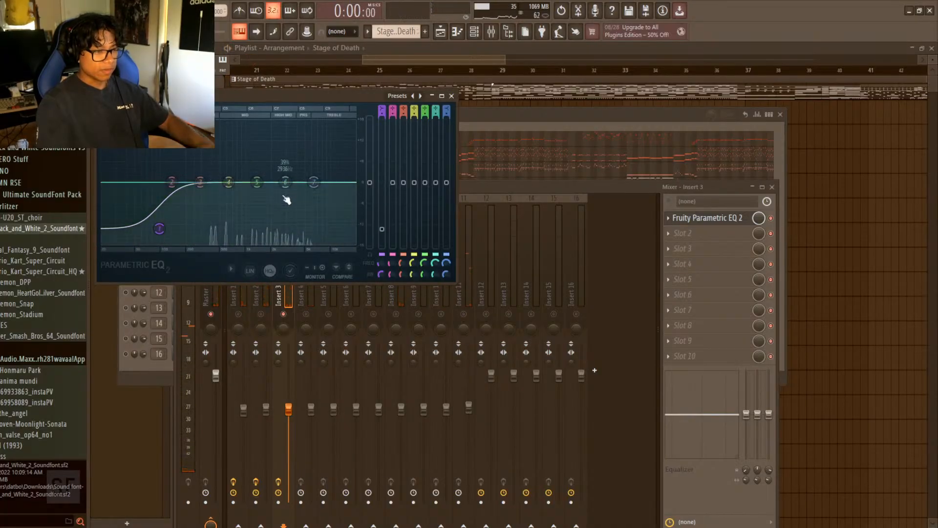
drag(314, 93, 418, 201)
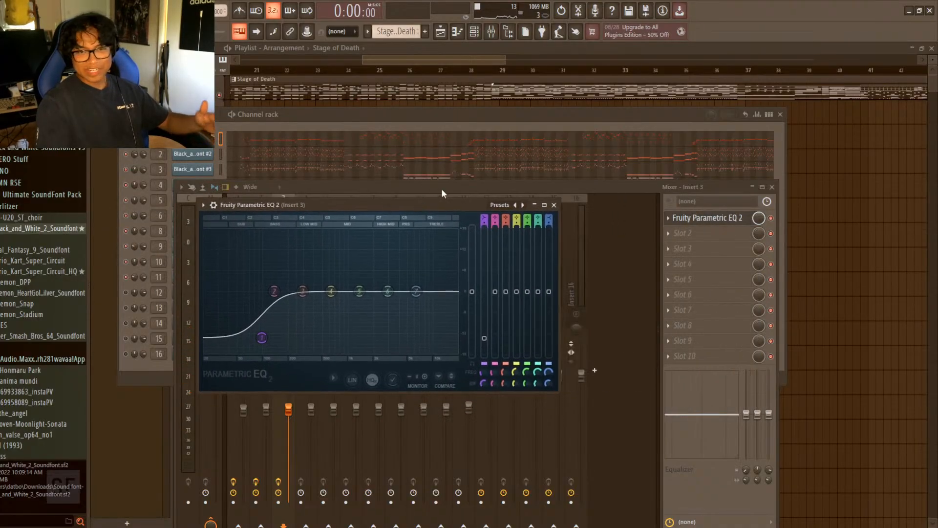
click(554, 206)
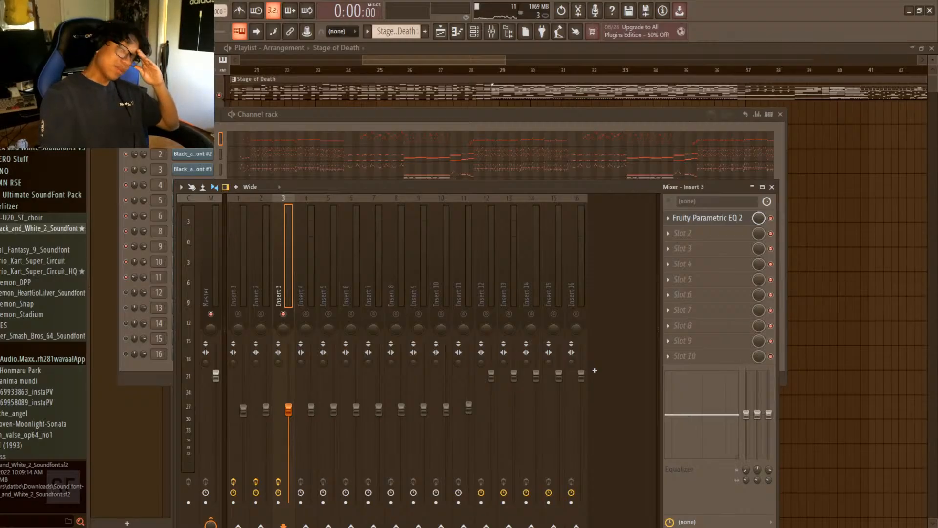
- Solo the third soundfont channel in the channel rack and listen to it from the song's start
click(131, 177)
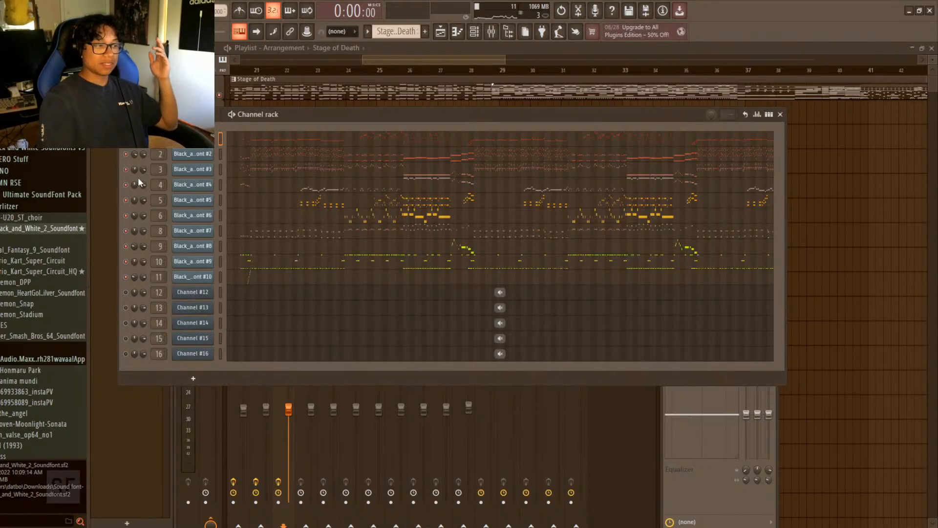
key(ctrl+3)
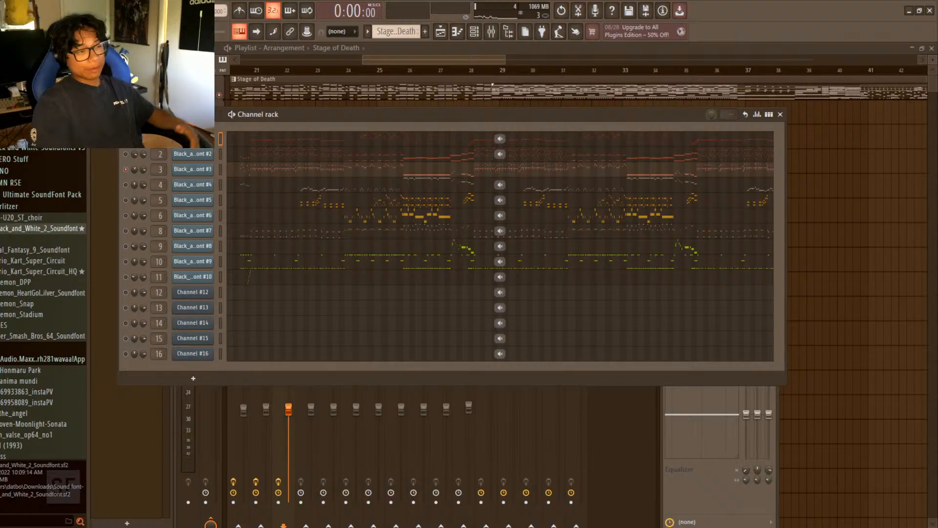
key(space)
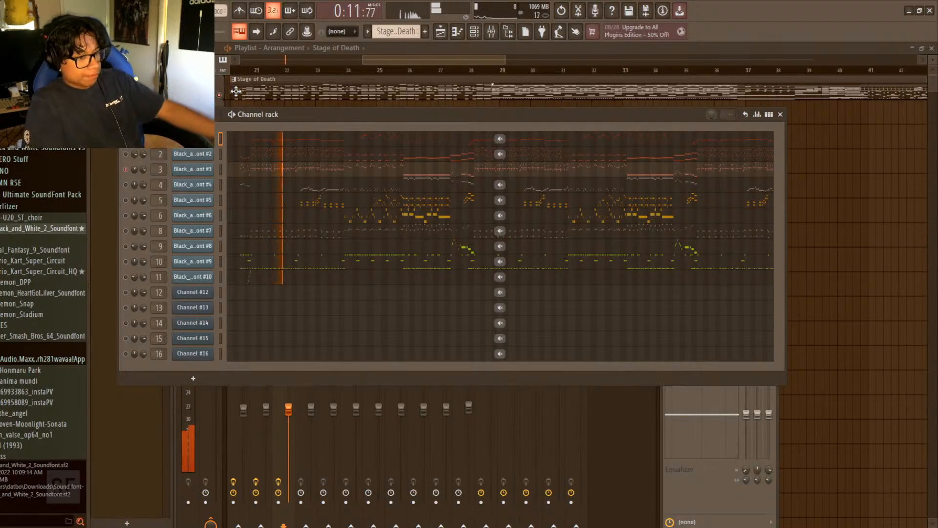
key(space)
- Unmute the first, second and fourth soundfont channels alongside the third in the channel rack, listening to them together
click(127, 154)
click(127, 139)
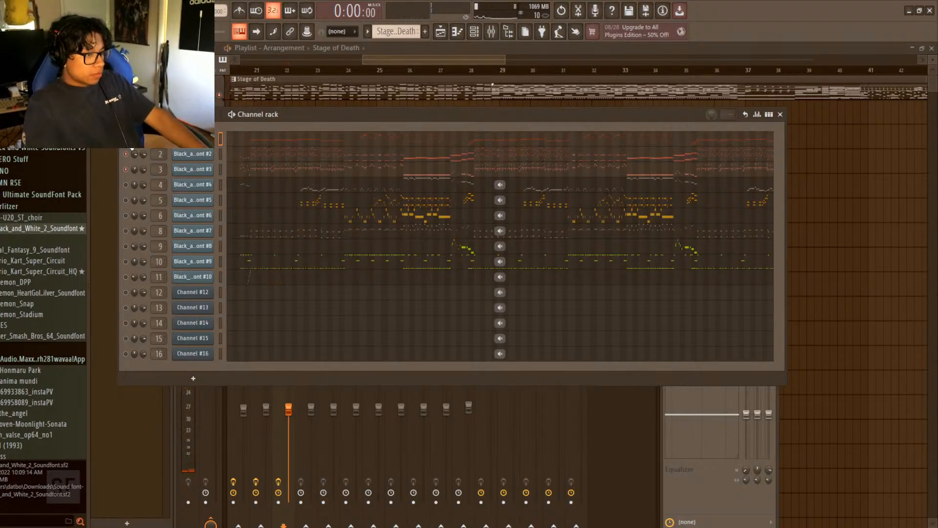
key(space)
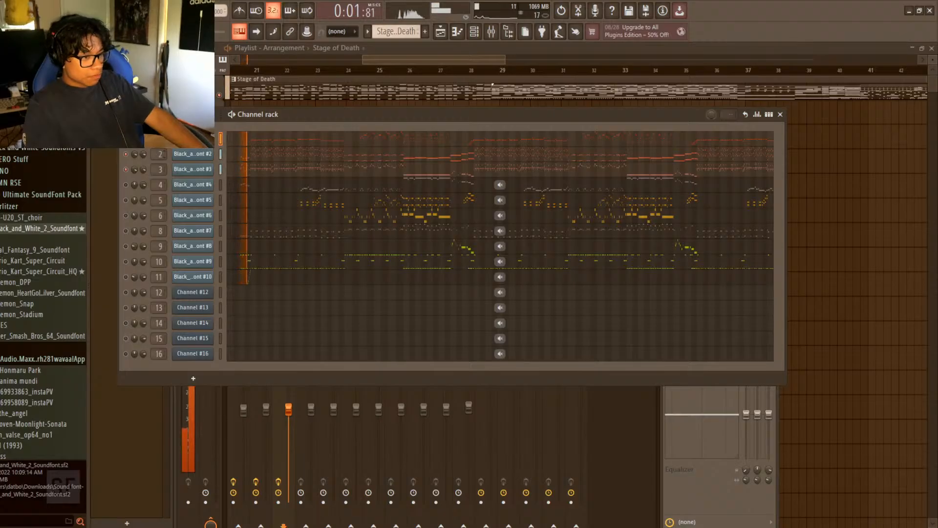
click(126, 185)
key(space)
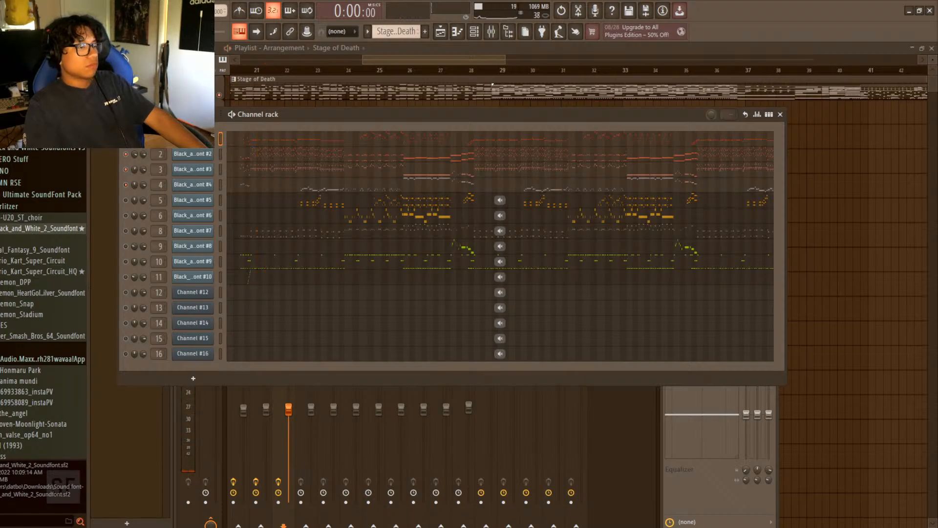
- Solo Insert 4 in the mixer, play from the song's start, and unmute all the channels in the channel rack
click(489, 32)
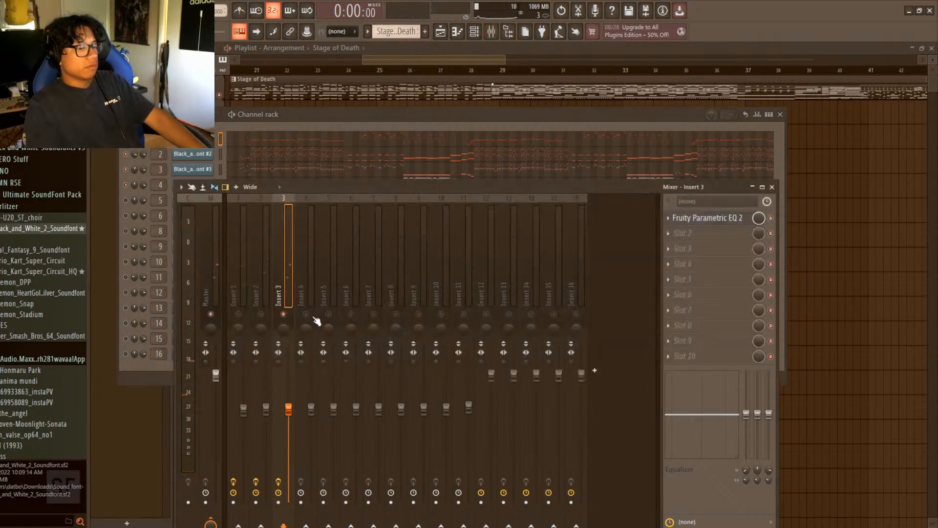
key(space)
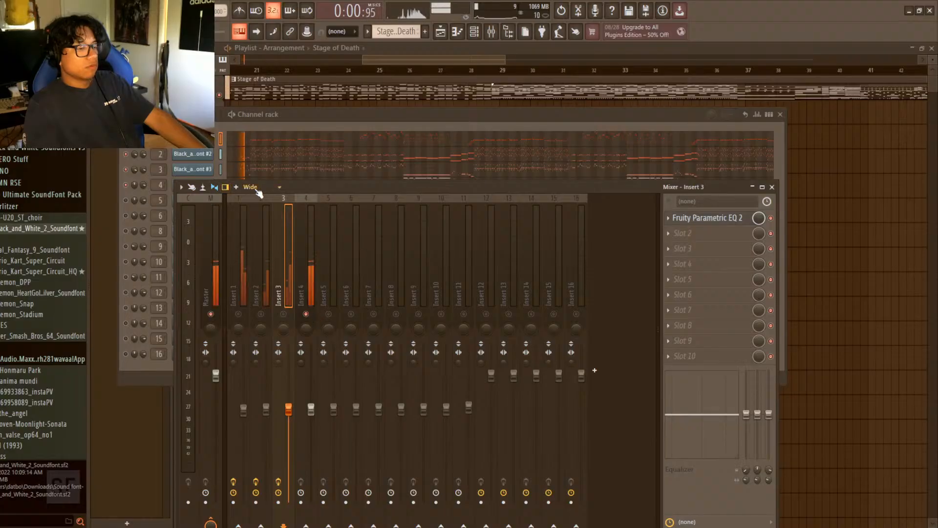
click(123, 184)
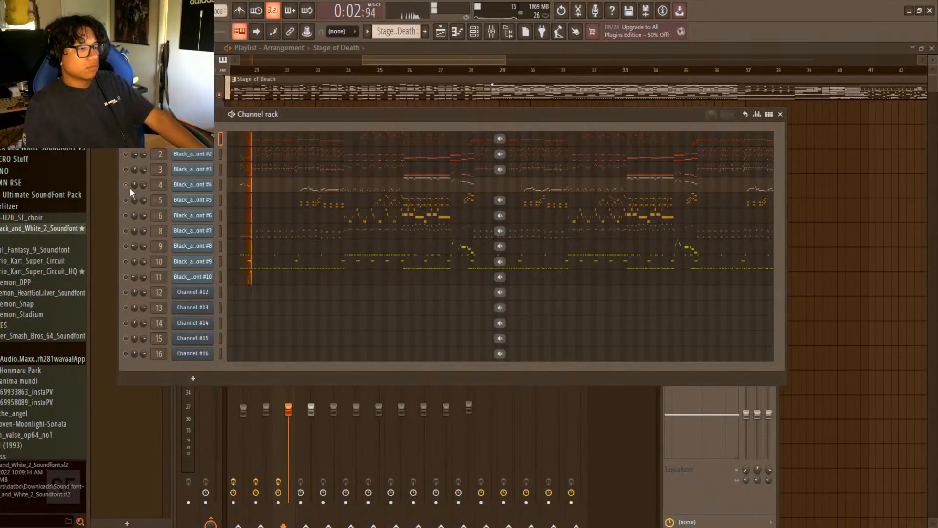
click(491, 32)
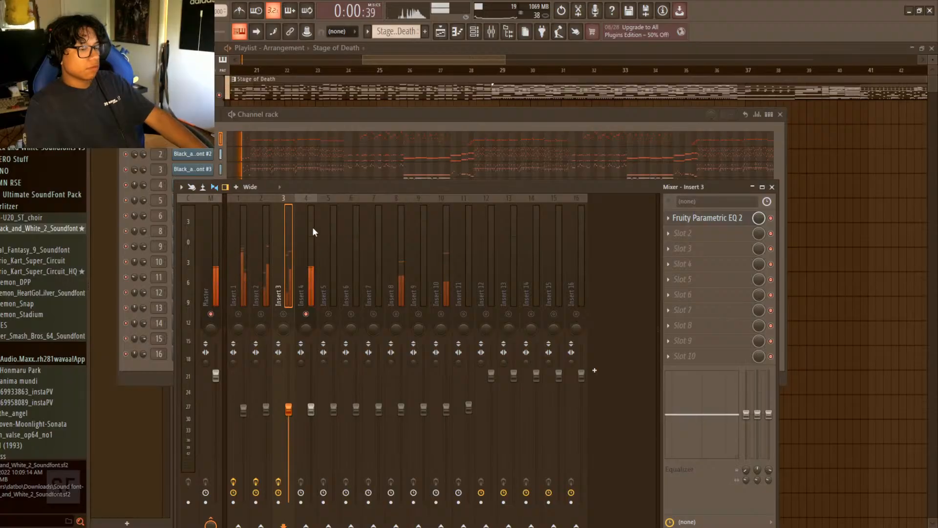
- Select Insert 4, move the mixer up, and load Fruity Parametric EQ 2 into the insert's first effect slot
drag(344, 183, 374, 109)
click(272, 325)
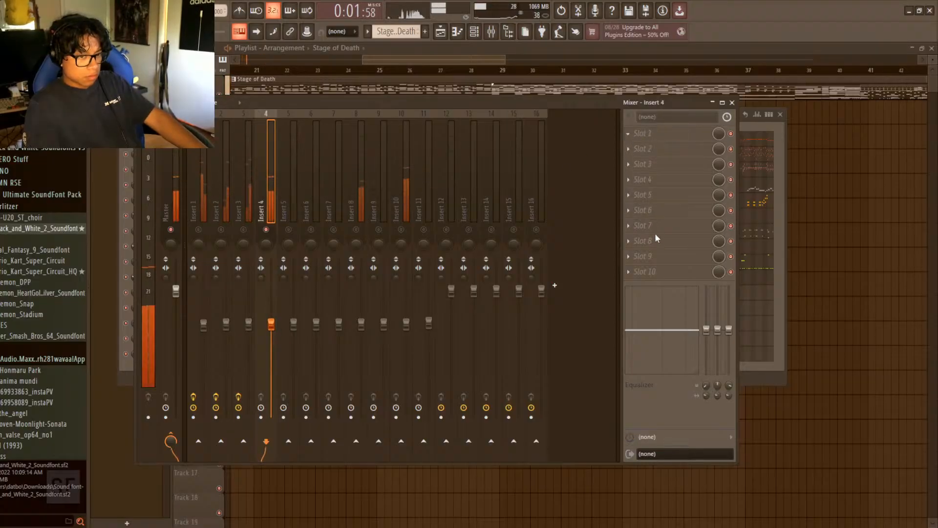
drag(561, 100, 596, 277)
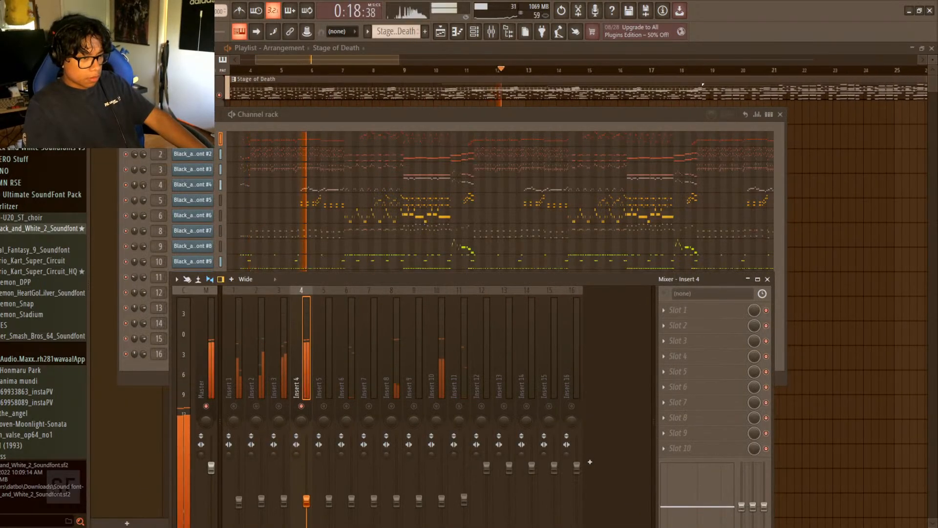
drag(525, 277, 460, 69)
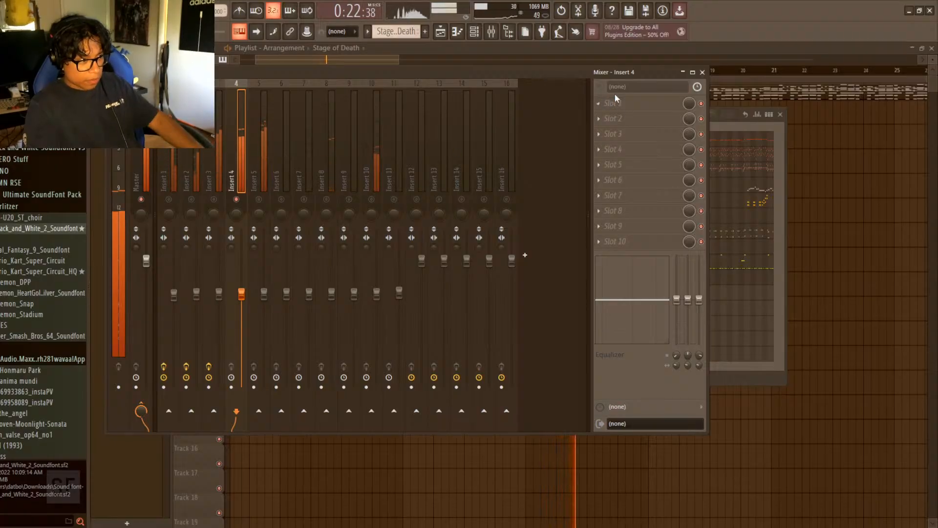
click(771, 389)
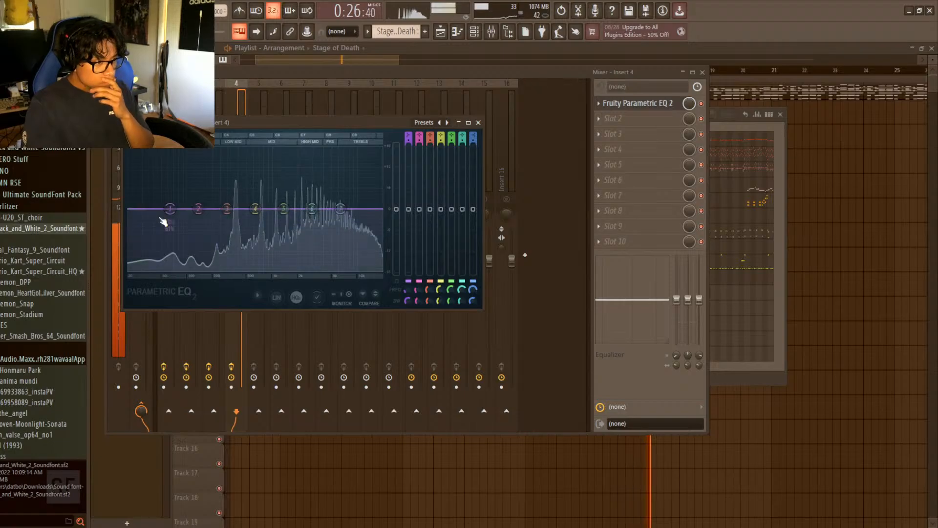
- Cut Insert 4's lows with EQ band 1, boost bands 3 and 6, and close the EQ
drag(170, 209, 209, 243)
drag(227, 209, 236, 189)
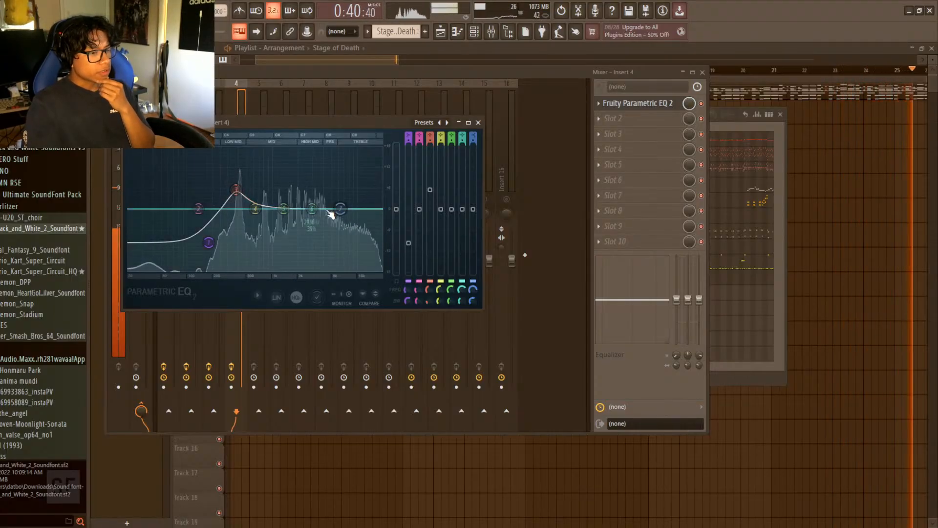
drag(312, 209, 337, 203)
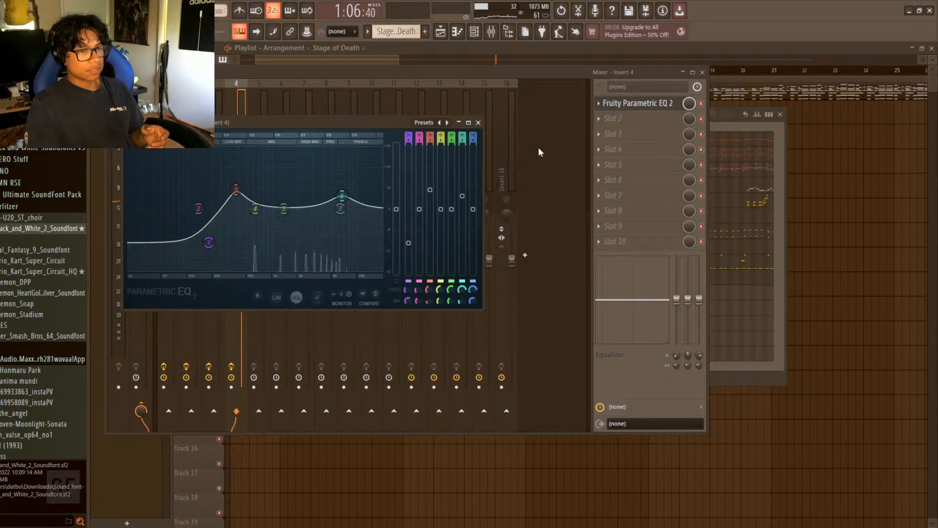
click(479, 123)
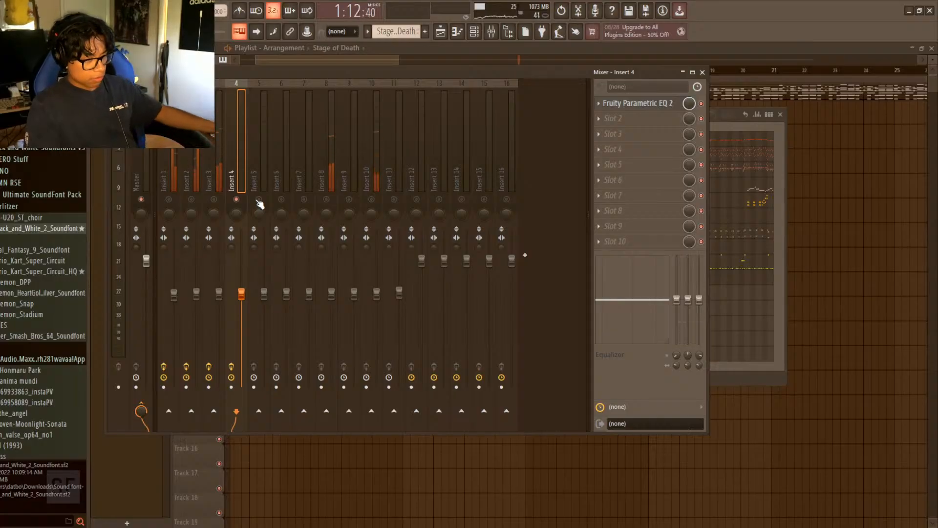
- Solo Insert 5, close the mixer, and play the song from around bar 11
click(259, 200)
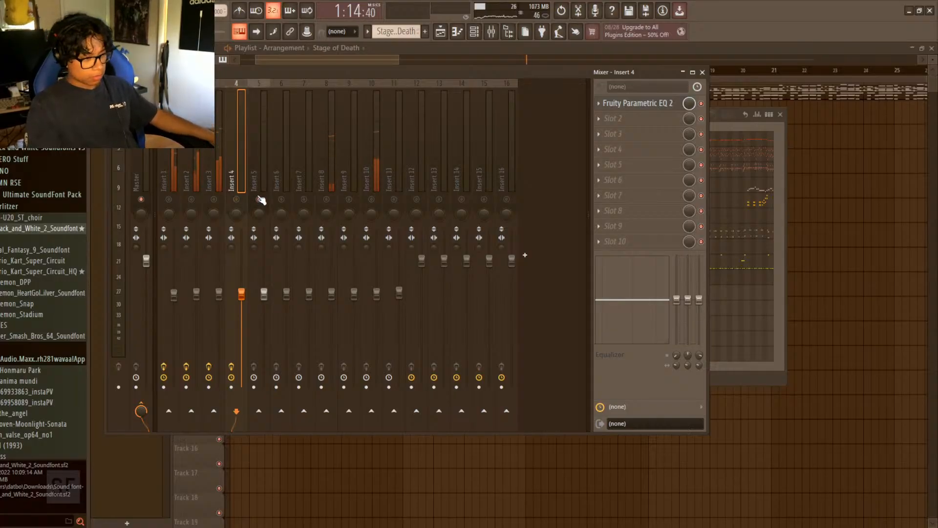
key(space)
click(702, 72)
key(space)
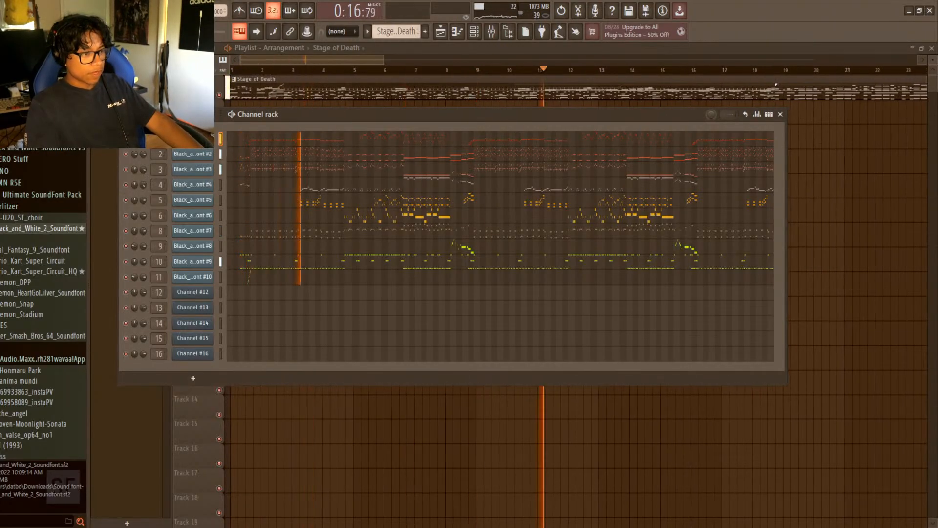
- Reopen the mixer, select Insert 5 and load Fruity Parametric EQ 2 into its first effect slot
click(491, 32)
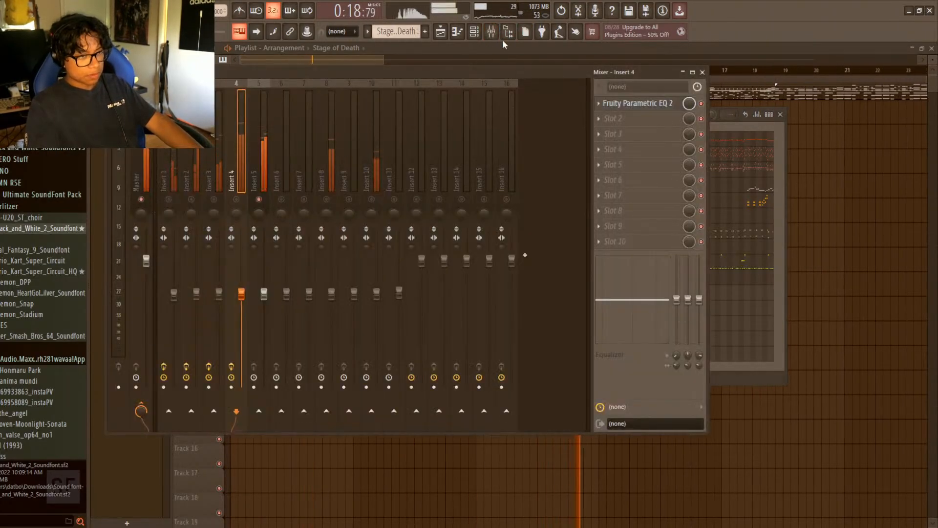
click(474, 32)
click(461, 75)
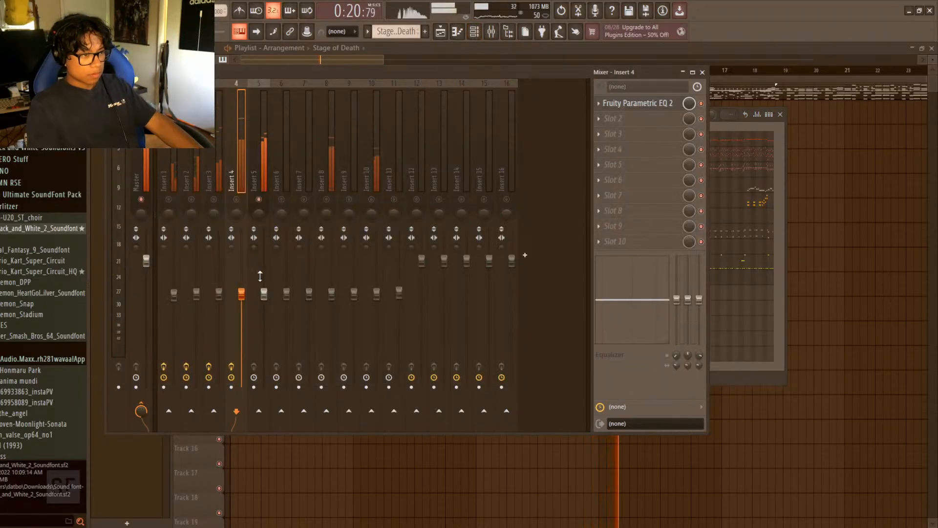
click(265, 295)
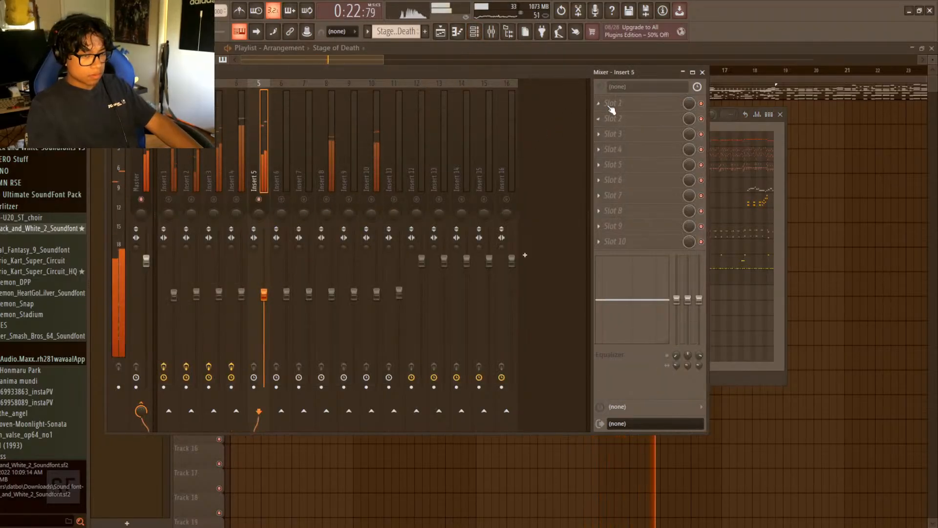
click(758, 402)
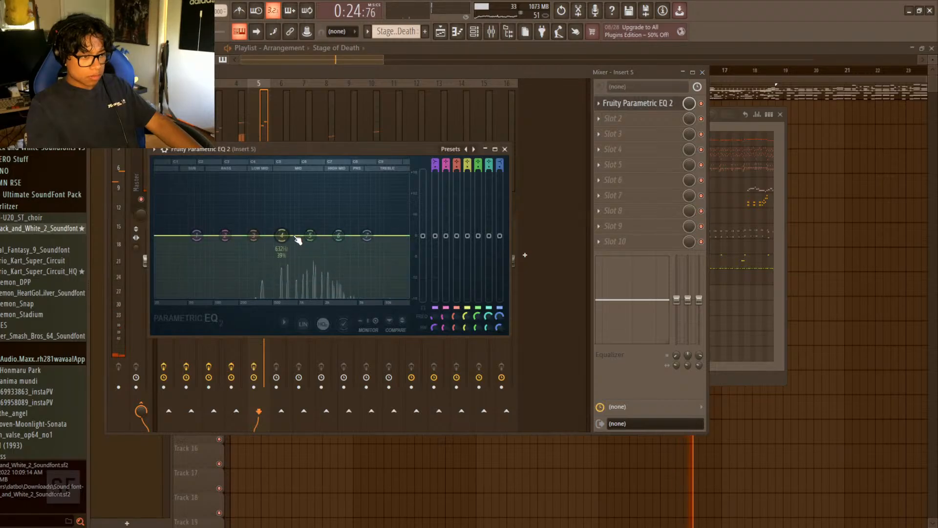
- Boost Insert 5's upper mids with EQ band 5 at about 1760 Hz, checking it in playback
drag(310, 236, 319, 219)
key(space)
key(space)
key(space)
scroll(321, 220, up, 5)
key(space)
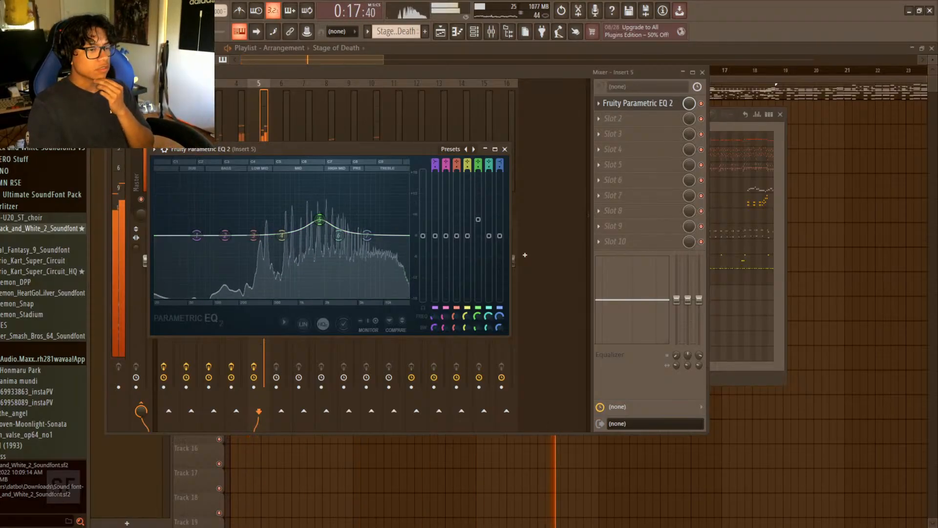
- Cut Insert 5's low bass steeply with EQ band 1, raise band 7 slightly, and restart playback
drag(196, 235, 213, 296)
scroll(182, 296, up, 5)
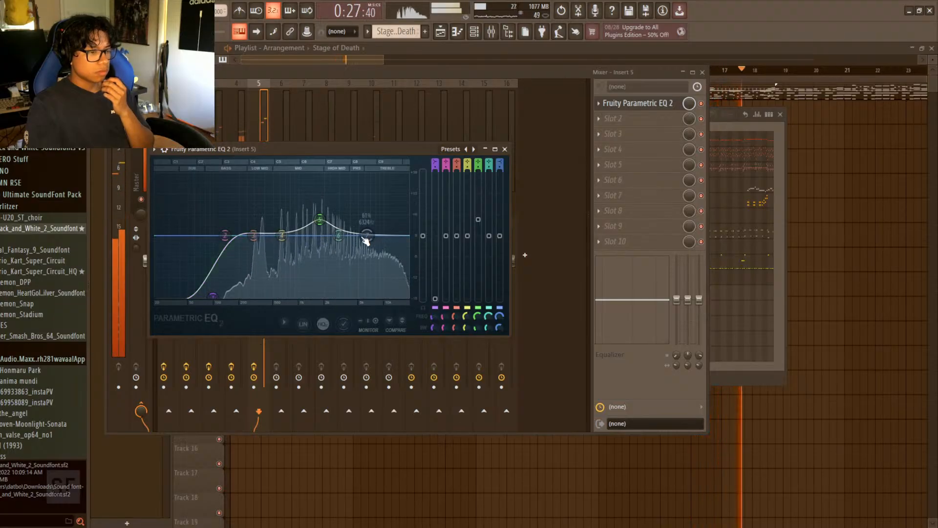
mouse_move(366, 236)
mouse_down()
mouse_move(372, 226)
mouse_move(372, 237)
mouse_up()
key(space)
key(space)
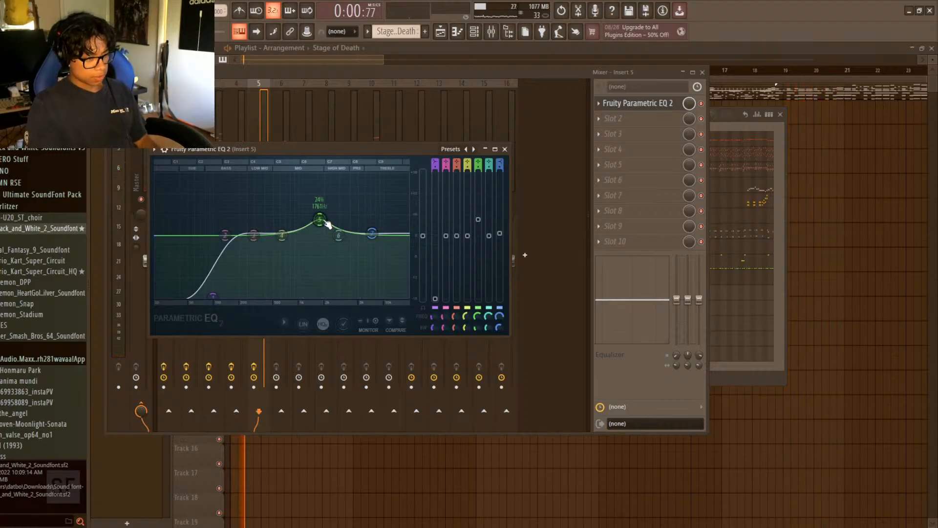
- Shift the EQ band 5 boost on Insert 5 down to 1335 Hz and restart playback
drag(320, 219, 310, 218)
key(space)
key(space)
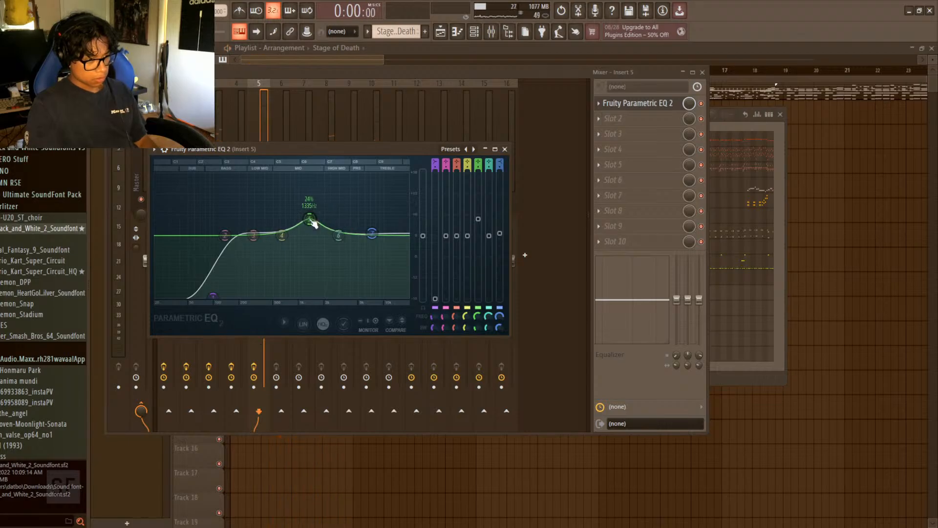
- Move the mixer and EQ windows lower to uncover the playlist, and select about bars 11 to 18 for playback
drag(345, 73, 406, 266)
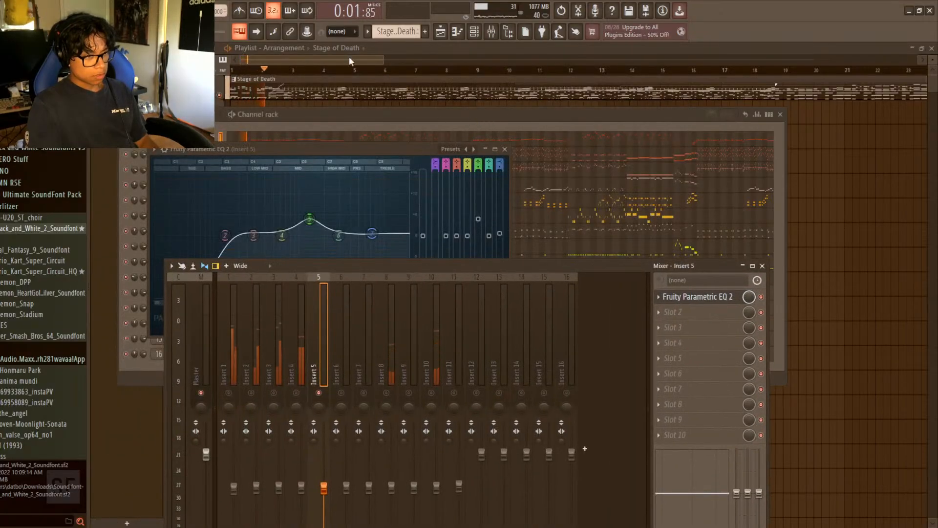
scroll(322, 76, down, 3)
scroll(322, 75, up, 3)
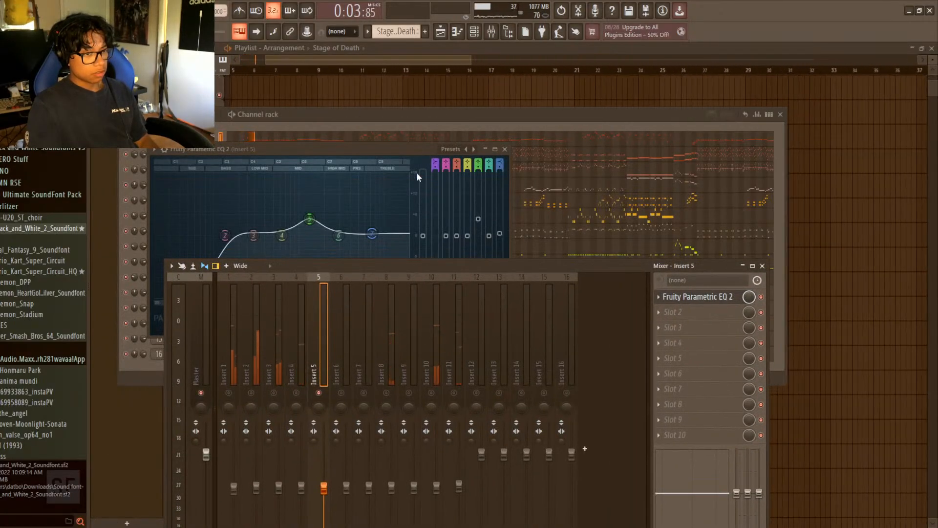
drag(417, 149, 497, 260)
scroll(343, 74, down, 3)
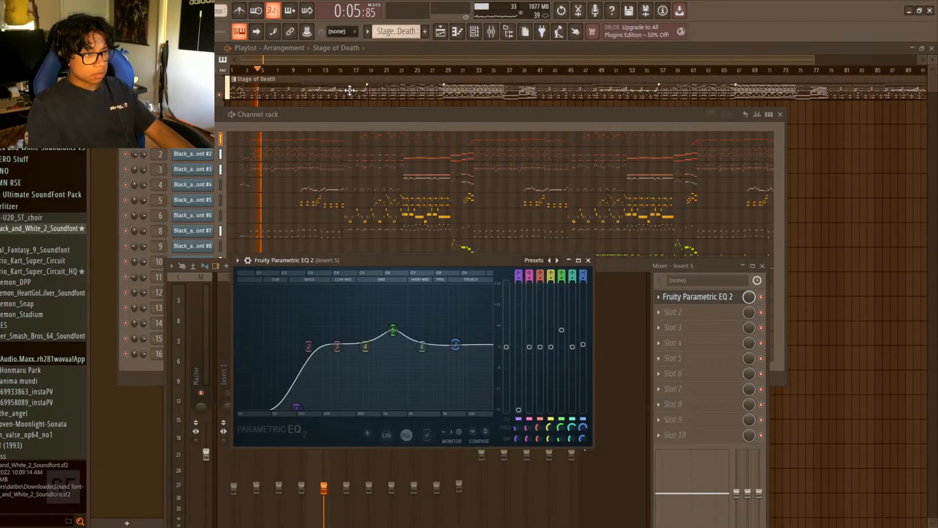
drag(487, 77, 297, 73)
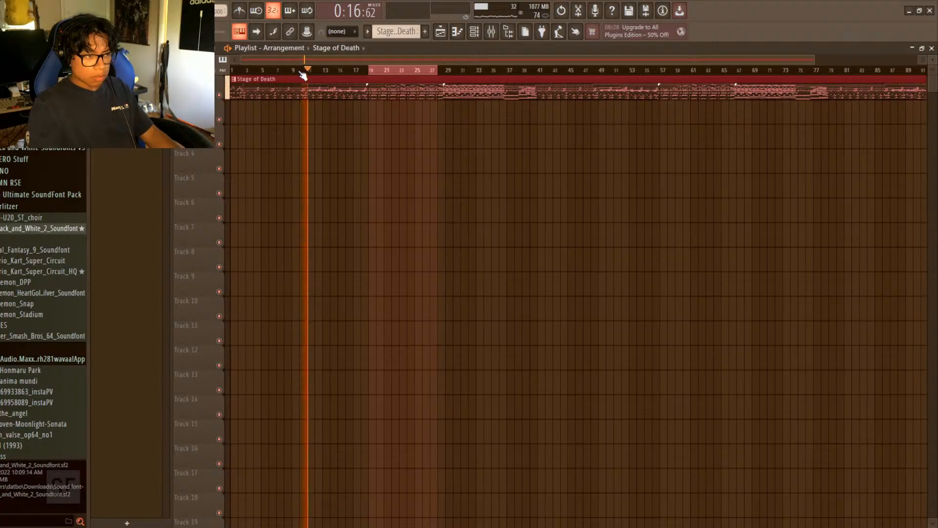
drag(312, 74, 367, 81)
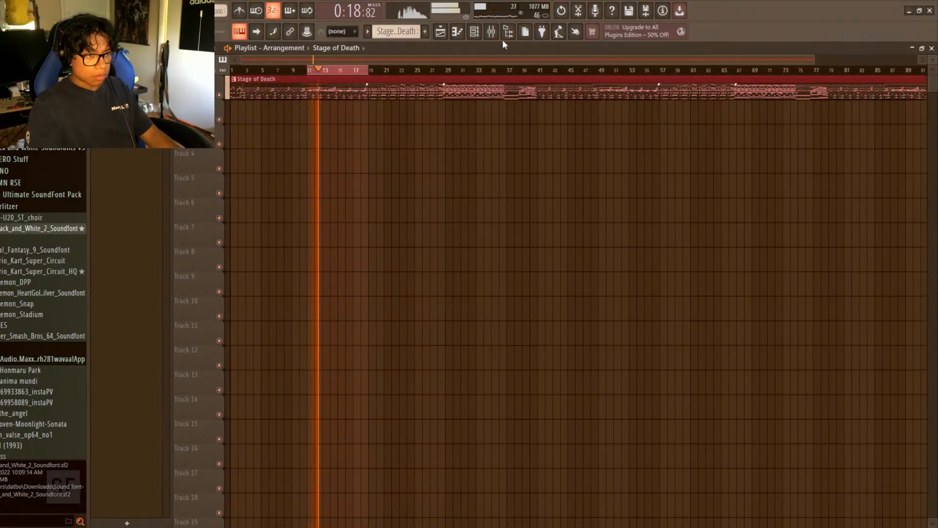
- Open the fifth soundfont channel's player from the channel rack to check its patch, and minimize it
click(492, 32)
click(474, 31)
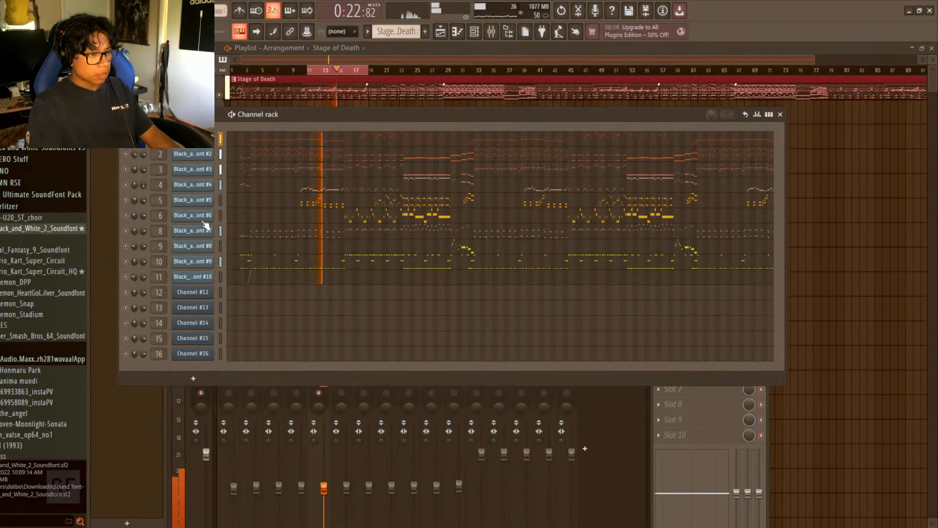
click(200, 200)
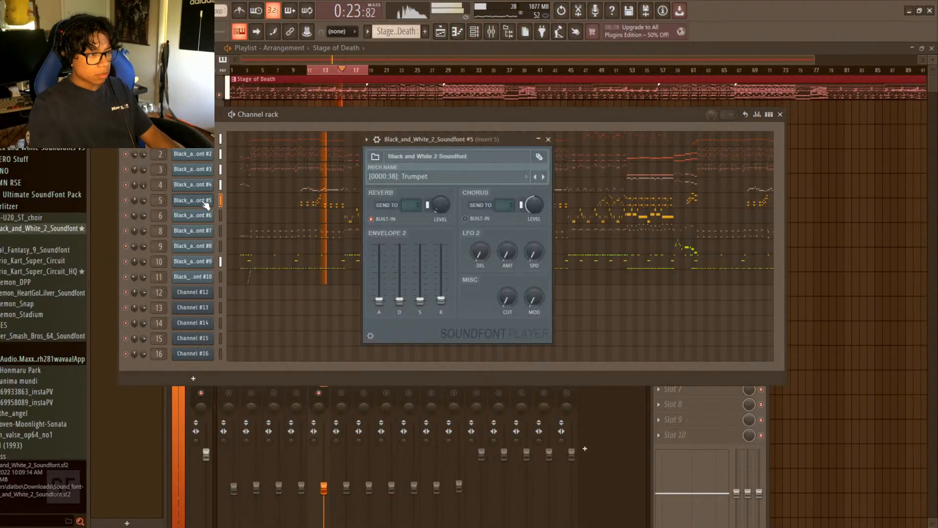
click(540, 141)
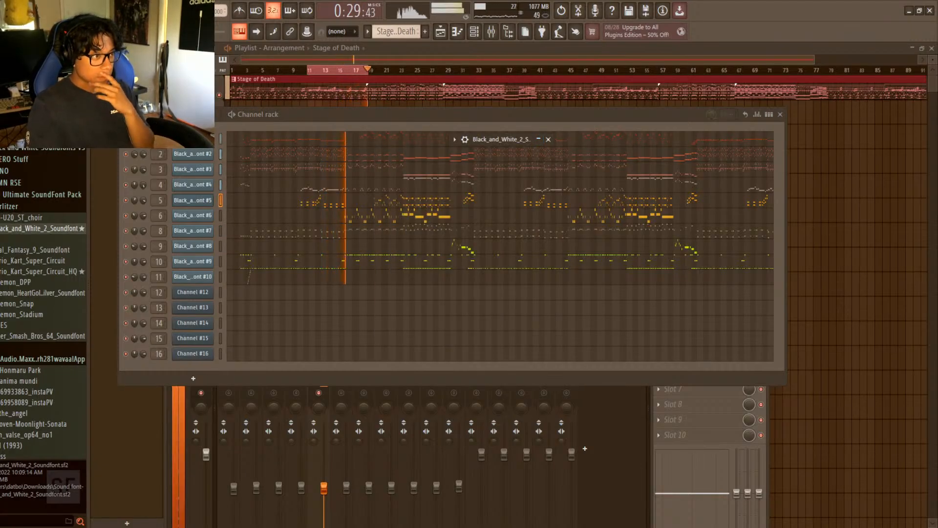
- Replay the song from about bar 11 with the playlist selection cleared, listening with the mixer and channel rack open
click(364, 72)
drag(329, 72, 300, 71)
drag(308, 72, 364, 74)
click(491, 31)
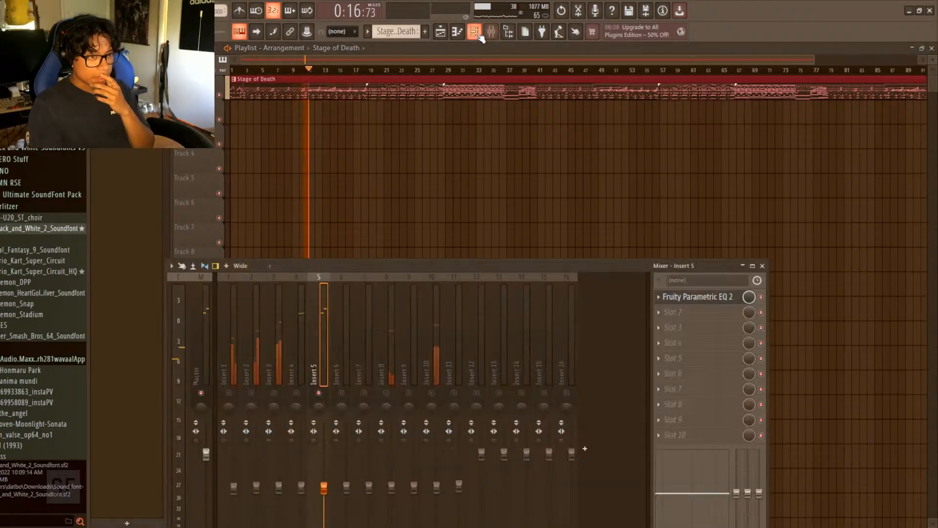
click(474, 32)
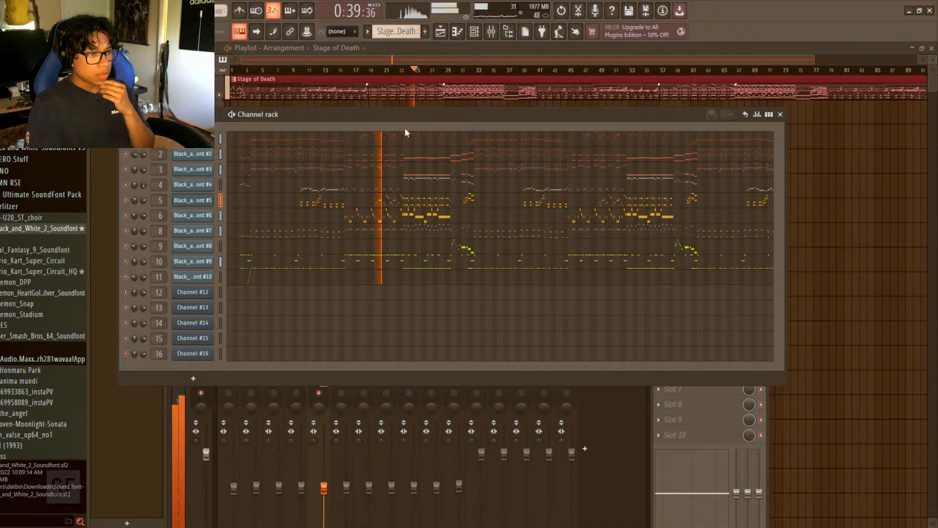
- Select about bars 24 to 28 in the playlist and play from the start of that range
drag(406, 71, 437, 77)
click(391, 72)
ctrl+click(410, 72)
key(space)
key(space)
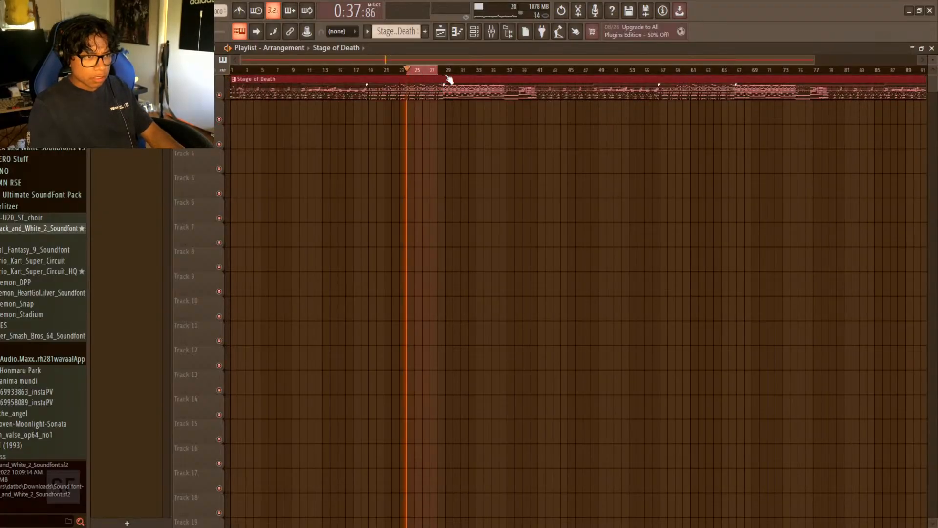
- Restore the fifth channel's SoundFont Player, reopen the mixer, and move both windows up during playback
click(481, 38)
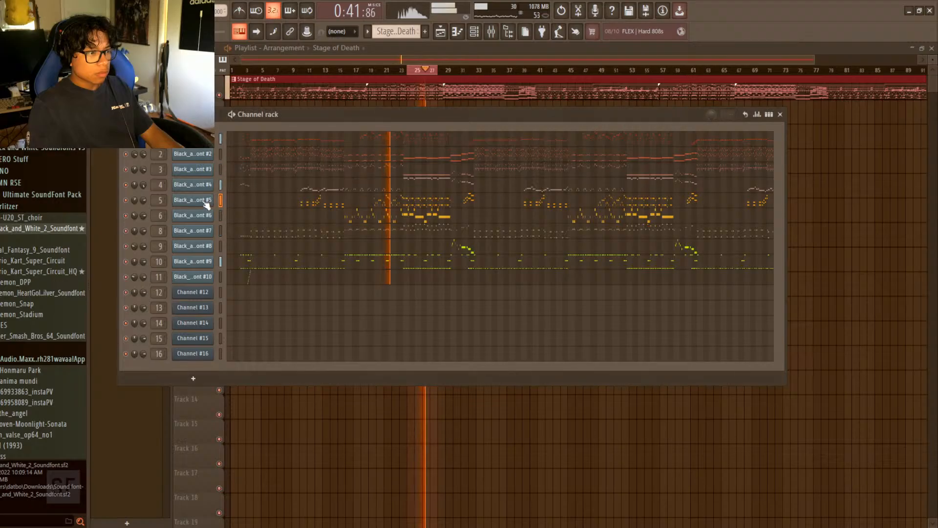
click(539, 139)
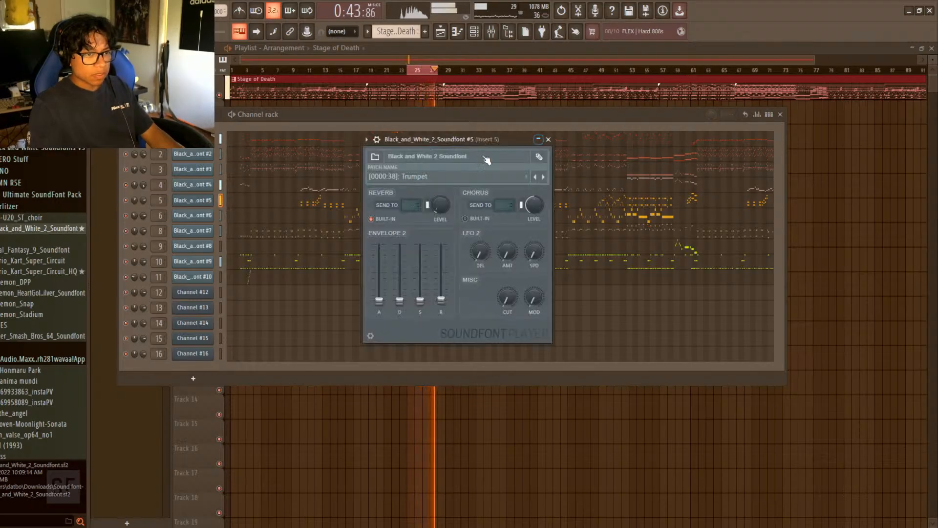
drag(457, 149, 440, 122)
click(476, 34)
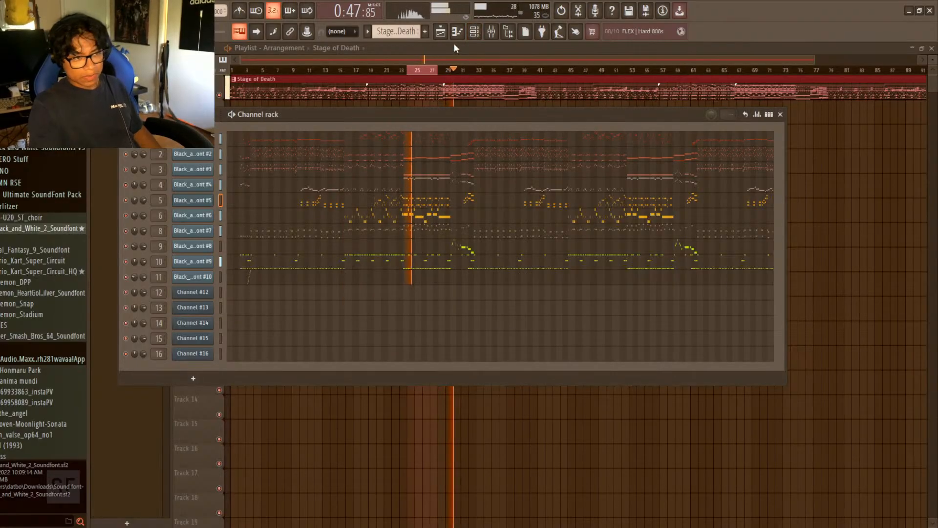
click(474, 37)
click(491, 31)
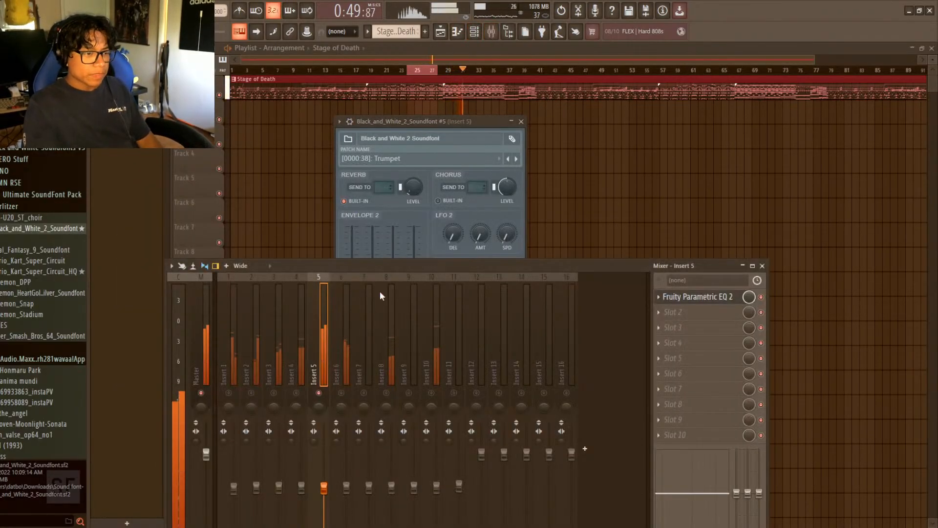
drag(381, 266, 379, 111)
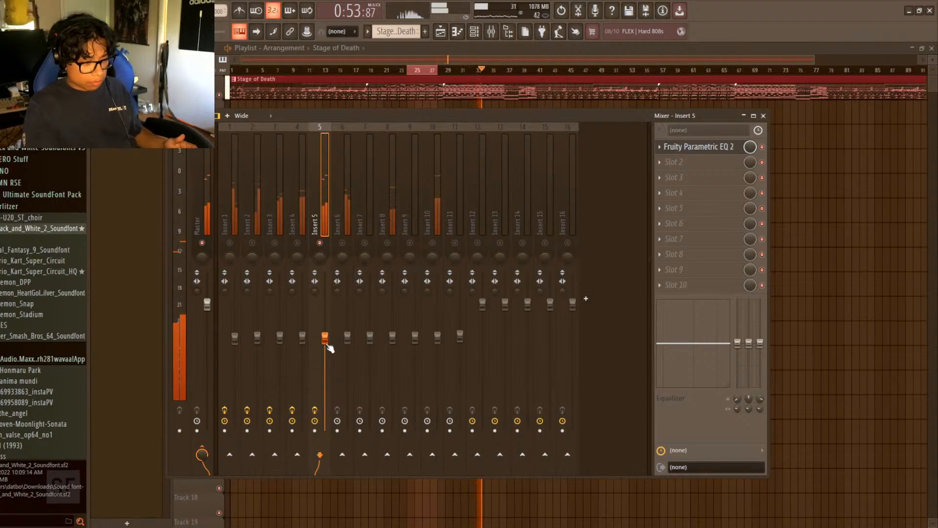
- On Insert 5's Fruity Parametric EQ 2, boost band 5 at about 460 Hz and add a smaller band 6 boost in the upper mids
click(694, 147)
drag(454, 260, 431, 252)
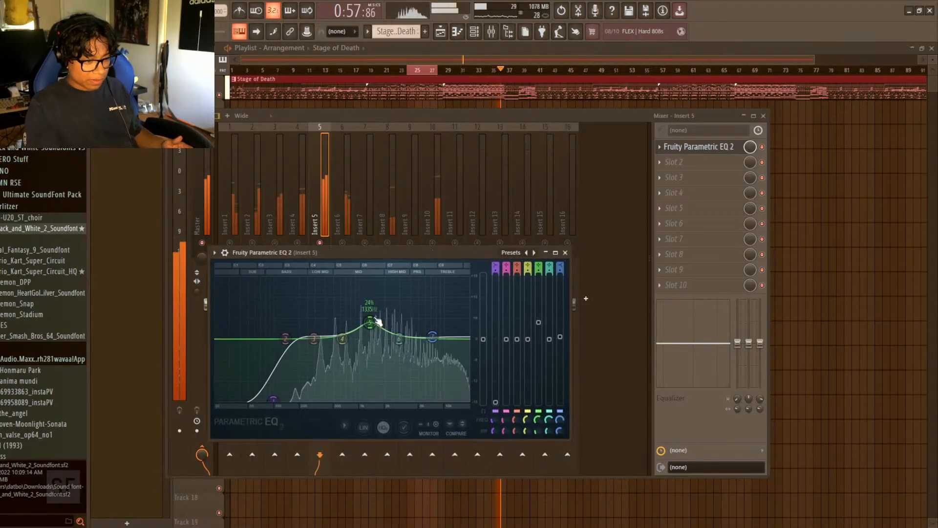
drag(371, 323, 332, 321)
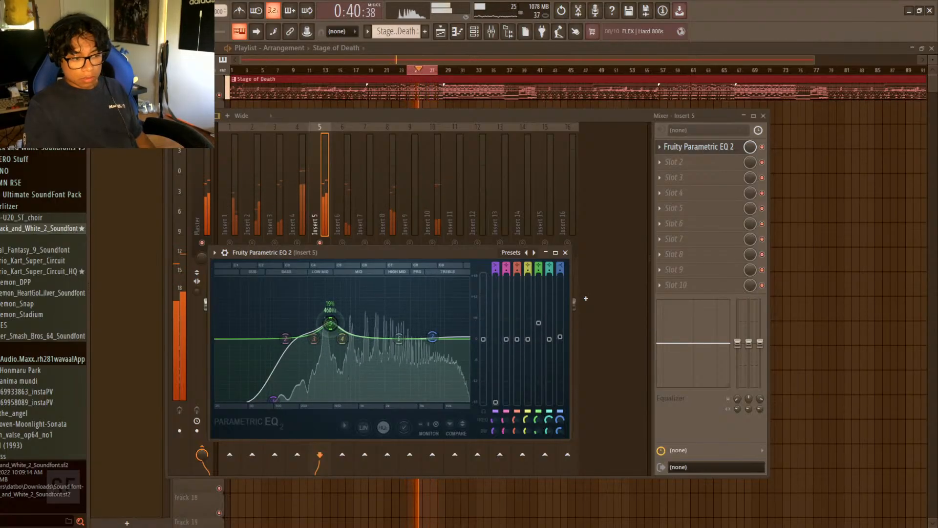
drag(394, 334, 379, 321)
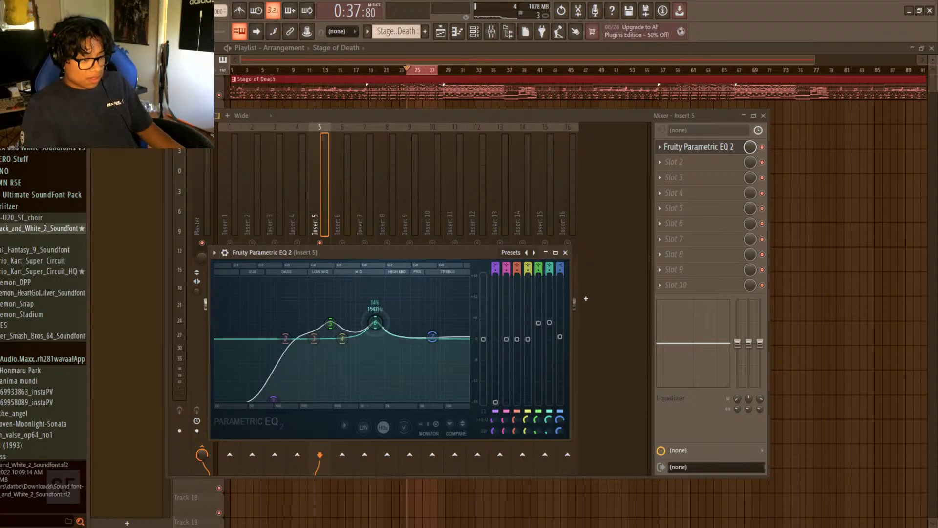
drag(390, 331, 383, 328)
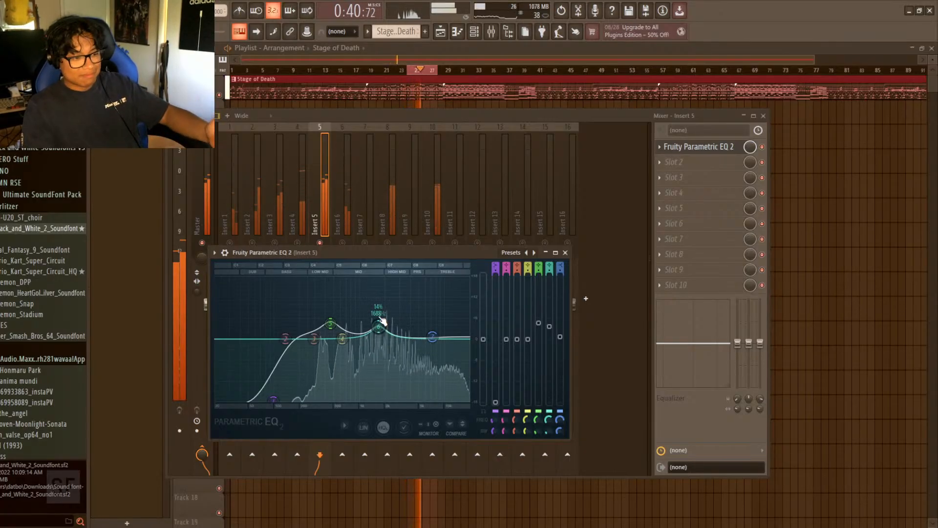
mouse_move(381, 320)
mouse_down()
mouse_move(396, 320)
mouse_move(386, 329)
mouse_up()
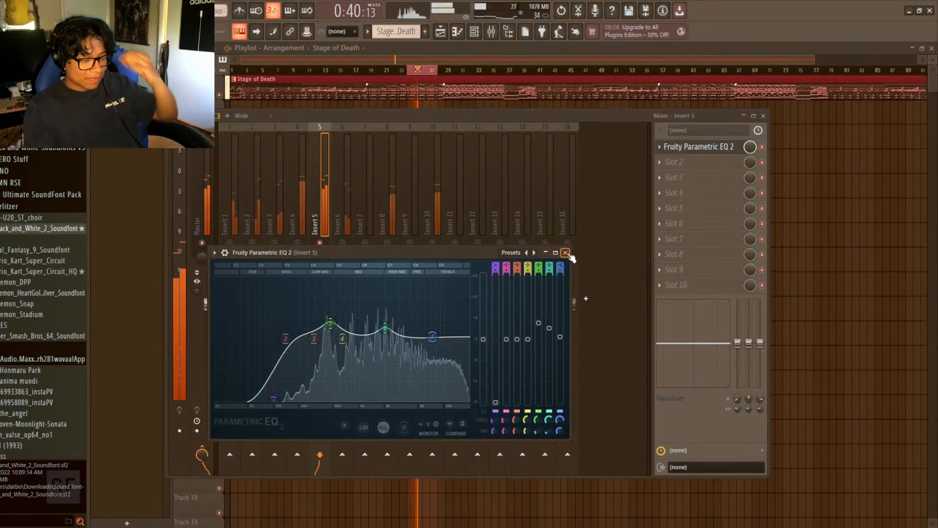
- Close Insert 5's equalizer and solo Insert 6 for playback
click(566, 253)
key(space)
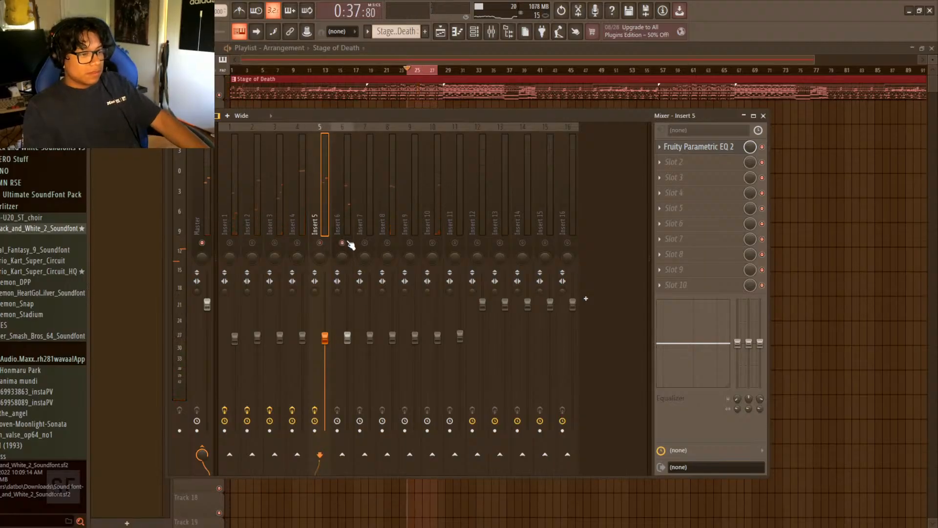
key(space)
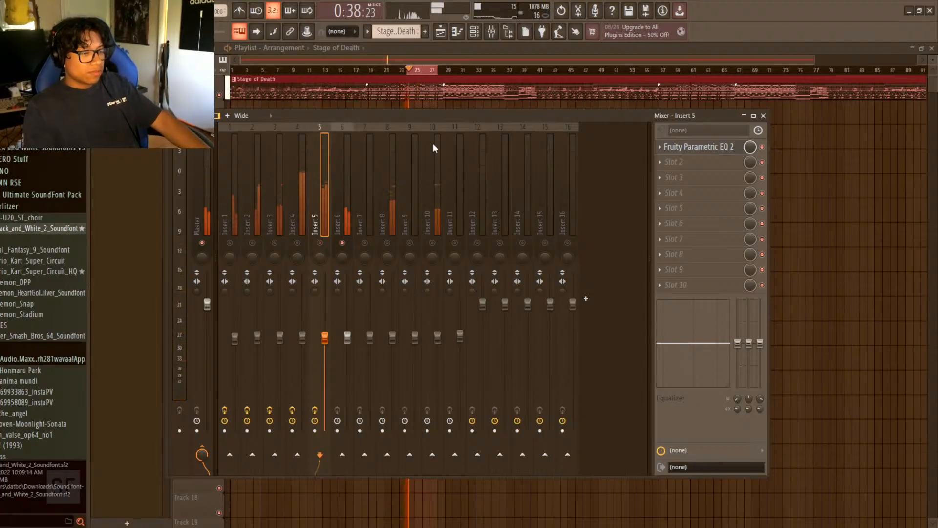
- Clear the playlist's time selection and start playback from about bar 28
click(474, 32)
key(space)
click(409, 71)
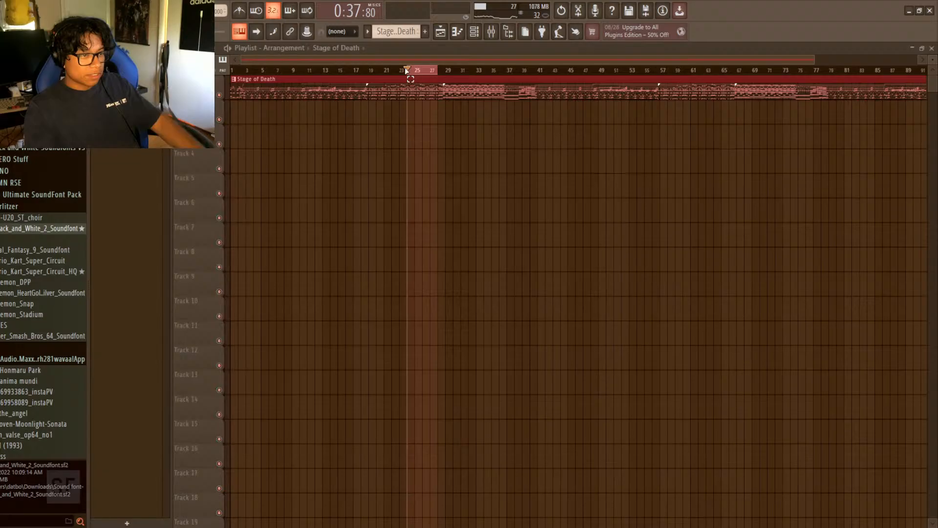
drag(410, 71, 418, 72)
click(435, 71)
key(space)
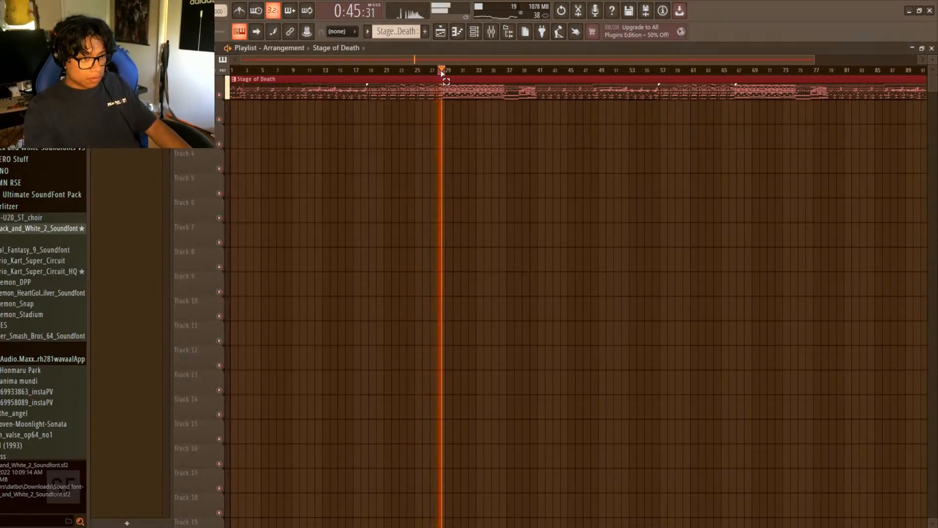
- Select mixer Insert 6 and check in the channel rack where its part plays during playback
click(474, 31)
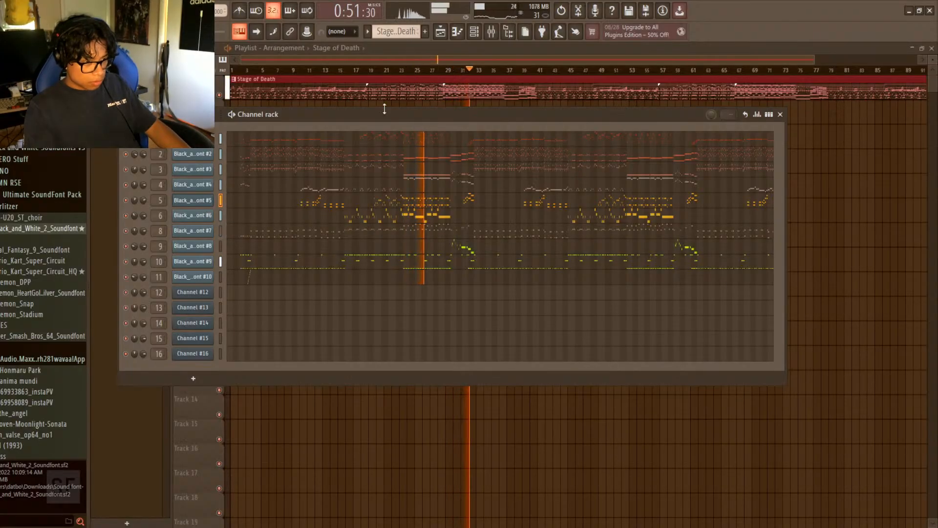
click(492, 31)
click(352, 322)
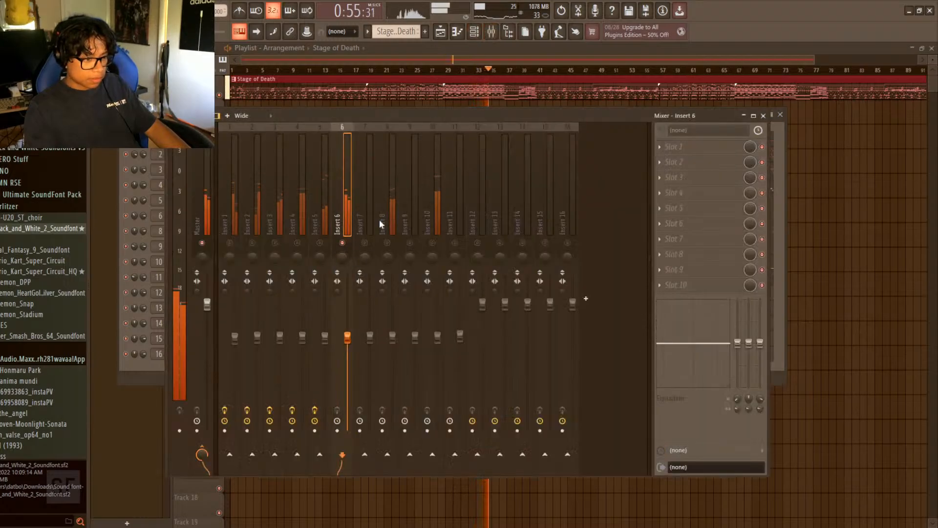
key(space)
click(473, 33)
key(space)
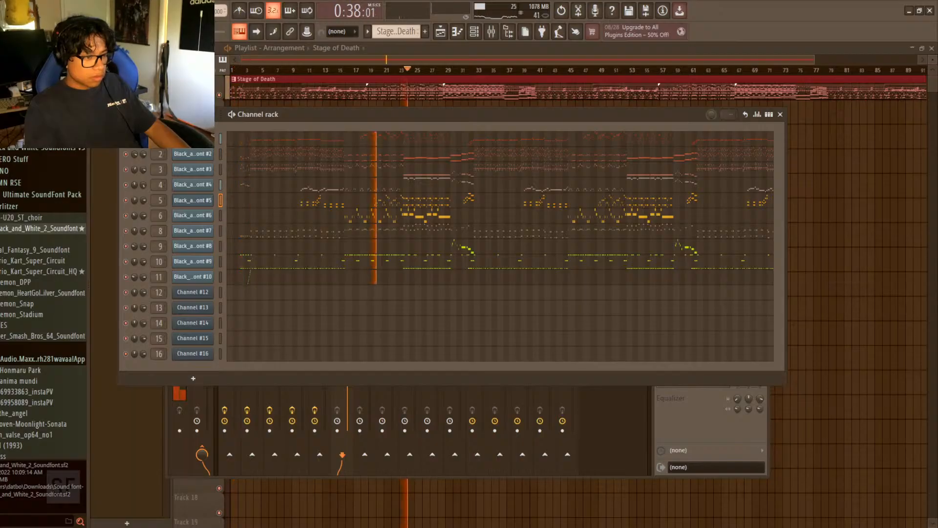
click(473, 33)
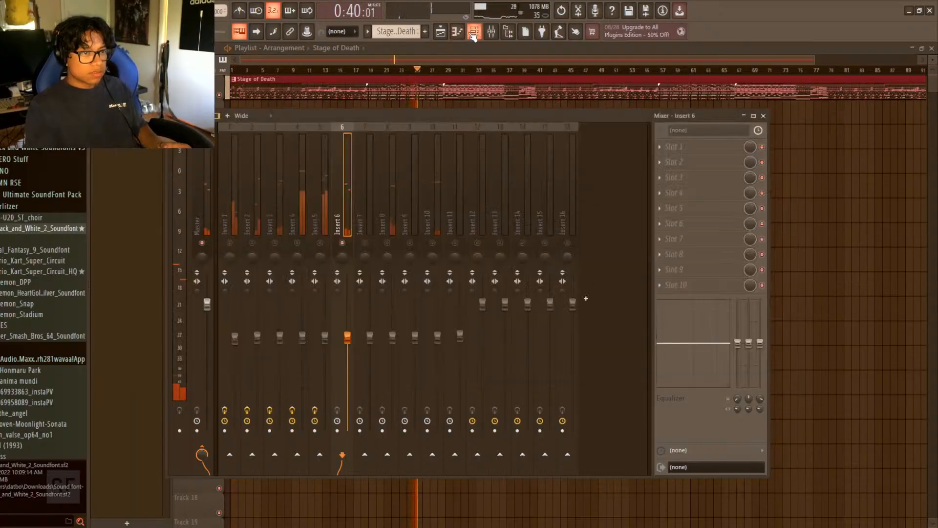
- Add Fruity Parametric EQ to the first effect slot of Insert 6 and stop playback
click(553, 385)
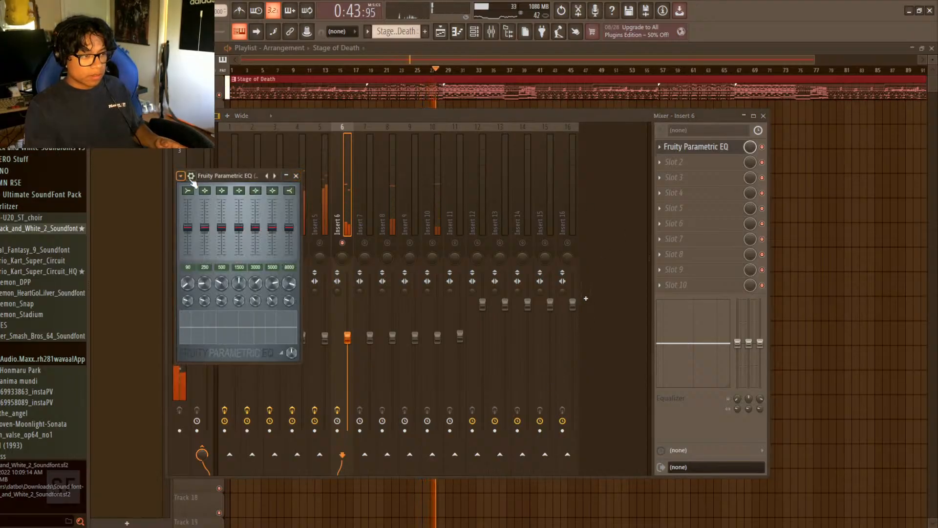
drag(211, 176, 480, 223)
key(space)
click(691, 147)
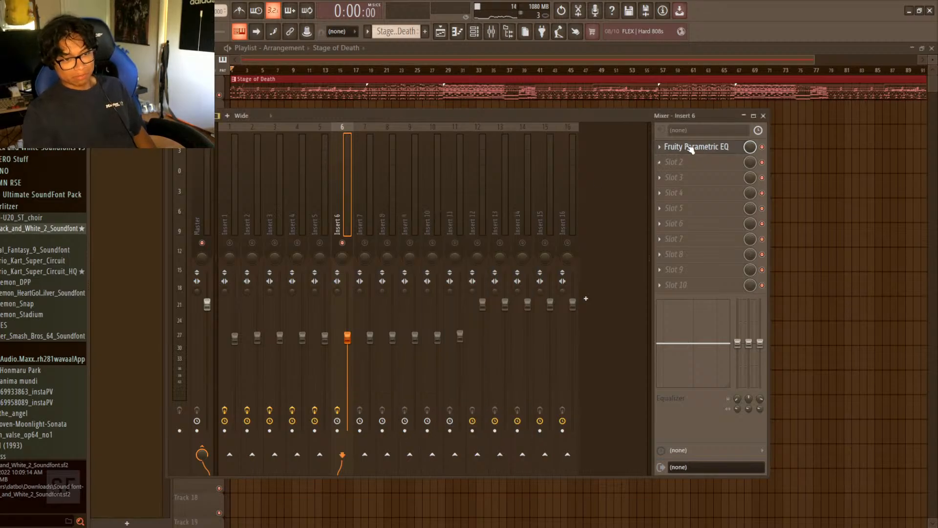
click(691, 146)
- Review the Fruity Parametric EQ 2 curve on Insert 5, then close it
click(326, 339)
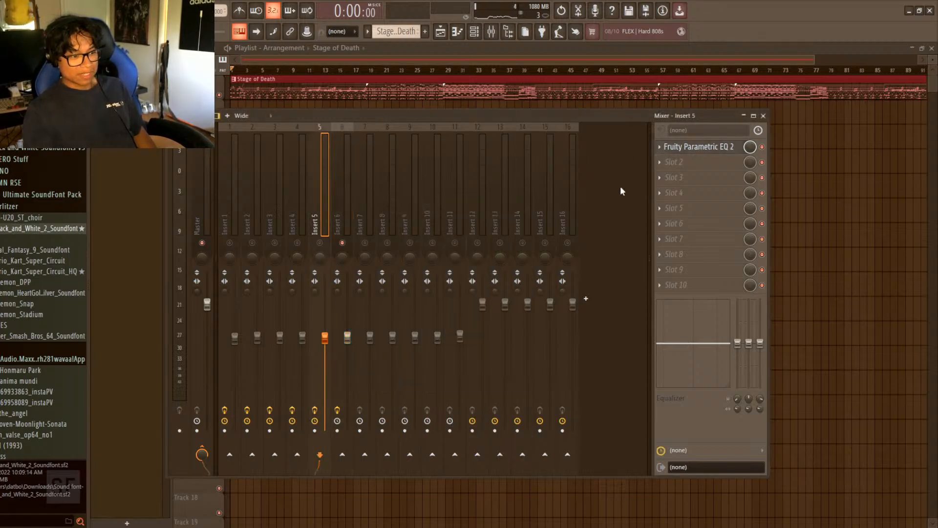
click(699, 147)
drag(431, 259, 575, 157)
click(700, 156)
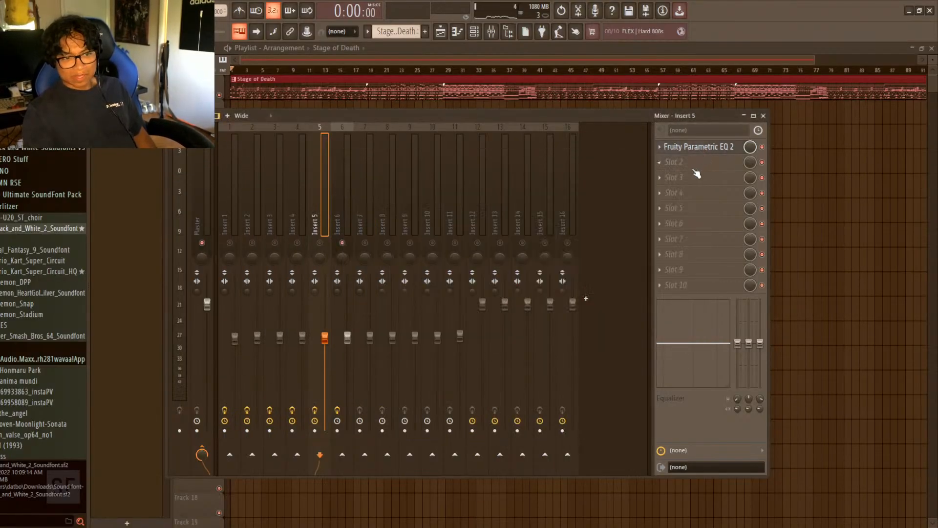
- Boost the 500 Hz band in the Fruity Parametric EQ on Insert 6
click(348, 339)
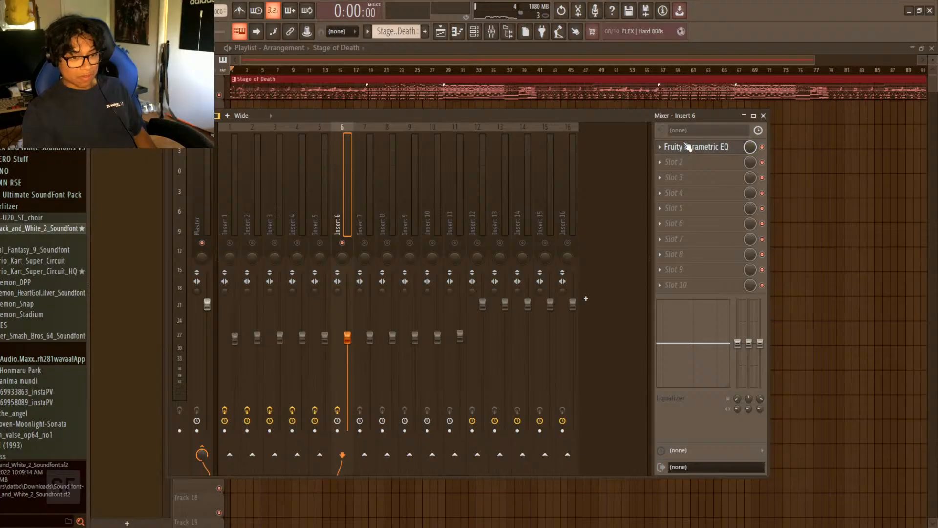
click(686, 145)
drag(448, 210, 399, 213)
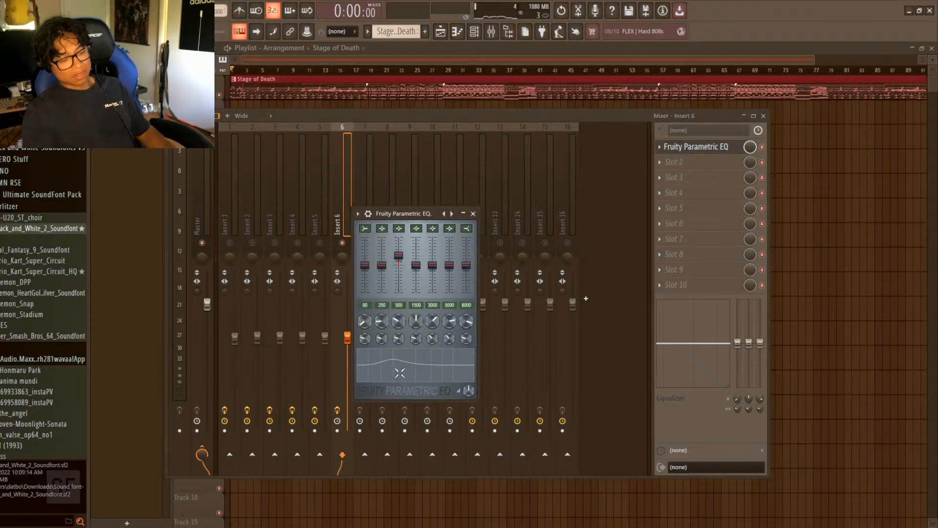
key(space)
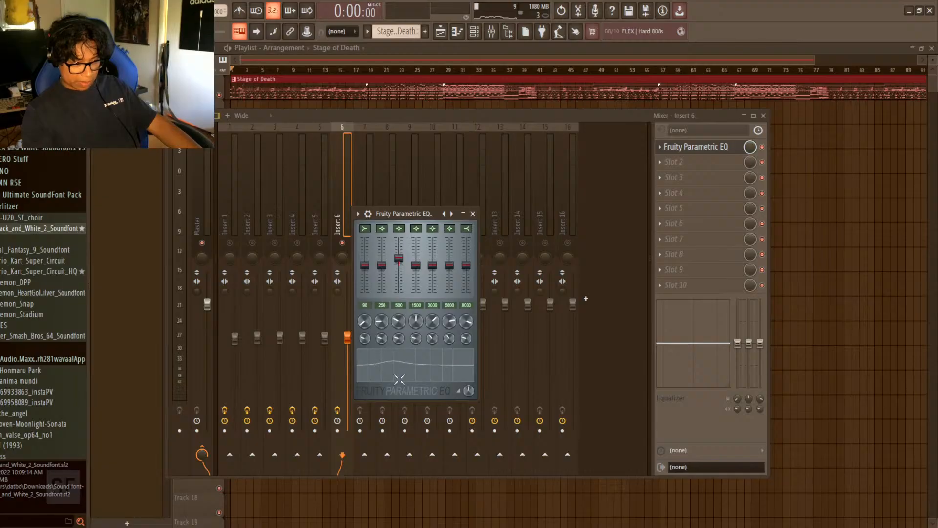
drag(377, 222, 555, 209)
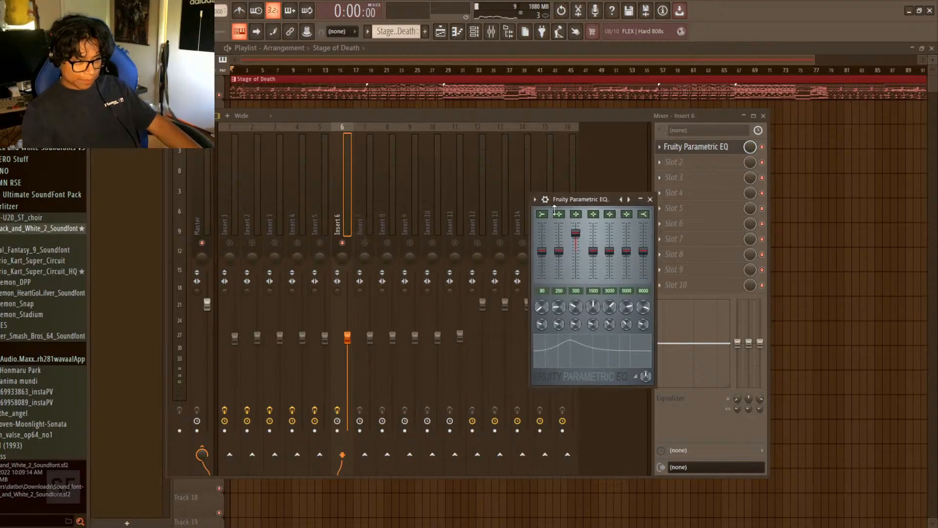
- Compare with Insert 5 by viewing its Fruity Parametric EQ 2 curve again
click(330, 339)
click(694, 147)
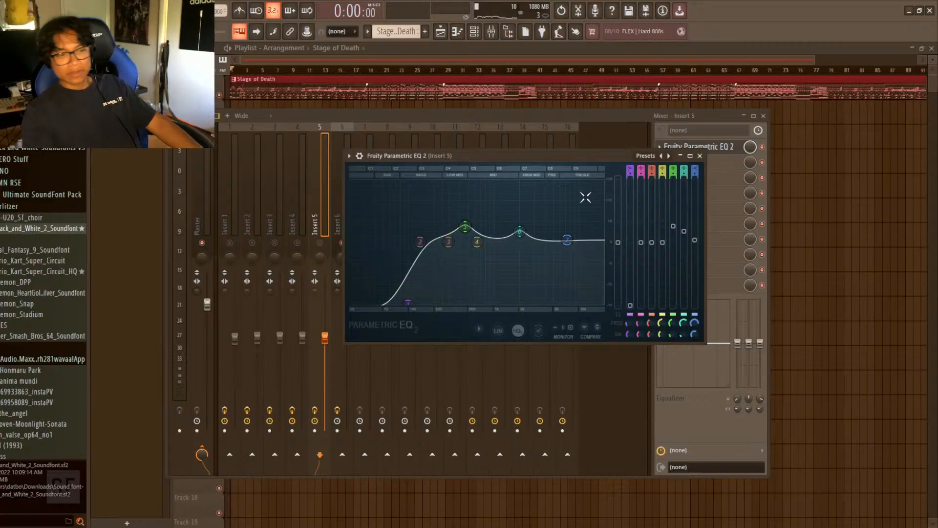
click(700, 156)
- Reduce the 500 Hz boost in Insert 6's Fruity Parametric EQ to a gentler level
click(350, 339)
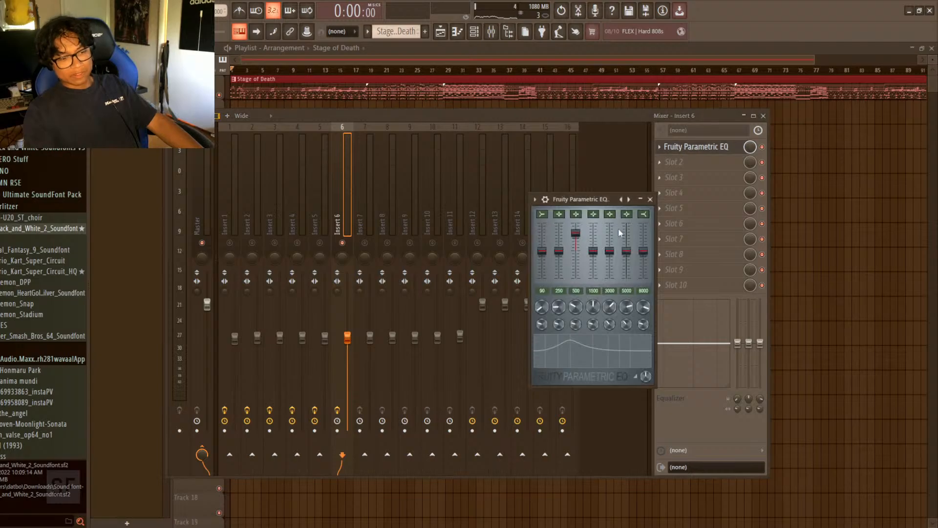
drag(599, 199, 445, 196)
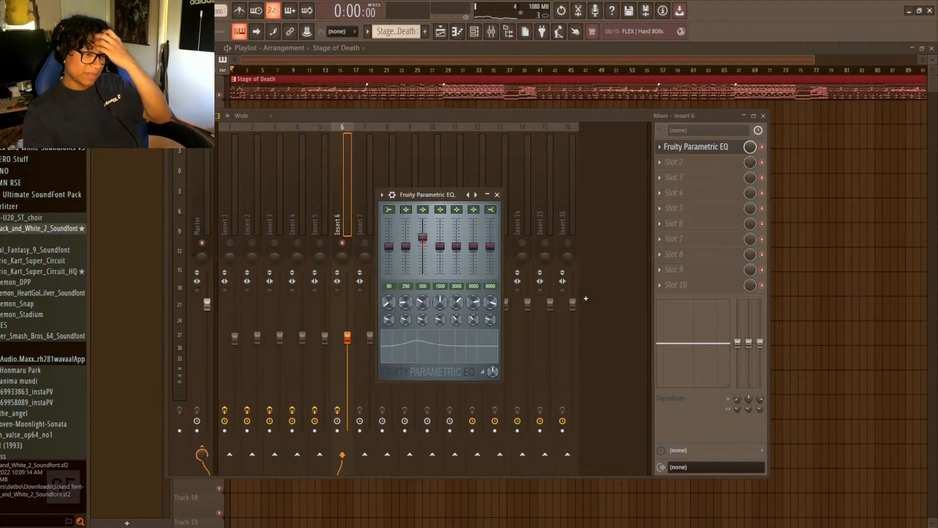
key(space)
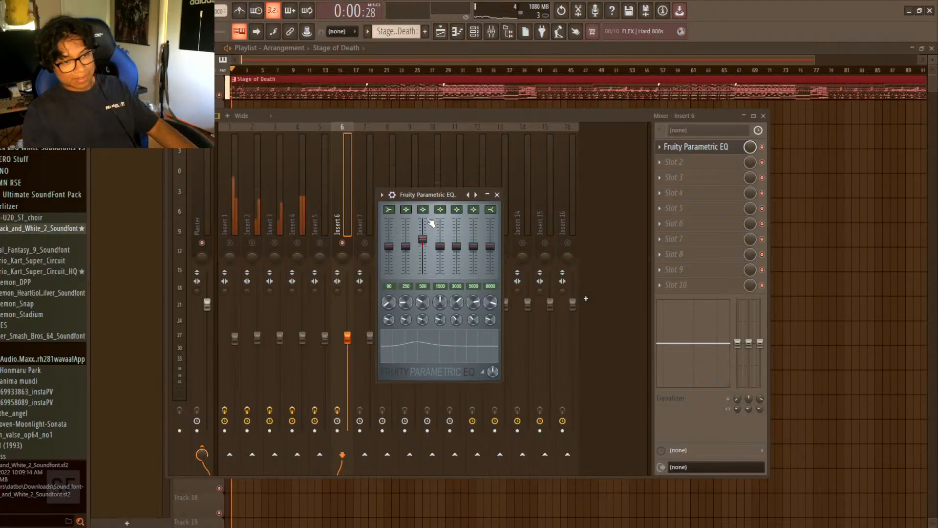
key(space)
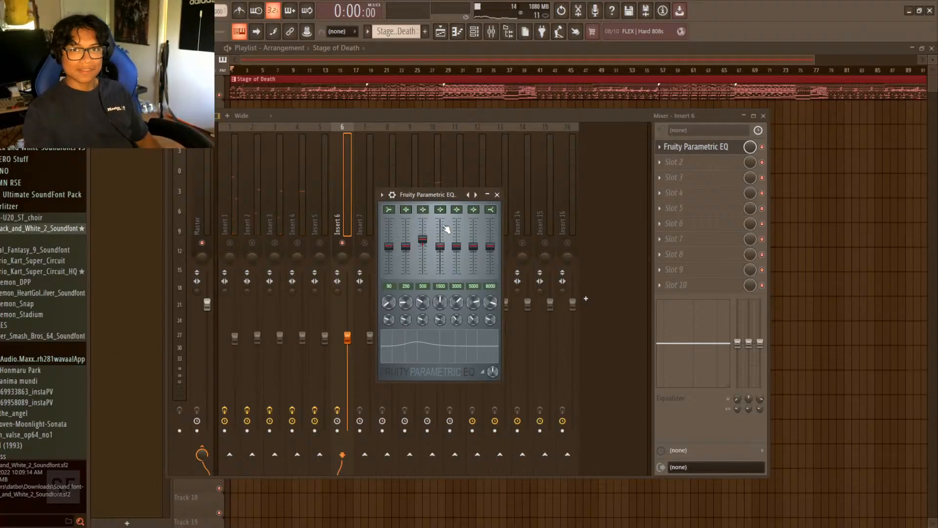
drag(439, 197, 508, 210)
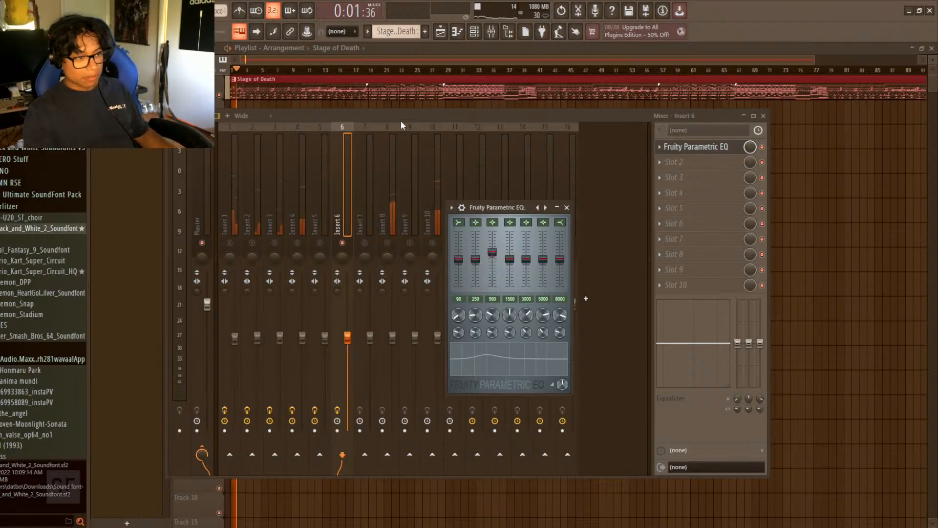
- Select about bars 29 to 33 as the playback loop, check the channel rack, and return to the mixer
click(410, 70)
drag(413, 73, 476, 73)
click(474, 31)
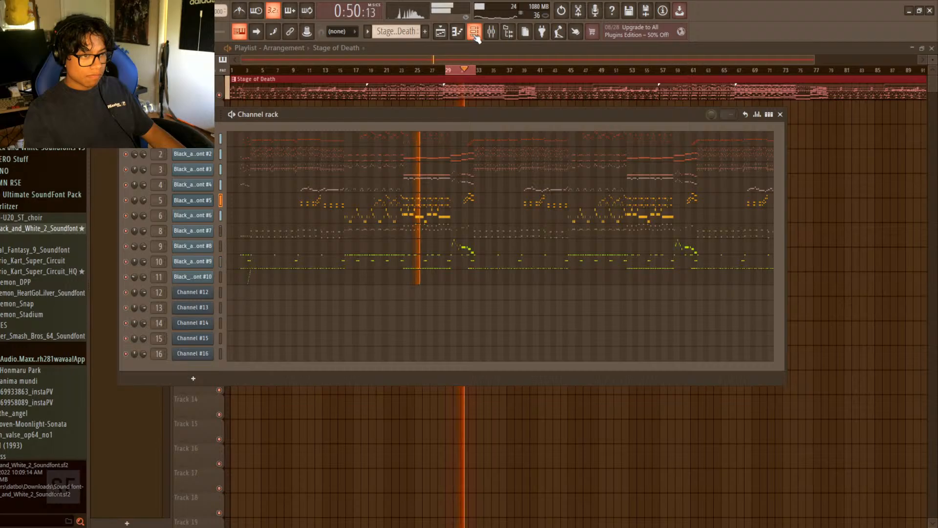
click(491, 31)
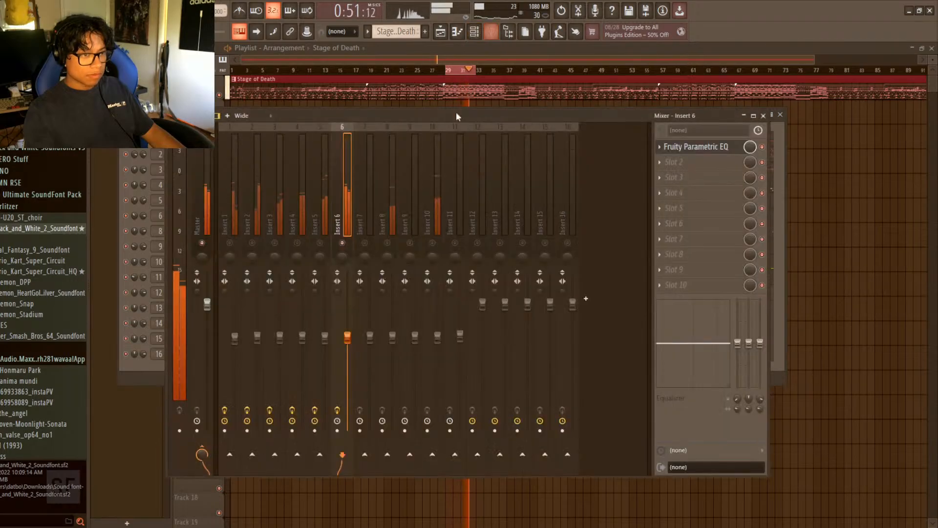
- Cut the 5000 Hz band slightly in the Fruity Parametric EQ on Insert 6
click(696, 146)
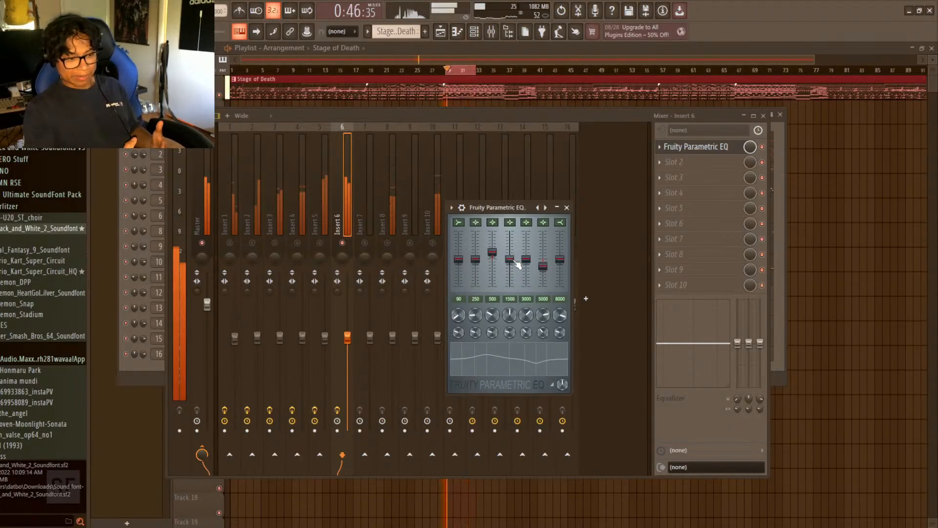
key(space)
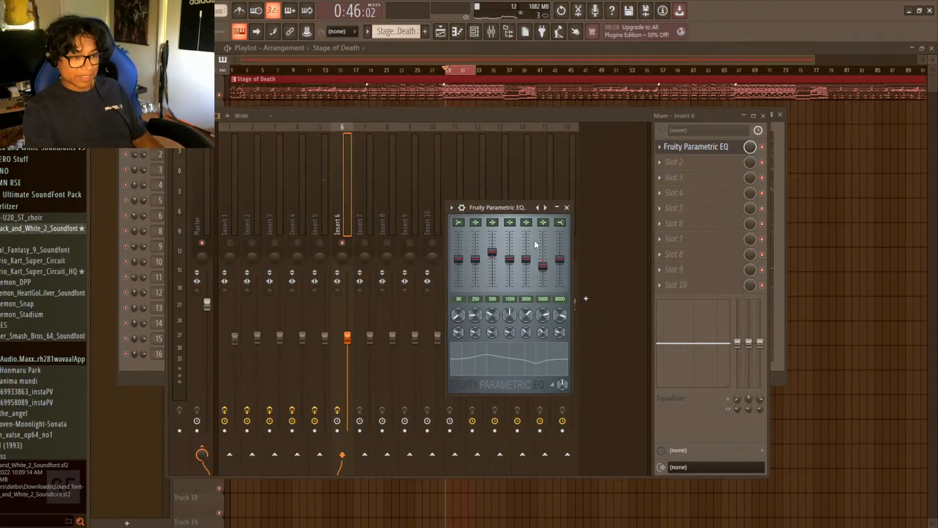
- Compare 250 Hz and 500 Hz boosts on Insert 6 during playback, leaving 250 Hz flat and 500 Hz slightly boosted
key(space)
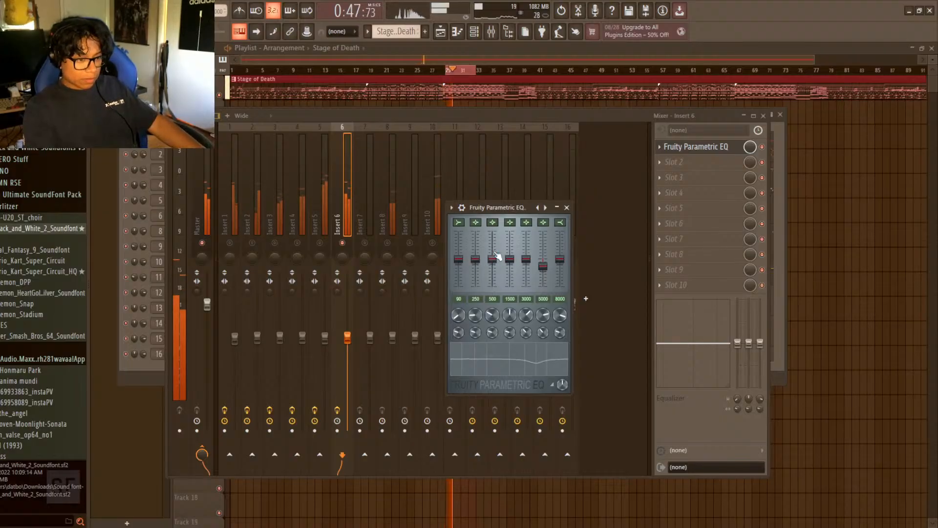
key(space)
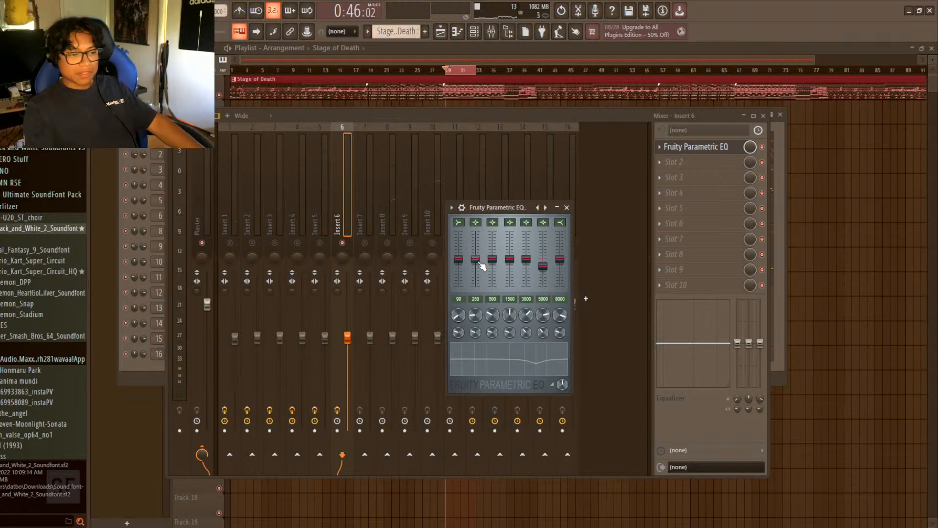
key(space)
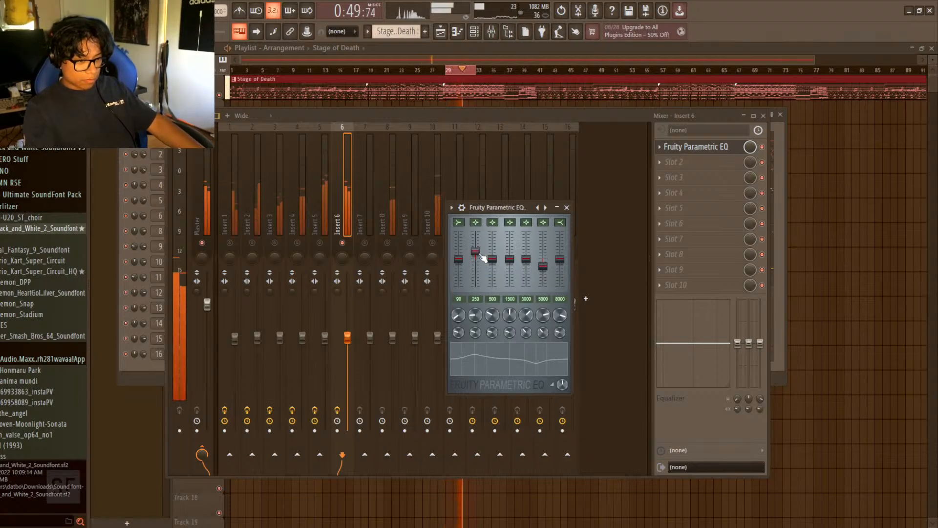
scroll(496, 264, up, 4)
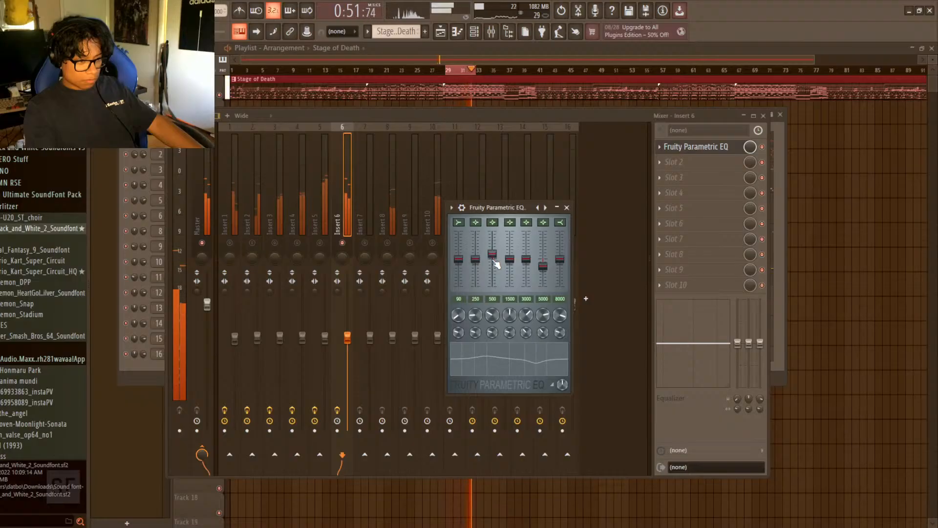
- Cut 1500 Hz slightly and soften the 5000 Hz cut in Insert 6's Fruity Parametric EQ, and close the plugin
scroll(496, 264, down, 1)
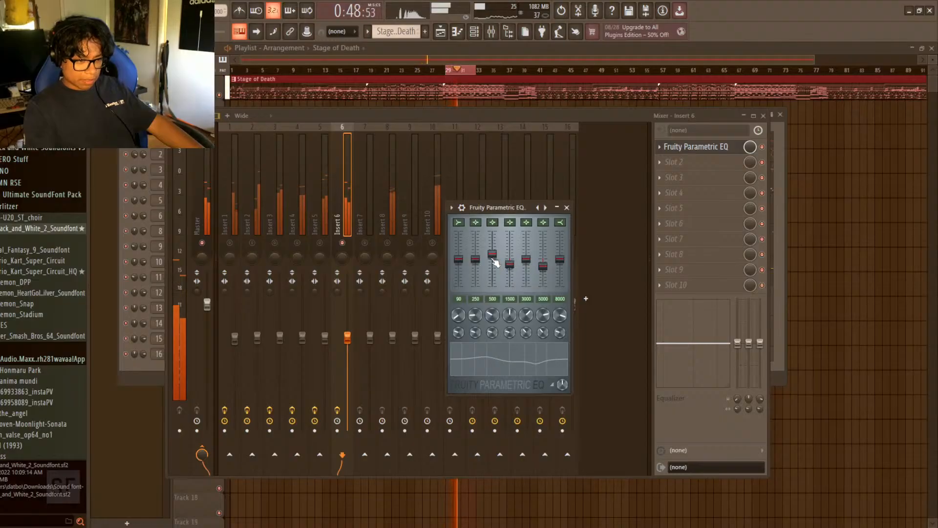
drag(493, 253, 493, 251)
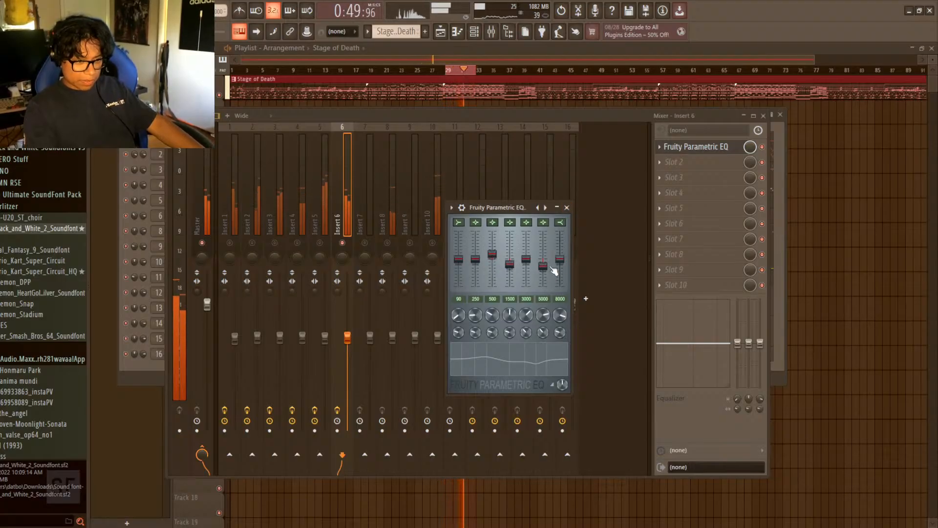
drag(551, 268, 550, 272)
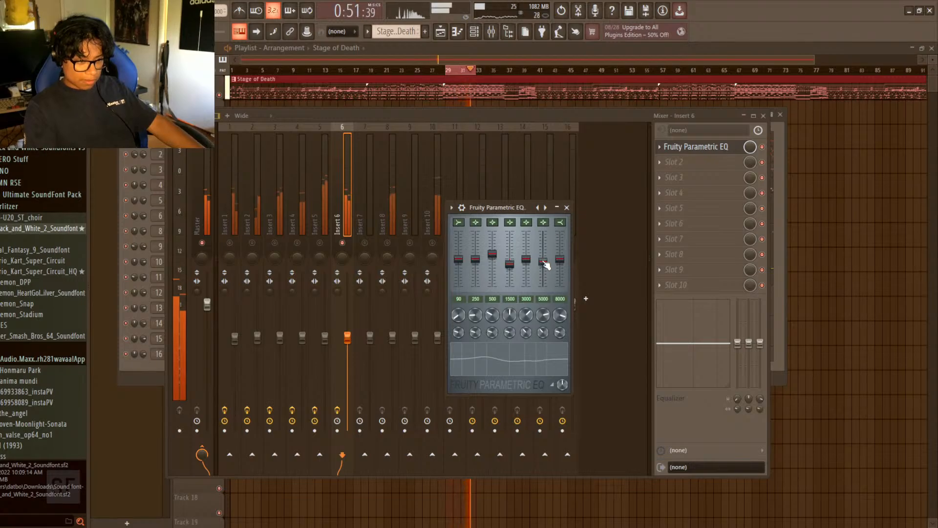
click(567, 207)
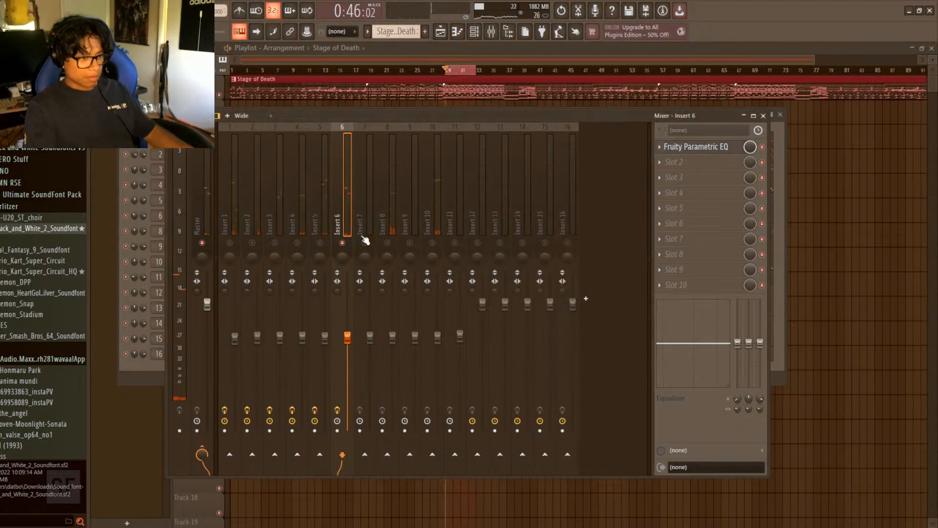
- Check the notes of Black_and_White_2_Soundfont #7 in the piano roll, and bring back the mixer below the channel rack
drag(528, 115, 467, 229)
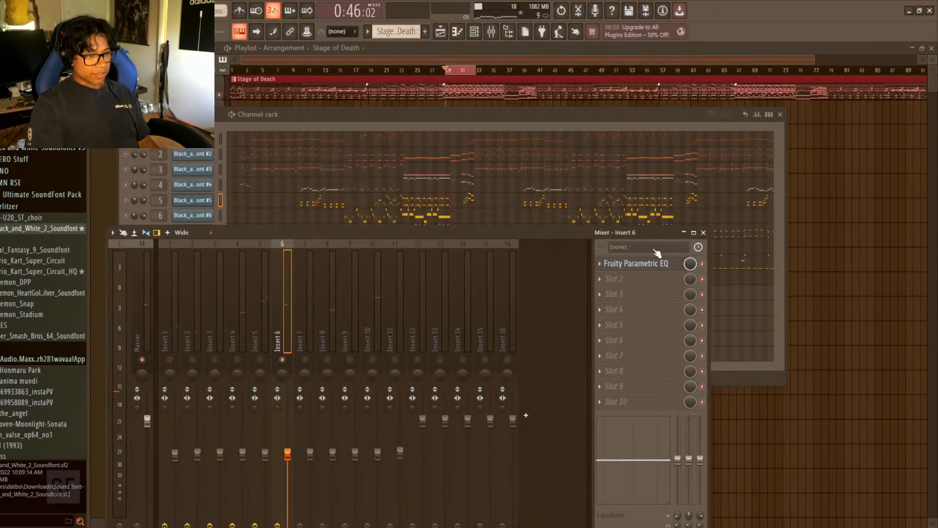
click(706, 234)
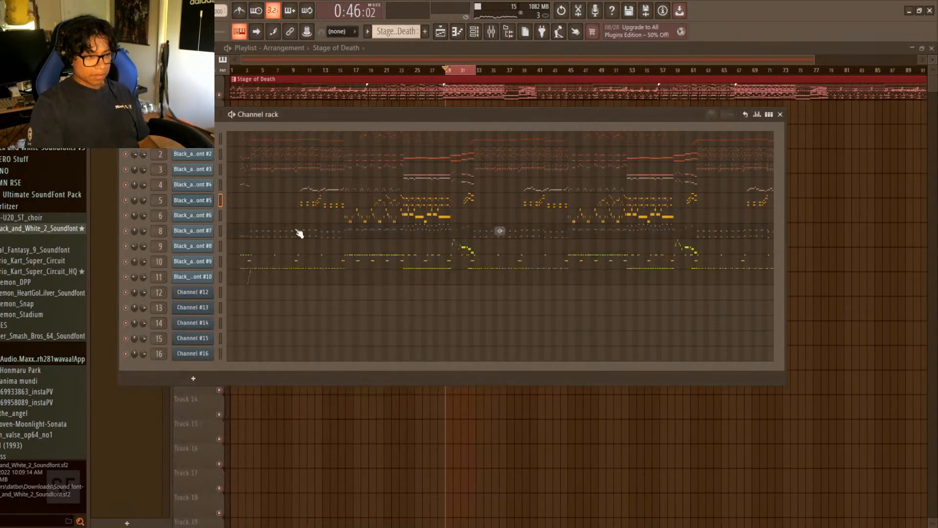
click(255, 239)
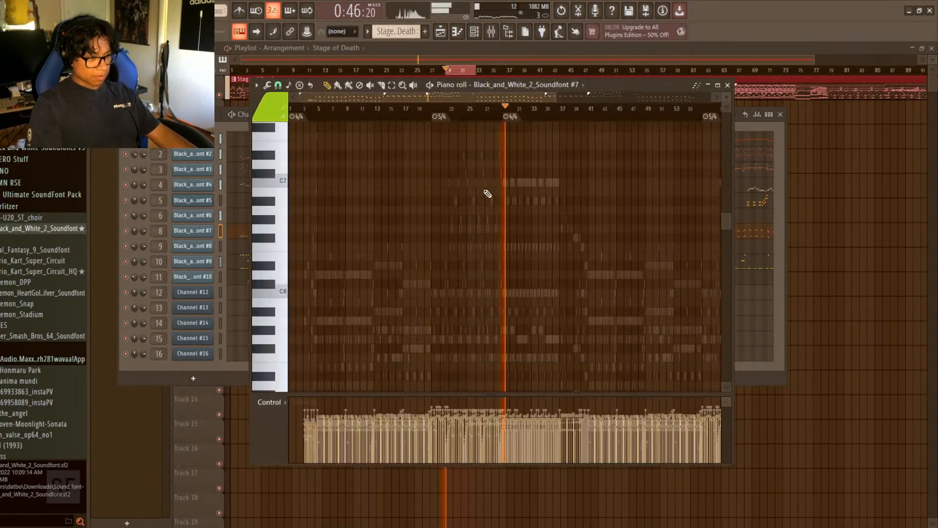
click(725, 88)
click(486, 34)
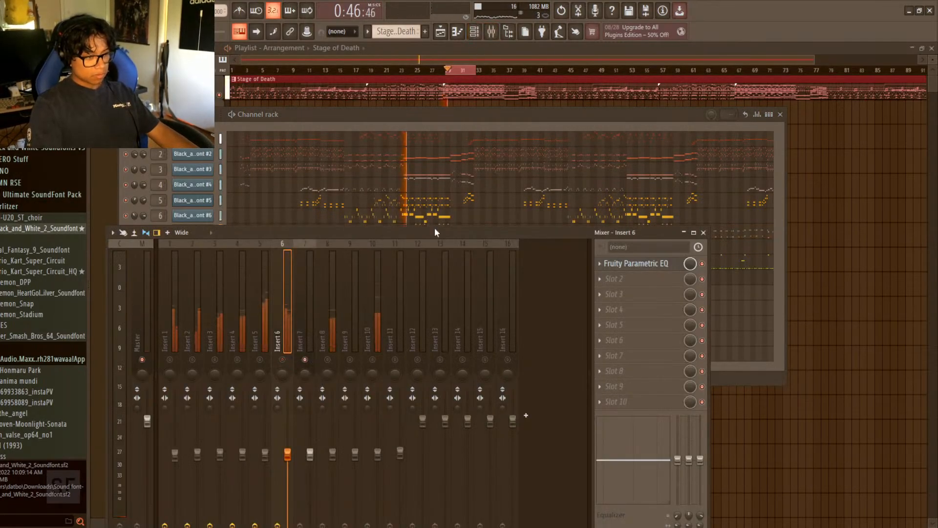
drag(435, 227, 454, 284)
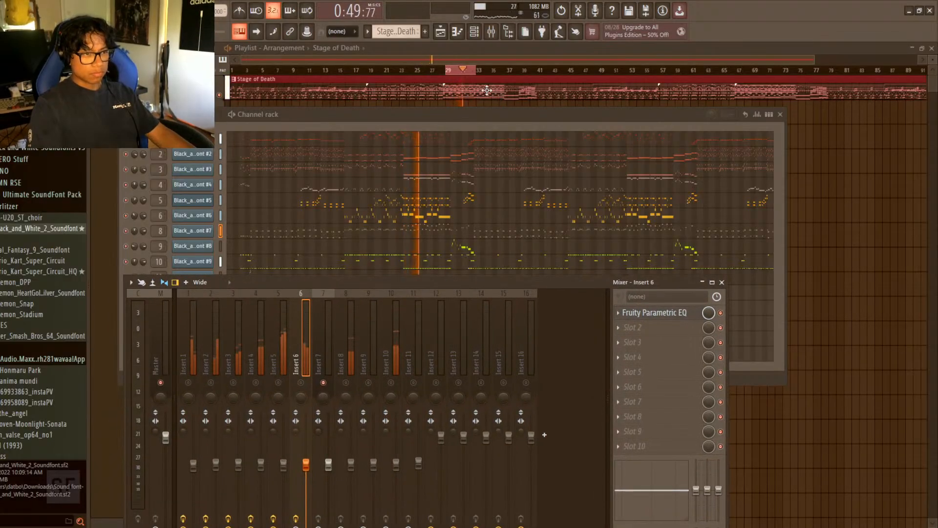
- Clear the playback loop selection, stop playback, and check the soundfont patch of channel #8 from the channel rack
right_click(474, 73)
click(479, 34)
key(space)
click(458, 32)
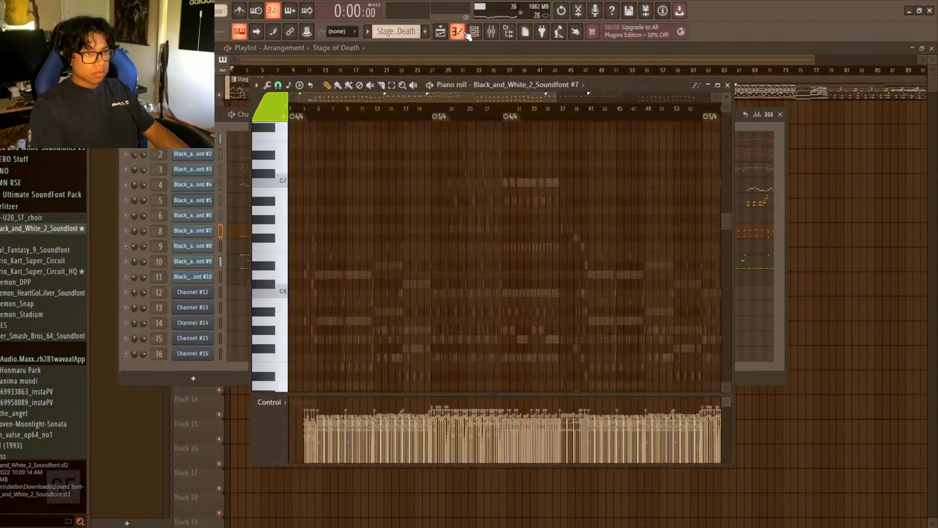
click(475, 33)
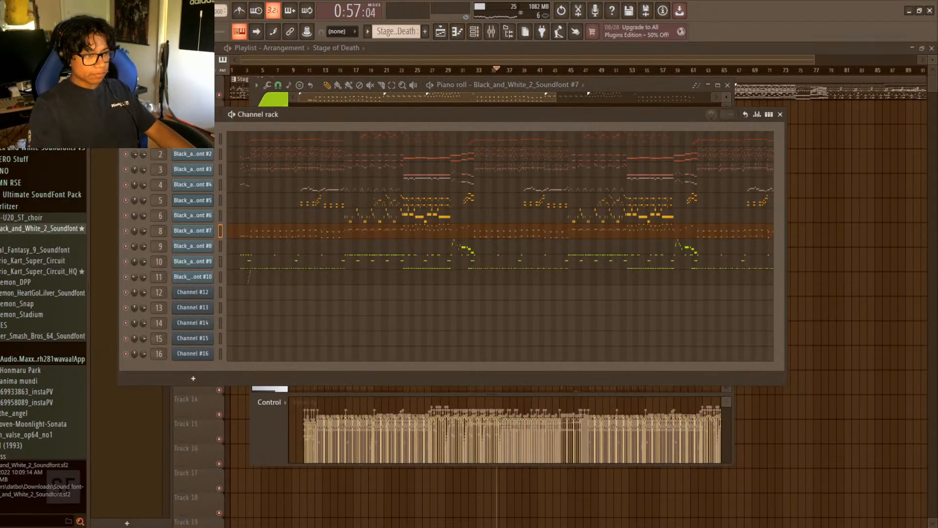
key(space)
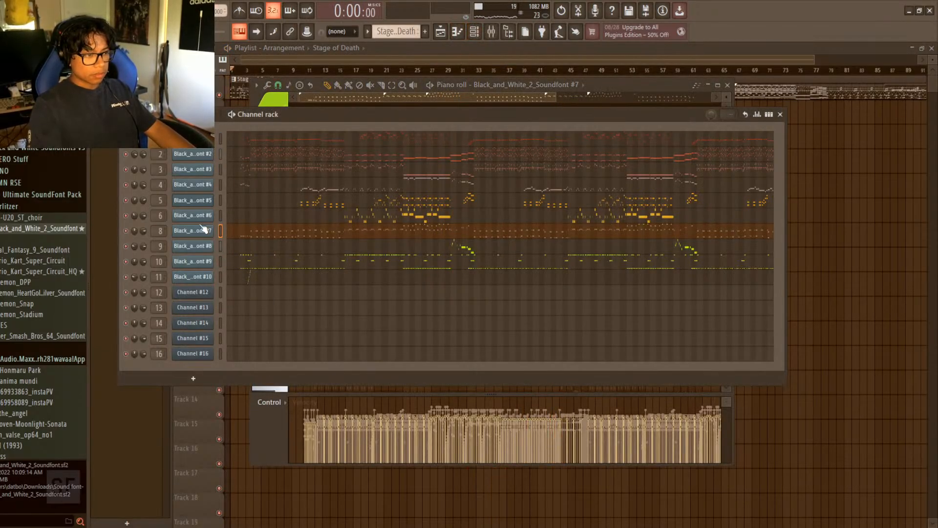
click(202, 229)
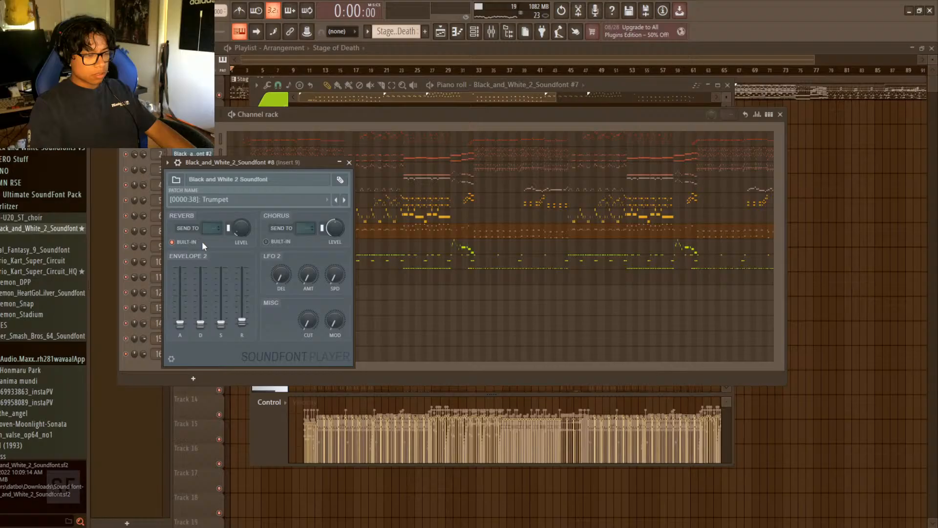
click(349, 163)
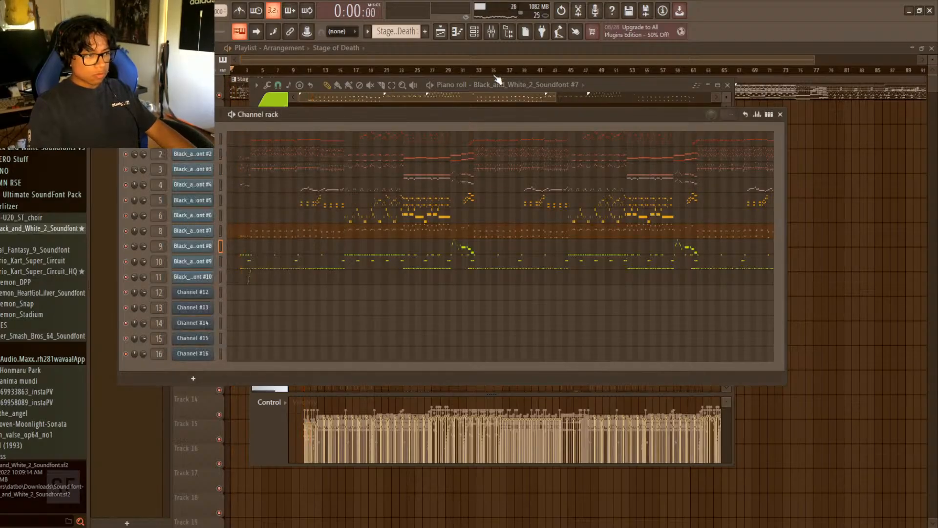
- Reposition the mixer so its full tracks are visible and select Insert 7
key(F9)
drag(368, 291, 393, 157)
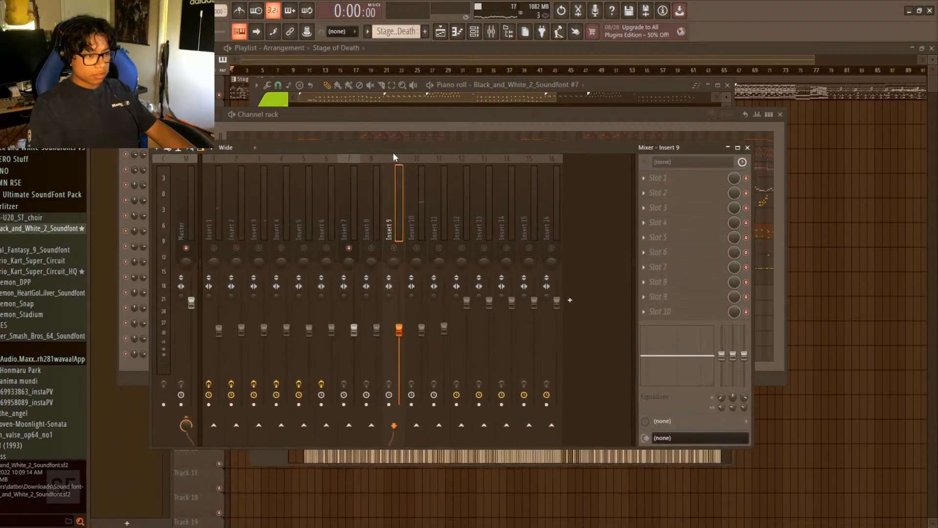
click(350, 248)
click(327, 327)
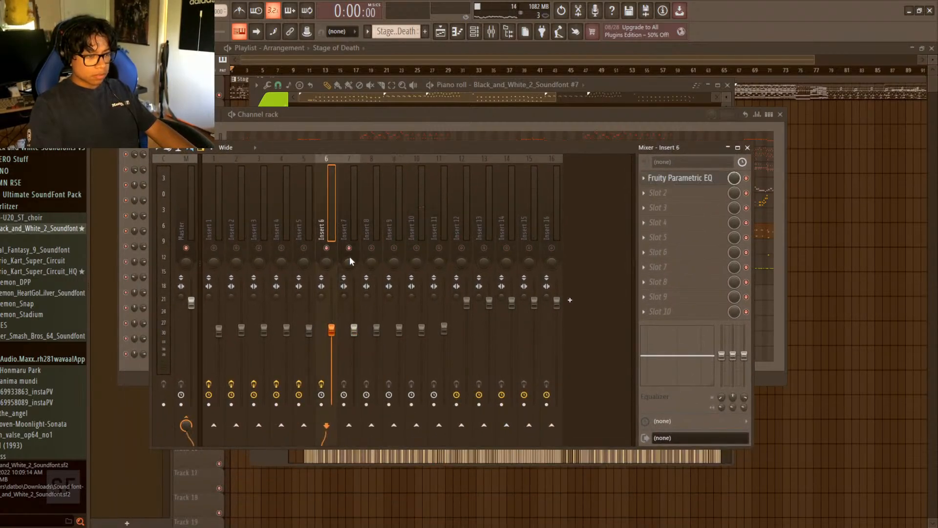
click(351, 296)
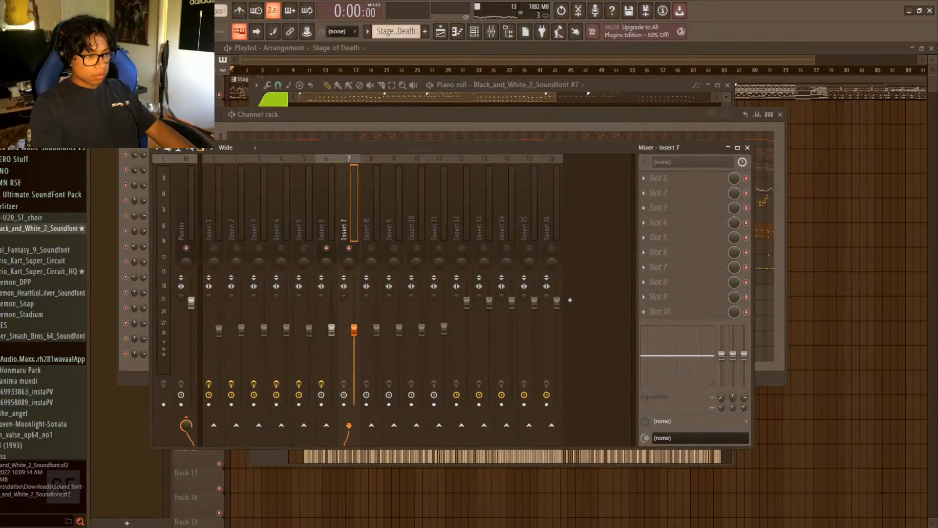
- Examine the lower notes of Black_and_White_2_Soundfont #7 in the piano roll while previewing from around bar 11
click(418, 129)
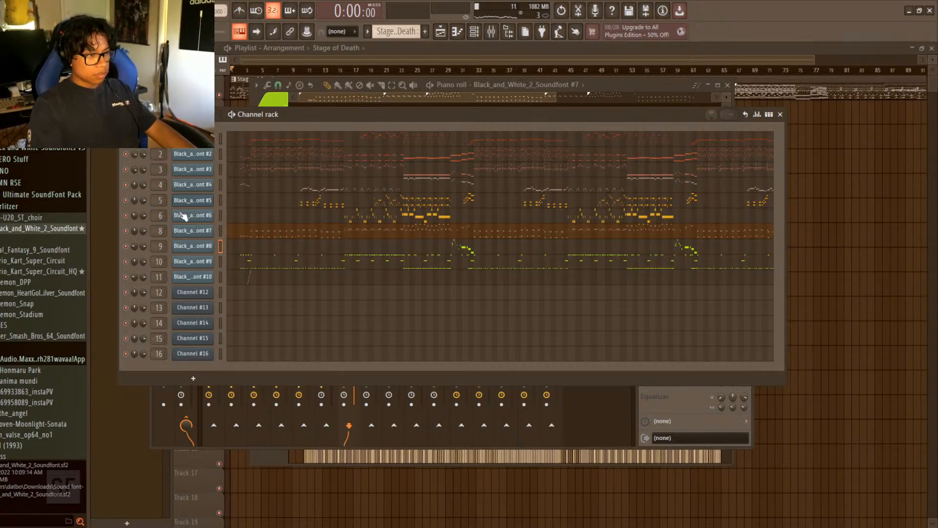
click(268, 237)
click(295, 230)
key(space)
click(364, 109)
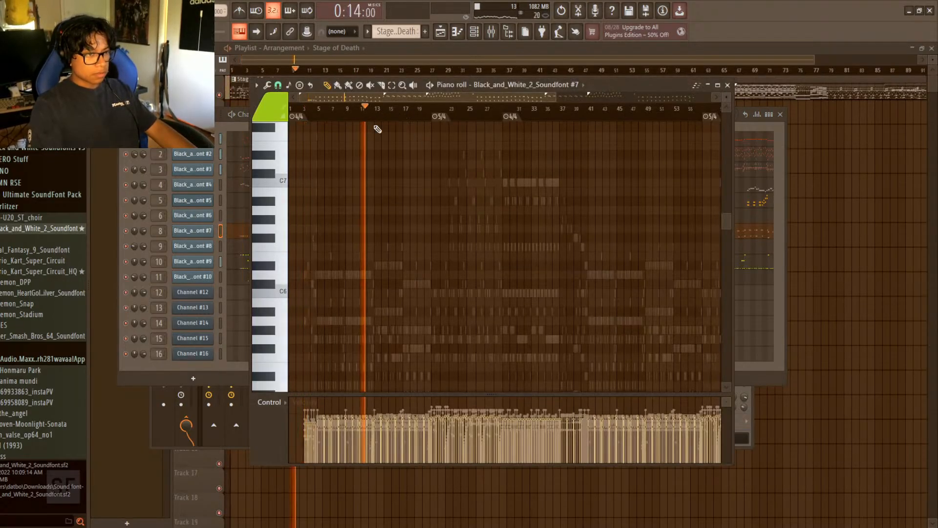
scroll(337, 235, down, 6)
key(space)
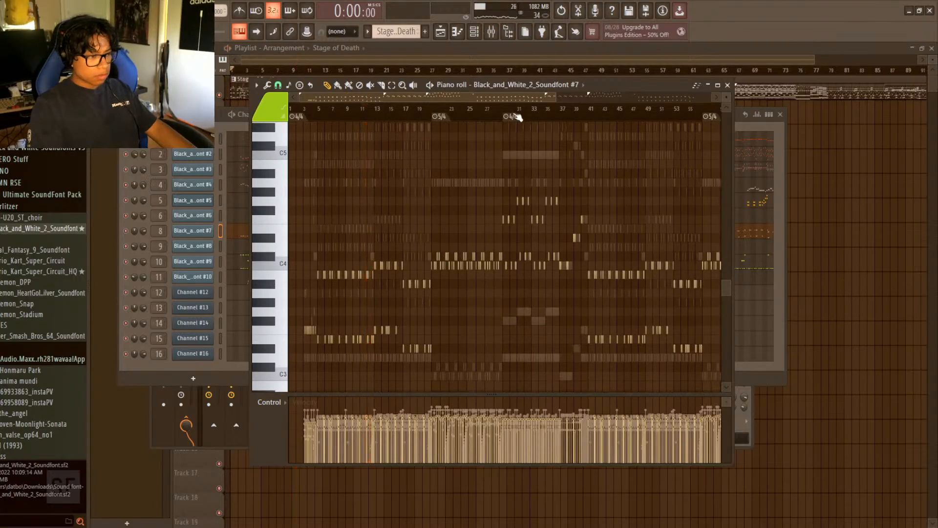
- Play the song while watching the mixer meters, and examine the notes of Black_and_White_2_Soundfont #2 across the piano roll
key(F9)
key(space)
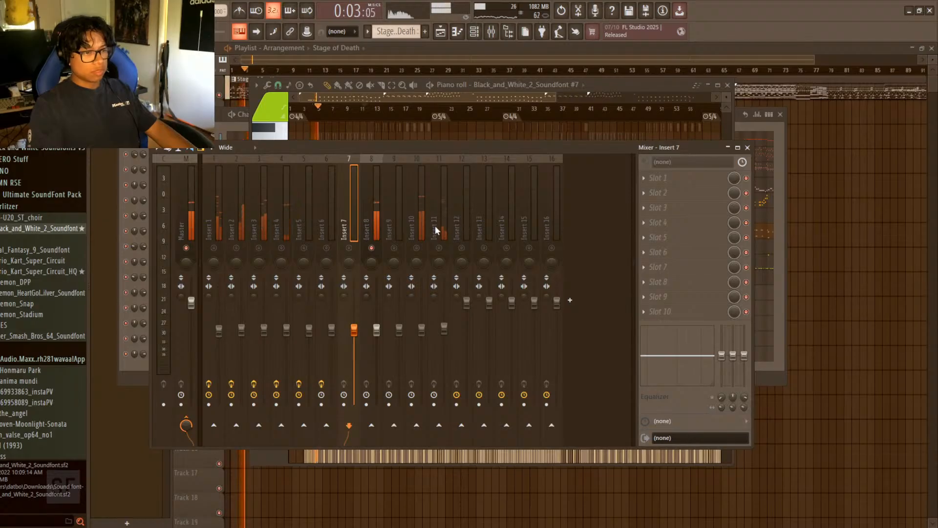
click(747, 147)
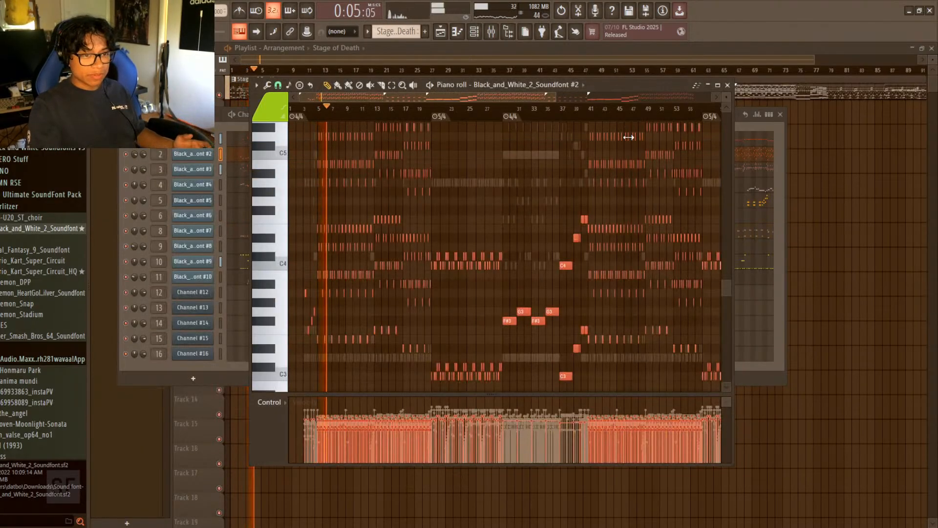
scroll(659, 116, down, 3)
scroll(656, 121, up, 4)
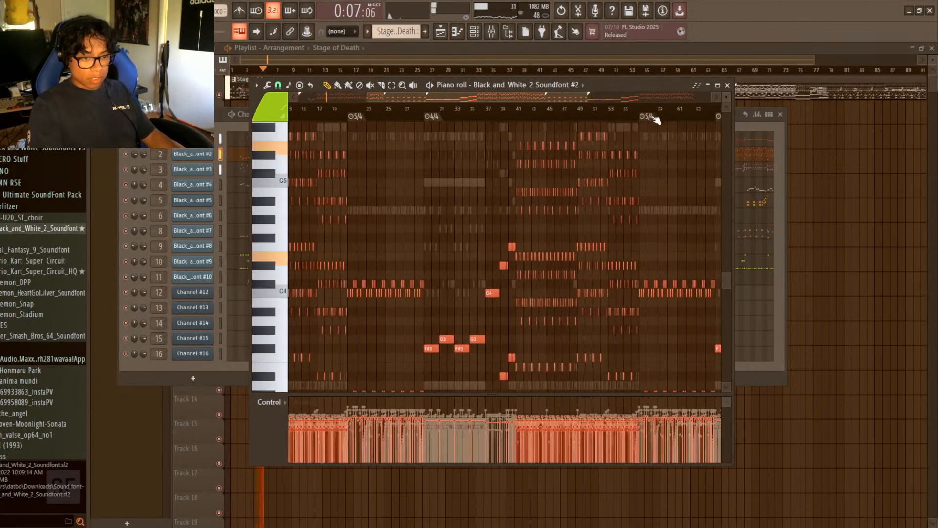
scroll(656, 120, up, 3)
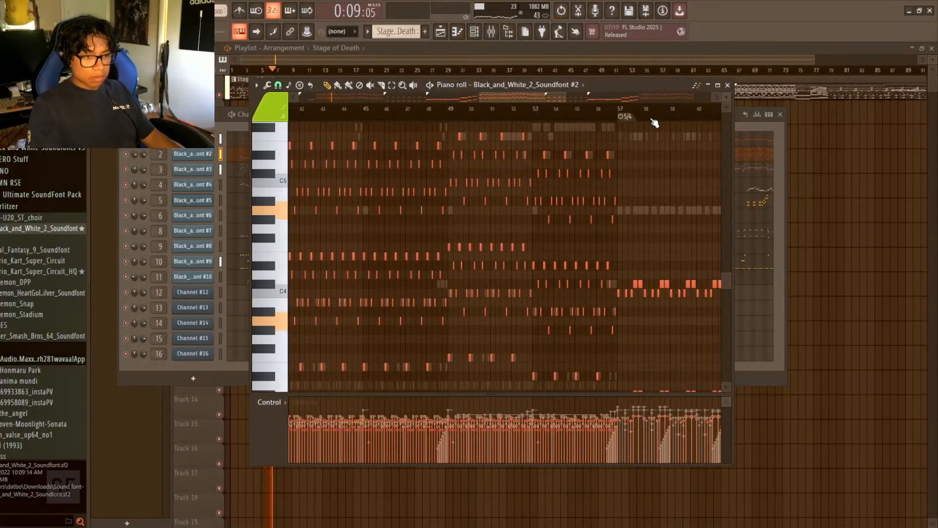
scroll(397, 116, down, 4)
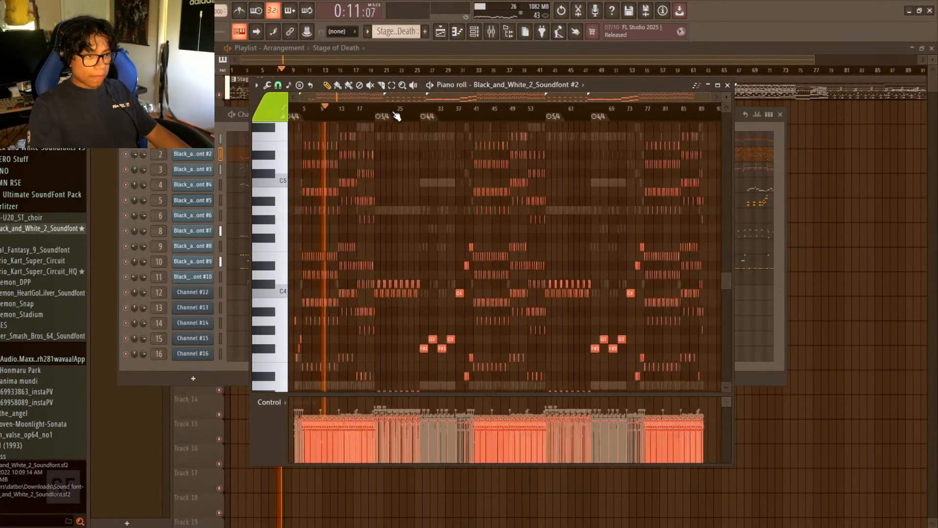
key(space)
- Select Insert 8 in the mixer during playback and verify its source through the soundfont settings of channel #7
click(491, 31)
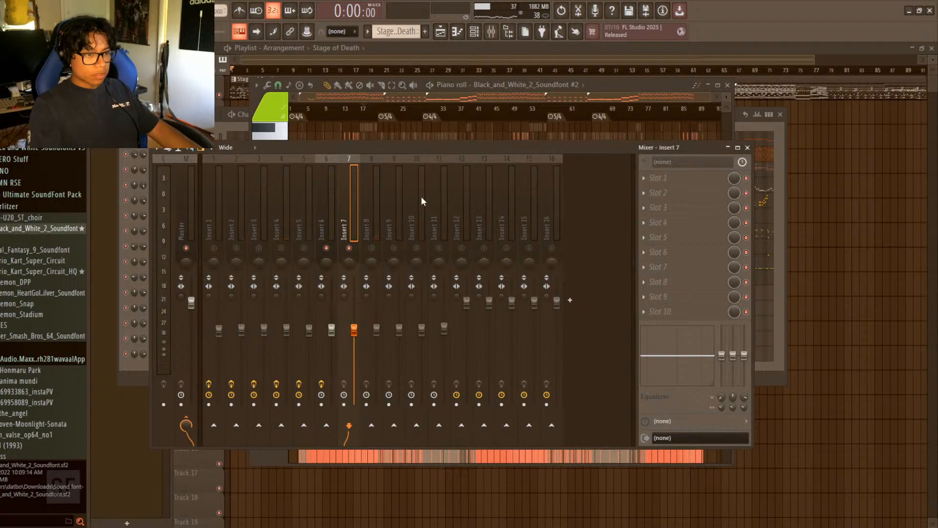
key(space)
click(369, 255)
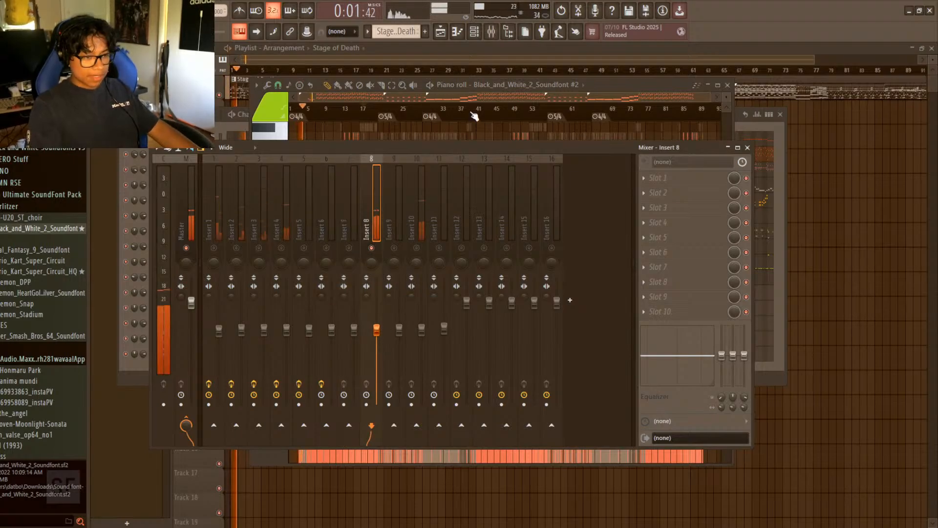
click(474, 32)
click(190, 234)
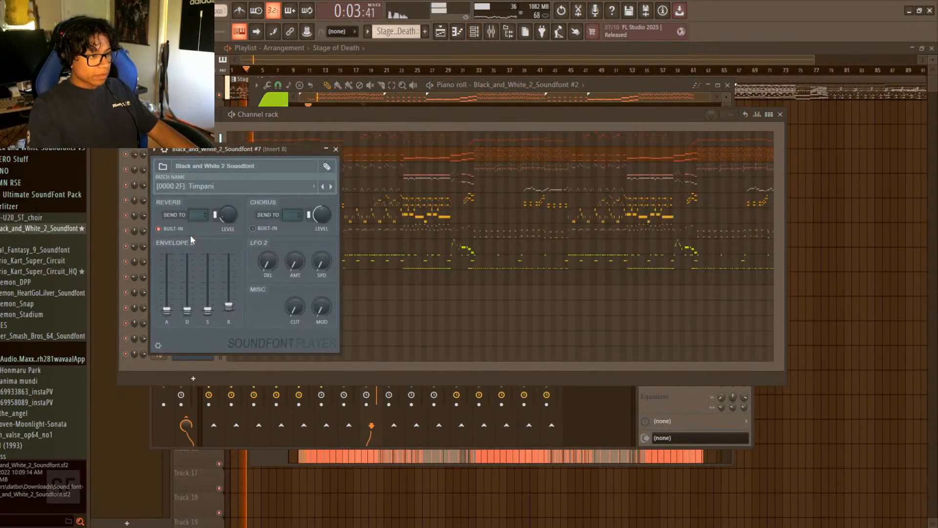
click(474, 32)
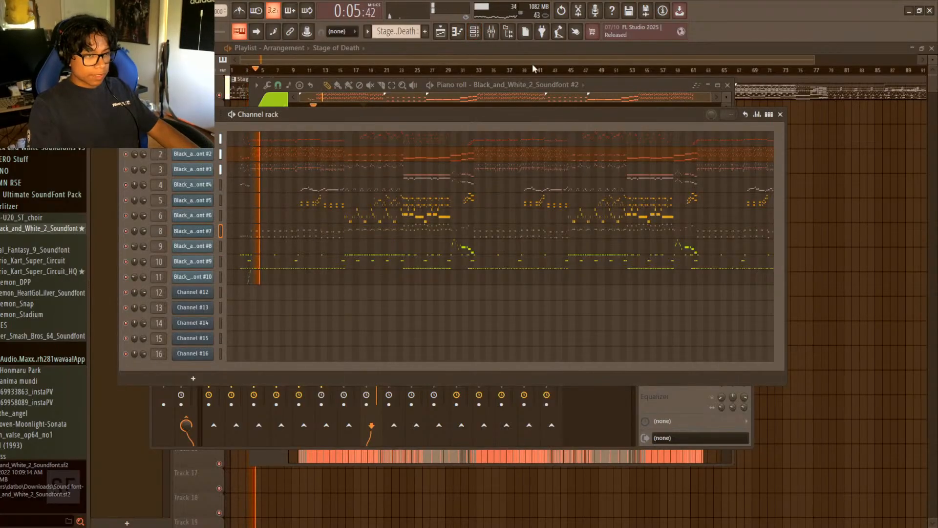
click(491, 31)
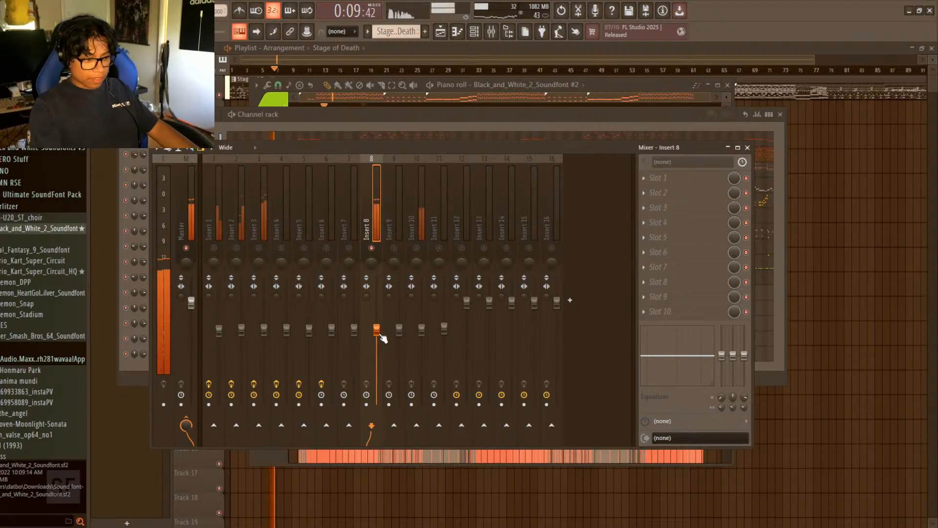
- Load Fruity Parametric EQ 2 on Insert 8, pull band 7 fully down to roll off the highs, and slightly boost band 6
click(827, 385)
drag(316, 123, 468, 171)
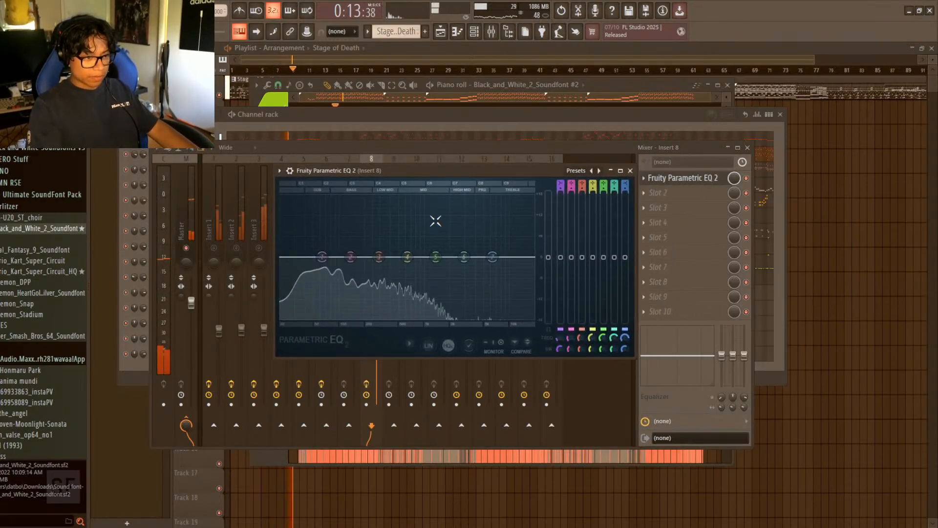
drag(492, 256, 502, 317)
mouse_move(464, 257)
mouse_down()
mouse_move(465, 210)
mouse_move(479, 247)
mouse_move(470, 239)
mouse_move(472, 248)
mouse_up()
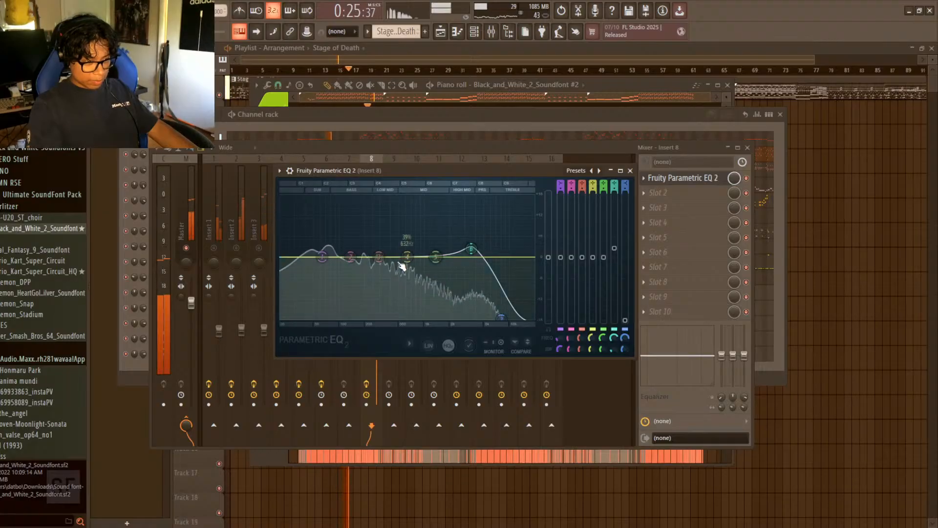
- Boost band 2 around 130 Hz and slightly lower band 1 in Insert 8's Fruity Parametric EQ 2
drag(350, 257, 310, 263)
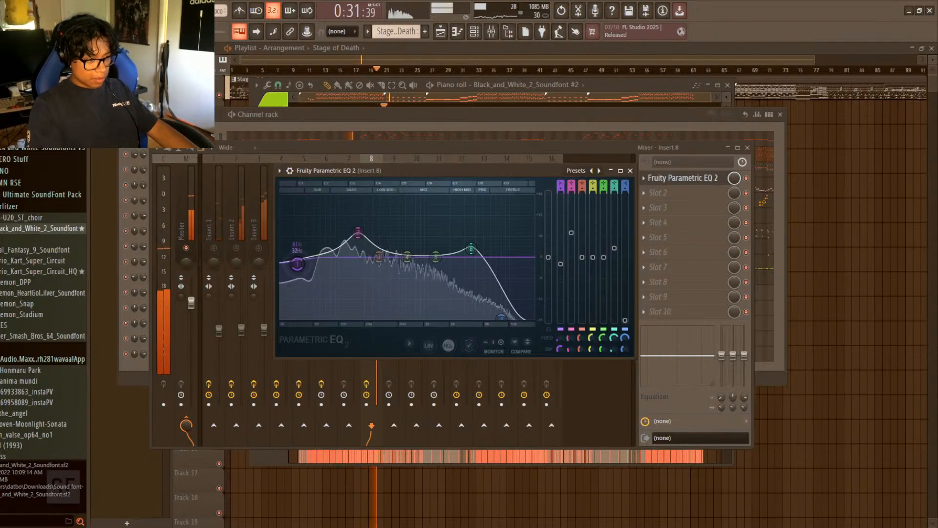
drag(358, 233, 356, 232)
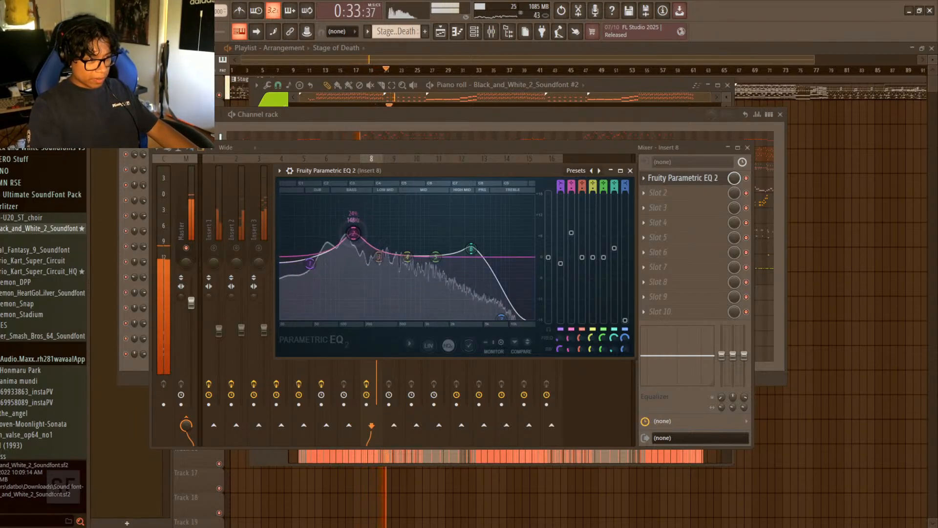
drag(309, 263, 314, 268)
drag(355, 233, 349, 232)
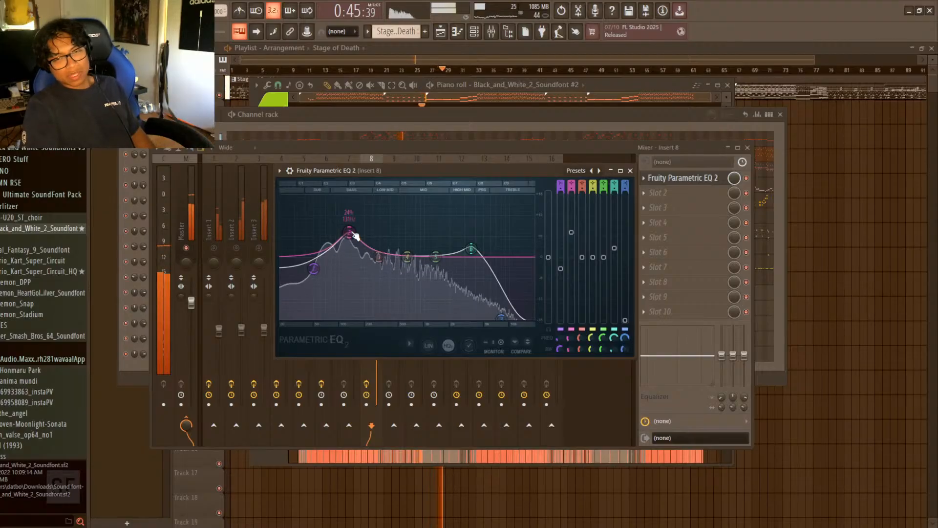
- Try band 2's boost at different bass frequencies up to about 134 Hz and lower band 1 in Insert 8's equalizer while listening
key(space)
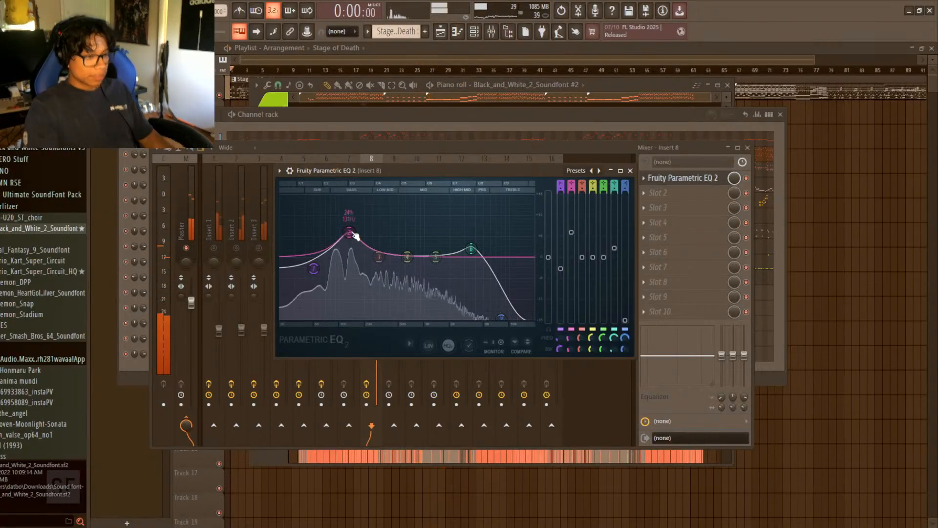
drag(349, 233, 345, 236)
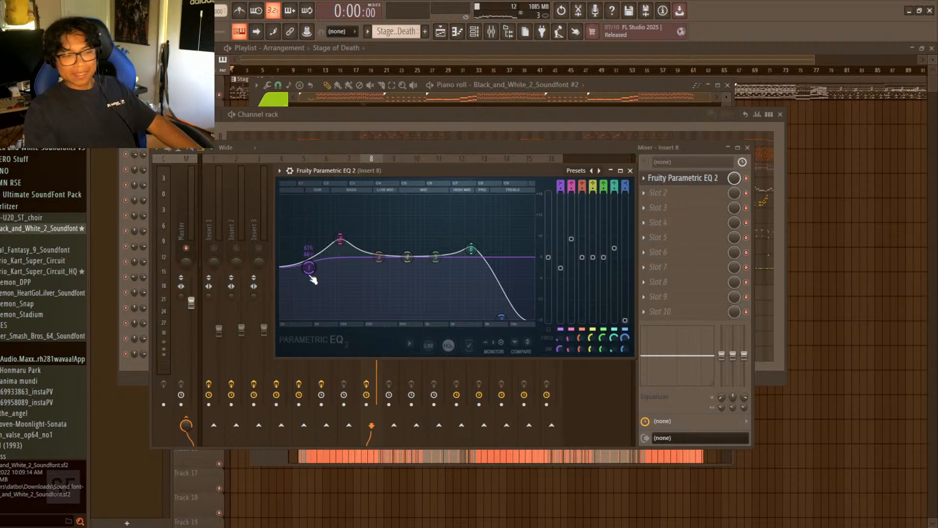
key(space)
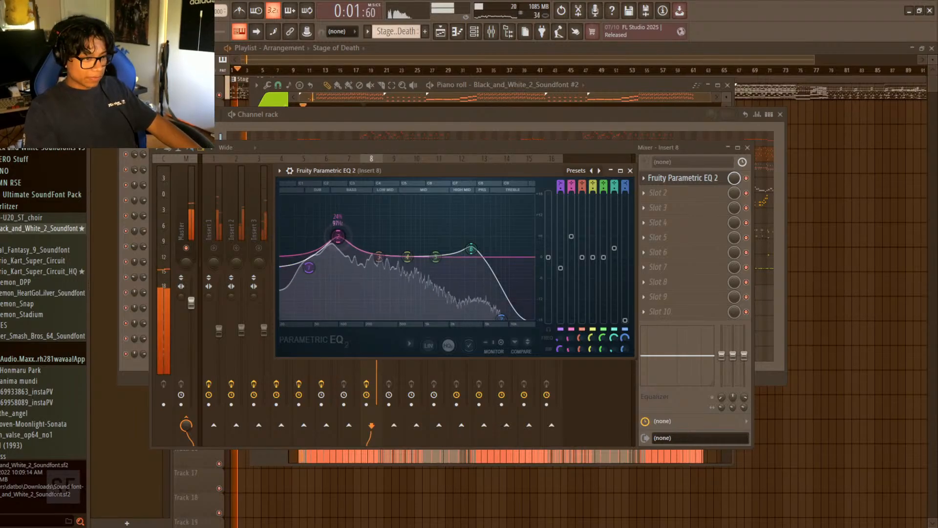
drag(338, 236, 350, 237)
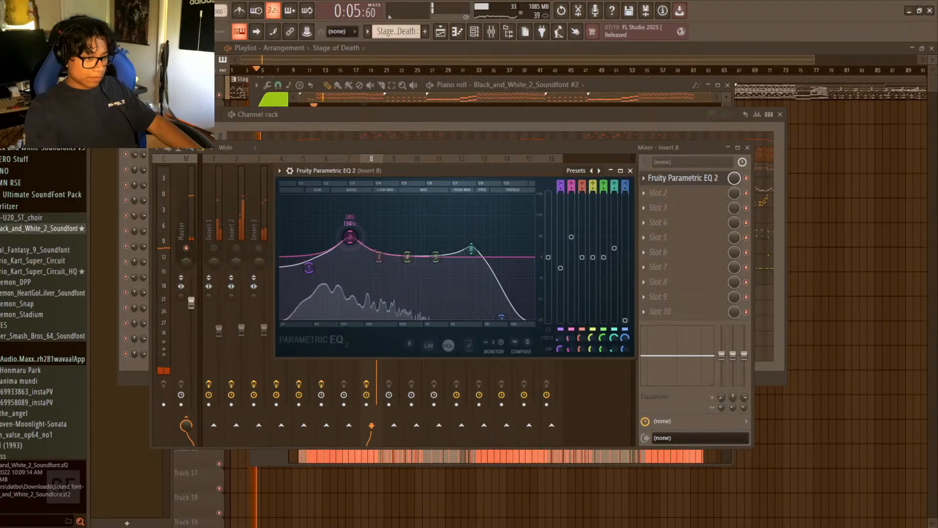
drag(309, 267, 309, 272)
- Reset bands 1 and 2 in Insert 8's equalizer, boost band 2 with a narrower bass peak, lower band 1, and stop playback
alt+click(307, 272)
alt+click(349, 238)
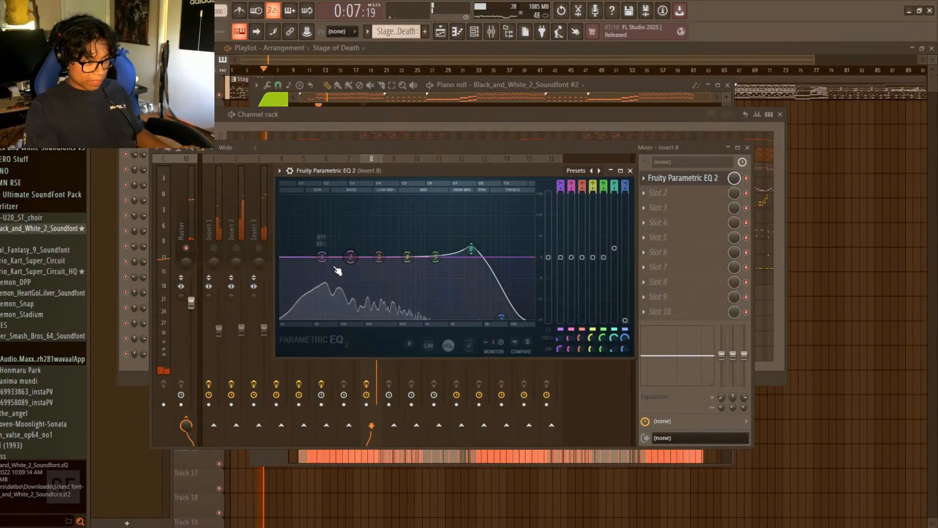
drag(351, 257, 289, 273)
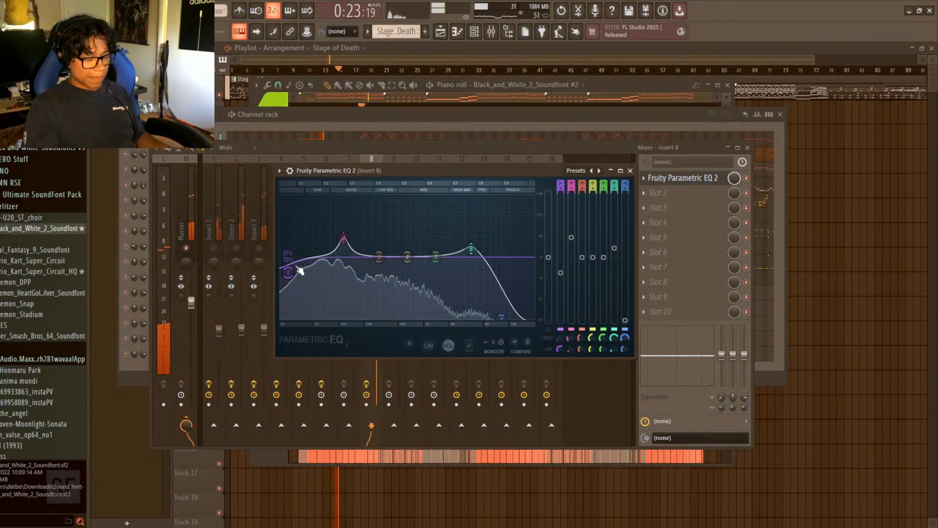
drag(289, 277, 295, 277)
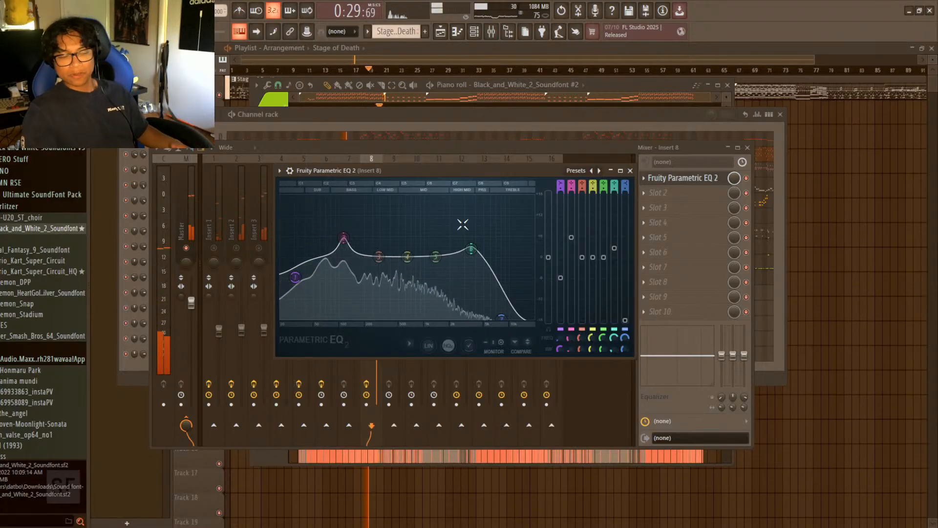
click(630, 170)
key(space)
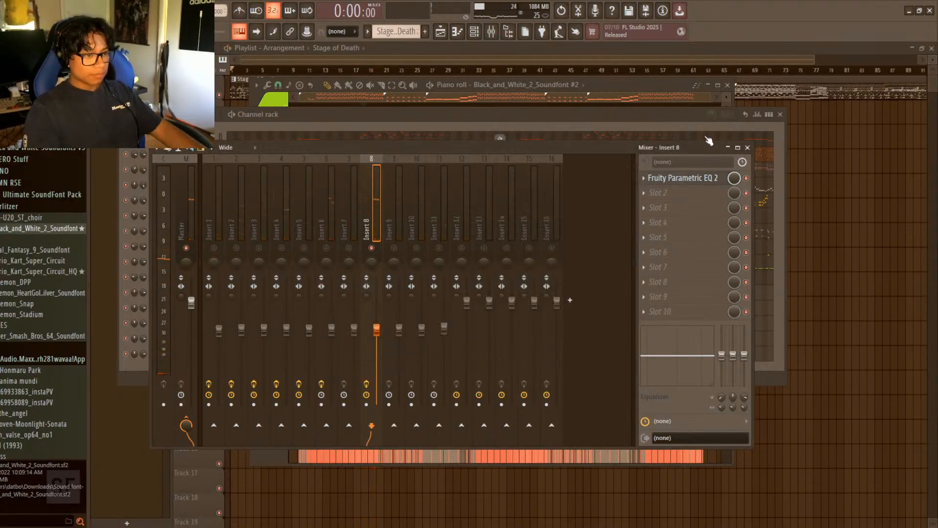
- Solo Black_and_White_2_Soundfont #8 in the channel rack, briefly check its level in the mixer, and close the piano roll
click(749, 148)
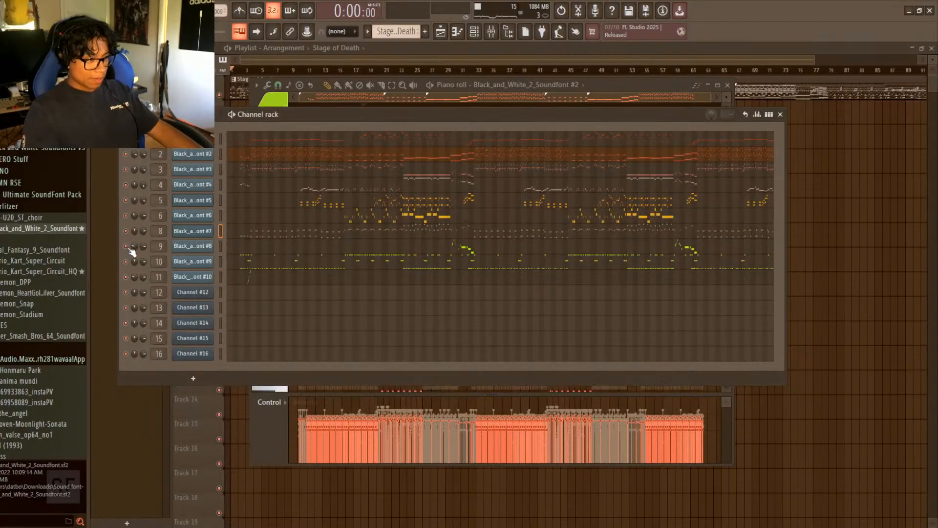
key(space)
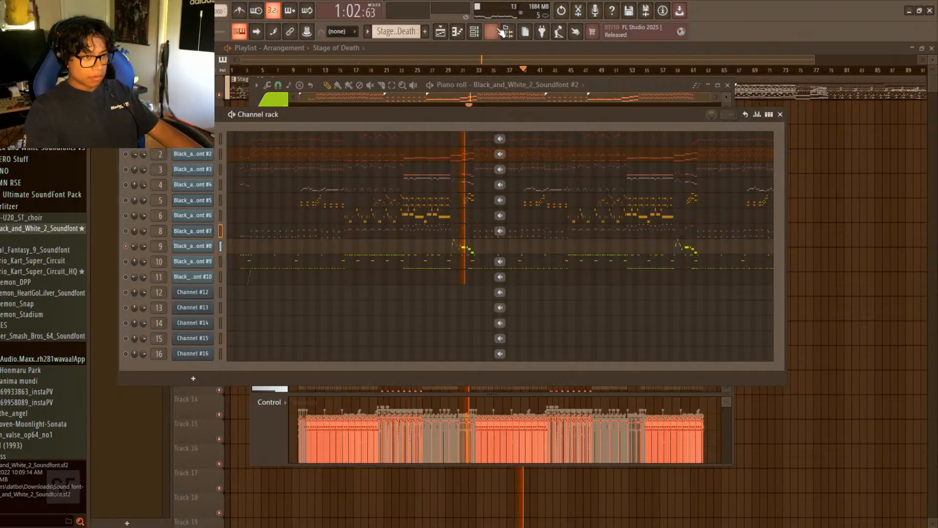
key(F9)
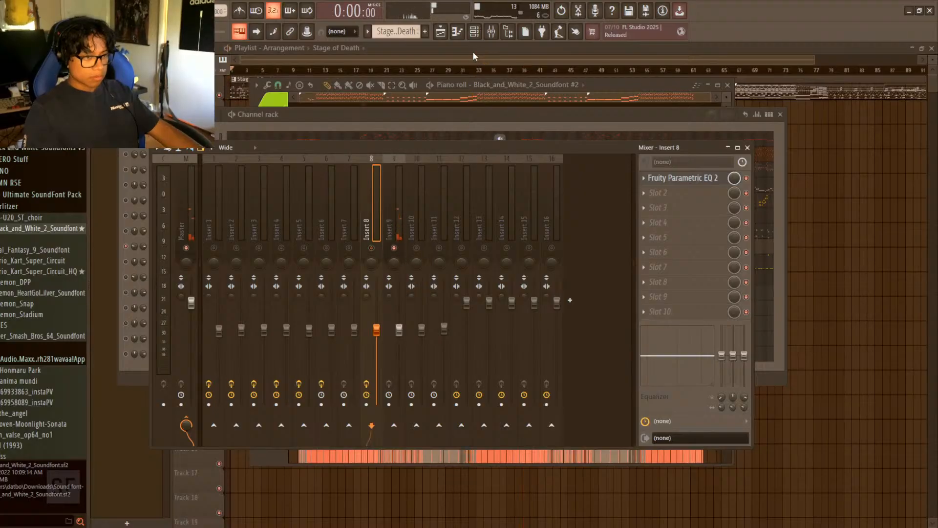
click(457, 33)
click(442, 33)
click(475, 32)
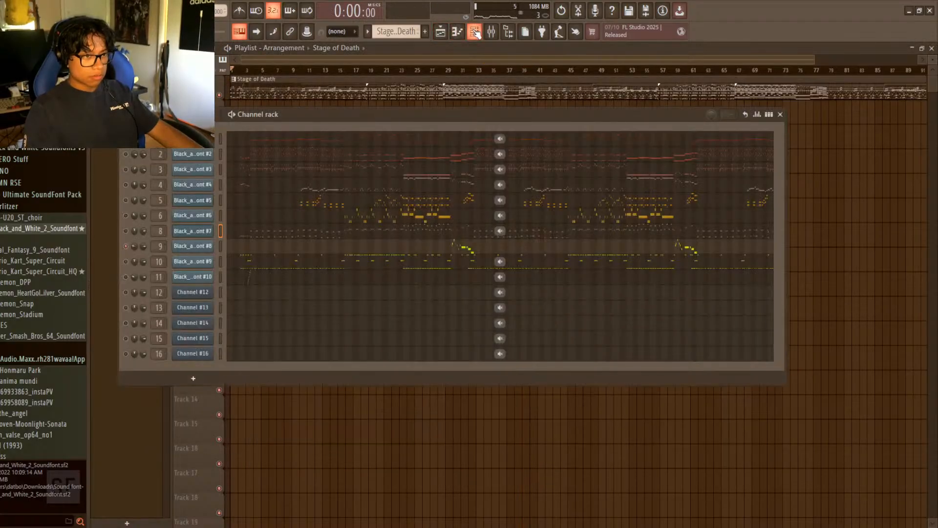
- Select Black_and_White_2_Soundfont #8 during playback and bring up its Insert 9 in the mixer
key(space)
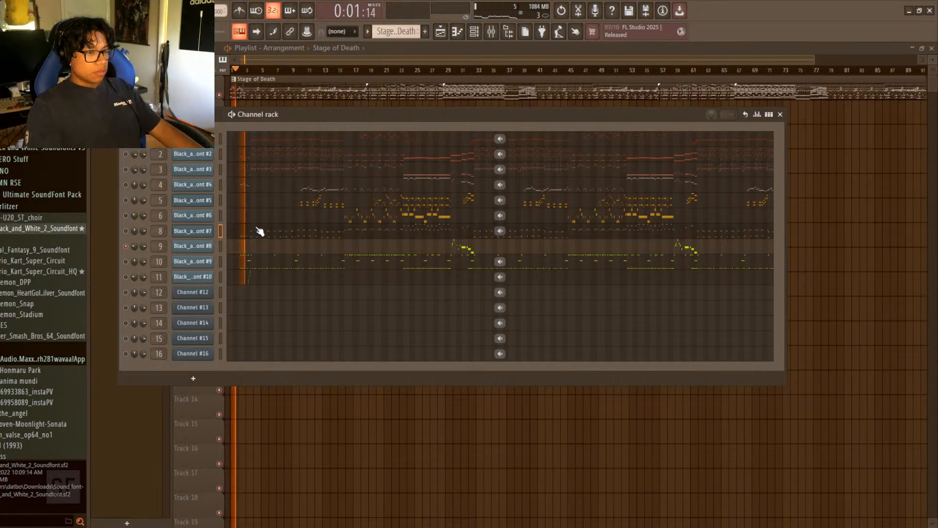
click(203, 260)
click(202, 247)
click(350, 162)
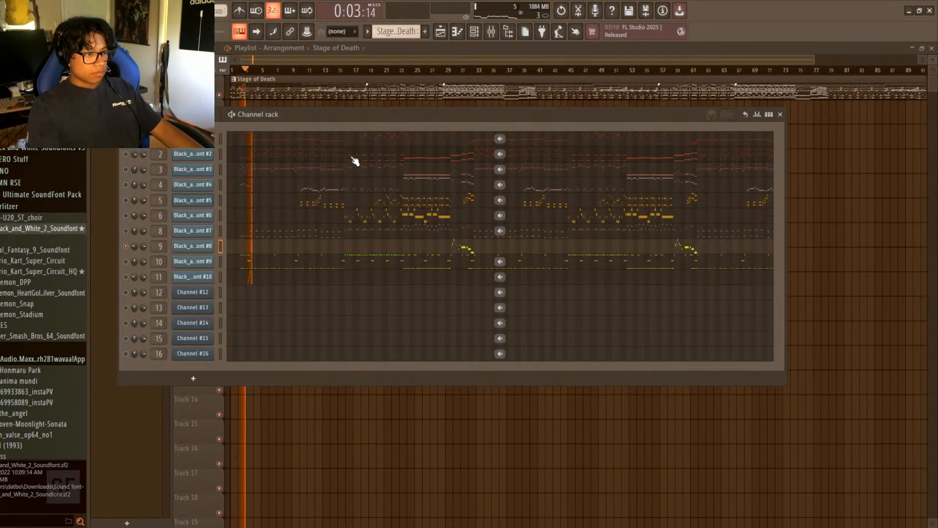
click(474, 31)
click(491, 32)
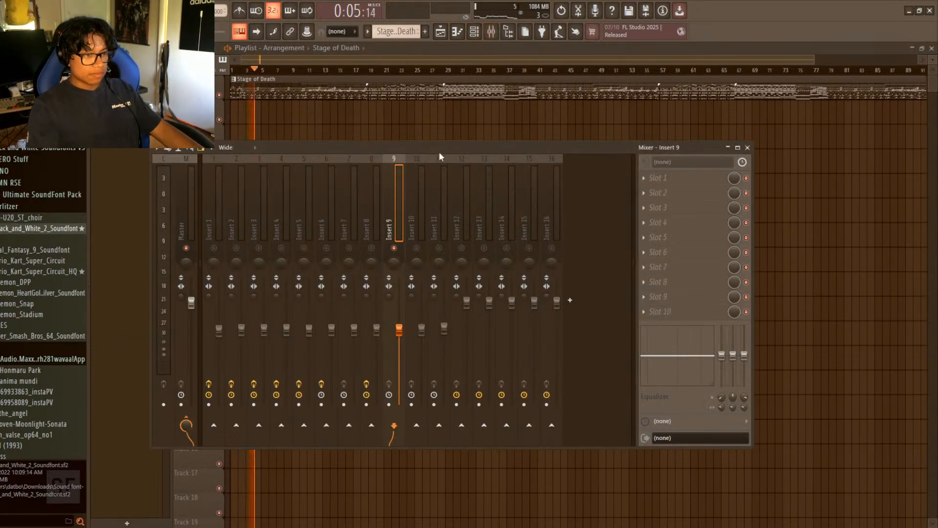
key(space)
- Select Black_and_White_2_Soundfont #5 and review the Fruity Parametric EQ 2 curve on its Insert 5
key(F6)
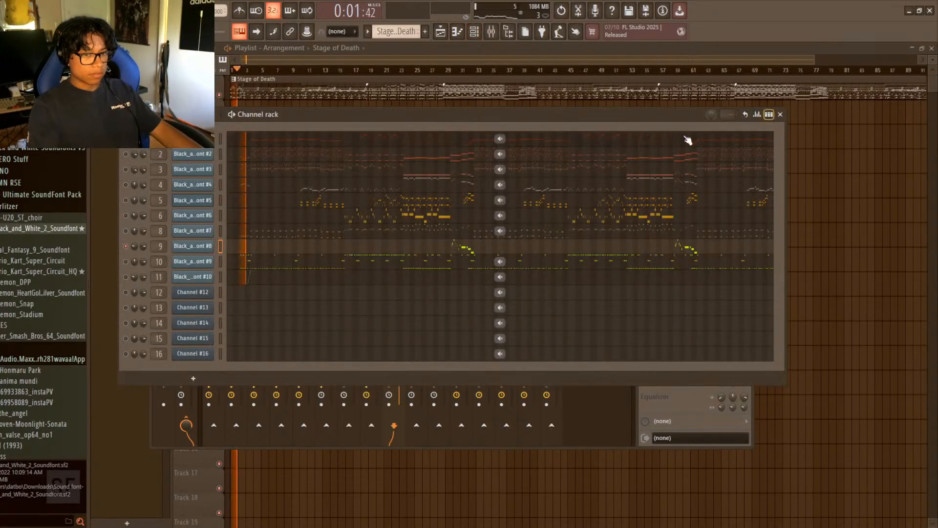
click(201, 209)
click(523, 122)
click(490, 31)
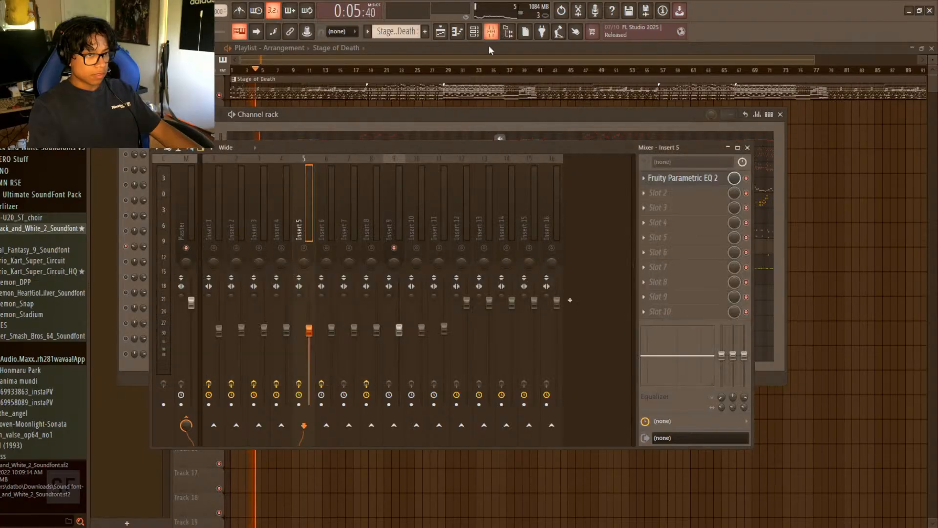
click(683, 179)
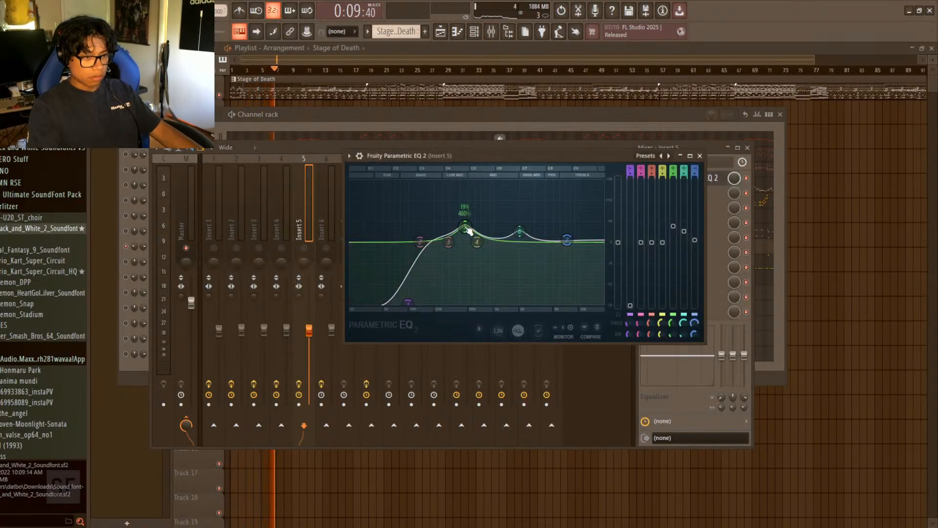
click(700, 156)
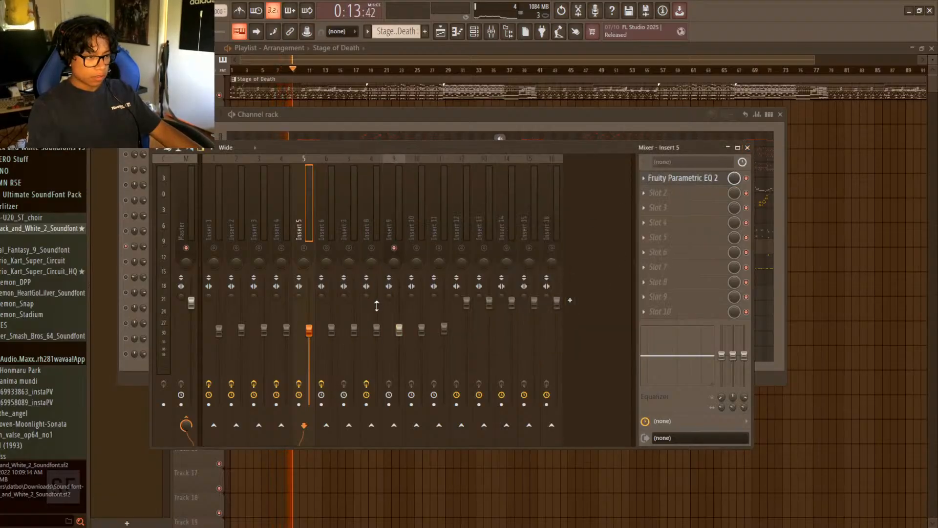
- Select Insert 9 in the mixer and skip playback ahead to the passage where the soloed channel plays
click(400, 331)
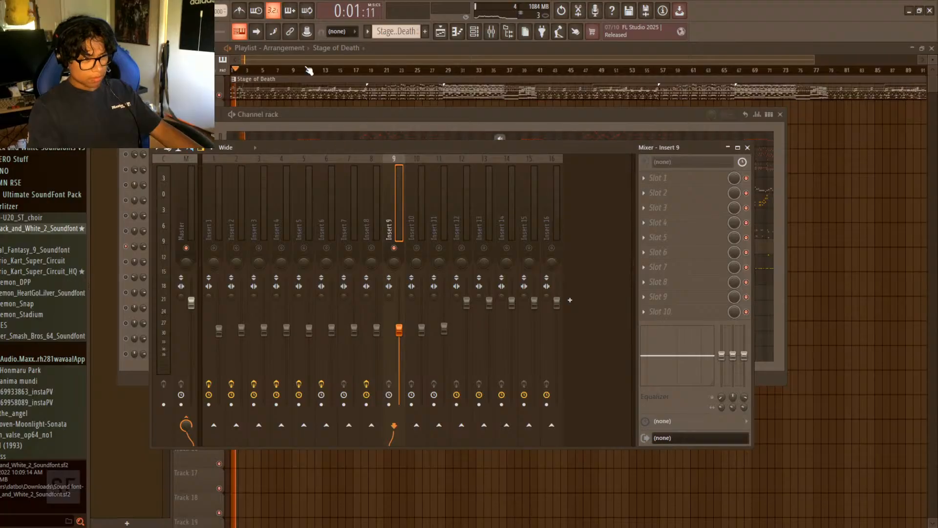
click(331, 71)
click(498, 71)
click(407, 71)
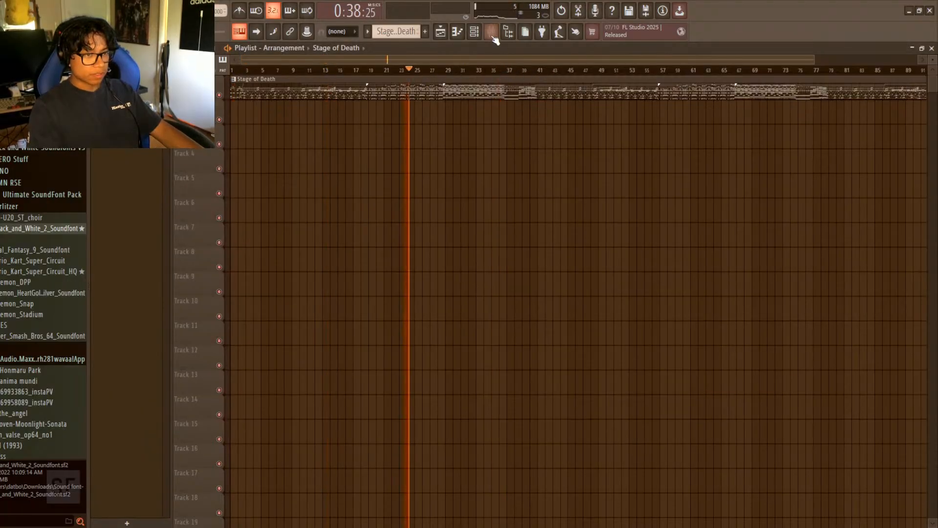
click(491, 33)
key(F6)
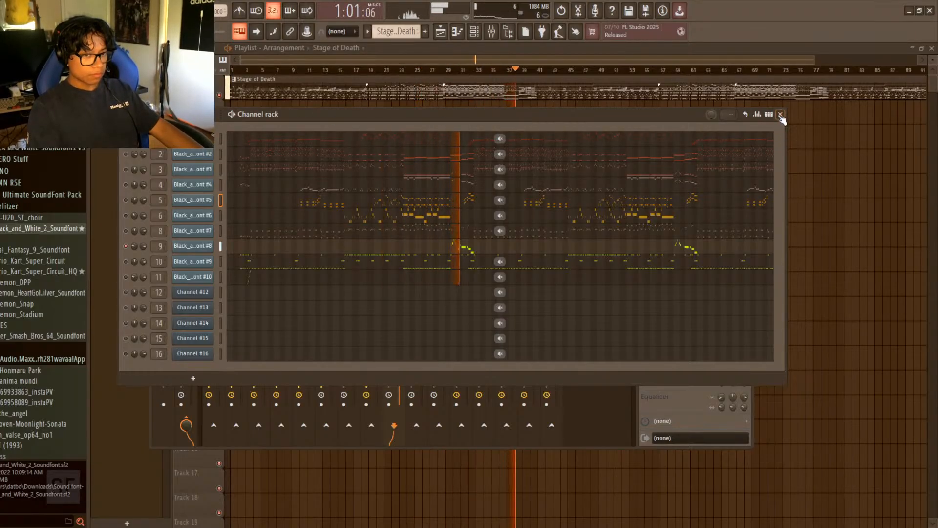
click(780, 114)
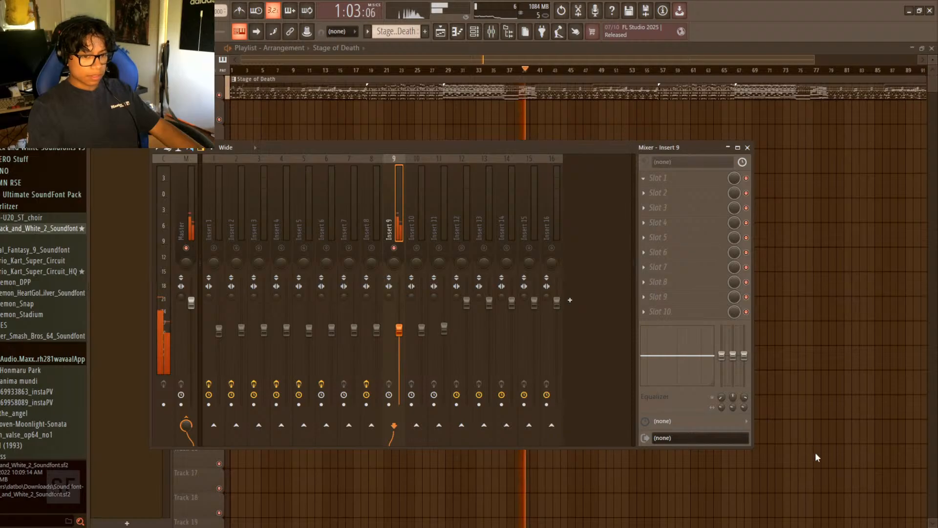
- Load Fruity Parametric EQ 2 on Insert 9 and arrange its window over the mixer
drag(295, 143, 371, 187)
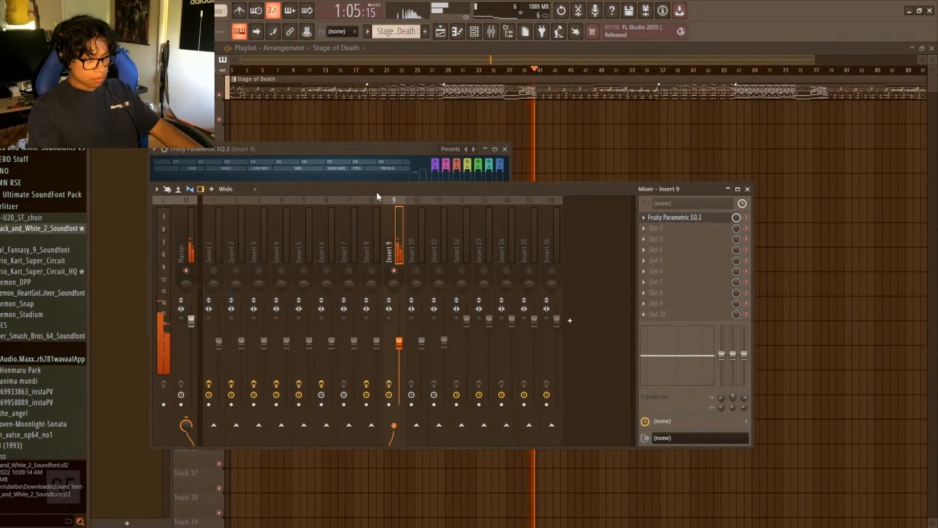
click(423, 173)
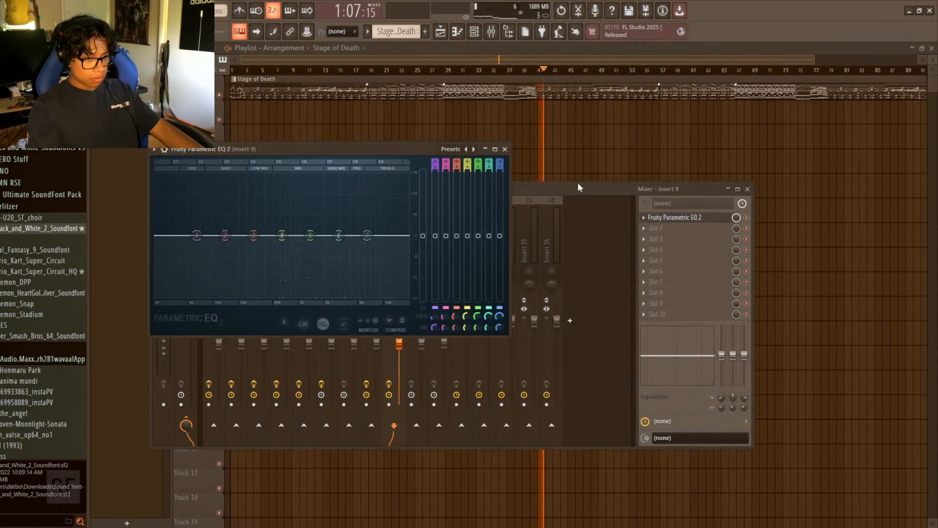
drag(578, 182, 603, 175)
drag(418, 151, 704, 111)
drag(376, 174, 359, 155)
drag(612, 110, 426, 174)
- Boost band 3 in the low mids around 360 Hz and slightly raise band 6 in Insert 9's Fruity Parametric EQ 2
drag(369, 254, 361, 244)
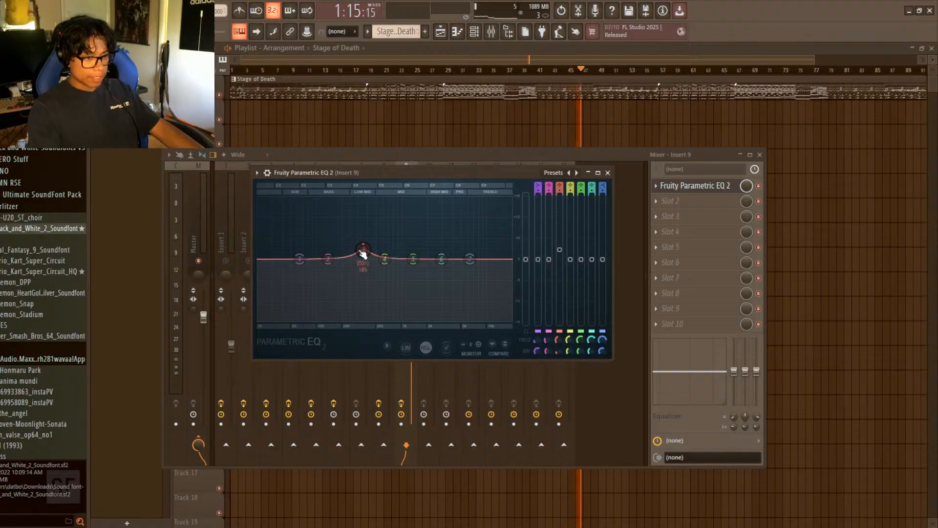
drag(442, 259, 442, 245)
drag(363, 250, 362, 241)
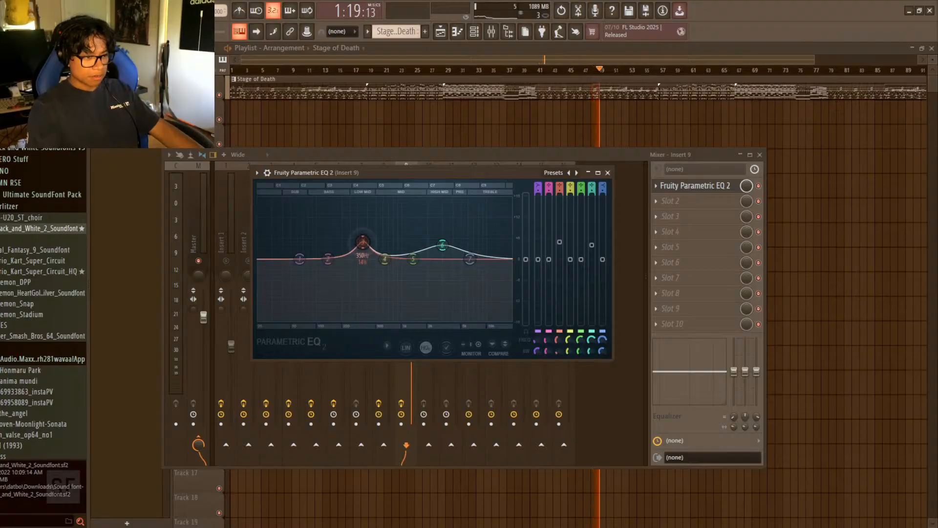
drag(443, 245, 444, 253)
drag(363, 242, 363, 242)
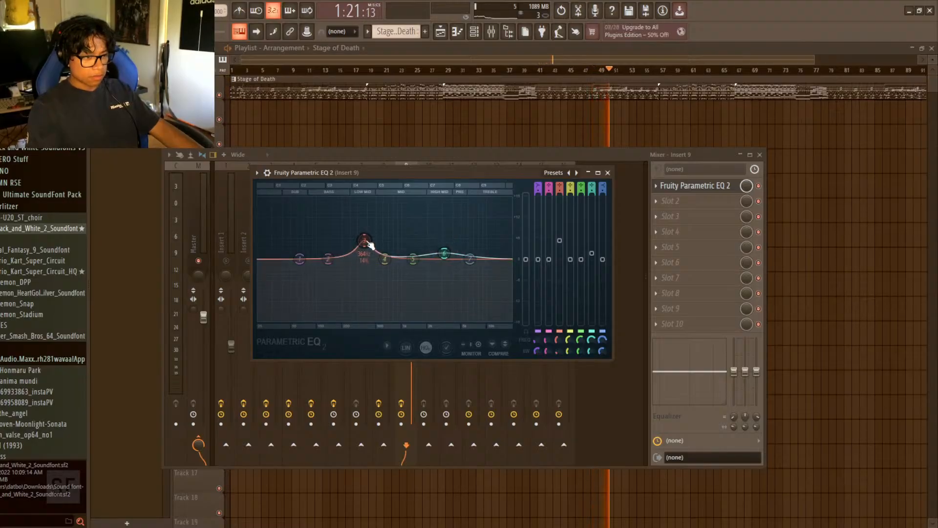
- Raise and narrow band 6 in Insert 9's equalizer, and pull band 1 fully down to roll off the lows
drag(444, 254, 436, 244)
scroll(439, 250, down, 4)
scroll(438, 247, down, 2)
scroll(441, 249, up, 2)
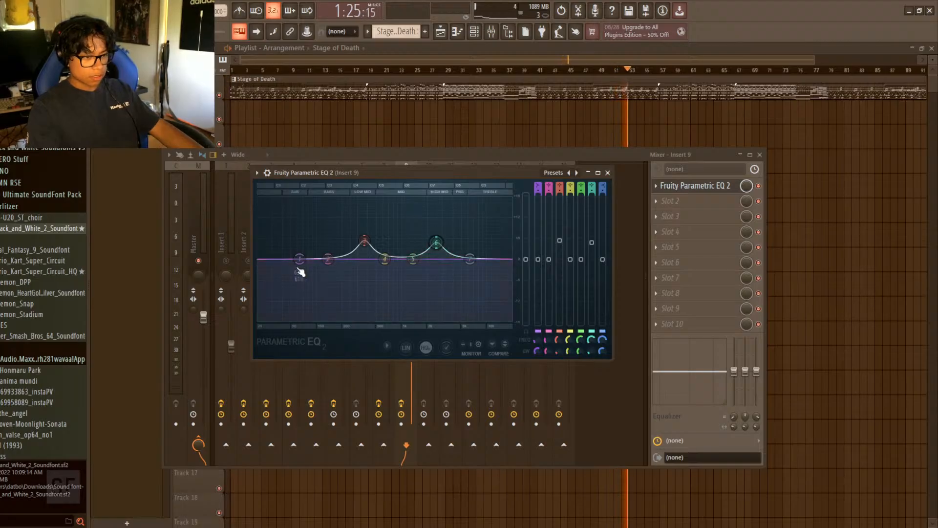
drag(299, 259, 278, 320)
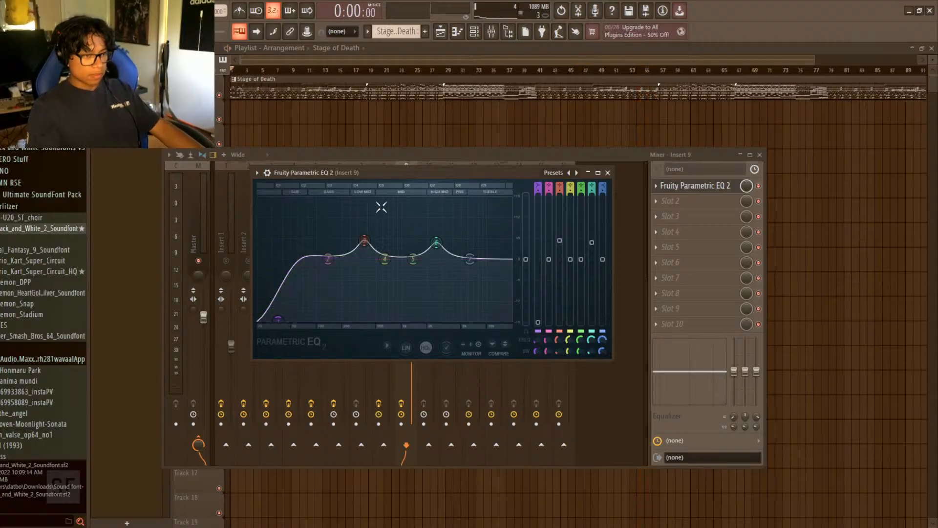
- Play the song from about bar 38 and check Insert 9's level in the mixer
drag(487, 75, 524, 71)
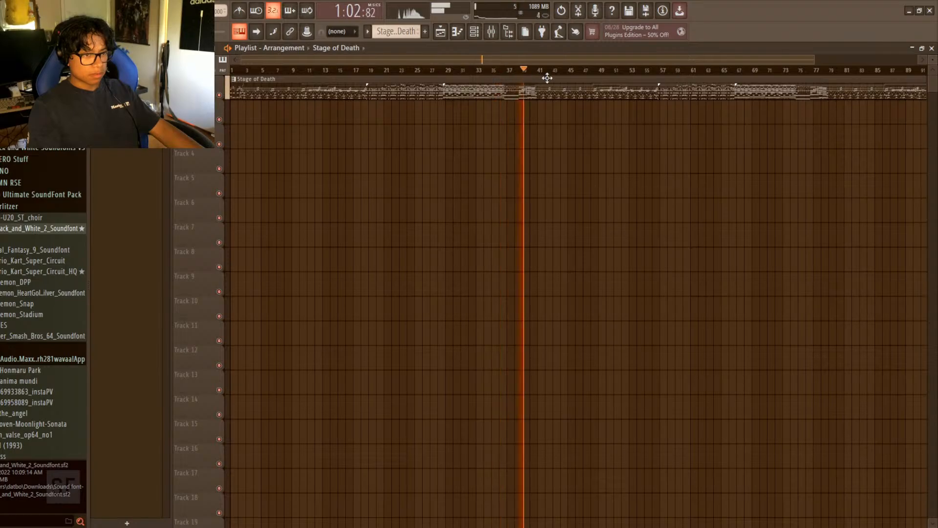
click(491, 31)
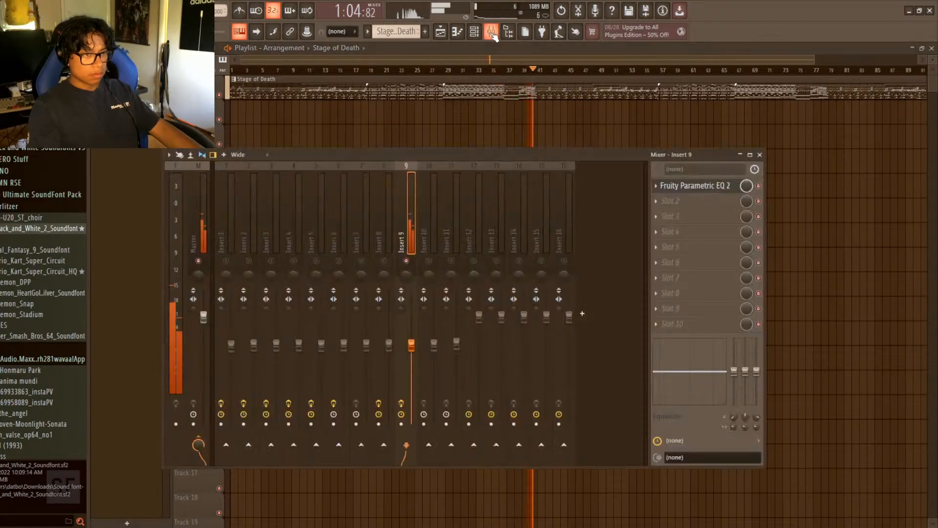
click(474, 31)
- Stop playback, unsolo Black_and_White_2_Soundfont #8, and leave only Black_and_White_2_Soundfont #9 and #10 unmuted
key(space)
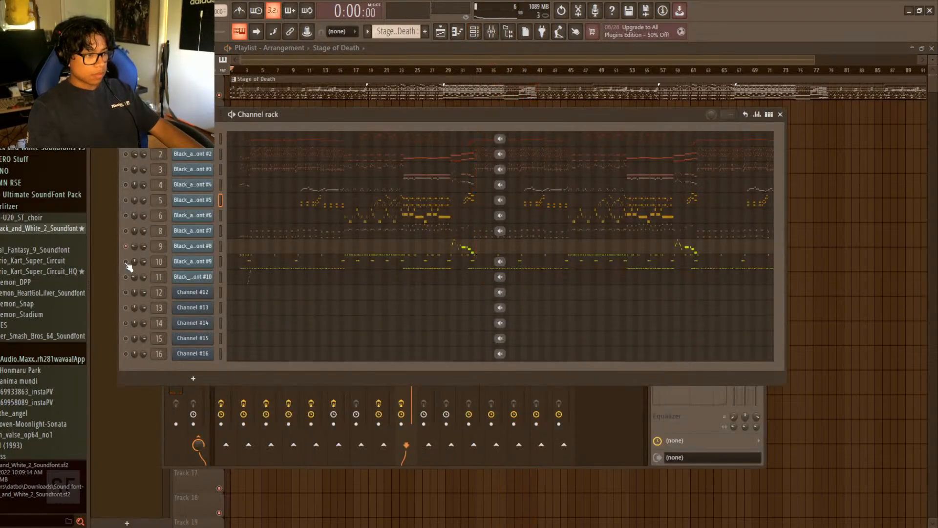
click(126, 247)
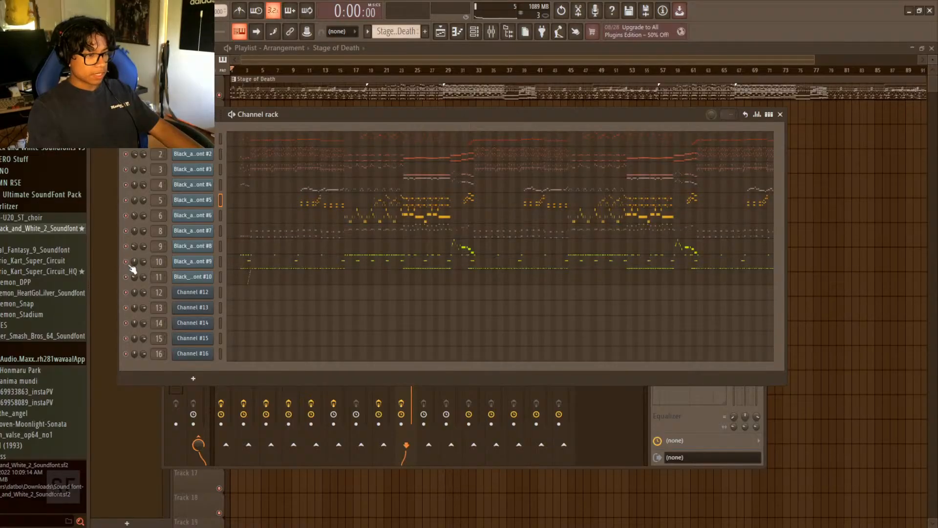
right_click(126, 262)
click(126, 277)
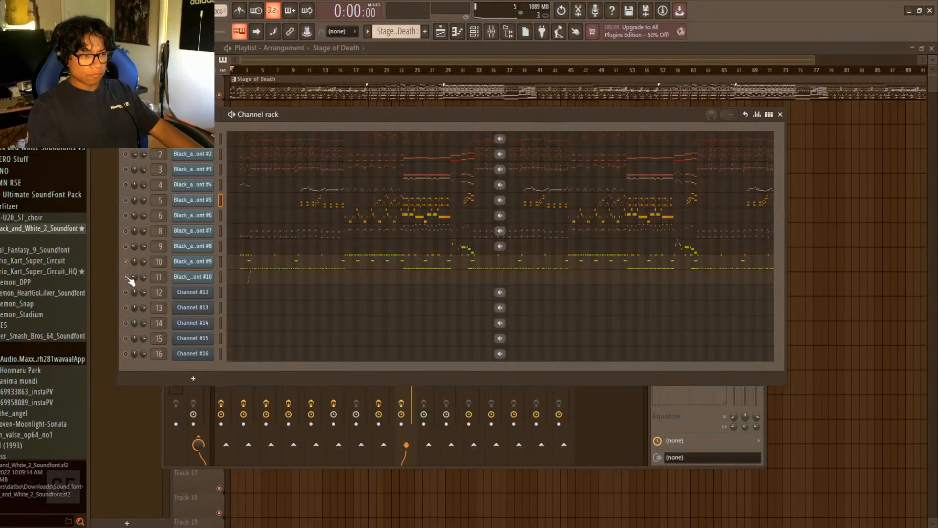
right_click(128, 277)
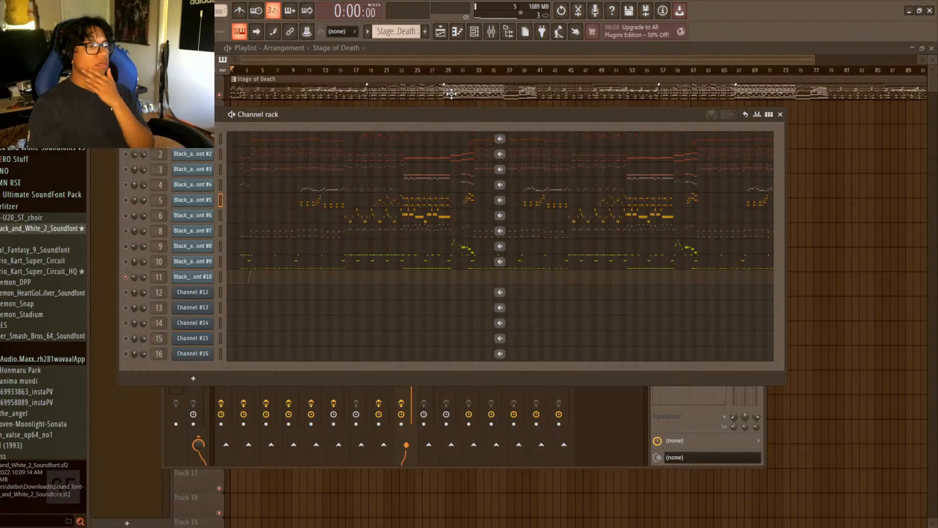
click(125, 262)
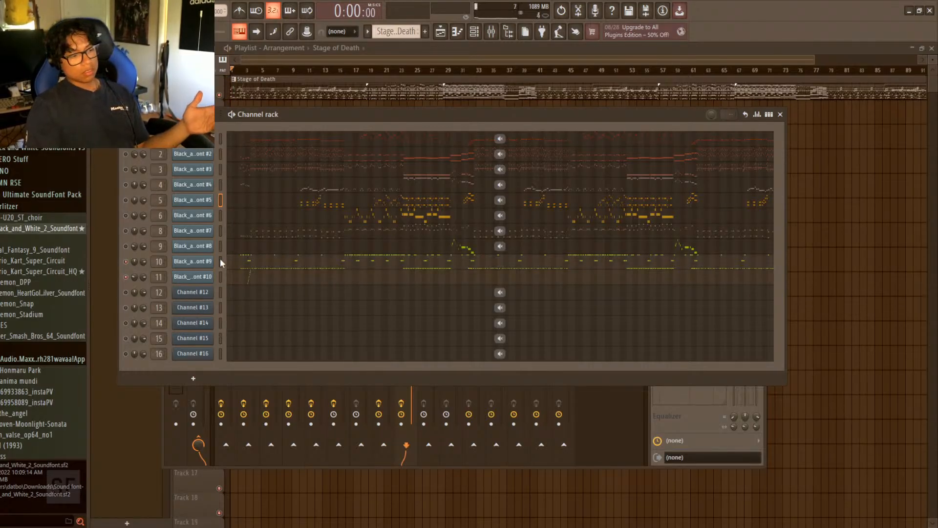
click(475, 32)
click(477, 34)
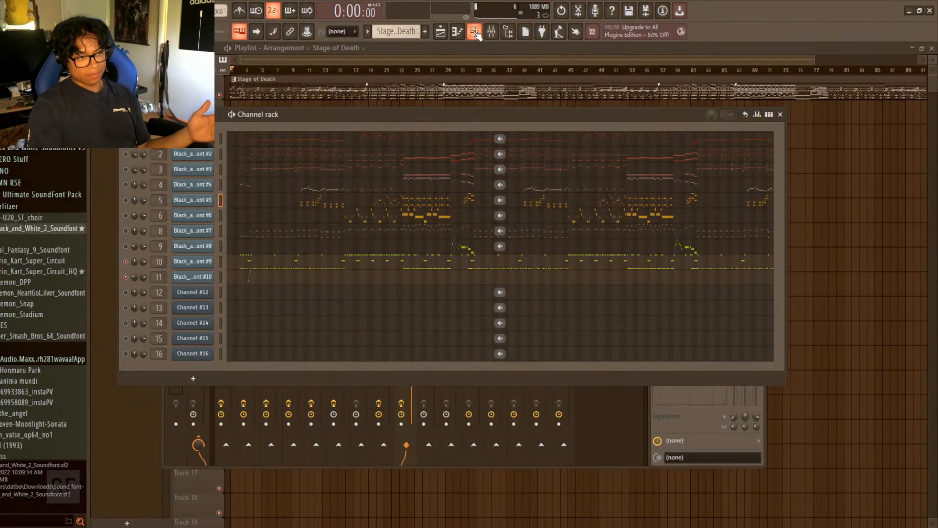
click(492, 33)
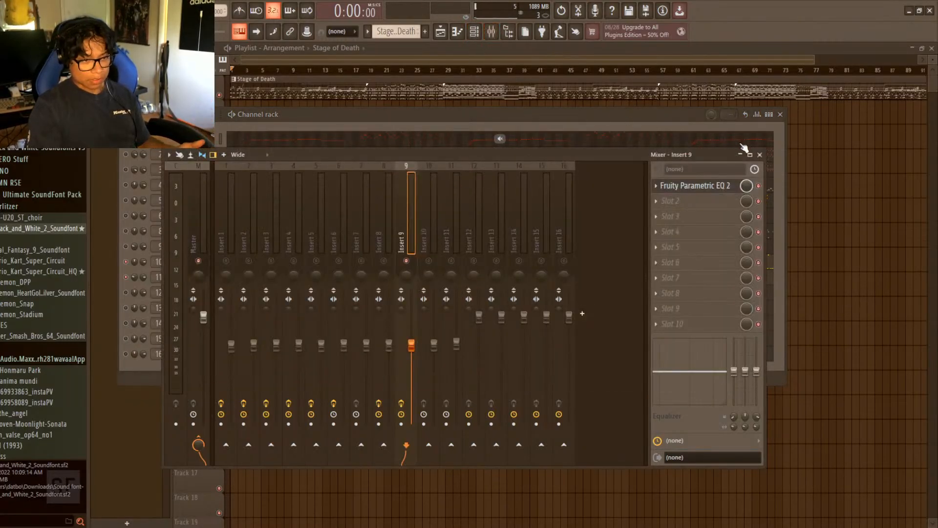
click(759, 155)
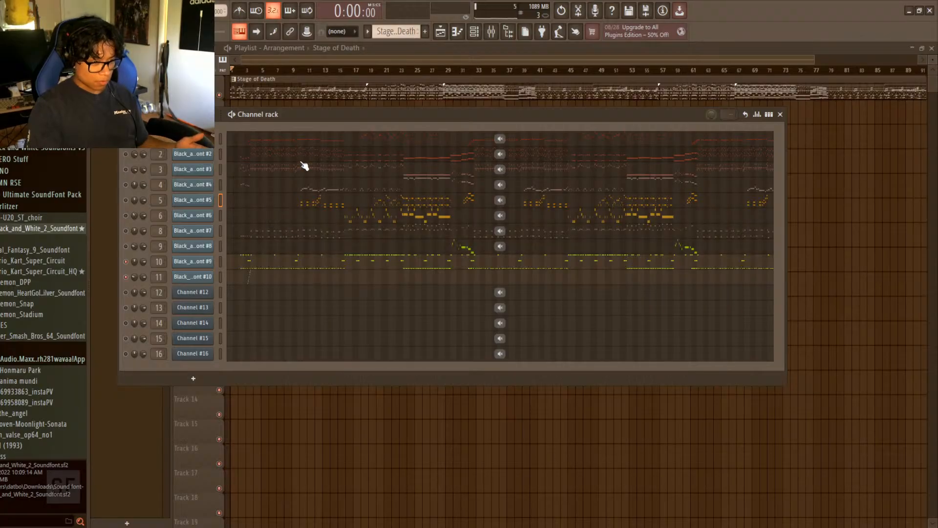
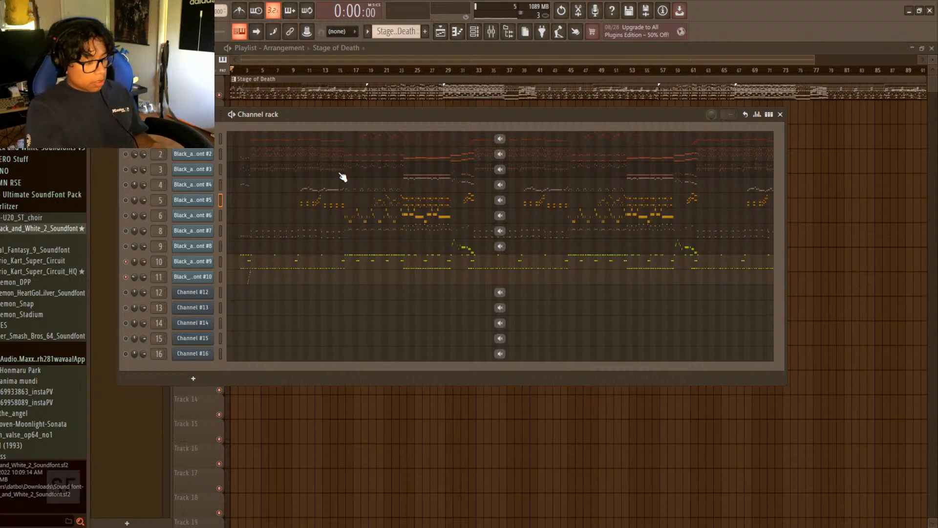
- Play the song from the start with channels #9 and #10 unmuted and check Inserts 10 and 11 in the mixer
key(space)
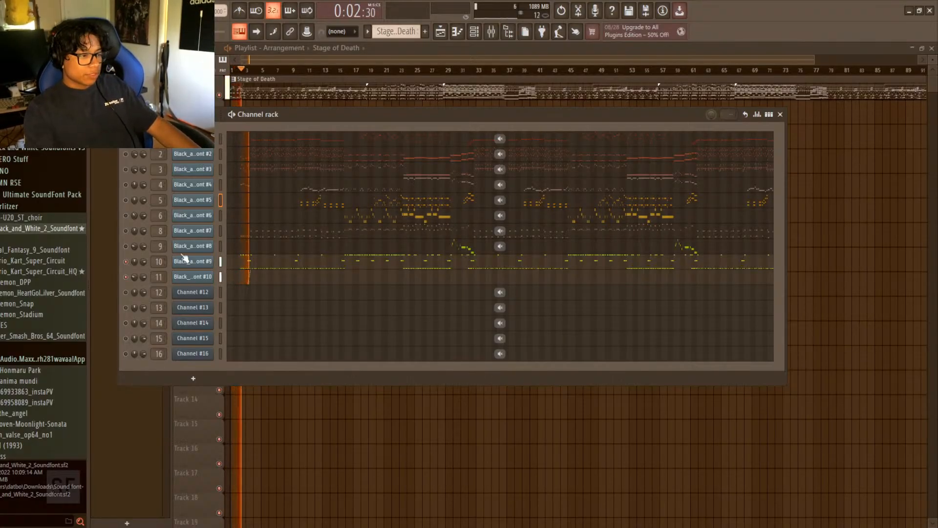
click(194, 276)
click(492, 32)
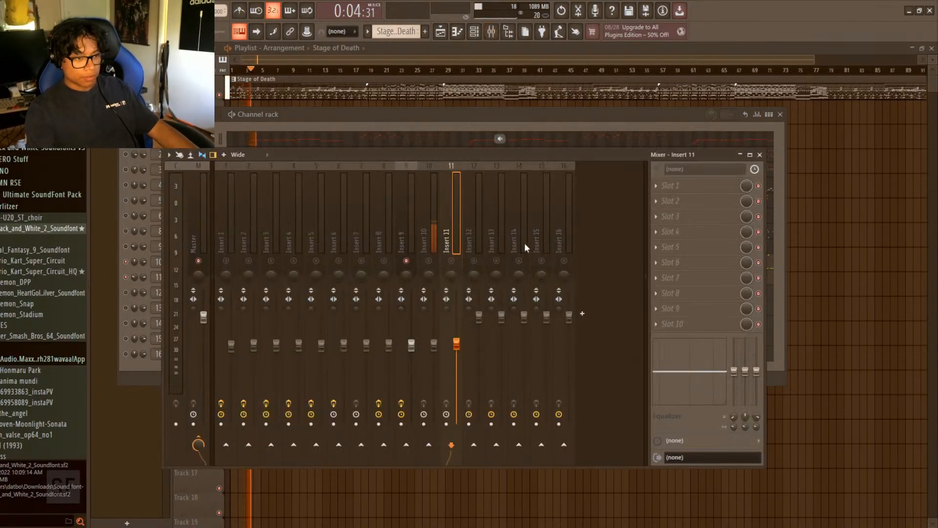
key(space)
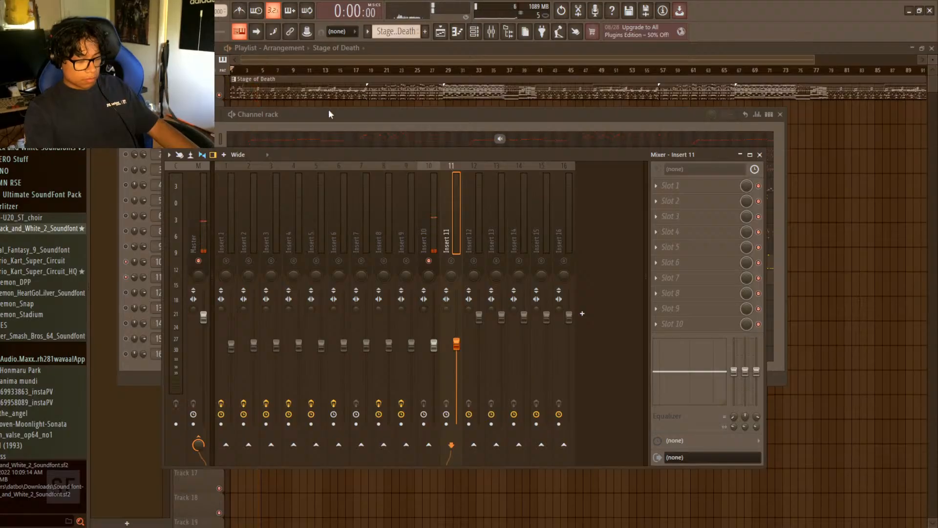
- Close the Black_and_White_2_Soundfont #10 settings and the mixer to return to the channel rack
key(F7)
click(728, 85)
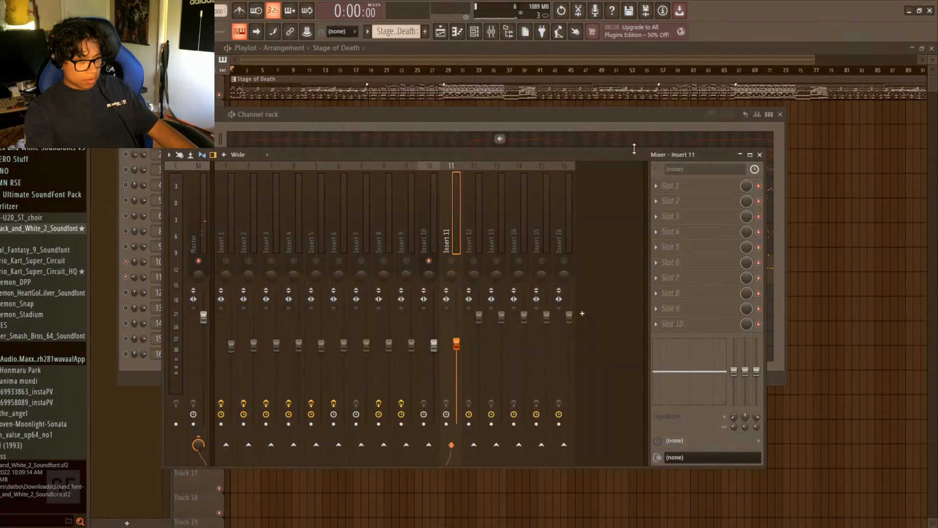
drag(630, 130, 790, 219)
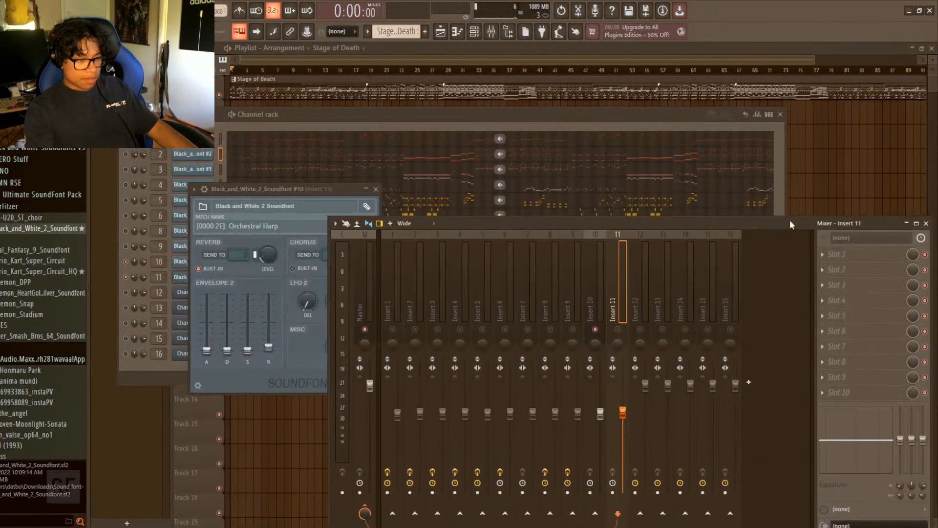
click(376, 189)
drag(659, 226, 555, 118)
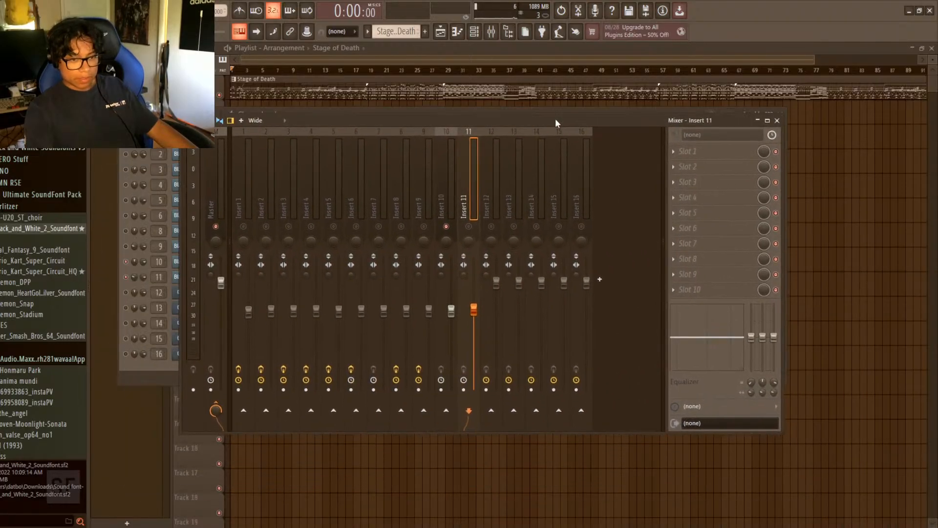
click(778, 121)
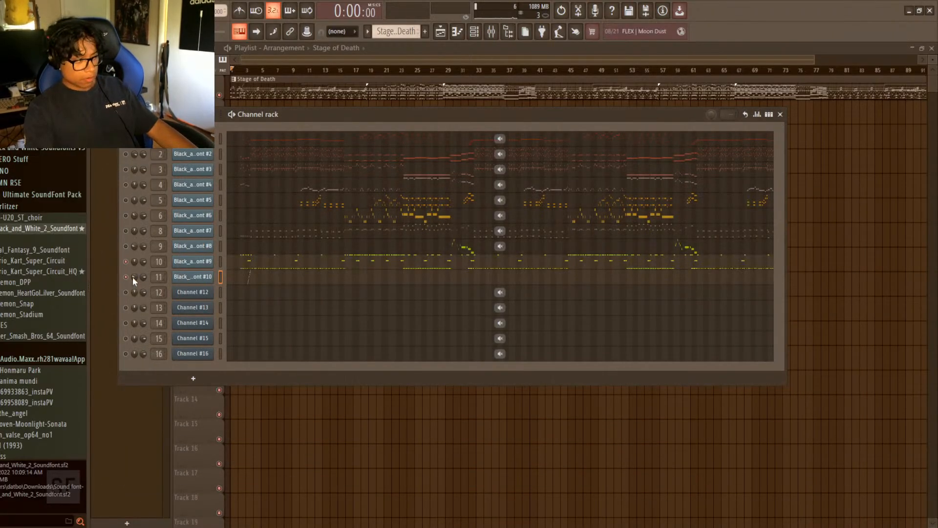
- Leave only Black_and_White_2_Soundfont #10 unmuted and play it from the start with its Soundfont Player open
click(180, 276)
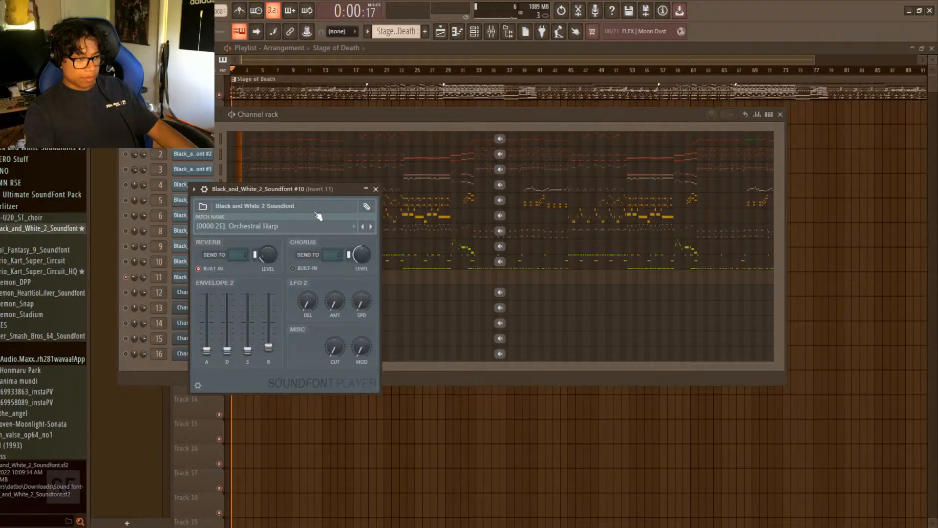
drag(318, 216, 515, 185)
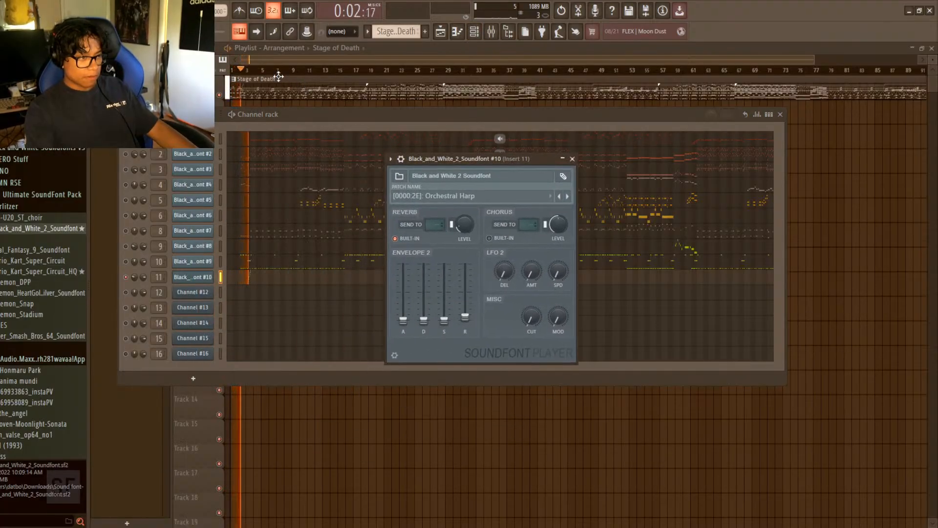
key(space)
- Unsolo Insert 10, leave only Insert 11 active in the mixer, and load Fruity Parametric EQ 2 in its first effect slot
click(492, 32)
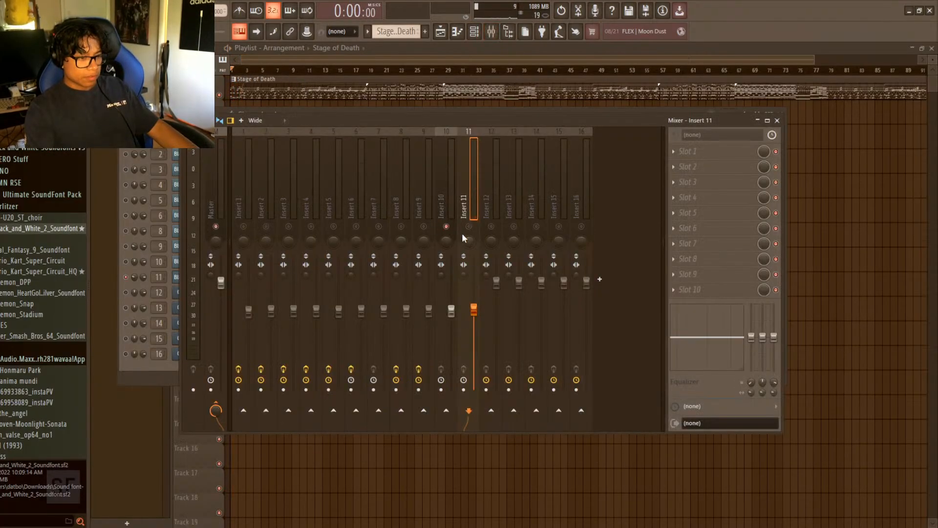
ctrl+click(446, 226)
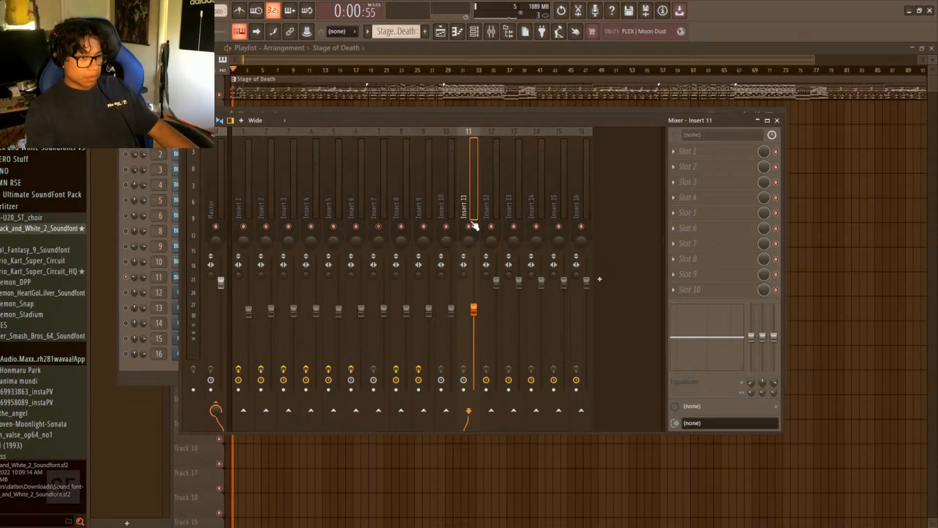
key(space)
drag(488, 119, 433, 81)
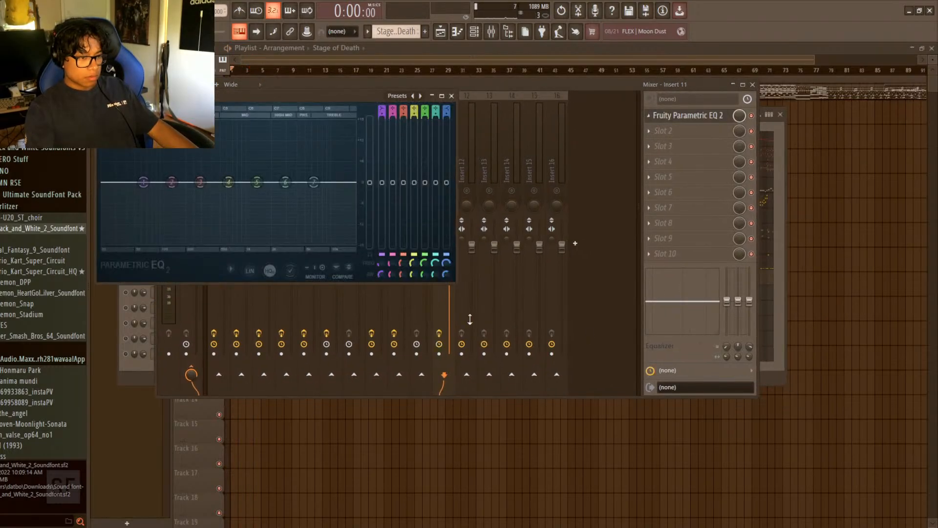
drag(294, 96, 464, 215)
- Select the rising run within bar 2 of the playlist as a loop region and play it
scroll(242, 74, up, 6)
scroll(243, 73, up, 3)
drag(257, 73, 296, 74)
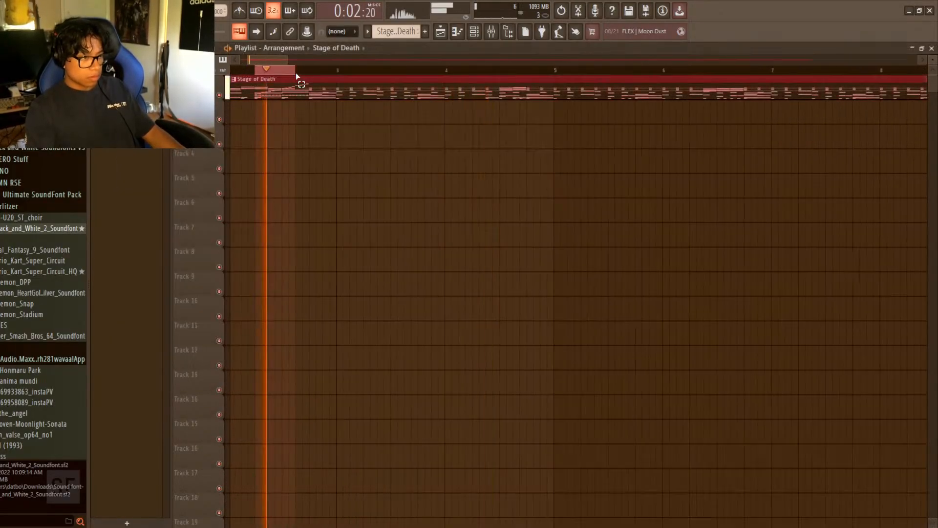
click(298, 74)
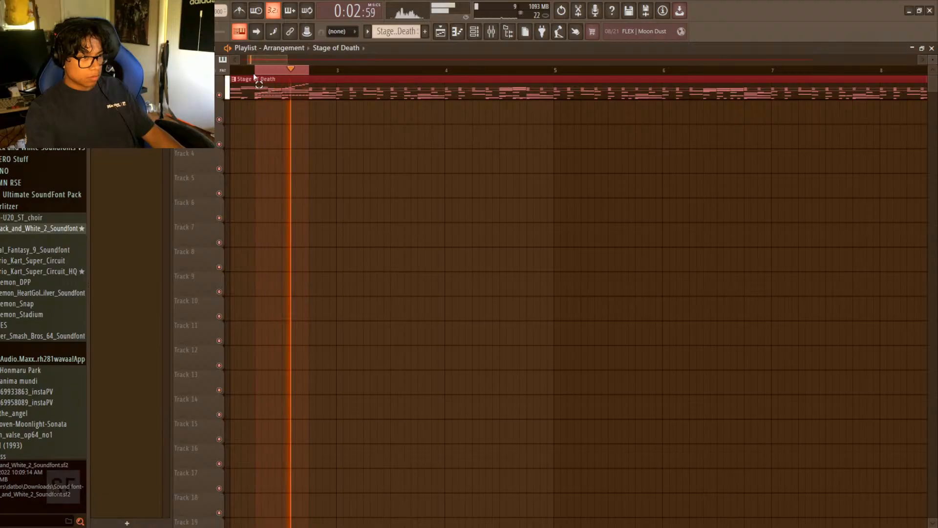
- Open Insert 11's Fruity Parametric EQ 2 and pull band 1 fully down, slightly higher in frequency, to roll off the lows
click(492, 31)
drag(767, 215, 542, 175)
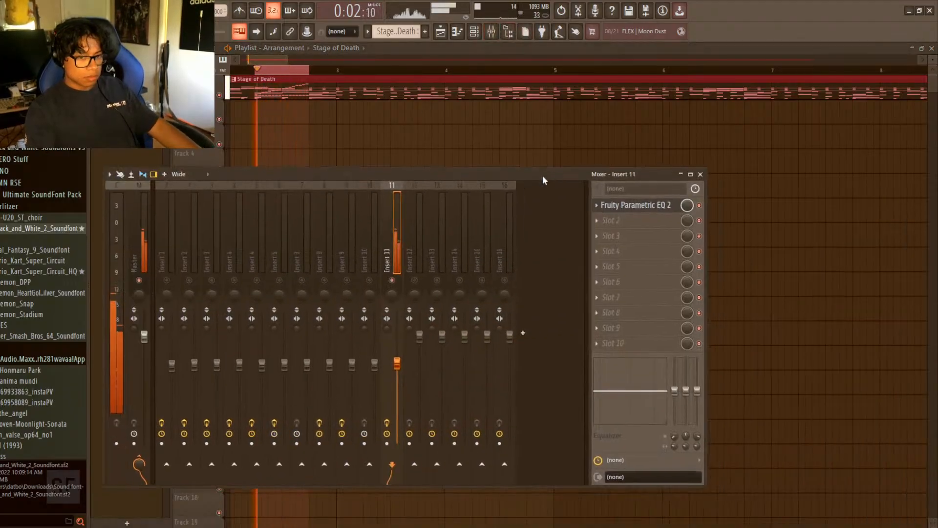
click(636, 205)
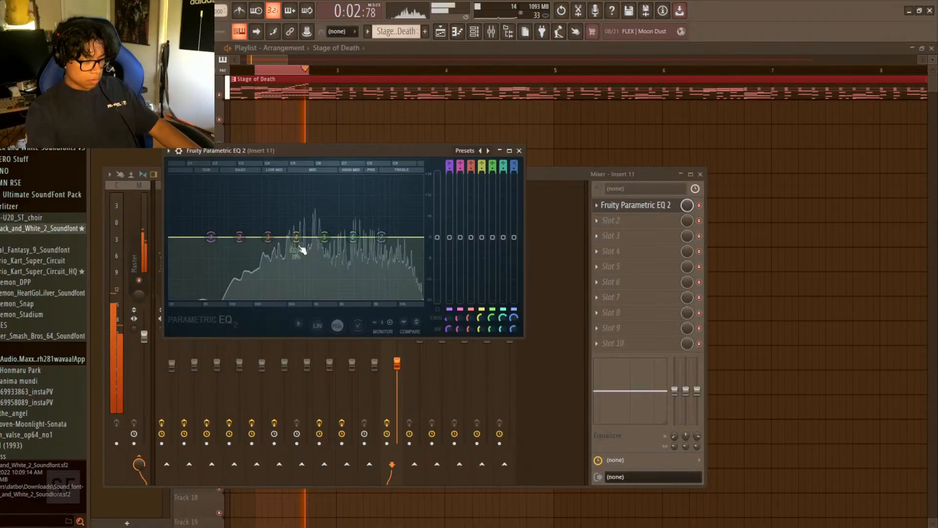
drag(211, 237, 237, 302)
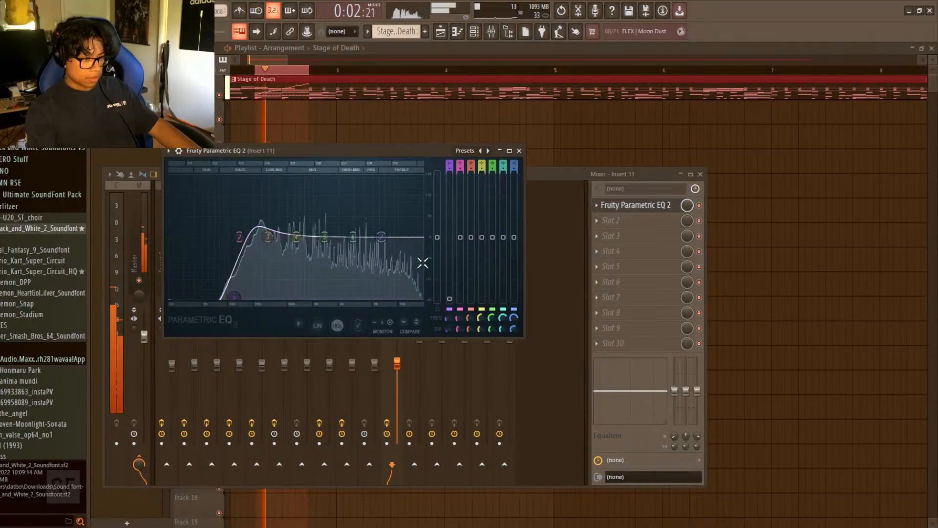
- Move band 7 further up the treble and fine-tune band 1's low cut in Insert 11's equalizer, undoing a trial band 4 boost
drag(381, 237, 402, 238)
mouse_move(297, 238)
mouse_down()
mouse_move(310, 210)
mouse_move(346, 210)
mouse_move(332, 233)
mouse_move(312, 238)
mouse_up()
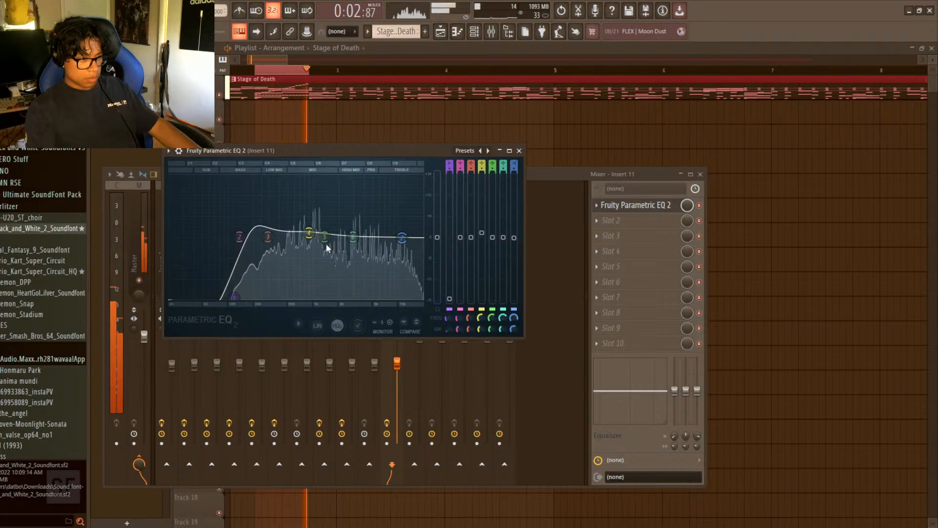
key(ctrl+z)
drag(235, 299, 236, 299)
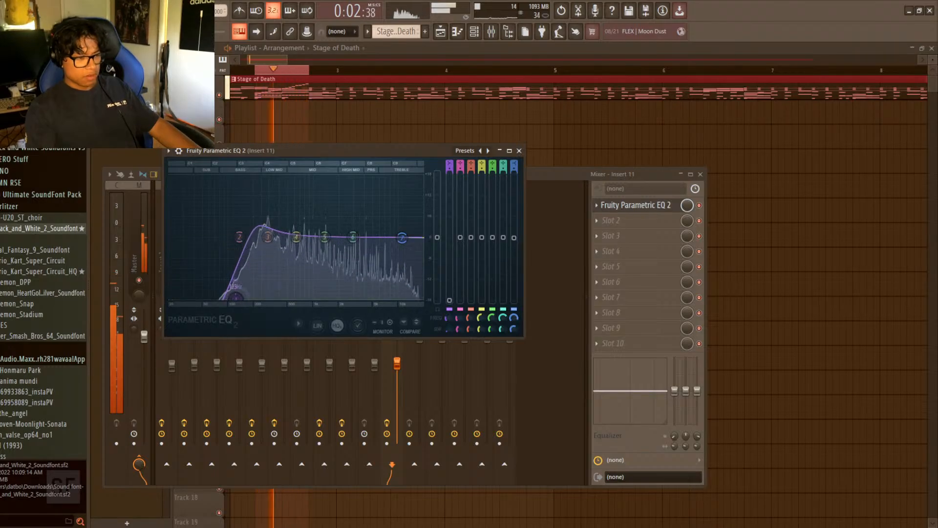
- Close the equalizer, clear the loop selection in bar 2, and play on from there to check Insert 11
click(520, 151)
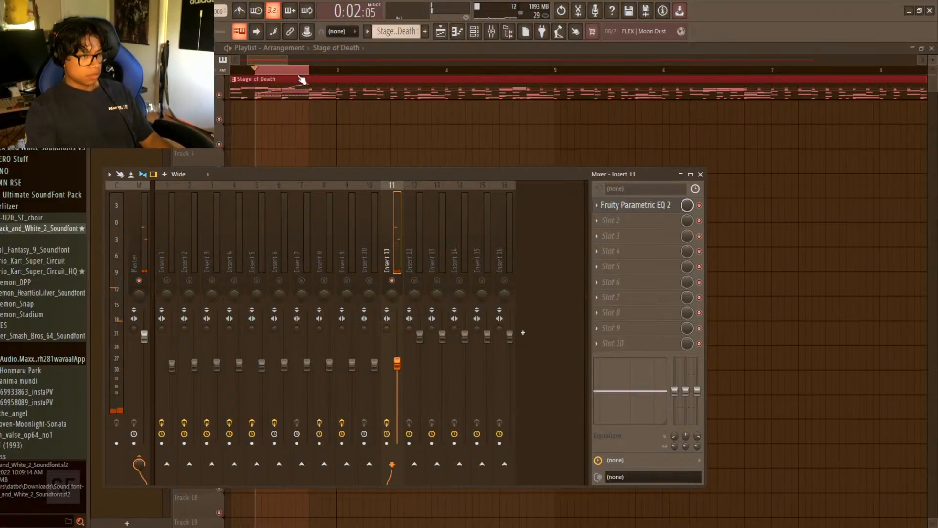
mouse_move(301, 75)
mouse_down()
mouse_move(256, 69)
mouse_move(301, 75)
mouse_up()
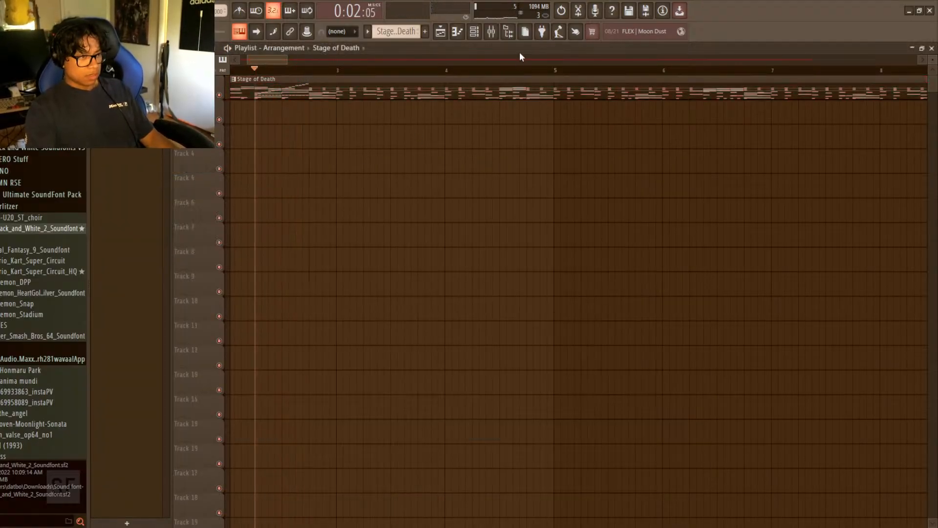
click(492, 31)
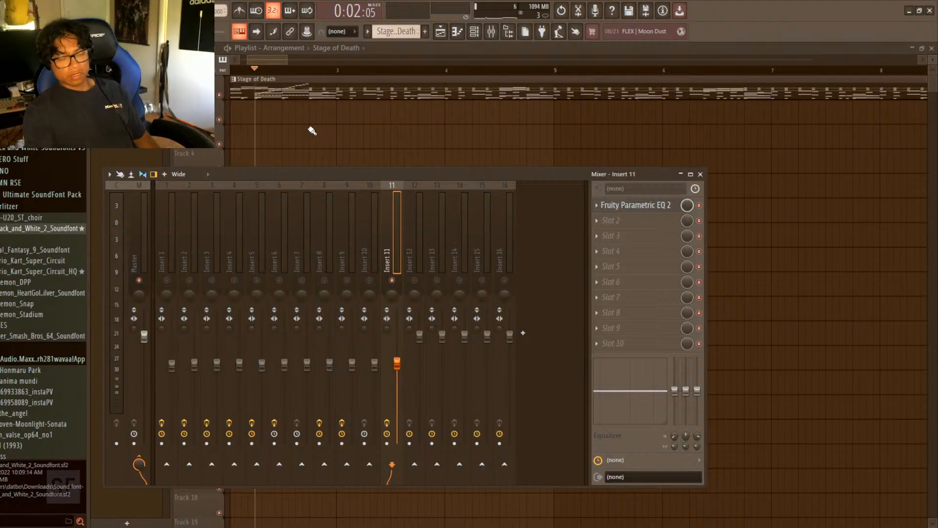
key(space)
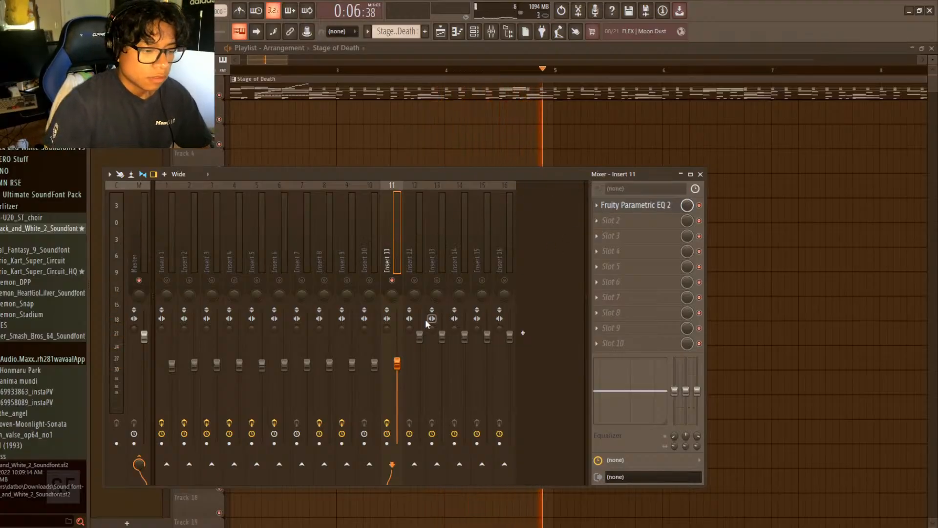
key(space)
- Leave only Black_and_White_2_Soundfont #9 unmuted in the channel rack and reposition the mixer in front of it
key(F6)
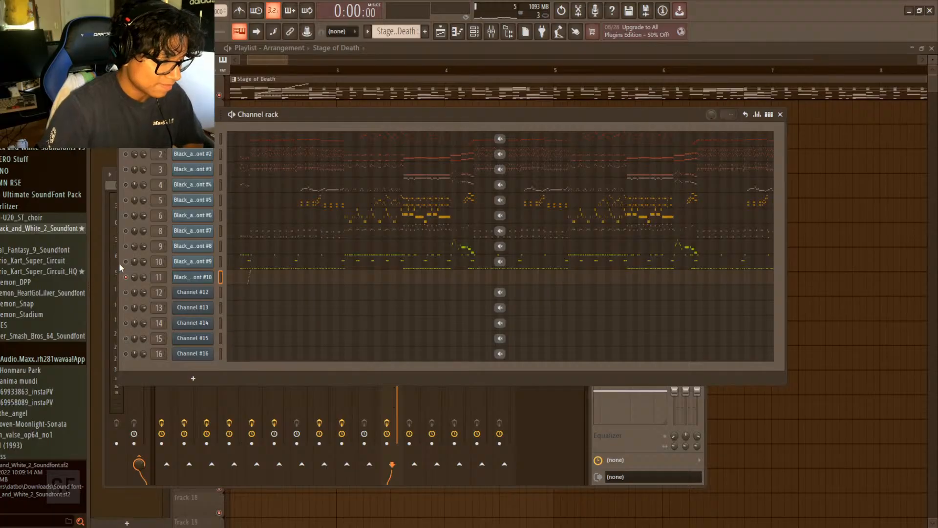
click(142, 262)
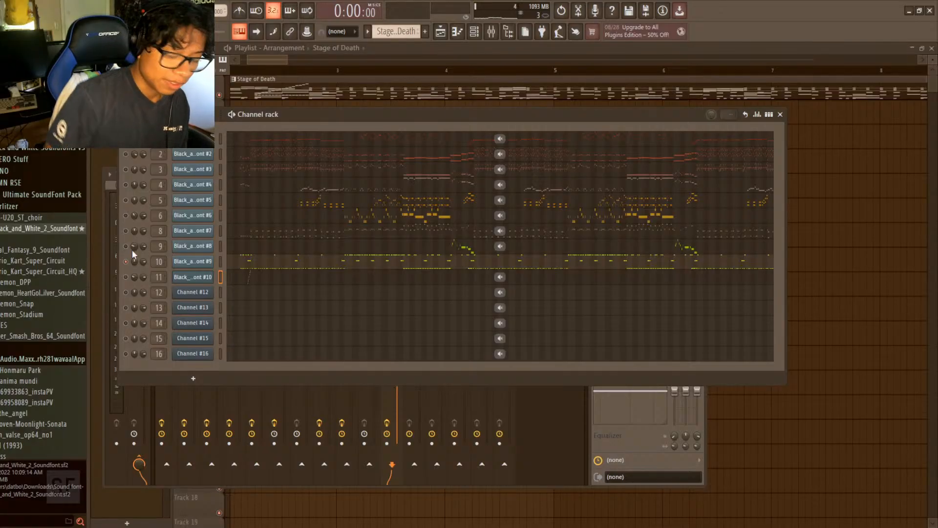
click(491, 31)
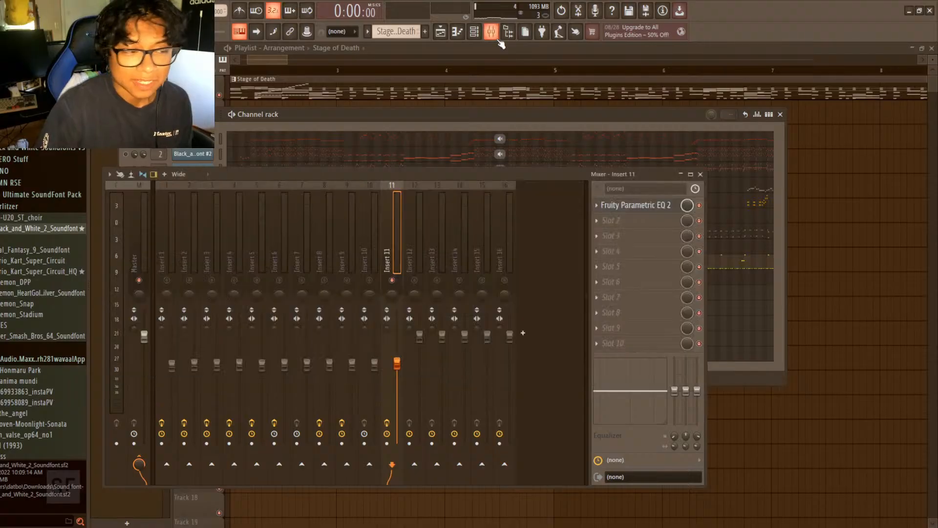
drag(472, 181, 584, 99)
drag(770, 92, 731, 169)
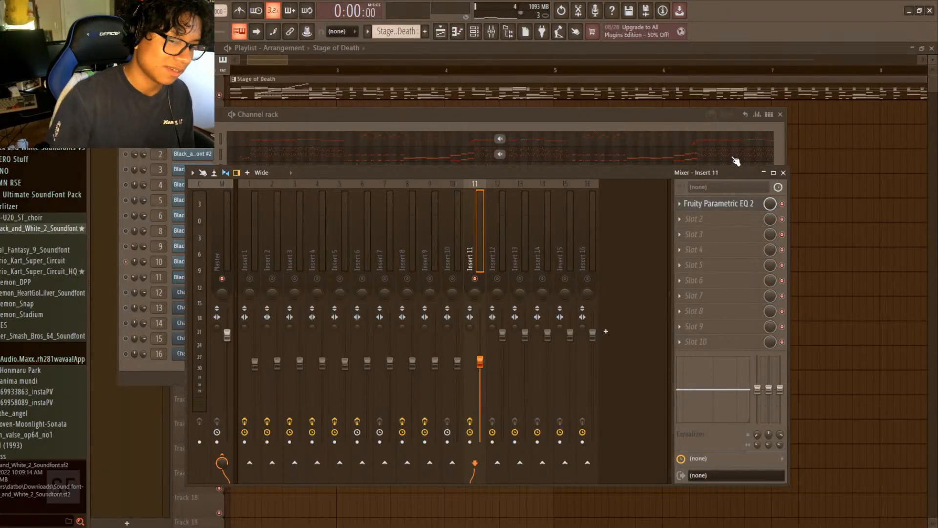
drag(729, 171, 628, 278)
drag(429, 274, 436, 118)
- Close Insert 11's equalizer, reposition the mixer, and play the arrangement with only Insert 10 soloed
click(674, 149)
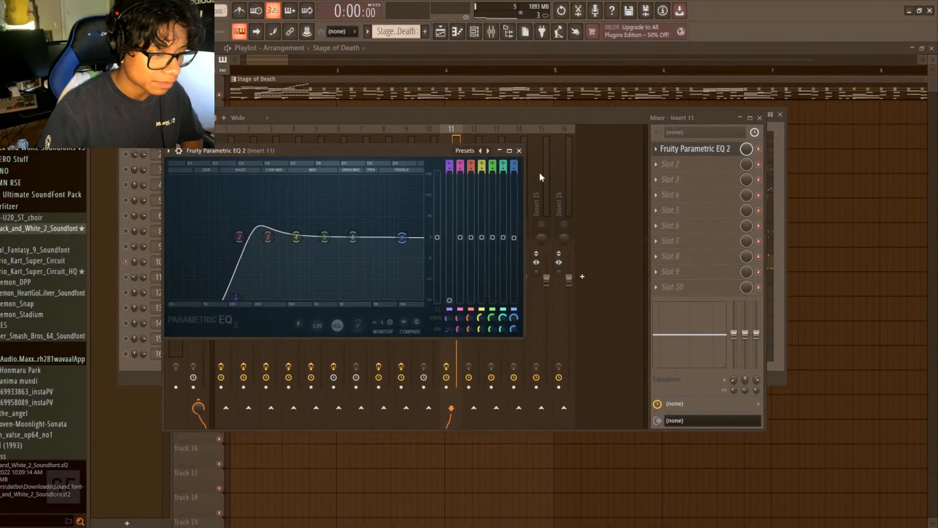
click(519, 150)
key(space)
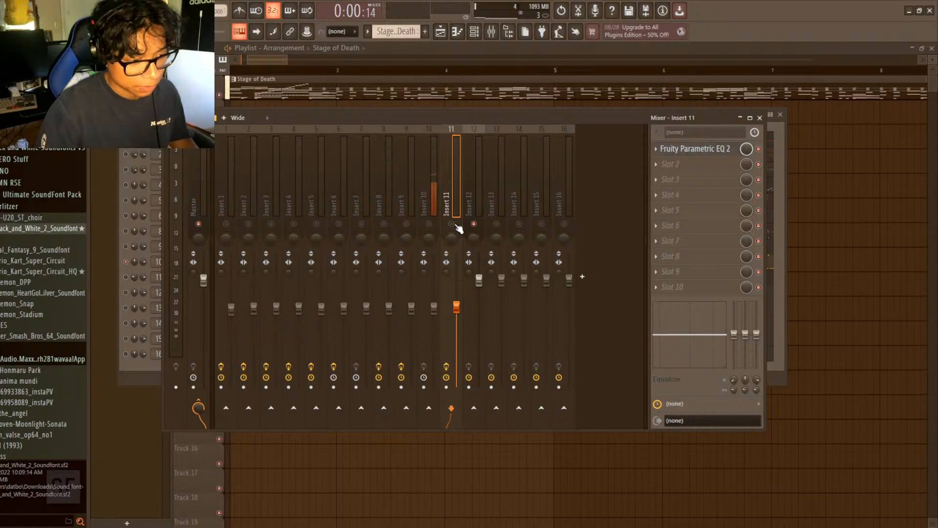
drag(477, 119, 520, 182)
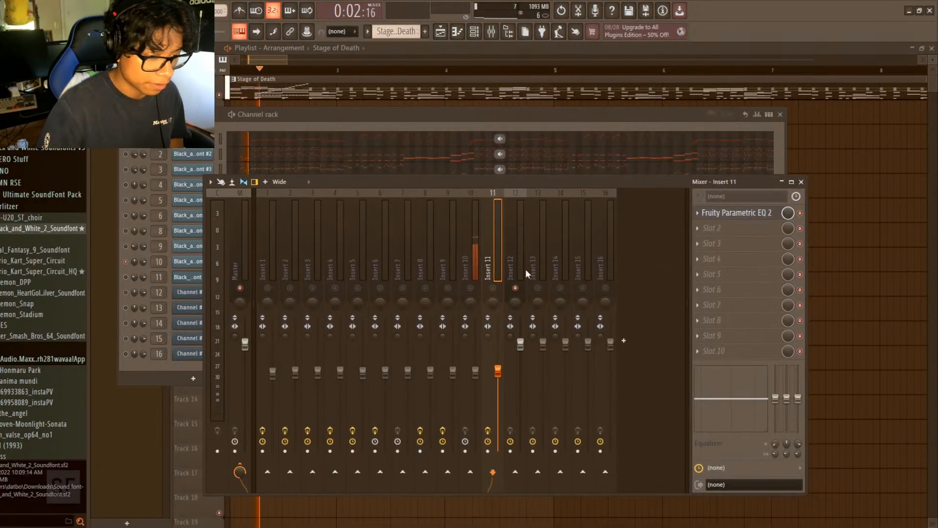
right_click(493, 288)
right_click(471, 288)
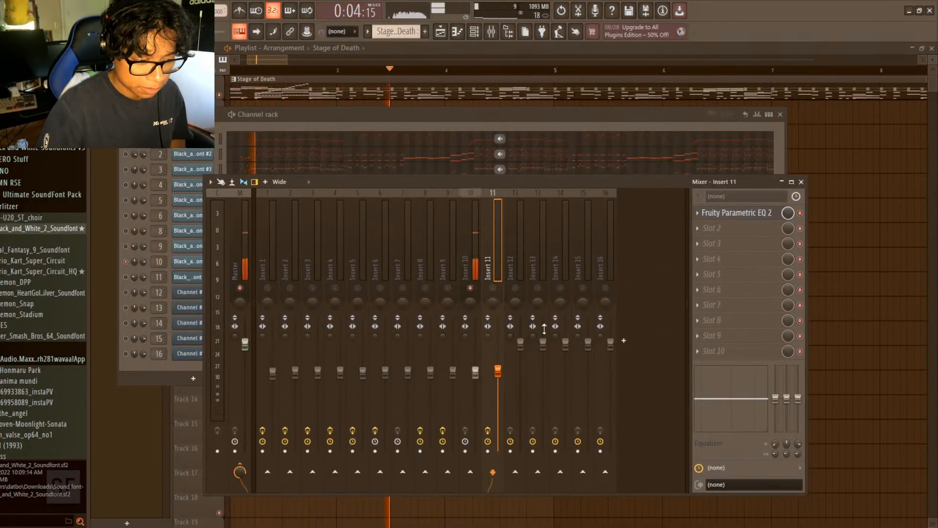
- Open Insert 10's Fruity Parametric EQ 2 and pull band 1 fully down, slightly higher in frequency, to roll off the lows
click(477, 374)
click(576, 384)
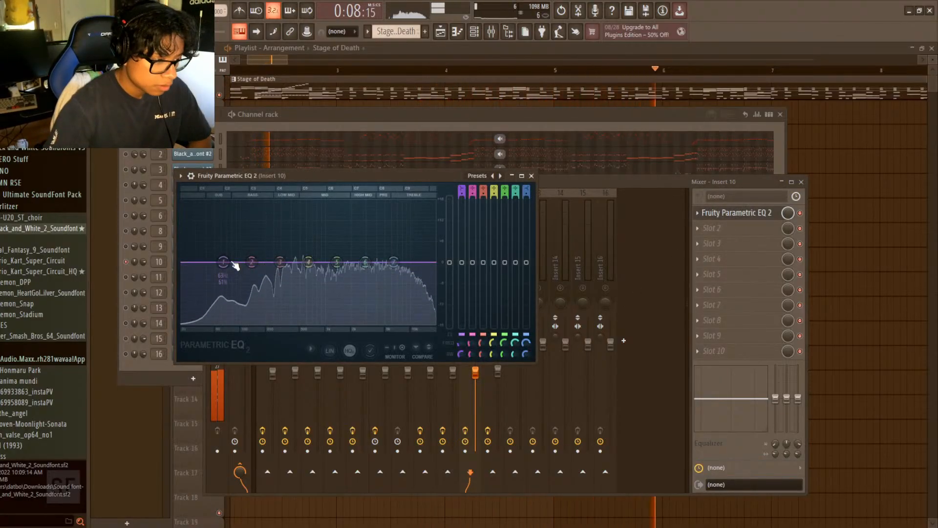
drag(223, 264, 242, 323)
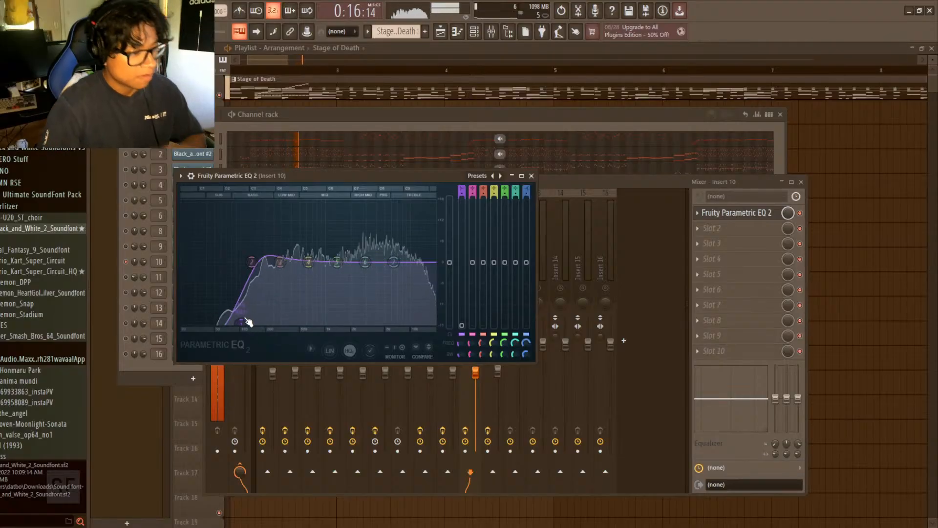
drag(247, 320, 254, 323)
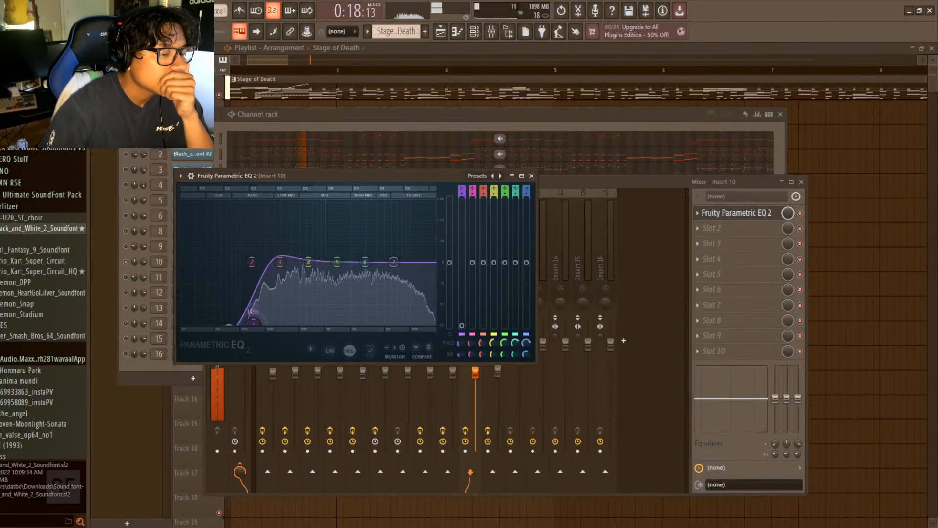
- Boost band 6 moderately in the high mids of Insert 10's equalizer and narrow its bandwidth
drag(366, 262, 372, 244)
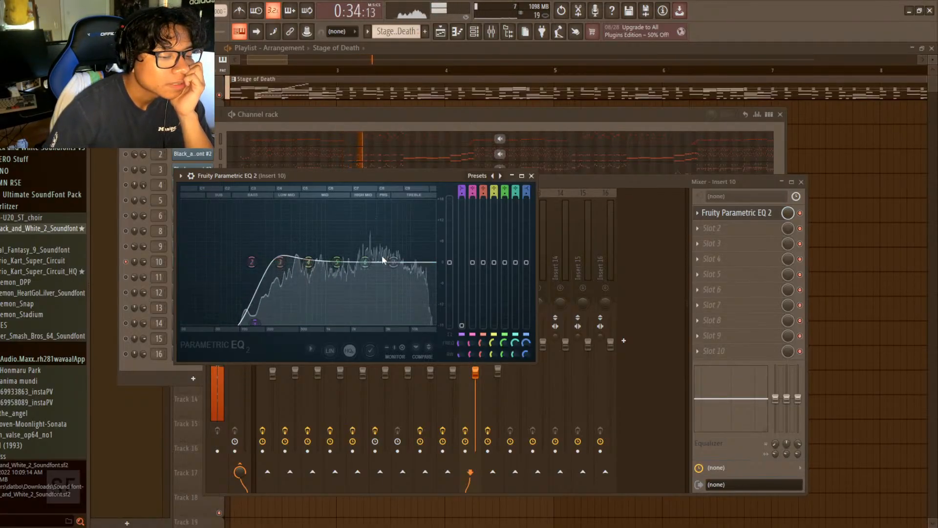
mouse_move(374, 241)
mouse_down()
mouse_move(372, 263)
mouse_move(373, 247)
mouse_up()
scroll(373, 263, up, 5)
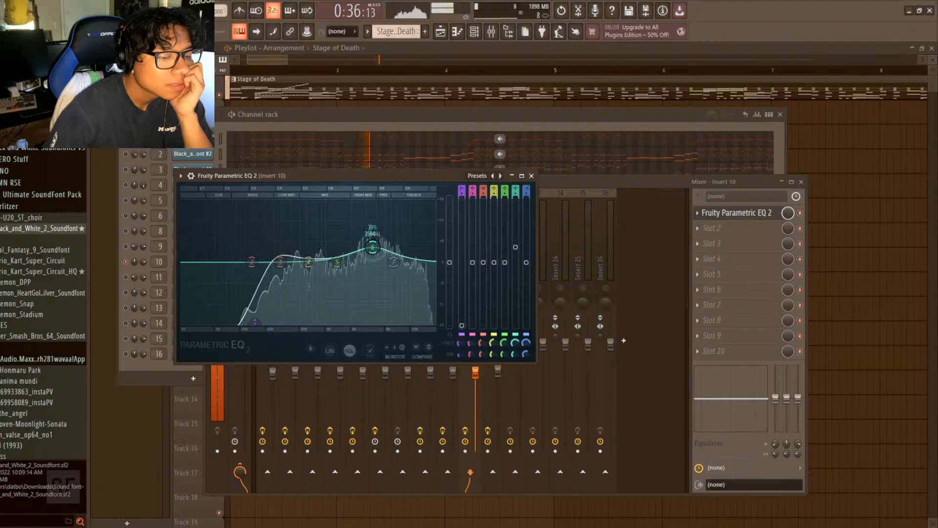
scroll(373, 248, down, 5)
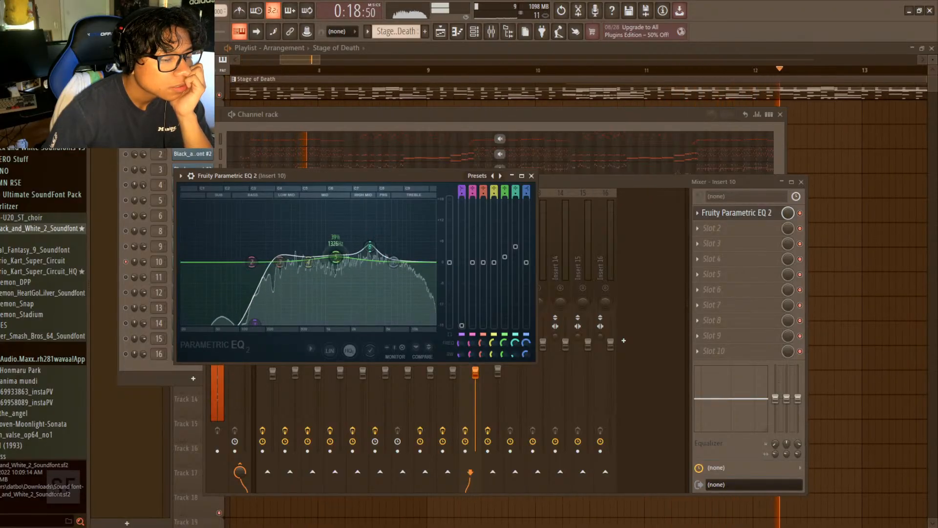
- Sweep band 5 through Insert 10's spectrum and settle it as a narrow cut just below band 4
drag(337, 262, 390, 227)
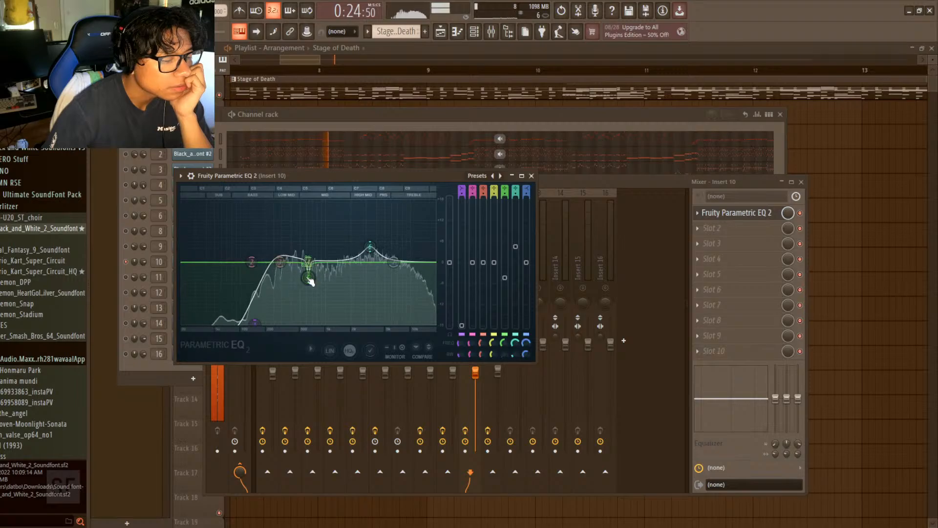
scroll(310, 292, up, 4)
drag(303, 292, 306, 286)
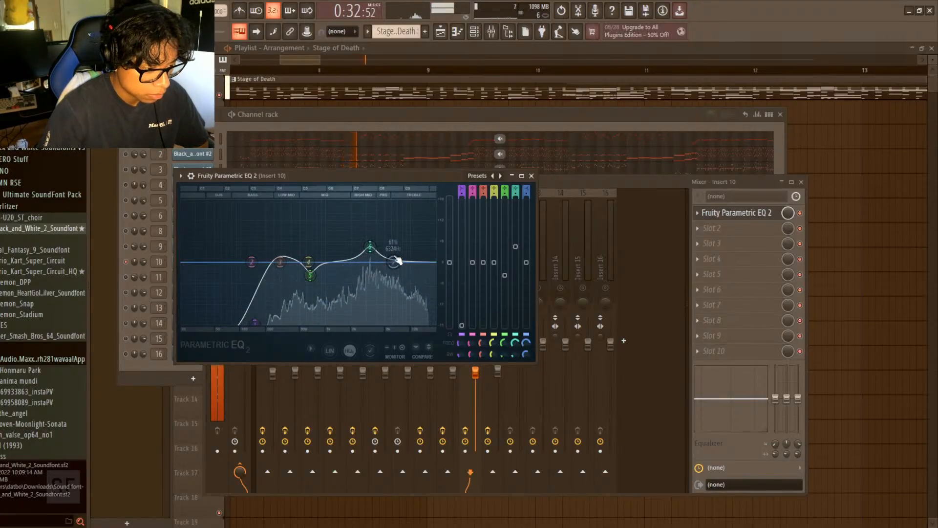
- Move band 7 further up the treble with a slight boost, stop playback, and close Insert 10's equalizer
drag(401, 261, 423, 253)
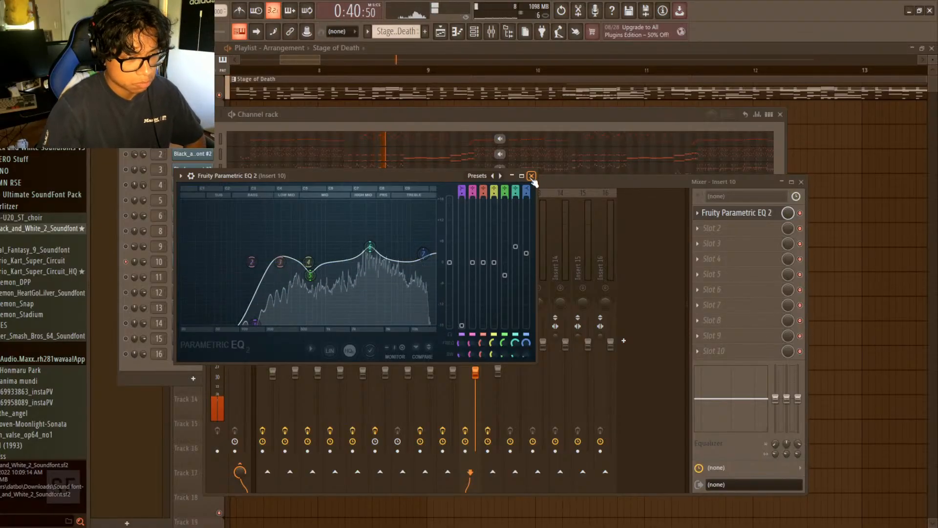
drag(421, 255, 422, 259)
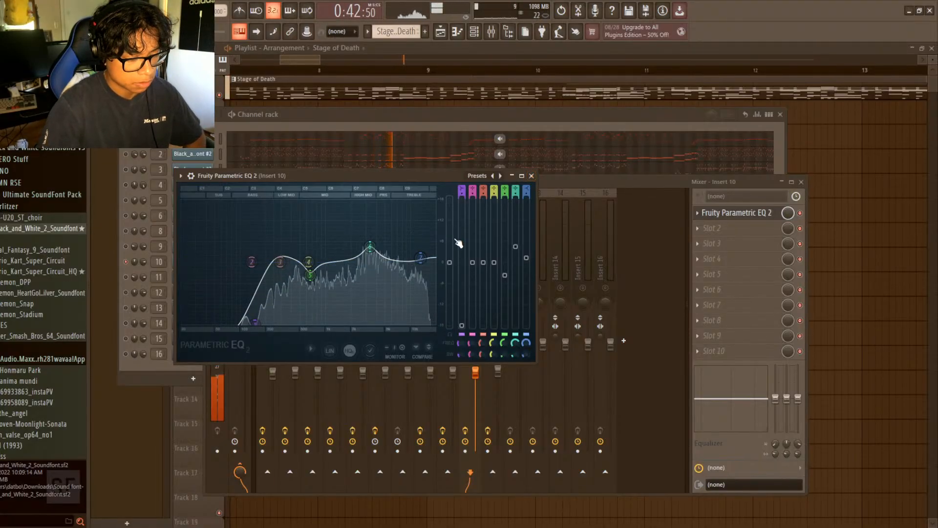
key(space)
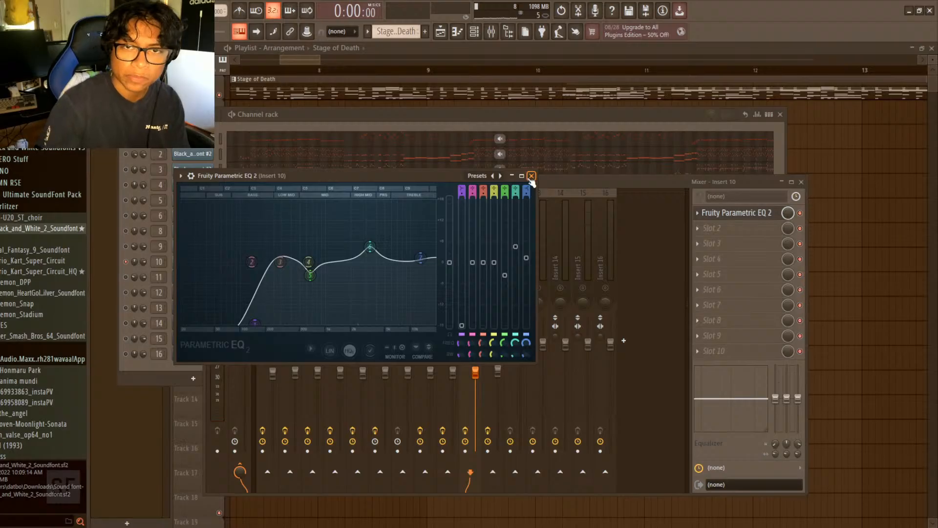
click(531, 176)
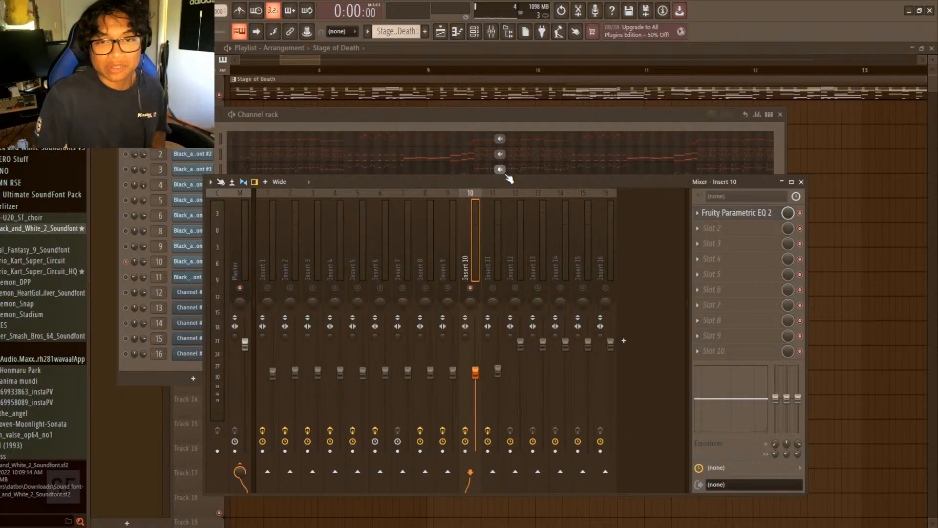
- Unsolo Insert 10 and unmute all channels in the channel rack, returning to the mixer to hear the full mix
key(space)
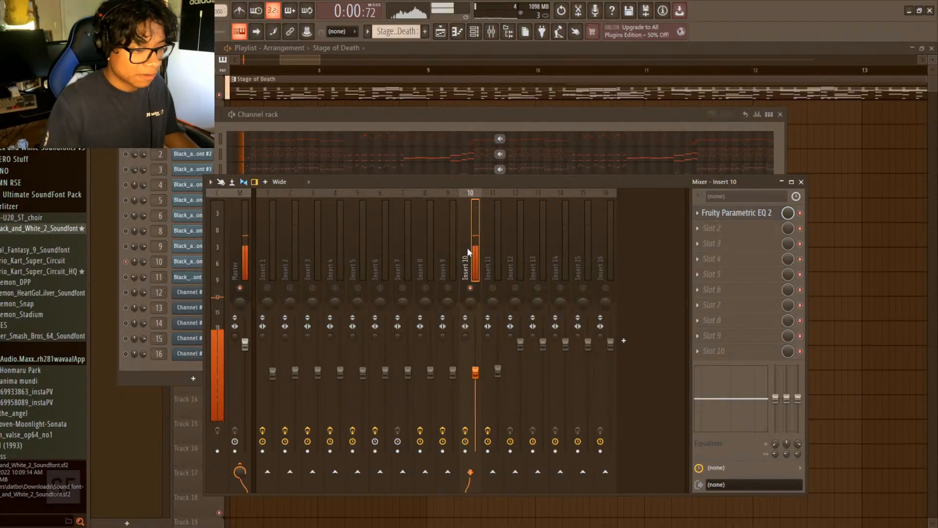
key(space)
right_click(471, 288)
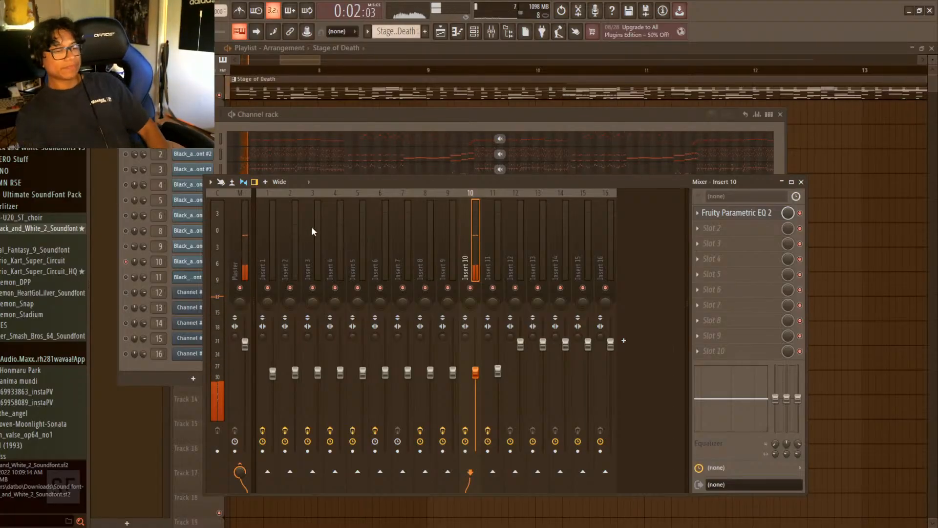
click(125, 262)
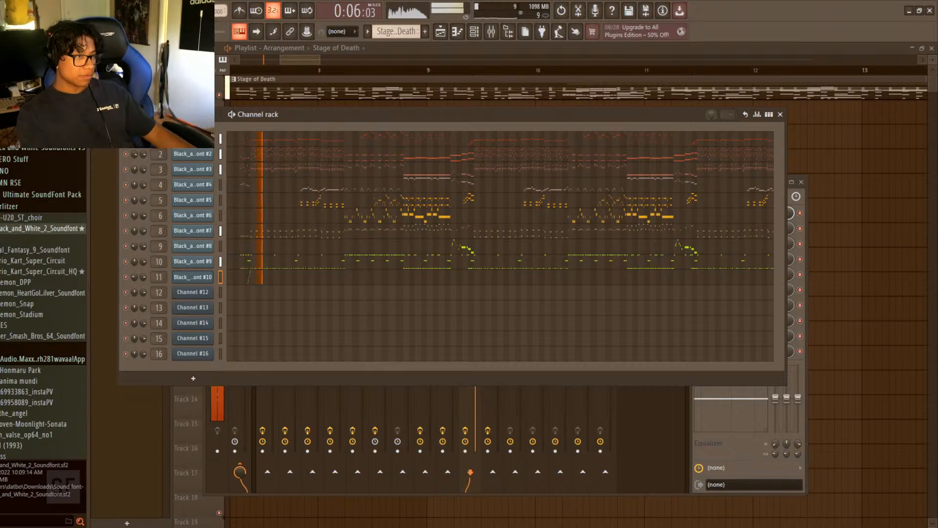
click(491, 32)
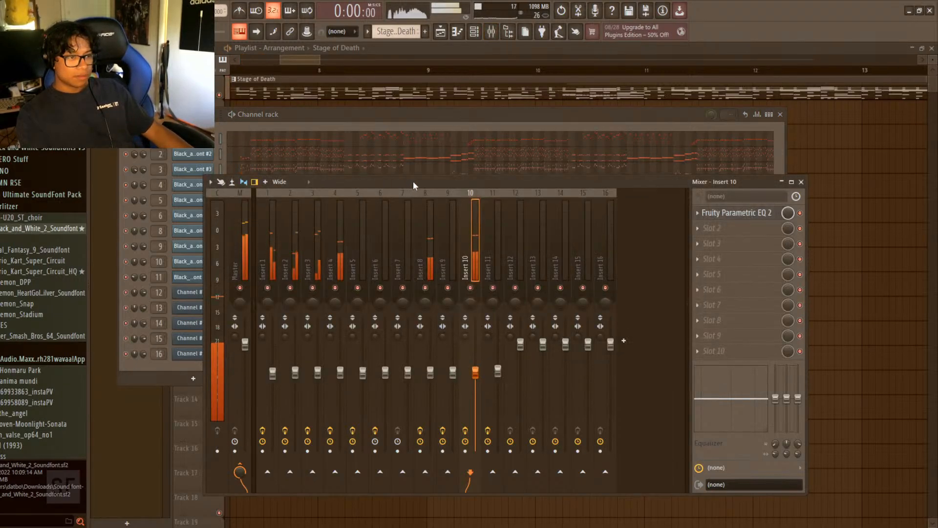
key(space)
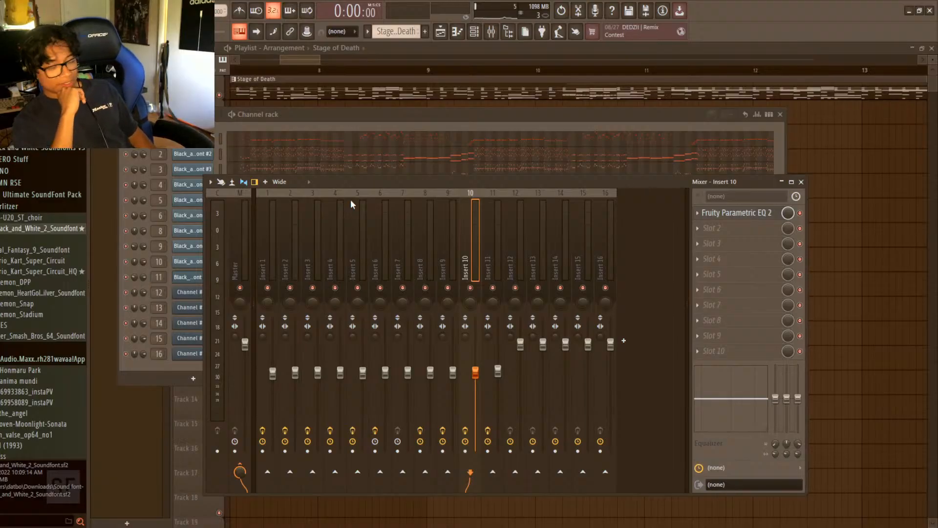
- Play the full mix with the mixer moved slightly higher and listen for inserts that need adjusting
key(Return)
key(Return)
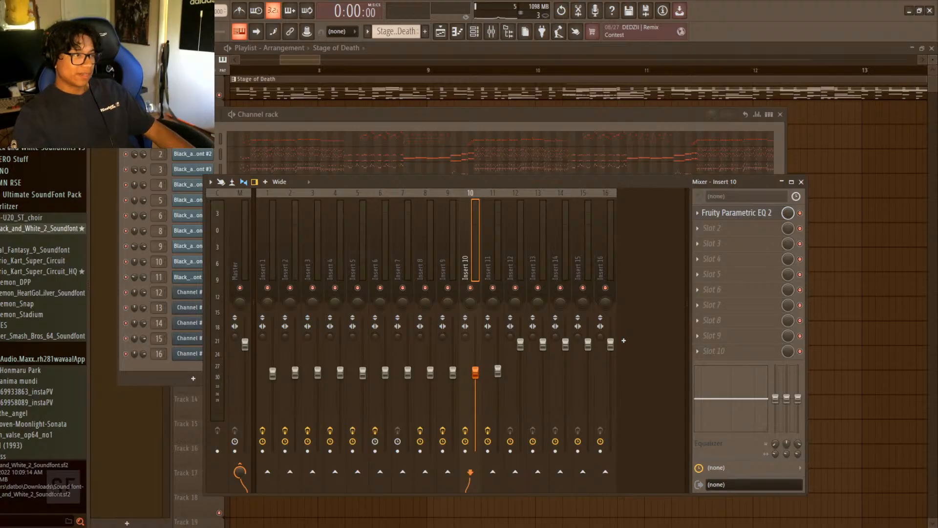
key(space)
key(space)
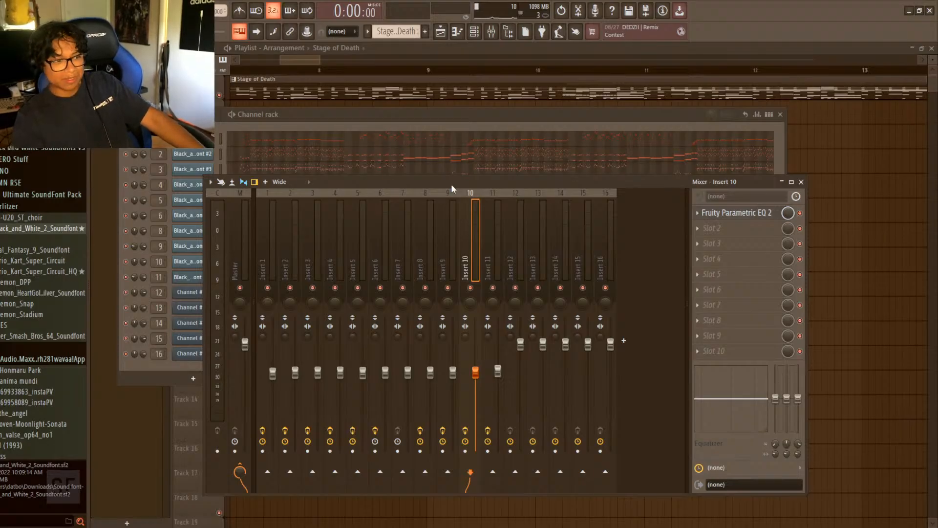
drag(451, 183, 415, 165)
key(space)
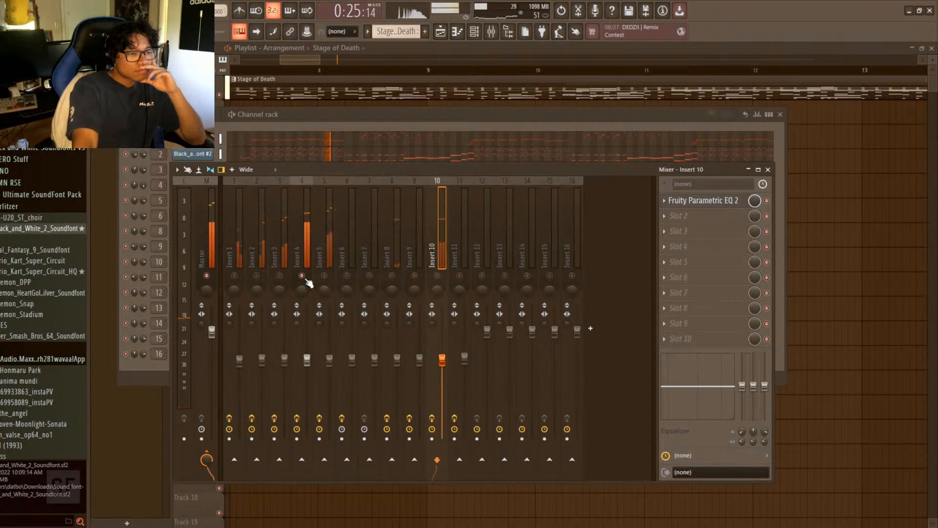
key(space)
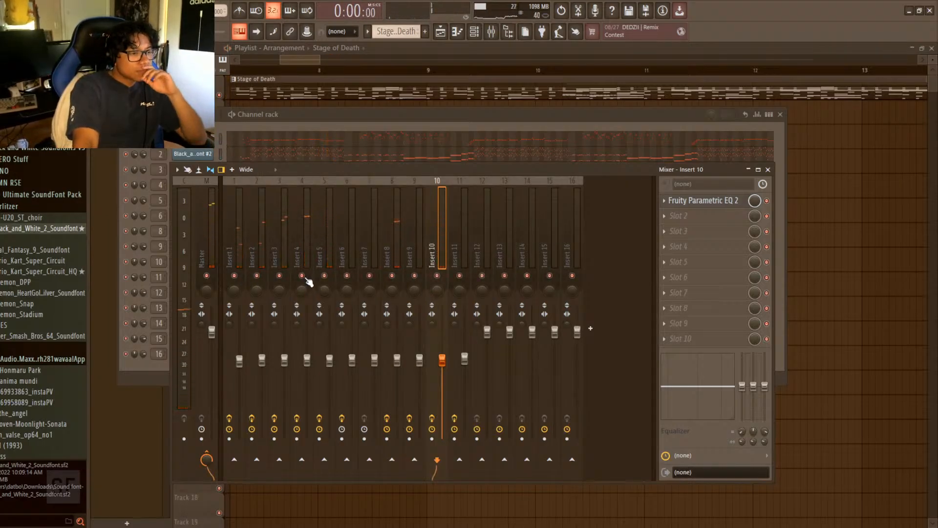
- Solo Insert 4 in the mixer, start playback, and open its Fruity Parametric EQ 2
right_click(302, 276)
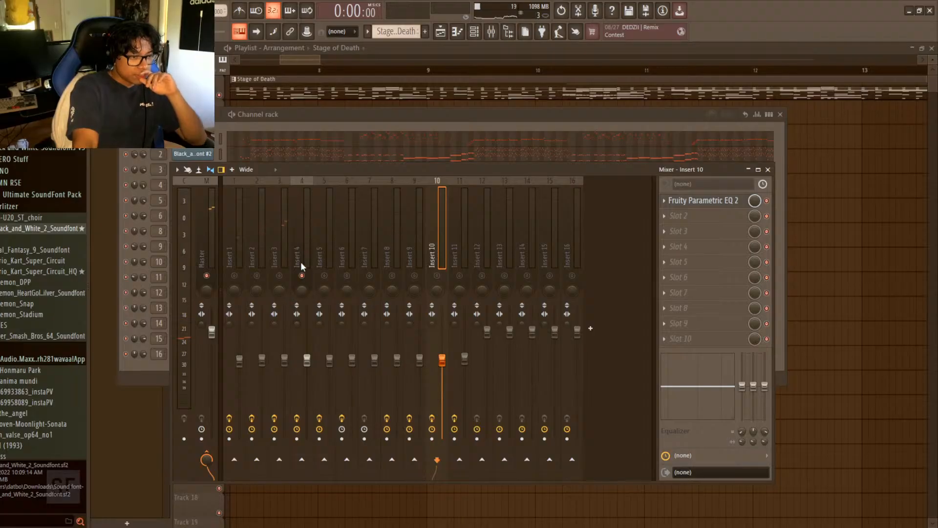
drag(341, 168, 330, 191)
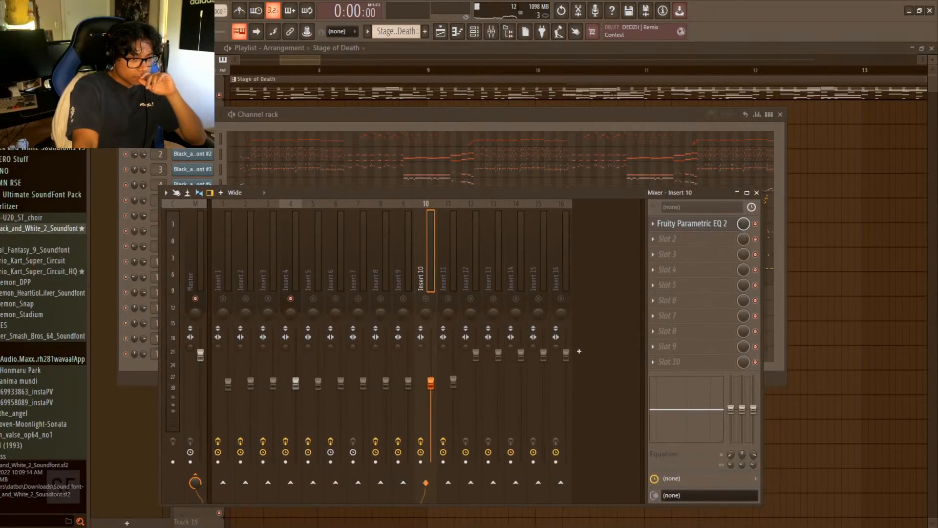
key(space)
click(293, 363)
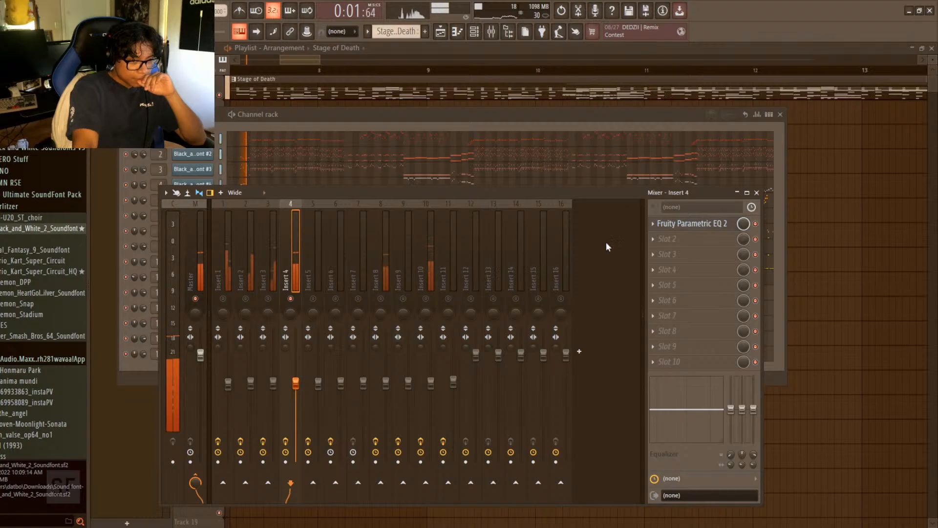
click(691, 224)
- Lower band 3 slightly and raise band 6 a little in Insert 4's equalizer, restarting playback to compare
drag(236, 189, 237, 200)
key(space)
drag(342, 196, 341, 187)
key(space)
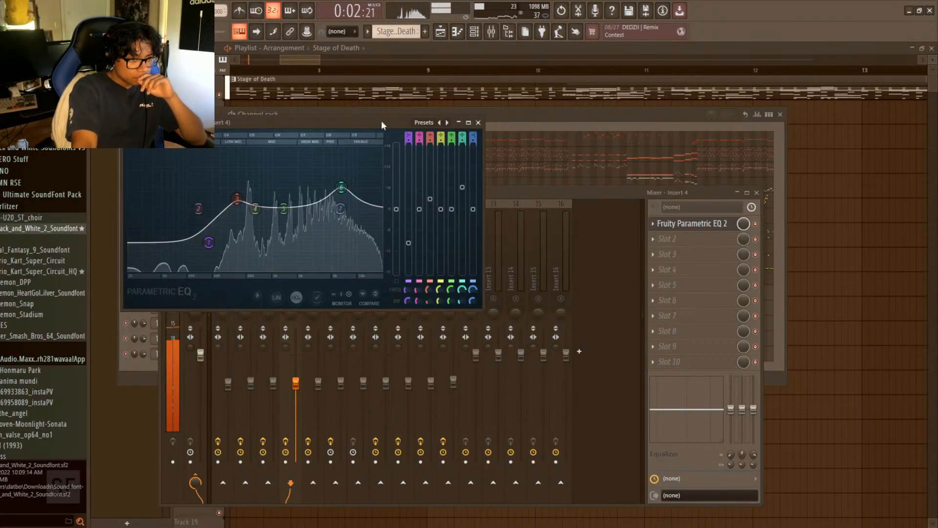
- Move Insert 4's equalizer aside, unsolo the insert, and listen to the full mix with the mixer raised
drag(383, 124, 731, 252)
click(284, 276)
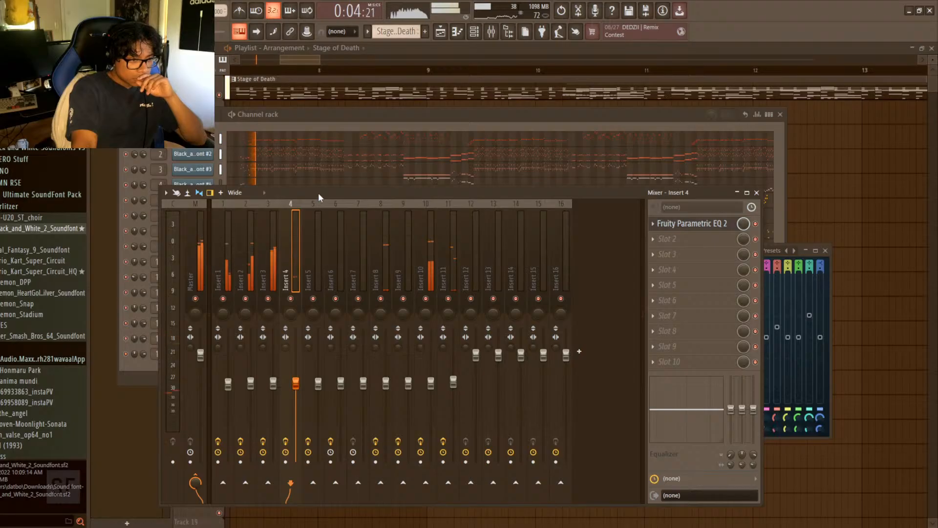
drag(318, 192, 332, 169)
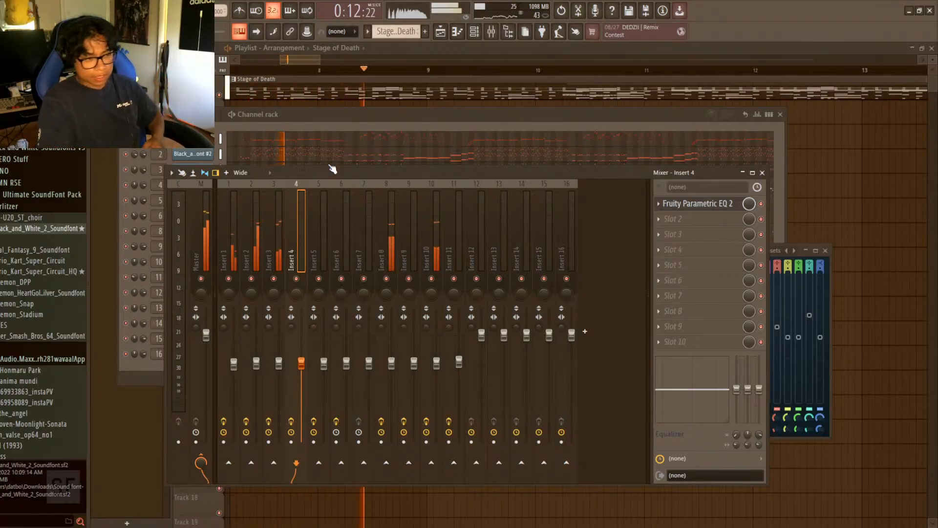
key(space)
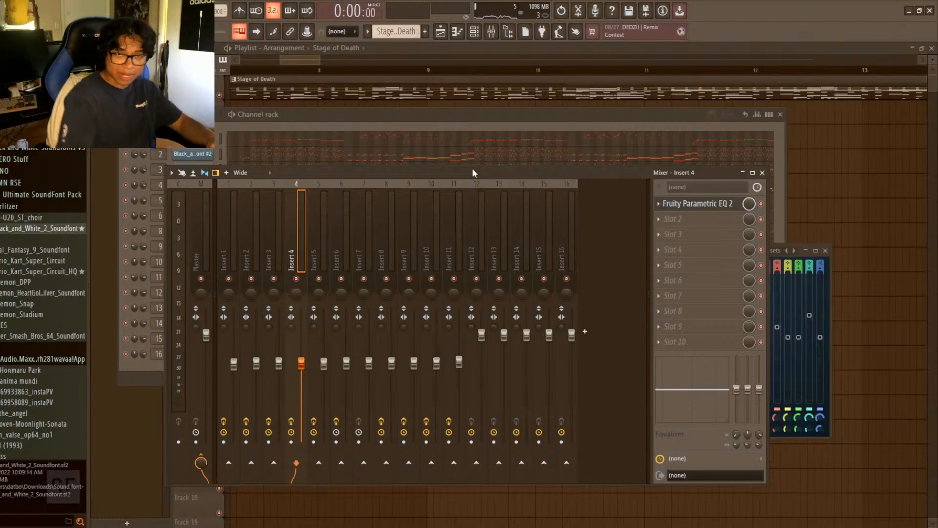
- Replay the full mix and arrange Insert 4's equalizer and the mixer so both can be reached
key(space)
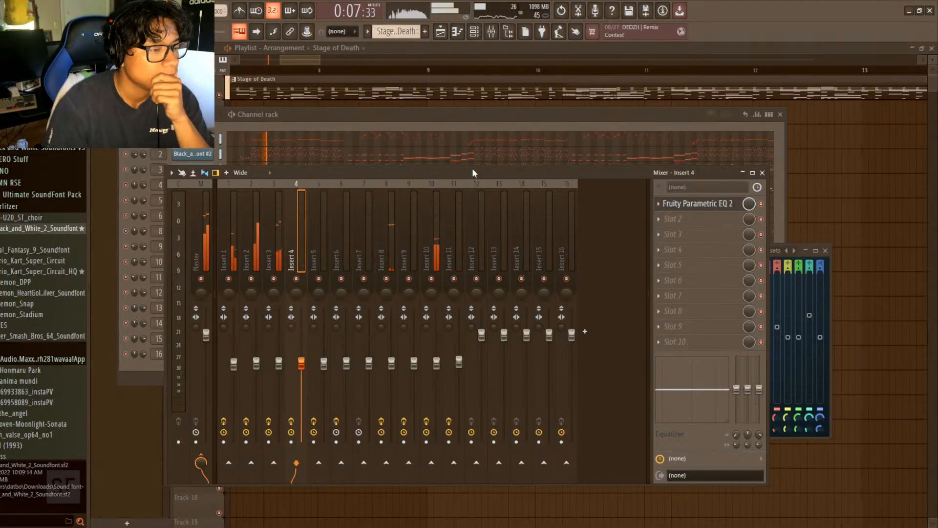
click(802, 252)
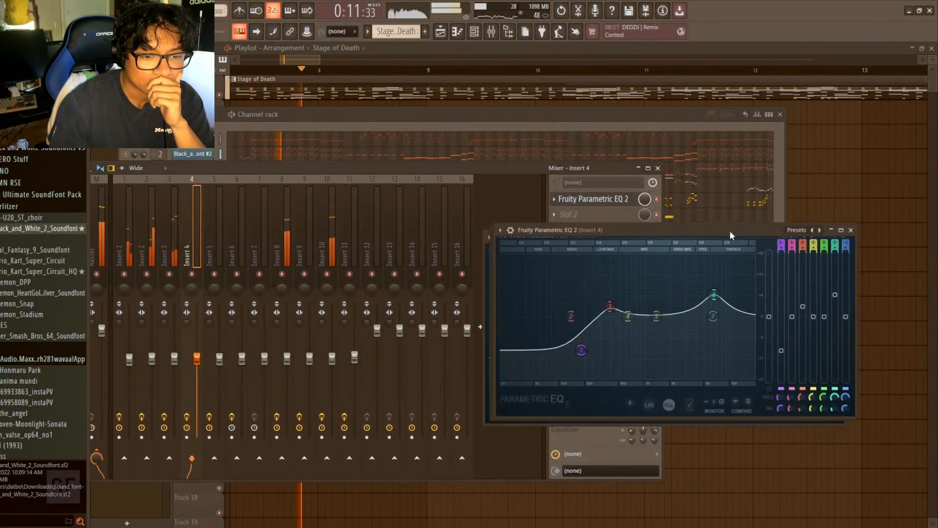
drag(493, 168, 588, 147)
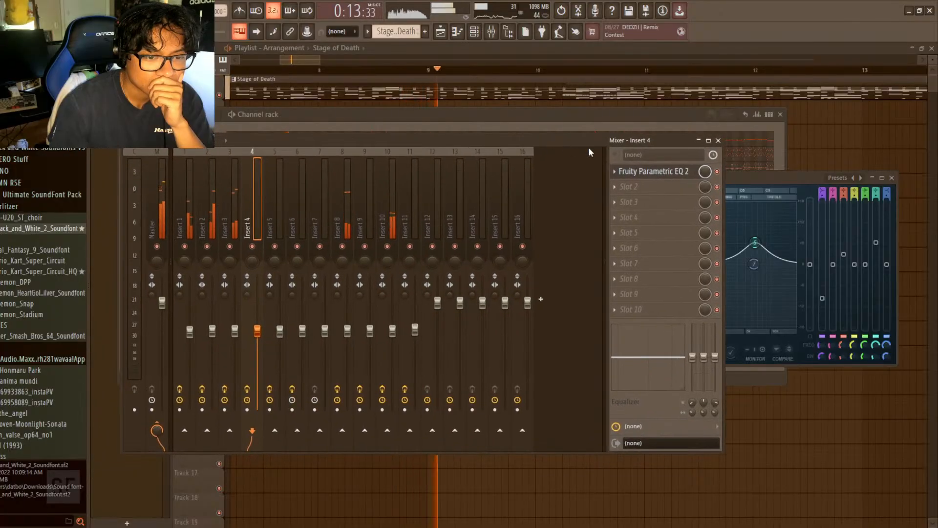
- Shift band 6 lower in frequency and gain, and raise band 7 slightly in the treble in Insert 4's equalizer
drag(758, 177, 768, 156)
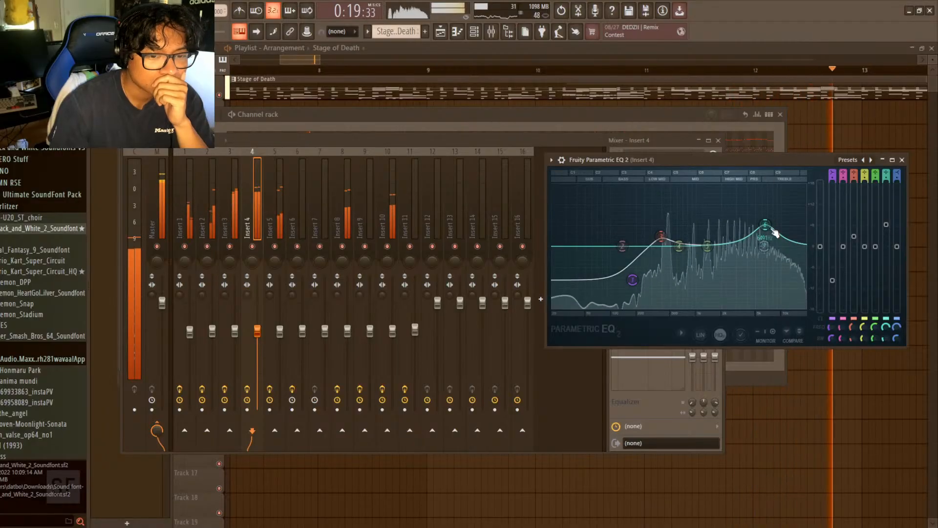
drag(767, 225, 785, 229)
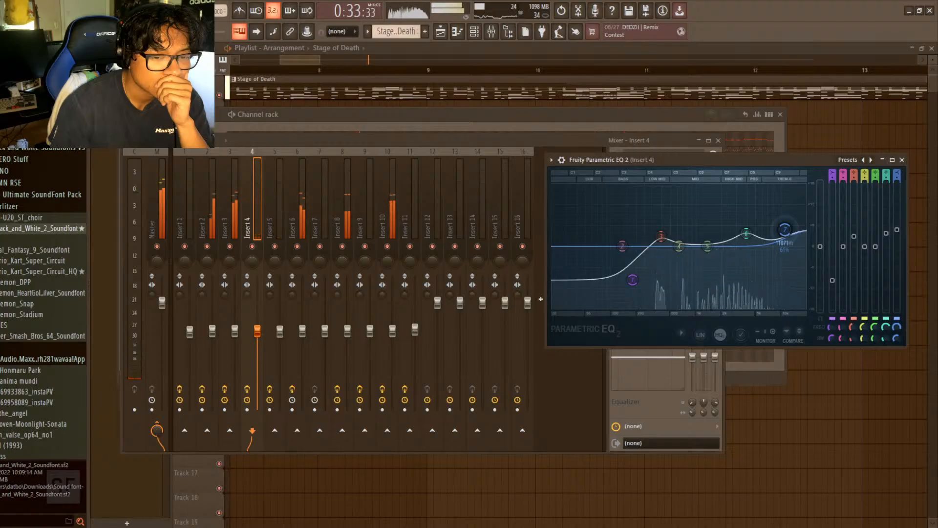
drag(785, 230, 785, 233)
- Toggle Insert 1 to compare it in the mix, close Insert 4's equalizer, and raise Insert 1's fader slightly
click(188, 252)
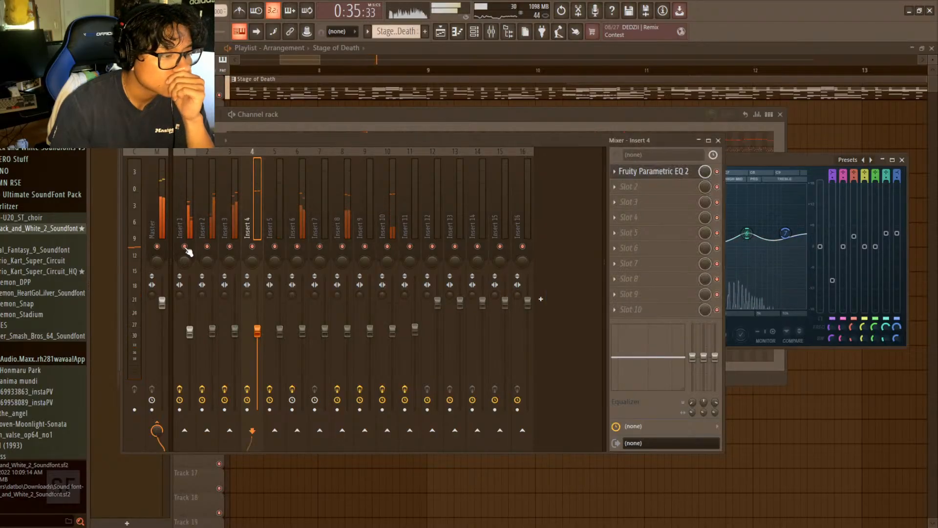
right_click(184, 246)
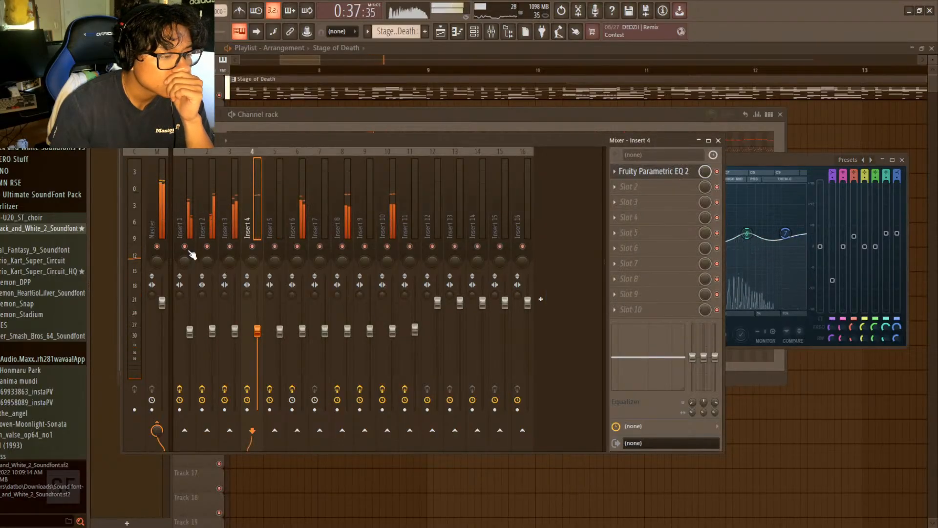
mouse_move(589, 142)
mouse_down()
mouse_move(579, 141)
mouse_move(583, 133)
mouse_up()
click(902, 160)
click(903, 161)
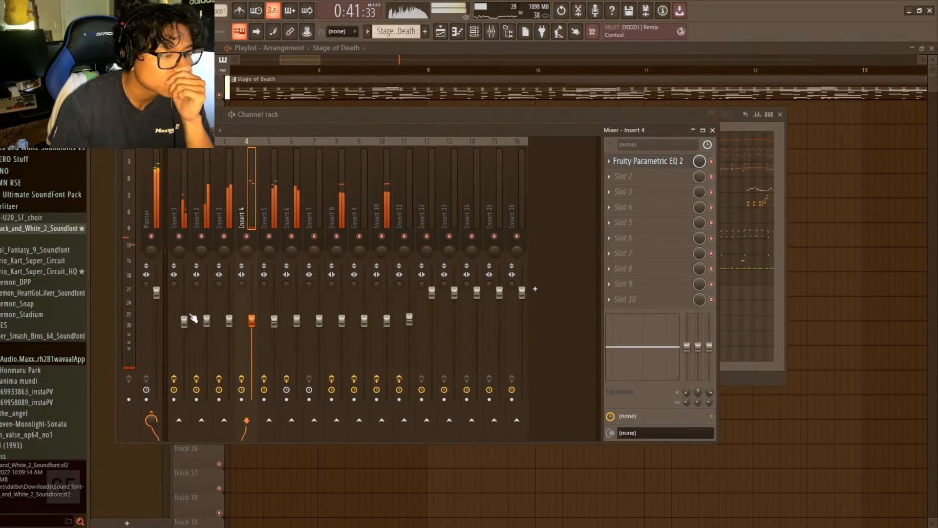
drag(186, 321, 191, 316)
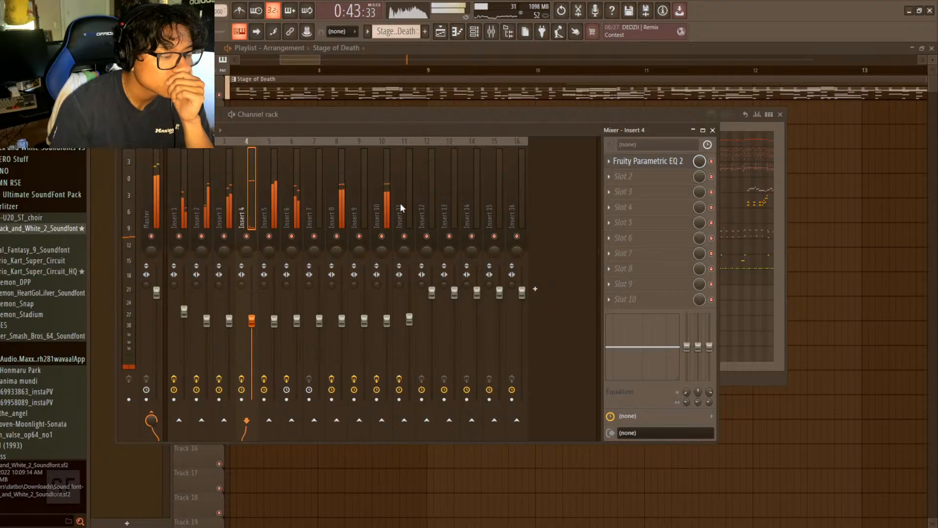
- Listen to the full mix while viewing the channel rack, bring the mixer back, and stop playback
click(712, 130)
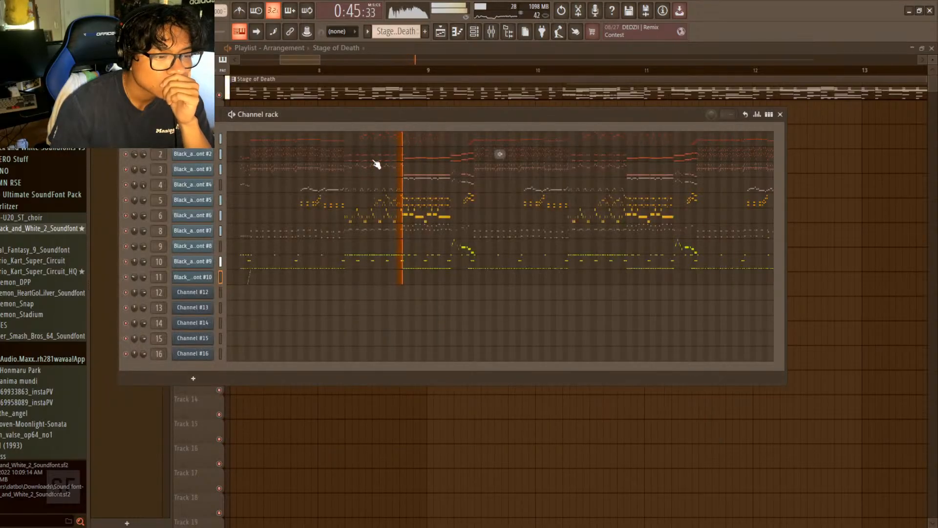
click(491, 33)
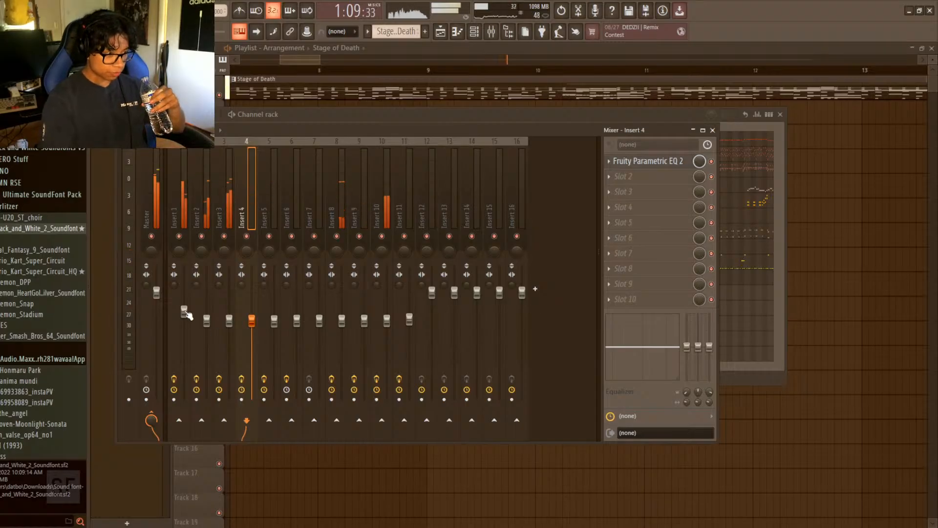
key(space)
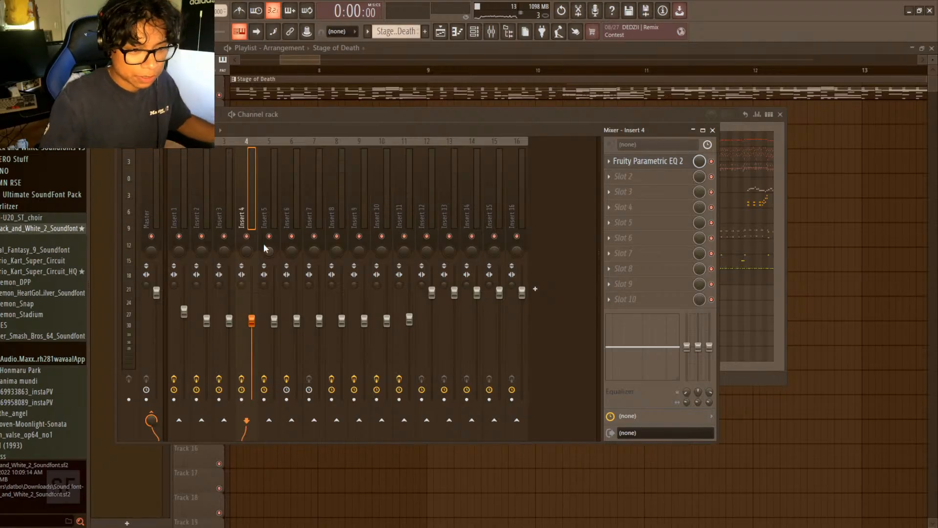
- Add a Fruity Limiter to Insert 1's second effect slot and restart playback
click(184, 312)
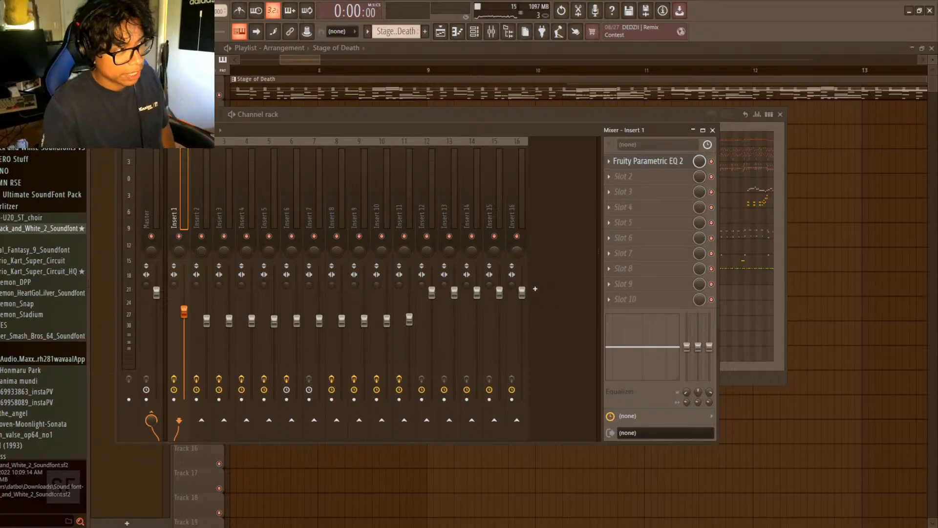
key(space)
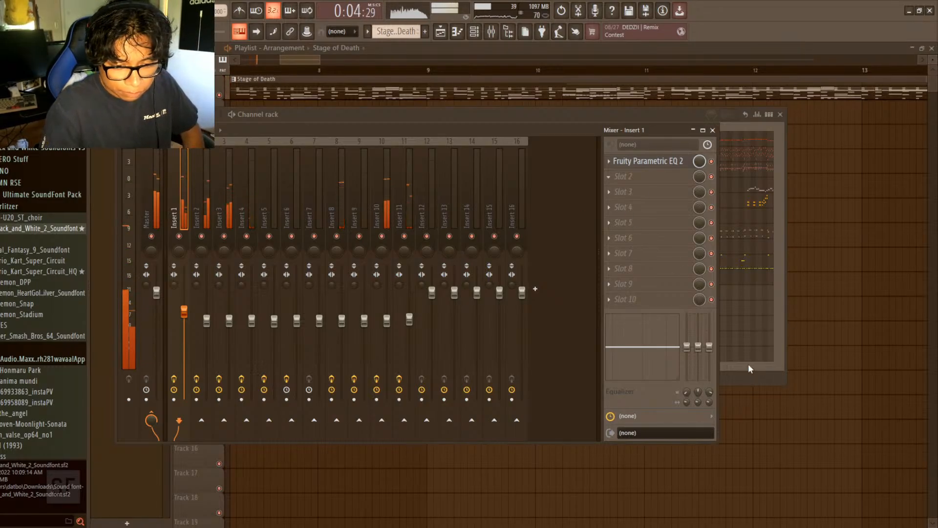
click(770, 280)
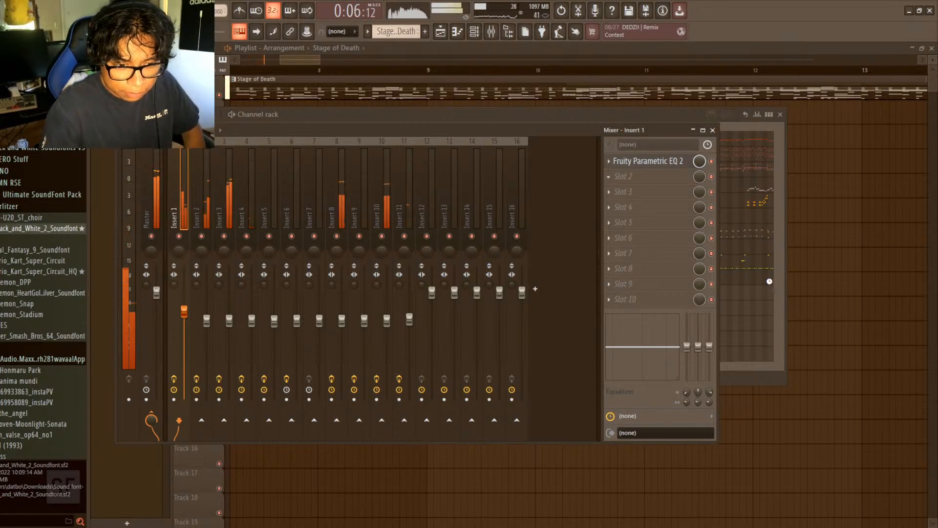
key(space)
drag(243, 164, 476, 179)
key(space)
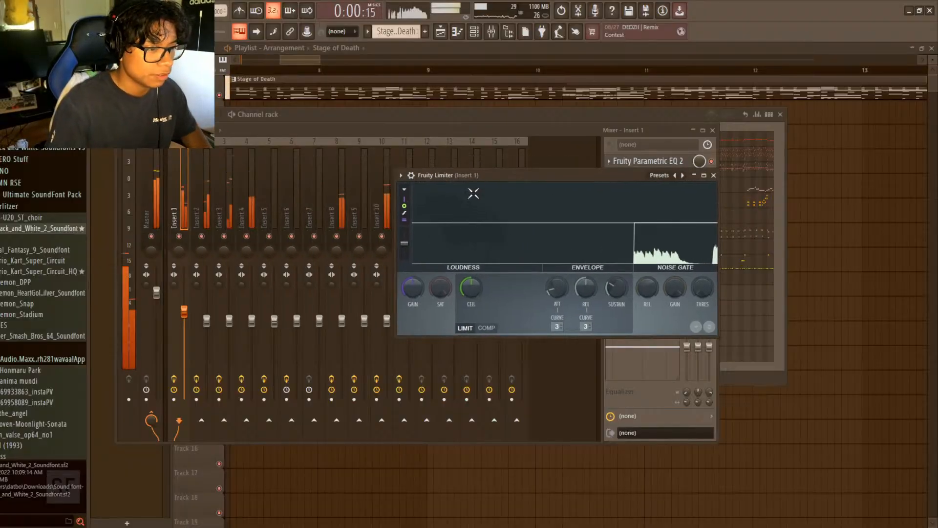
- Solo Insert 1 and place its Fruity Limiter window beside the mixer tracks
click(189, 232)
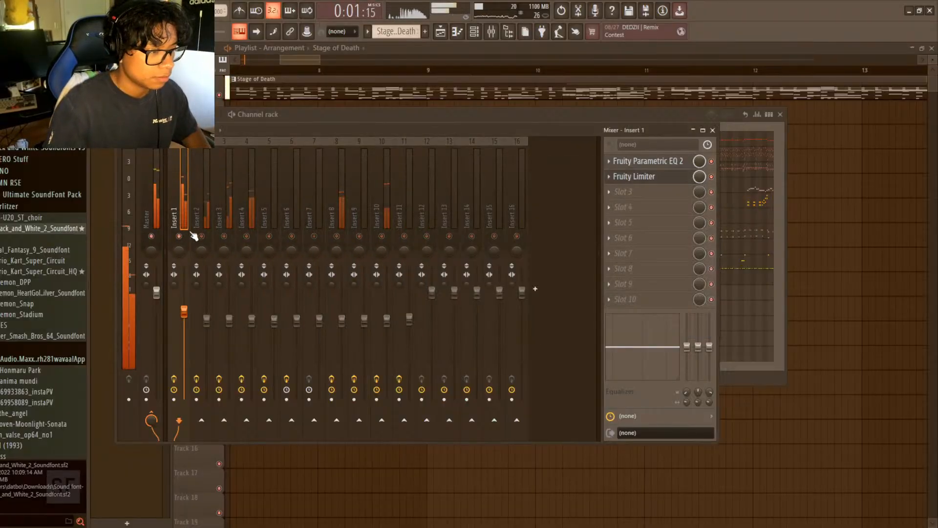
click(668, 176)
drag(570, 173, 692, 171)
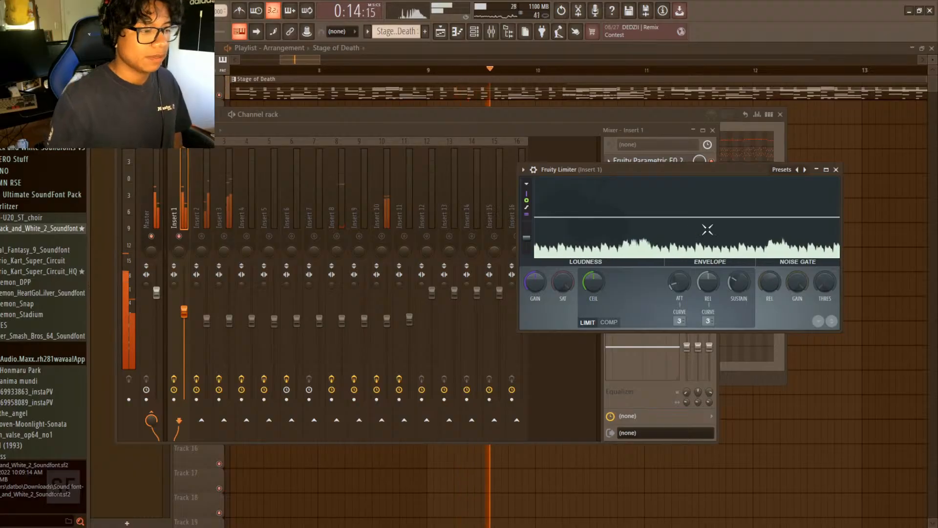
- Try Insert 1's fader at a higher level, and settle it slightly below its starting position
scroll(186, 317, up, 9)
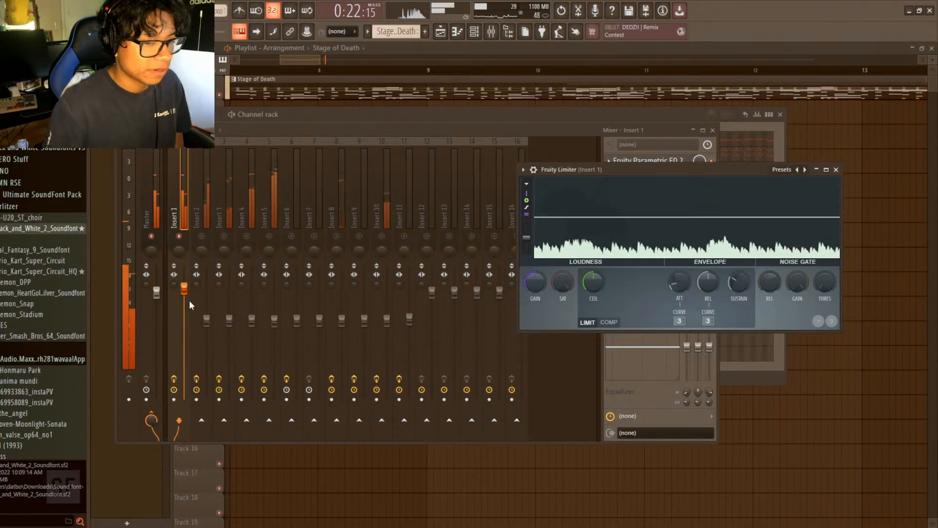
scroll(187, 300, down, 5)
scroll(186, 300, down, 7)
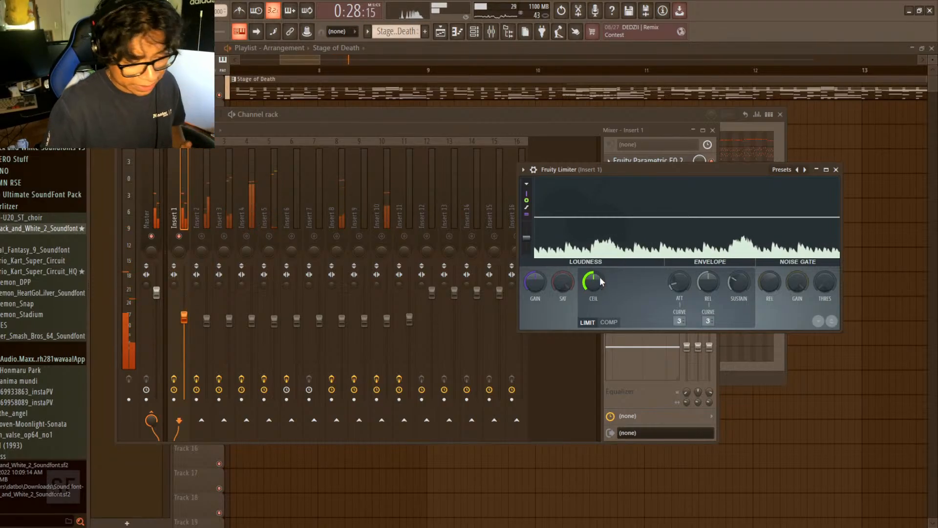
- Lower the ceiling of Insert 1's Fruity Limiter in small amounts, restarting playback to hear the limiting
drag(600, 279, 600, 290)
key(space)
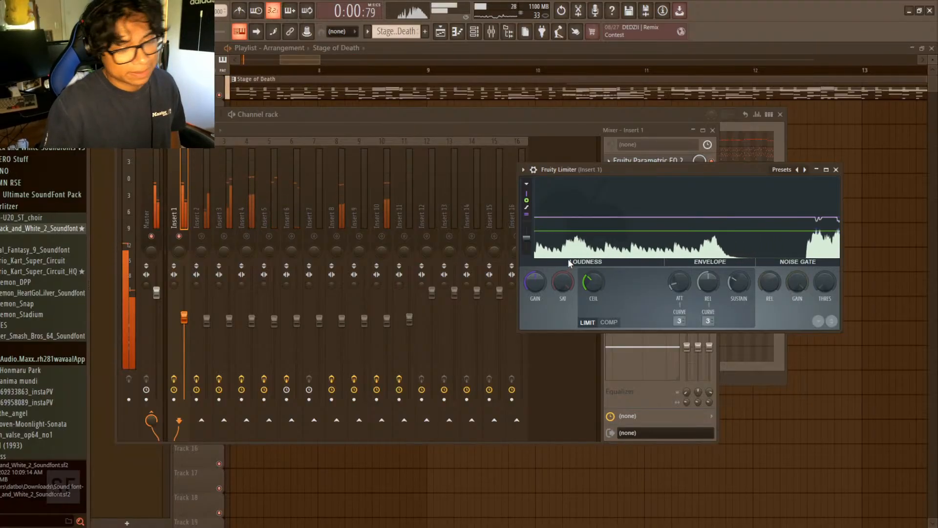
key(space)
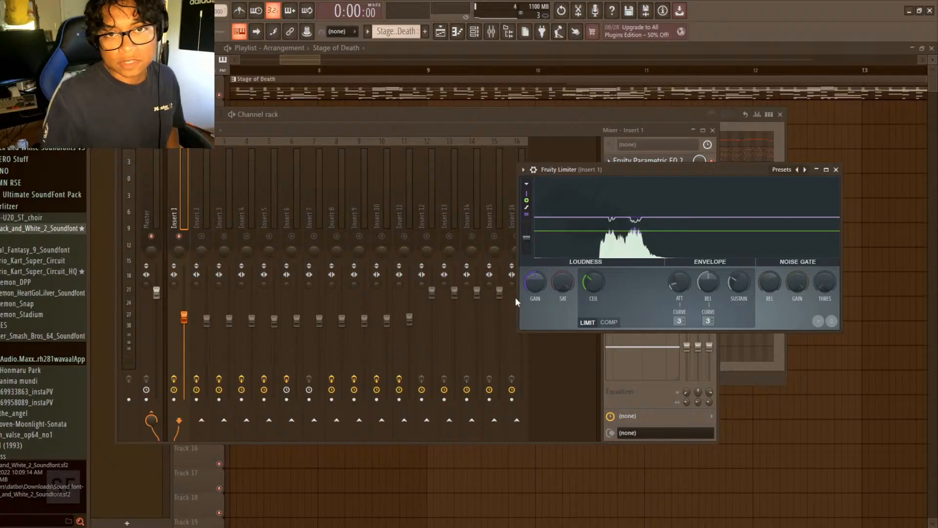
key(space)
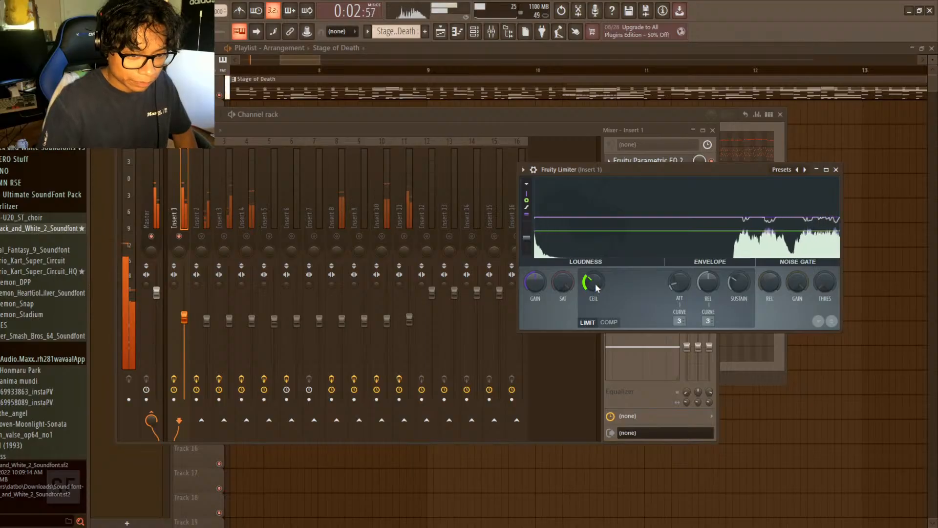
drag(596, 283, 595, 288)
- Unsolo Insert 1 and raise its limiter's ceiling slightly while replaying the full mix
click(426, 245)
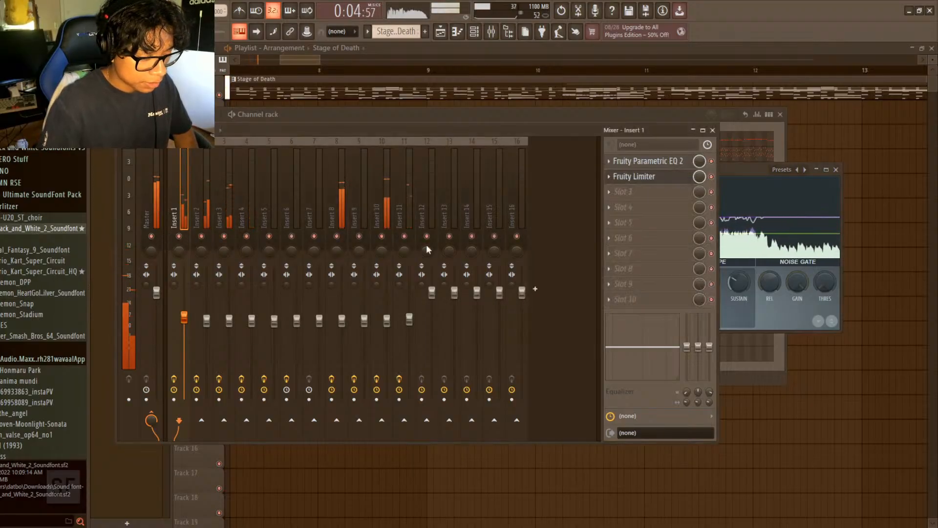
click(652, 178)
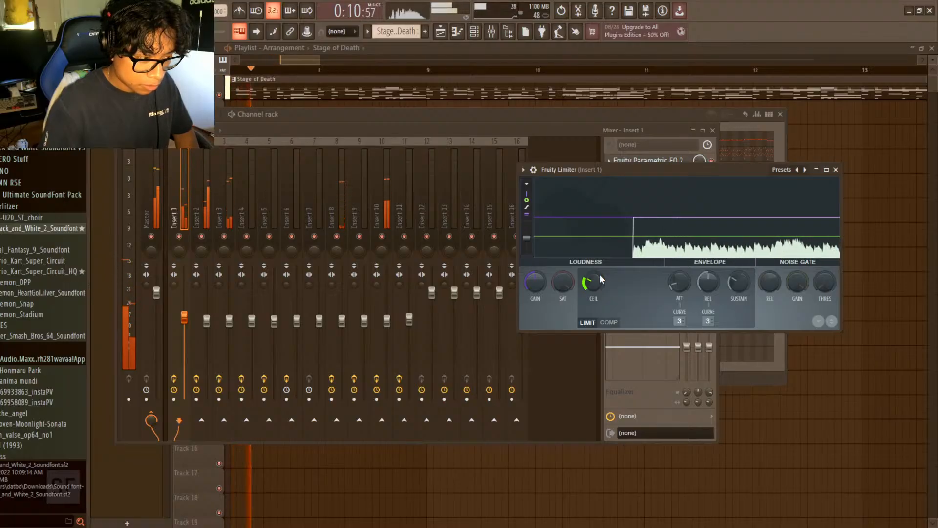
key(space)
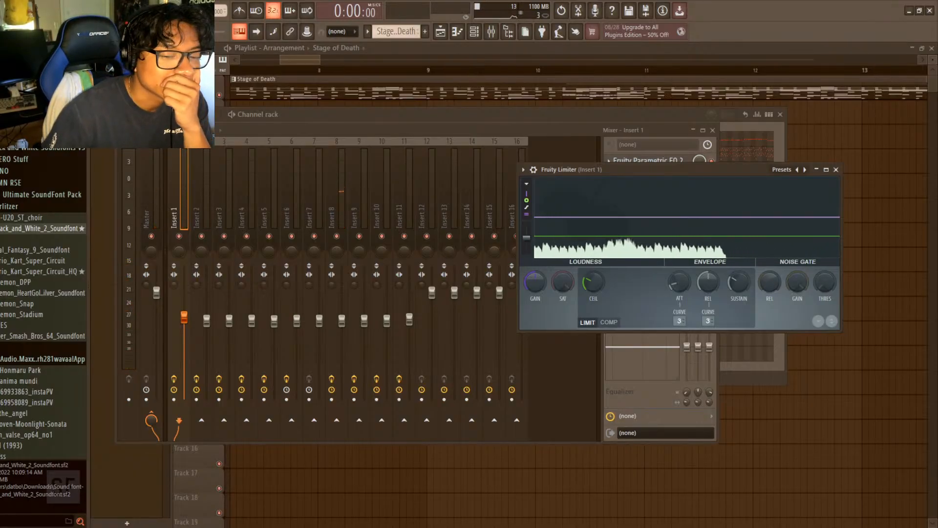
key(space)
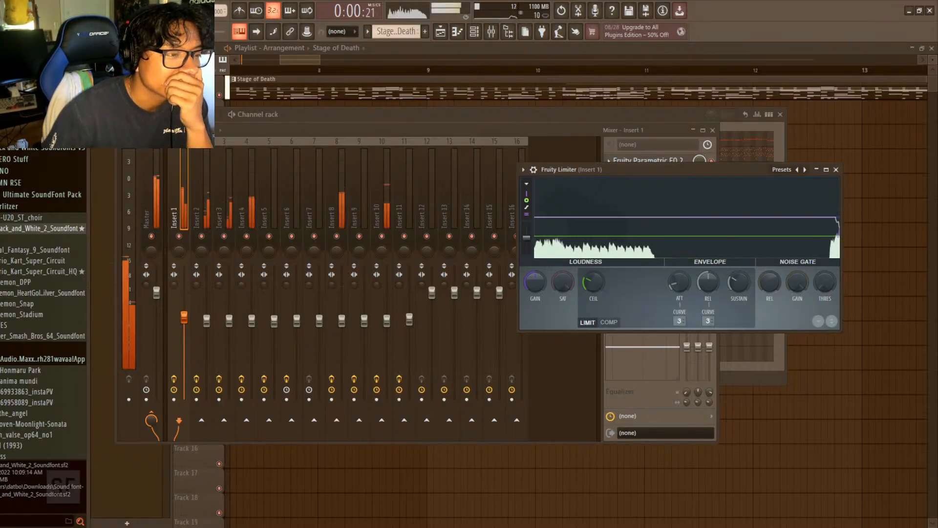
drag(591, 285, 591, 280)
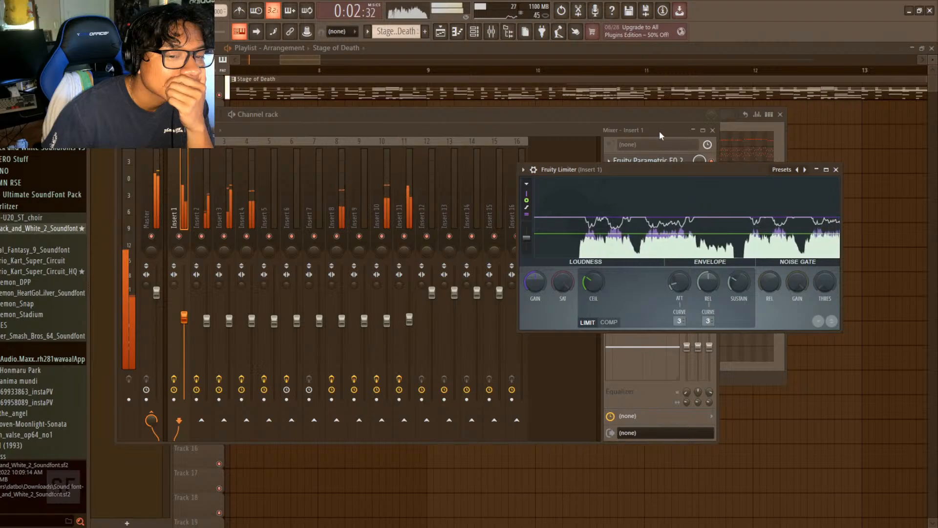
- Reposition the mixer and Insert 1's limiter while listening to the full mix, and stop playback
drag(654, 127, 670, 118)
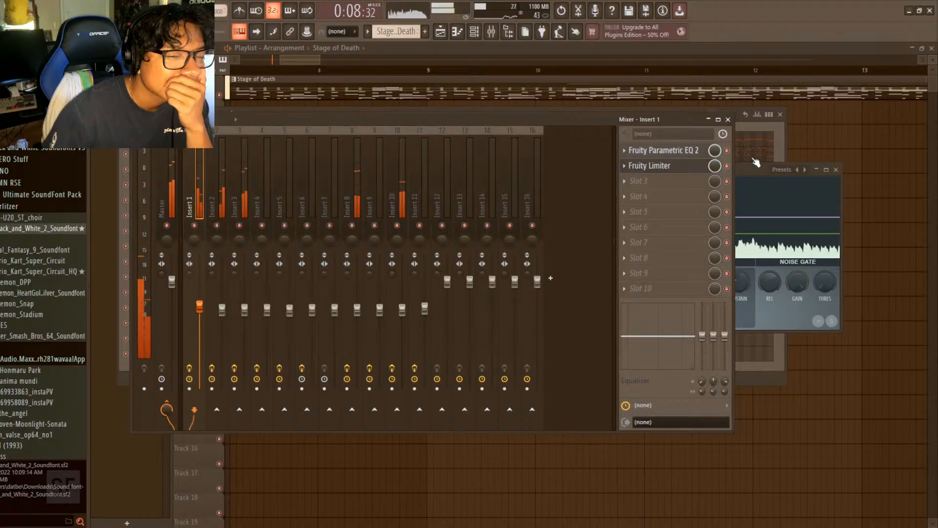
drag(750, 170, 685, 159)
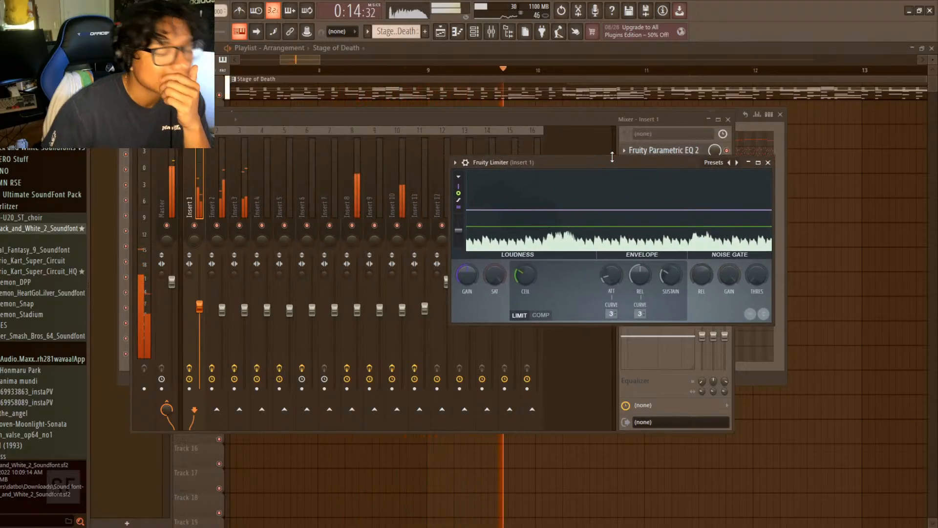
key(space)
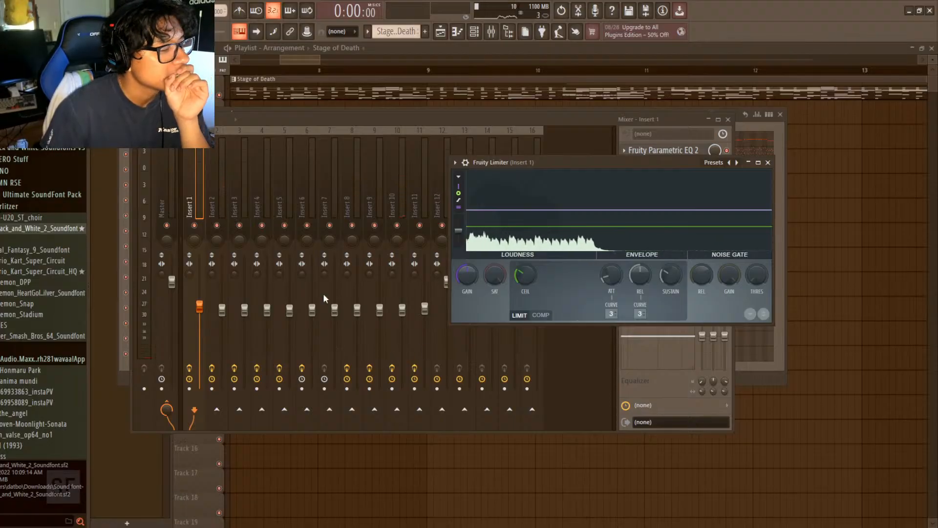
- Restart playback with Insert 8 soloed and open its Fruity Parametric EQ 2
key(space)
right_click(352, 226)
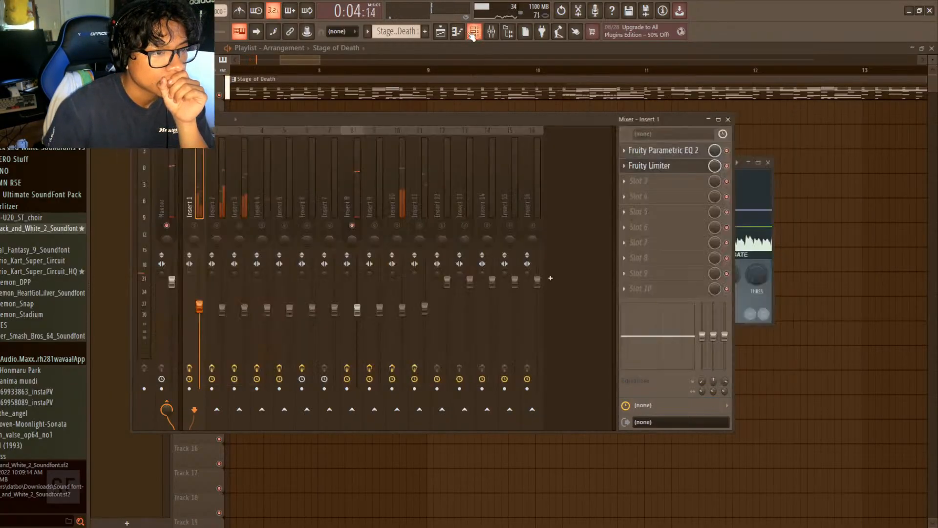
click(457, 33)
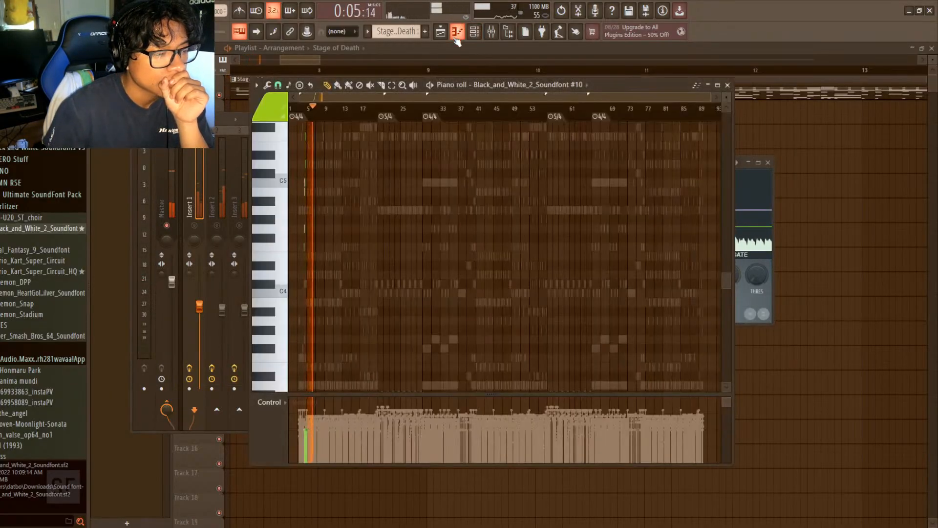
click(245, 121)
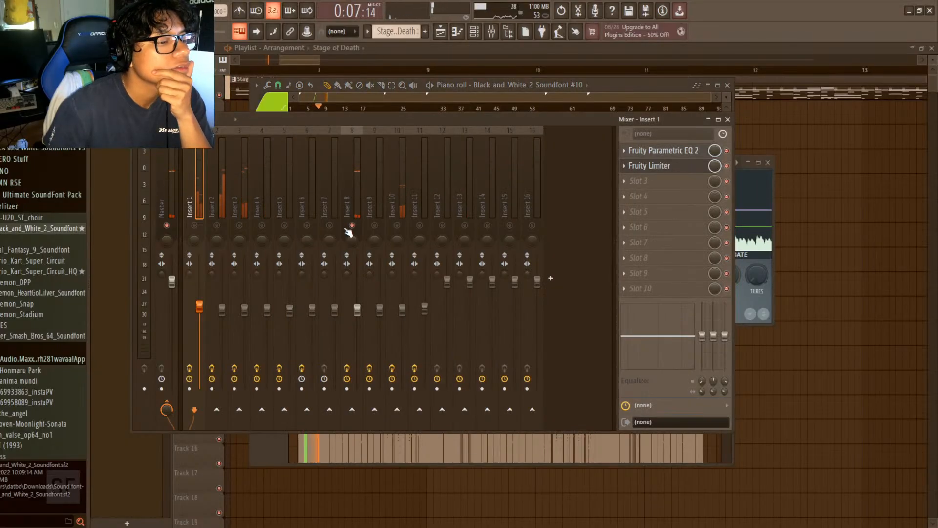
click(357, 310)
click(633, 155)
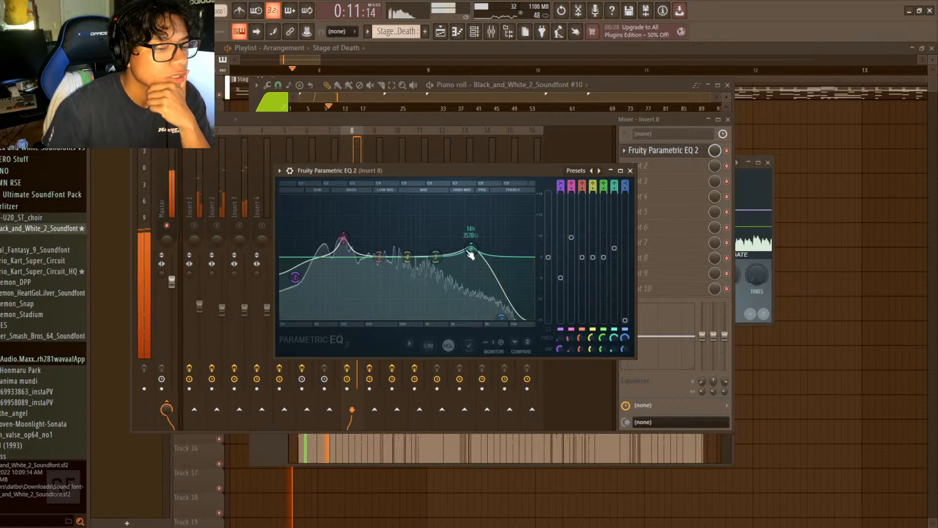
- Raise band 6 slightly and move band 7's high cut up in frequency in Insert 8's equalizer
drag(471, 251, 481, 249)
drag(502, 319, 514, 319)
drag(482, 249, 473, 240)
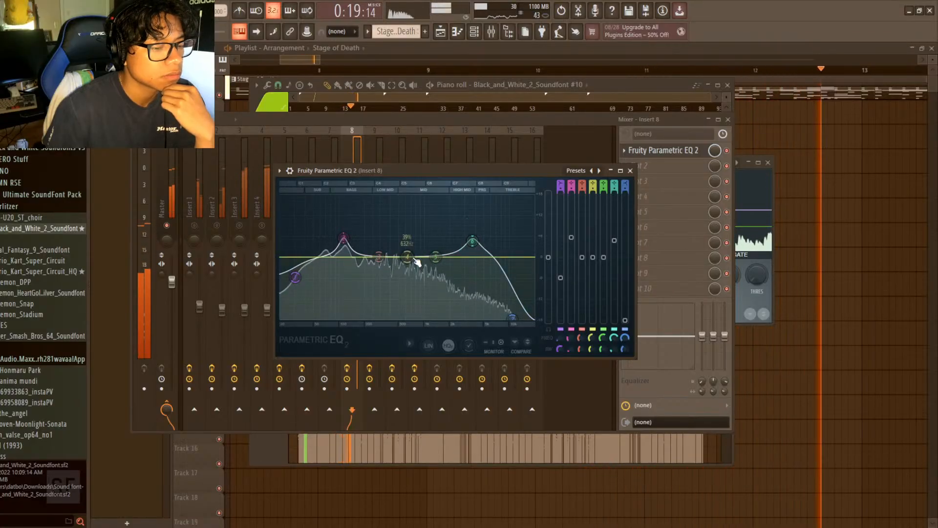
- Boost band 4 moderately at about 600 Hz in Insert 8's equalizer, trying different frequencies and gains by ear
drag(416, 260, 396, 237)
drag(392, 239, 376, 238)
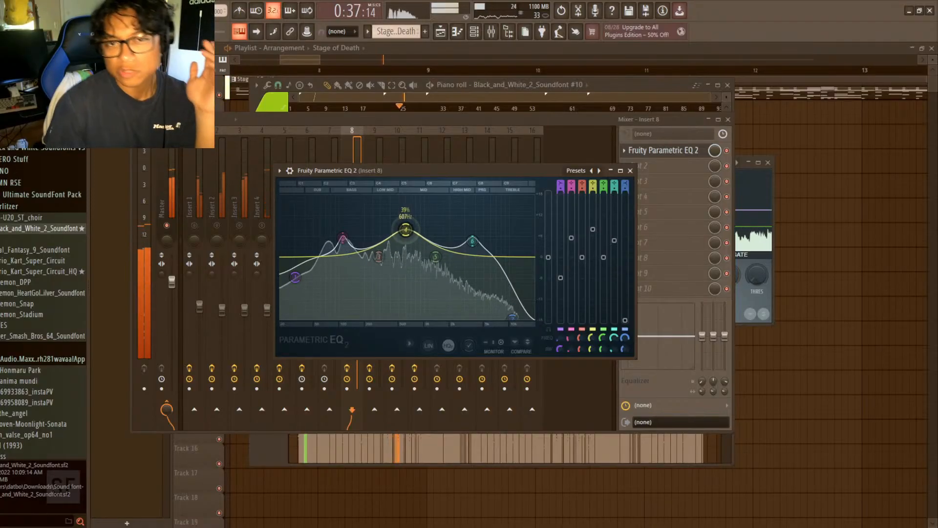
drag(406, 230, 406, 237)
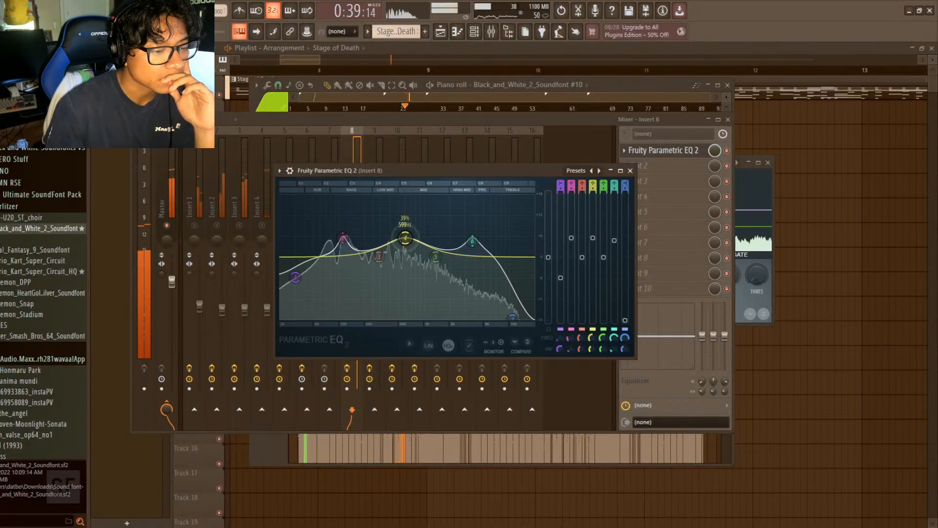
- Fine-tune bands 4 and 6 of Insert 8's equalizer, leaving band 4 at about 575 Hz, close it and unsolo Insert 8
click(471, 242)
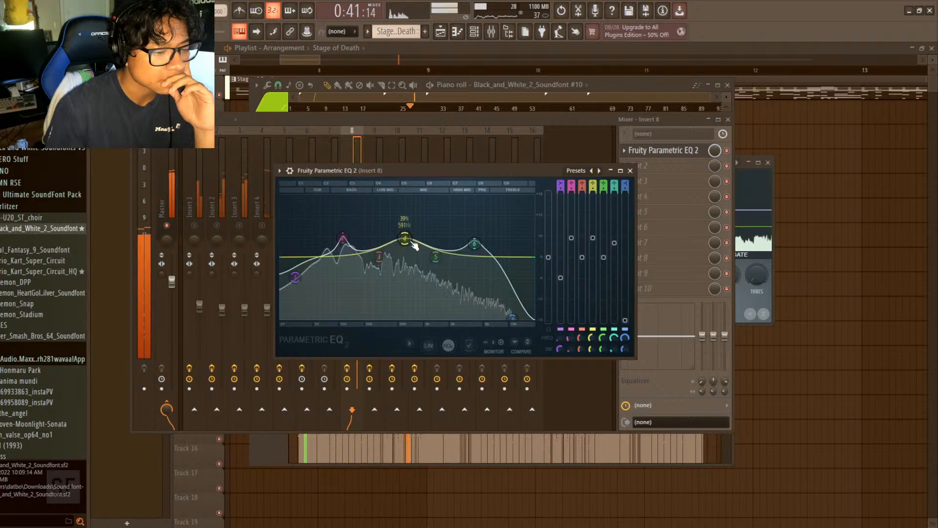
drag(406, 239, 405, 240)
drag(475, 244, 476, 248)
drag(406, 239, 404, 237)
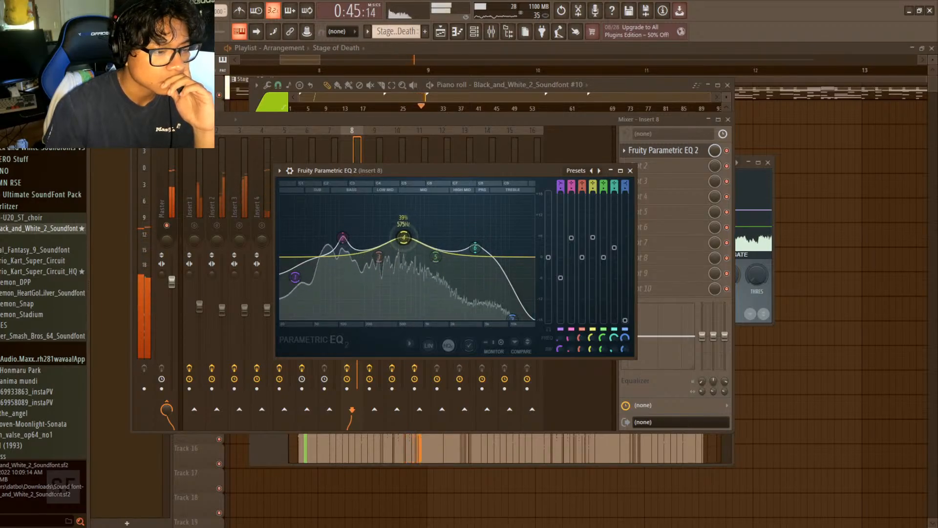
click(631, 171)
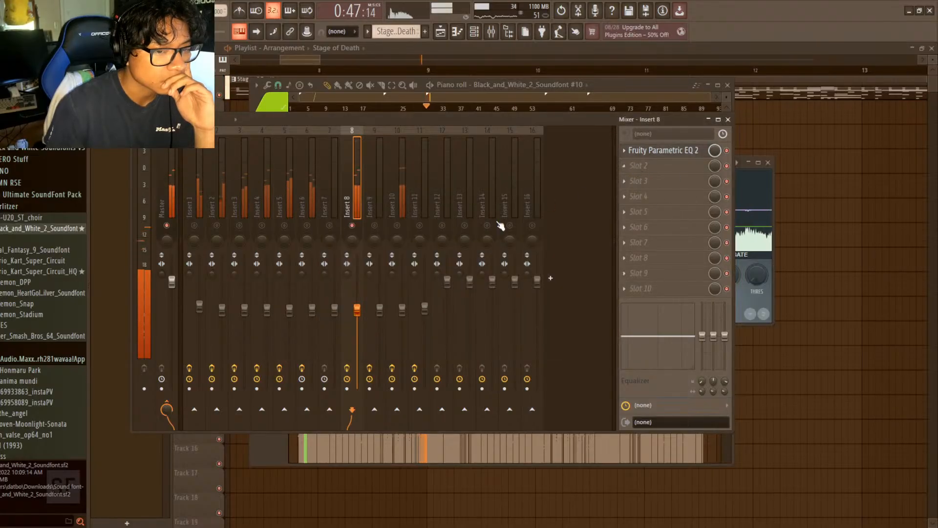
right_click(352, 227)
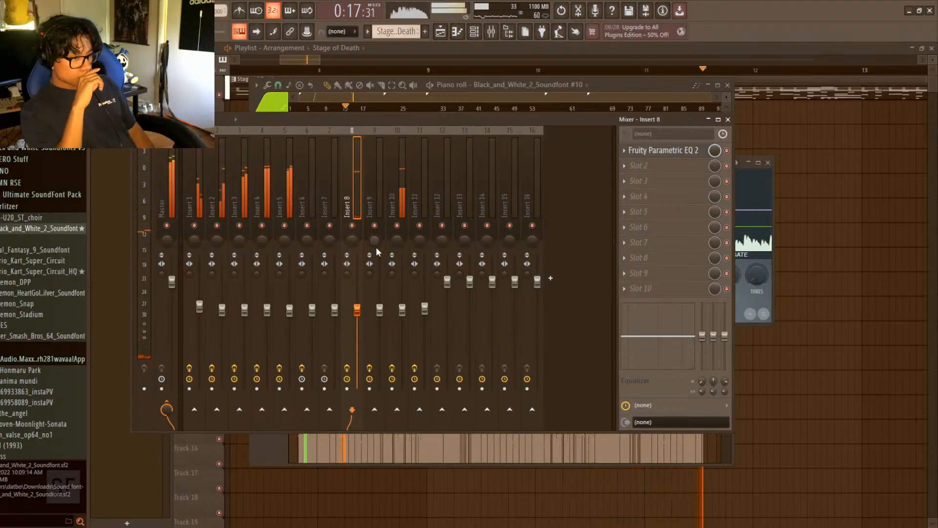
- Add a Fruity Limiter after the equalizer on Insert 4, lower its ceiling, and close it
click(267, 283)
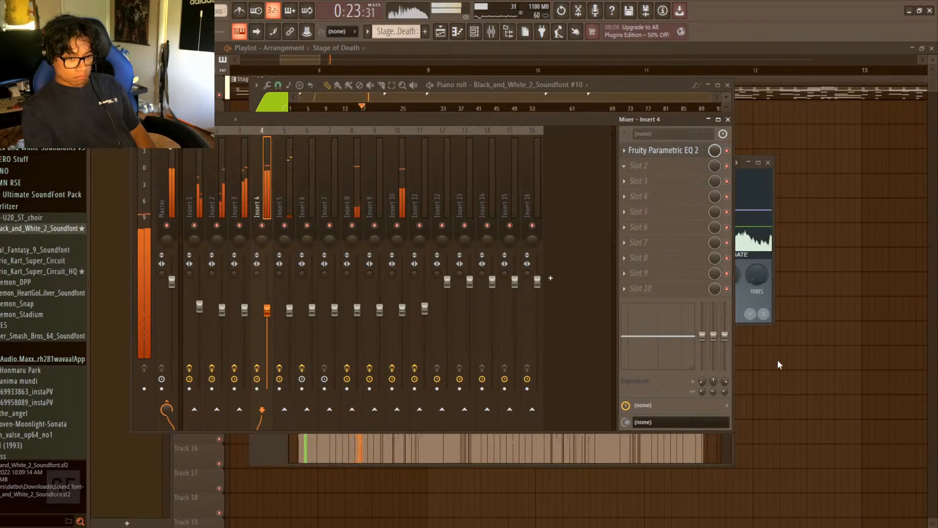
click(768, 279)
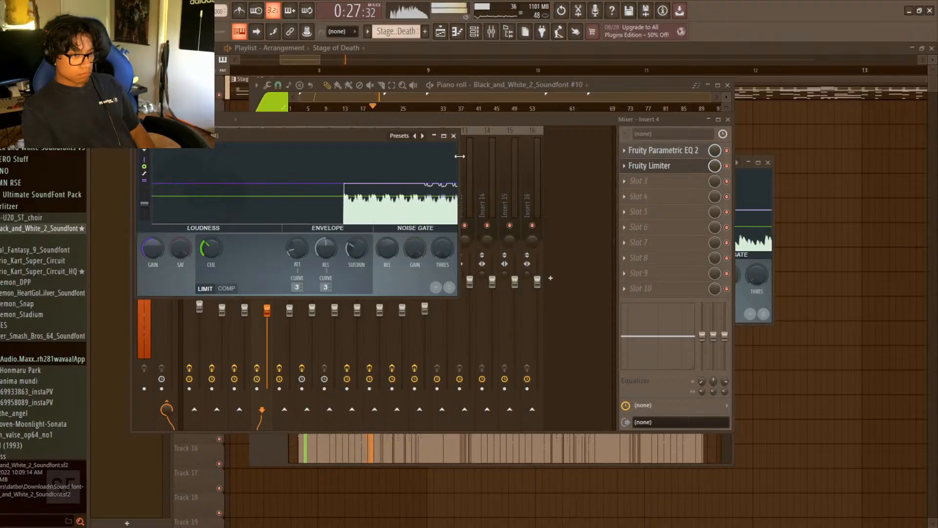
click(454, 136)
- Add a Fruity Limiter after Insert 5's equalizer, lower its ceiling slightly, and reposition its window
click(292, 310)
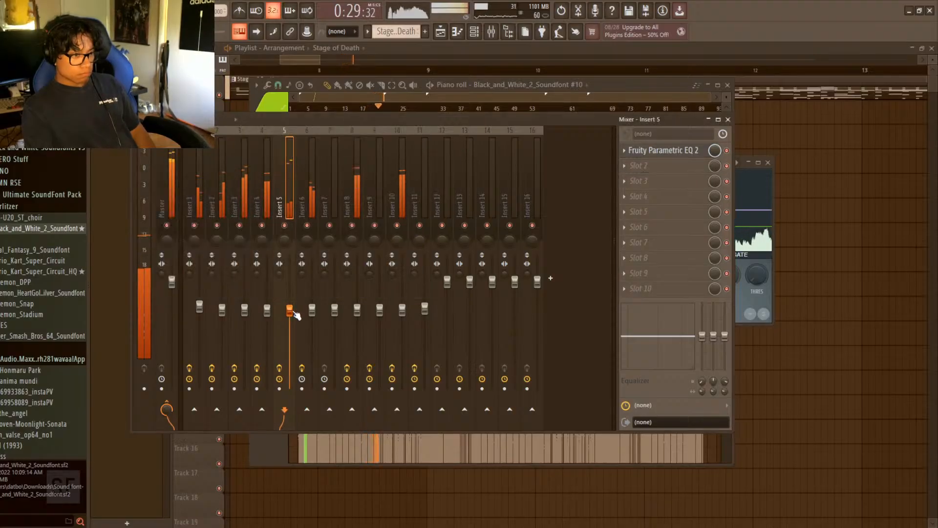
click(766, 274)
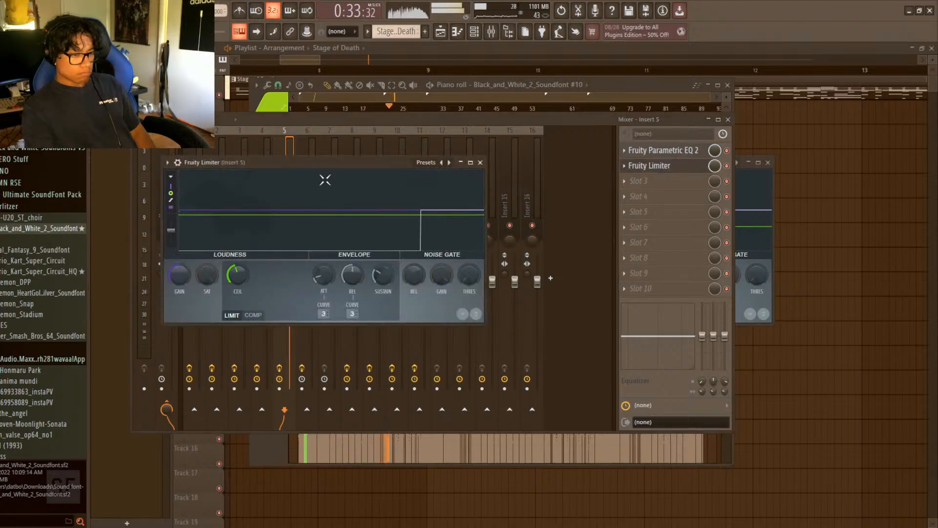
drag(325, 180, 469, 239)
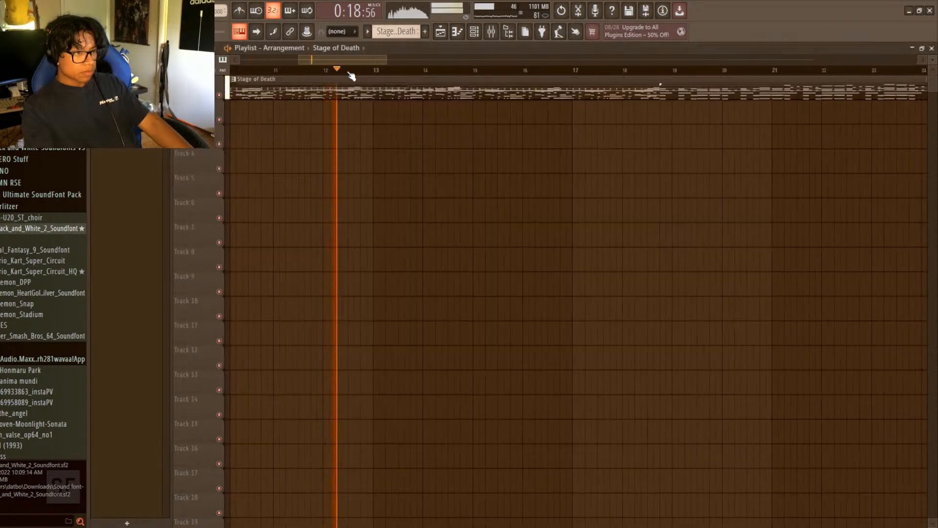
- Select about bars 11 to 18 in the playlist for looping, reopen the mixer and restart playback
scroll(318, 77, down, 3)
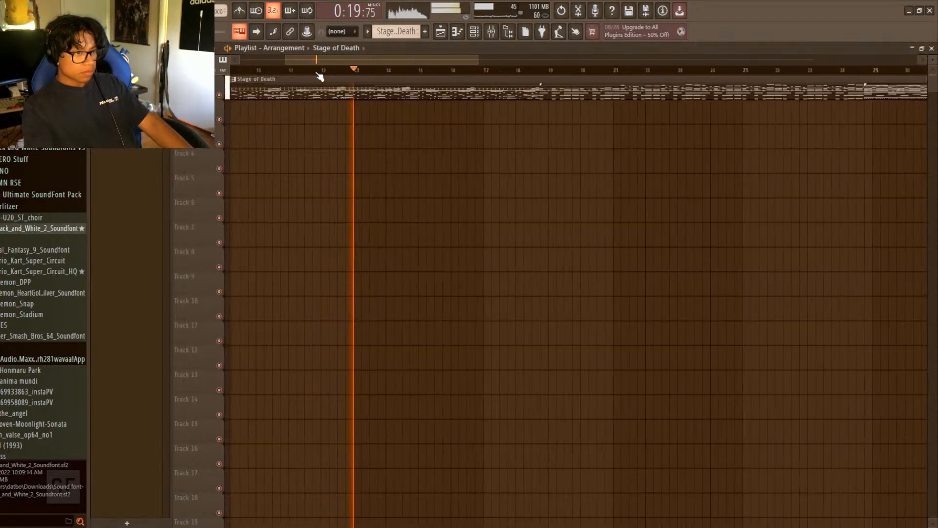
drag(350, 61, 311, 61)
click(365, 74)
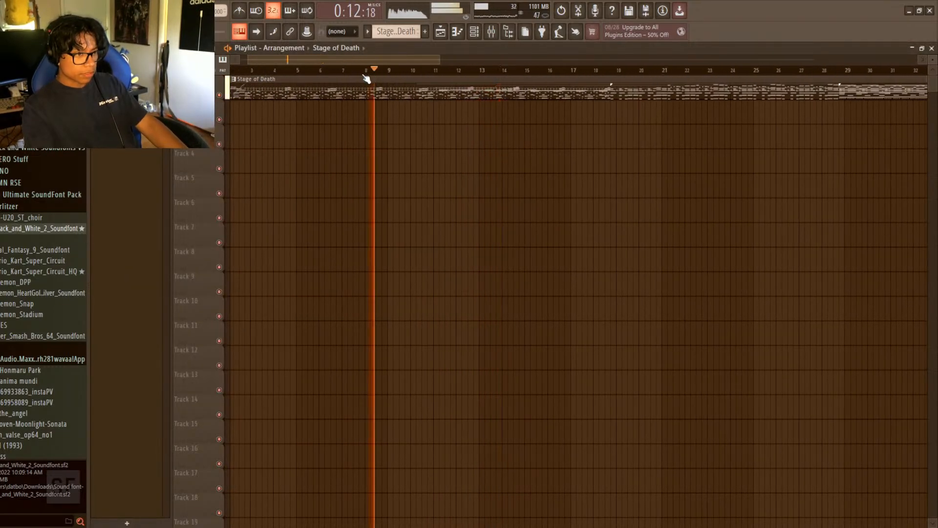
click(431, 75)
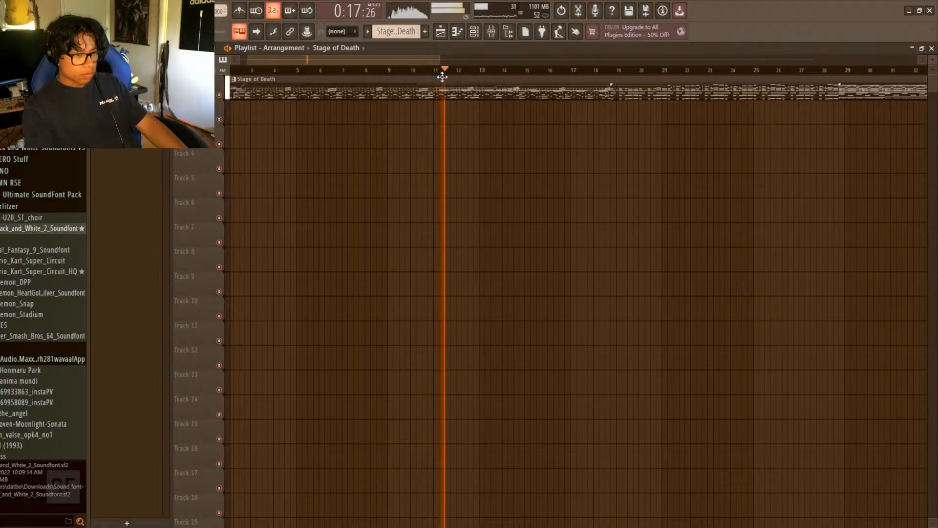
drag(443, 70, 614, 69)
click(491, 31)
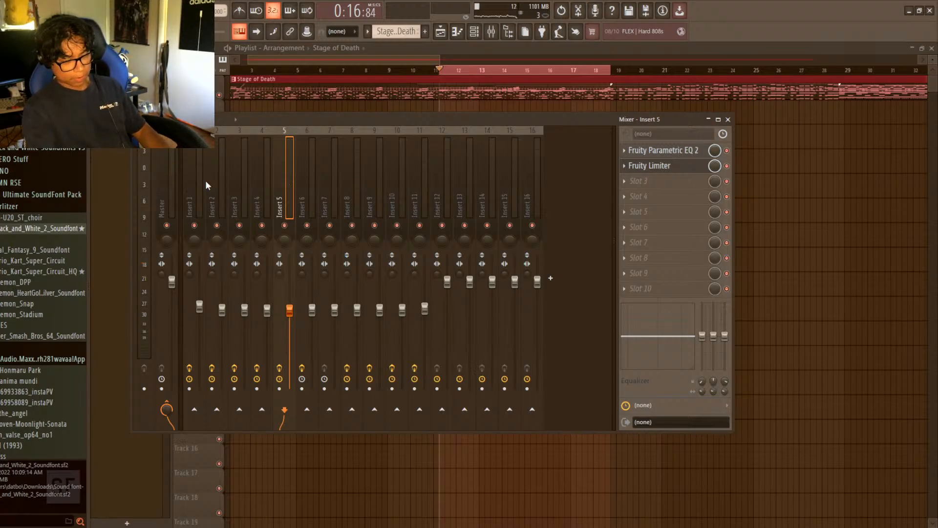
key(space)
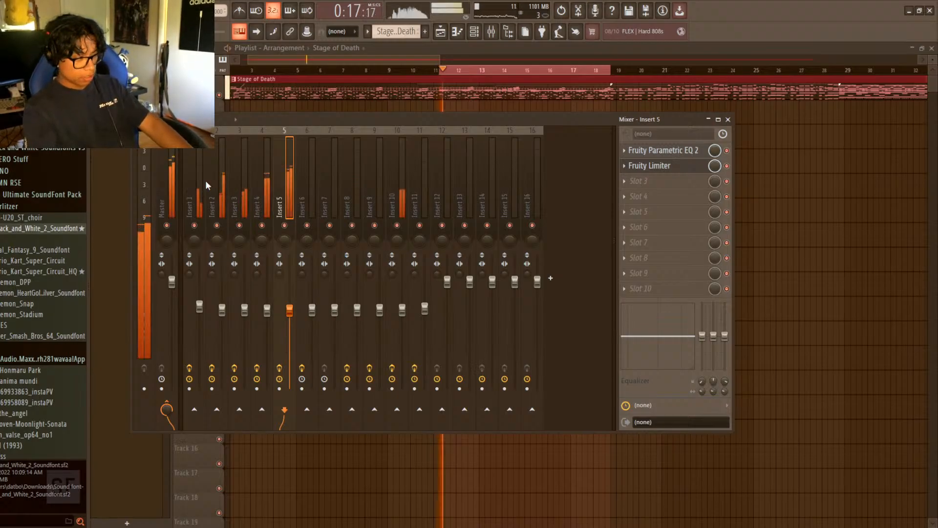
- Review Insert 5's Fruity Parametric EQ 2 during playback and bring up its Fruity Limiter
click(680, 151)
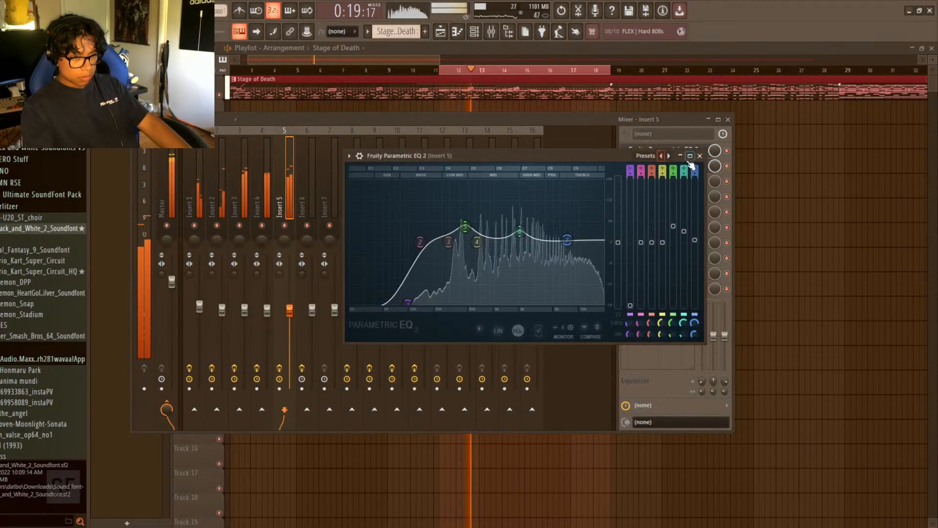
click(700, 155)
click(638, 167)
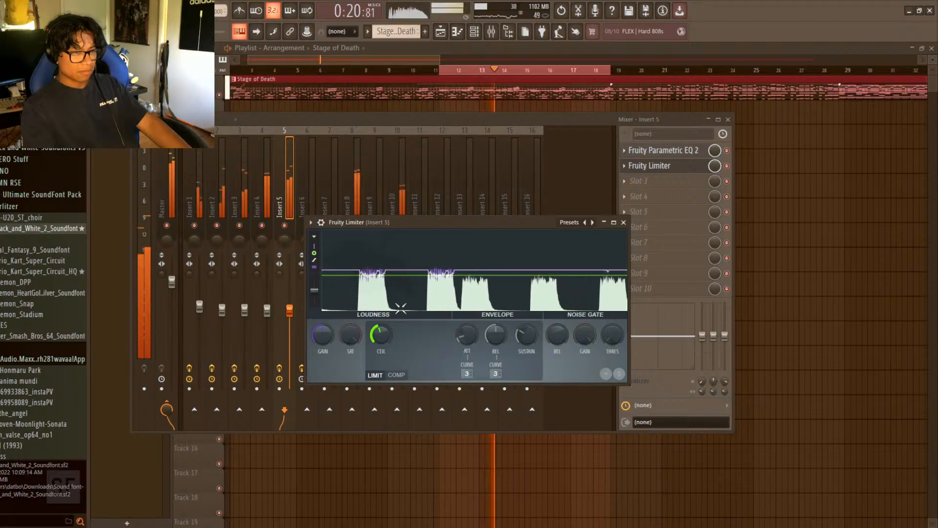
- Clear the playlist's time selection and lower the ceiling of Insert 5's Fruity Limiter a little further
right_click(610, 72)
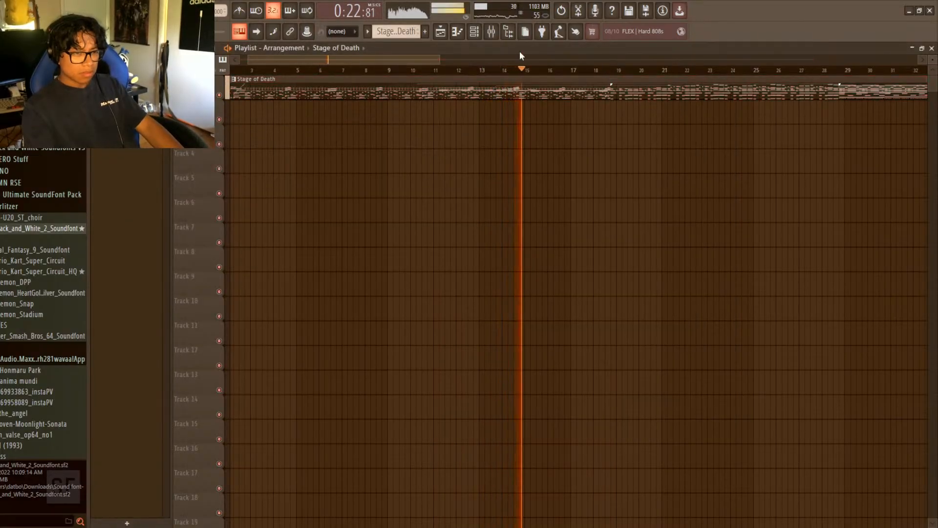
click(494, 32)
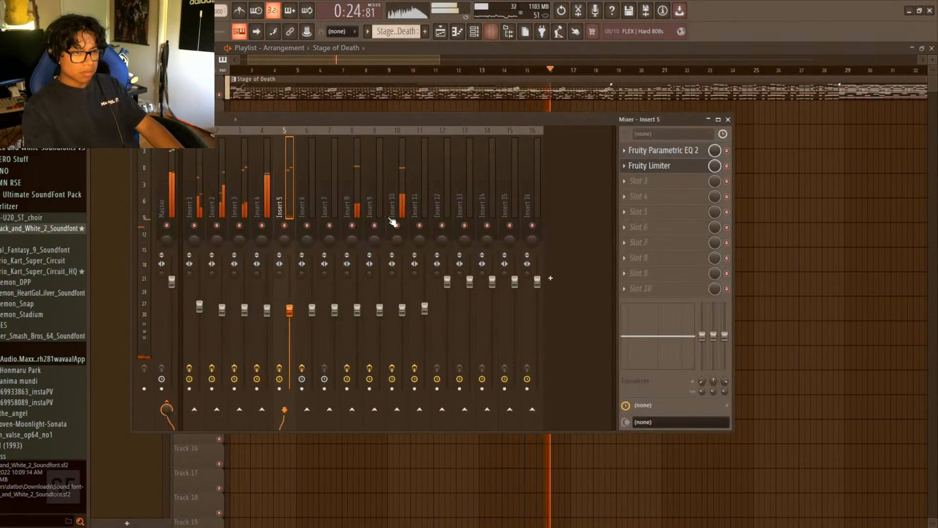
click(643, 166)
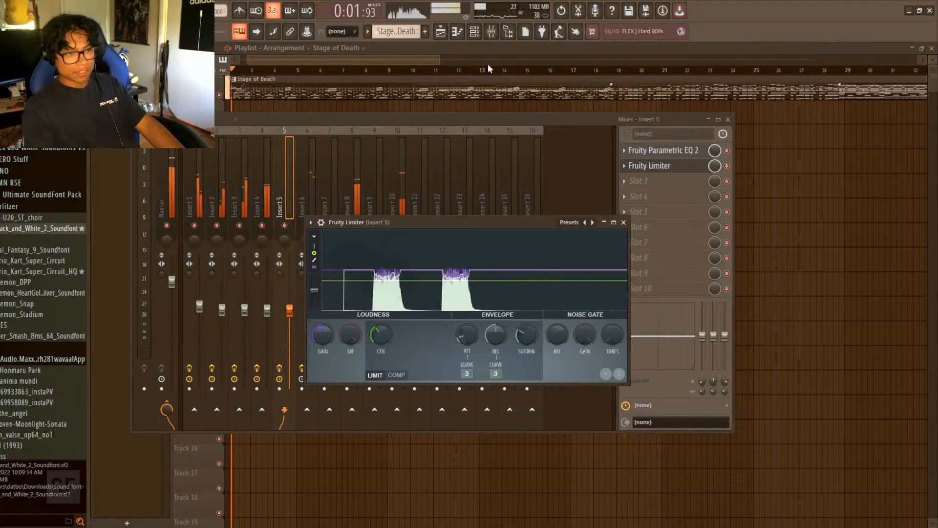
- Replay the passage from about bar 11 while monitoring Insert 5's limiter, then close the limiter and mixer
click(470, 71)
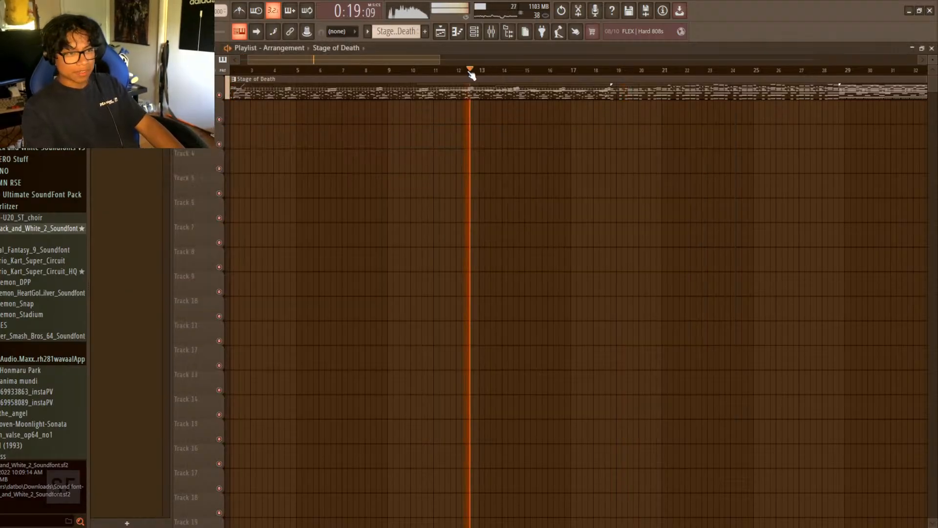
click(428, 71)
click(491, 32)
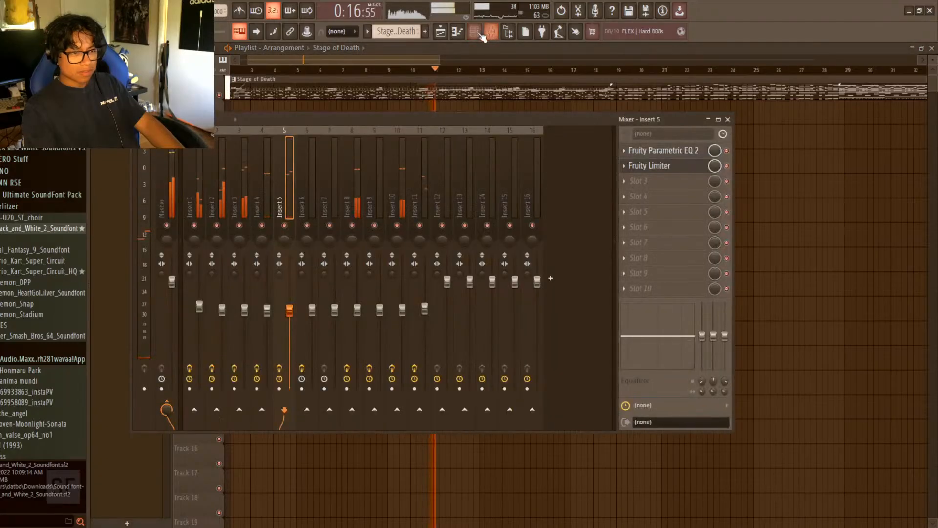
click(651, 166)
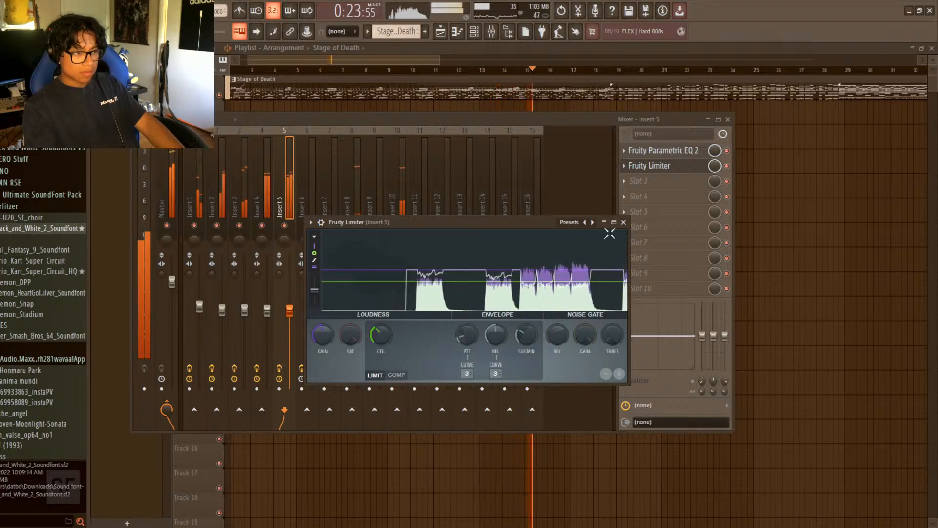
click(624, 222)
click(728, 119)
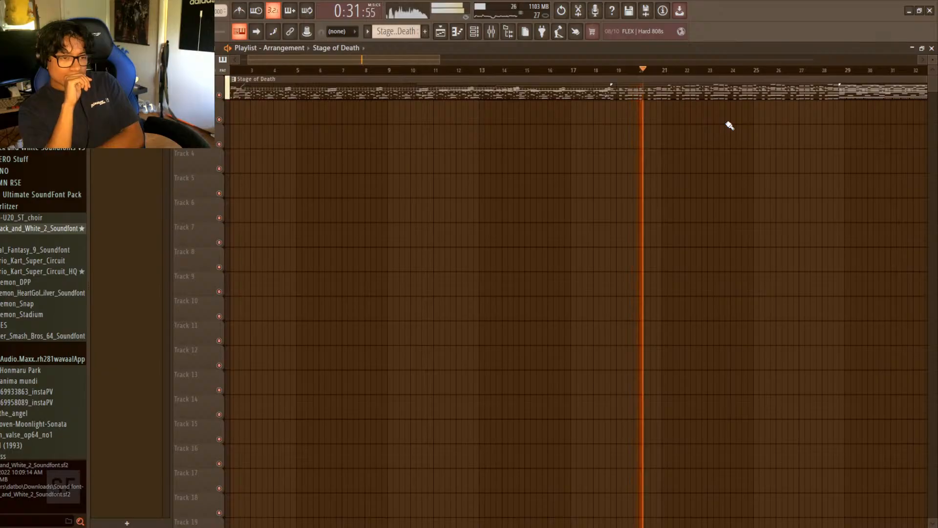
- Stop playback and open the Black_and_White_2_Soundfont #9 part of the Stage of Death pattern in the piano roll
double_click(520, 92)
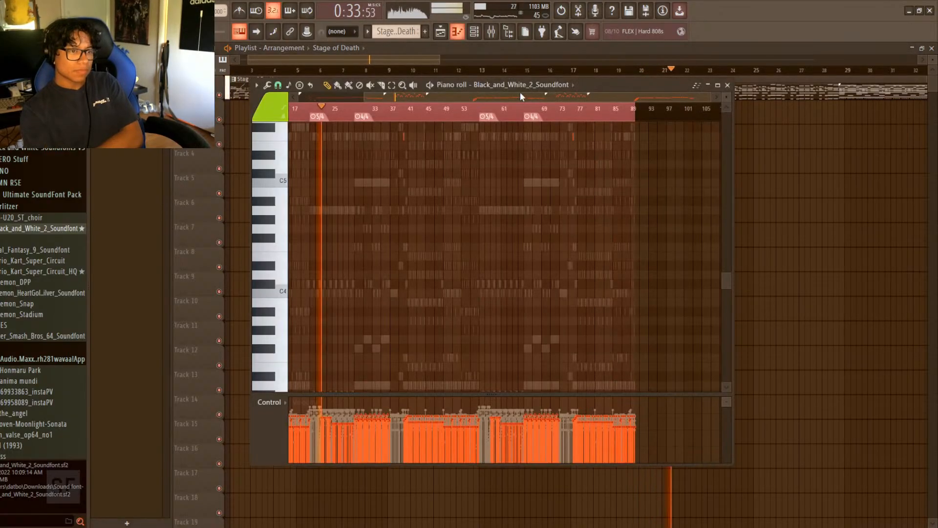
key(space)
scroll(448, 294, up, 10)
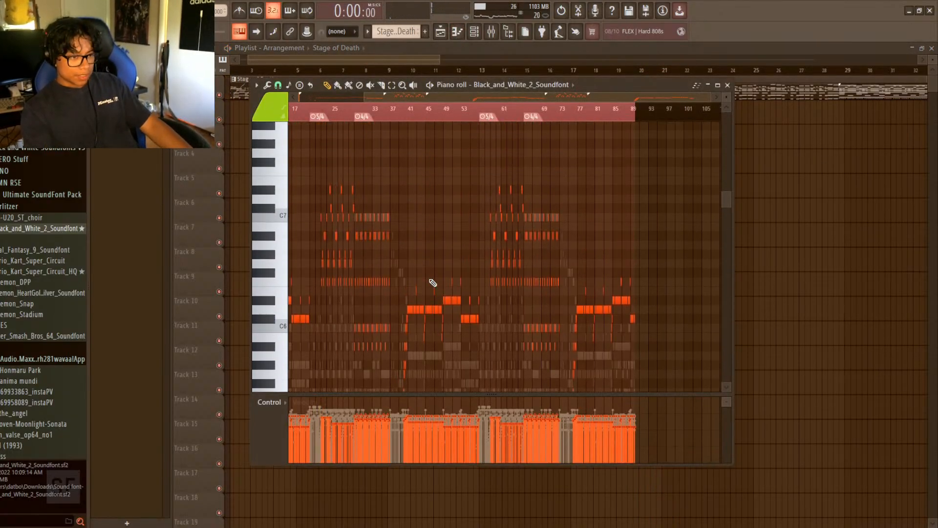
click(491, 35)
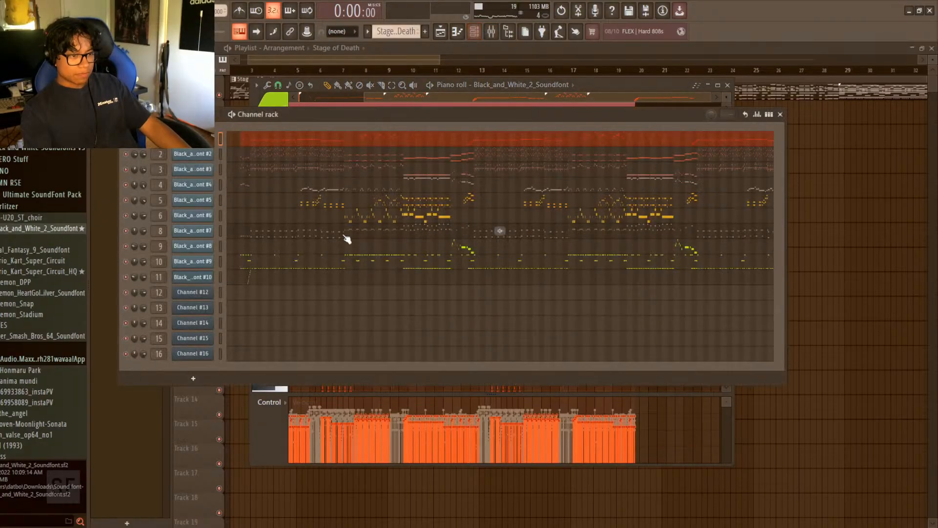
click(256, 272)
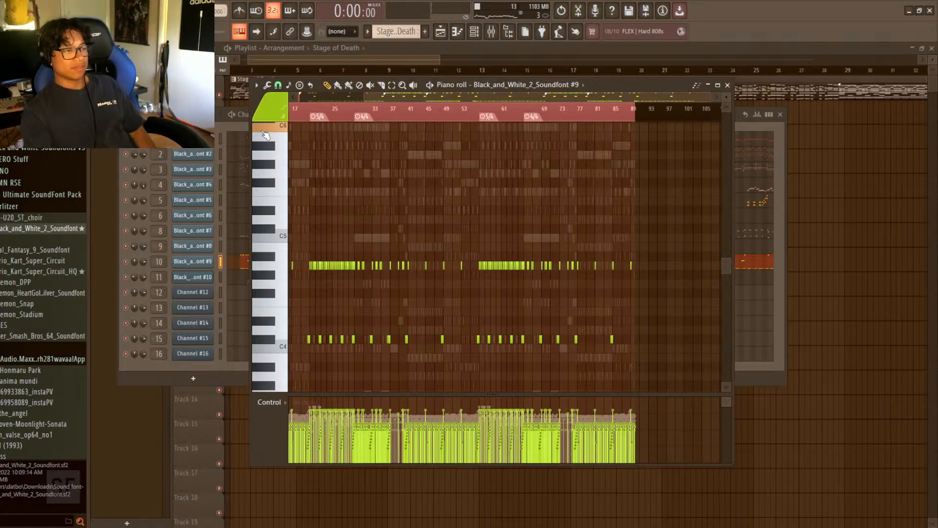
- Audition the soundfont's samples across the high and low keys of the piano roll for channel #9
scroll(265, 135, up, 5)
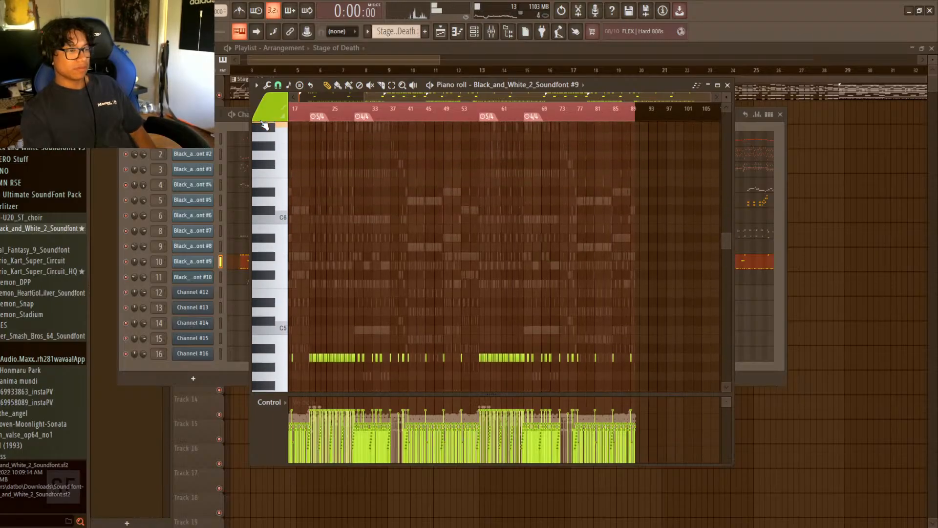
scroll(264, 127, up, 8)
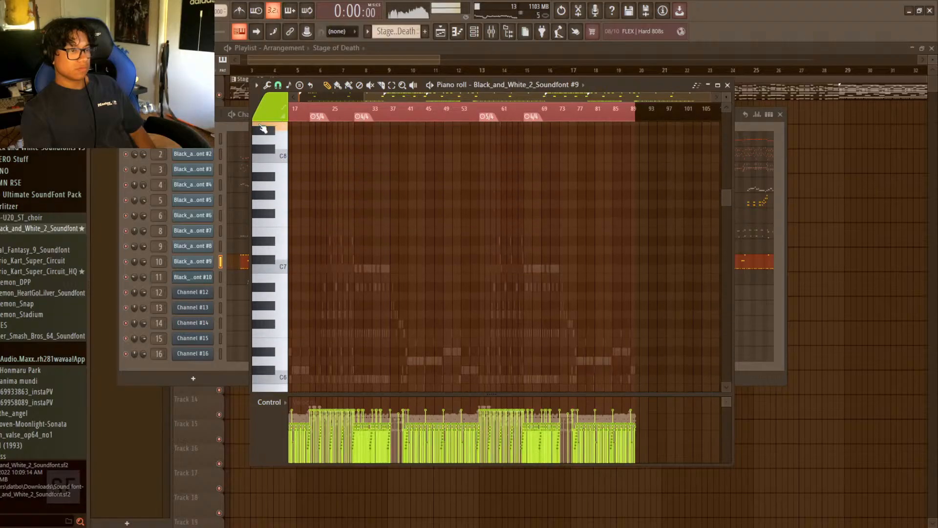
scroll(269, 176, down, 20)
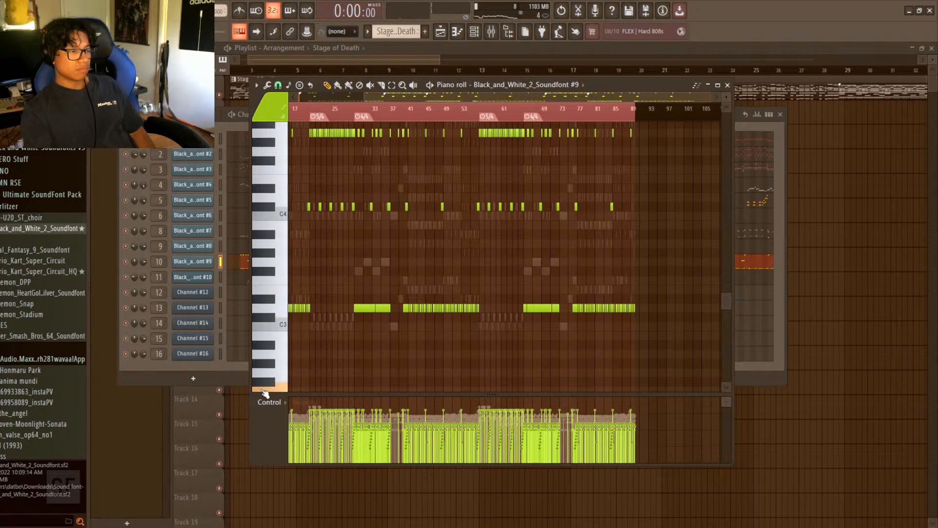
drag(263, 390, 261, 386)
scroll(264, 213, up, 8)
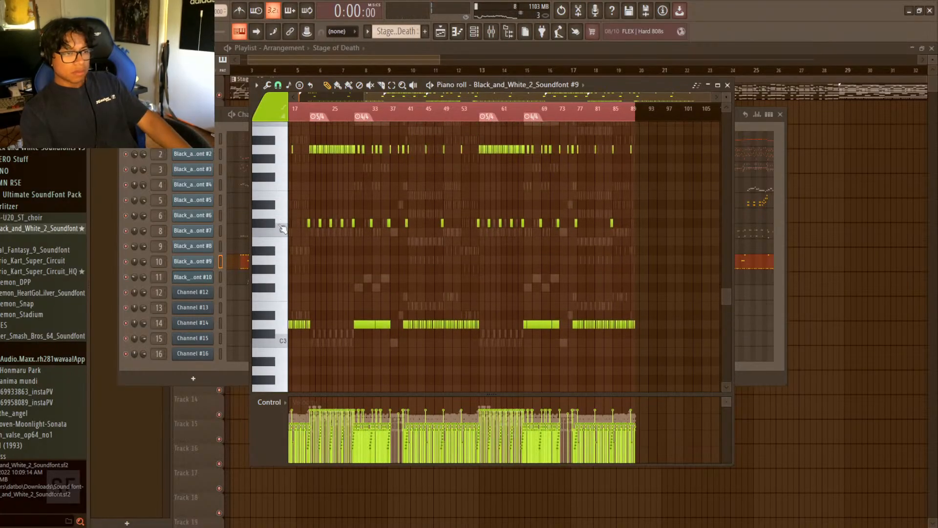
- Select the row of C#4 notes in the soundfont #9 part and transpose it up one octave to C#5
drag(666, 236, 274, 223)
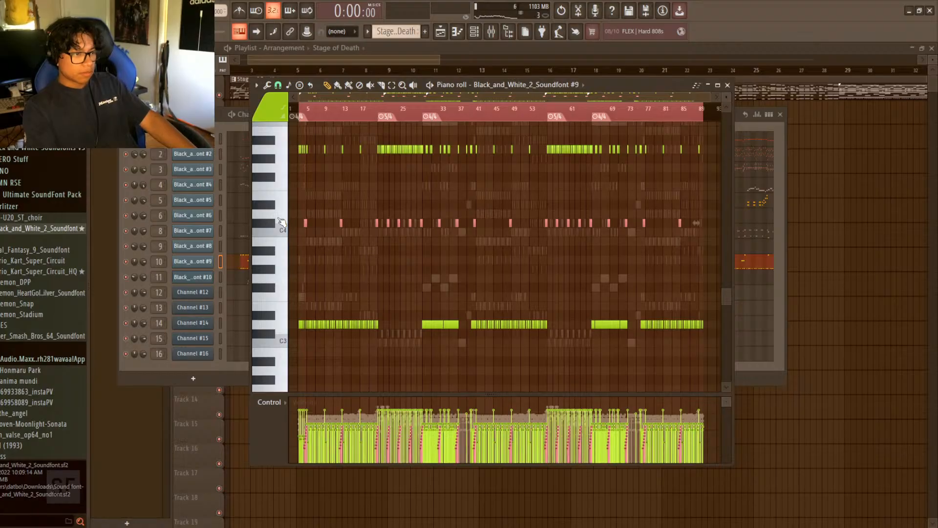
key(ctrl+Up)
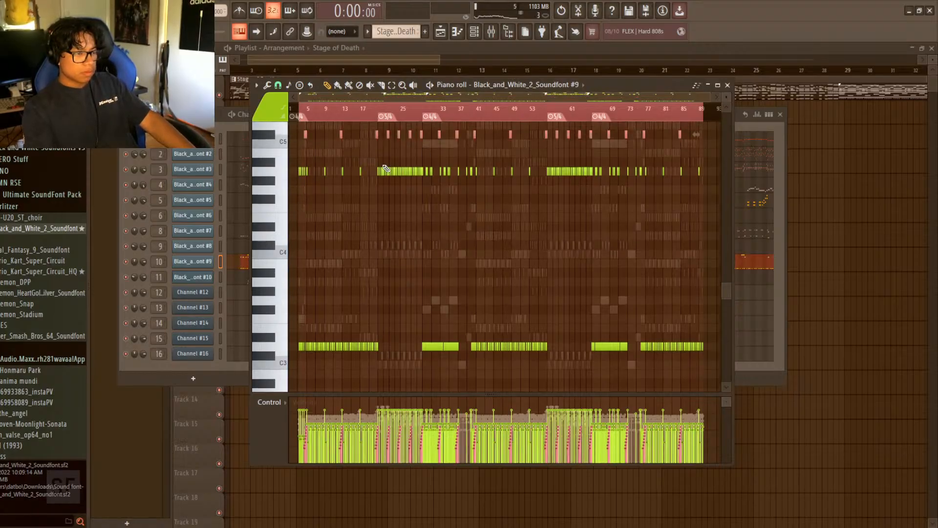
- Select the row of A4 notes and lower it by eight semitones to C#4, auditioning the change in playback
click(294, 172)
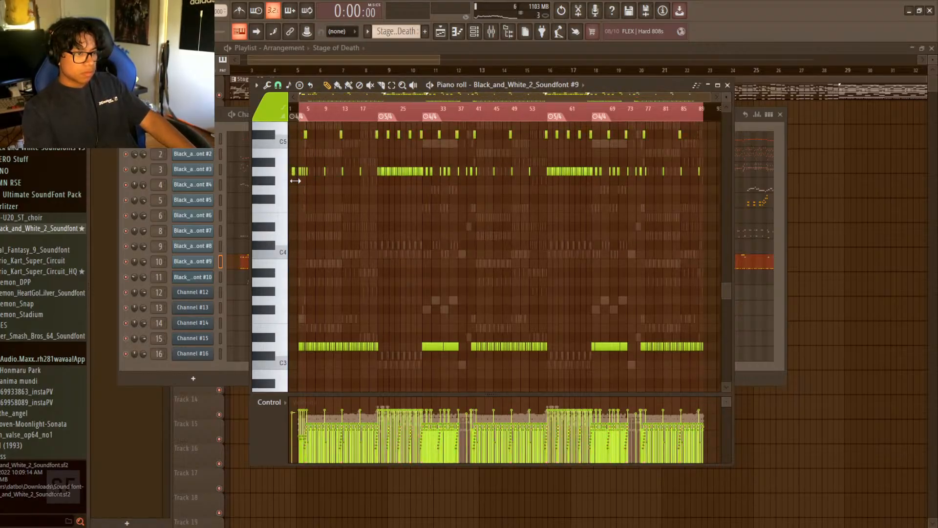
drag(296, 170, 683, 188)
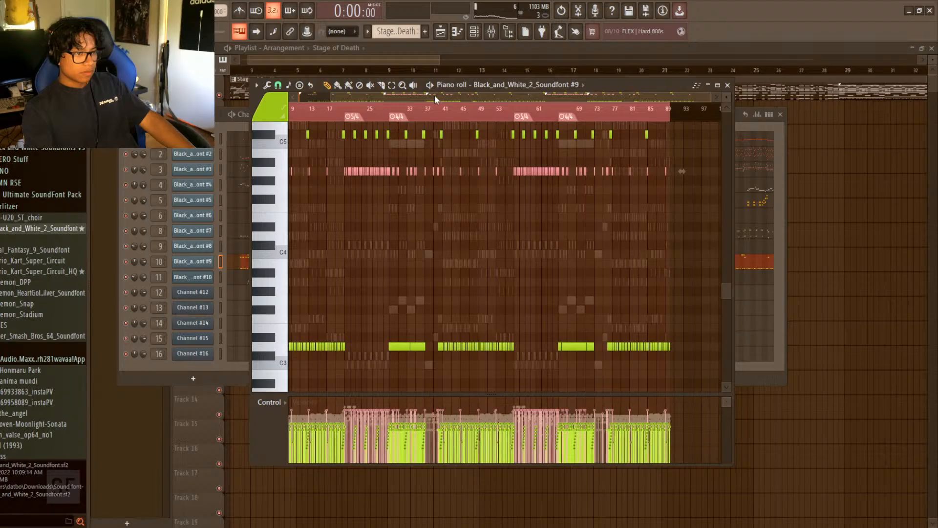
drag(430, 97, 268, 101)
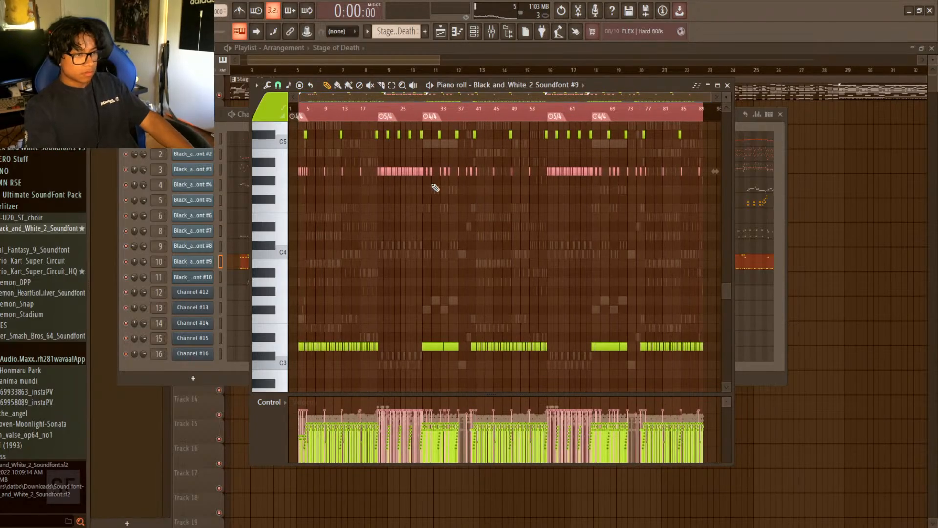
key(shift+Down)
key(shift+Down)
key(shift+Down)
key(shift+Down)
key(shift+Down)
key(shift+Down)
key(space)
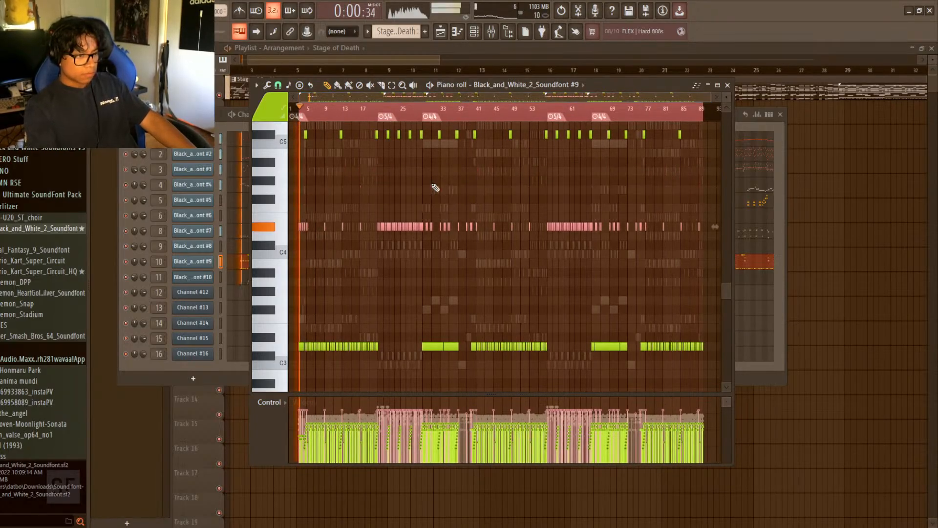
key(shift+Down)
key(shift+Down)
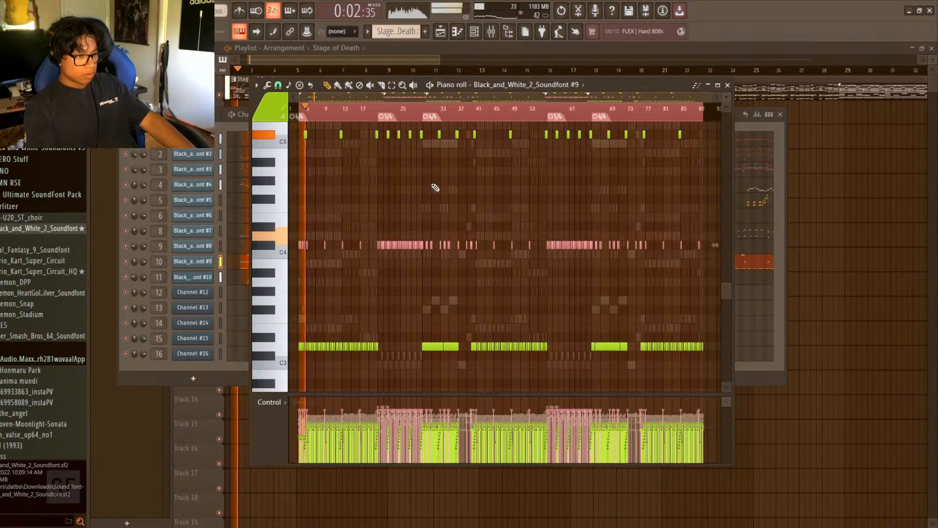
key(space)
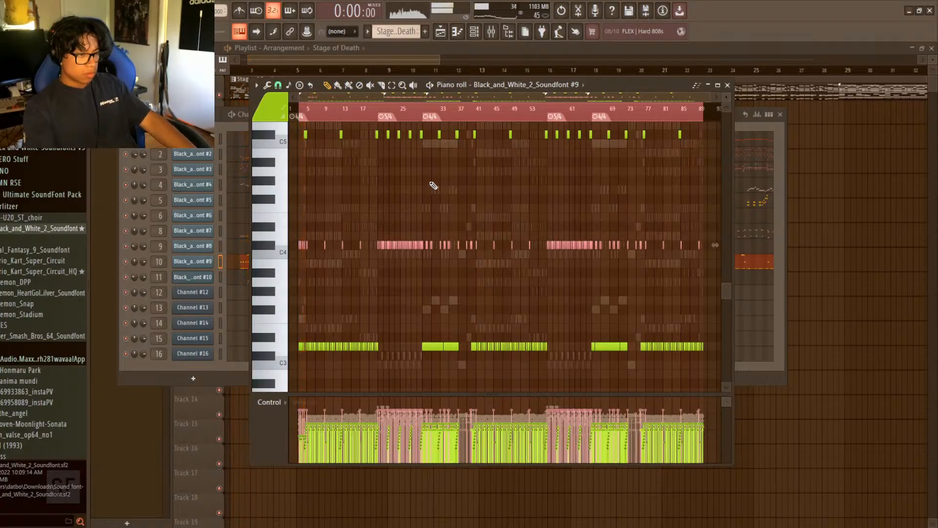
- Select the row of C#5 notes and lower it by four semitones to A4, auditioning the change in playback
scroll(453, 321, up, 5)
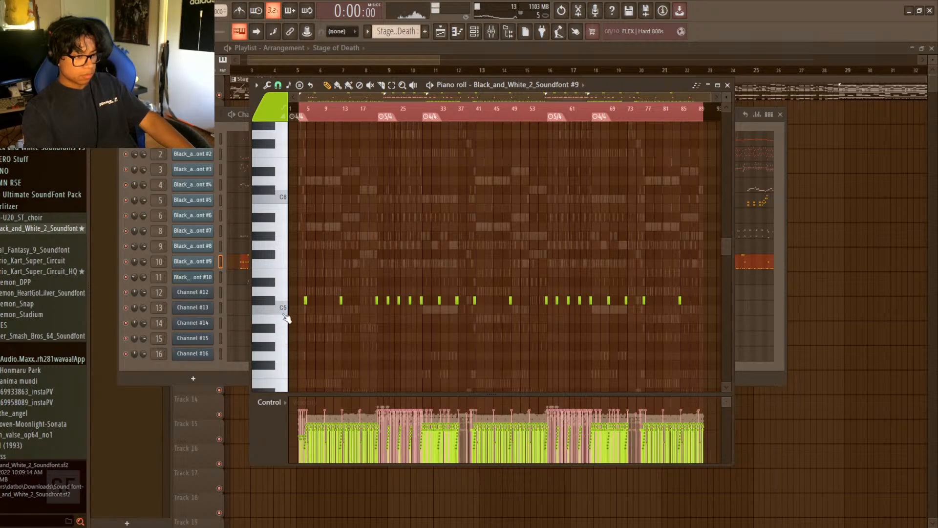
drag(292, 289, 725, 310)
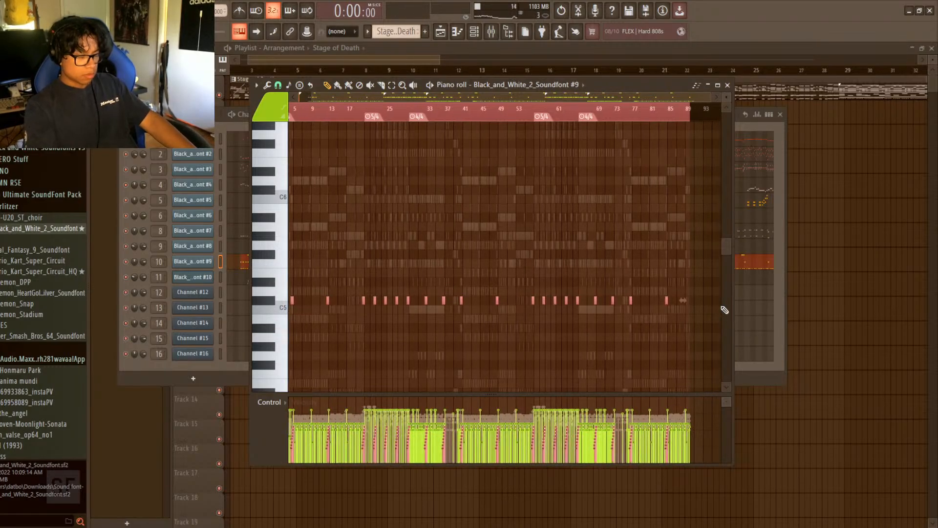
key(Down)
key(Down)
key(Down)
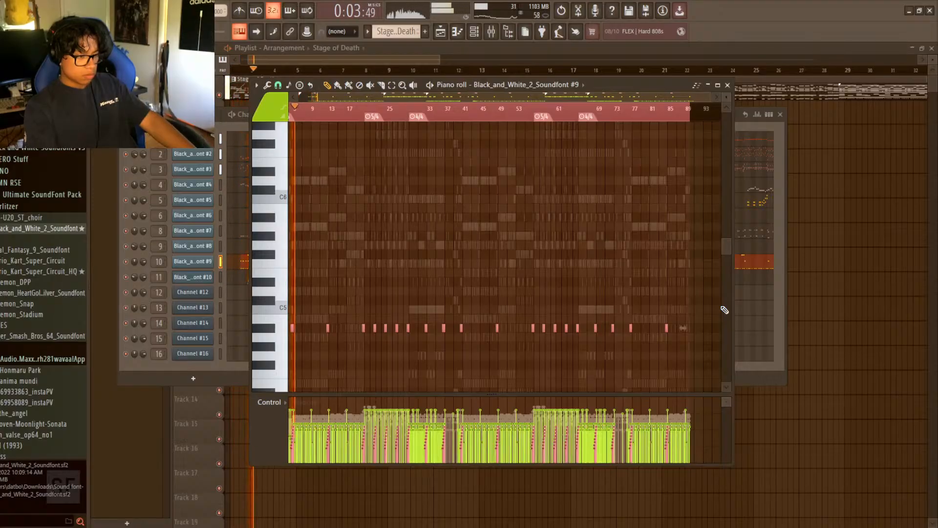
key(space)
key(Down)
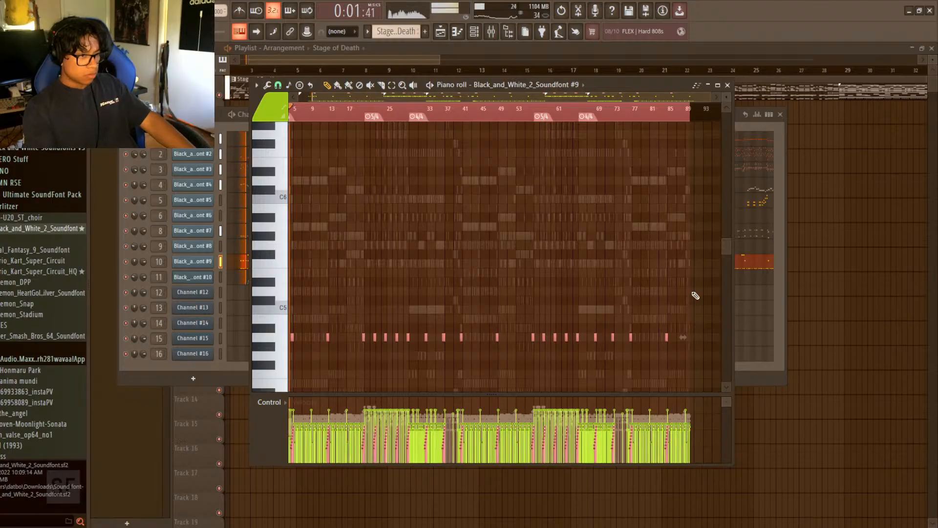
scroll(362, 269, down, 3)
key(space)
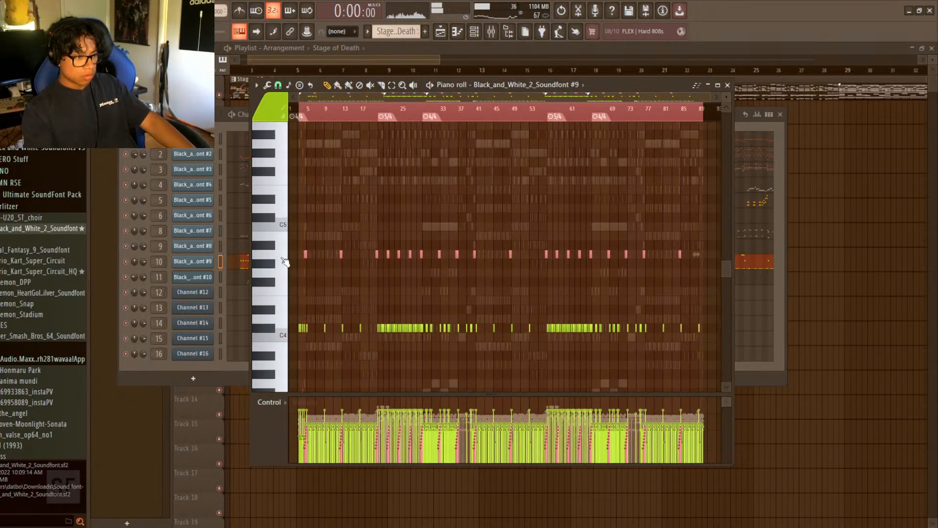
- Play the reworked soundfont #9 notes from about bar 21, follow them through bar 29, and close the piano roll
key(space)
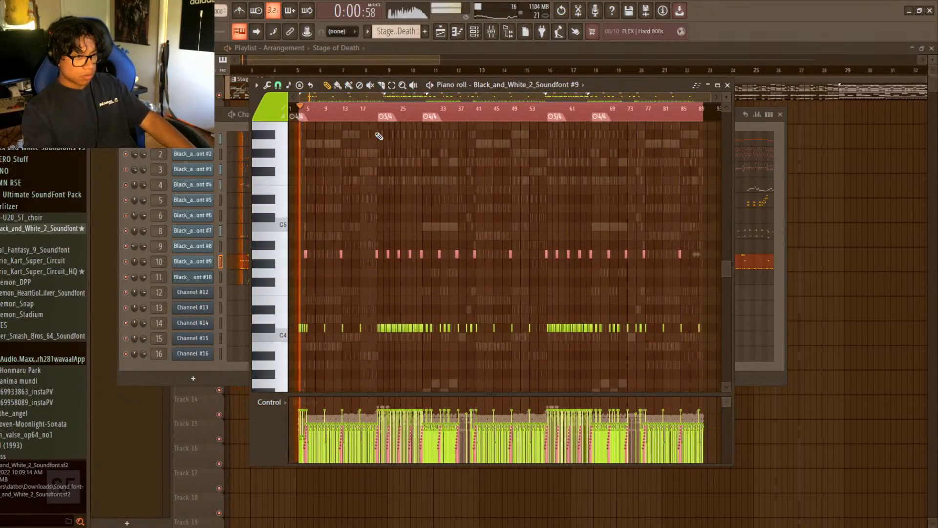
click(379, 119)
scroll(380, 119, up, 5)
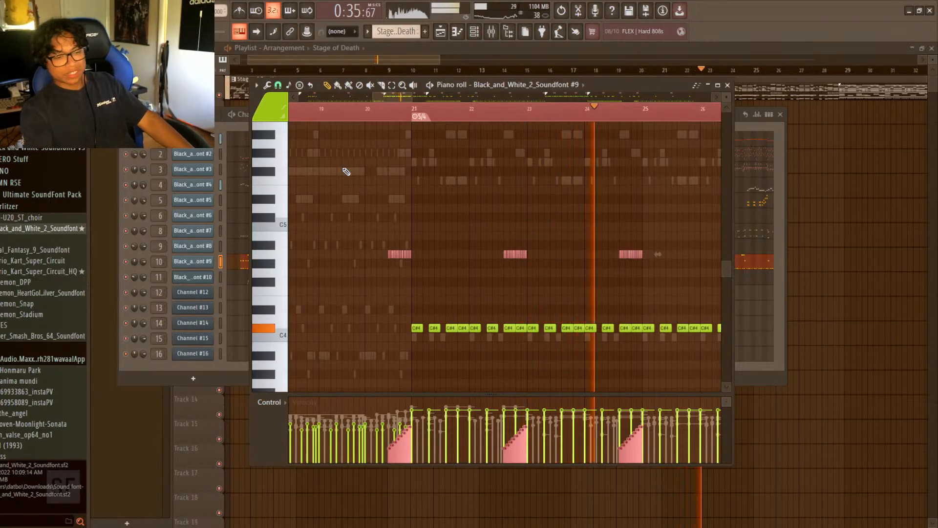
scroll(413, 109, down, 4)
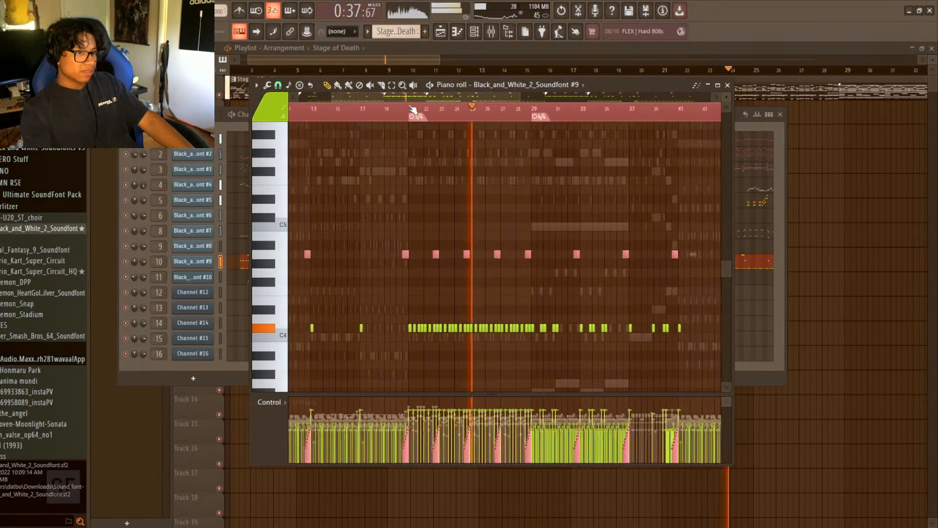
scroll(413, 109, down, 3)
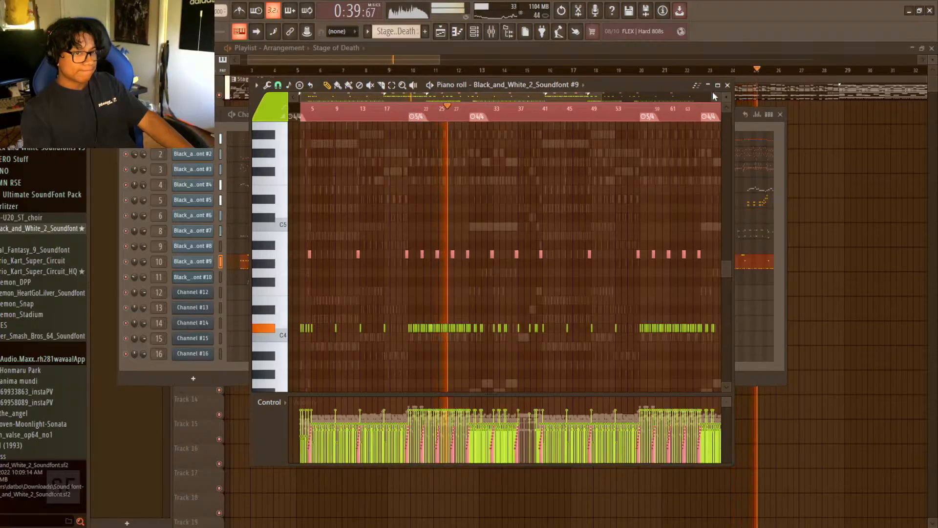
scroll(477, 115, down, 2)
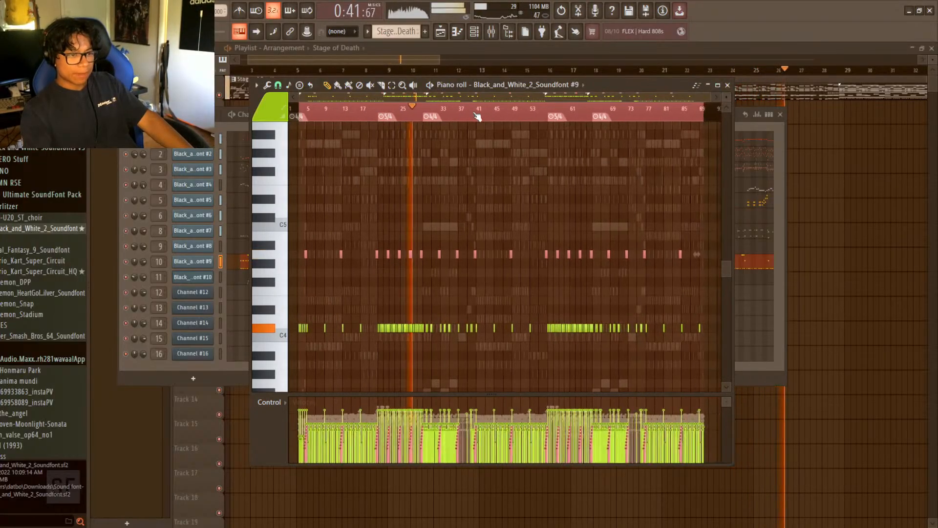
scroll(429, 117, up, 8)
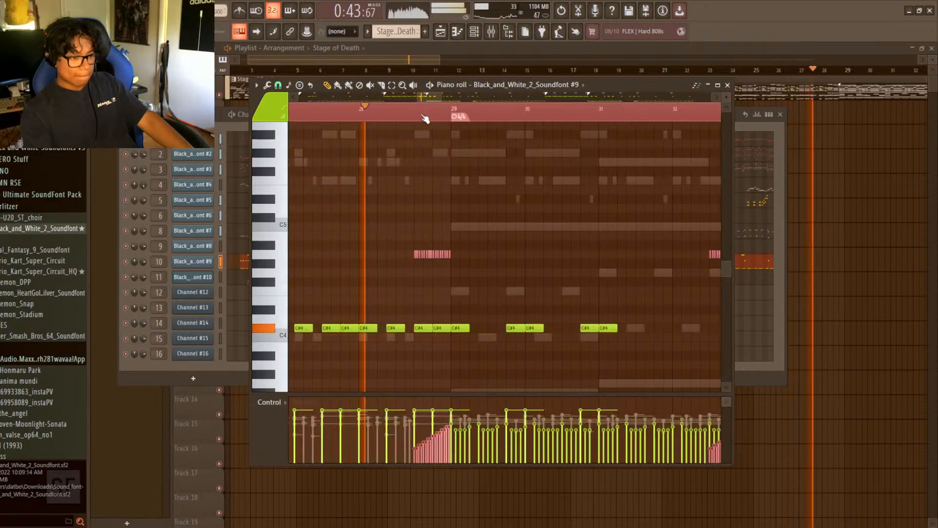
scroll(425, 117, down, 5)
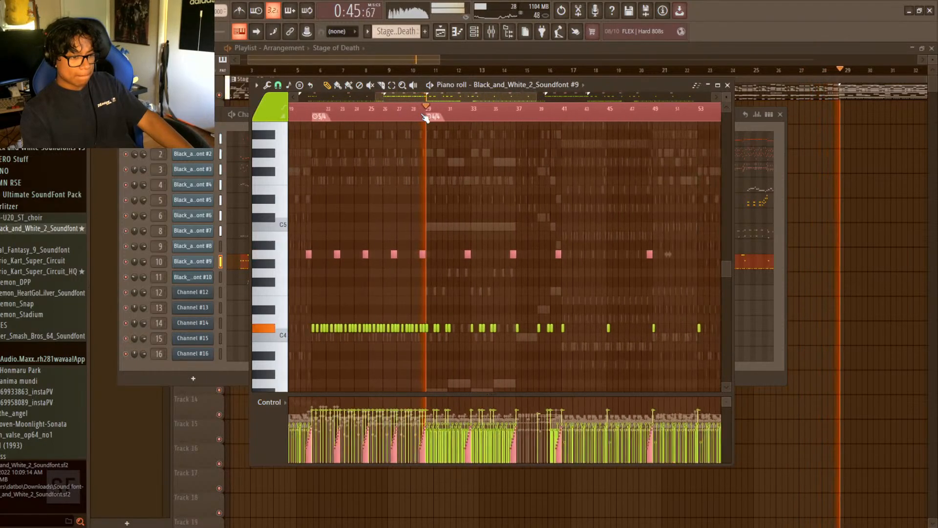
click(727, 85)
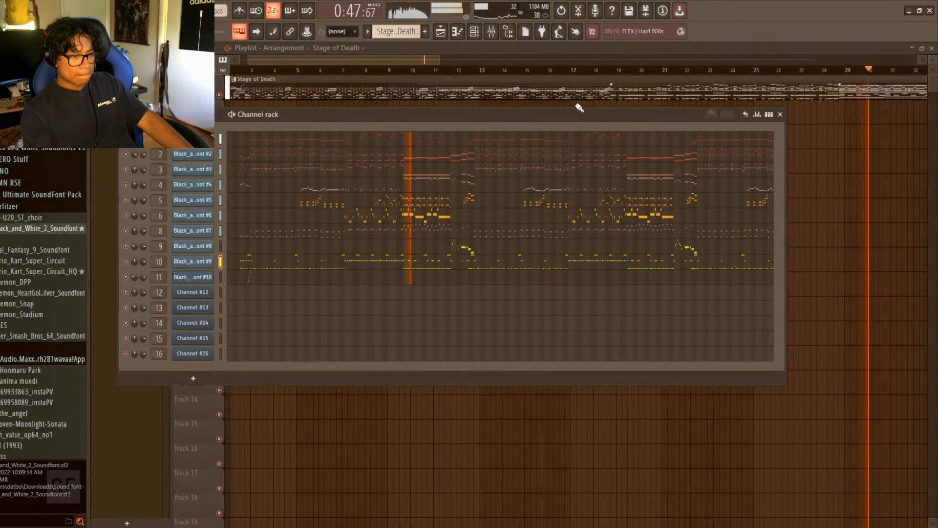
- Reopen the soundfont #9 part in the piano roll, select its C#4 notes, examine them around bars 11 to 14, and close it
click(474, 32)
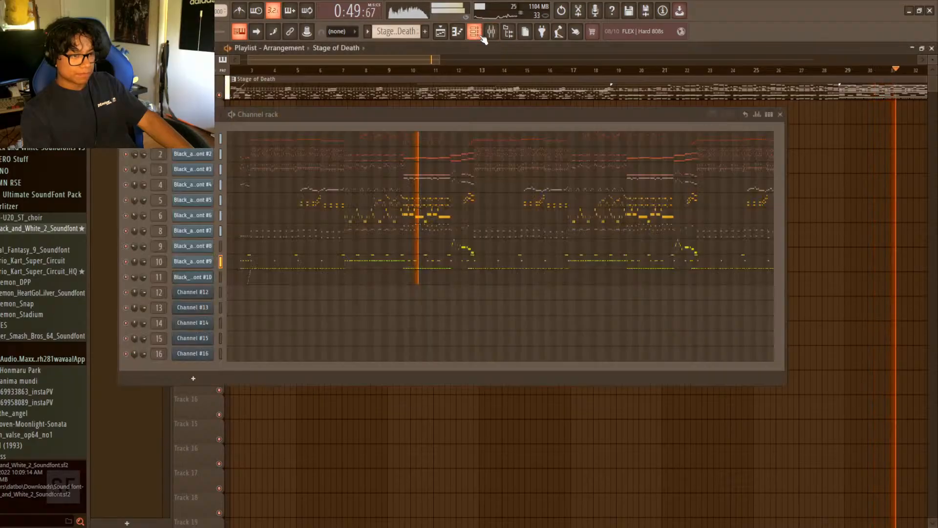
click(457, 264)
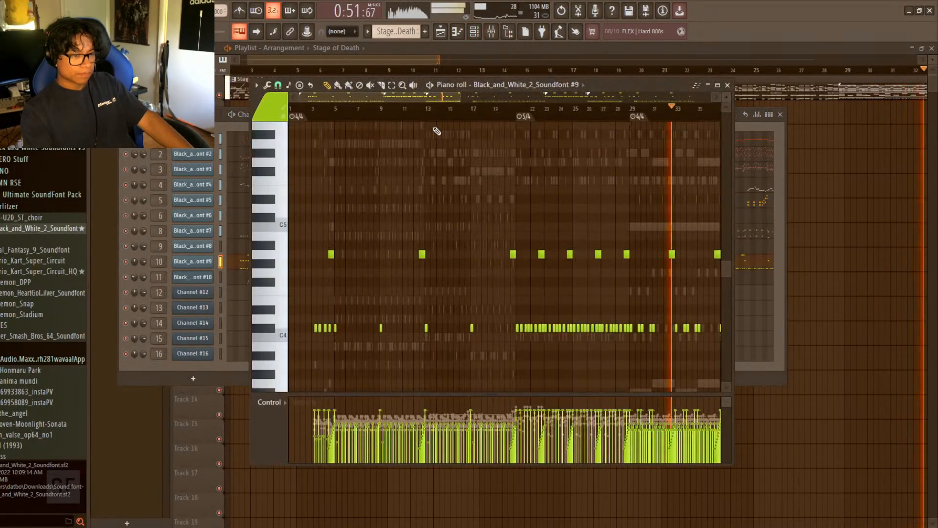
scroll(445, 119, down, 5)
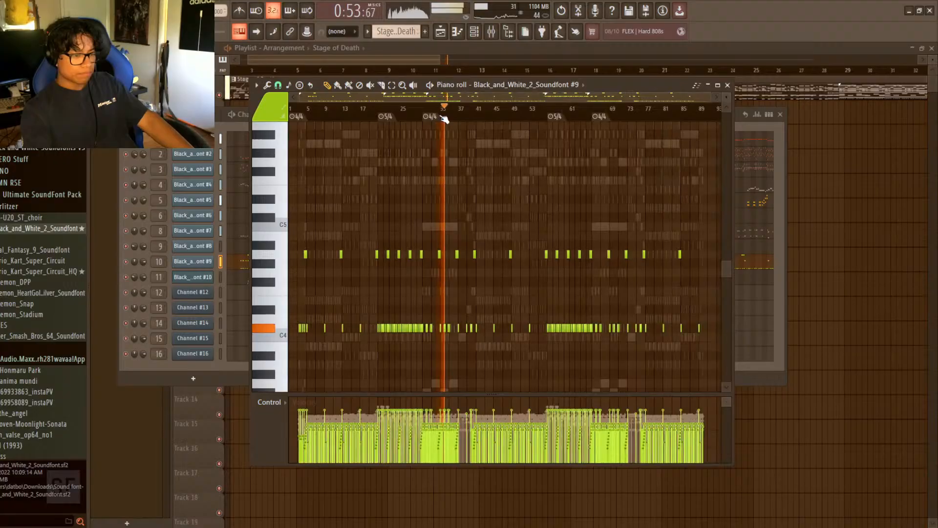
drag(710, 314, 242, 356)
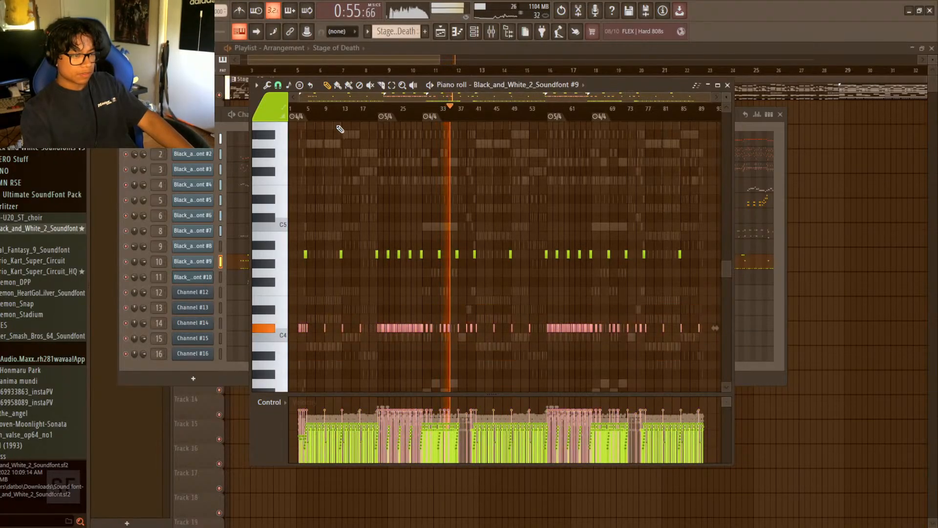
scroll(338, 118, up, 8)
scroll(339, 117, up, 2)
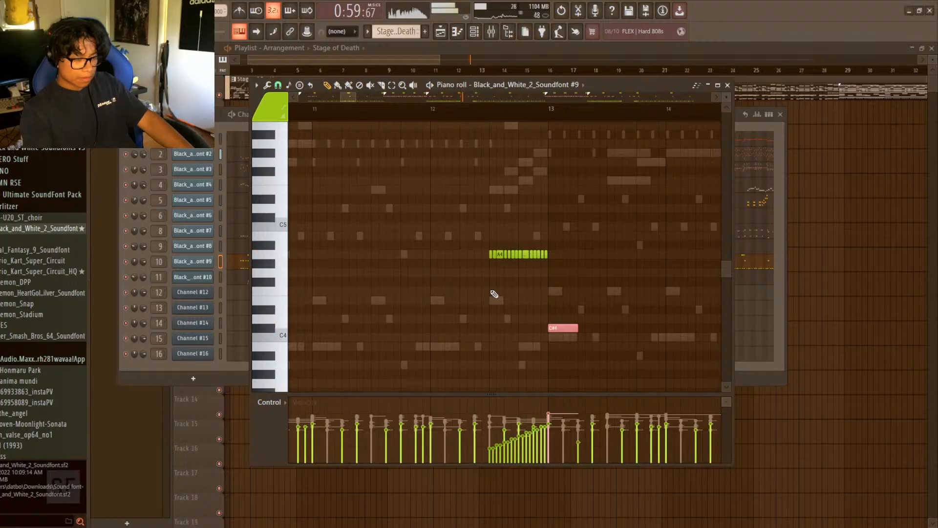
scroll(561, 109, down, 10)
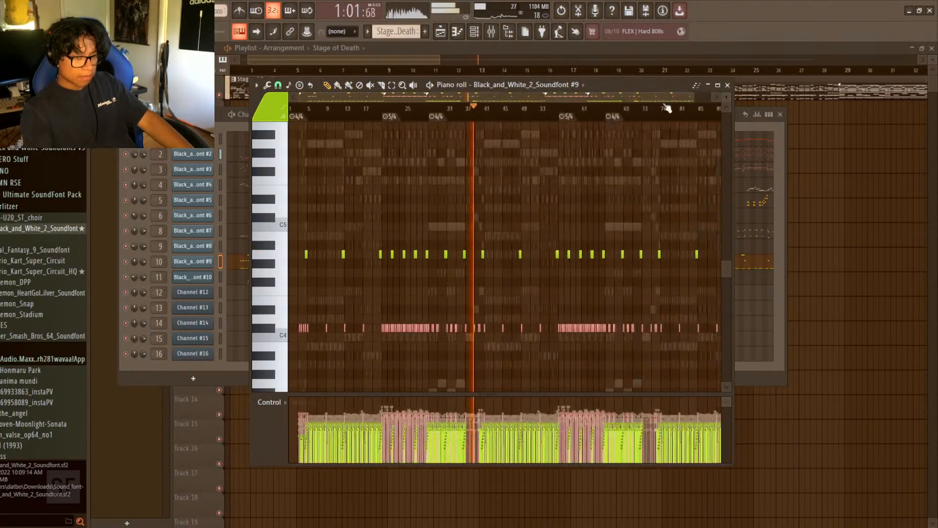
click(728, 86)
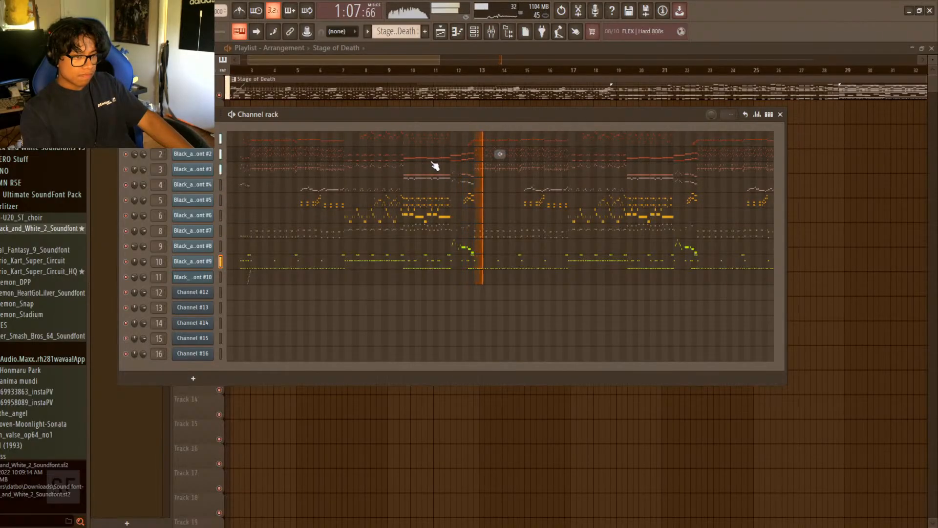
- Play the arrangement from about bar 4 and check the levels and effects of Inserts 6 and 7 in the mixer
click(474, 35)
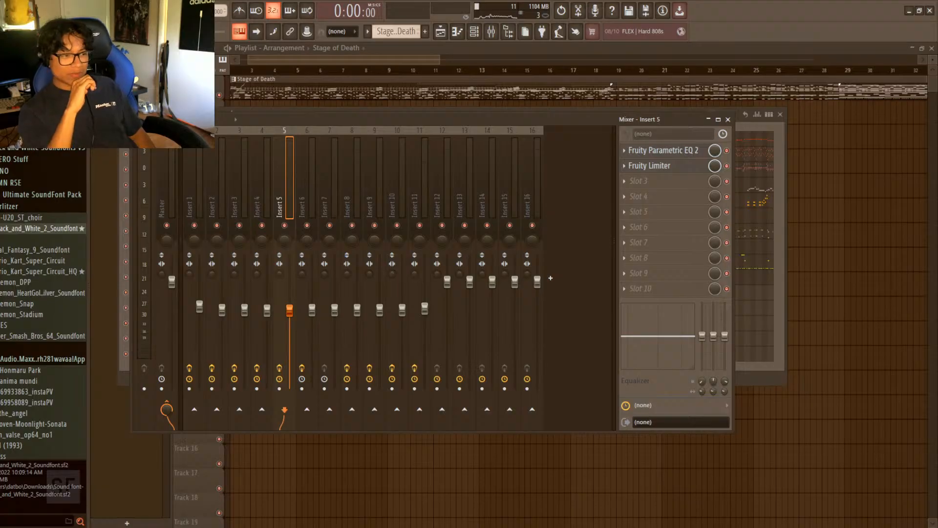
key(space)
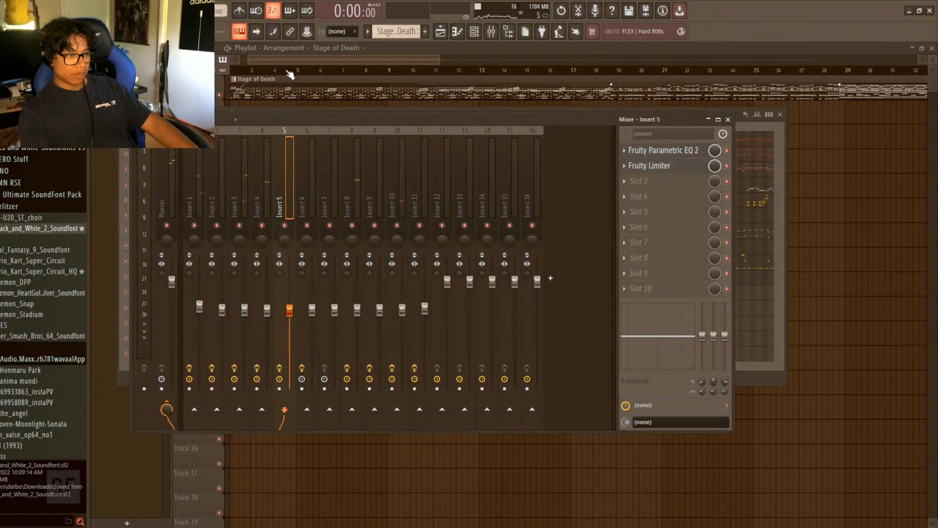
click(287, 71)
click(481, 37)
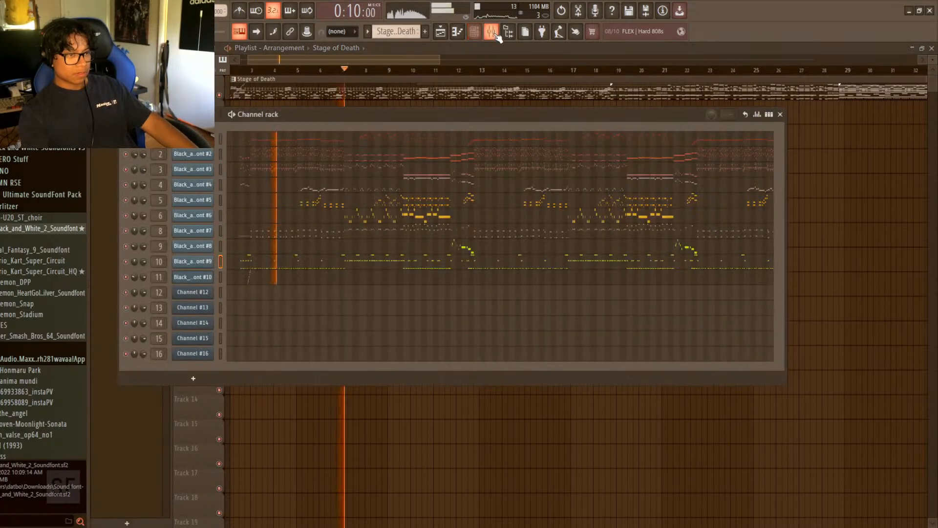
click(492, 35)
click(317, 309)
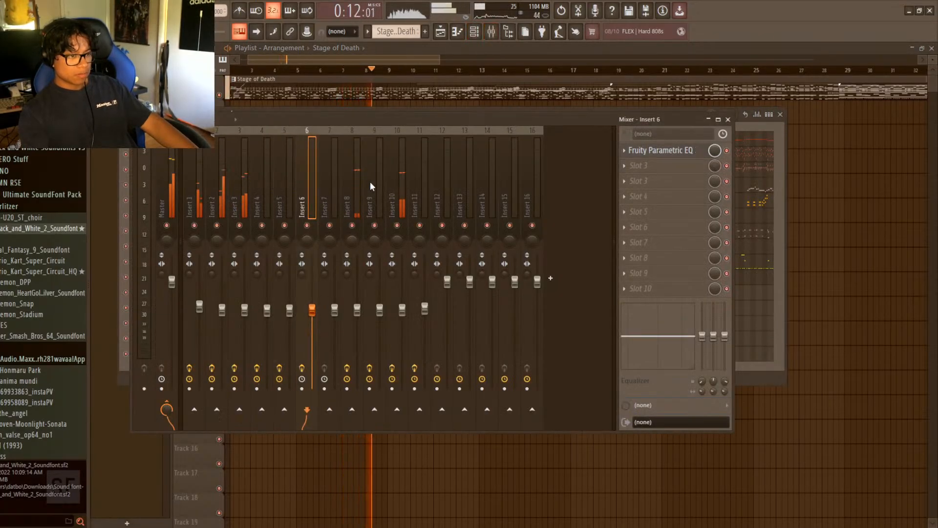
click(340, 307)
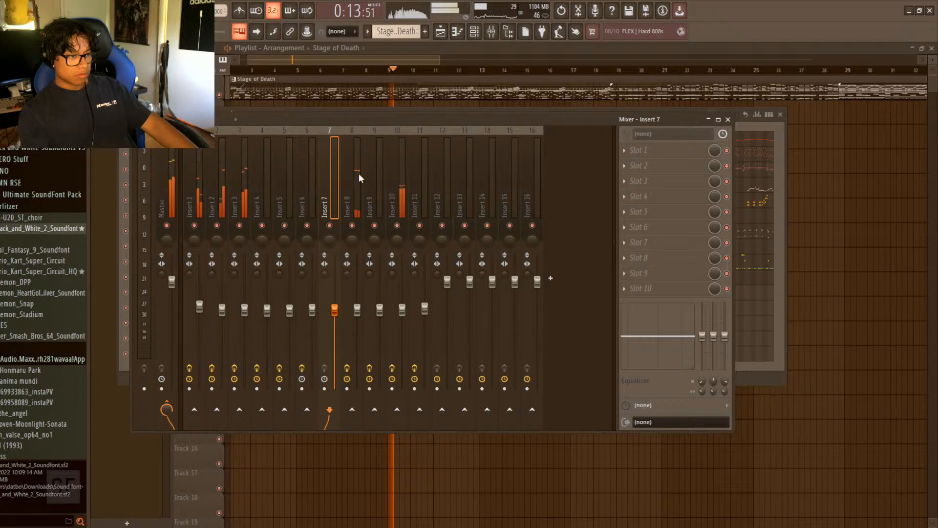
click(474, 36)
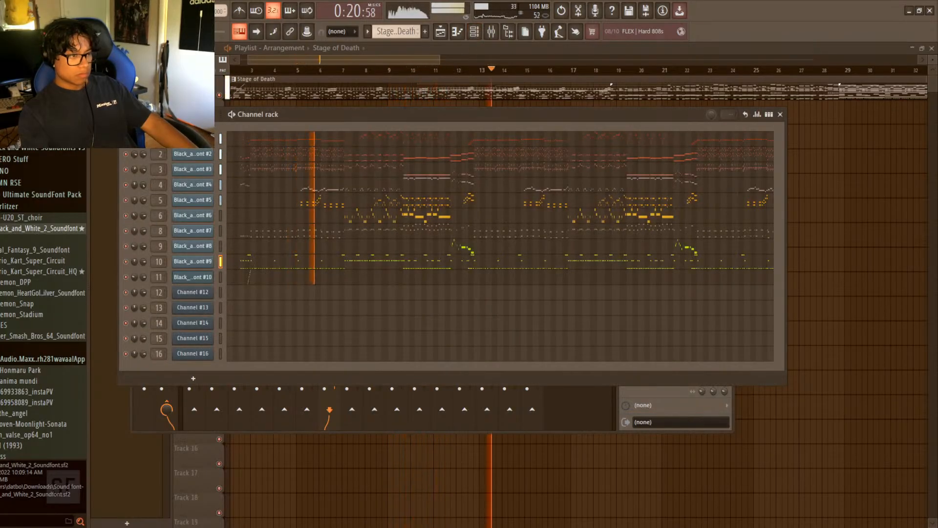
key(F9)
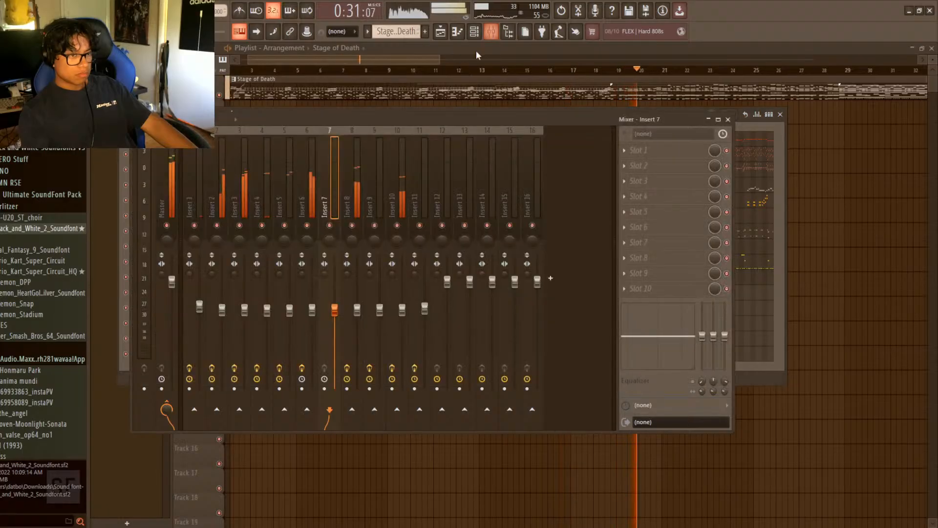
- Solo Insert 8 and adjust its Fruity Parametric EQ 2: raise the highest band to flat and move the mid boost slightly lower in frequency
right_click(352, 226)
click(357, 299)
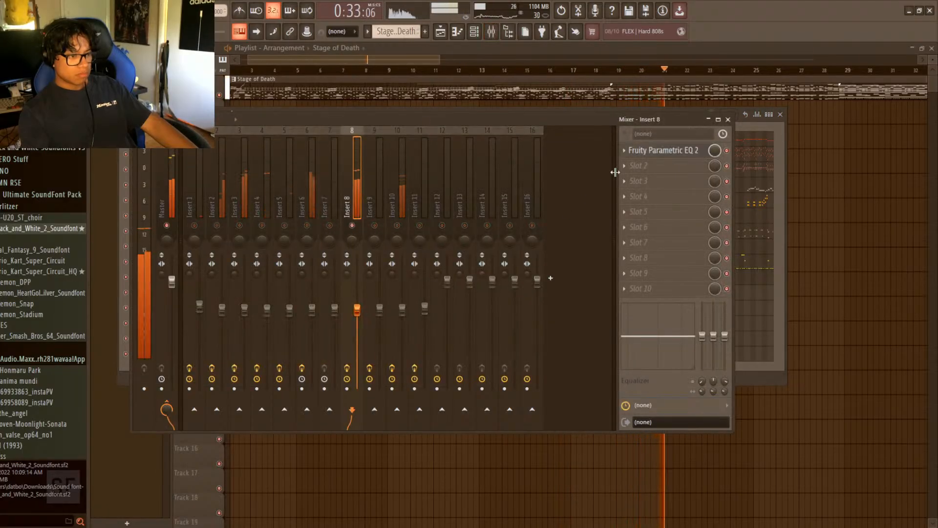
click(642, 152)
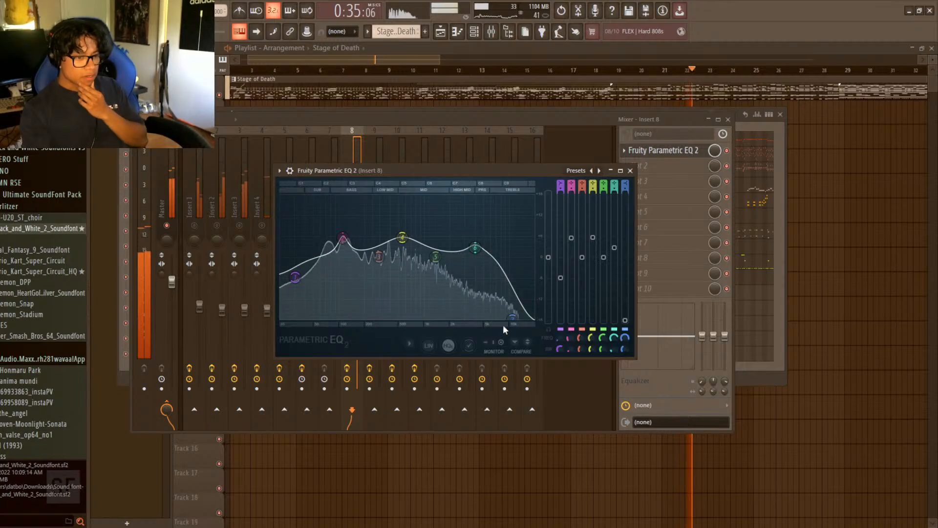
drag(516, 321, 503, 279)
mouse_move(475, 248)
mouse_down()
mouse_move(502, 238)
mouse_move(454, 222)
mouse_move(476, 247)
mouse_up()
mouse_move(343, 238)
mouse_down()
mouse_move(352, 218)
mouse_move(367, 220)
mouse_move(344, 227)
mouse_move(342, 238)
mouse_up()
mouse_move(409, 241)
mouse_down()
mouse_move(412, 225)
mouse_move(413, 234)
mouse_move(397, 233)
mouse_up()
click(631, 170)
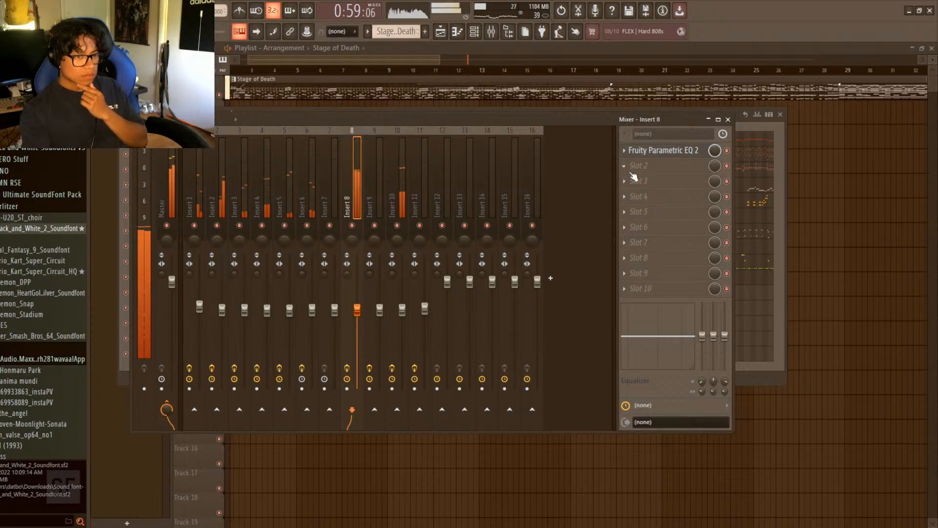
click(645, 156)
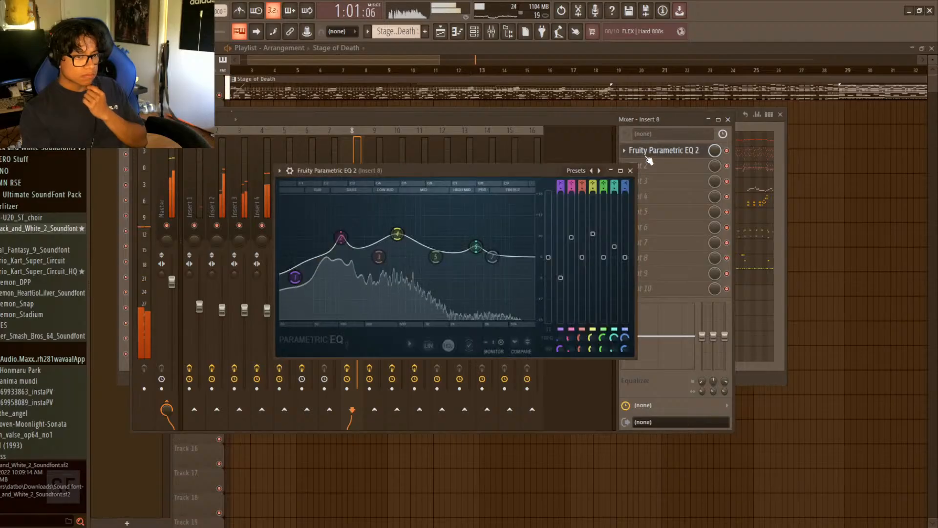
click(646, 157)
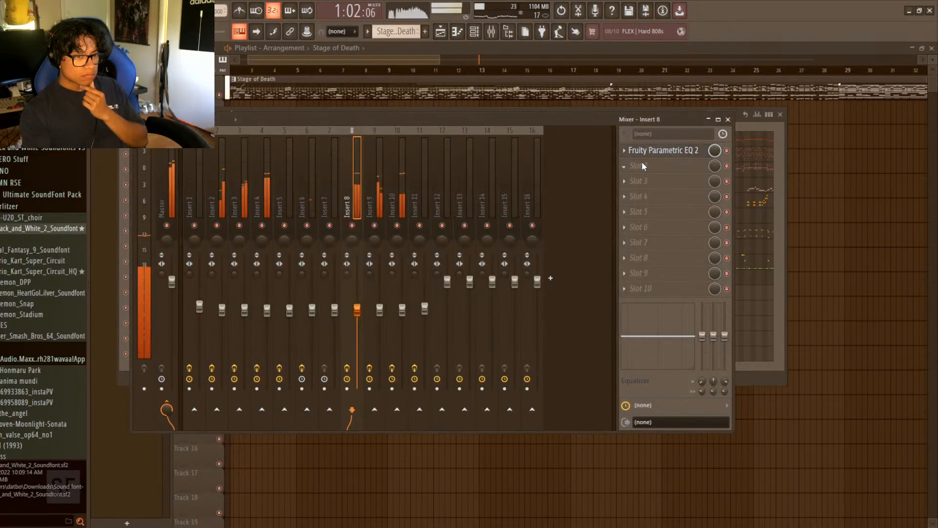
- Add a Fruity Limiter to Insert 8 after the EQ and lower its ceiling to catch the peaks during playback
click(780, 293)
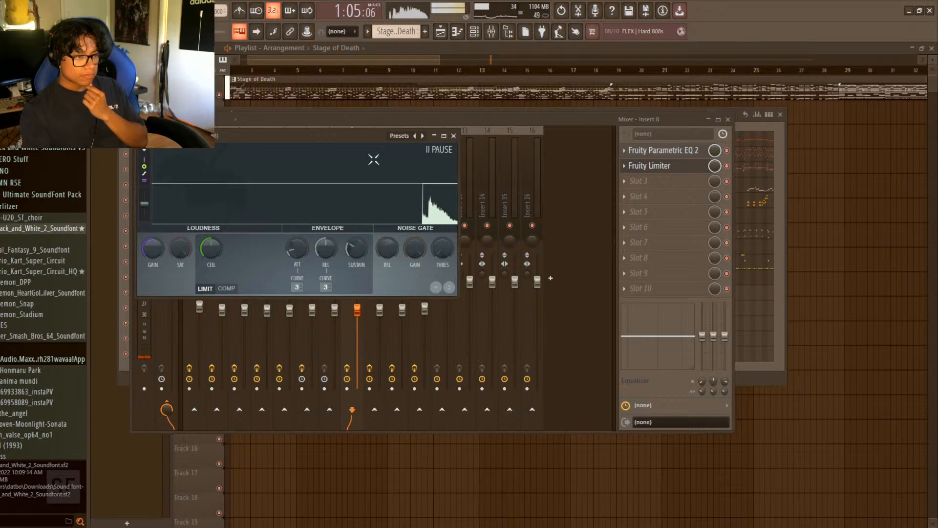
drag(350, 139, 691, 202)
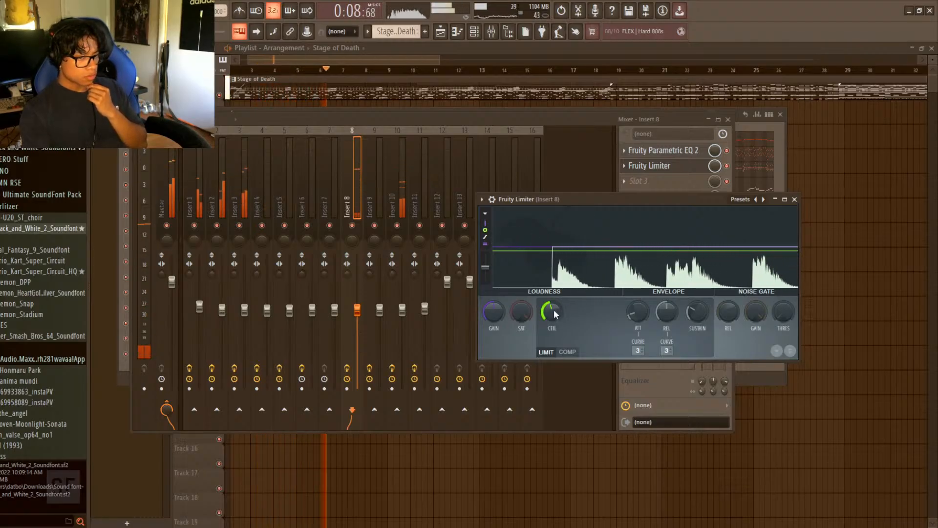
drag(553, 310, 554, 334)
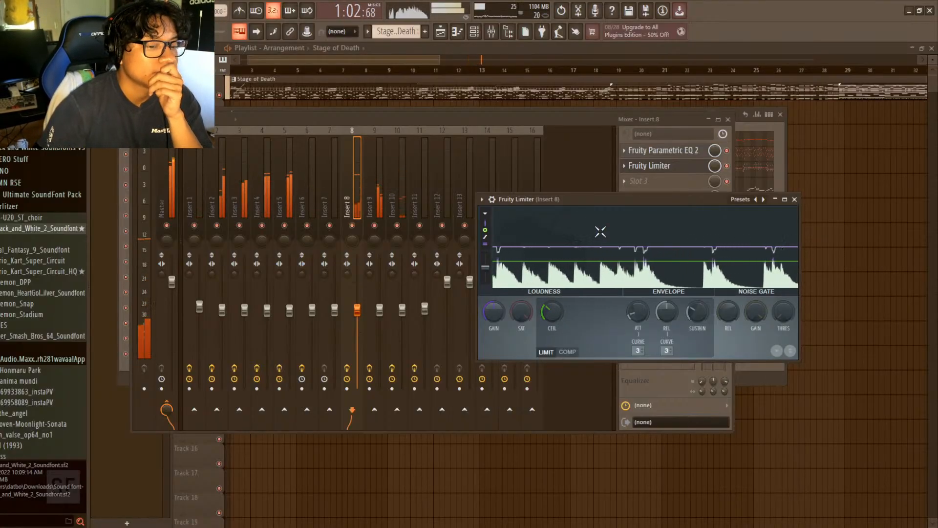
click(795, 200)
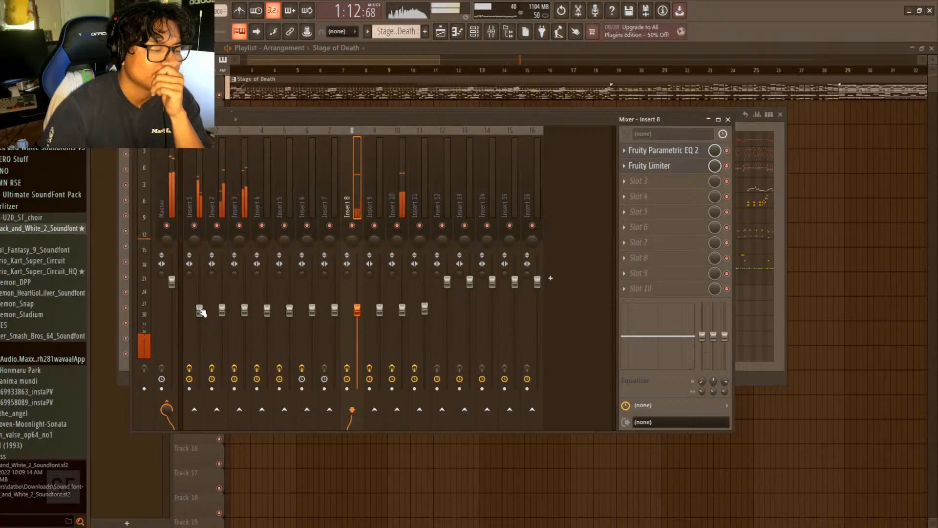
- Toggle solo on Inserts 3 and 2 to compare how each part sounds against the full mix
right_click(240, 226)
click(218, 225)
right_click(220, 225)
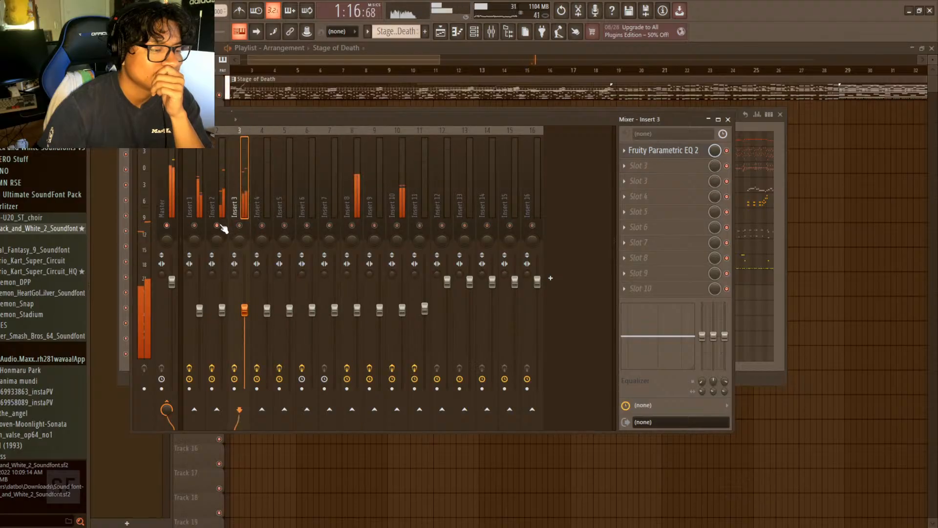
right_click(220, 225)
right_click(219, 226)
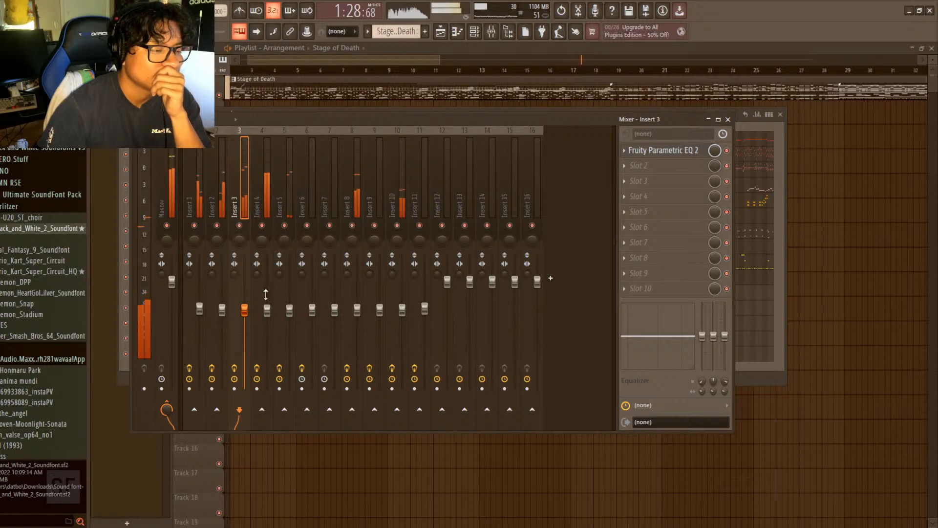
- Check the Fruity Limiter on Insert 4 and on Insert 5 while the arrangement plays
click(263, 228)
click(641, 166)
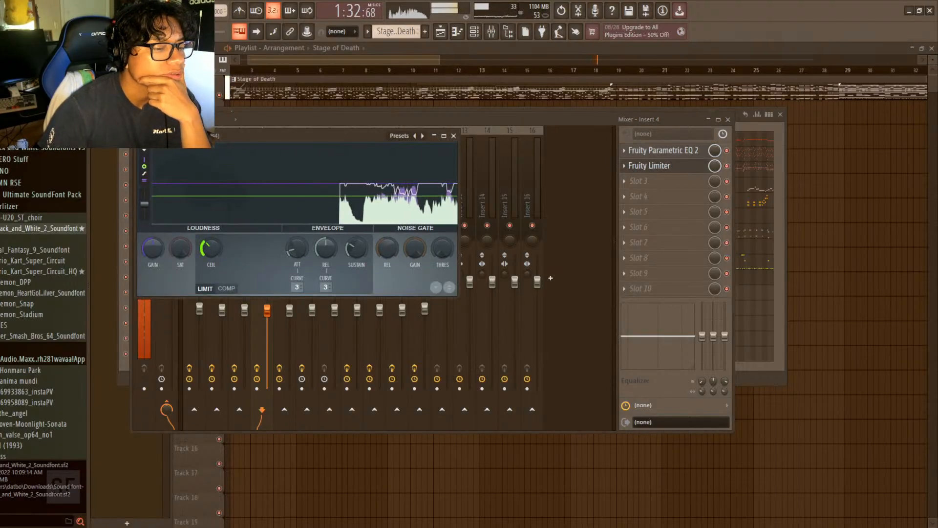
click(454, 136)
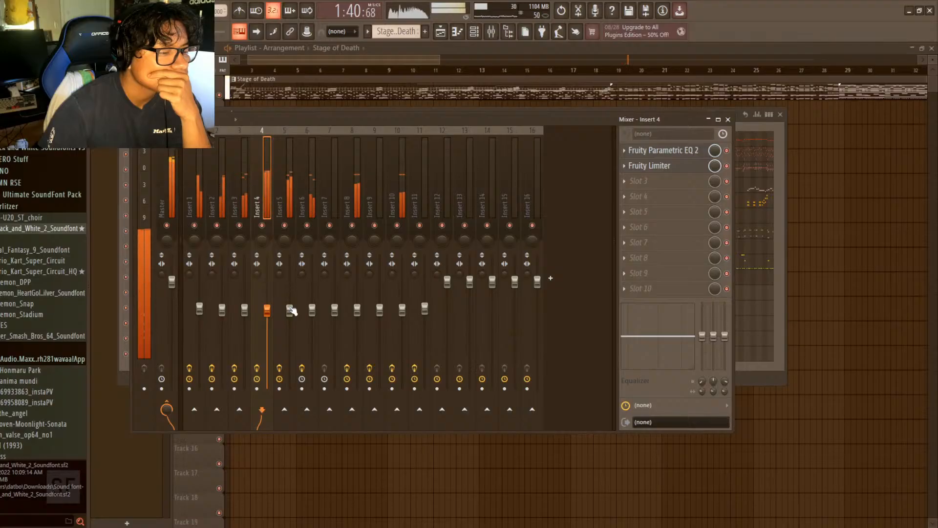
click(287, 293)
click(644, 167)
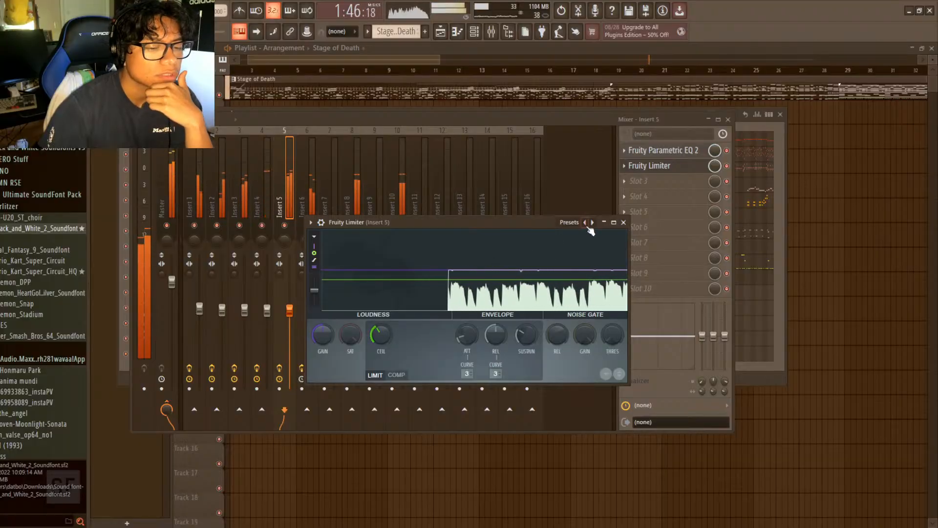
click(623, 222)
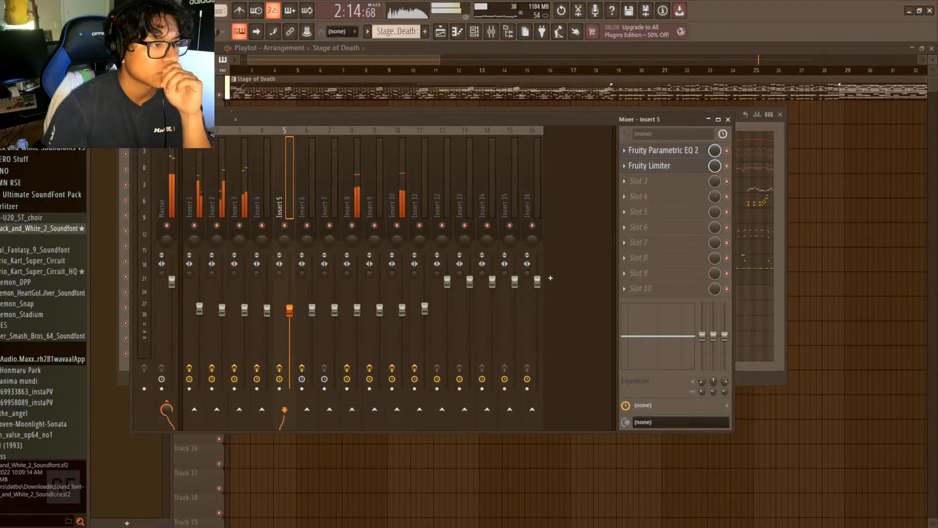
- Replay the arrangement, inspect the soundfont #5 trumpet's instrument settings from the channel rack, and close them
key(space)
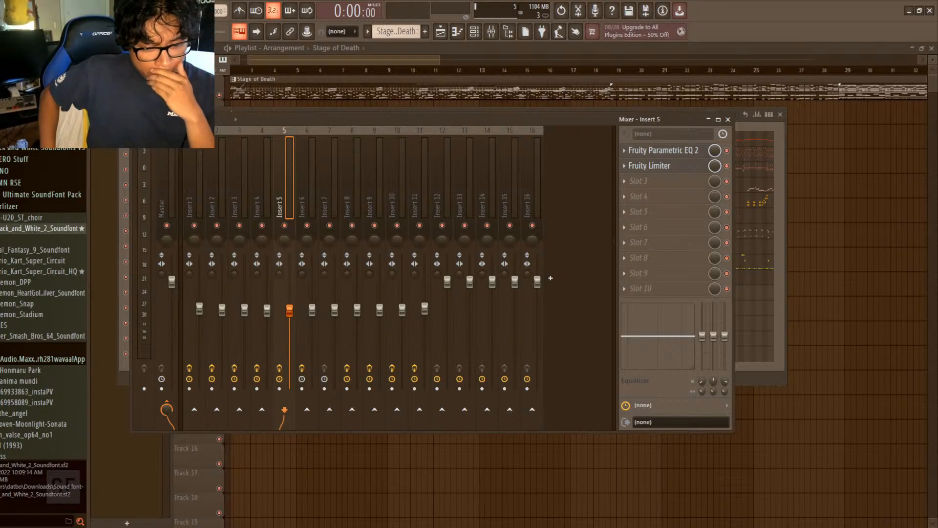
key(space)
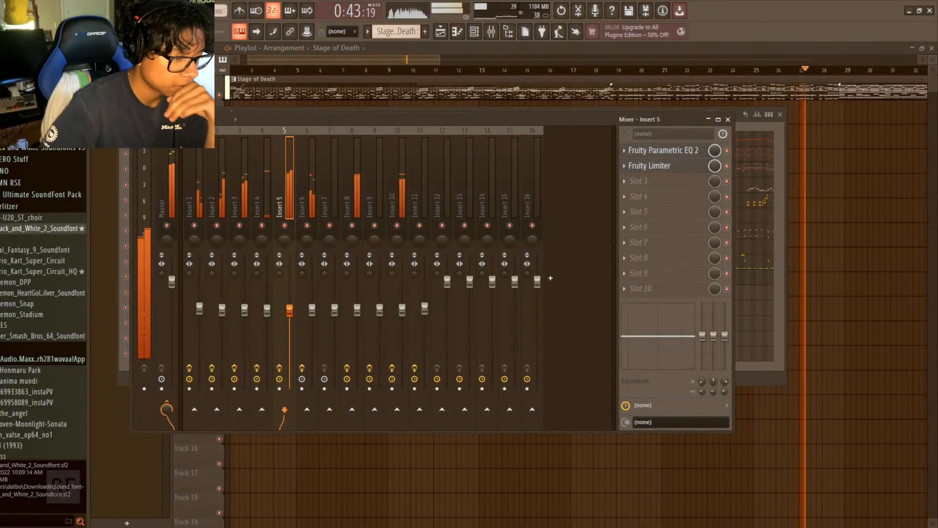
key(F6)
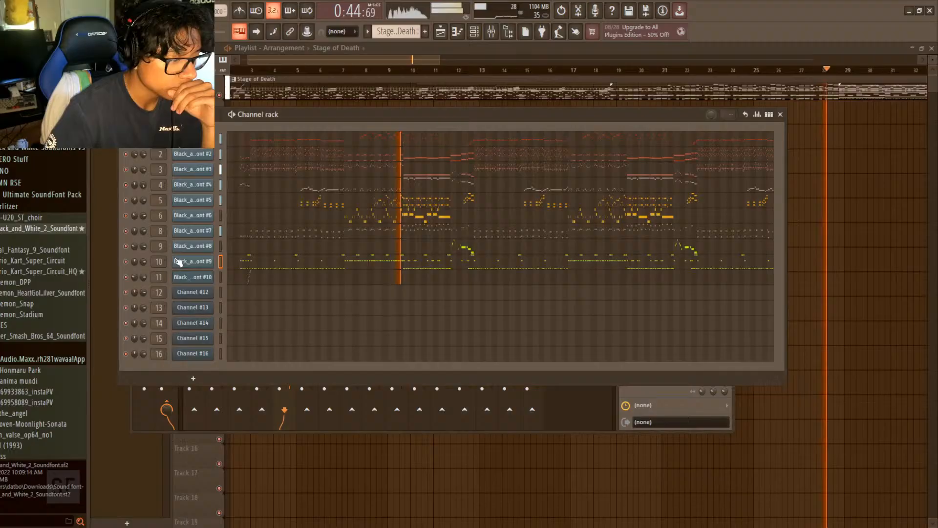
click(184, 205)
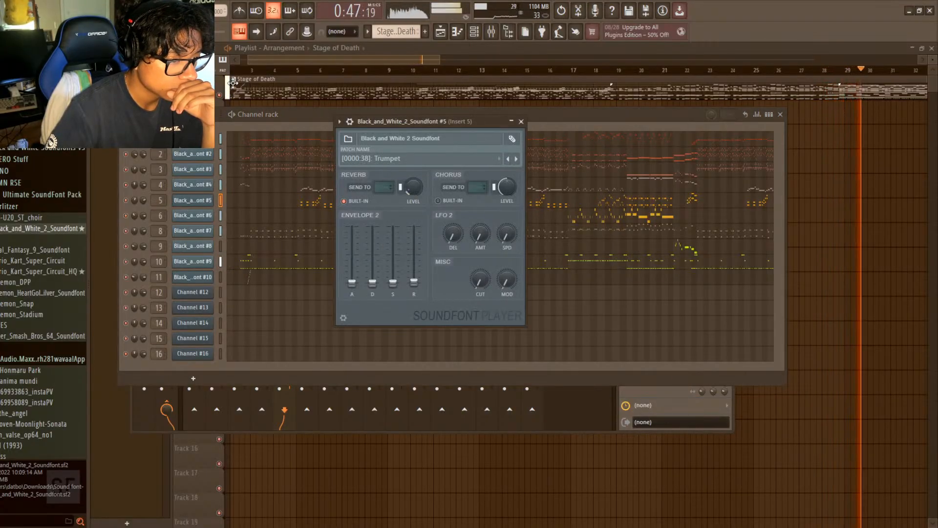
drag(168, 31, 162, 31)
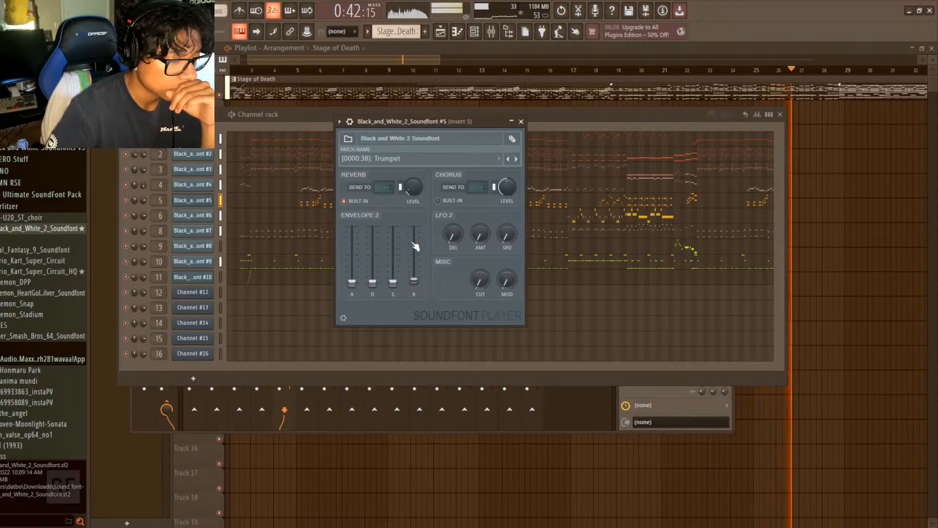
click(522, 121)
click(474, 32)
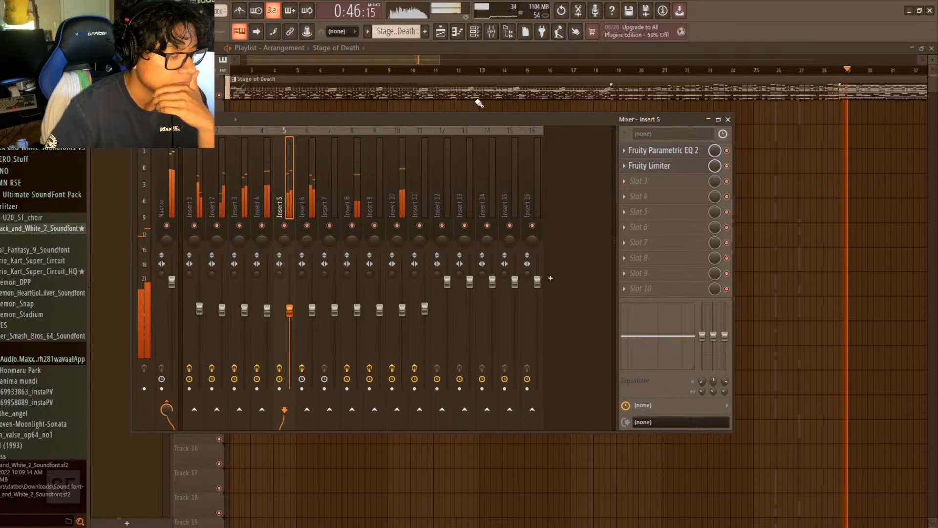
- Raise the ceiling of Insert 5's Fruity Limiter slightly and use solo on Insert 8 to compare the mix
right_click(350, 228)
click(638, 167)
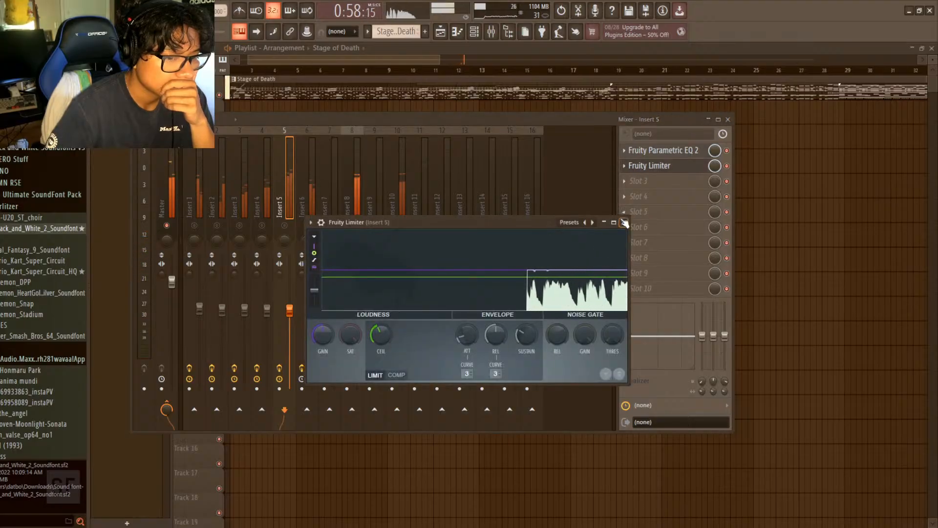
key(Escape)
right_click(356, 225)
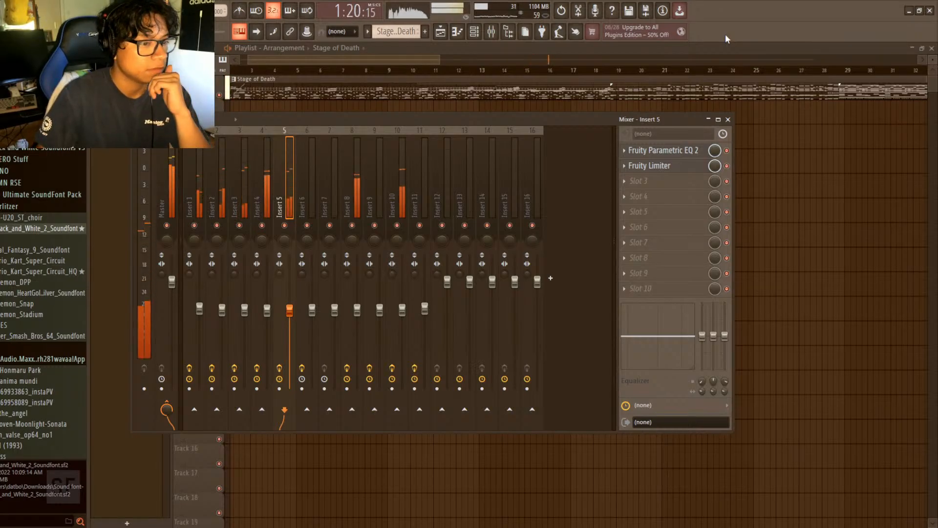
- Move the high-mid boost in Insert 10's Fruity Parametric EQ 2 lower in frequency and reduce it slightly
click(406, 319)
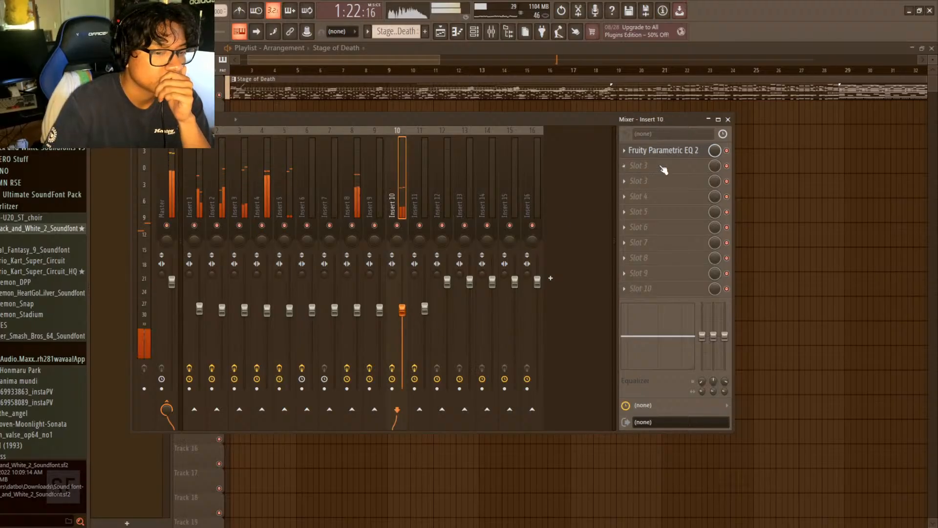
click(663, 150)
mouse_move(390, 241)
mouse_down()
mouse_move(355, 242)
mouse_move(350, 227)
mouse_move(346, 234)
mouse_move(365, 226)
mouse_move(345, 243)
mouse_move(393, 236)
mouse_move(373, 247)
mouse_up()
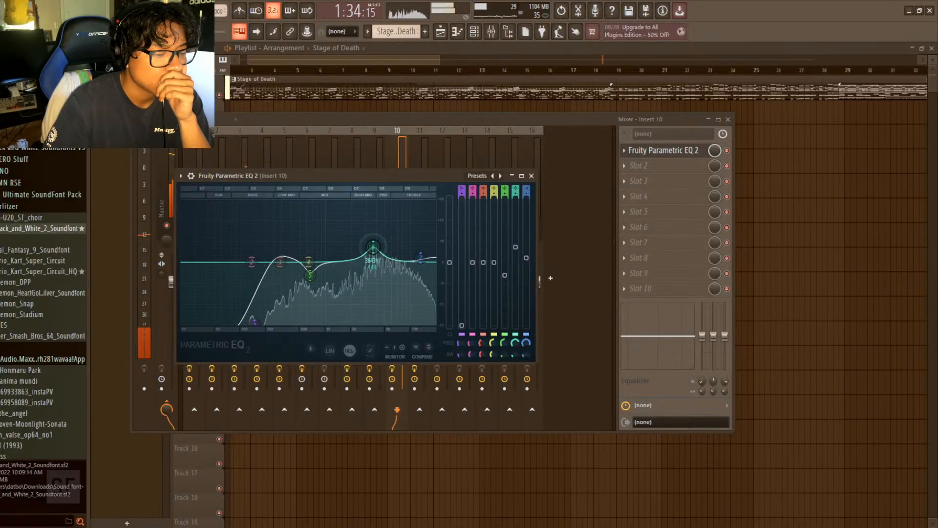
click(531, 175)
- Open soundfont #9 in the piano roll, select its row of D3 notes, and examine the note pattern during playback
click(460, 34)
click(473, 35)
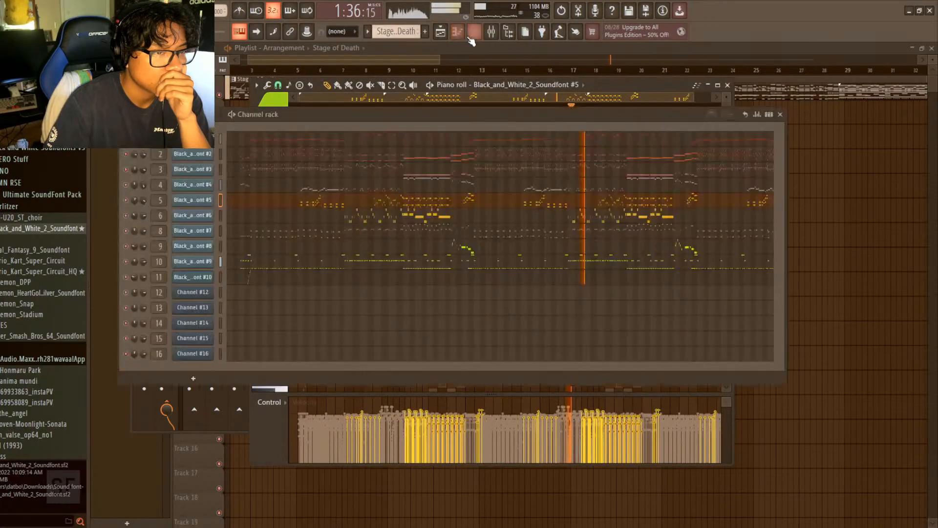
click(361, 259)
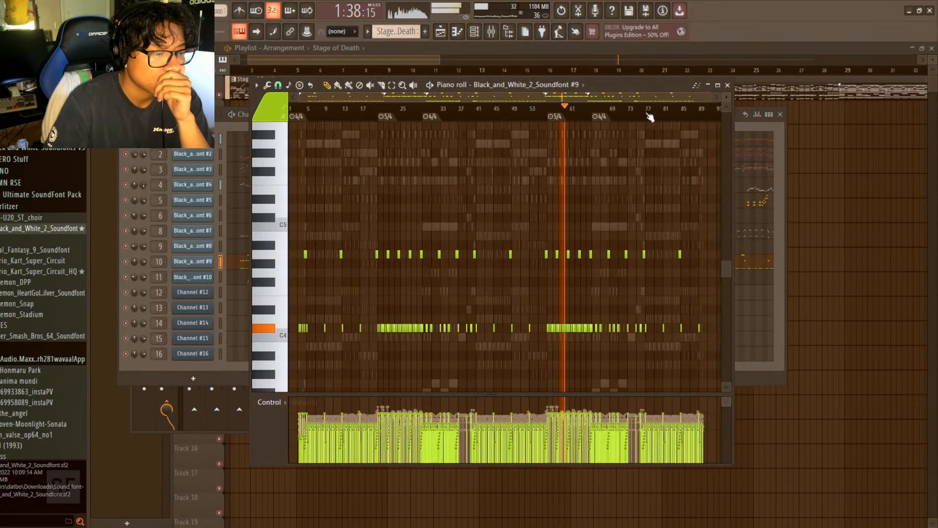
click(727, 85)
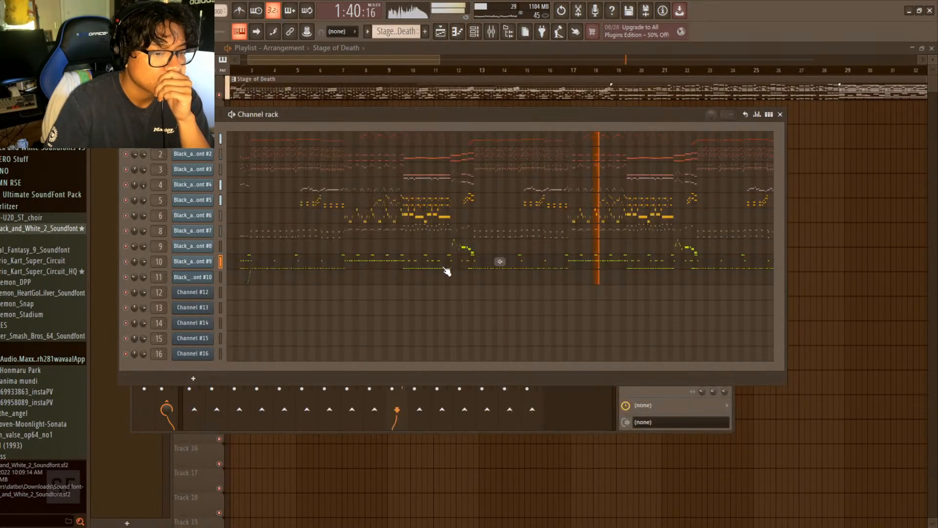
click(417, 265)
scroll(351, 185, down, 6)
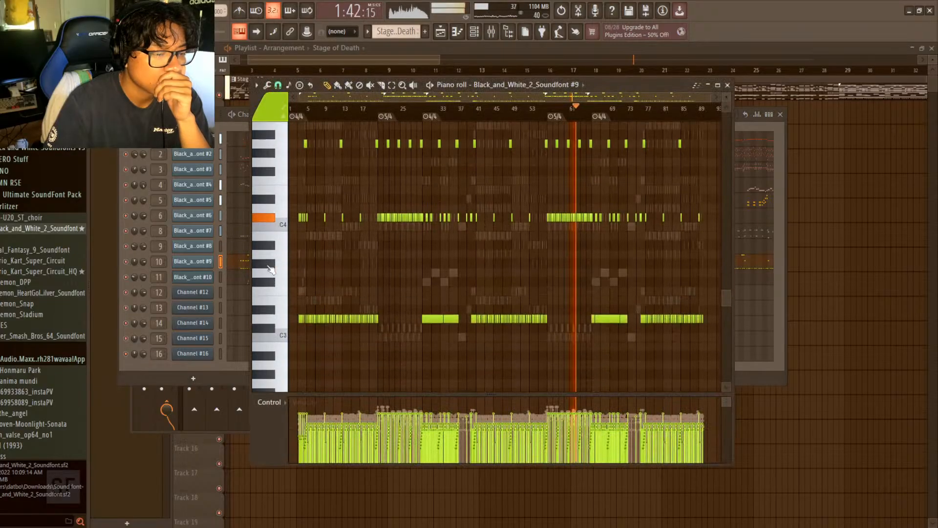
drag(293, 225, 721, 264)
scroll(489, 142, up, 6)
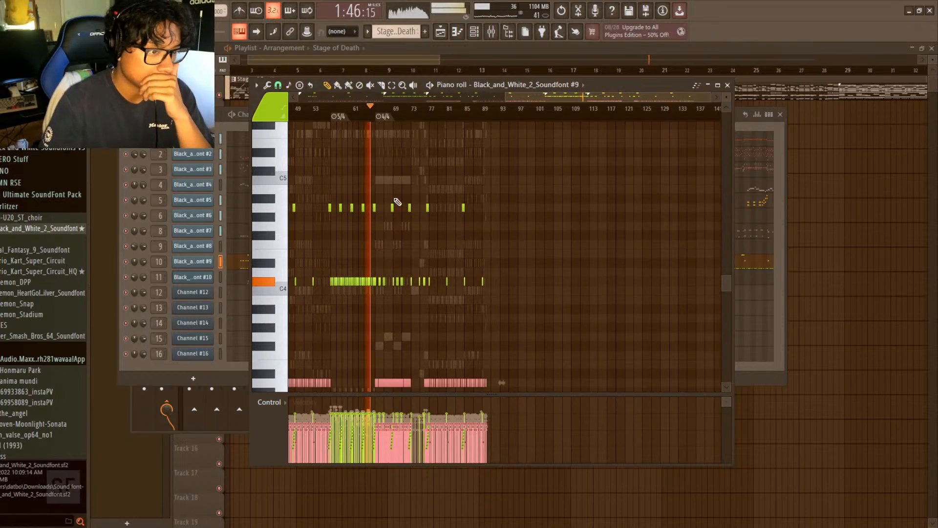
scroll(394, 203, down, 5)
scroll(389, 195, up, 6)
scroll(379, 119, up, 5)
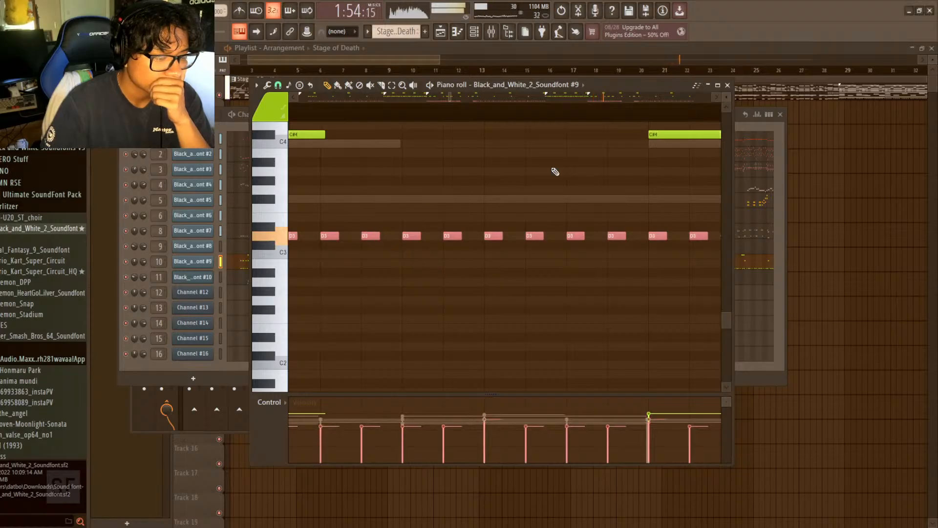
click(728, 85)
- Raise the high-mid peak in Insert 10's Fruity Parametric EQ 2 at about 3594 Hz and stop playback
click(491, 32)
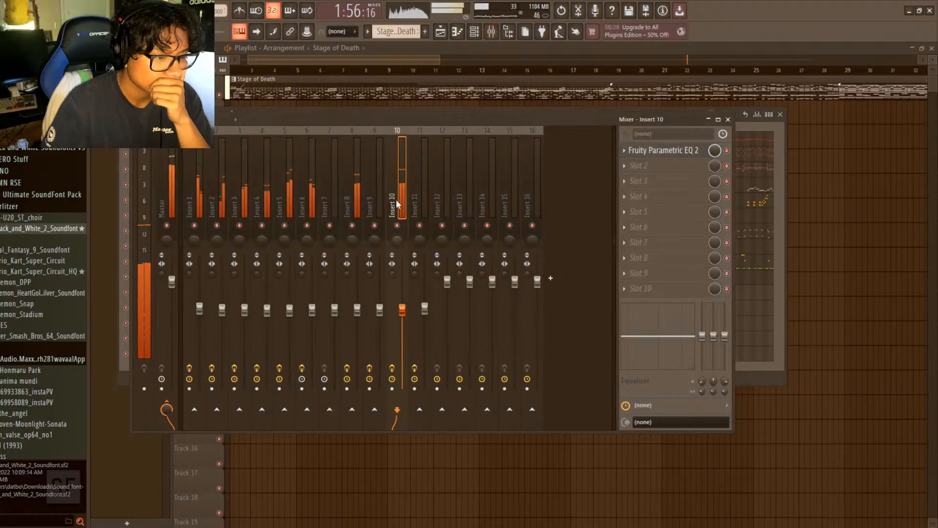
click(645, 149)
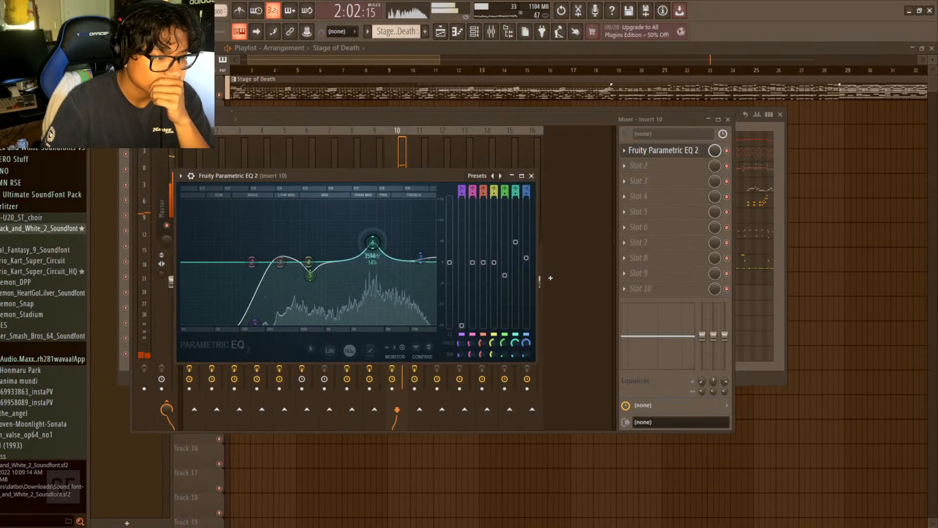
click(532, 175)
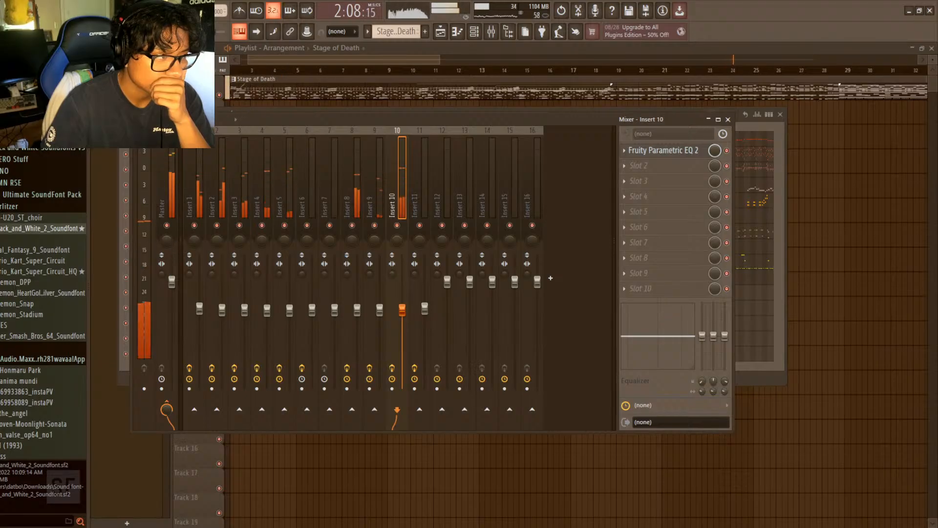
key(space)
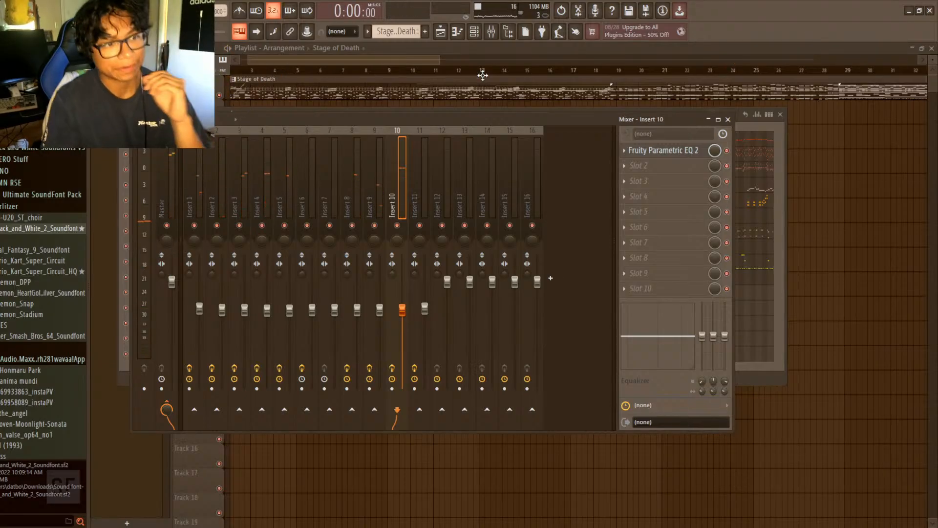
- Duplicate the Stage of Death clip onto Track 2 of the playlist and trim the copy to end at about bar 18
scroll(481, 74, down, 4)
click(441, 34)
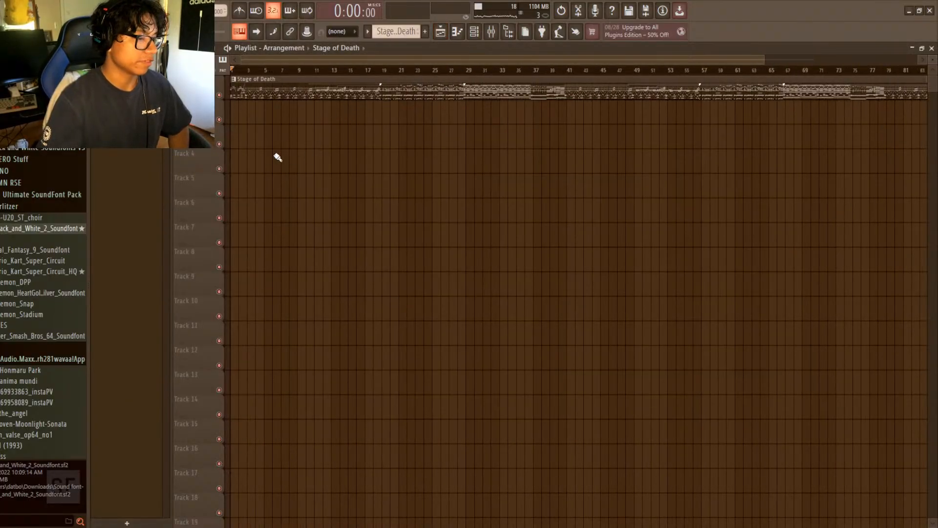
scroll(325, 73, down, 1)
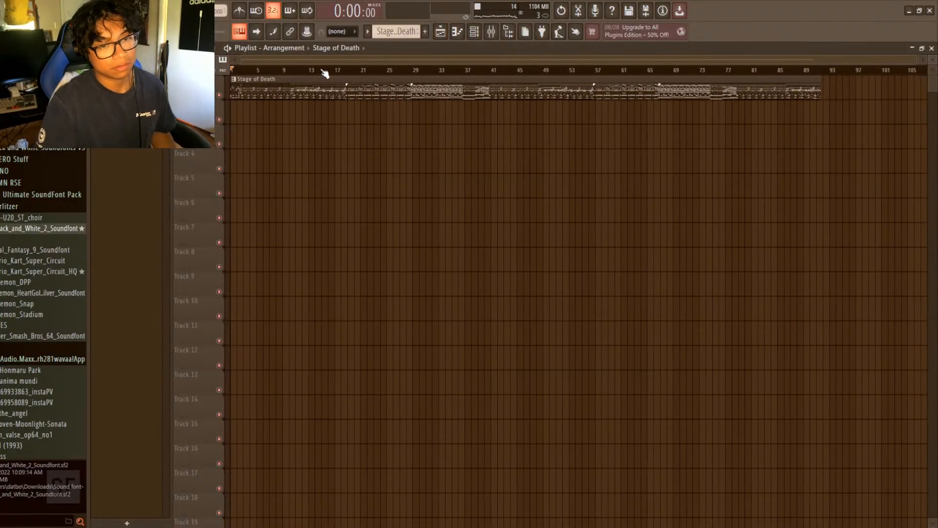
drag(325, 87, 352, 98)
drag(447, 104, 283, 111)
drag(823, 120, 400, 131)
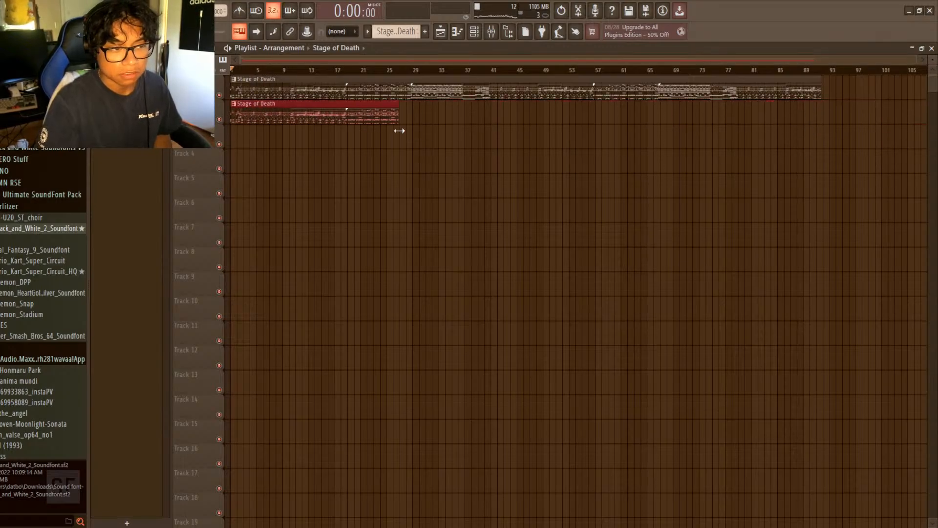
drag(341, 131, 368, 123)
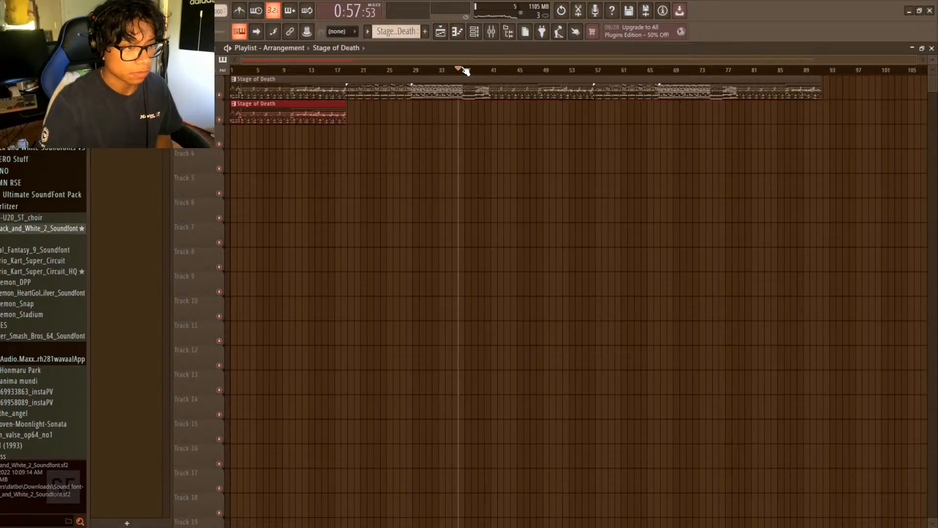
- Play the arrangement from about bar 36 and bar 40 to locate where the first pass of the song ends
key(space)
click(487, 70)
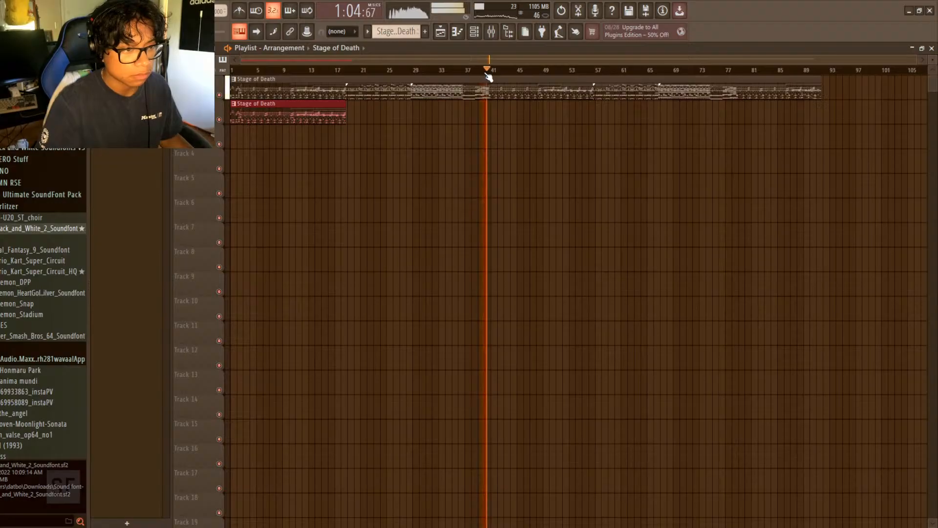
scroll(489, 77, up, 5)
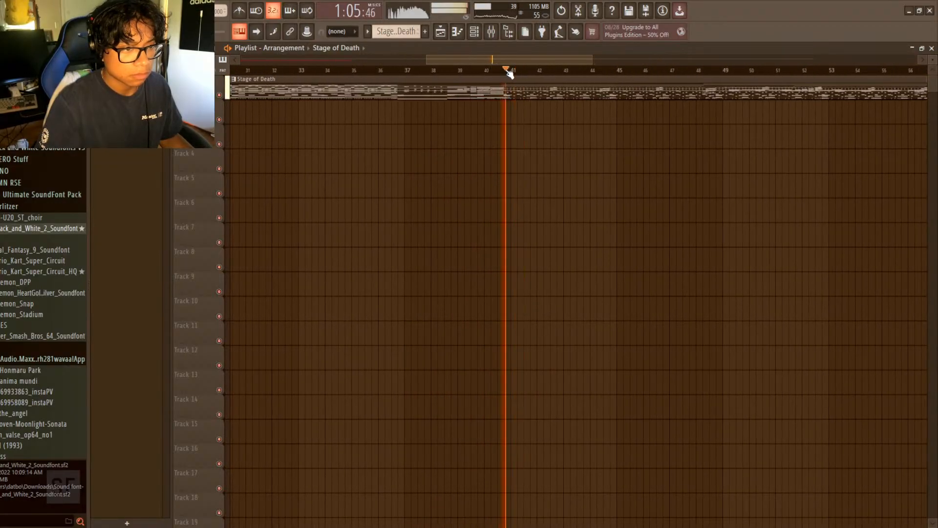
key(space)
scroll(451, 77, down, 5)
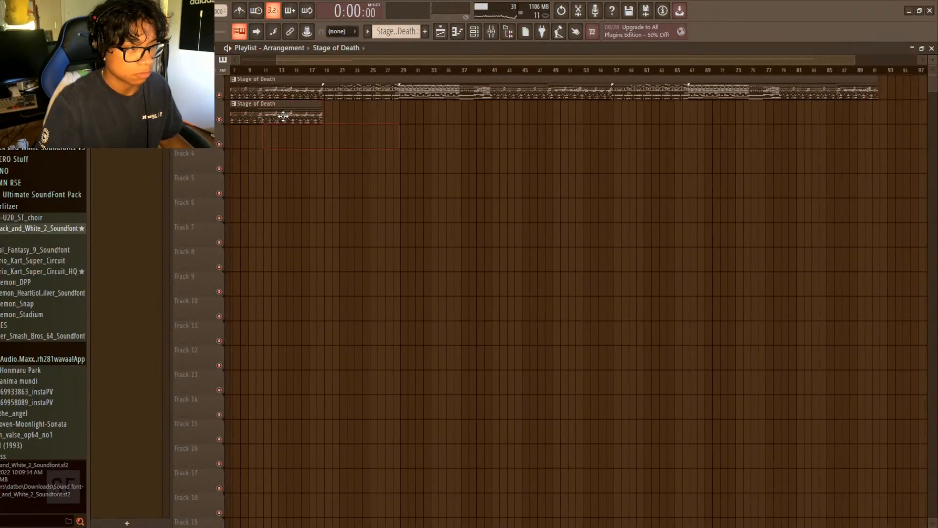
- Move the trimmed Stage of Death copy to start just before bar 41 on Track 2 and play from there
drag(284, 116, 575, 108)
scroll(471, 73, up, 5)
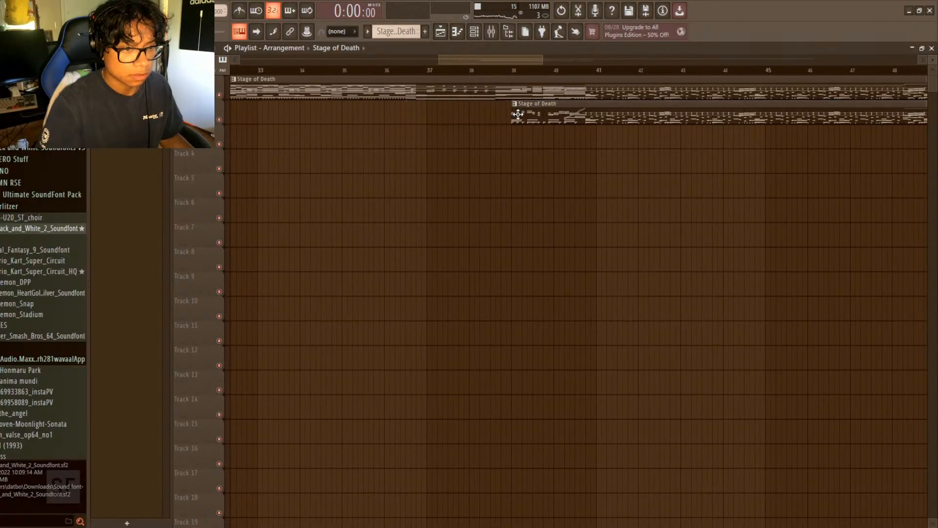
drag(518, 114, 590, 110)
click(585, 71)
key(space)
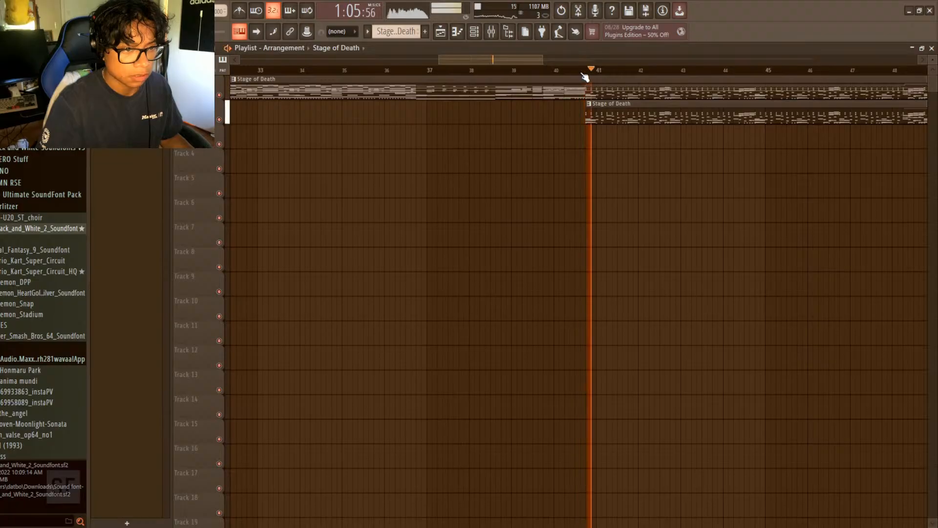
- Move the Stage of Death copy onto Track 1, directly after the end of the original clip near bar 92
scroll(585, 74, down, 5)
drag(526, 113, 851, 81)
scroll(823, 73, up, 5)
scroll(706, 59, down, 3)
key(space)
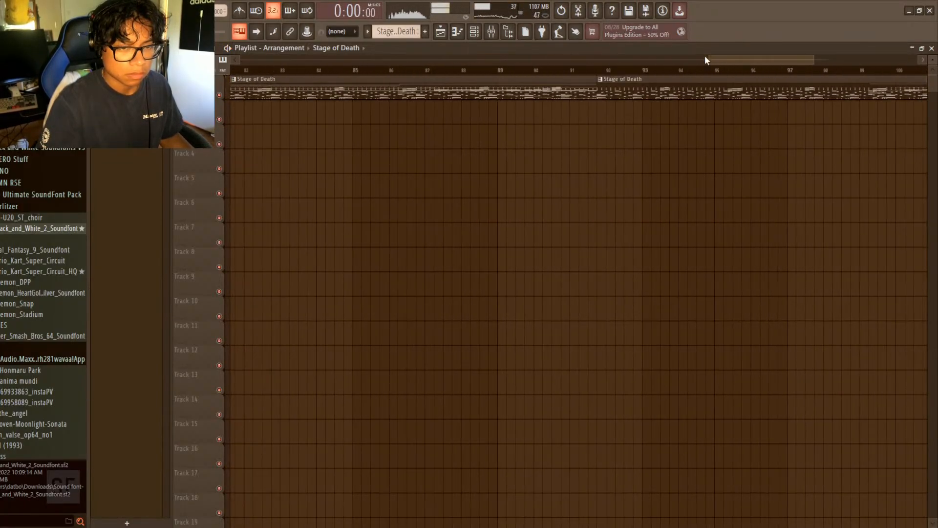
- Play across the join between the two Stage of Death clips near bar 92, and delete the appended copy
click(402, 71)
key(space)
key(space)
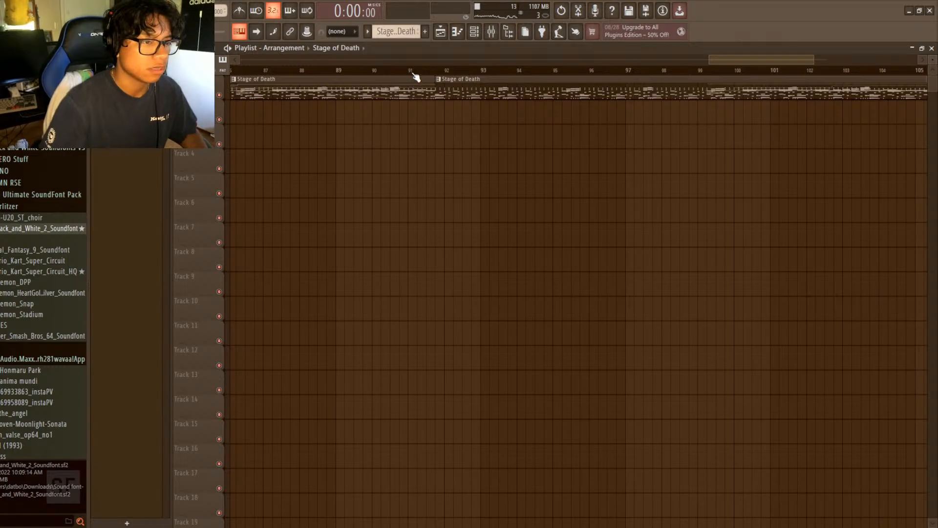
key(space)
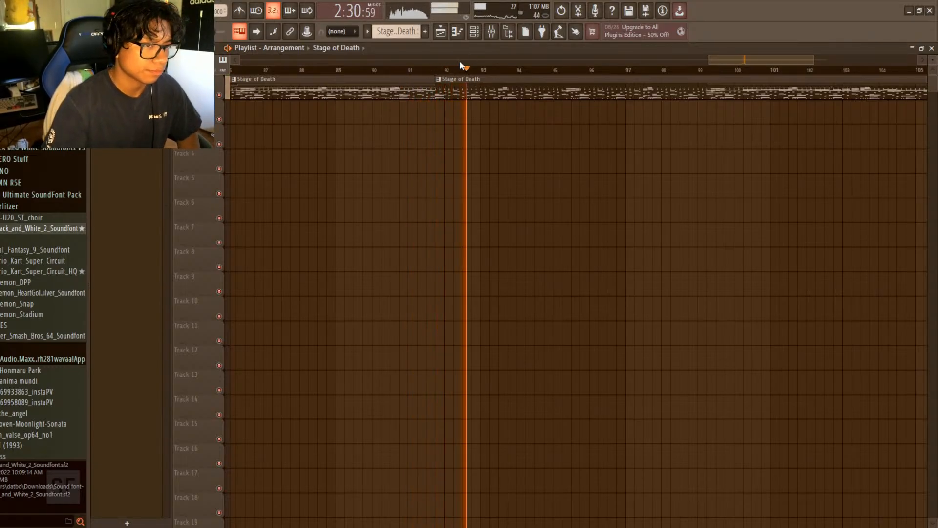
click(340, 70)
scroll(346, 71, down, 2)
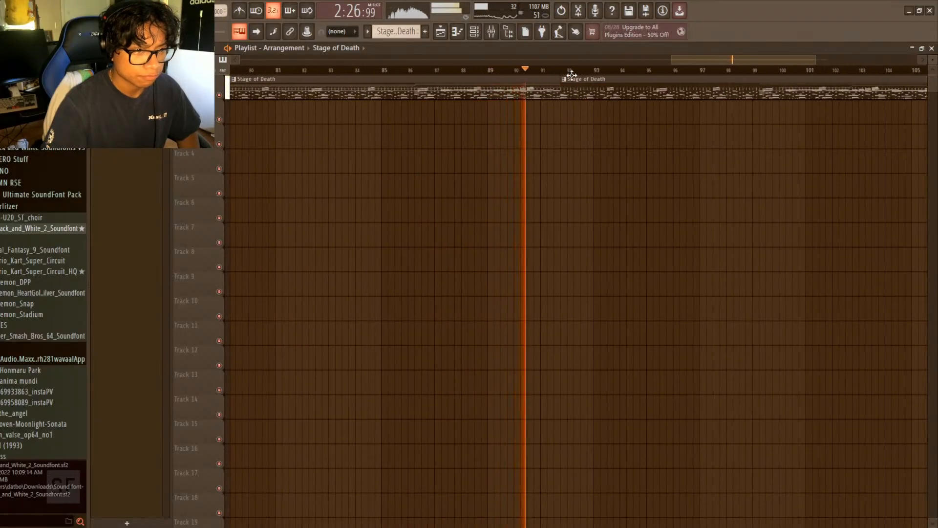
right_click(582, 86)
- Play the second pass of the arrangement around bars 63 to 77 to find where the ending should begin
scroll(579, 72, down, 3)
click(585, 72)
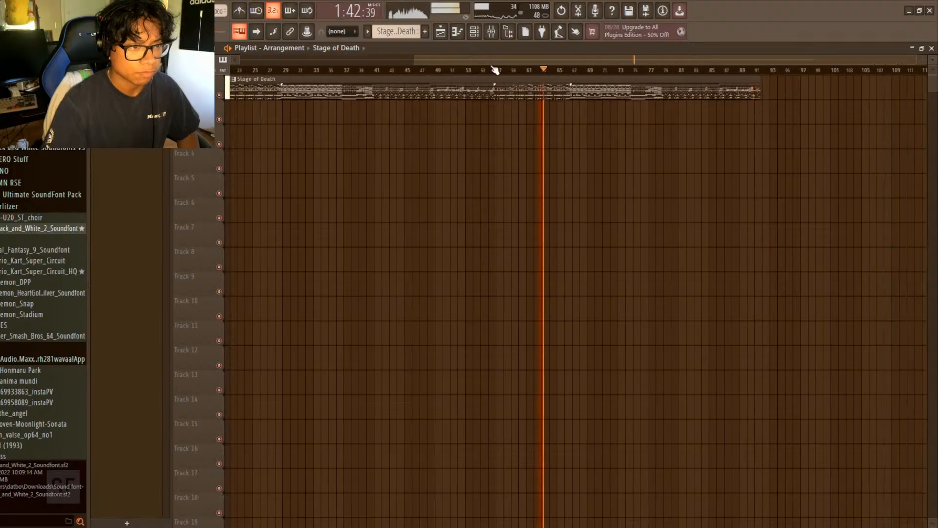
scroll(484, 71, down, 2)
key(space)
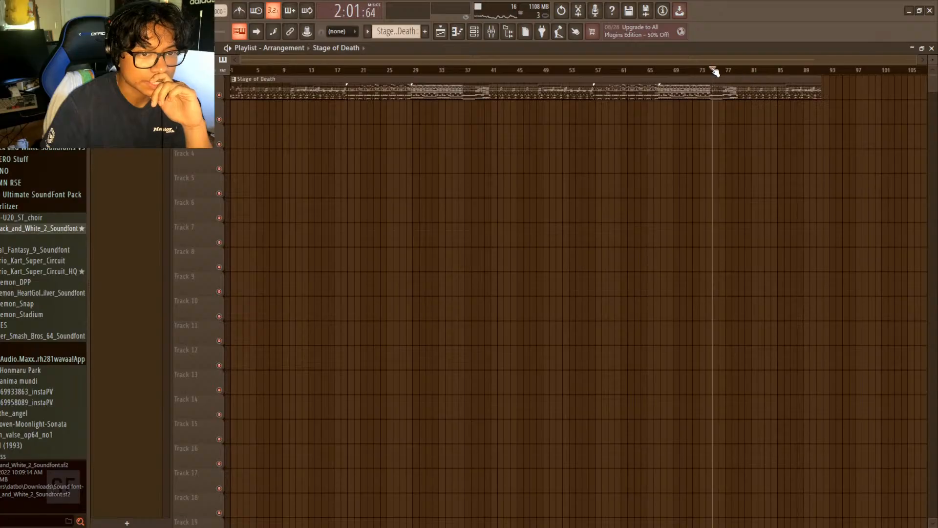
key(space)
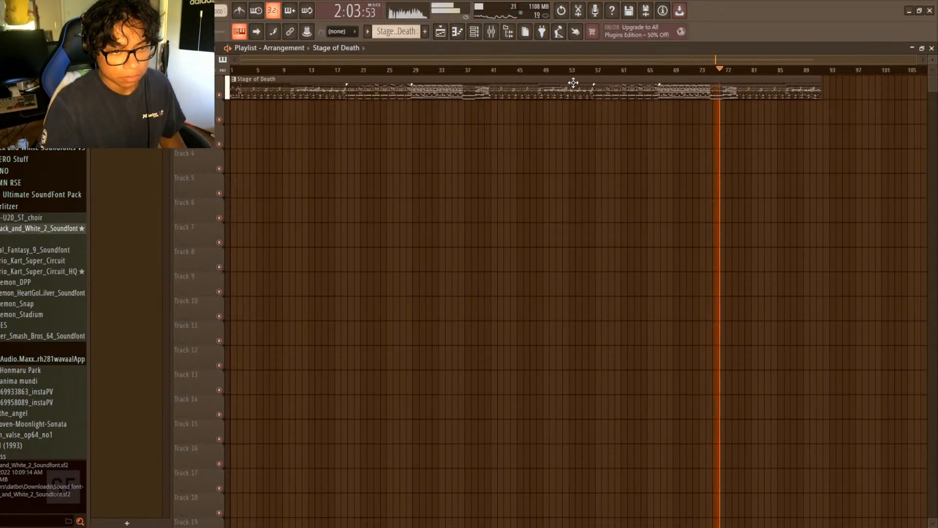
click(479, 70)
click(707, 73)
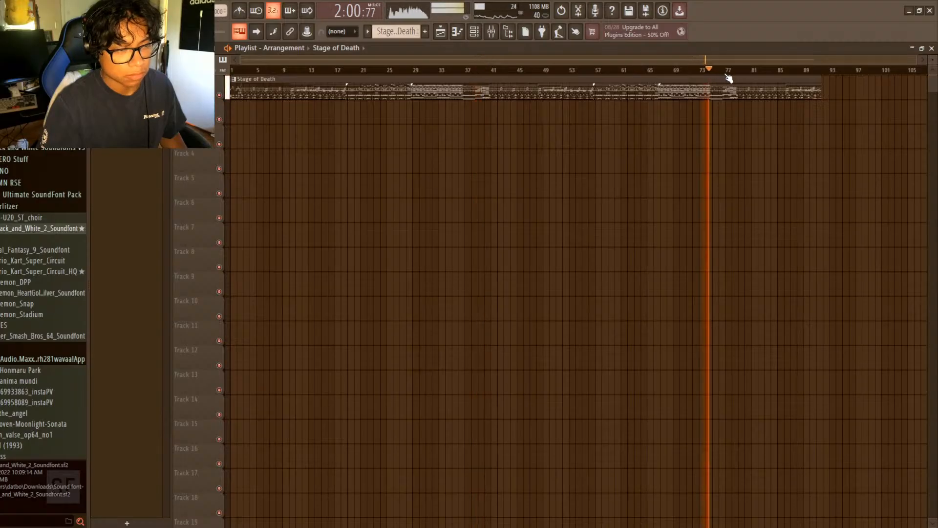
key(space)
- Create an automation clip for the Master track's volume in the mixer and close the mixer
key(F9)
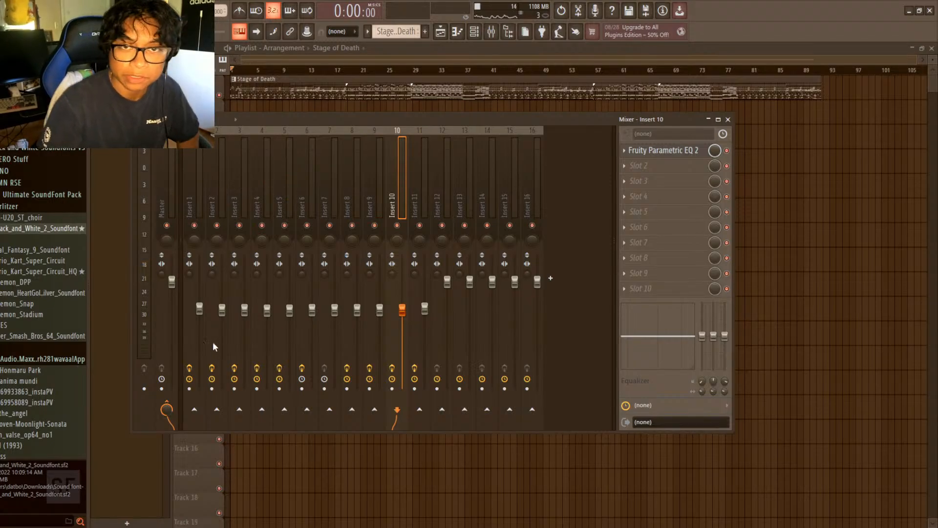
click(211, 354)
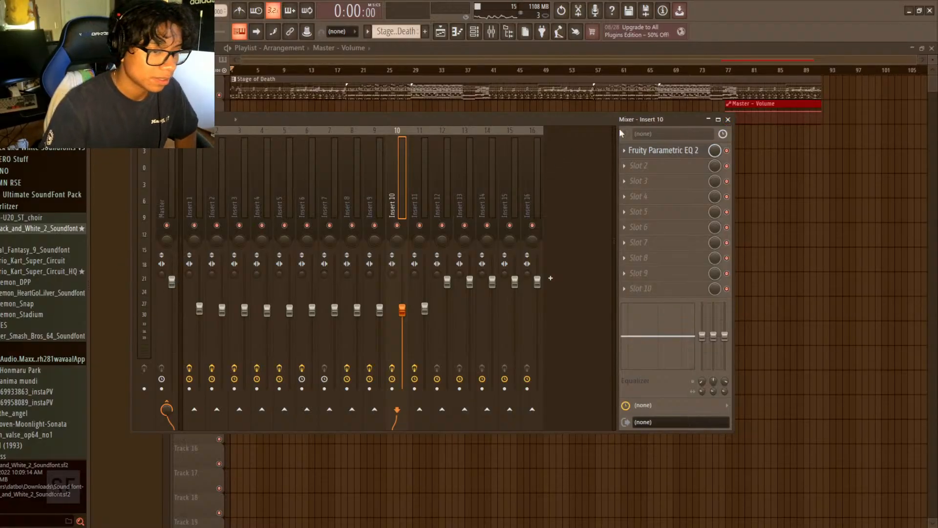
click(729, 120)
- Start the Master volume automation at the final section near bar 79, end it at bar 85, and slope it down into a fade-out
scroll(720, 70, up, 5)
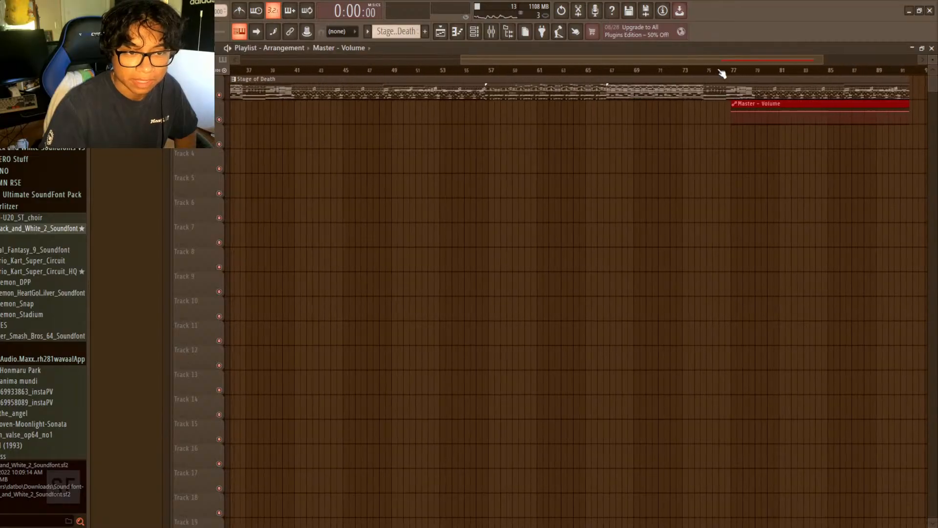
scroll(716, 60, right, 3)
drag(566, 109, 603, 100)
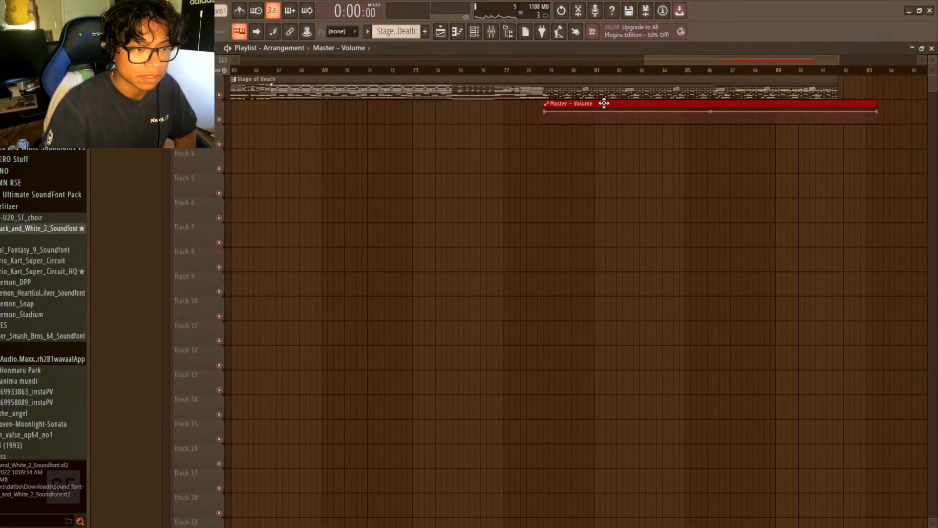
drag(878, 109, 687, 146)
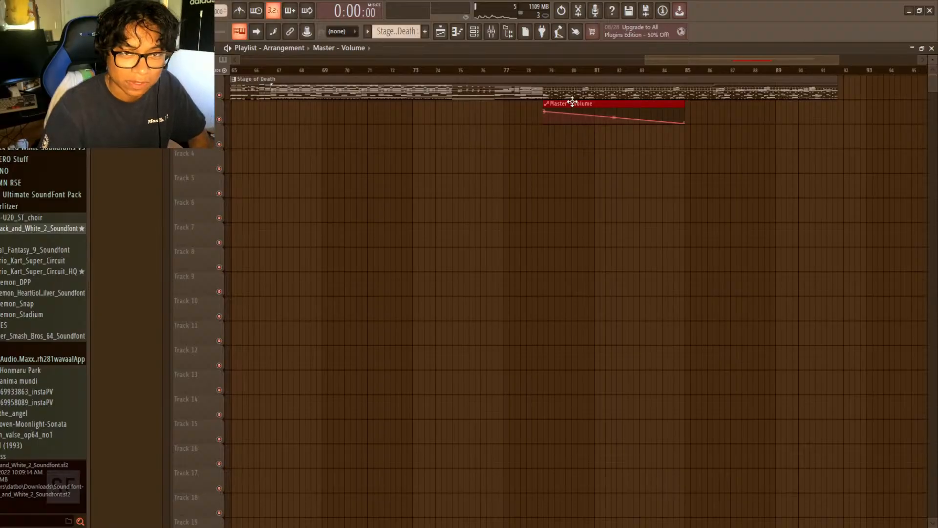
click(491, 32)
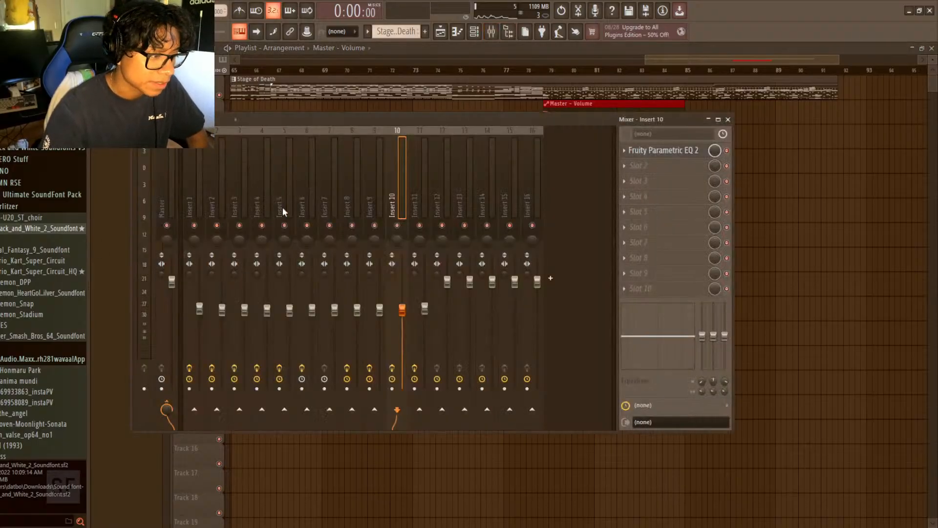
click(491, 32)
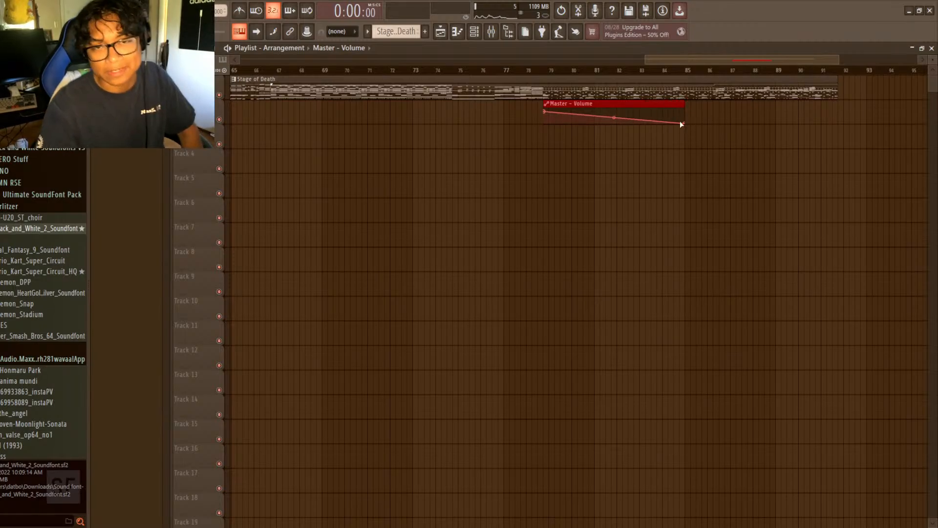
- Play the Master volume fade-out from about bar 78 and trim the Stage of Death clip to end at bar 85
click(527, 69)
key(space)
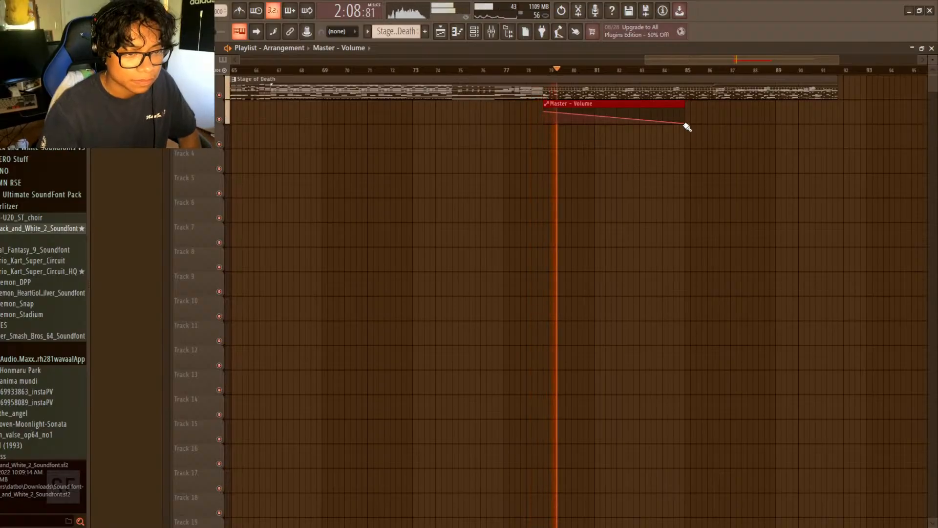
drag(842, 91, 685, 119)
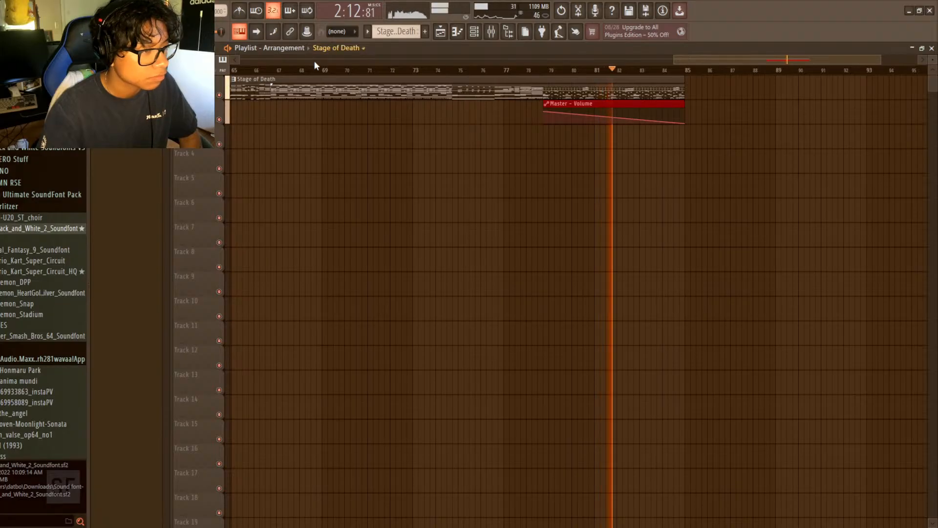
scroll(315, 60, down, 6)
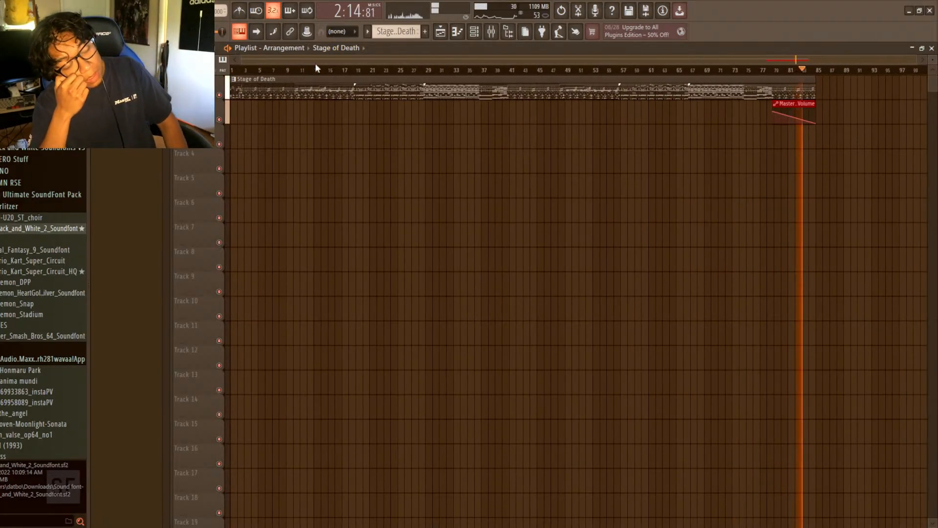
key(space)
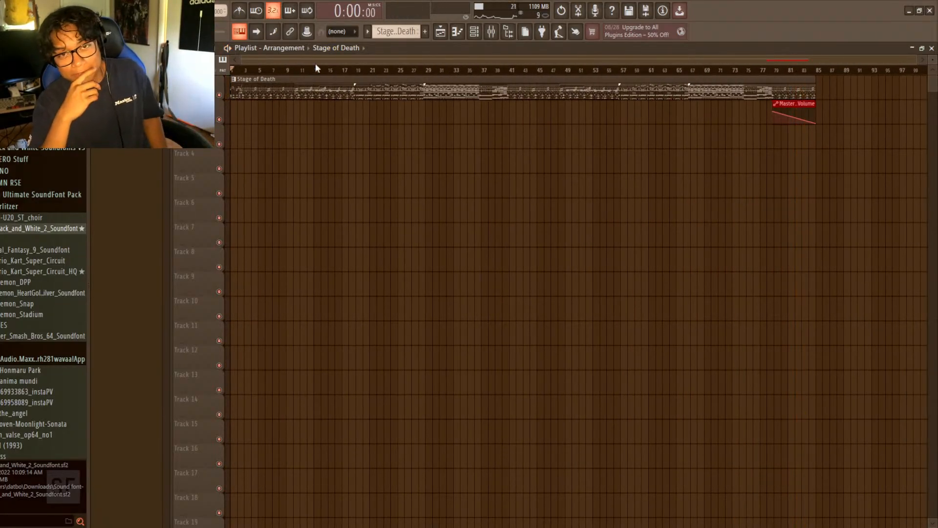
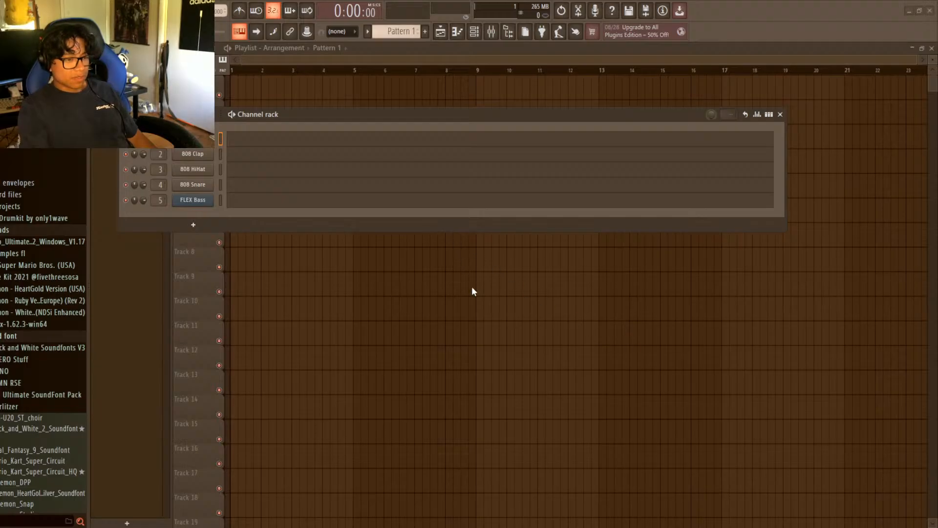
- Import the Pokemon X and Y Wild Battle Music MIDI into the new project and solo Track 1 in the channel rack
click(509, 325)
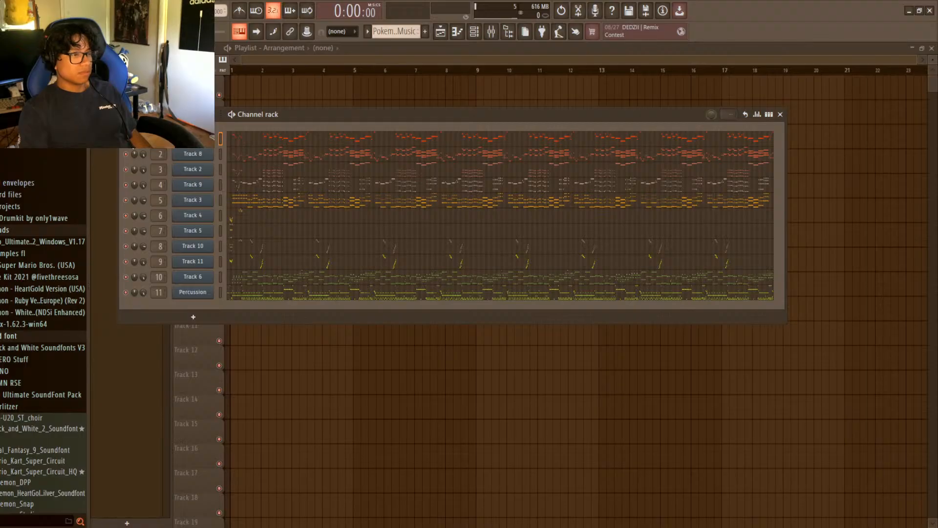
right_click(126, 139)
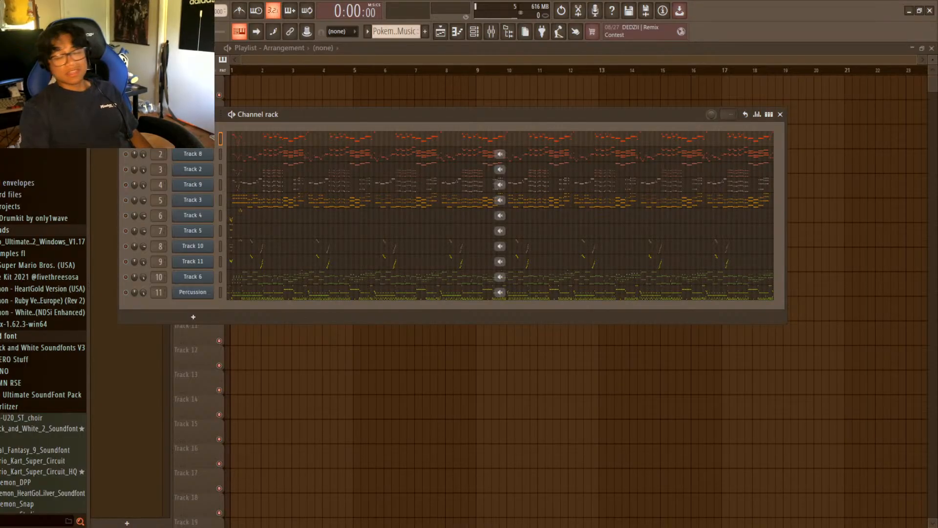
drag(375, 110, 419, 148)
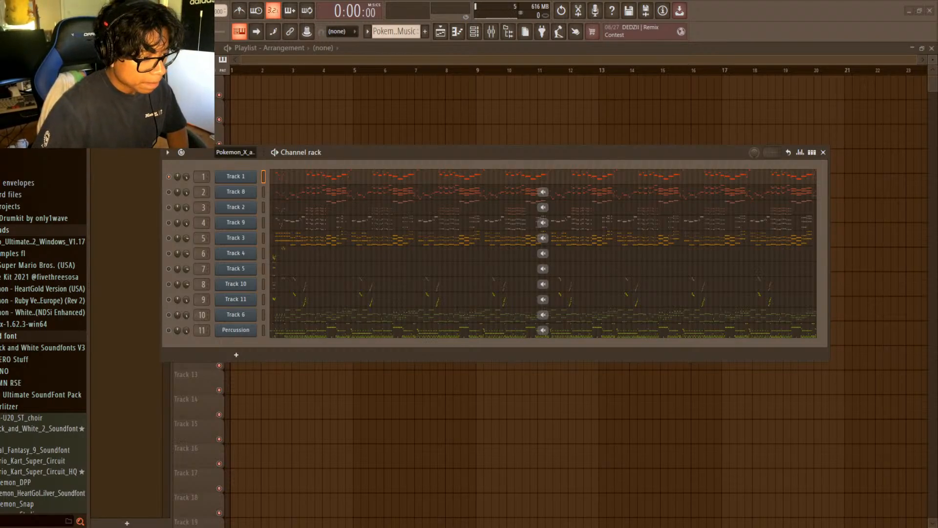
- Place a single Pokemon X and Y Wild Battle Music clip at bar 1 of the playlist's first track and open the mixer
key(space)
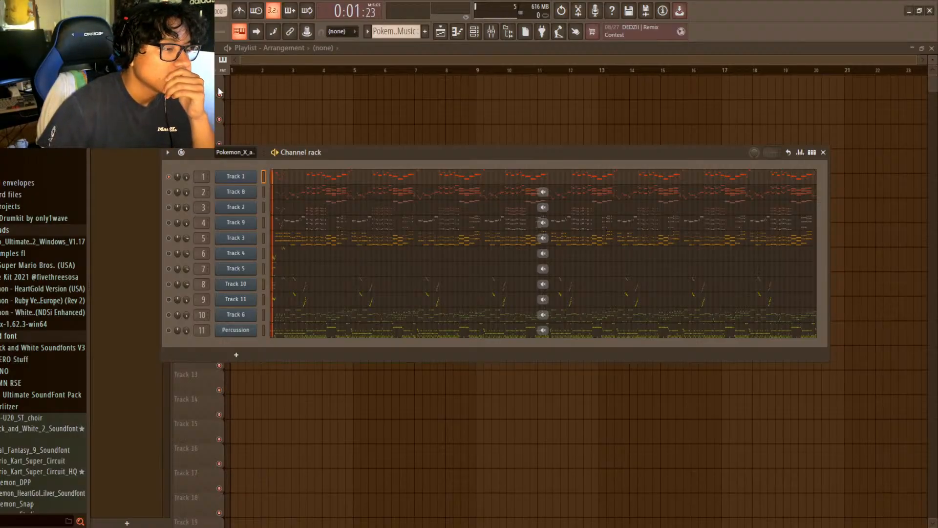
click(266, 90)
click(412, 111)
right_click(434, 111)
drag(313, 92, 215, 93)
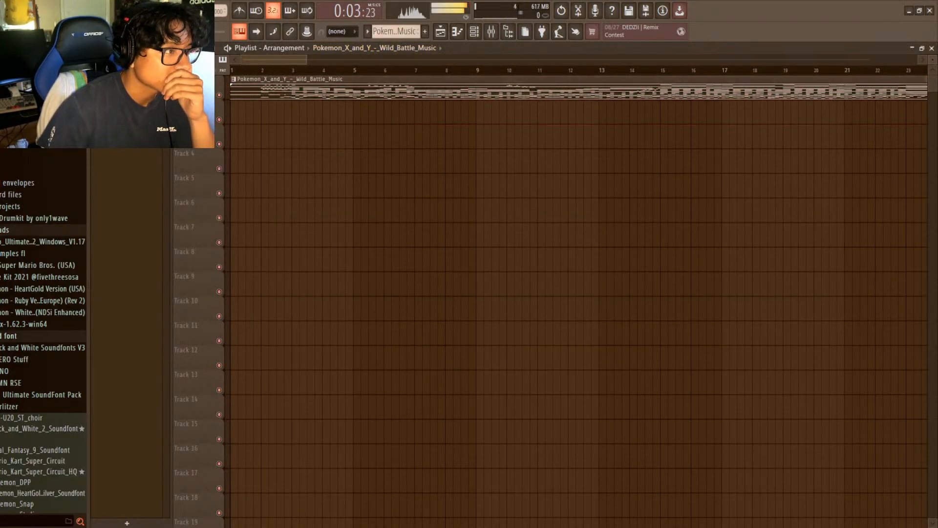
key(space)
click(491, 31)
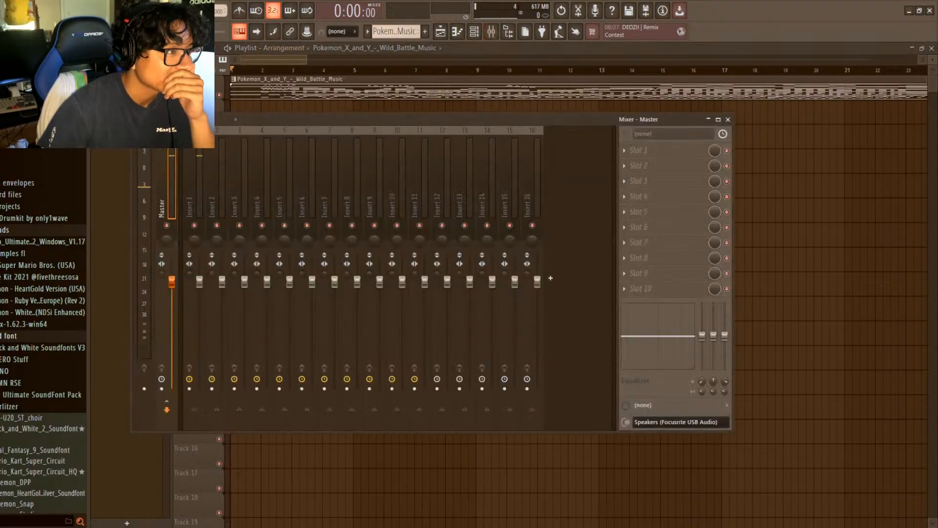
- Reopen the mixer and lower the Master volume fader
mouse_move(232, 93)
mouse_down()
mouse_move(262, 94)
mouse_move(231, 94)
mouse_up()
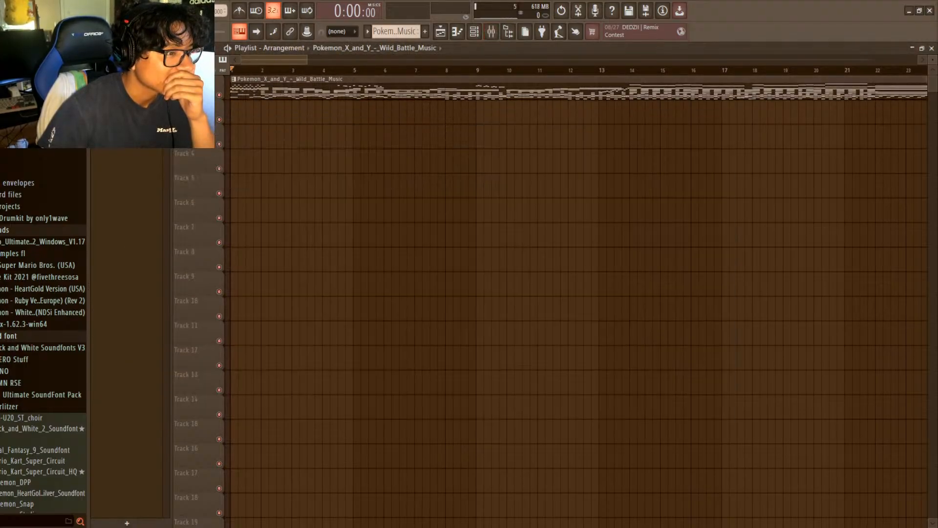
click(491, 31)
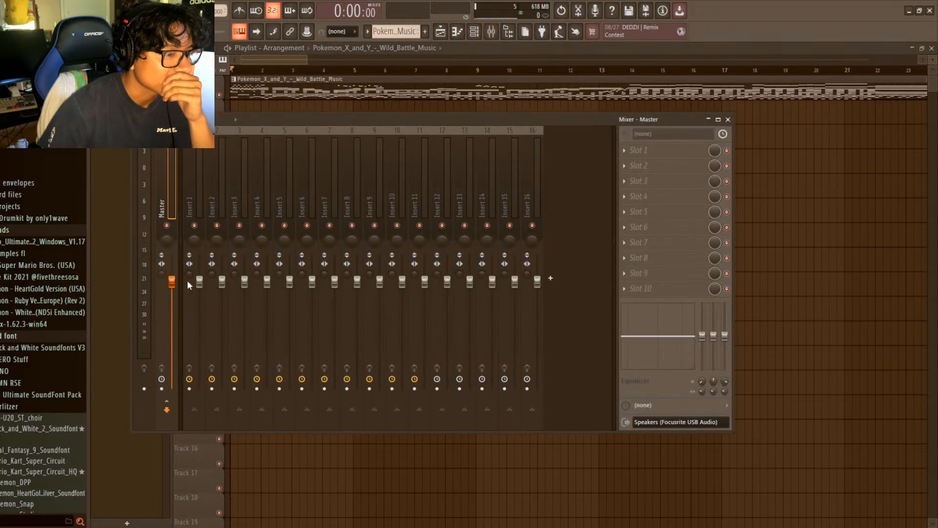
scroll(172, 294, down, 5)
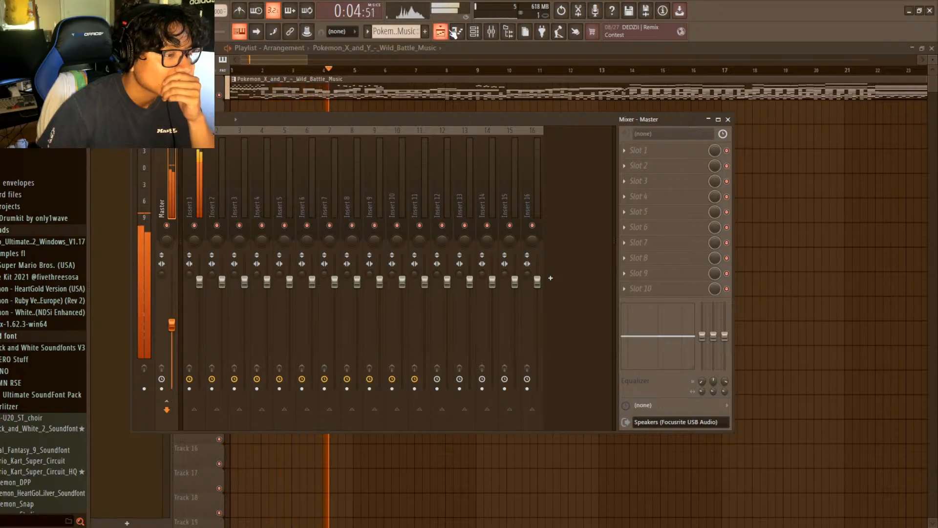
- Solo Track 1 in the channel rack, restart playback, and unmute Tracks 8, 2 and 9 alongside it
key(F6)
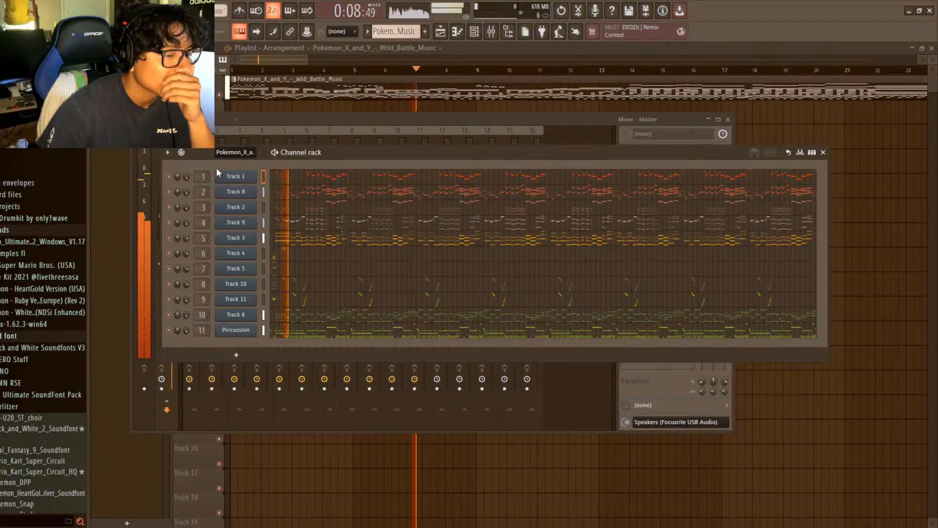
right_click(169, 176)
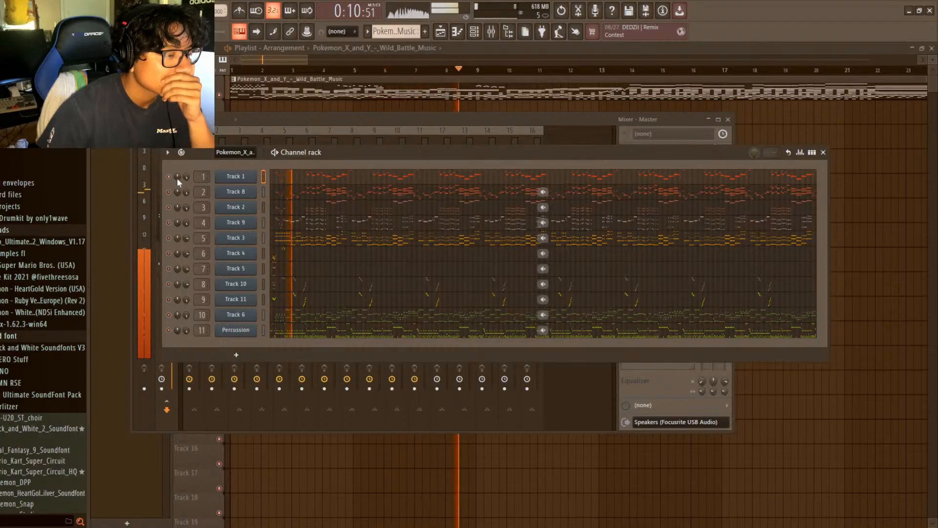
key(space)
key(space)
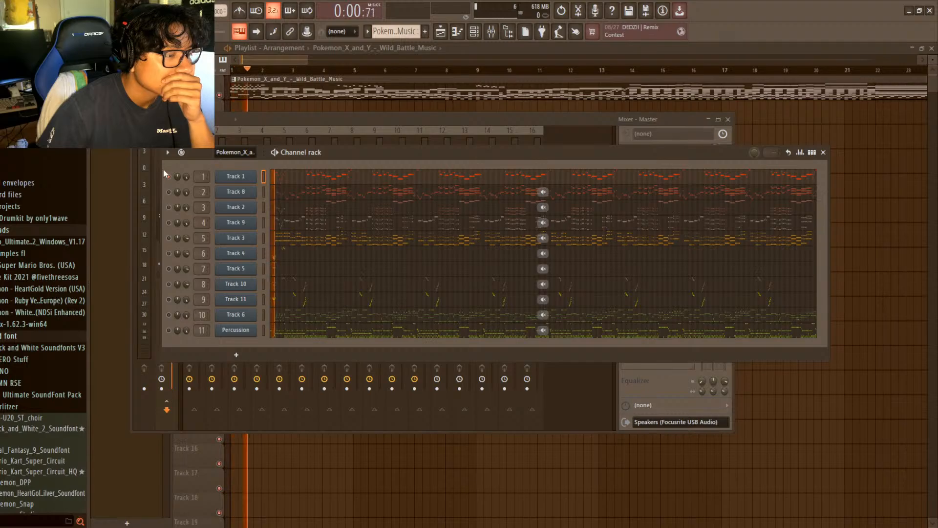
click(169, 192)
click(169, 207)
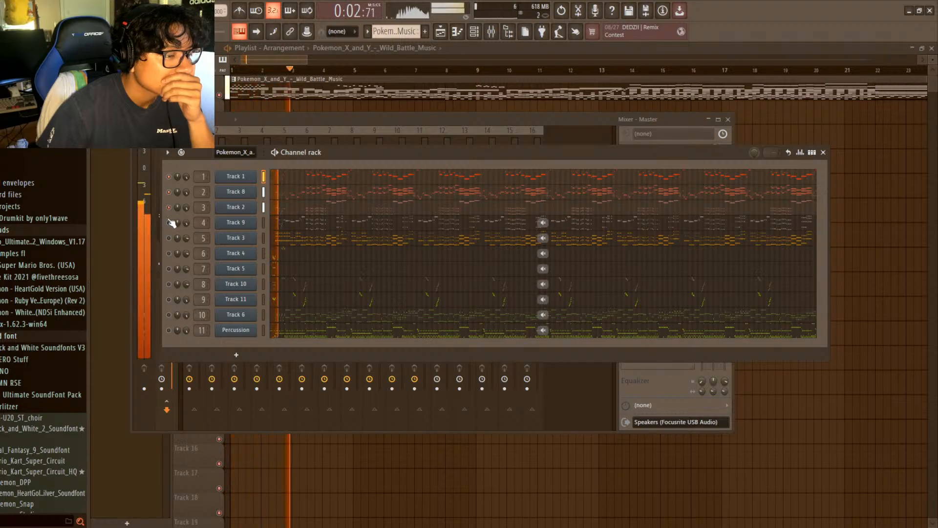
click(169, 222)
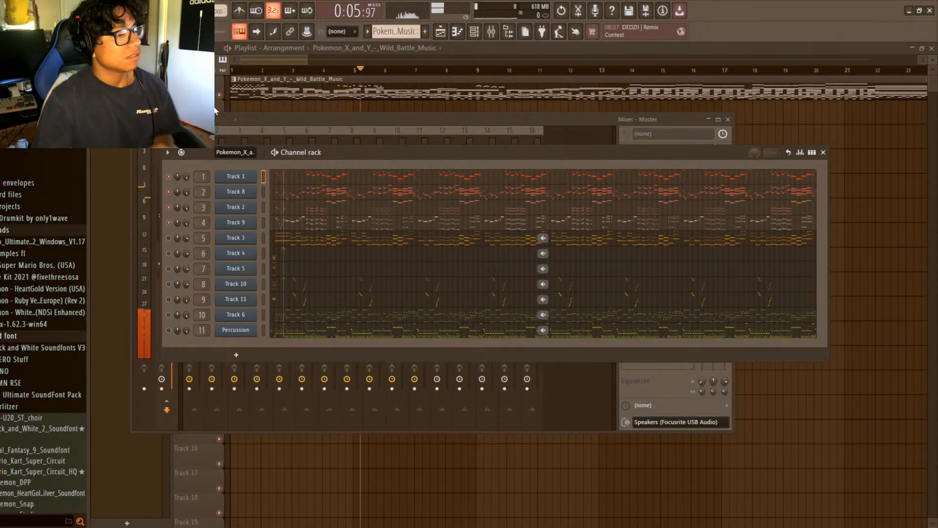
- Lower the mixer faders of Inserts 6, 8, 9, 10 and 11 to the same reduced level
click(474, 32)
click(474, 32)
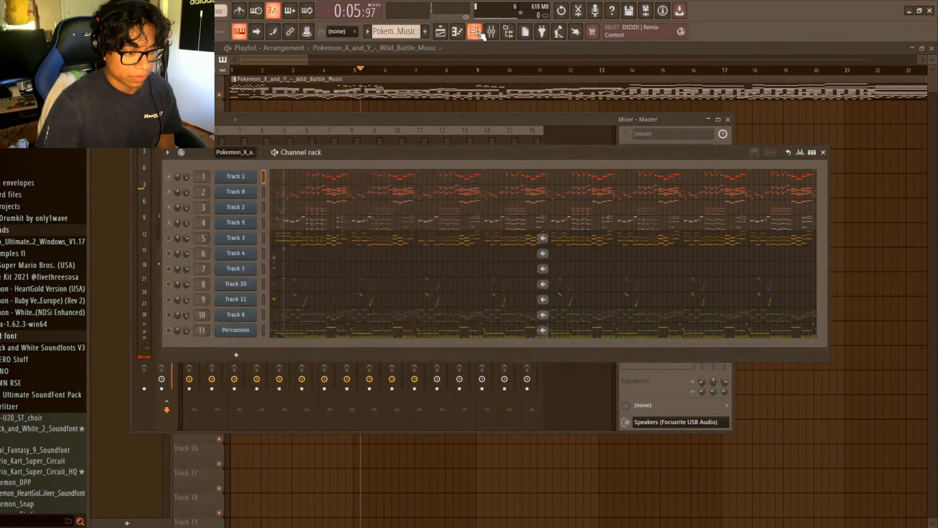
click(475, 32)
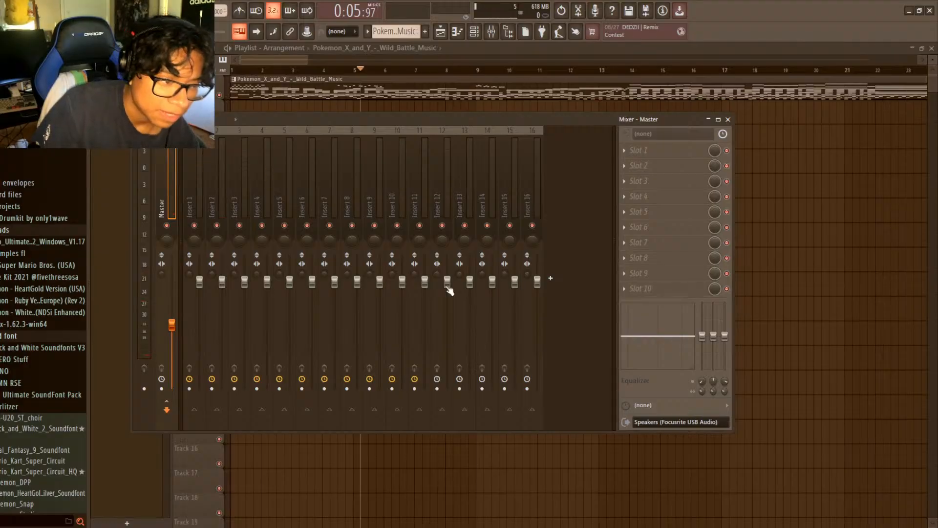
drag(427, 288, 407, 311)
drag(380, 282, 379, 311)
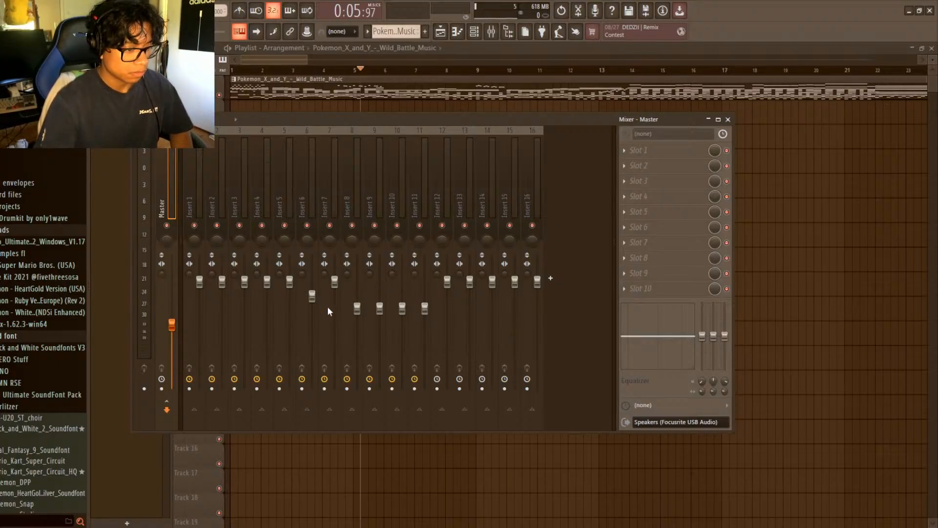
drag(312, 282, 311, 308)
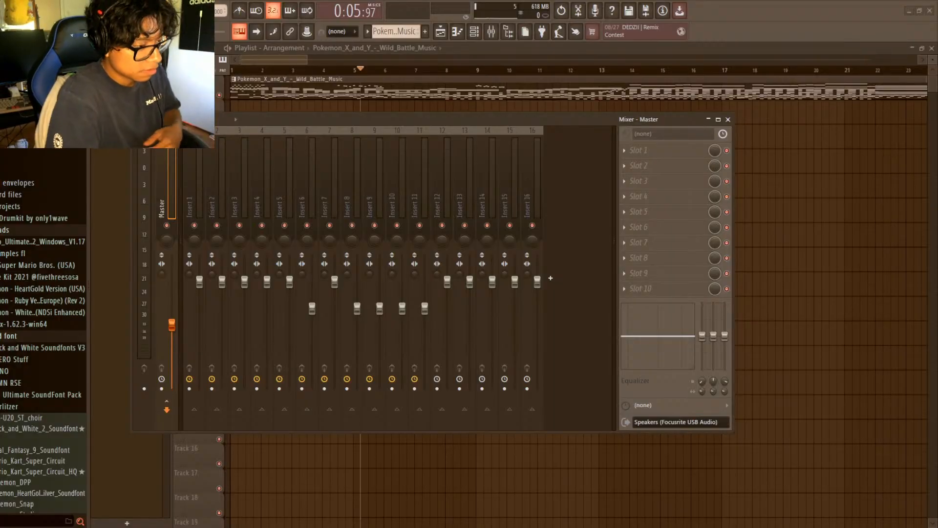
- Resume playback and lower the faders of Inserts 1 to 5 and Insert 7 to about the level of the other reduced inserts
key(space)
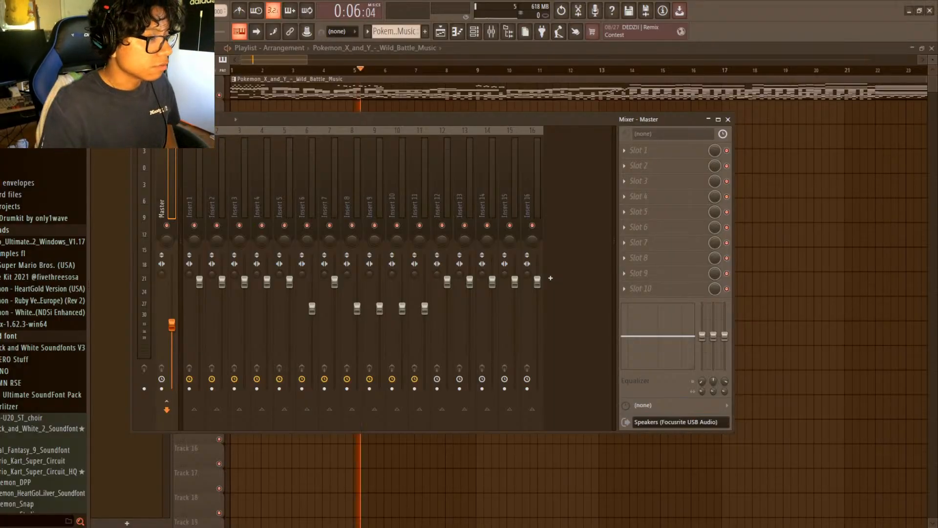
drag(200, 288, 200, 315)
drag(221, 284, 247, 304)
scroll(248, 303, down, 8)
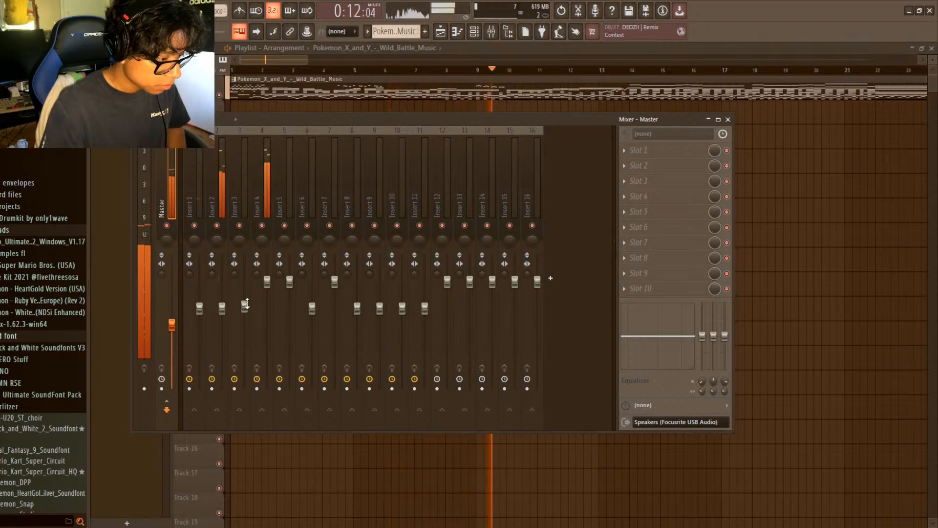
scroll(269, 294, down, 14)
scroll(289, 288, down, 14)
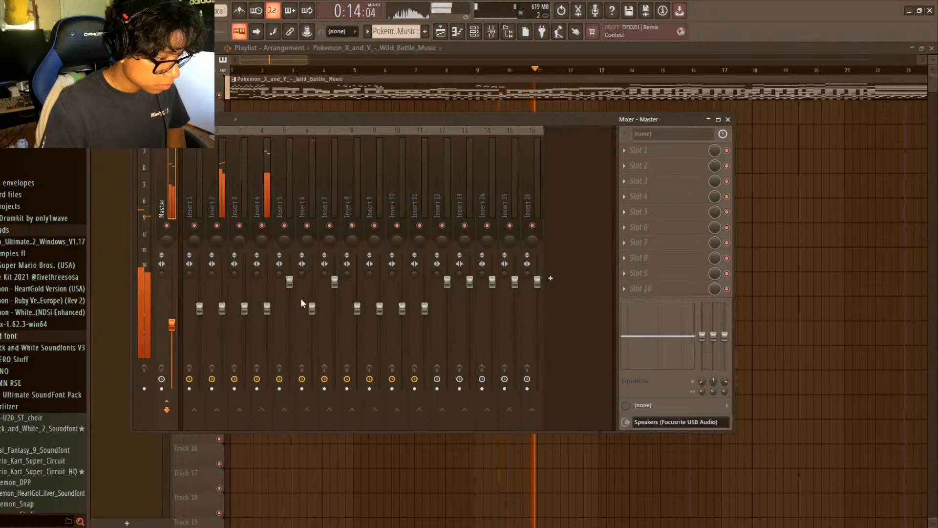
scroll(334, 293, down, 14)
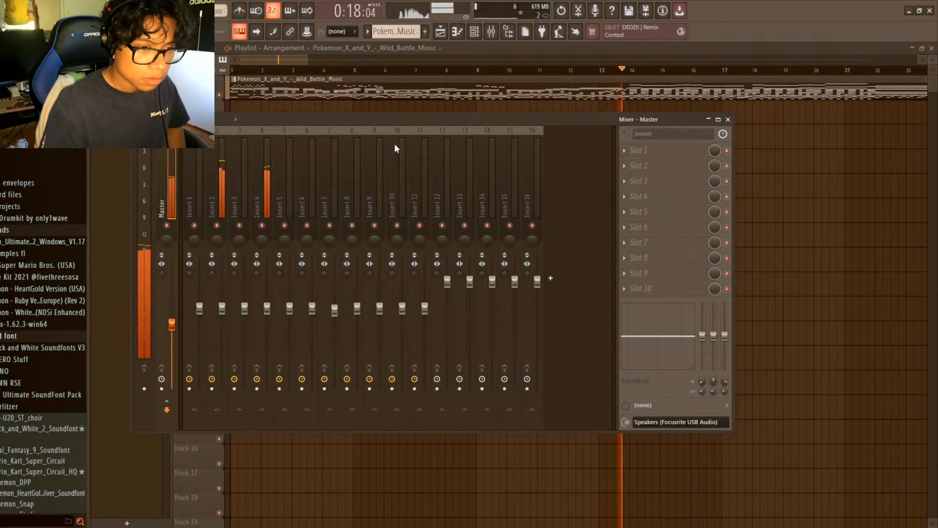
- Solo Inserts 2 and 4 together in the mixer and bring up the channel rack
right_click(217, 226)
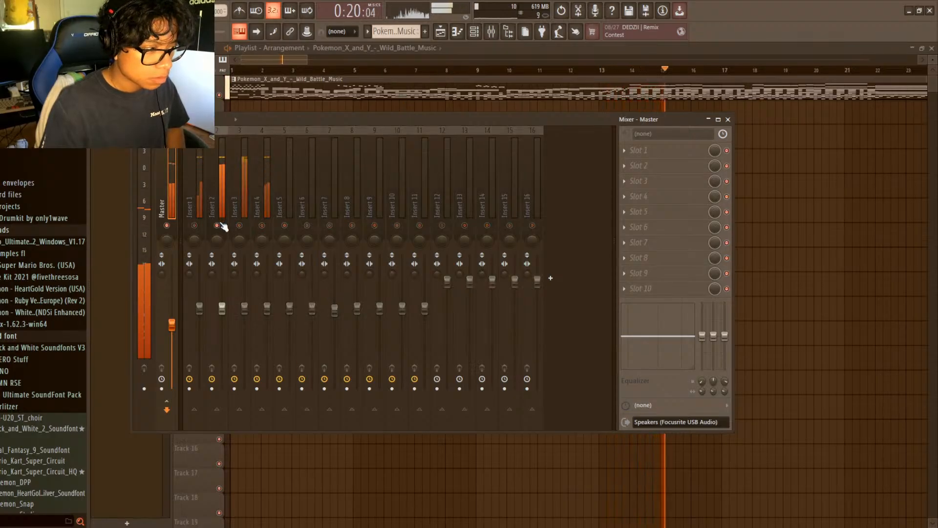
click(262, 226)
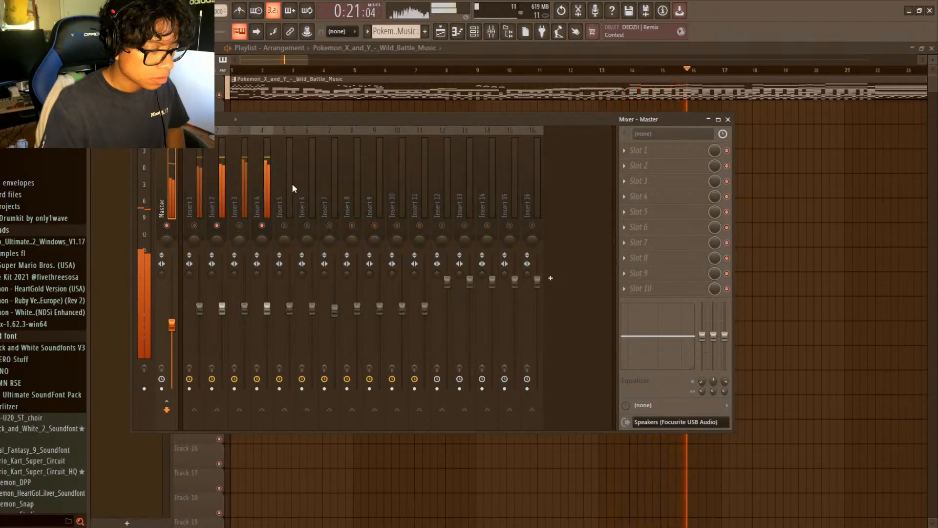
click(474, 31)
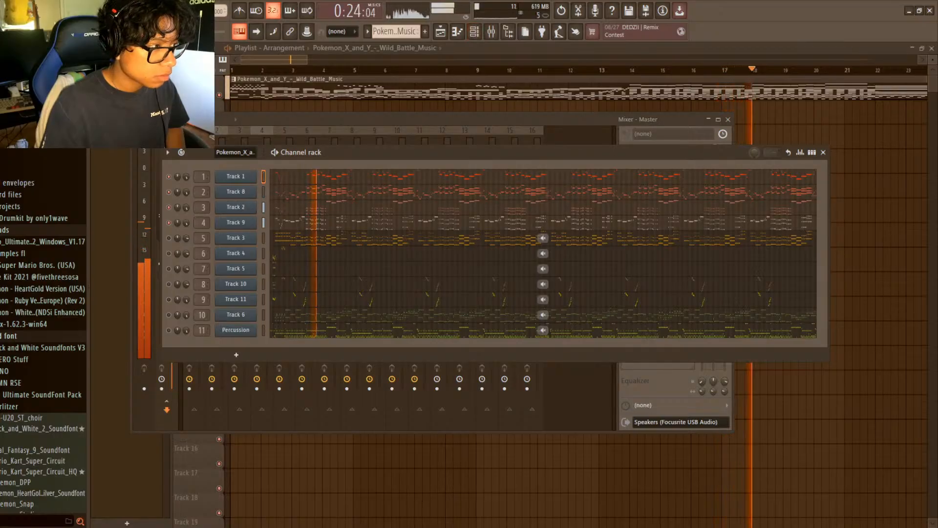
- Replace the Track 8 and Track 9 instruments with Black_and_White_2_Soundfont, using the String Ensemble 1 patch on Track 8
drag(46, 429, 243, 205)
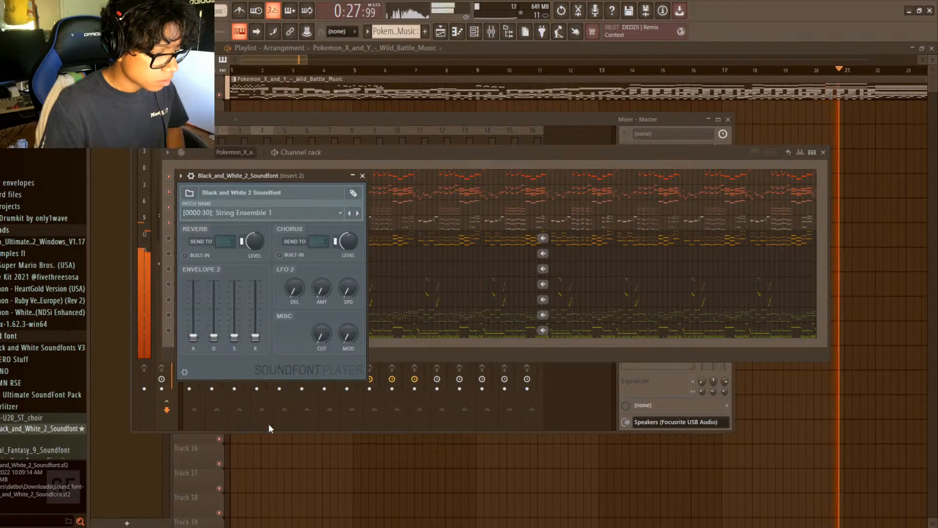
click(362, 175)
click(230, 223)
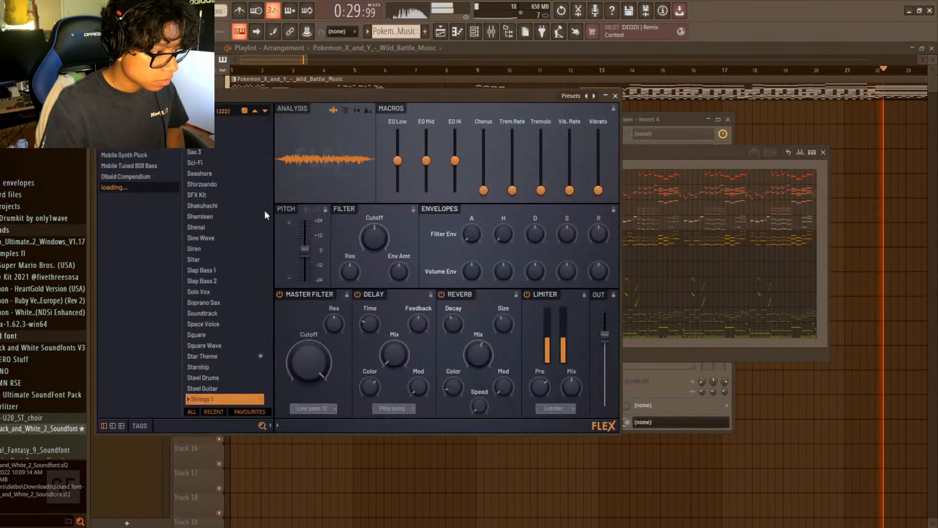
click(612, 100)
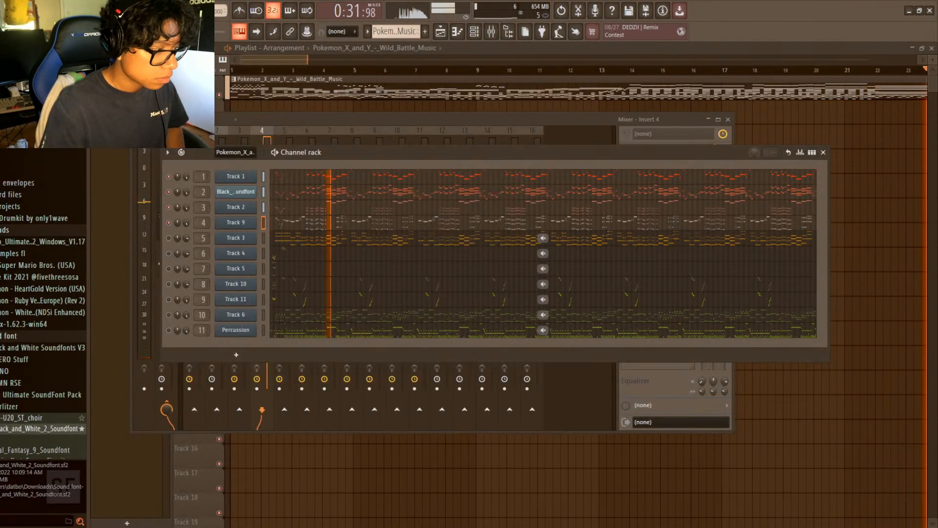
click(236, 238)
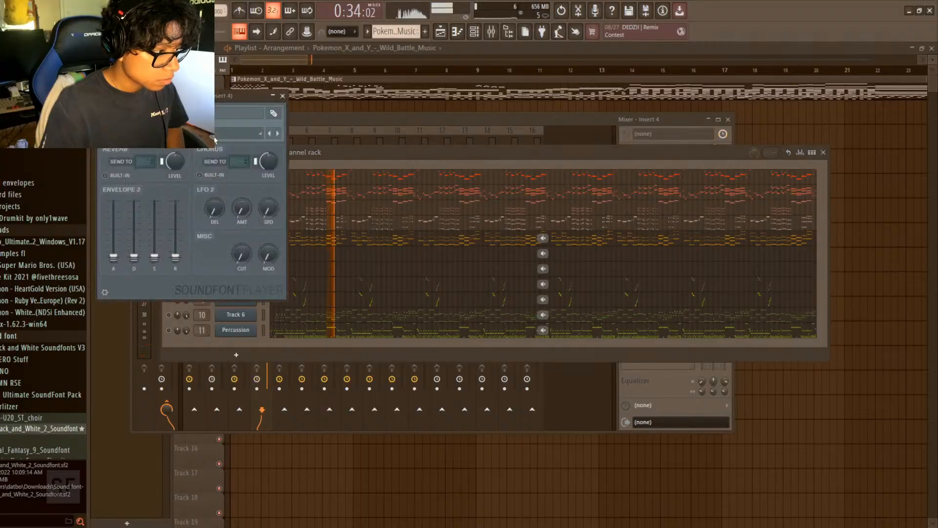
click(283, 96)
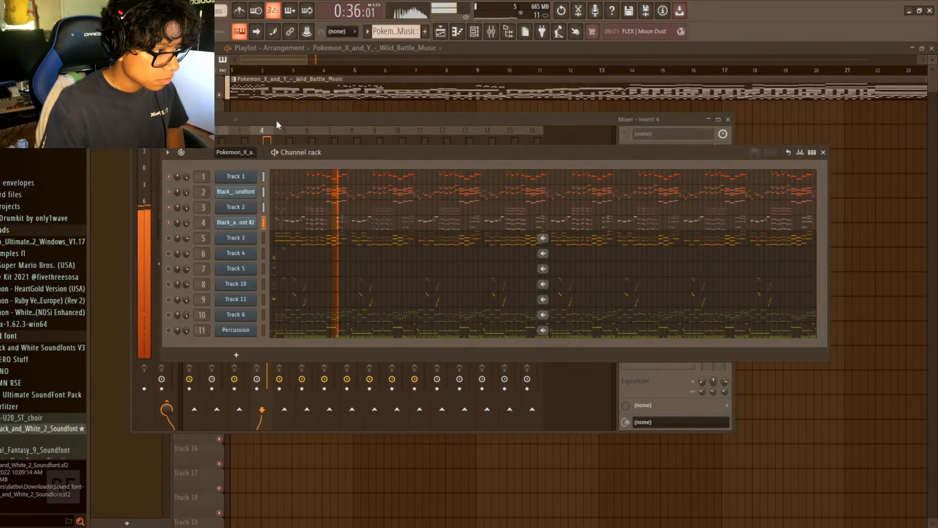
- Check Track 2's FLEX preset and replace its instrument with Black_and_White_2_Soundfont using the Overdriven Guitar patch
click(231, 208)
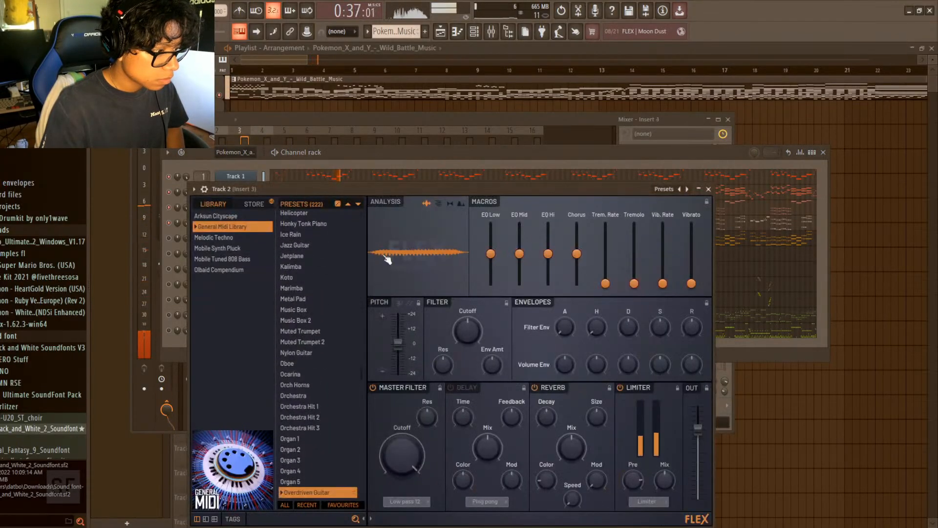
click(708, 188)
click(222, 204)
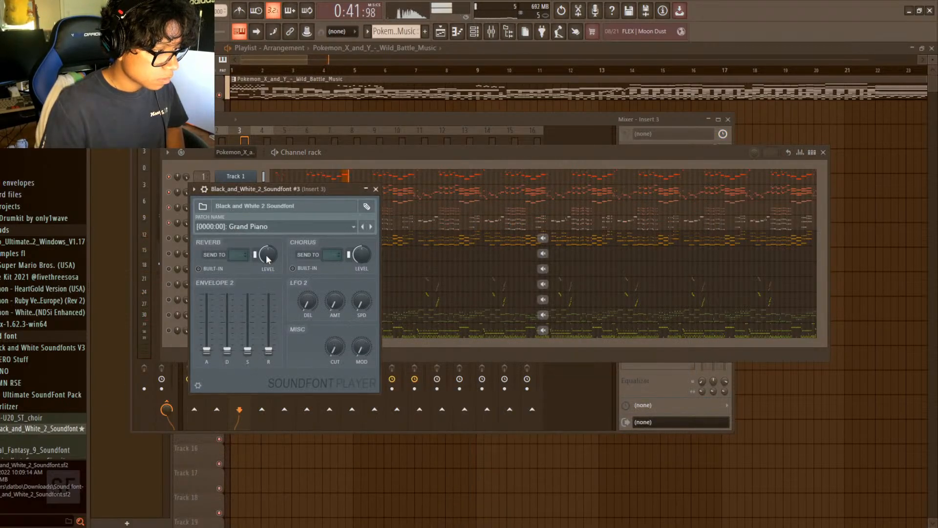
click(375, 189)
- Replace Track 1's FLEX instrument with the Black and White 2 Soundfont's Overdriven Guitar patch and enable its built-in reverb
click(236, 176)
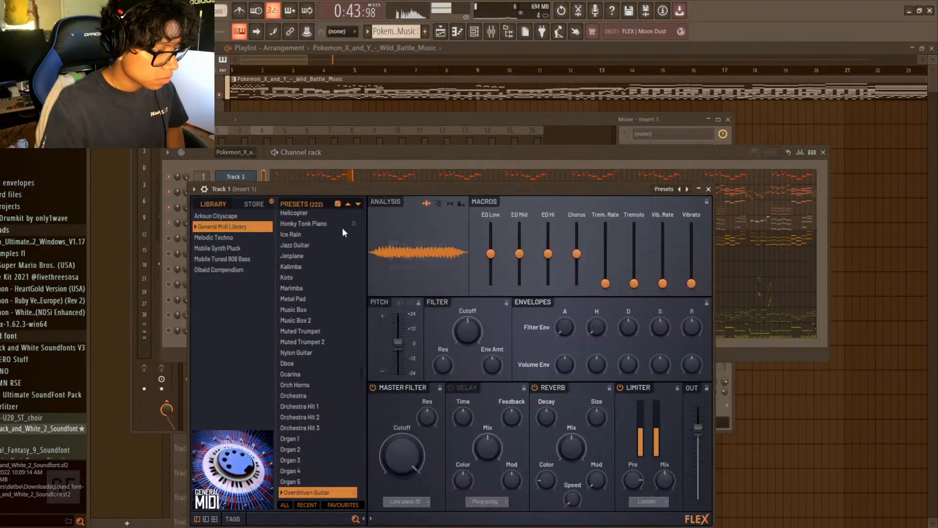
click(709, 190)
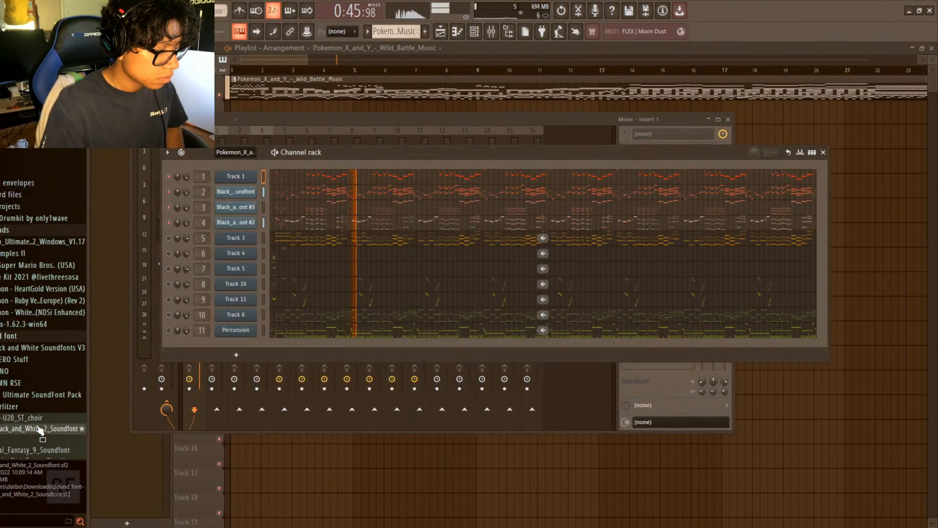
drag(243, 175, 243, 176)
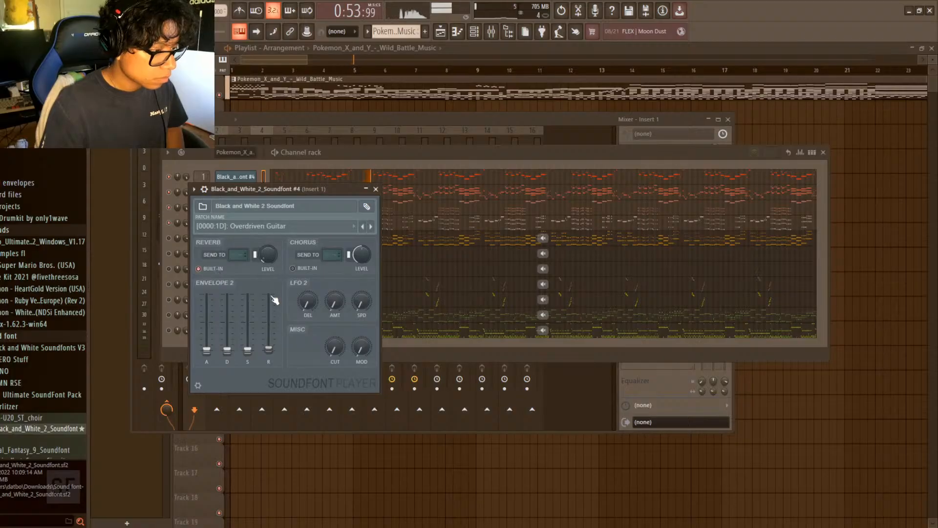
click(375, 189)
- On channel 2's String Ensemble 1 soundfont, raise the release slightly, enable built-in reverb and lower the reverb level
click(236, 191)
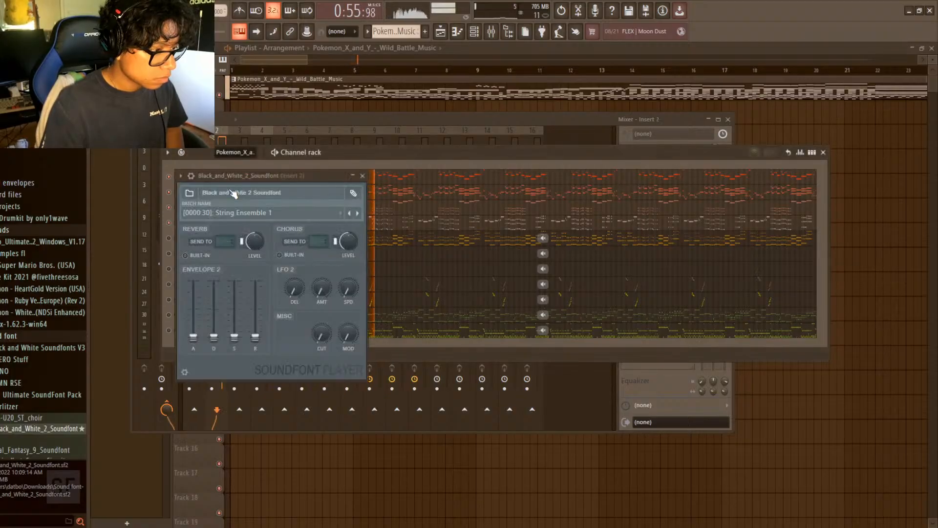
drag(256, 338, 255, 336)
click(207, 256)
drag(255, 241, 254, 274)
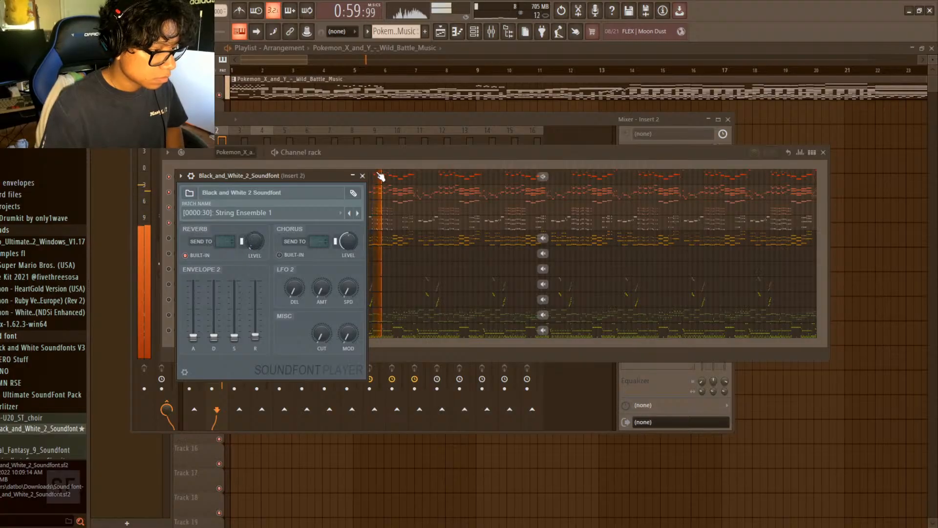
click(363, 176)
- Give channel 4's soundfont a slightly longer release and built-in reverb at a reduced level
click(239, 222)
drag(175, 256, 175, 254)
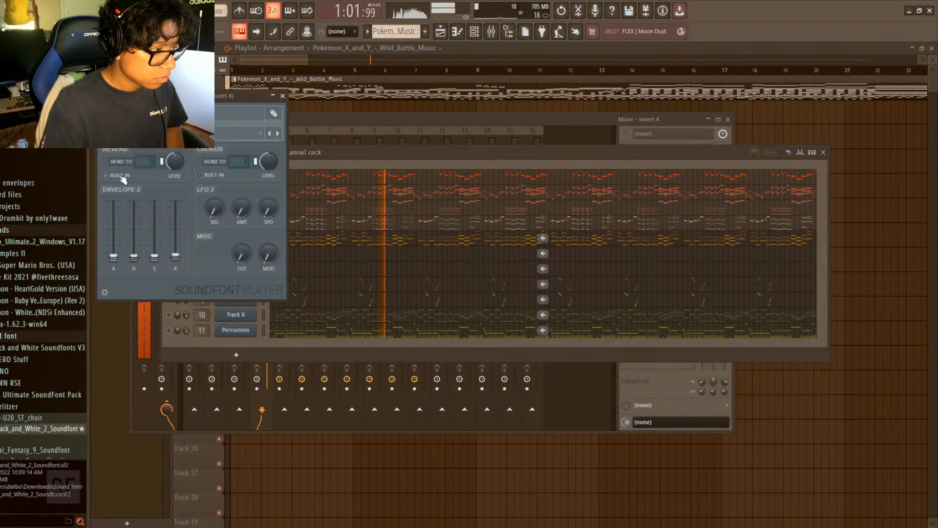
click(122, 176)
drag(174, 160, 174, 172)
click(283, 96)
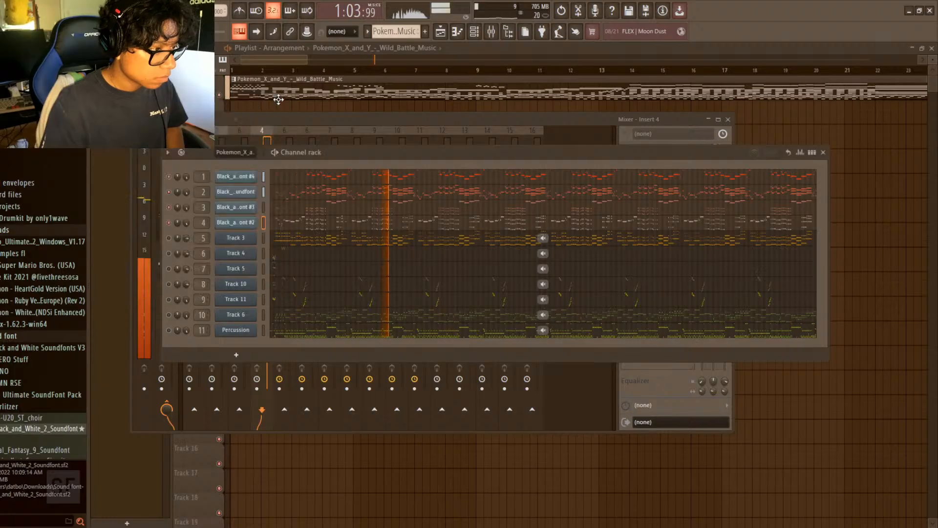
- On channel 3's Overdriven Guitar soundfont, enable built-in reverb at a reduced level and lengthen the release slightly
click(239, 223)
click(282, 95)
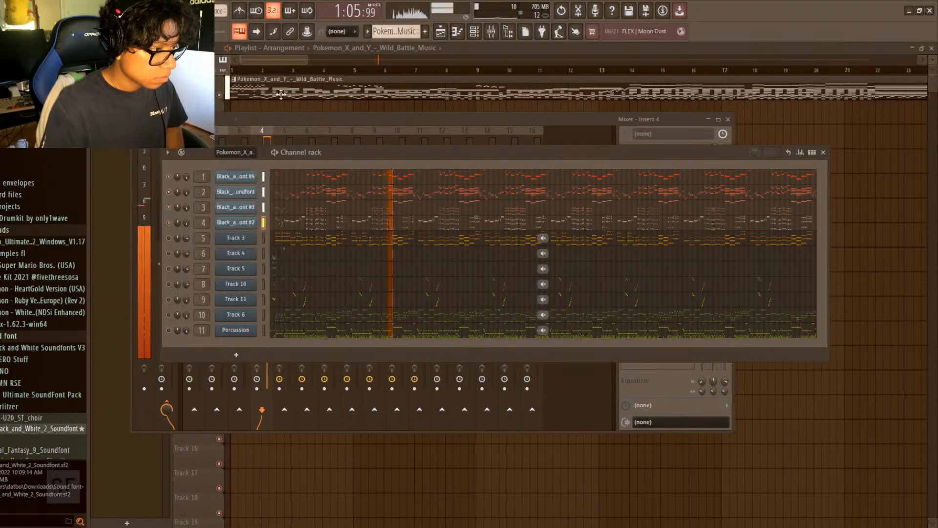
click(251, 194)
click(364, 176)
click(235, 207)
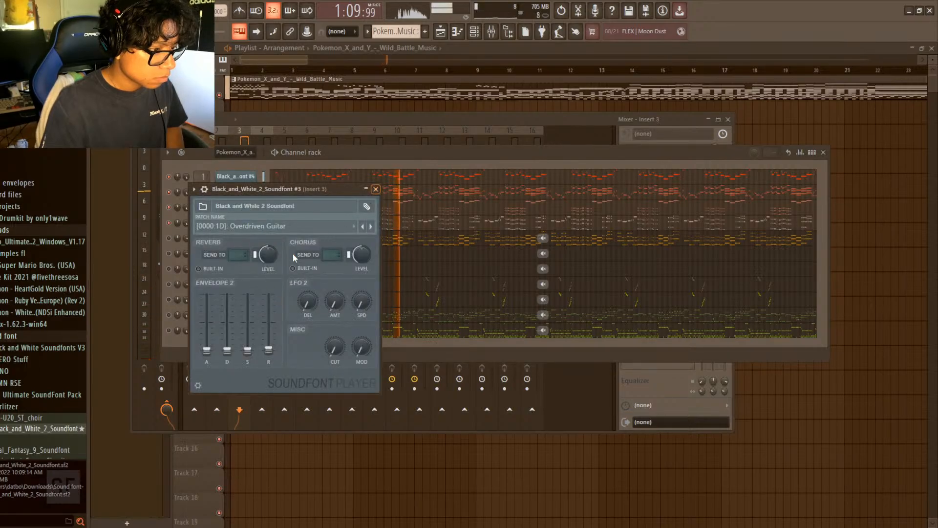
click(202, 269)
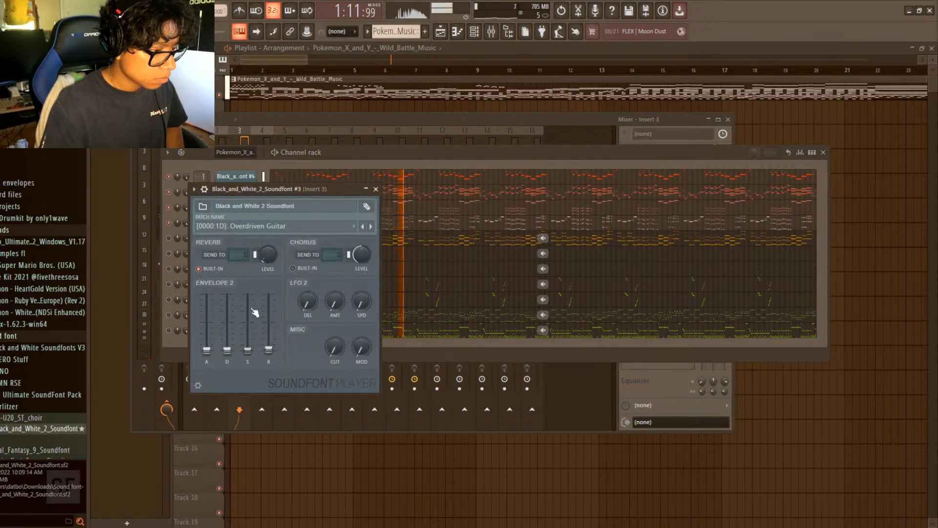
drag(268, 350, 268, 347)
click(376, 188)
- Replay the song from the beginning and check the levels of the four unmuted channels in the mixer
key(space)
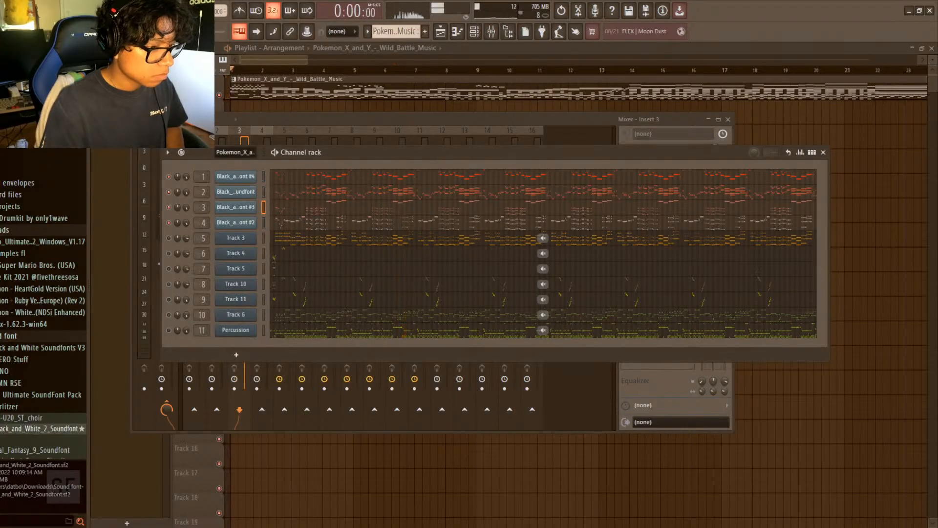
key(space)
click(463, 80)
click(490, 34)
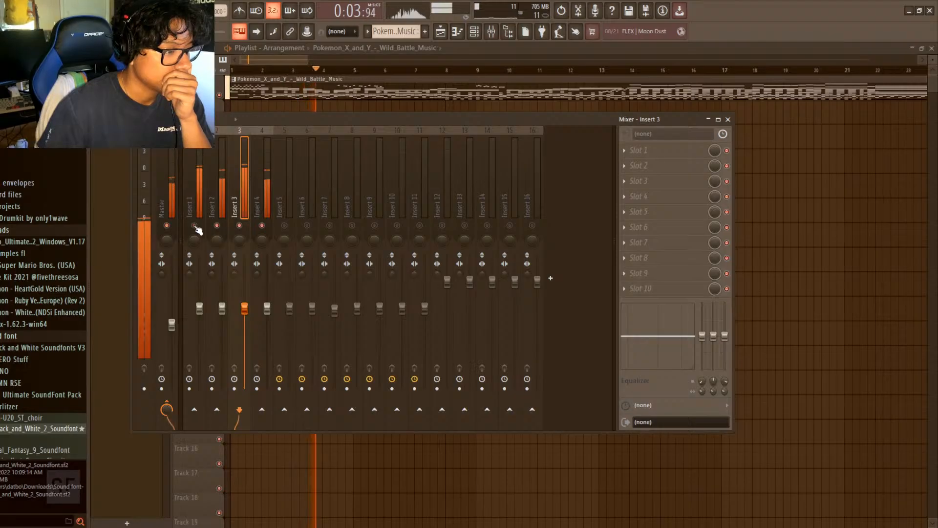
click(497, 34)
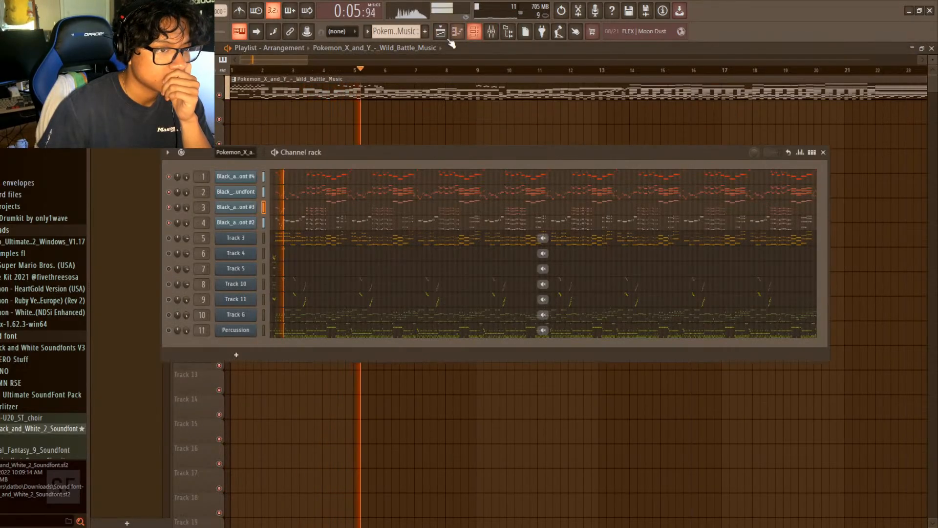
- Solo Track 3 and open its FLEX instrument to check which preset it uses
click(474, 31)
click(169, 239)
right_click(169, 239)
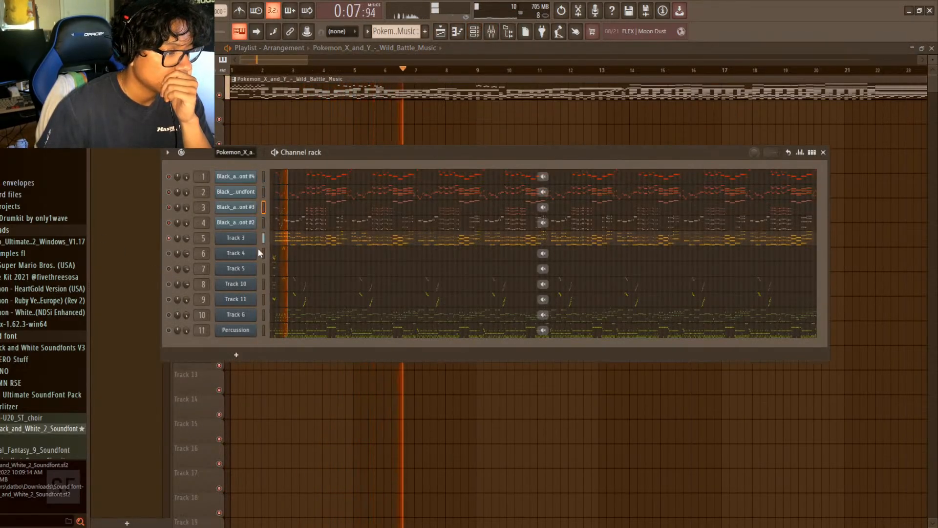
click(252, 238)
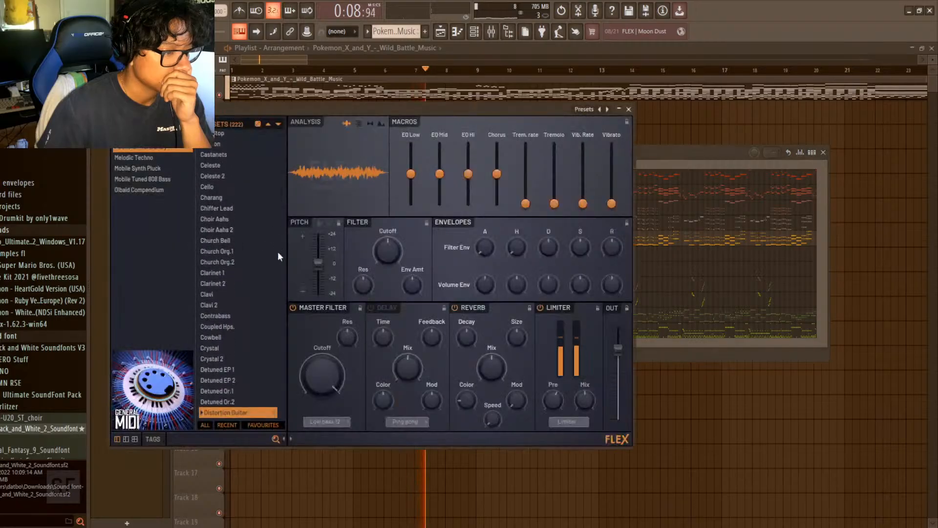
- Replace the Track 3 instrument in the channel rack with Black_and_White_2_Soundfont from the browser
click(629, 110)
click(491, 33)
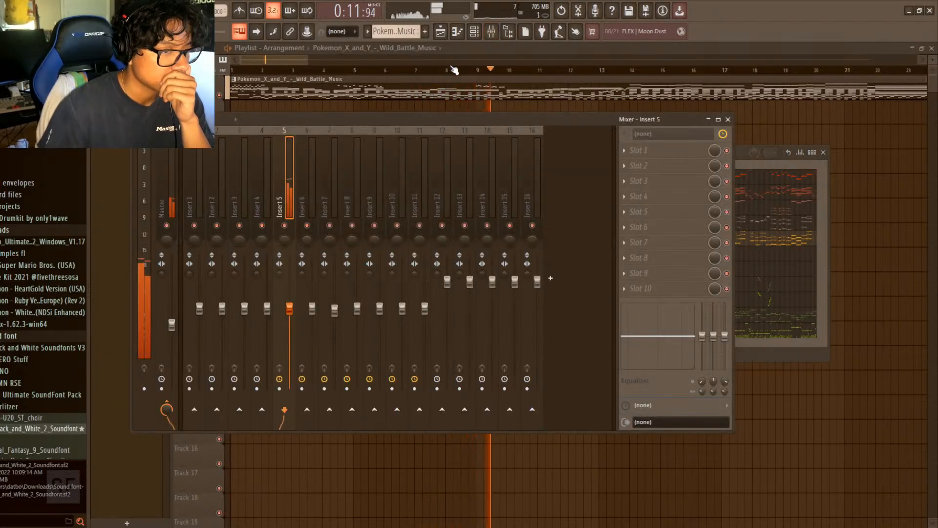
key(F6)
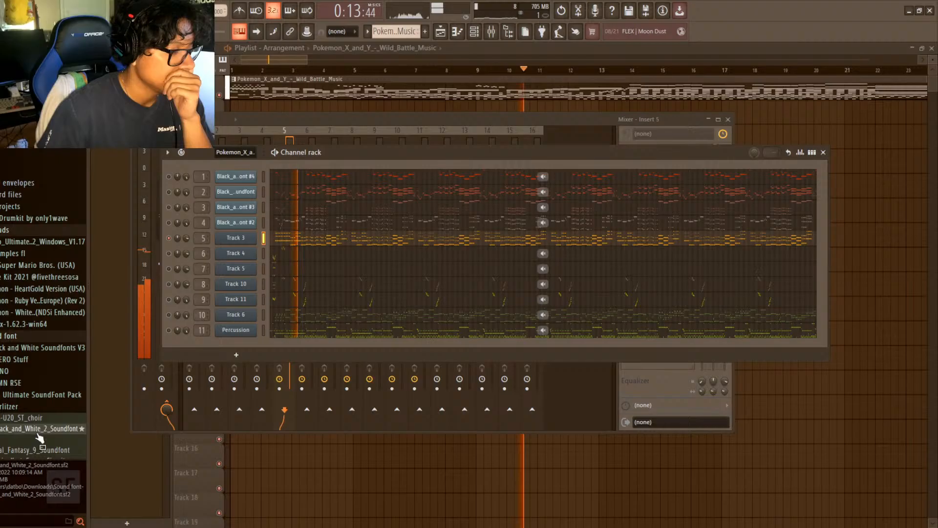
click(230, 237)
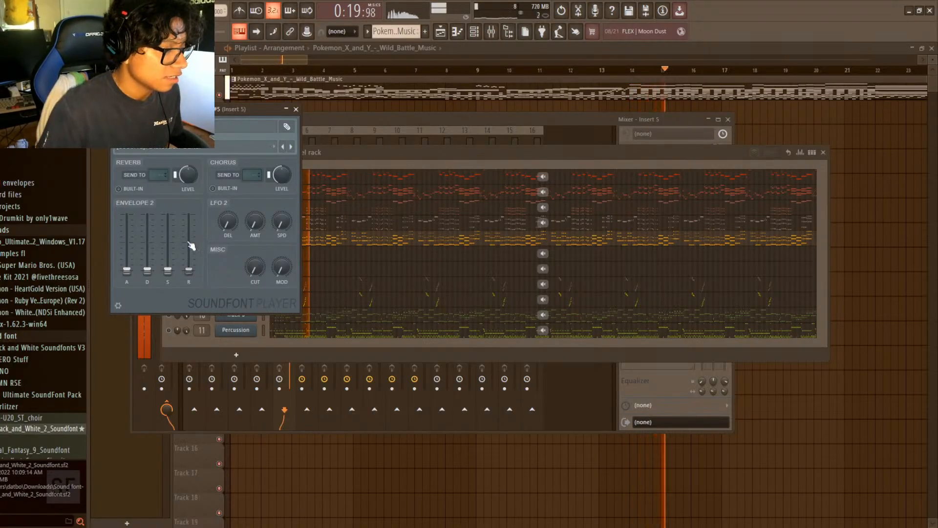
- Check the fifth channel's notes in the piano roll, turn on its soundfont's built-in reverb and close both windows
click(313, 239)
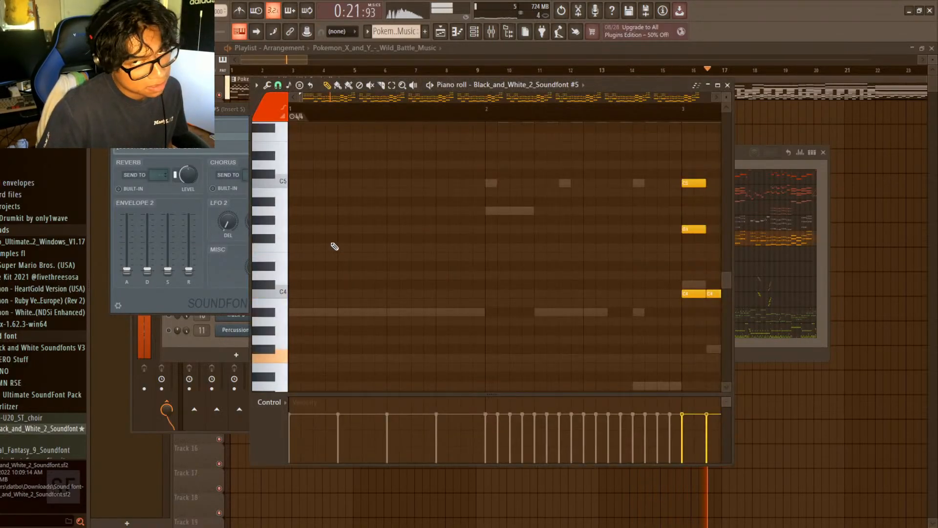
click(215, 112)
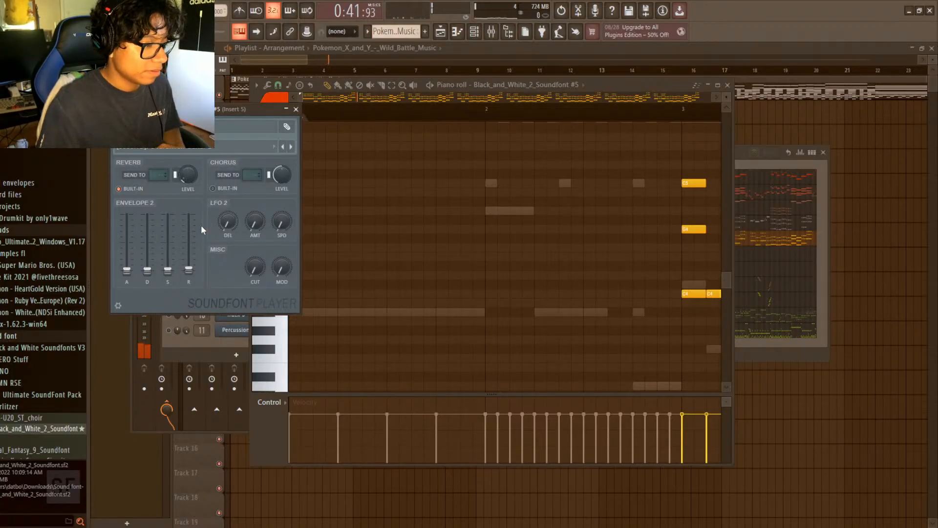
click(296, 109)
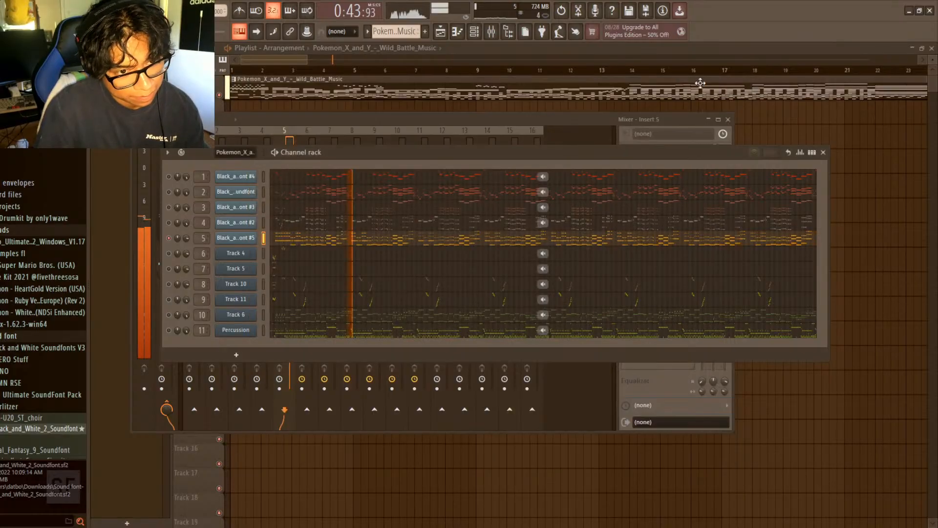
click(727, 84)
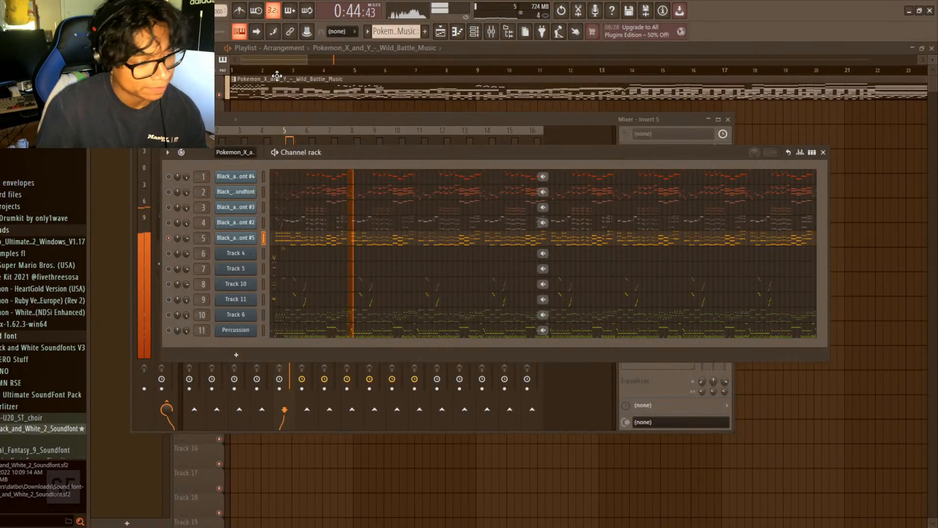
- Solo the Track 4 channel, restart playback and open its FLEX instrument to check the original sound
click(172, 254)
click(169, 239)
key(space)
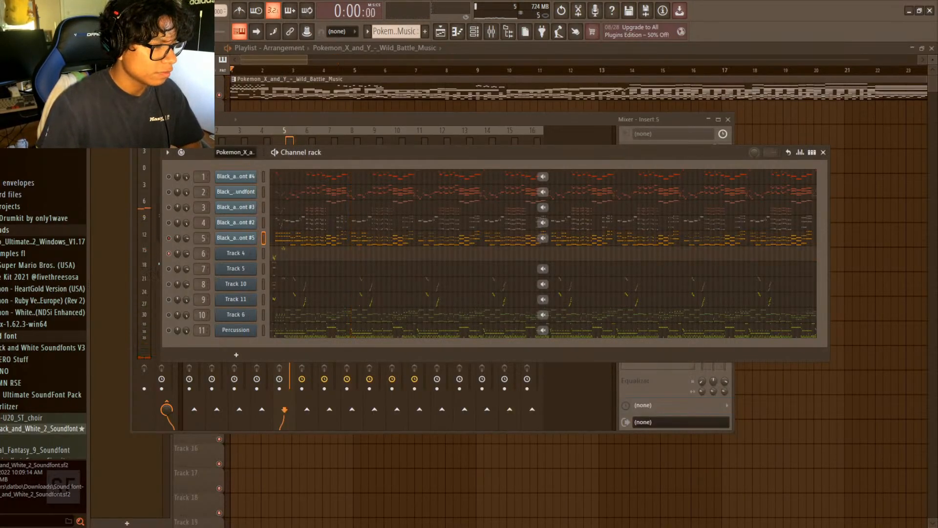
key(space)
click(236, 250)
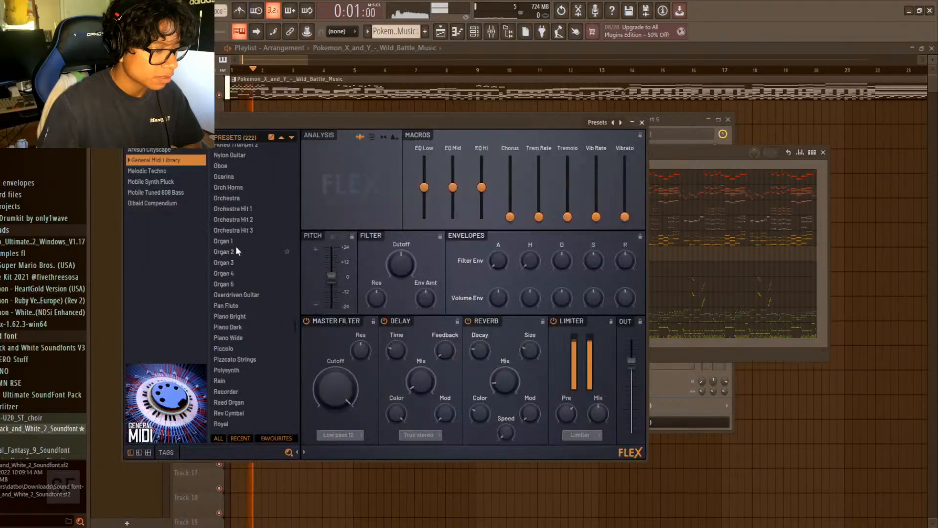
- Replace the Track 4 instrument with Black_and_White_2_Soundfont and close the player
click(643, 122)
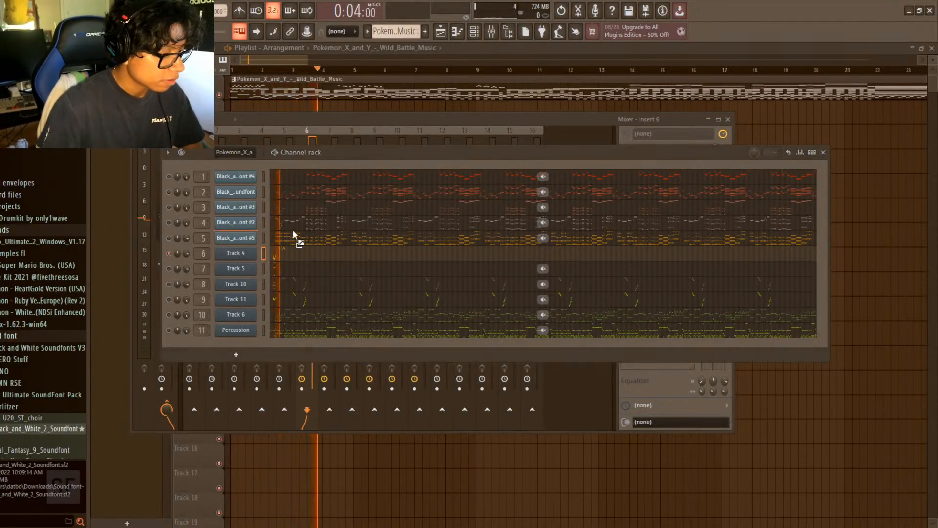
click(236, 253)
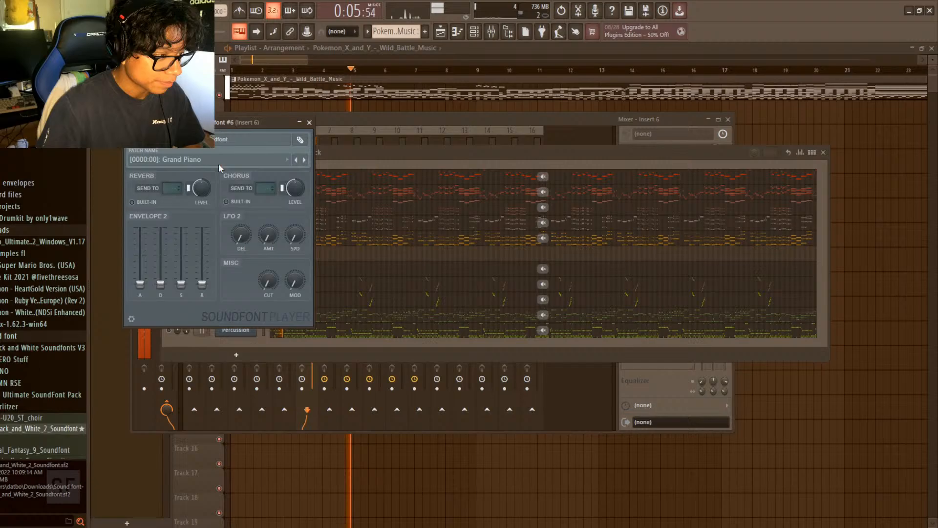
click(309, 122)
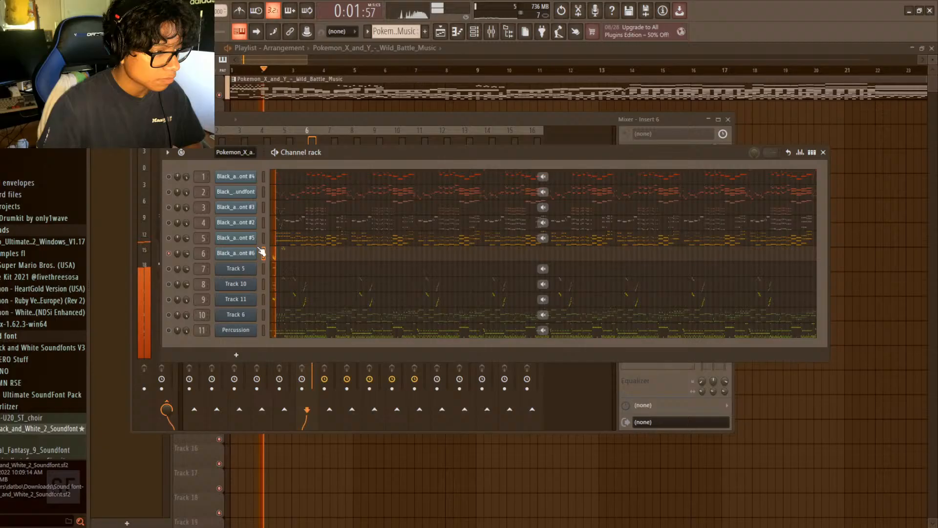
- Replace the Track 5 instrument with Black_and_White_2_Soundfont and set its patch to Synth Lead 1
click(236, 268)
click(655, 136)
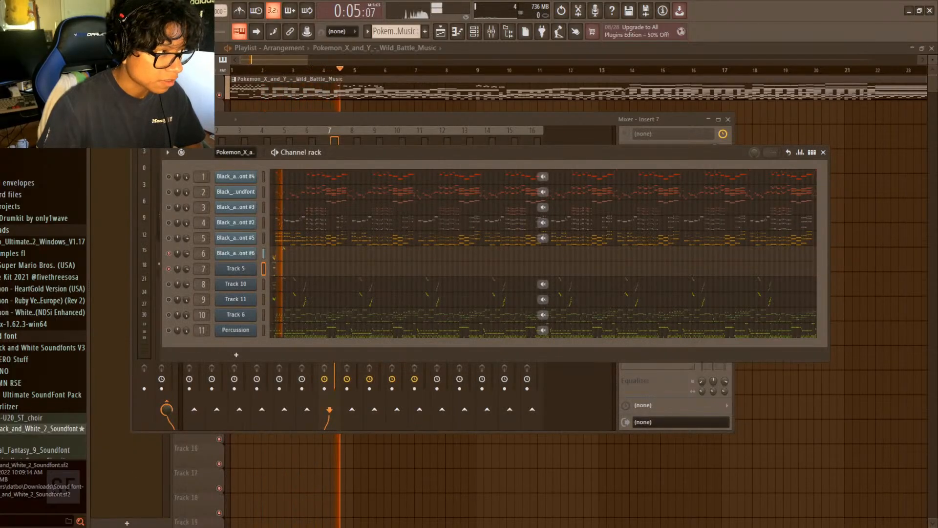
click(235, 269)
click(214, 175)
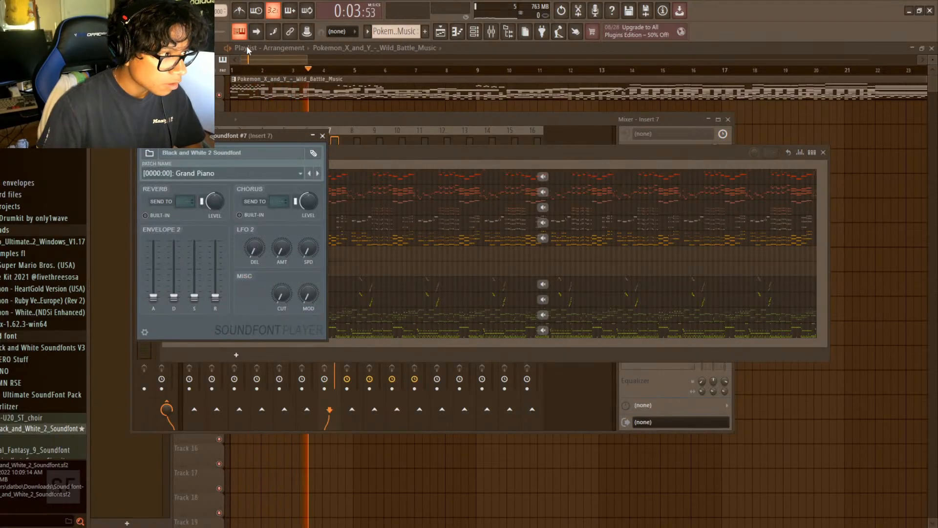
click(269, 119)
click(133, 10)
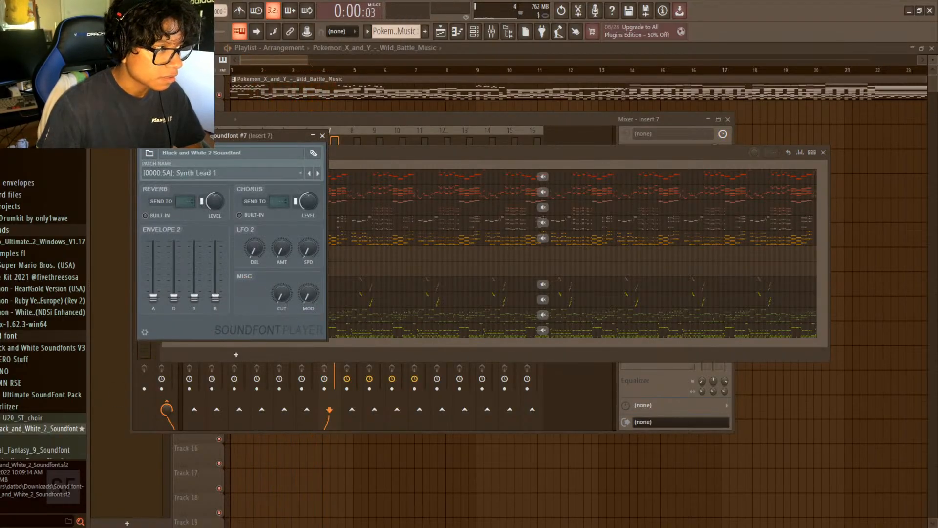
click(323, 135)
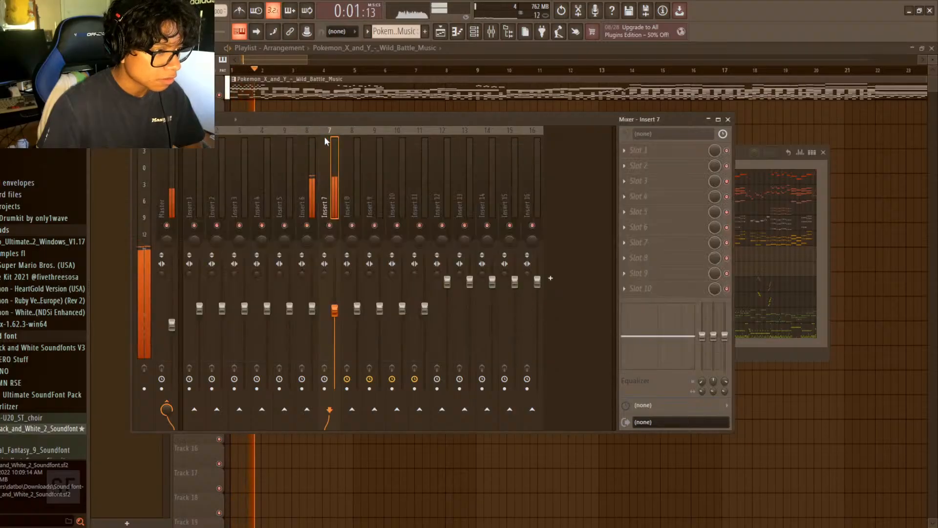
click(472, 35)
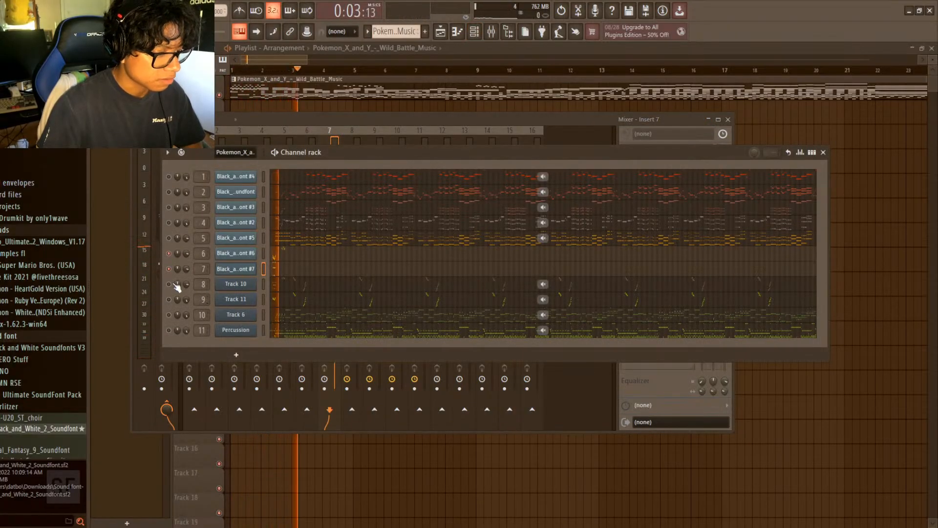
- Play Track 10 and examine its FLEX preset alongside the patch used on the seventh channel
key(space)
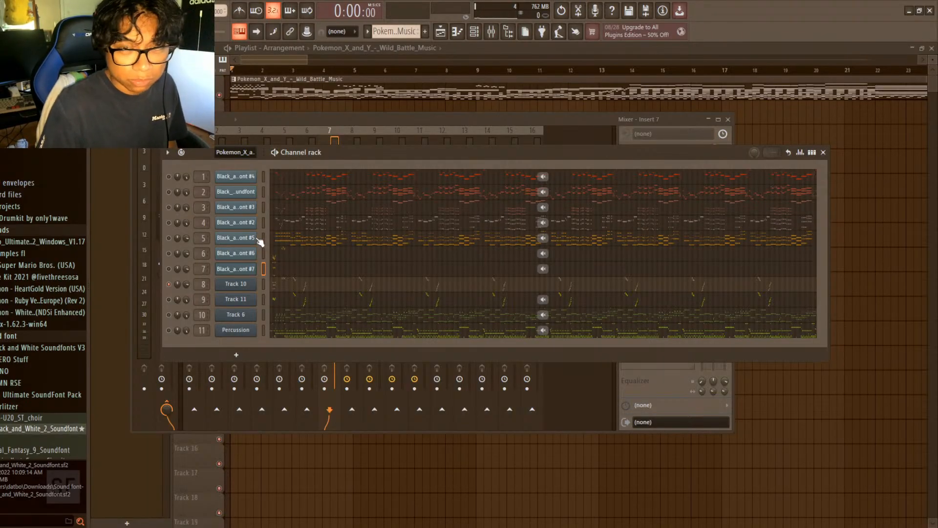
click(239, 284)
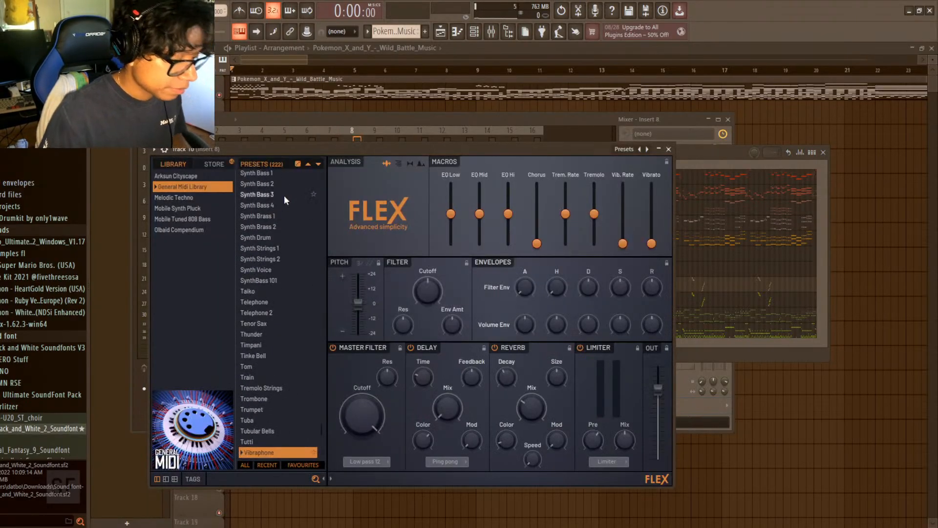
key(space)
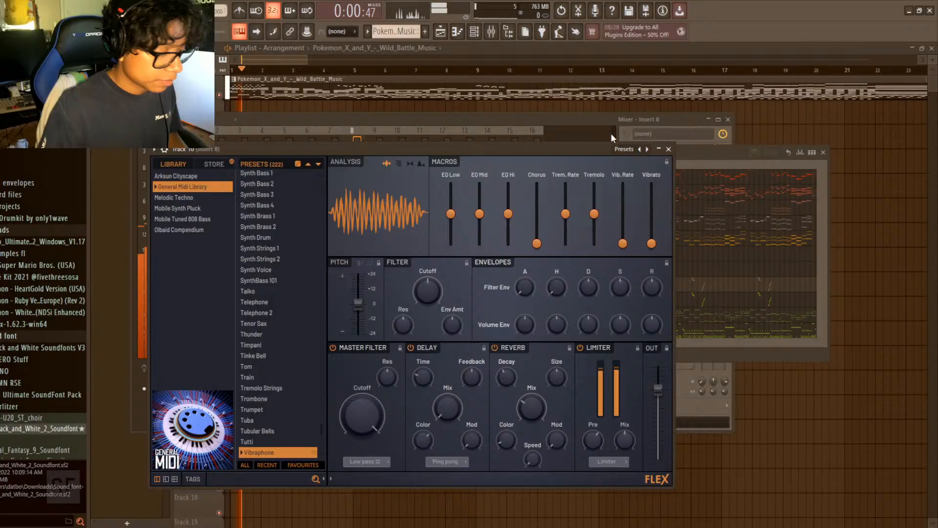
click(668, 149)
click(240, 269)
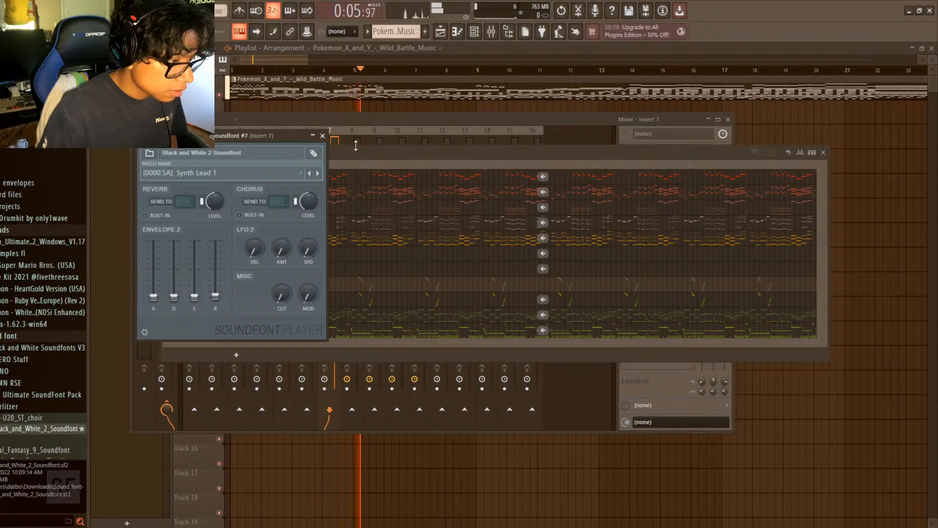
click(323, 136)
click(221, 285)
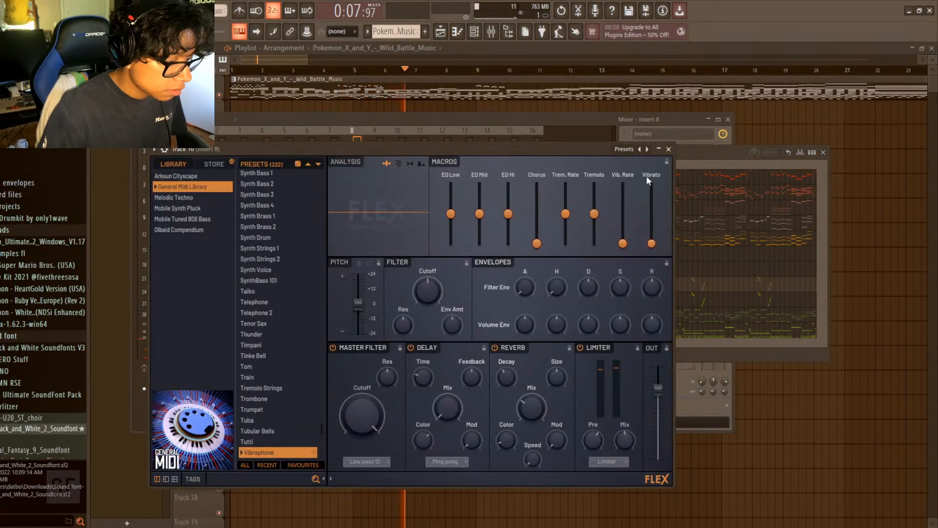
click(668, 149)
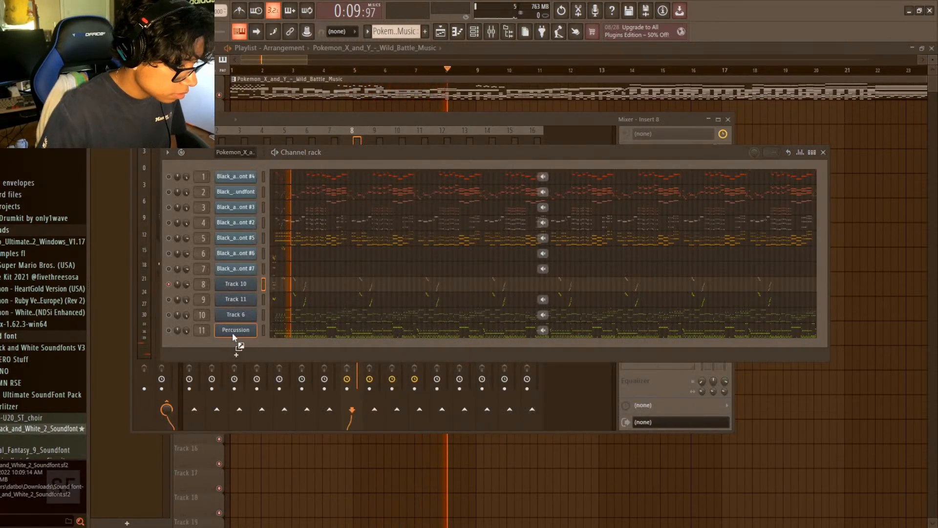
- Replace the Track 10 instrument with Black_and_White_2_Soundfont and try its patches from Marimba up to Drawbar organ
click(239, 283)
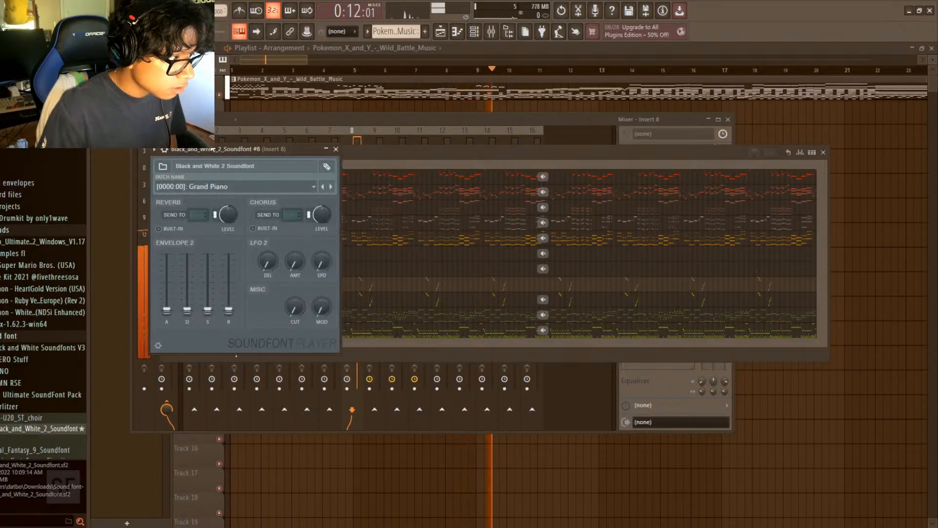
click(323, 187)
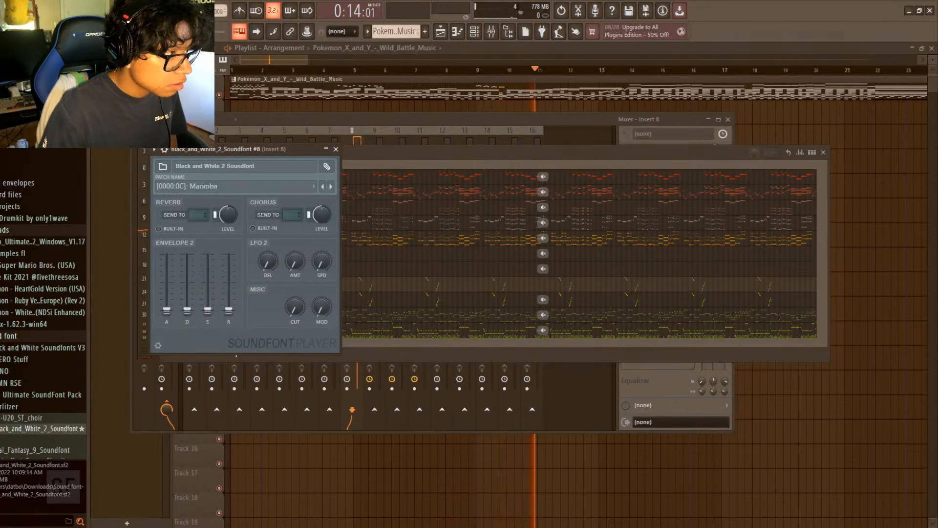
click(331, 187)
click(331, 186)
click(331, 187)
click(331, 186)
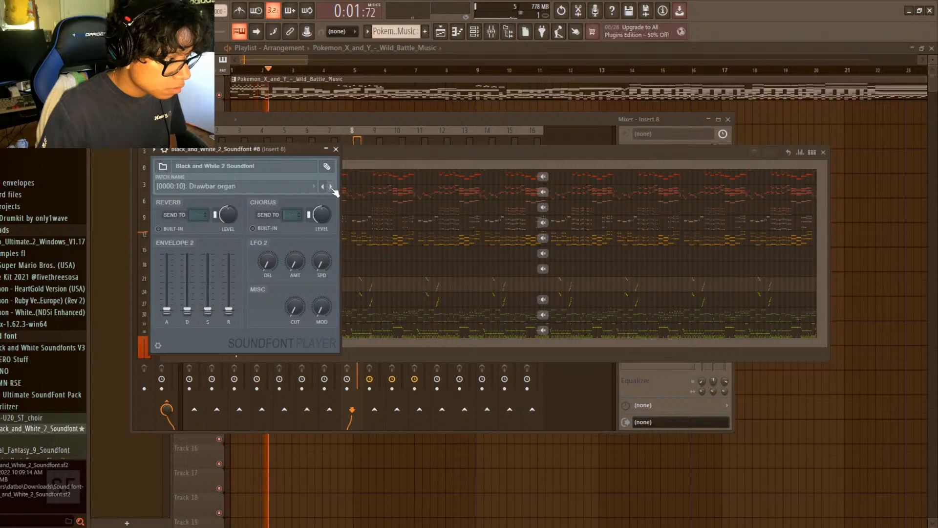
- Step the eighth channel's soundfont patch back to Vibraphone
click(323, 186)
click(323, 187)
click(323, 187)
click(323, 187)
click(323, 187)
click(323, 187)
click(331, 187)
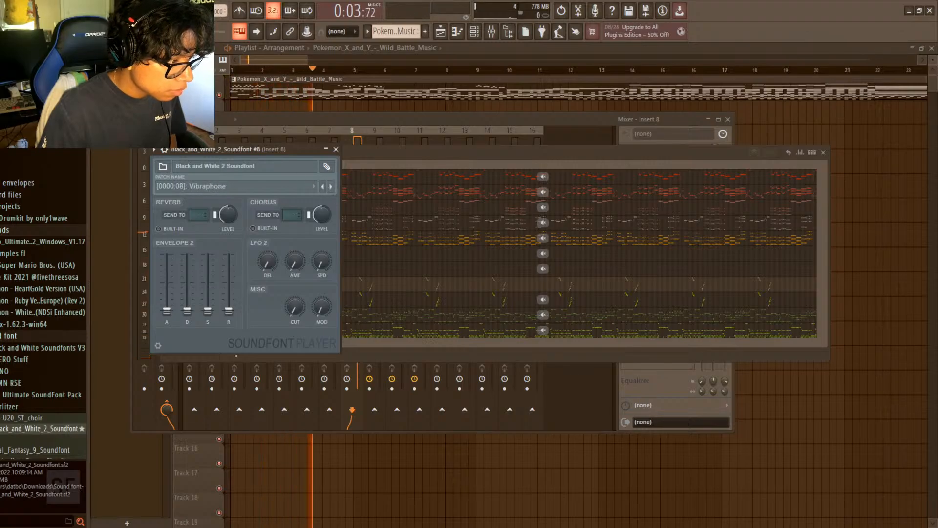
- Audition Vibraphone against Music Box on the eighth channel, keep Vibraphone and close the player
key(space)
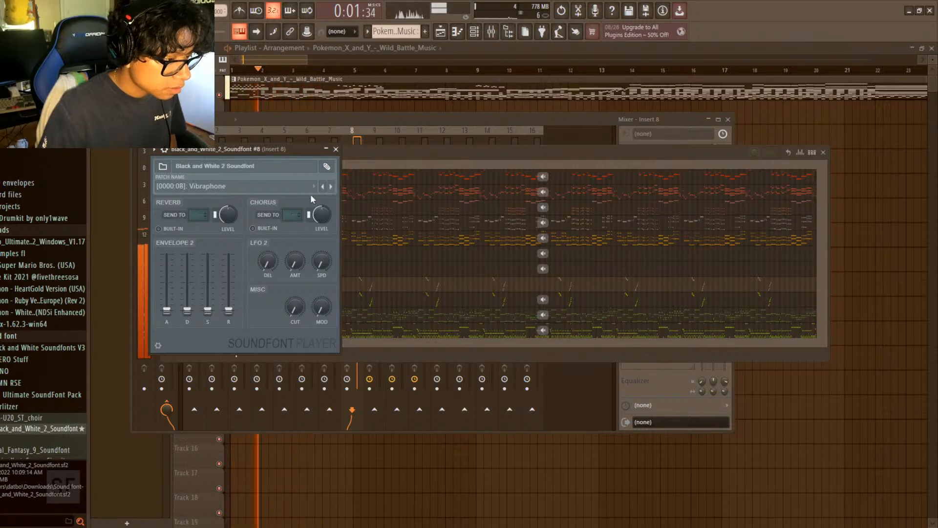
click(323, 186)
key(space)
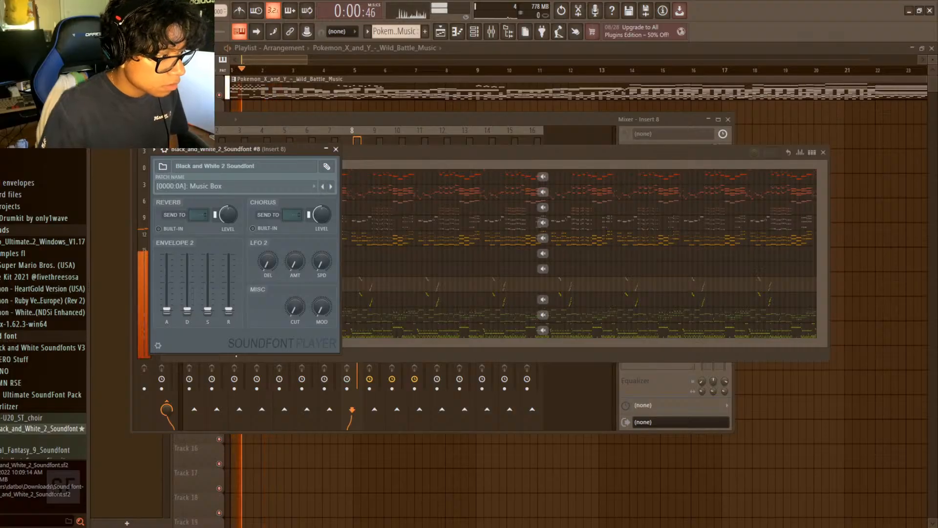
click(331, 187)
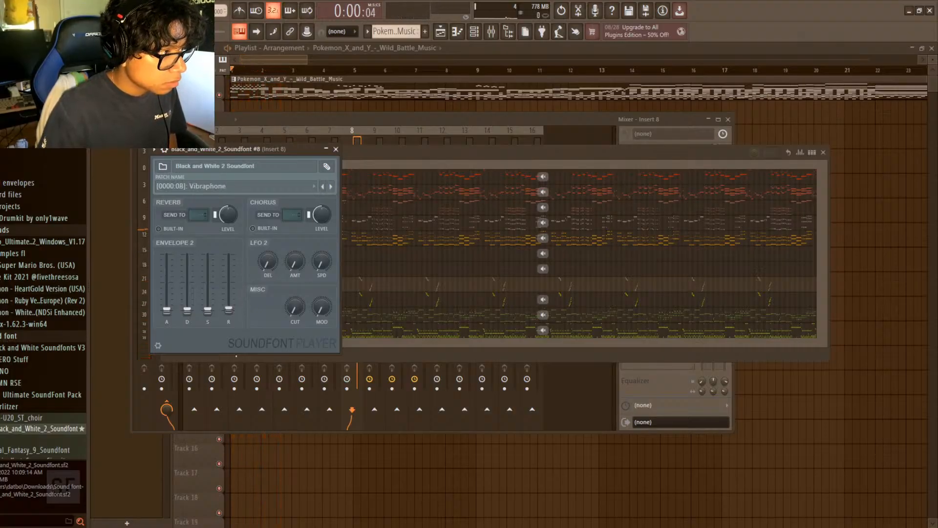
click(336, 149)
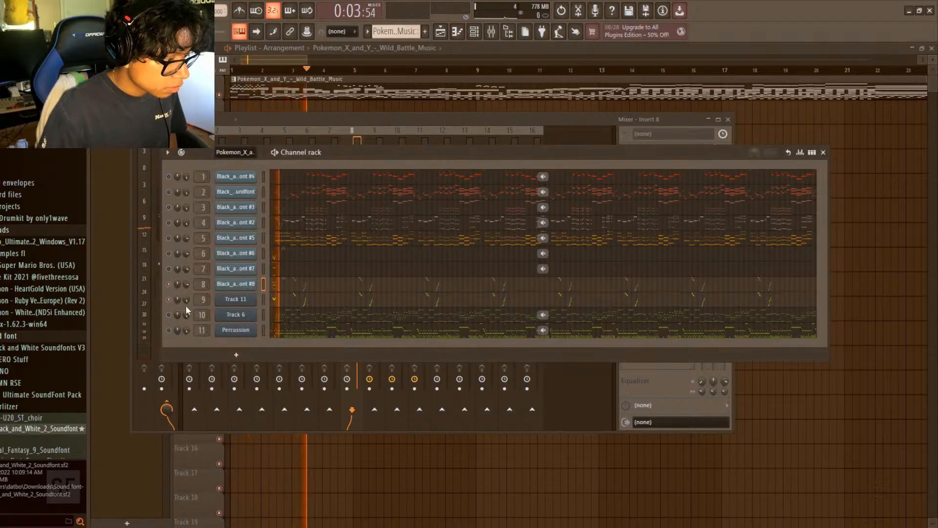
- Open the Track 11 instrument to check which FLEX preset it uses, and close it
click(248, 302)
click(247, 301)
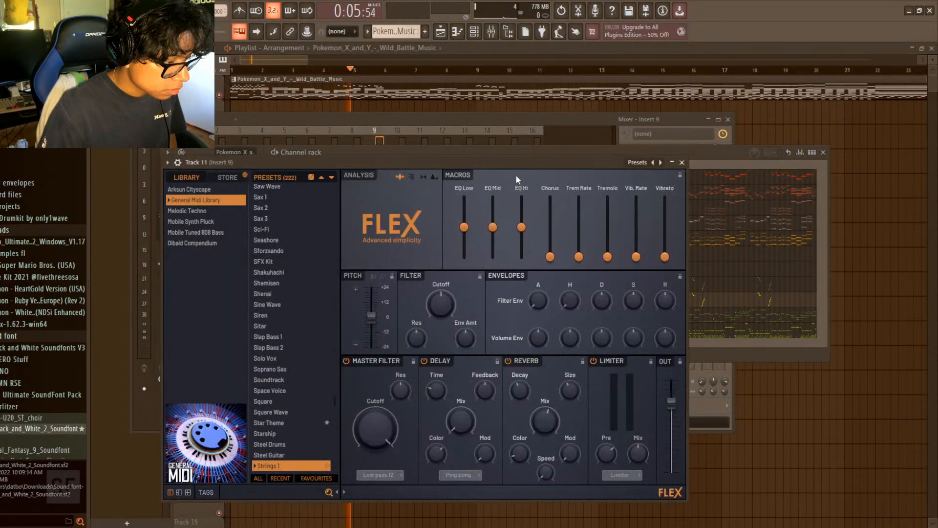
click(681, 162)
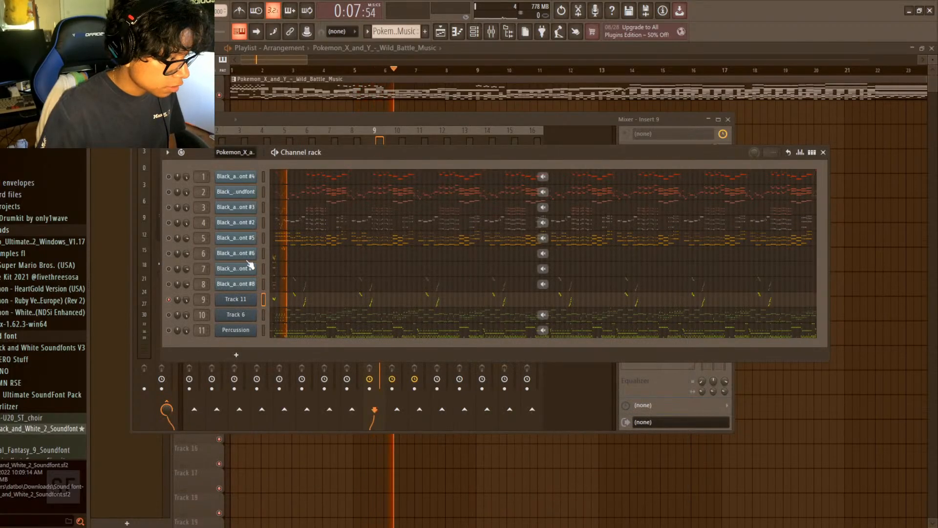
- Replace the Track 11 instrument with Black_and_White_2_Soundfont and set its patch to String Ensemble 2
key(space)
key(space)
drag(25, 429, 236, 299)
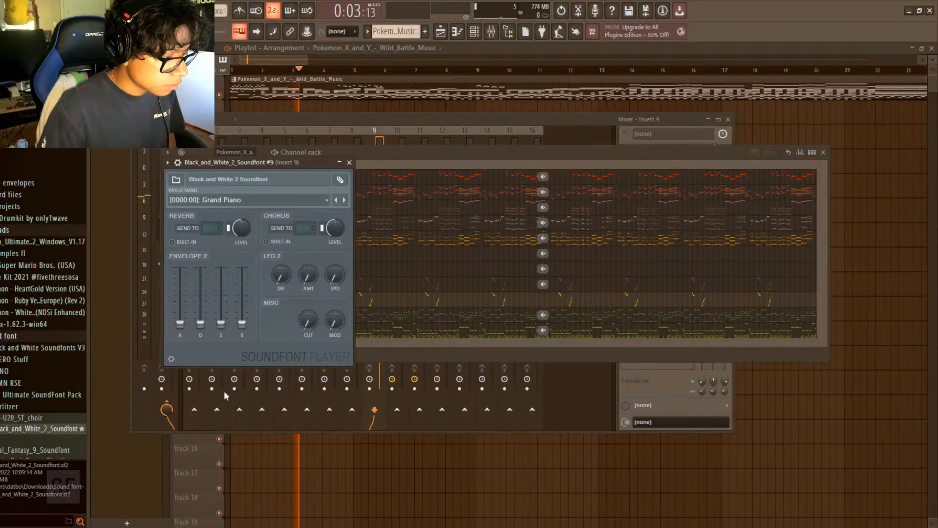
click(243, 417)
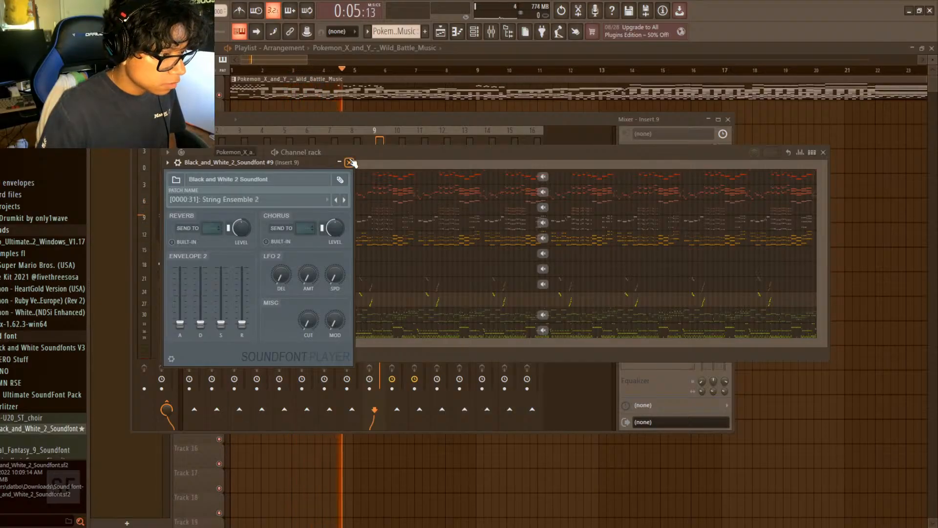
- Enable the built-in reverb on the ninth channel's soundfont, lower its reverb level, then close the player and stop playback
click(187, 244)
drag(241, 227, 241, 254)
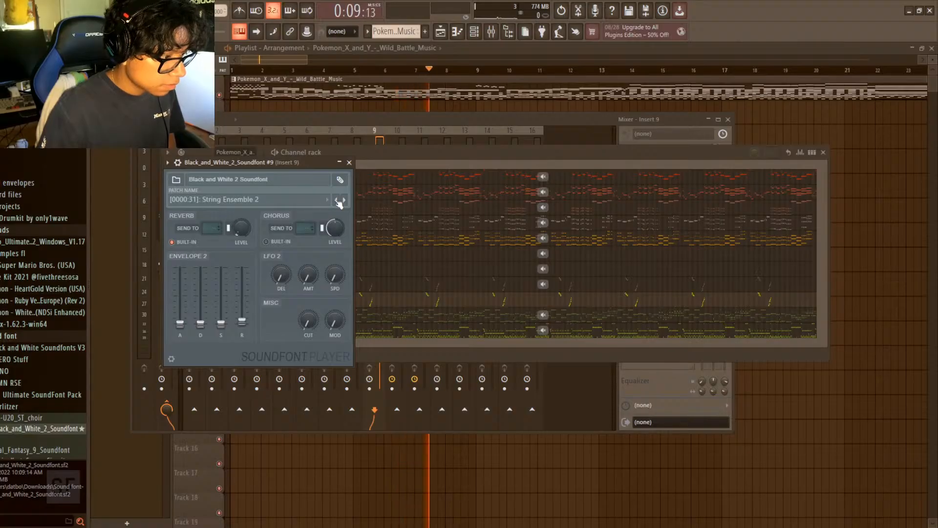
click(349, 163)
key(space)
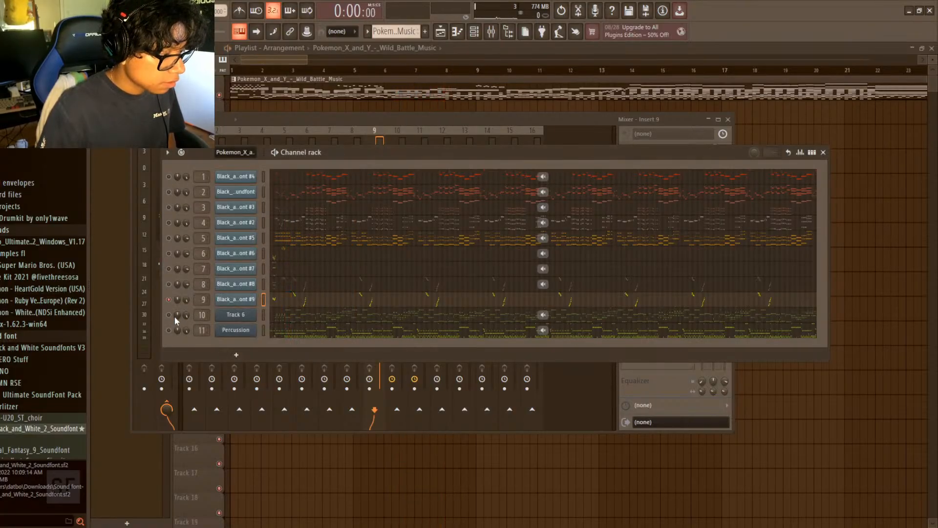
- Solo the Track 6 channel, check which FLEX preset its instrument uses, and close the instrument
click(171, 315)
click(252, 317)
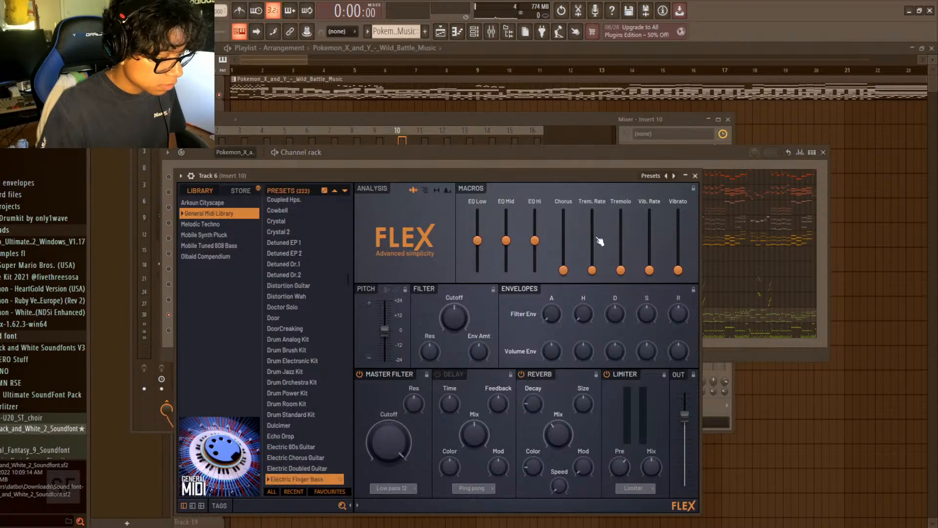
click(695, 176)
- Play Track 6 while viewing its notes in the piano roll, then close the piano roll
click(311, 317)
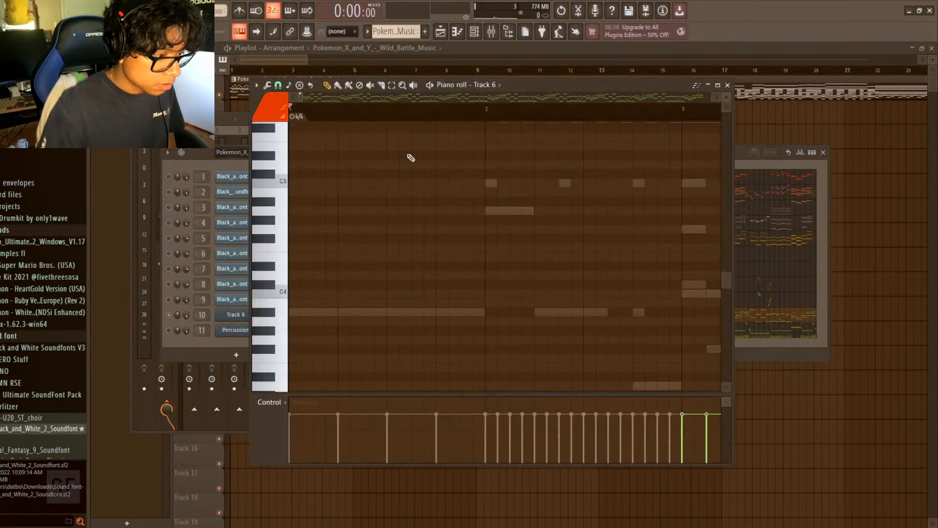
key(space)
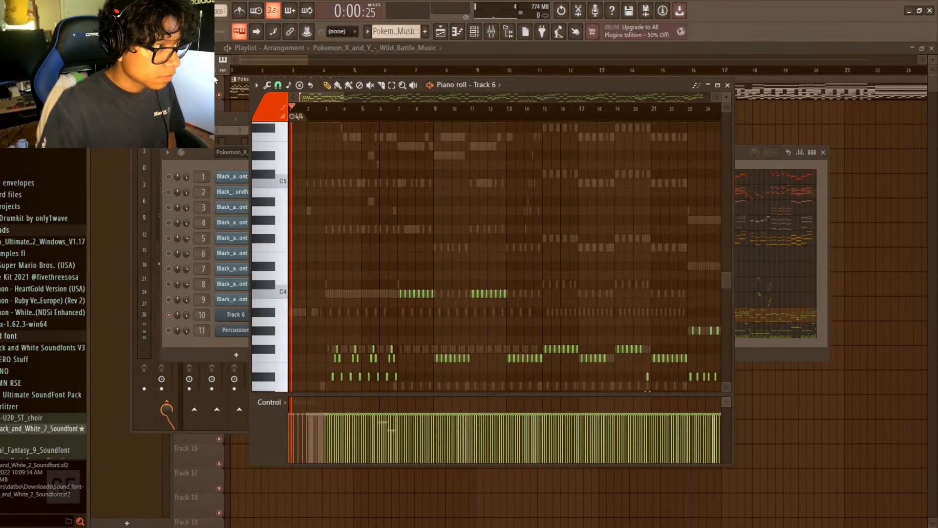
scroll(352, 195, down, 5)
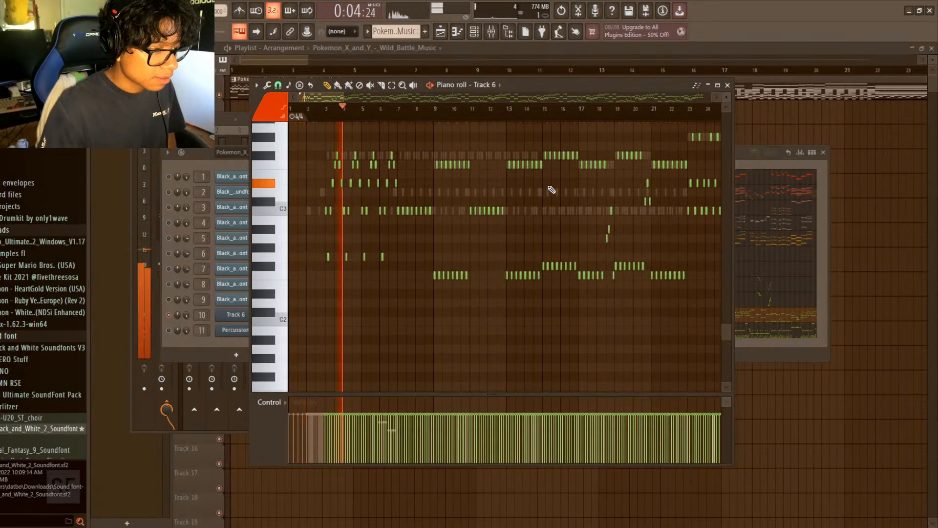
click(726, 85)
- Replace the Track 6 instrument with Black_and_White_2_Soundfont, set its patch to Electric Bass-Finger, and close the player
click(472, 34)
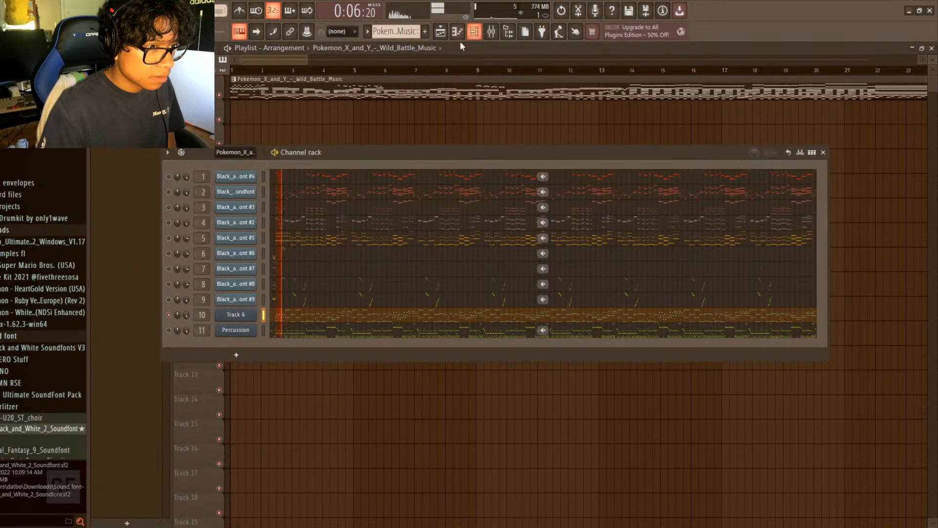
drag(32, 429, 240, 316)
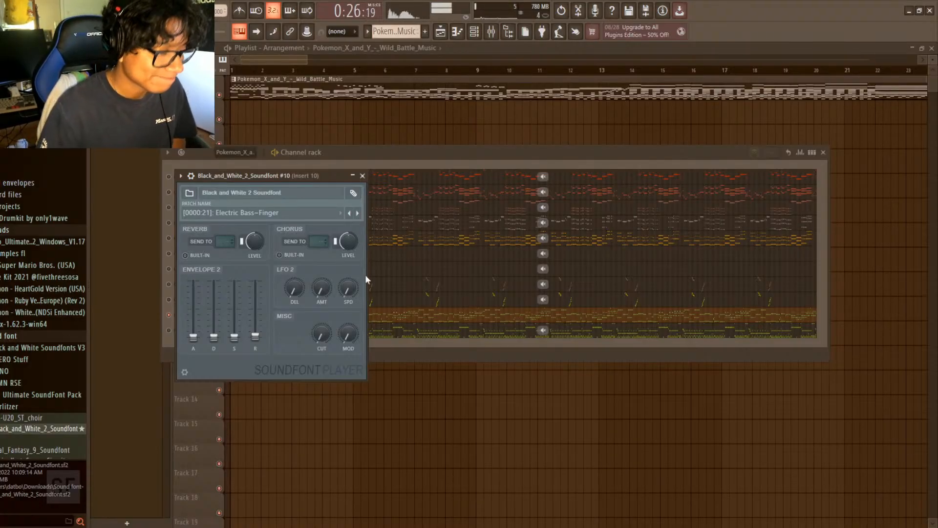
click(363, 176)
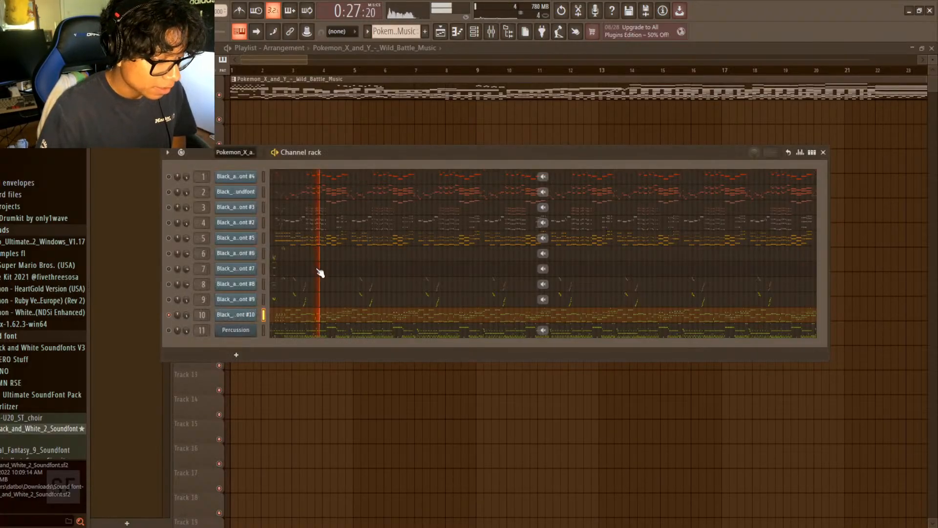
- Open the Percussion instrument to check which FLEX preset it uses, and close it
click(235, 330)
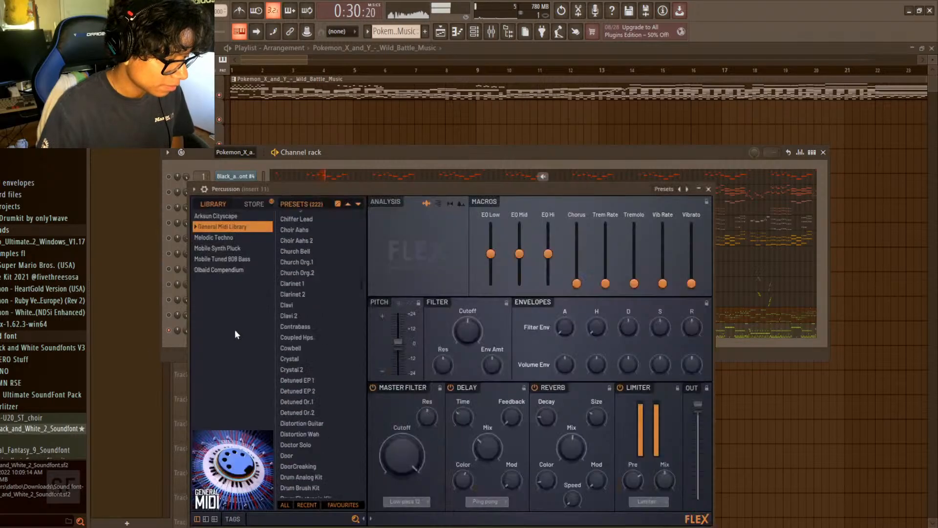
click(699, 190)
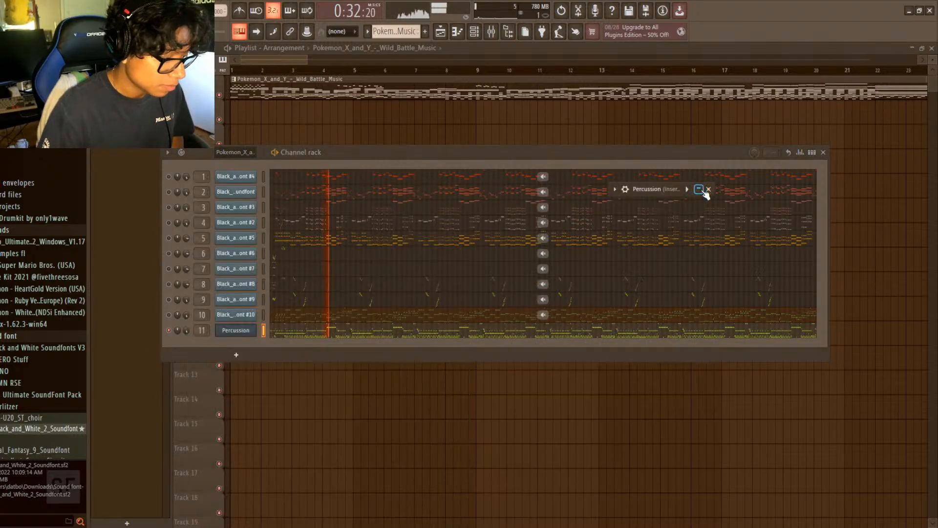
click(700, 189)
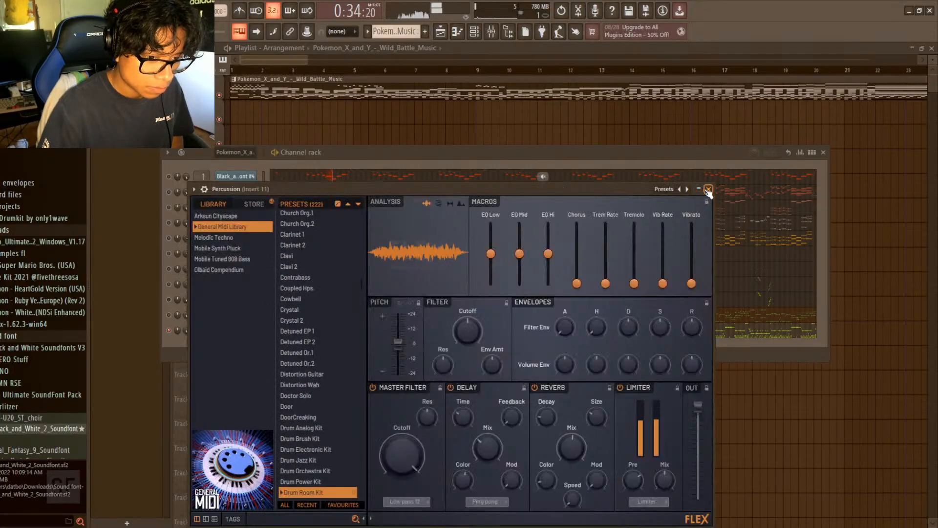
click(709, 189)
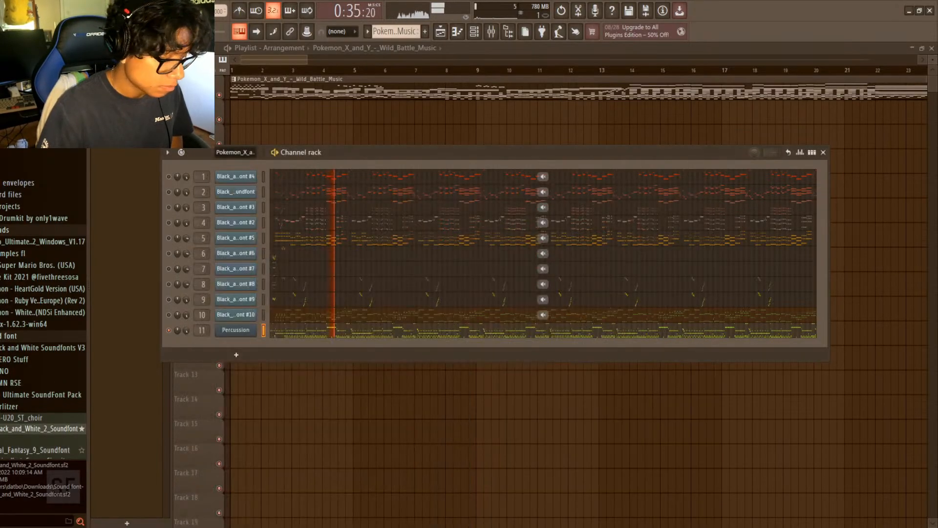
drag(247, 332, 247, 333)
click(250, 331)
click(710, 189)
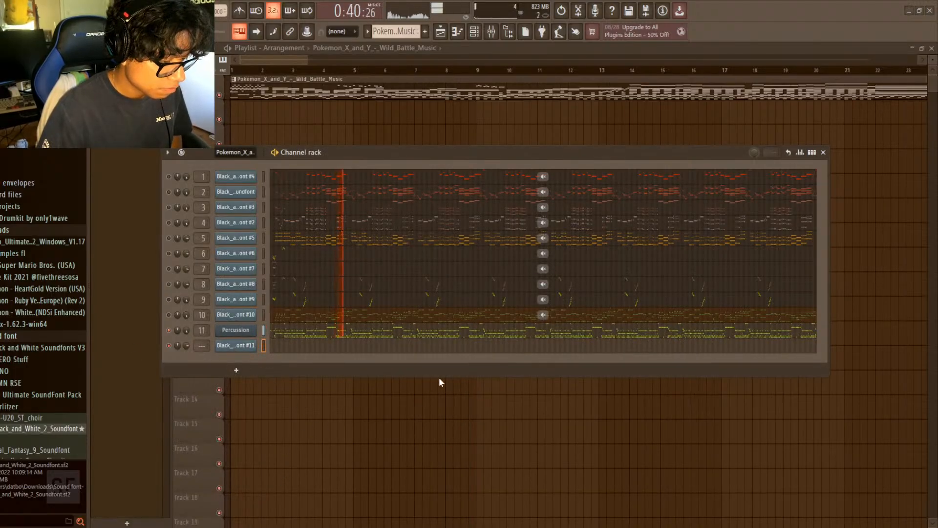
key(ctrl+z)
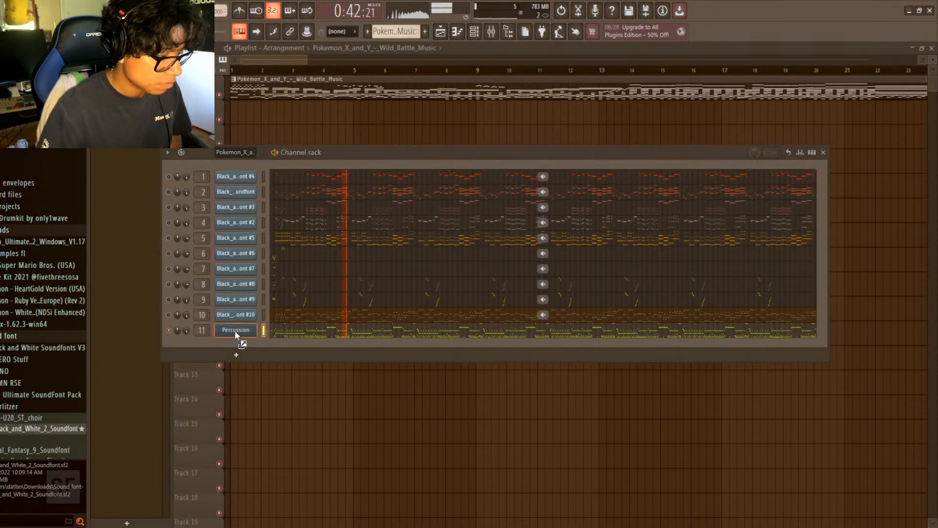
- Replace the Percussion instrument with Black_and_White_2_Soundfont, set its patch to Drumset 1 with built-in reverb enabled, and close the player
drag(235, 331, 235, 332)
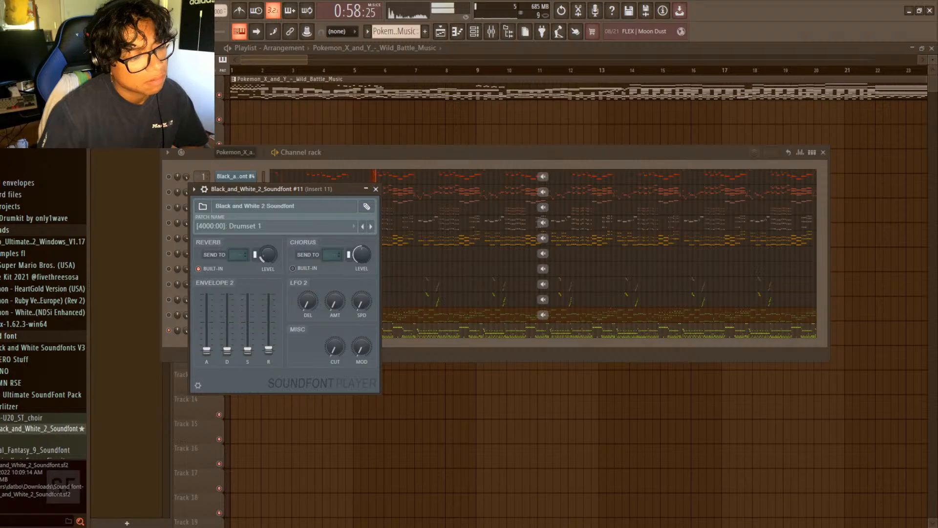
click(376, 189)
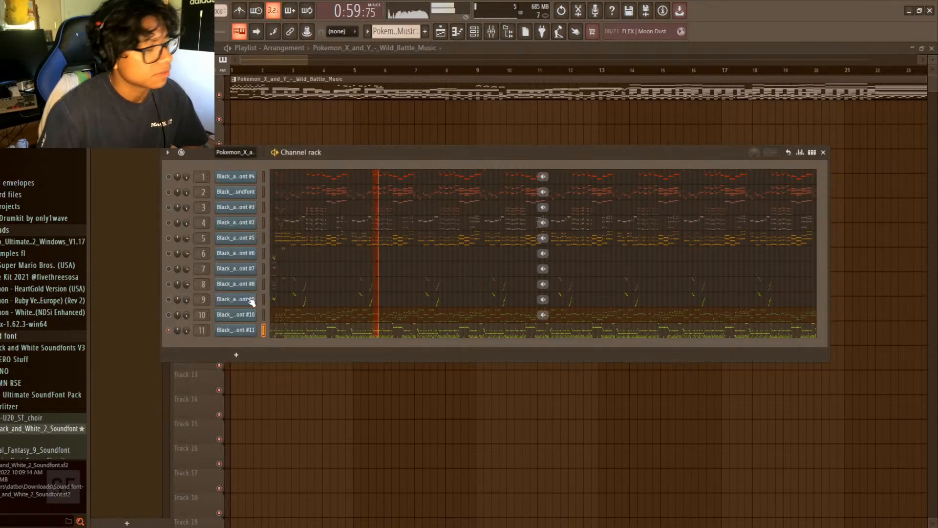
- Stop playback and delete the whole row of C3 notes from the eleventh channel's drum part in the piano roll
click(287, 333)
key(space)
scroll(425, 109, down, 6)
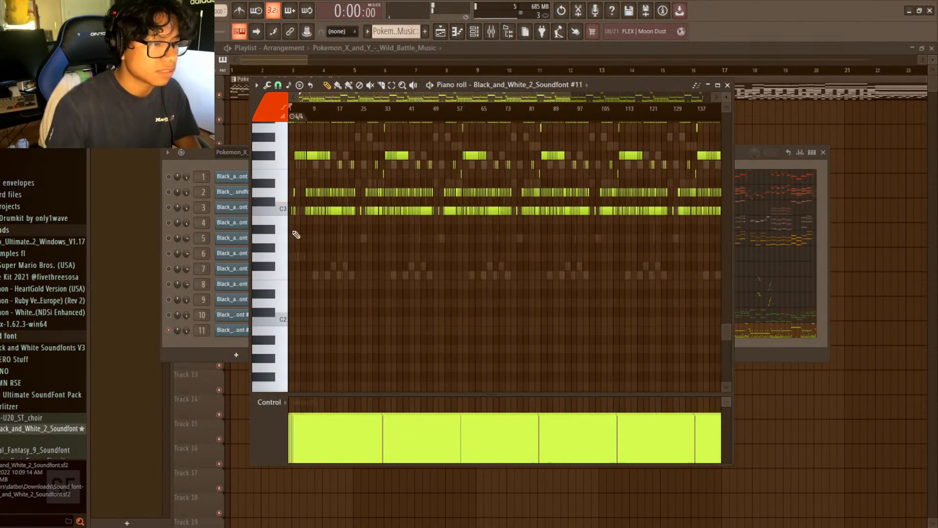
scroll(396, 116, down, 2)
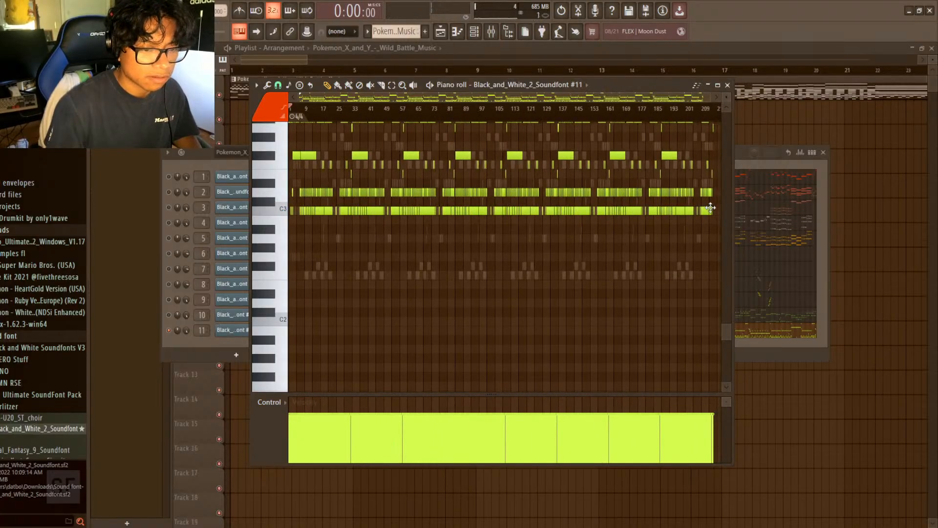
drag(711, 207, 98, 240)
key(Delete)
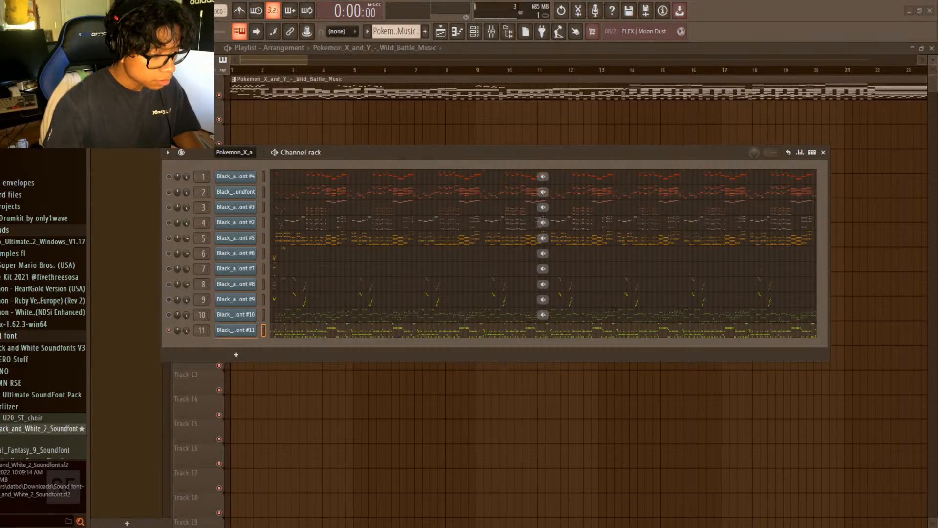
- Add another Track 6 channel, list all channel groups, and replace the new channel's instrument with Black_and_White_2_Soundfont
click(404, 244)
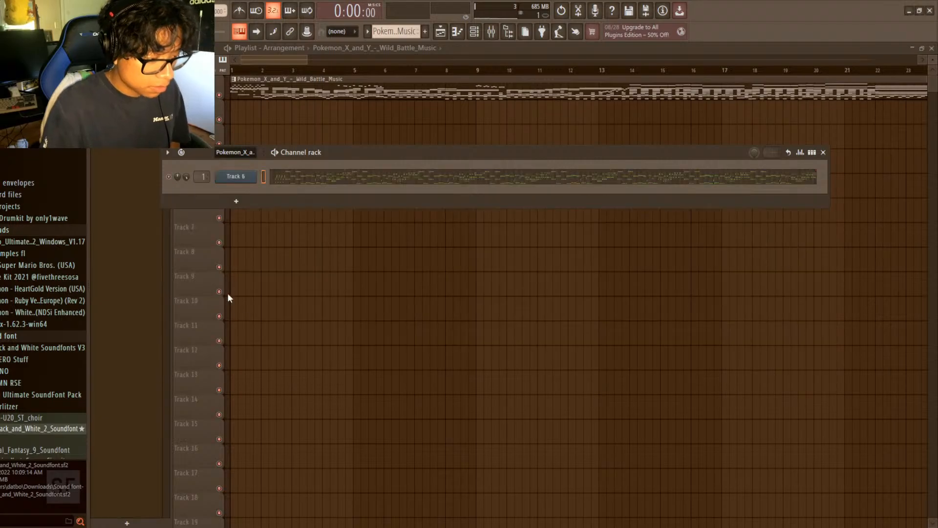
scroll(236, 158, up, 1)
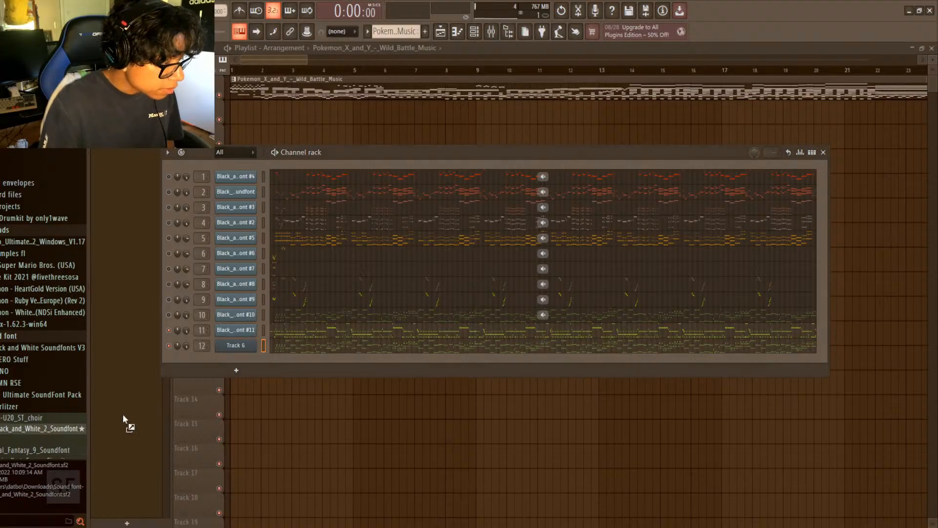
drag(123, 415, 302, 357)
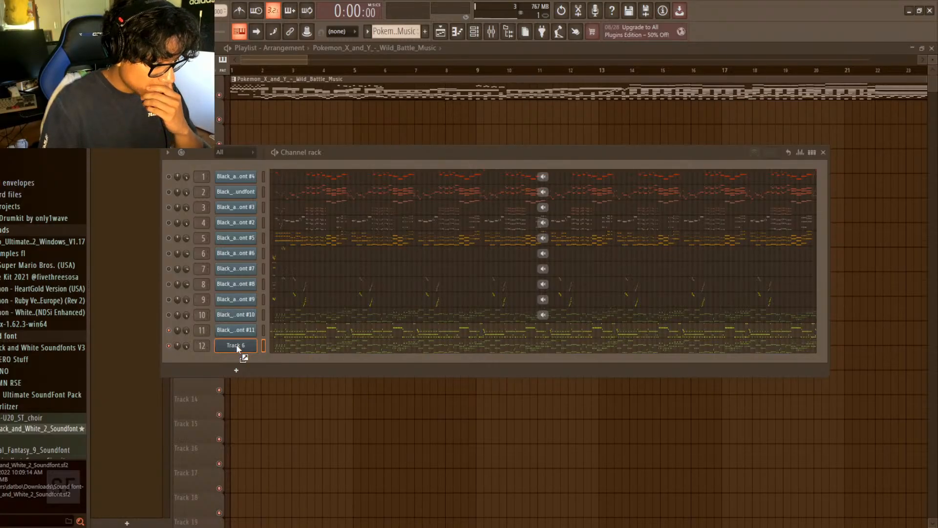
drag(237, 345, 234, 343)
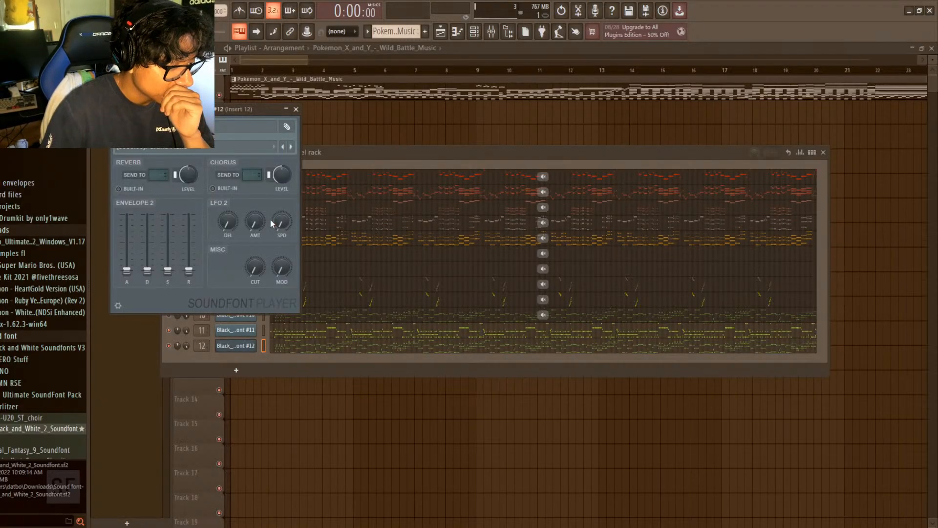
click(298, 109)
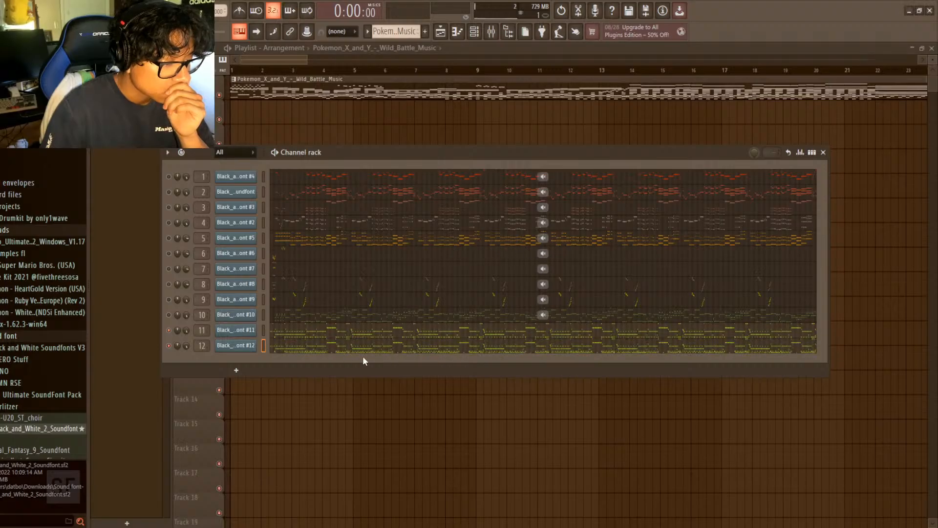
- Delete all drum notes above C3 from the twelfth channel, keeping only the C3 row, and close the piano roll
click(288, 354)
scroll(684, 293, up, 3)
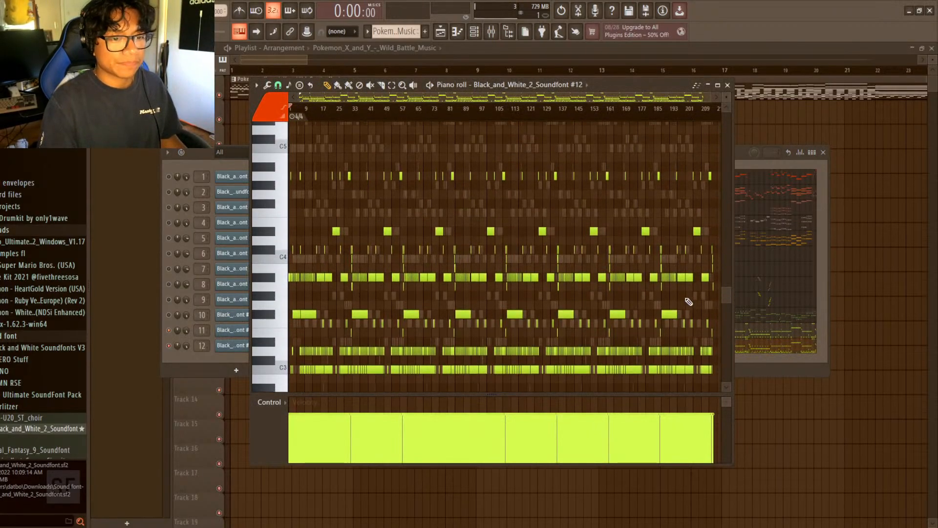
drag(723, 345, 290, 123)
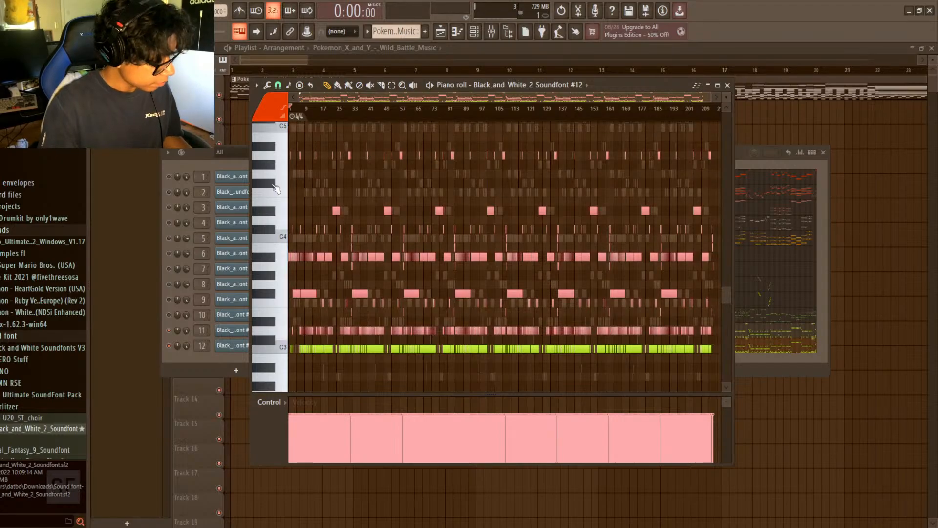
key(Delete)
scroll(415, 218, down, 4)
scroll(422, 222, up, 6)
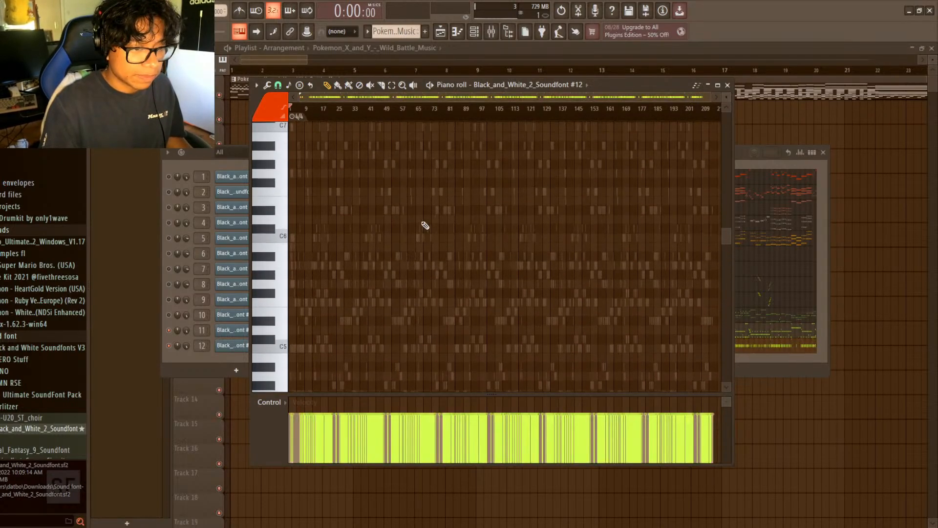
scroll(427, 228, down, 8)
click(728, 85)
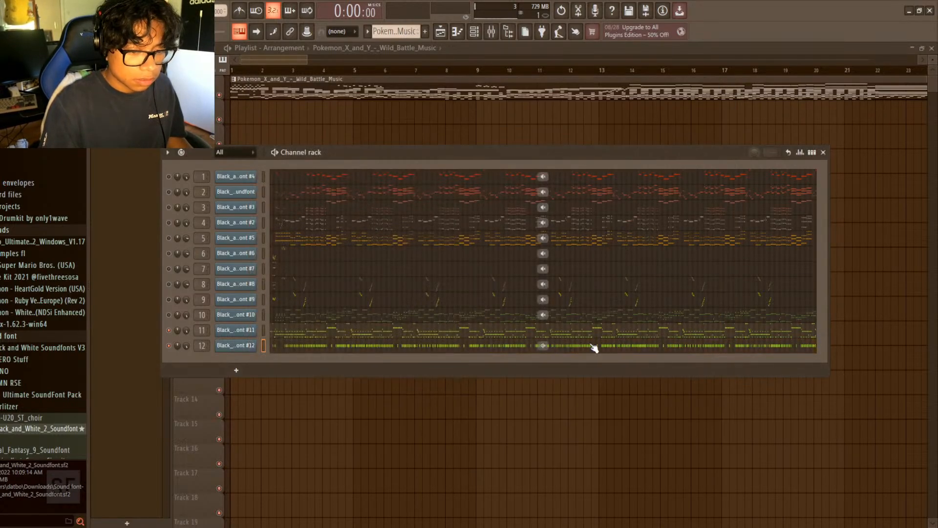
- Check the eleventh channel's remaining drum notes in the piano roll, close it, and play both drum channels
click(278, 337)
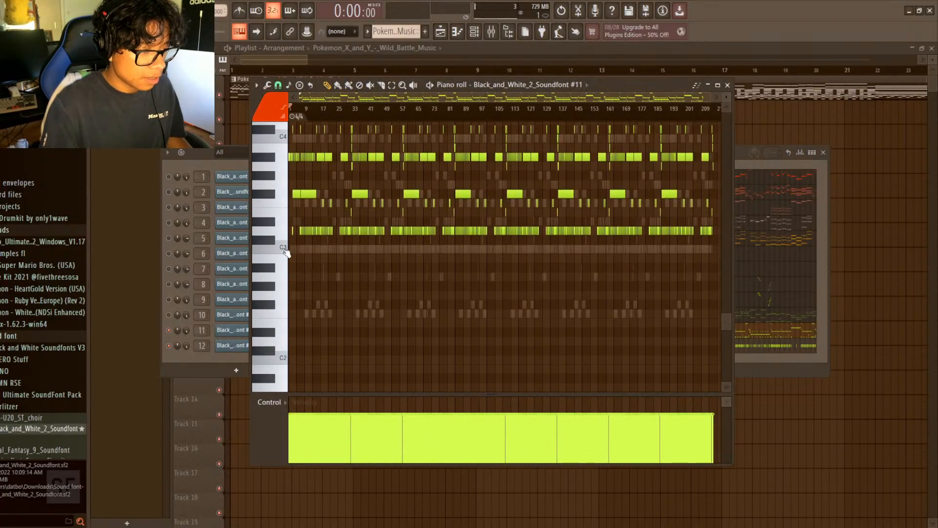
click(728, 85)
key(space)
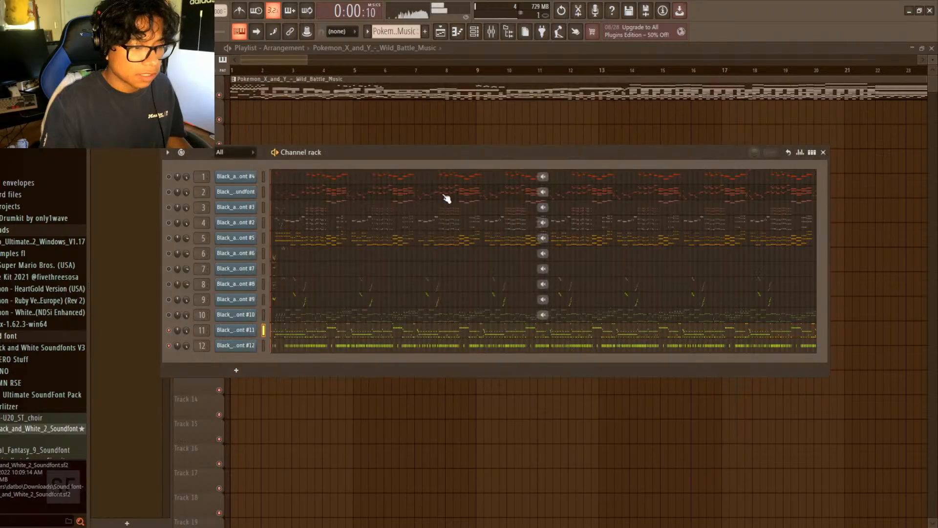
- Lower the Insert 12 mixer fader to the level of the neighbouring inserts and open the twelfth channel's piano roll
key(F9)
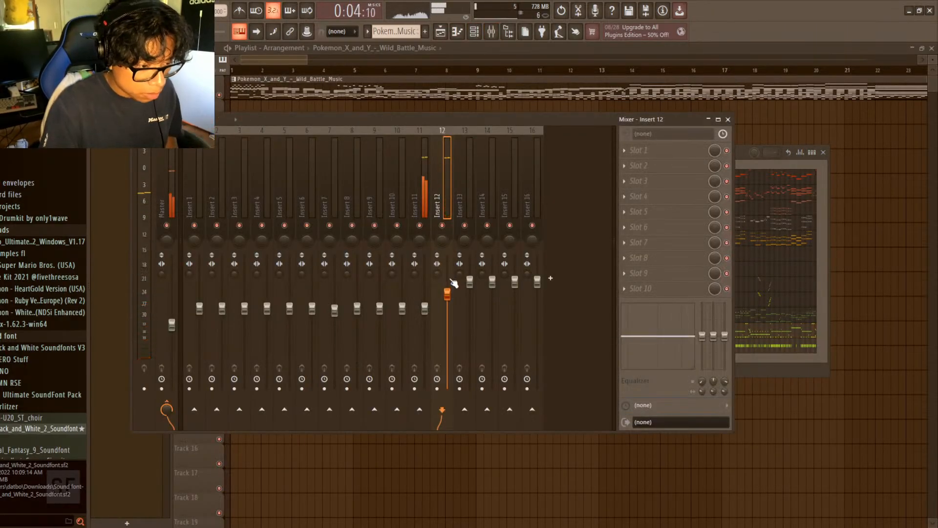
click(459, 37)
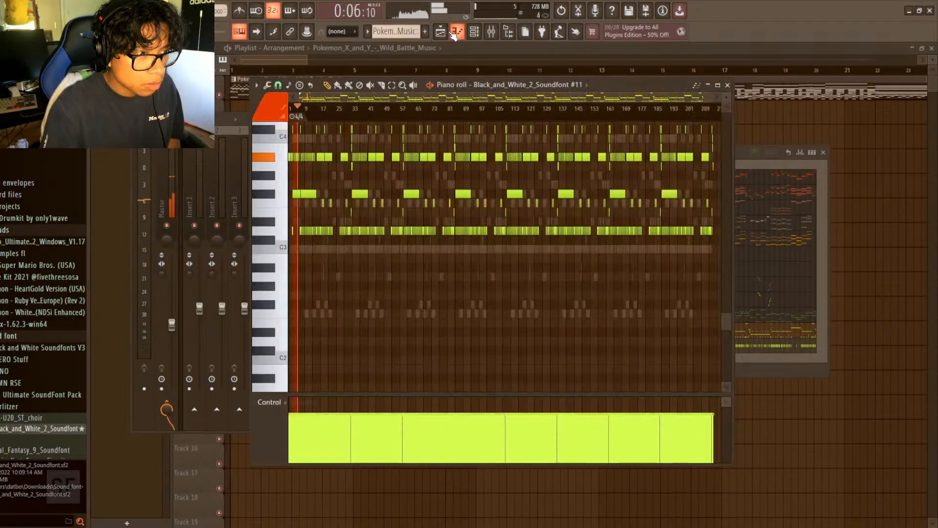
click(728, 85)
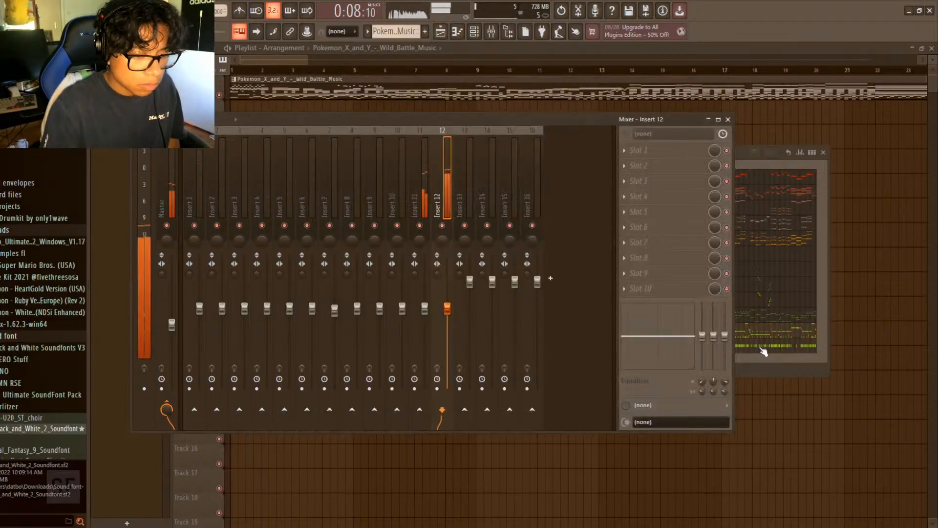
key(F7)
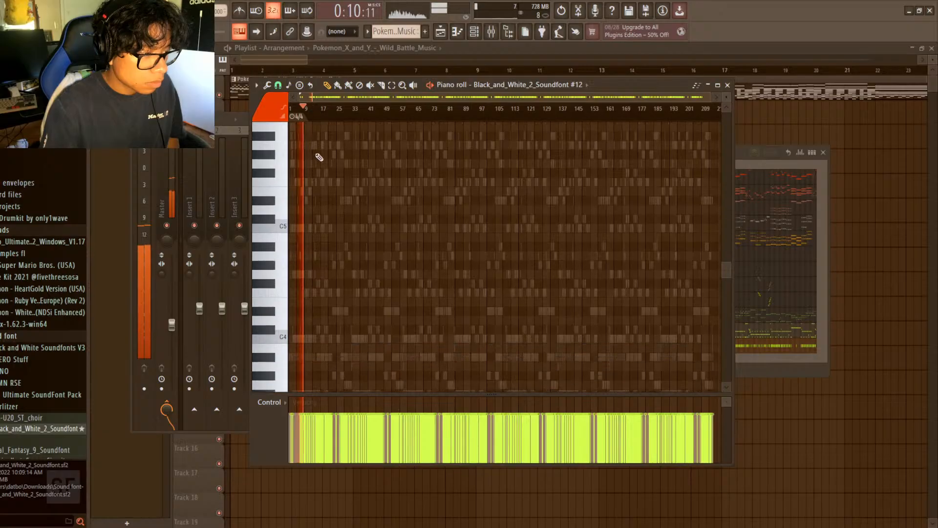
- Review the twelfth channel's notes and its soundfont player settings, then close their windows
scroll(318, 153, down, 5)
click(728, 85)
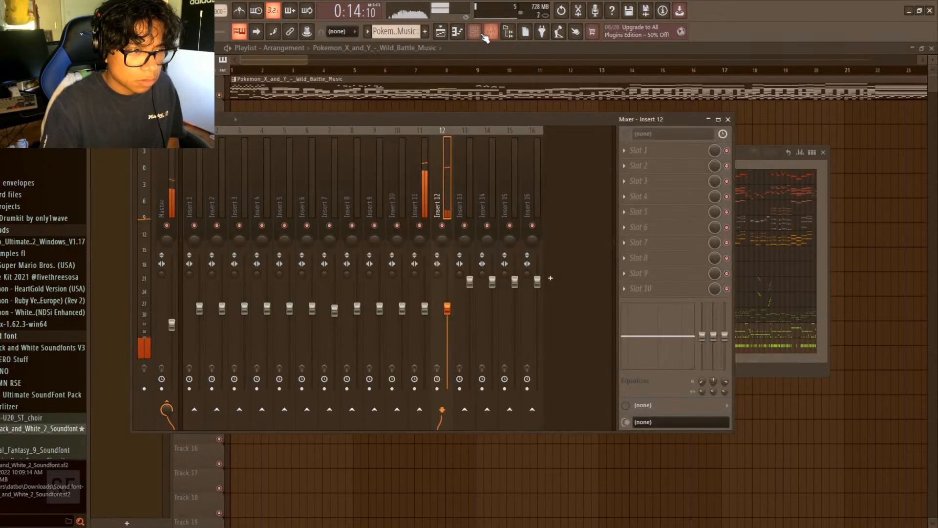
click(728, 120)
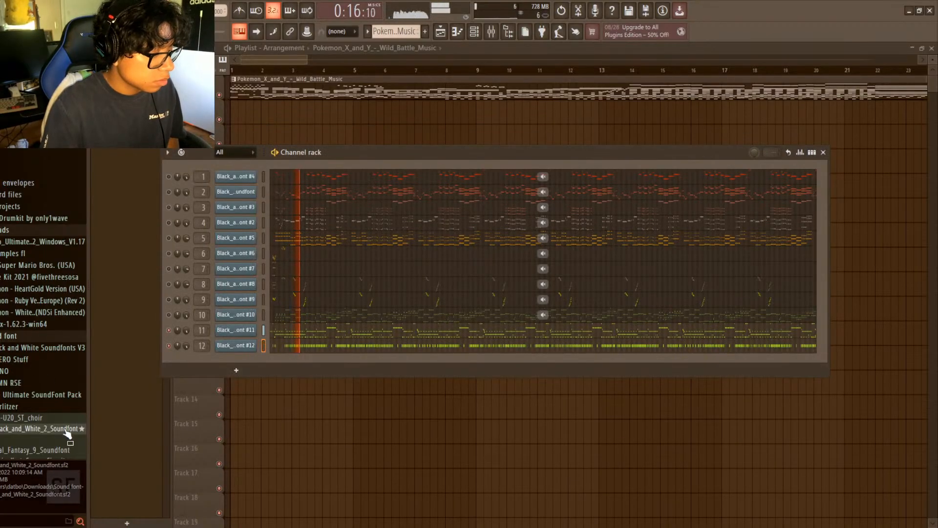
click(254, 271)
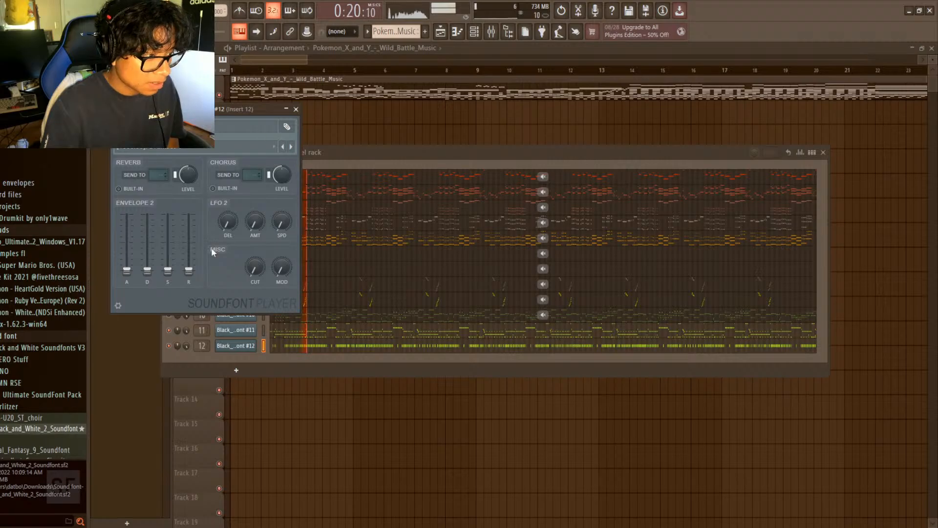
click(296, 109)
- Solo Insert 12 in the mixer, add a Fruity Limiter to its first slot, and lower the limiter's ceiling slightly
click(491, 31)
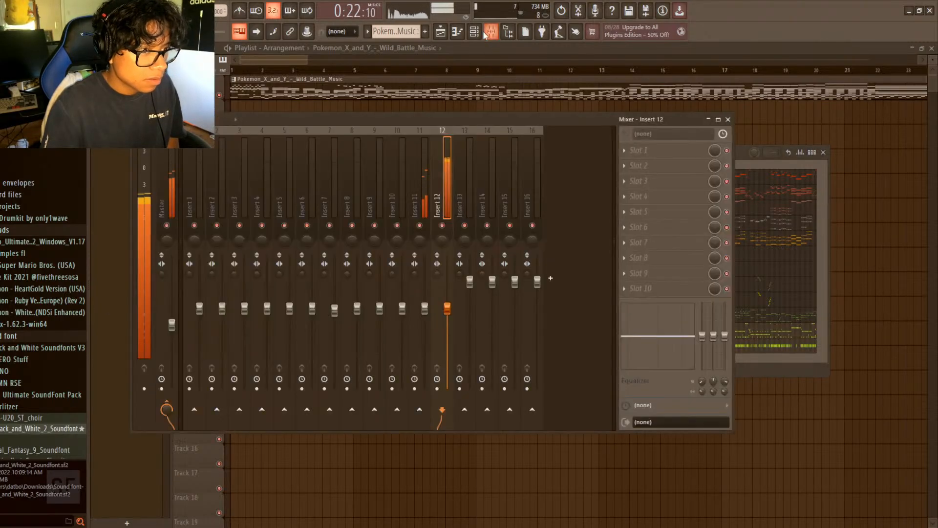
right_click(442, 225)
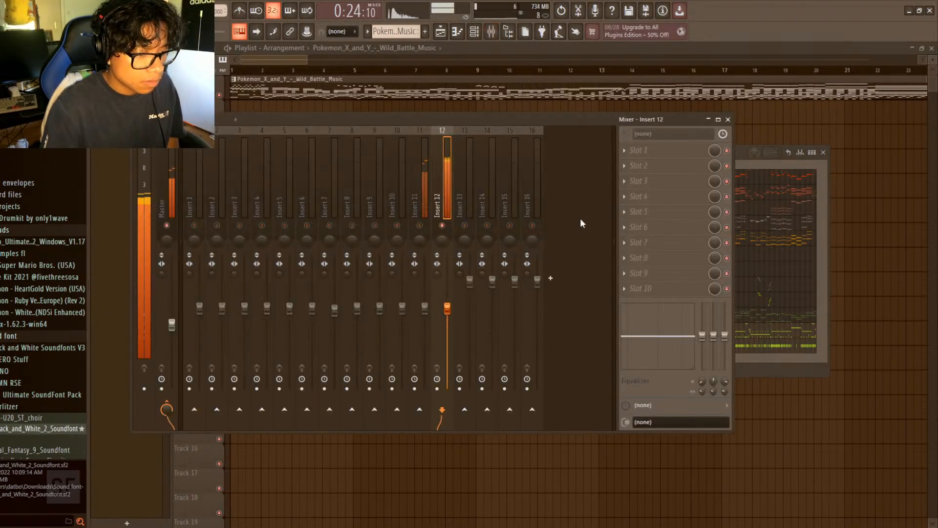
click(763, 273)
drag(210, 126, 544, 174)
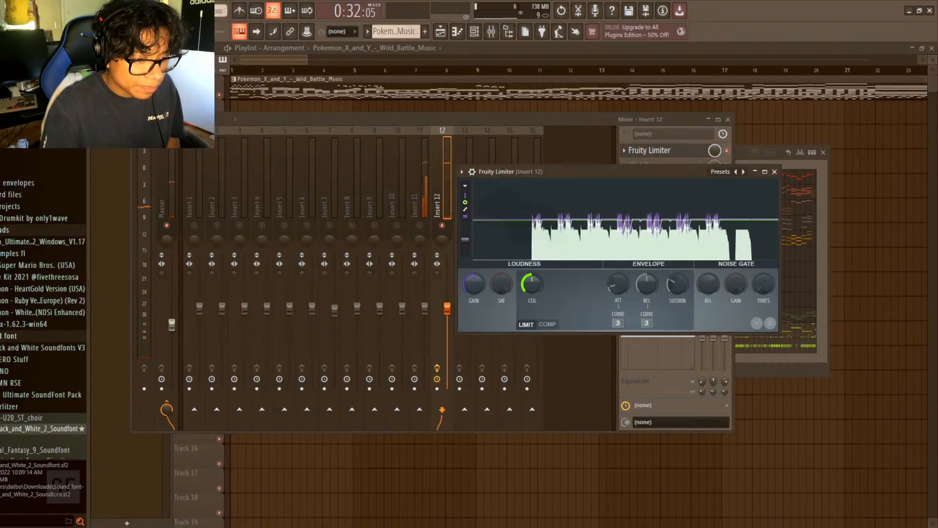
click(774, 172)
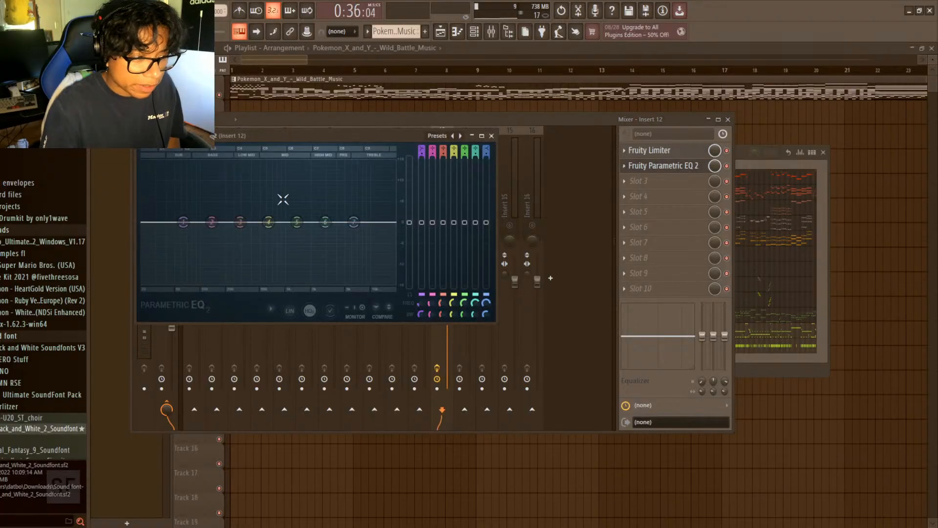
- Add a Fruity Parametric EQ 2 to Insert 12, boosting the sub and low-mid ranges and slightly cutting the highs
drag(314, 136, 429, 178)
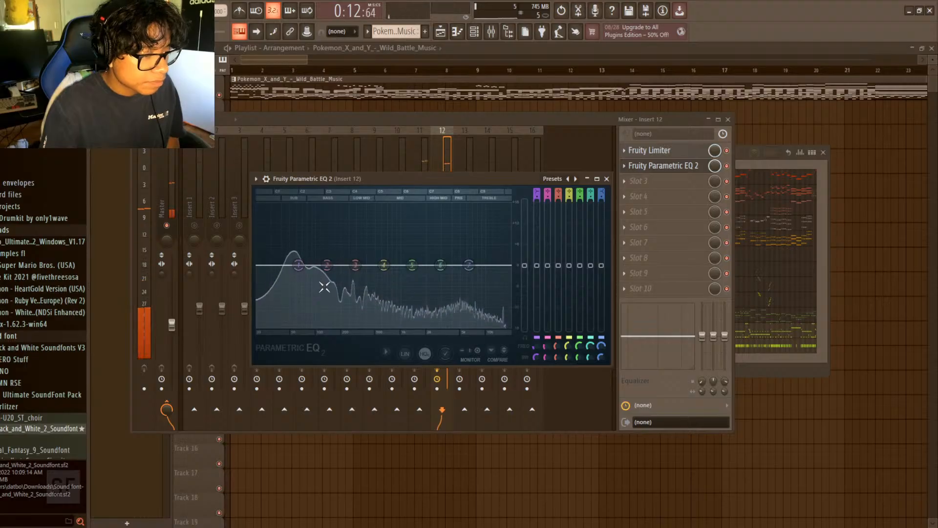
drag(327, 265, 293, 253)
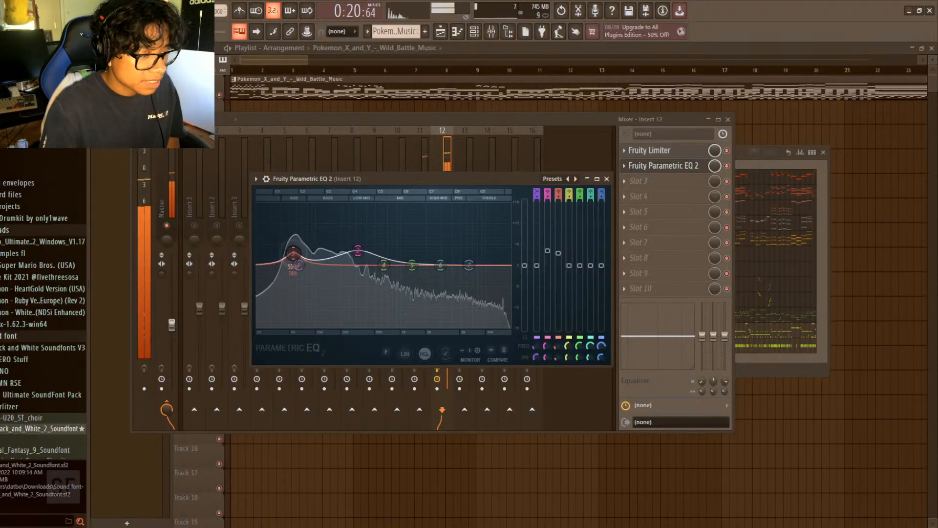
drag(469, 265, 448, 277)
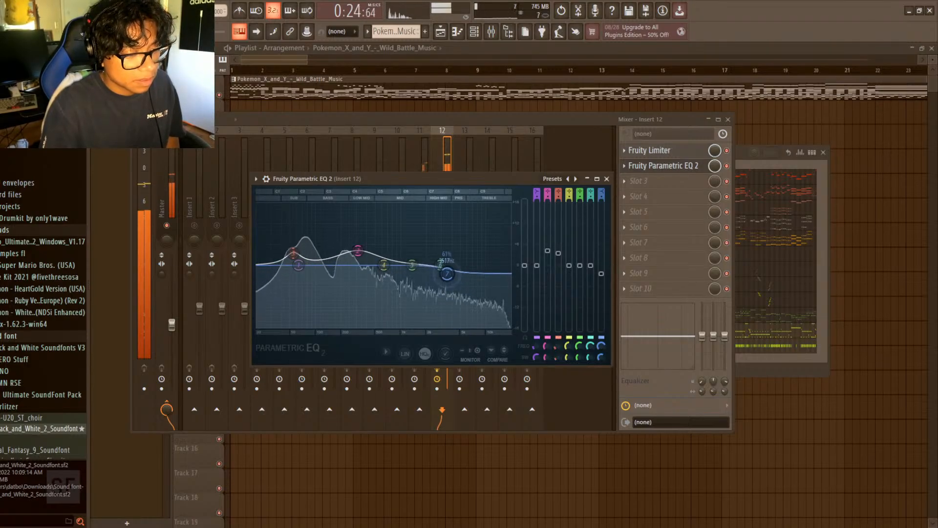
click(607, 179)
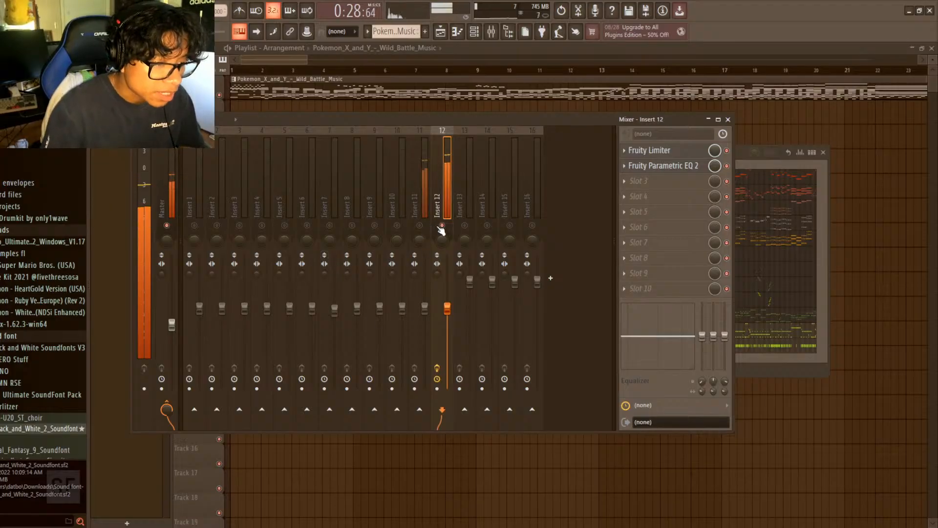
- Try longer attack times on Insert 12's Fruity Limiter, turn the attack back down to a short setting, and close the plugin
click(664, 150)
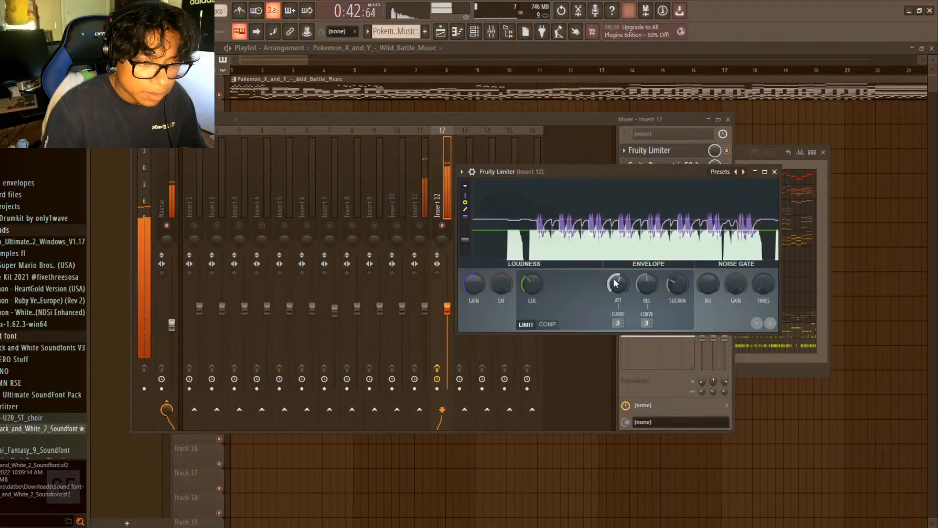
drag(615, 283, 618, 285)
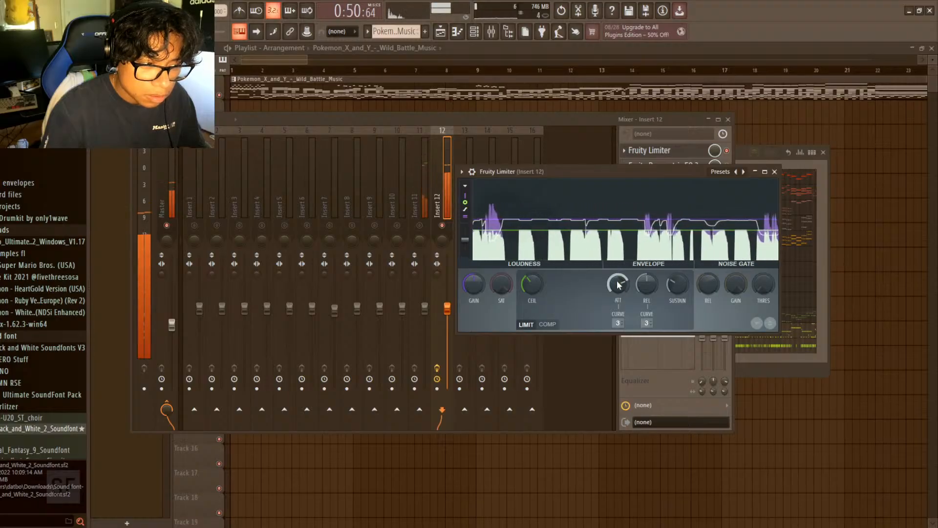
drag(618, 284, 619, 297)
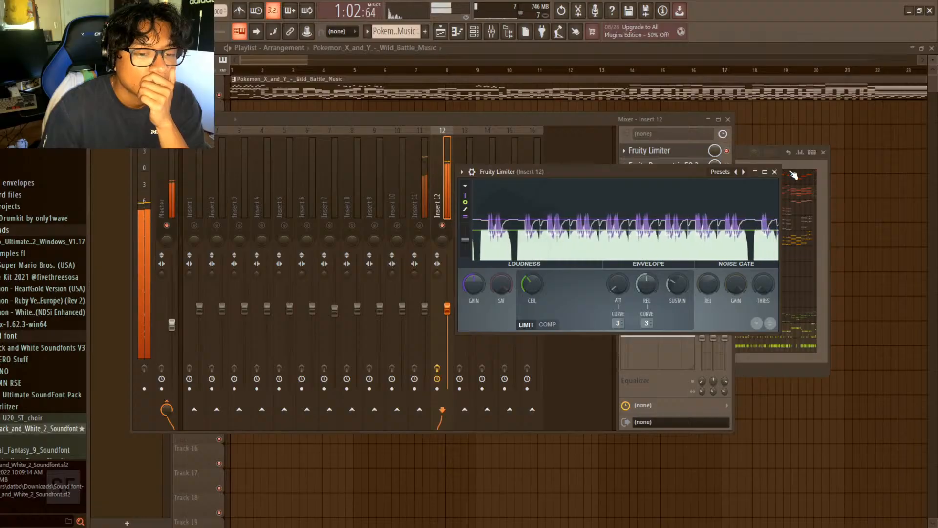
key(Escape)
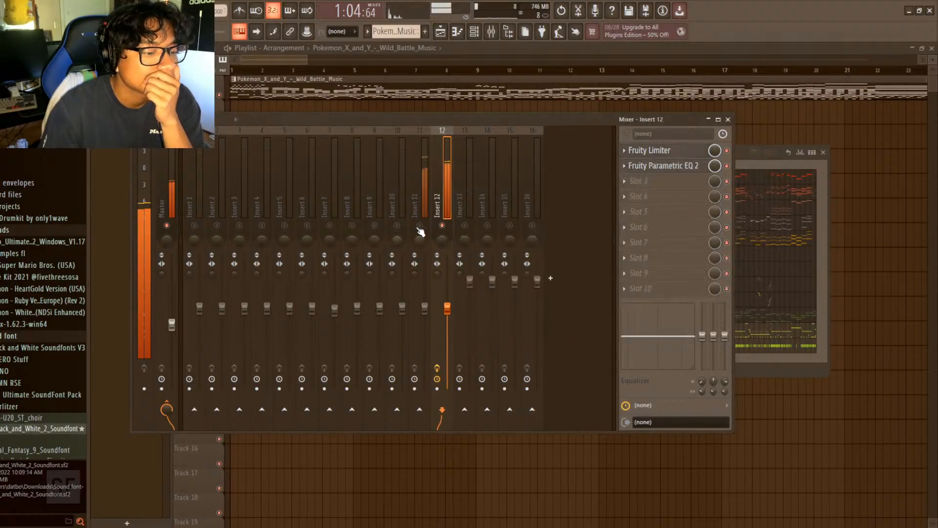
- Stop playback, re-enable all channels in the channel rack through the eleventh channel's solo, and briefly play the pattern
key(space)
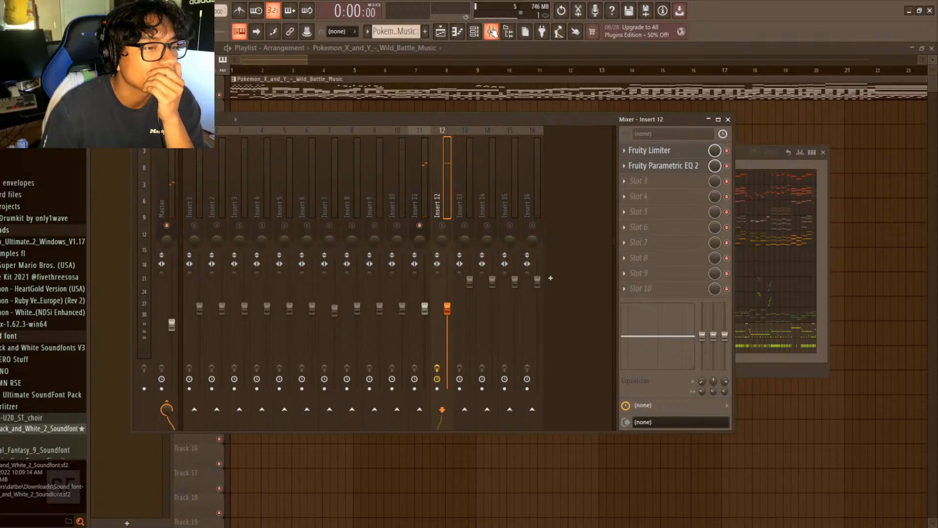
click(492, 32)
right_click(169, 331)
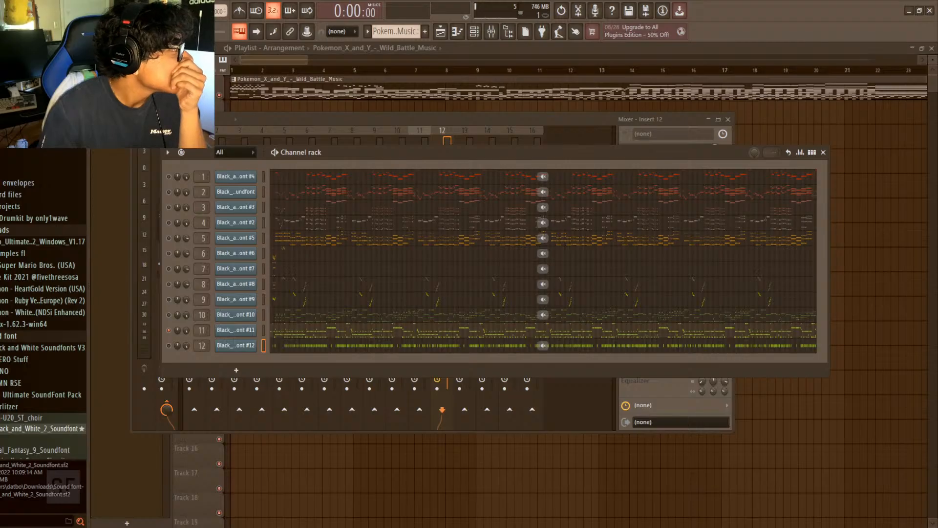
right_click(169, 330)
key(space)
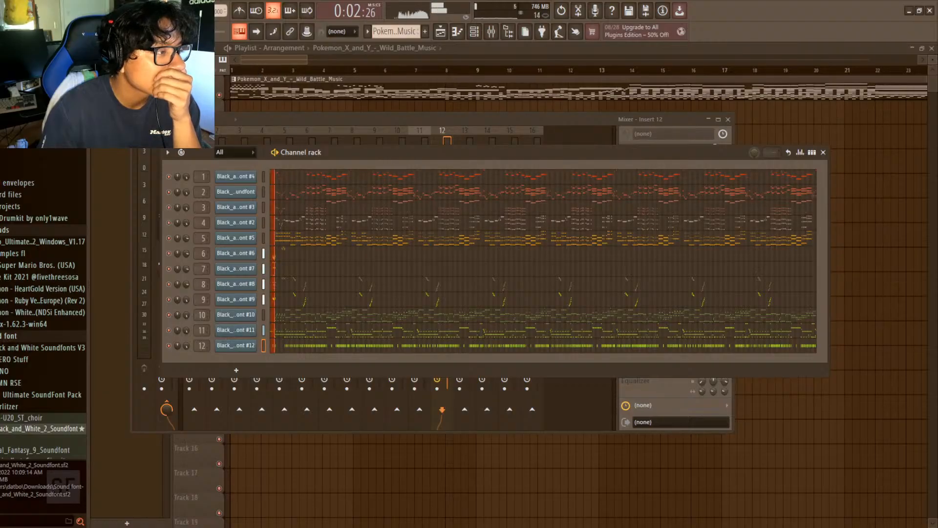
key(space)
click(476, 33)
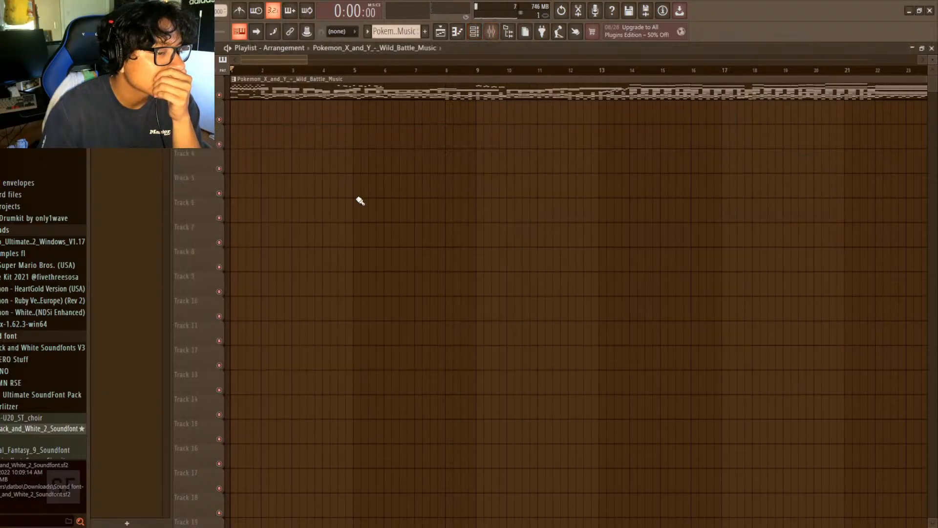
- Play the full song with the mixer open and raise the Insert 2 and Insert 4 faders above their neighbours
click(491, 33)
key(space)
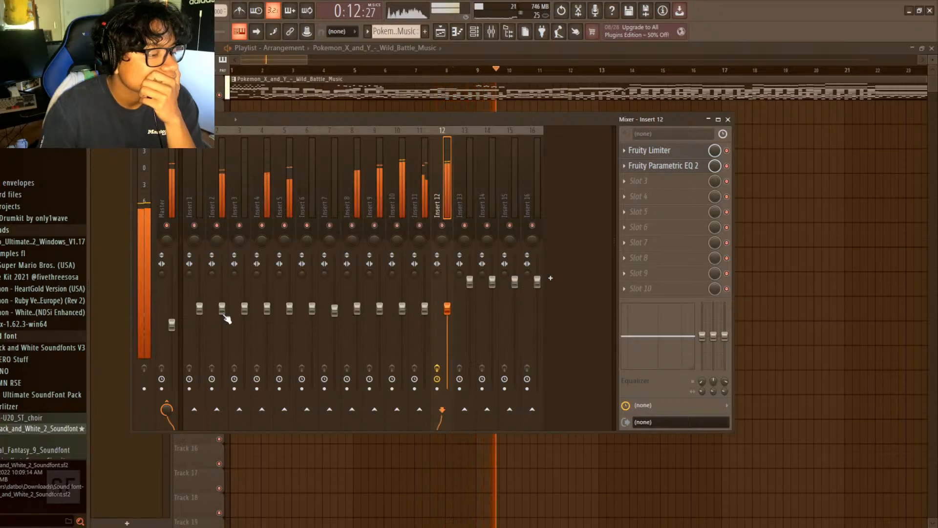
drag(225, 315, 267, 307)
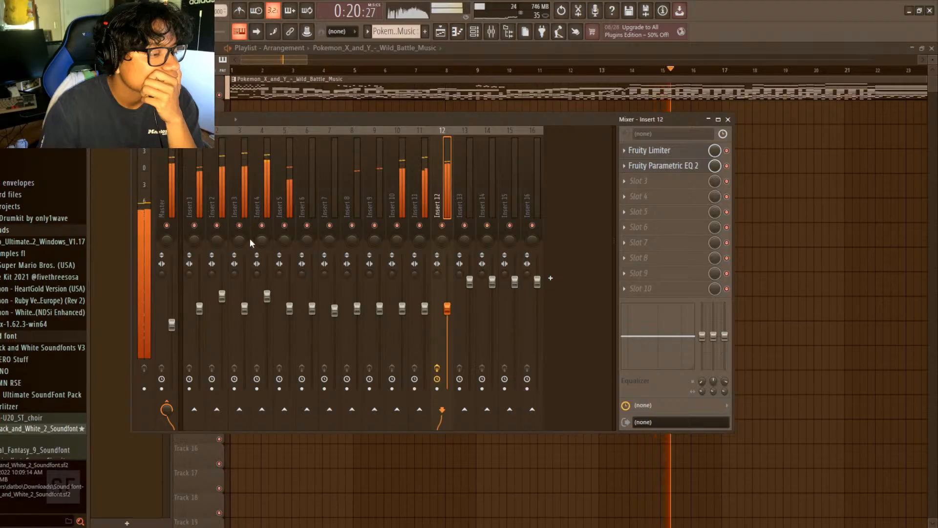
- Add a Fruity Limiter to Insert 2, lower its ceiling slightly, and close the plugin
click(218, 244)
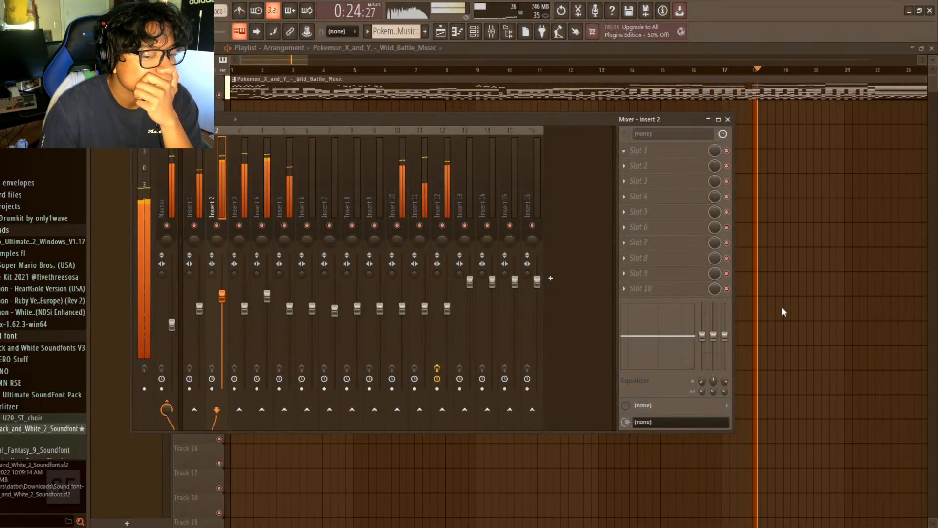
click(776, 277)
drag(376, 175, 443, 202)
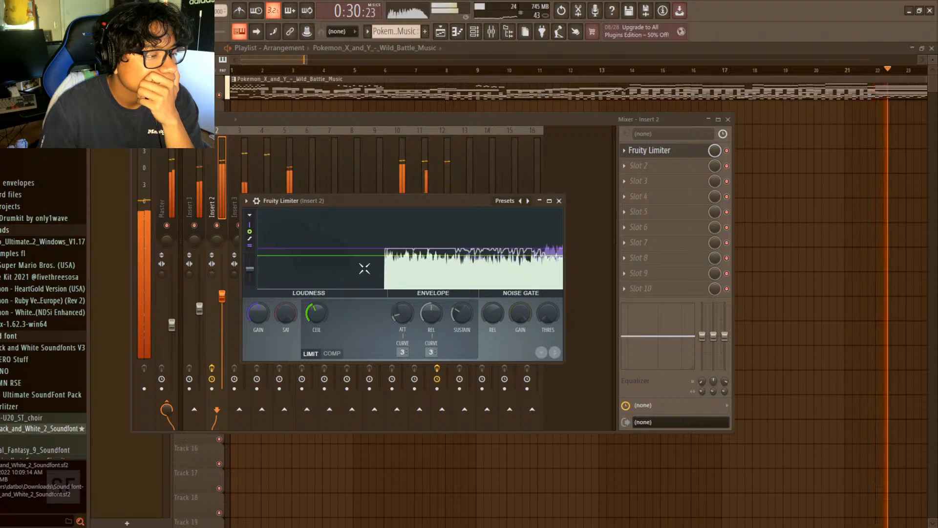
click(560, 201)
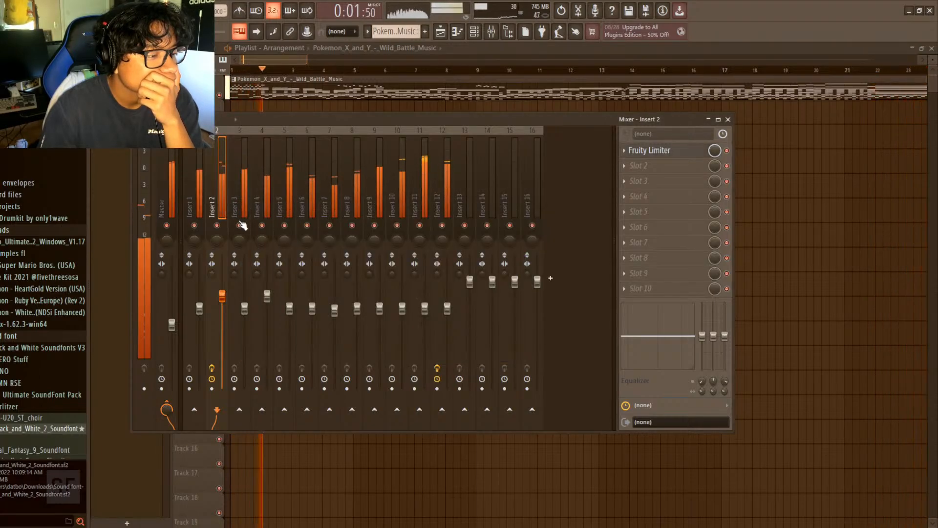
- Add a Fruity Limiter to Insert 3 with a slightly lowered ceiling, and bring the Insert 2 and Insert 4 faders down a little
click(244, 307)
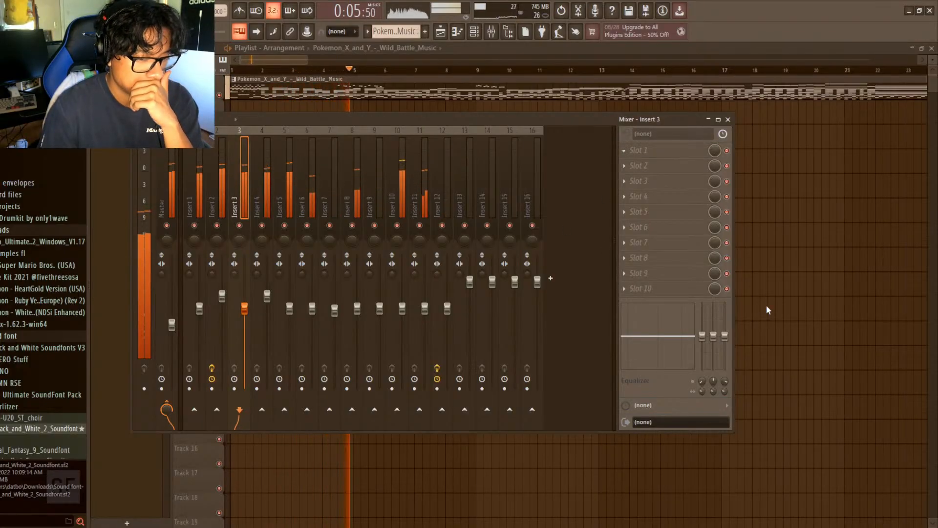
click(767, 274)
drag(257, 111, 530, 202)
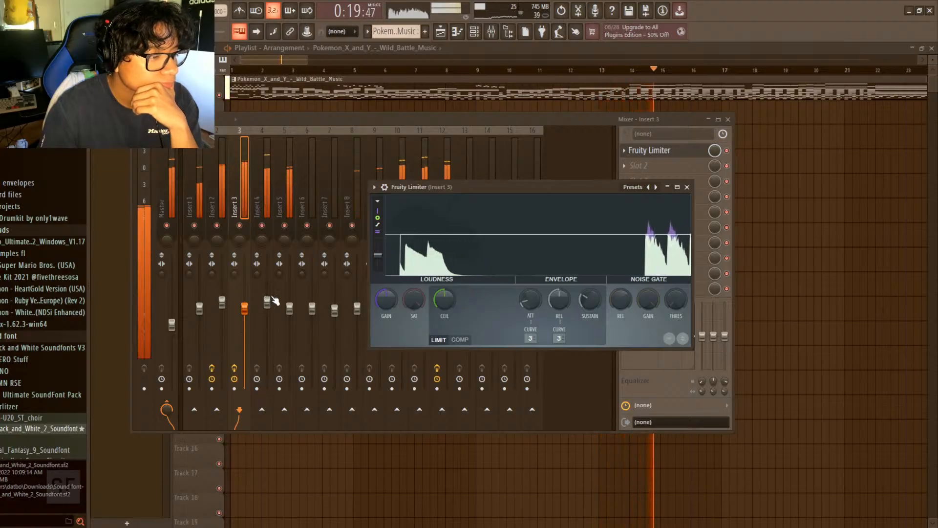
drag(447, 303, 447, 310)
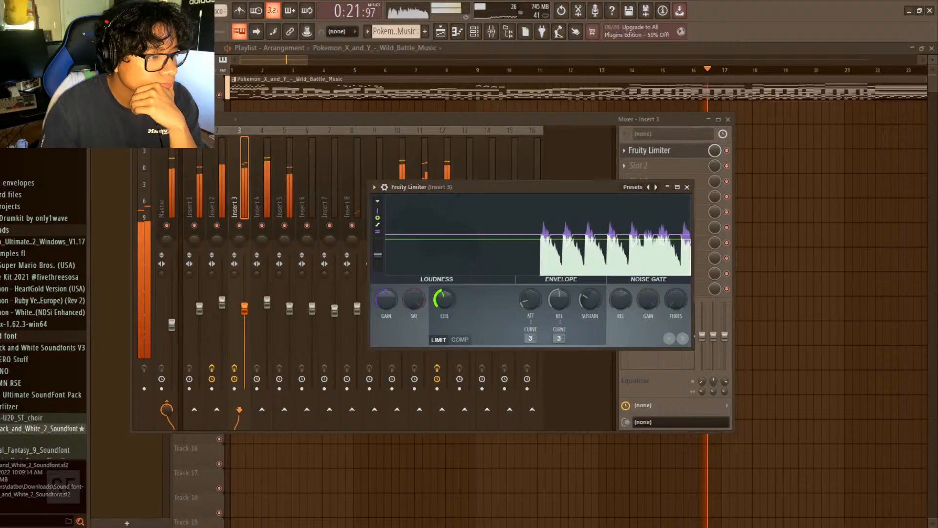
- Add a Fruity Limiter to Insert 4 and lower its ceiling
click(267, 303)
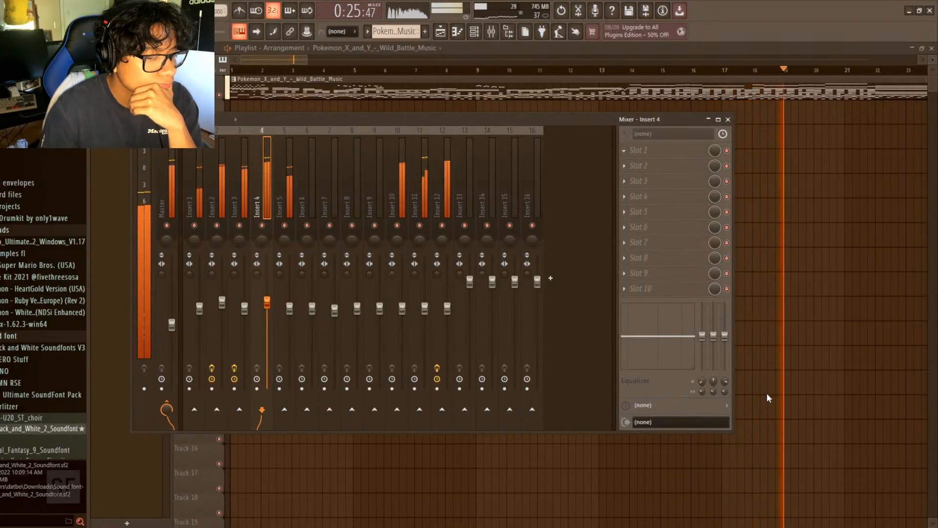
click(770, 281)
drag(260, 124, 552, 193)
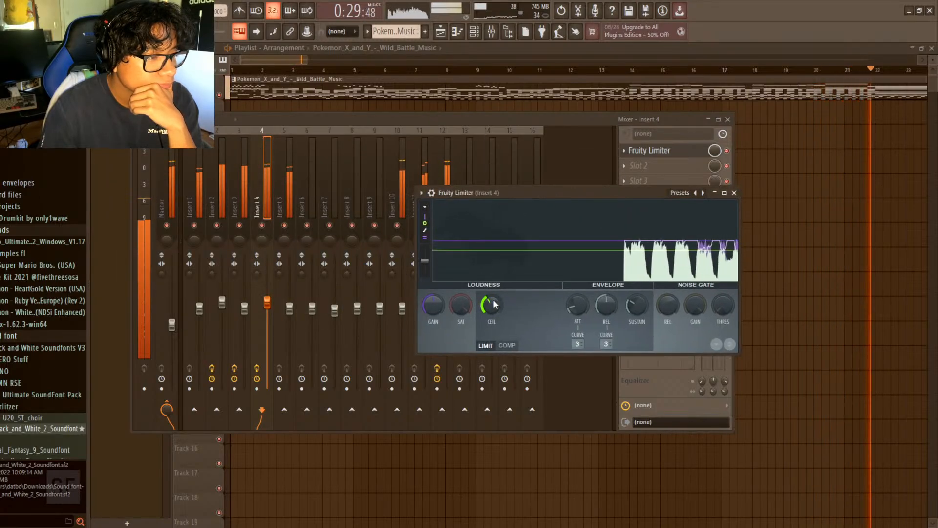
- Listen to Insert 5 and Insert 1 soloed, return to the full mix, and select Insert 5
right_click(286, 226)
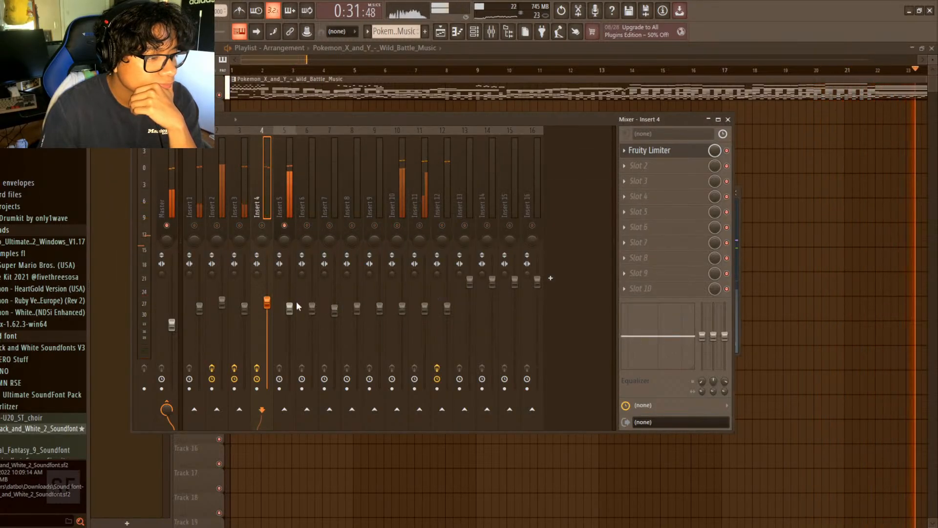
right_click(194, 226)
click(200, 307)
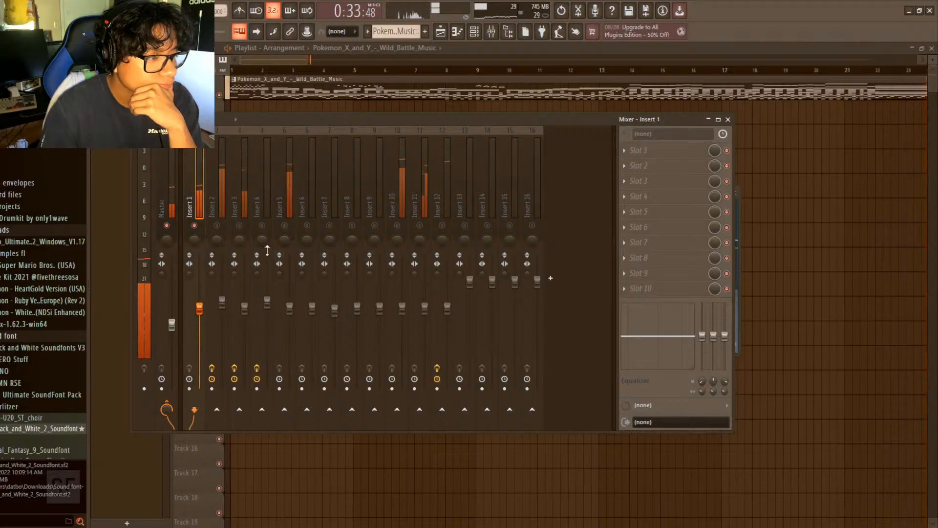
right_click(285, 225)
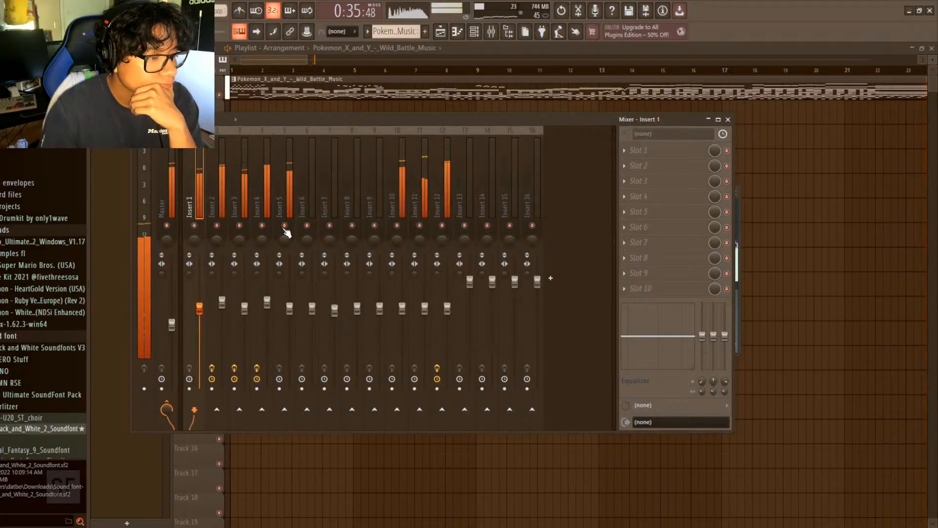
click(290, 308)
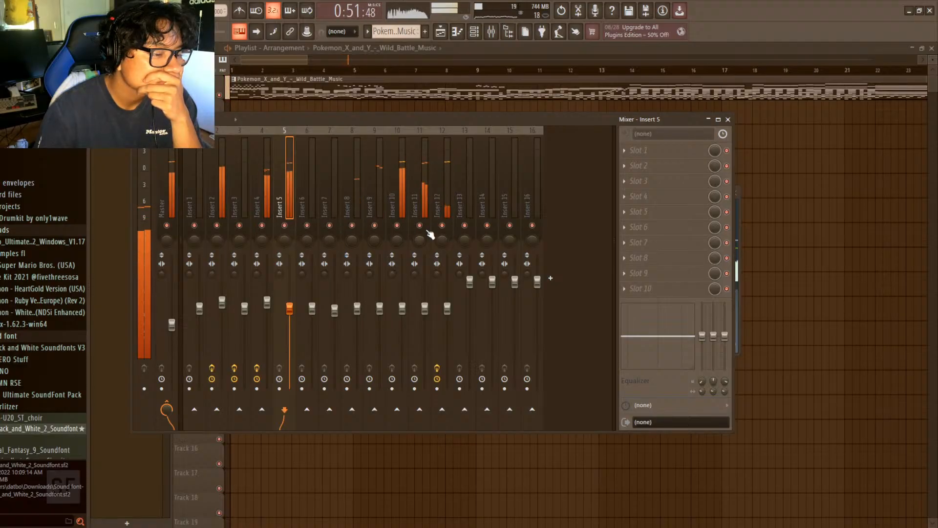
- Solo Insert 11 and add a Fruity Parametric EQ 2 with moderate boosts in the low mids, high mids and treble
click(431, 310)
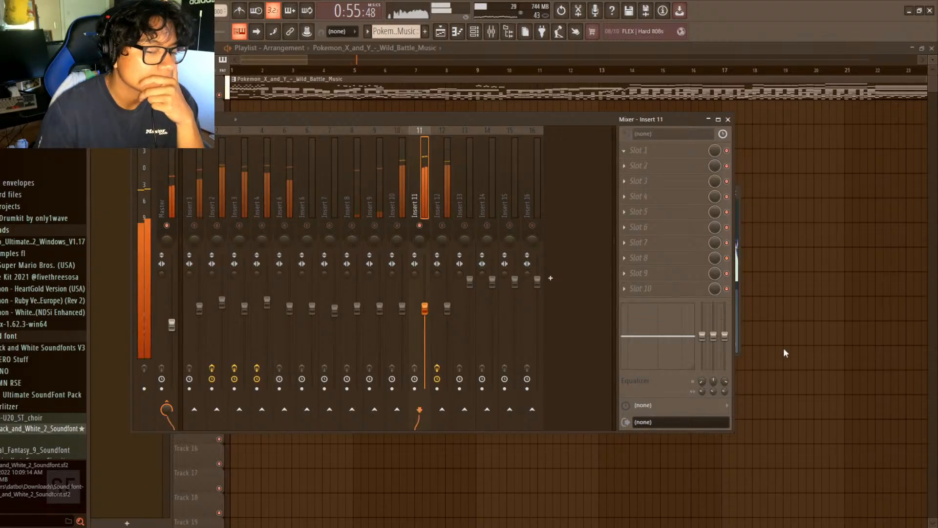
drag(260, 98, 485, 131)
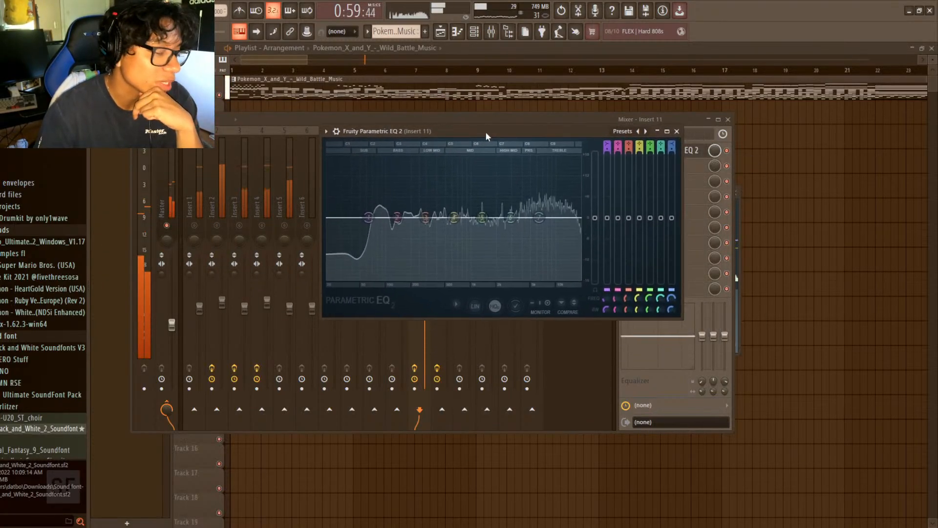
drag(511, 218, 535, 192)
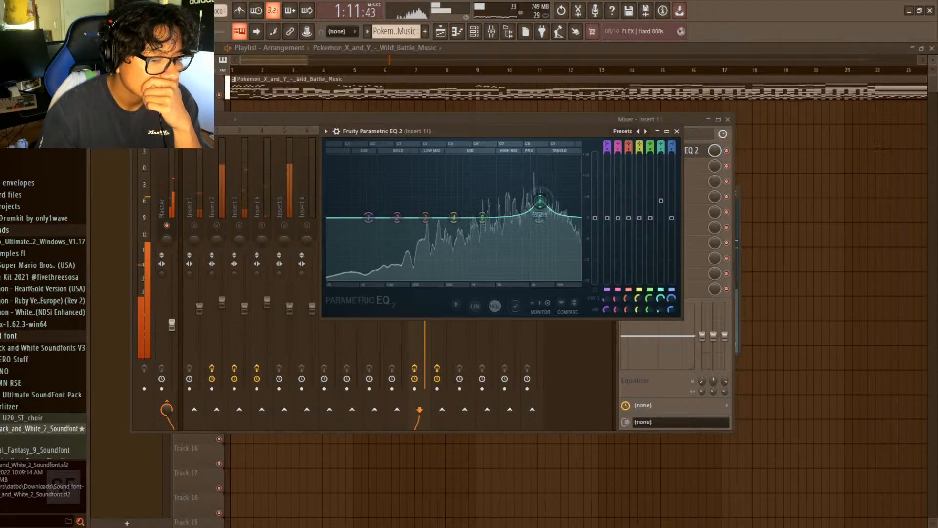
drag(483, 217, 499, 188)
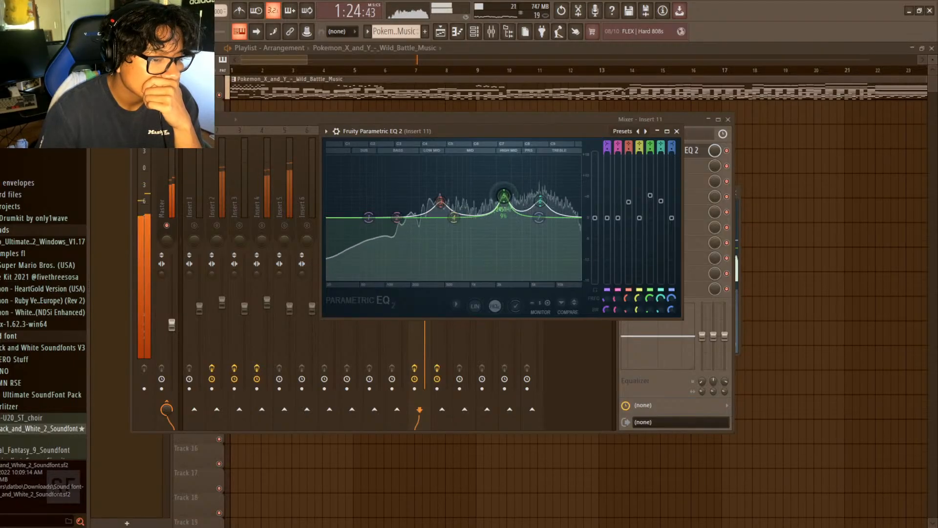
click(677, 131)
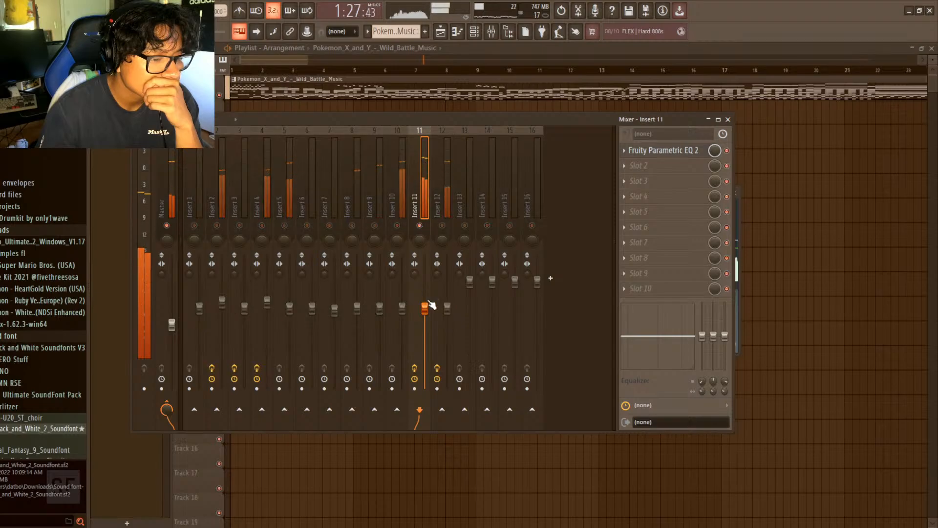
- Add a Fruity Limiter after the EQ on Insert 11, fine-tune its ceiling to about the threshold line, and close the plugin
click(775, 277)
drag(211, 163, 522, 243)
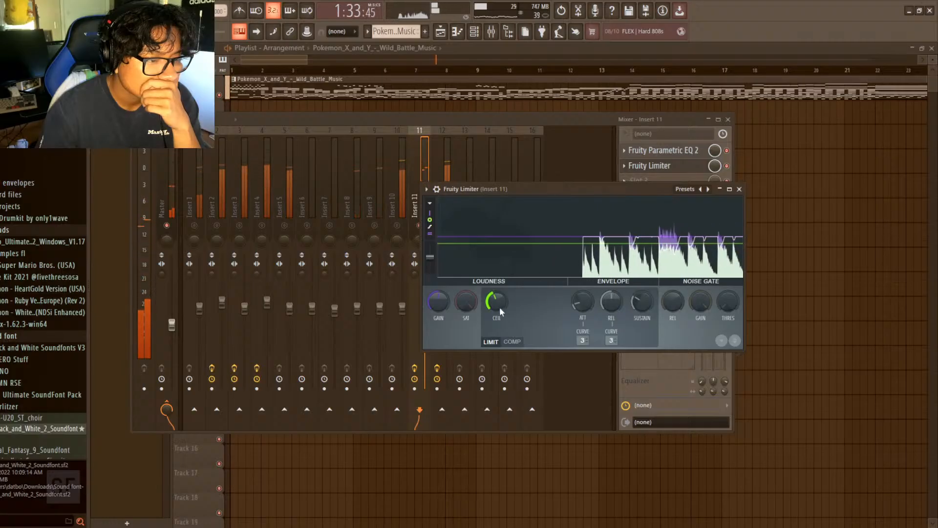
drag(499, 305, 499, 297)
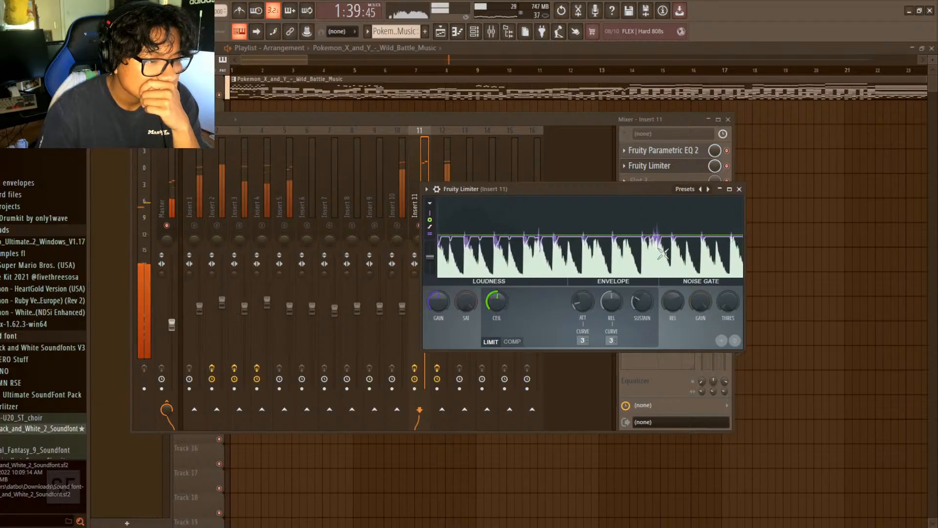
click(416, 213)
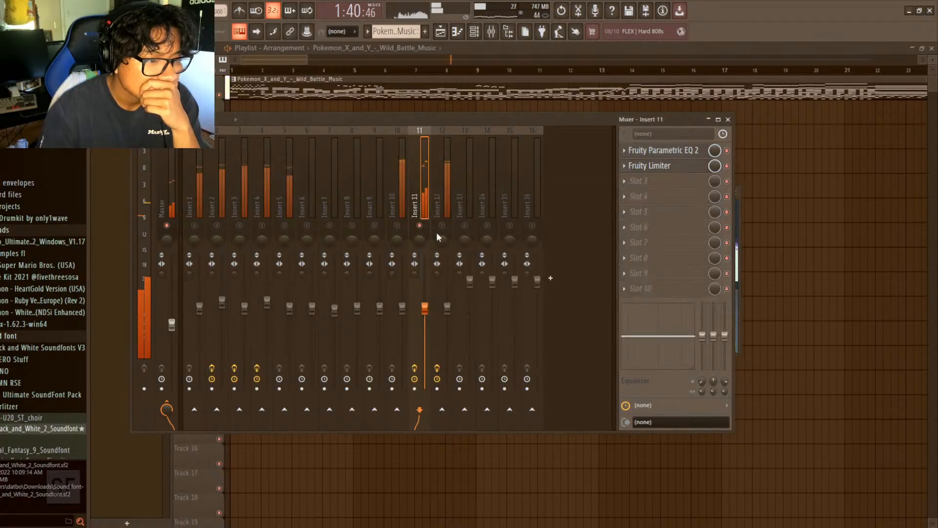
- Add a Fruity Parametric EQ 2 to Insert 10 with small bass, mid and treble boosts and a slight high-mid cut
click(405, 307)
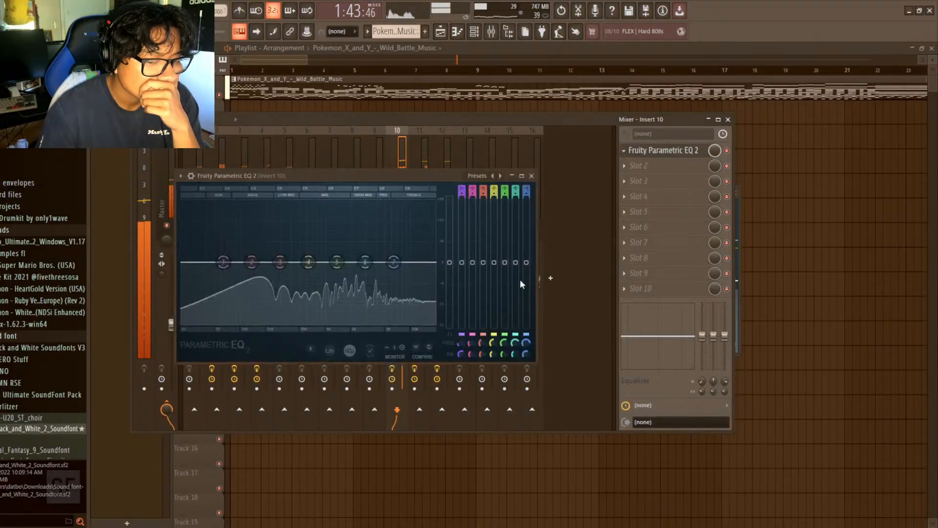
drag(280, 264, 378, 296)
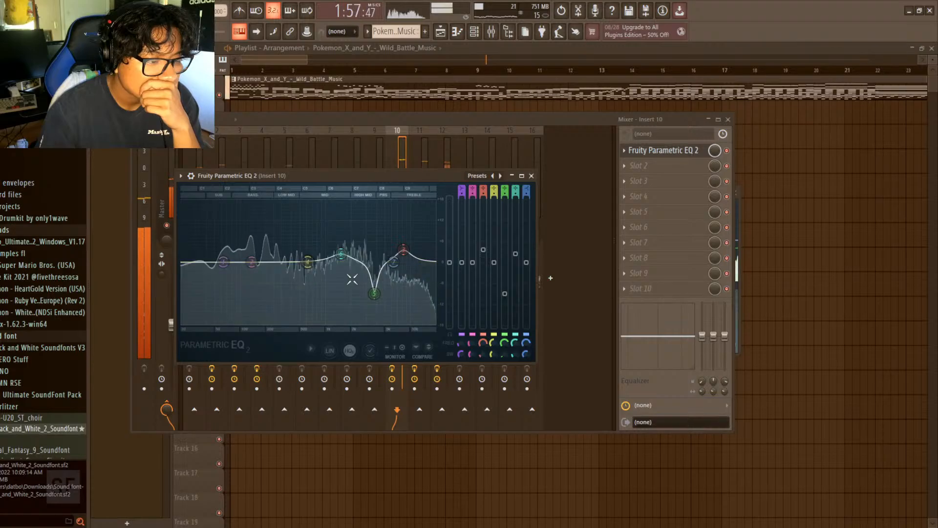
alt+click(377, 295)
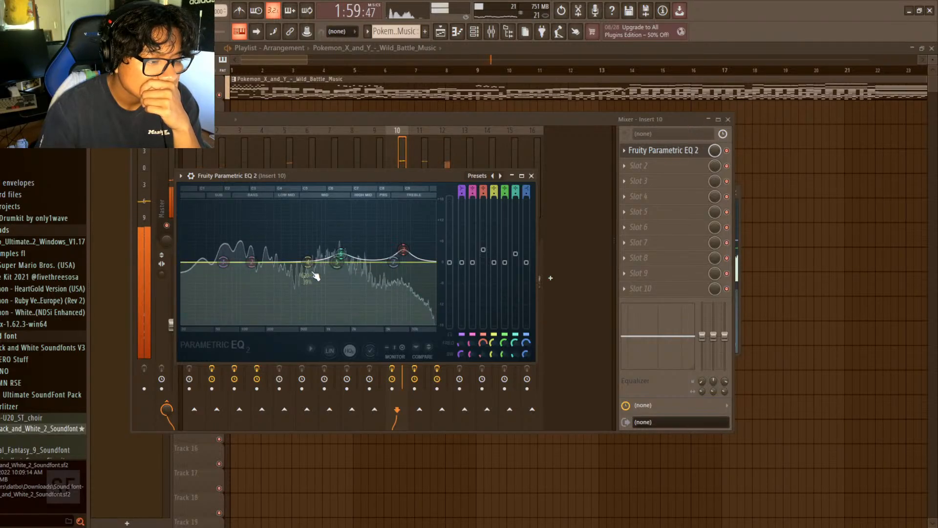
drag(338, 263, 373, 274)
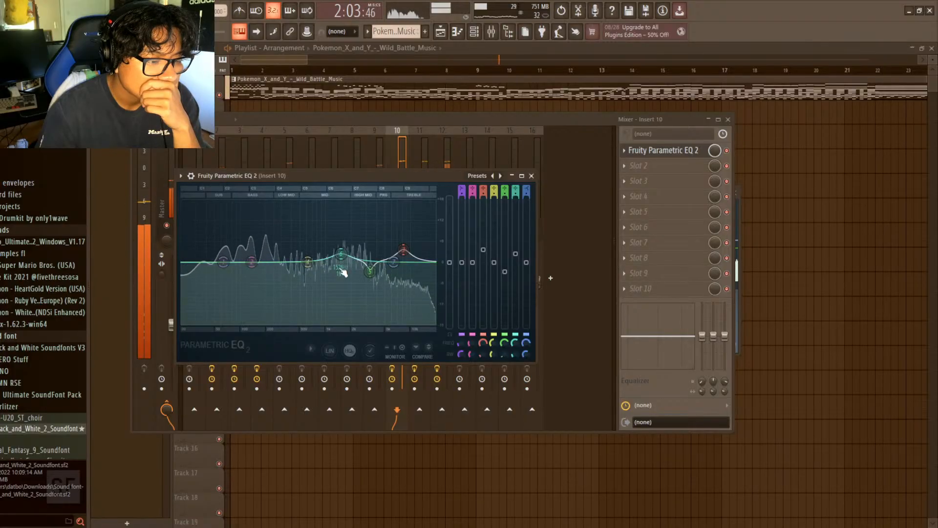
drag(308, 263, 276, 249)
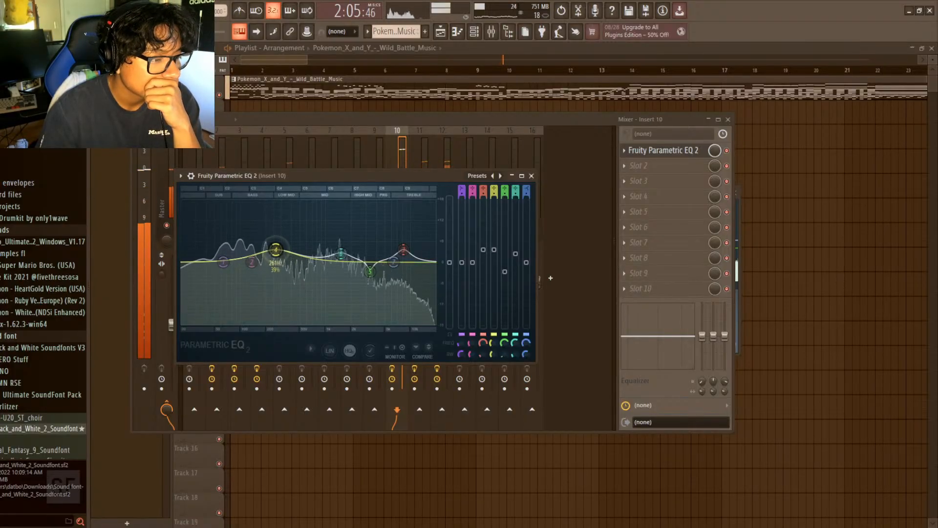
scroll(289, 255, down, 3)
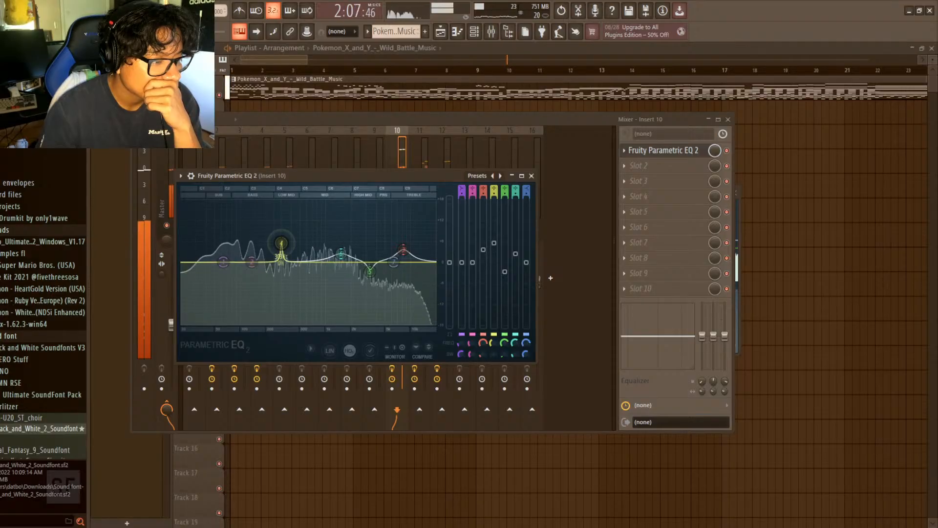
drag(285, 246, 253, 244)
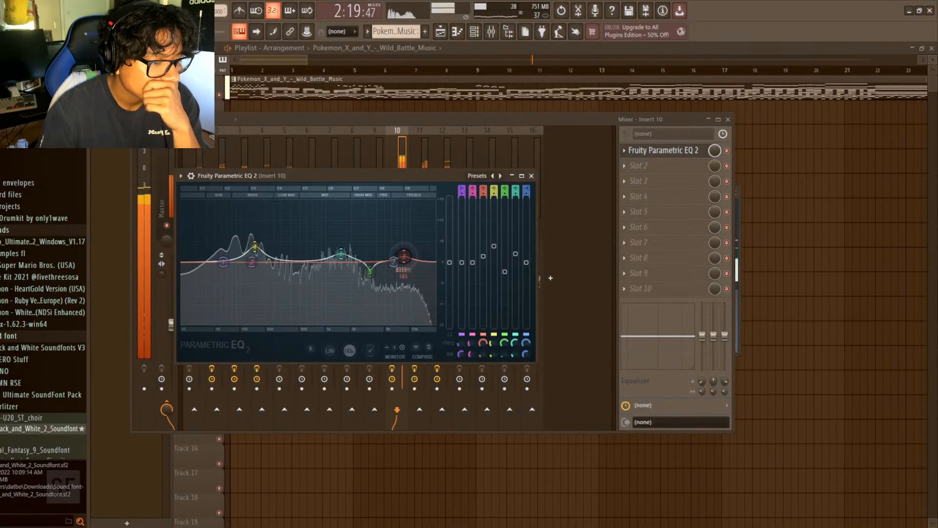
click(532, 176)
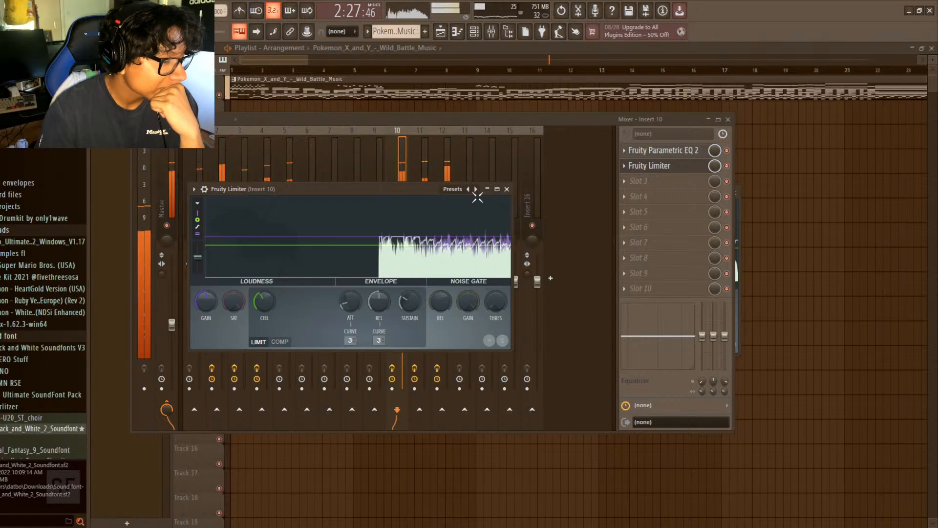
- Set the ceiling of Insert 10's Fruity Limiter level with its threshold line while the full mix plays, and close the plugin
click(506, 189)
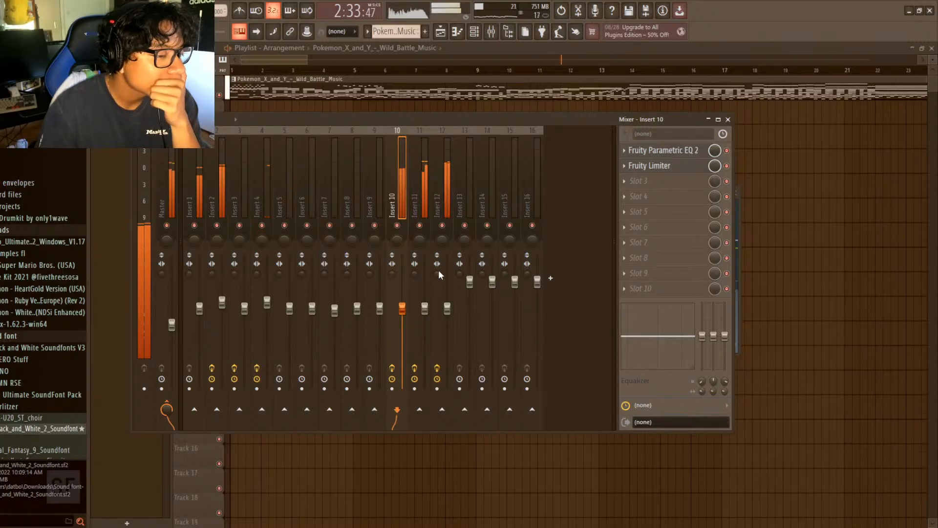
click(649, 166)
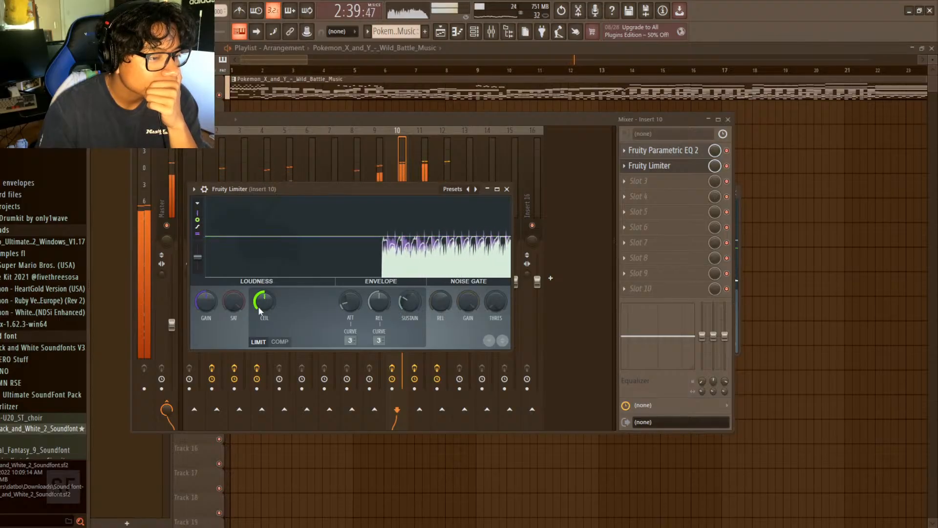
drag(380, 189, 390, 221)
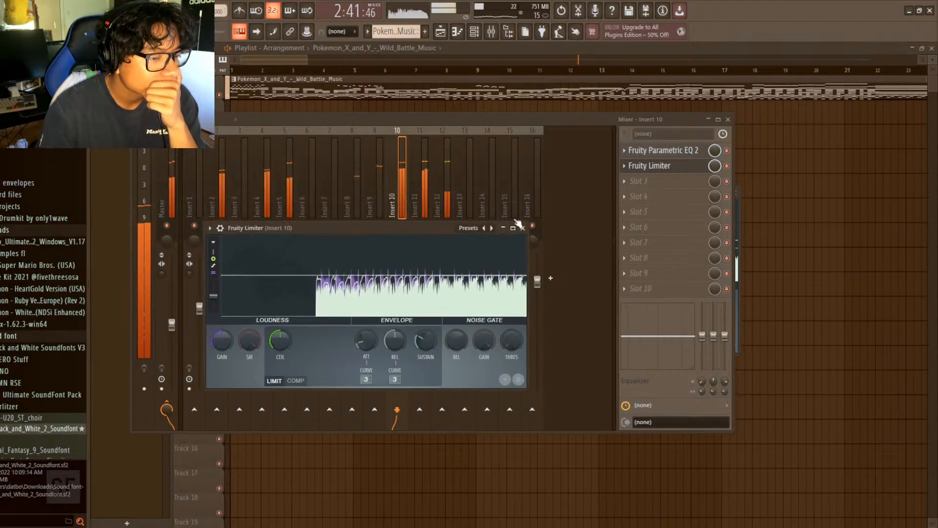
click(519, 221)
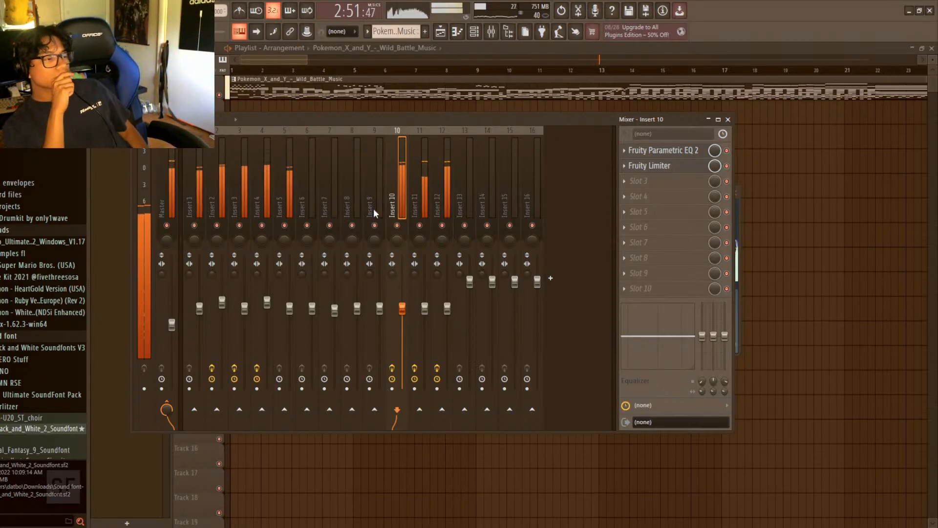
- Replay the song from the start and try panning Insert 12 to either side
key(space)
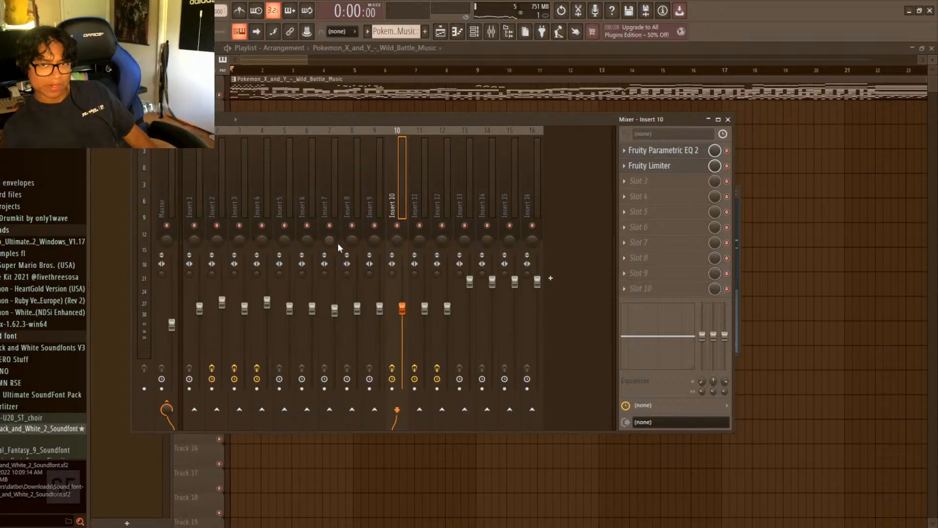
key(space)
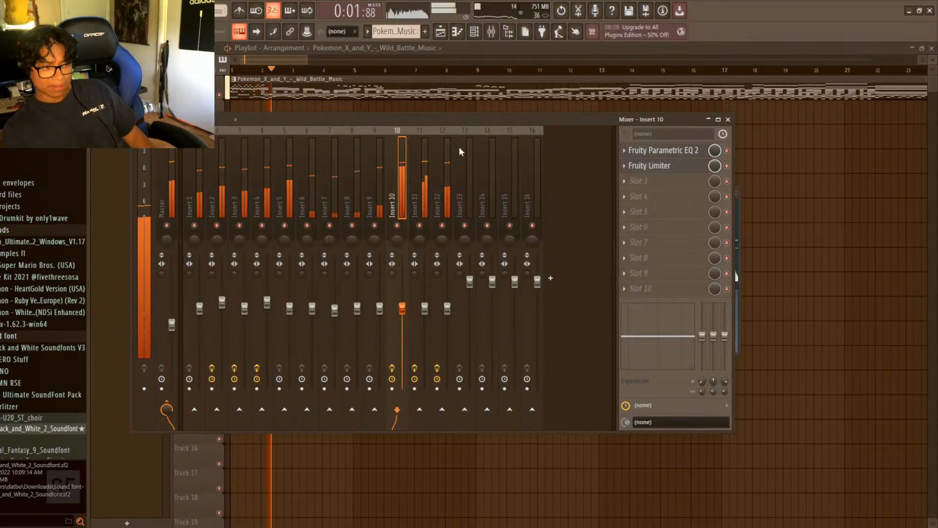
key(space)
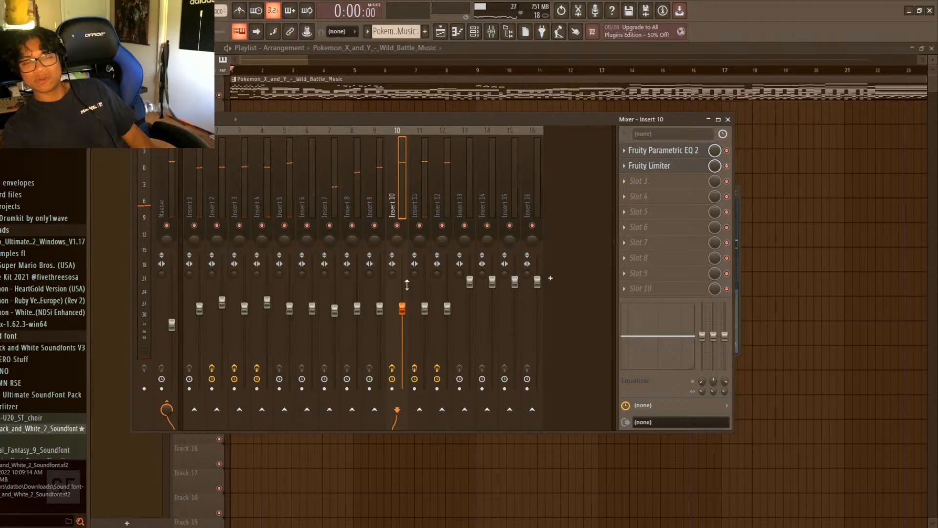
key(space)
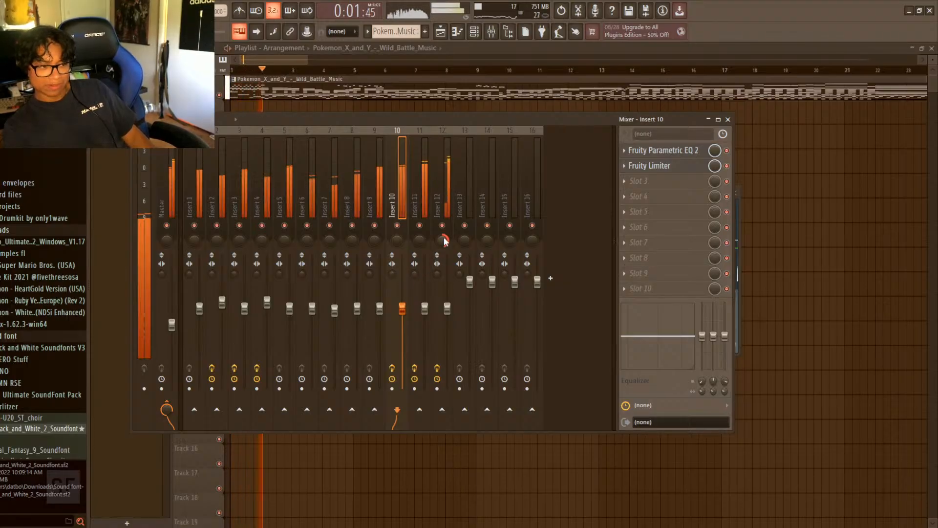
drag(444, 241, 440, 238)
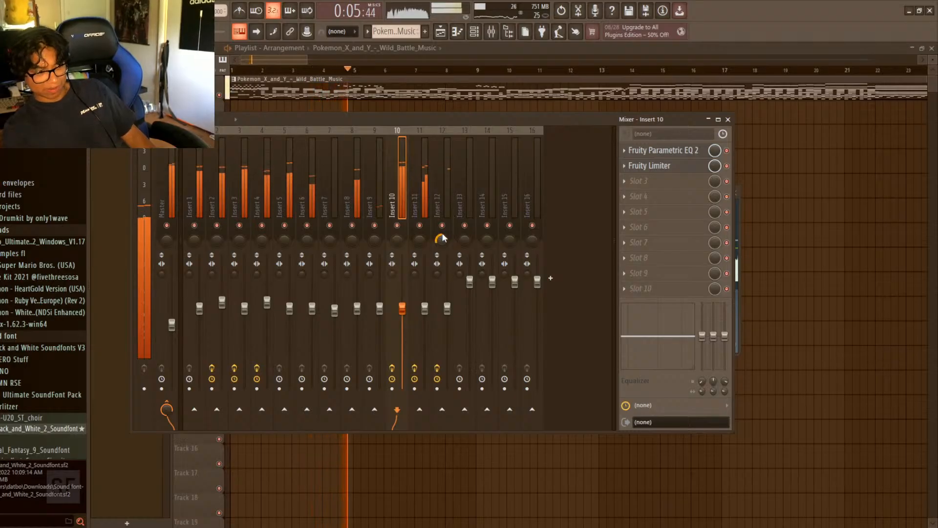
key(space)
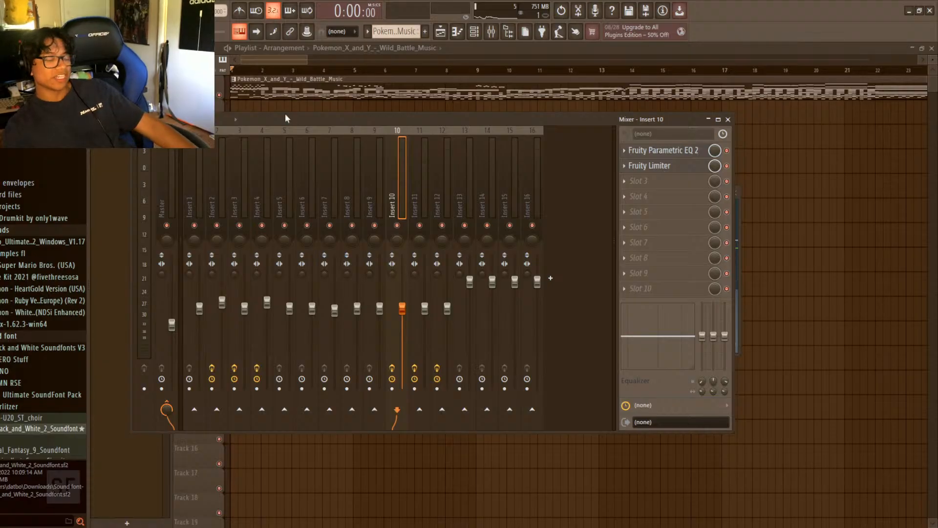
- Play the song and compare Inserts 1, 2 and 4 in solo, leaving only Inserts 2 and 4 soloed
key(space)
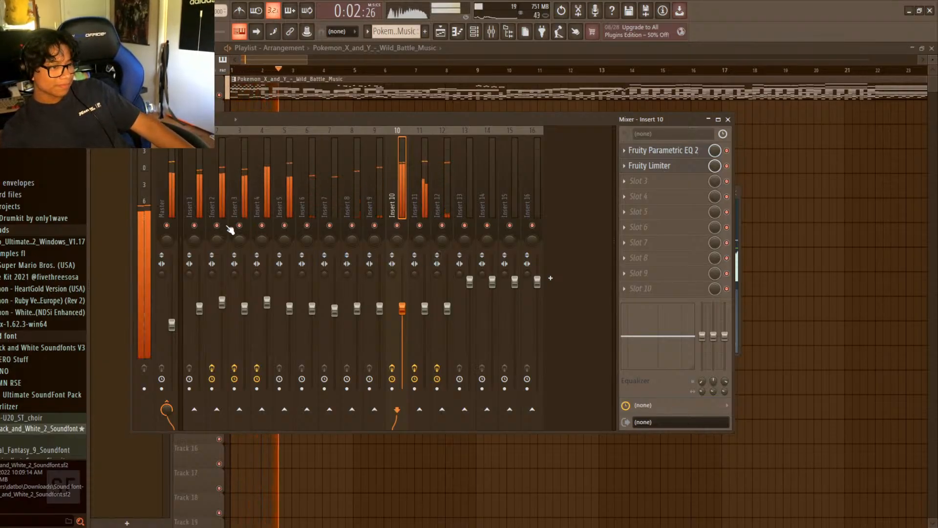
right_click(194, 226)
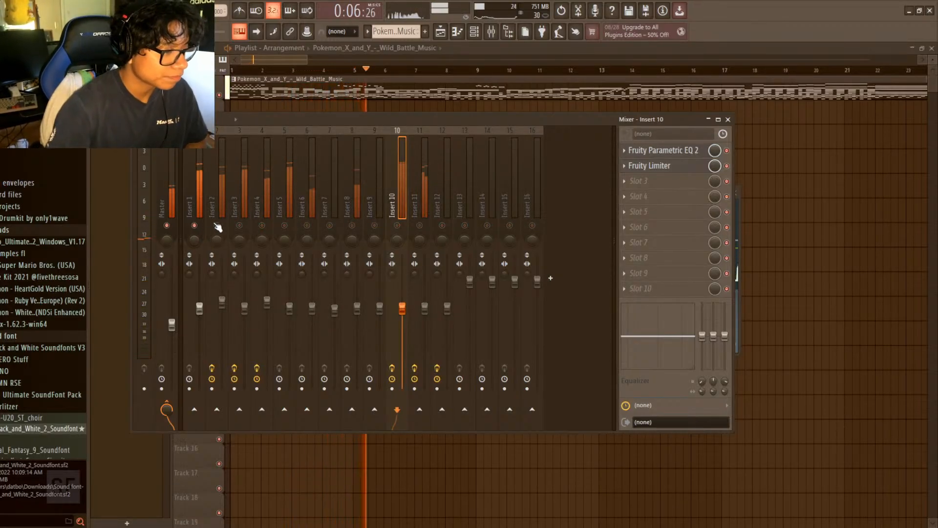
click(217, 225)
click(262, 226)
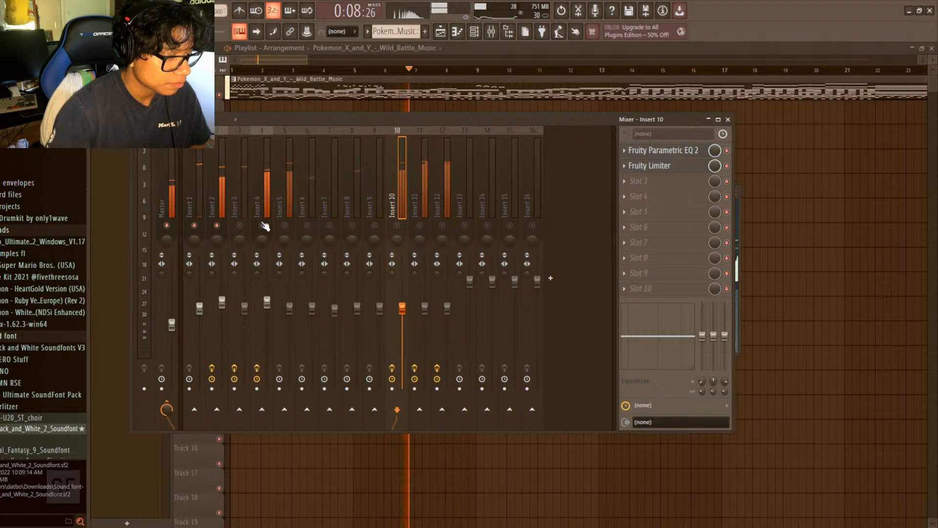
click(194, 226)
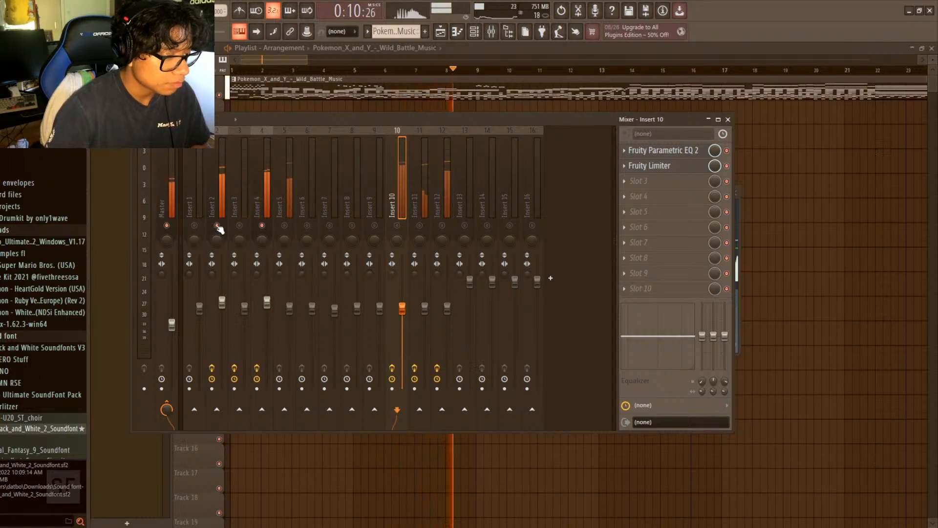
- Restart playback and pan Insert 2 and Insert 4 slightly left, soloing Insert 4 for its adjustment
key(space)
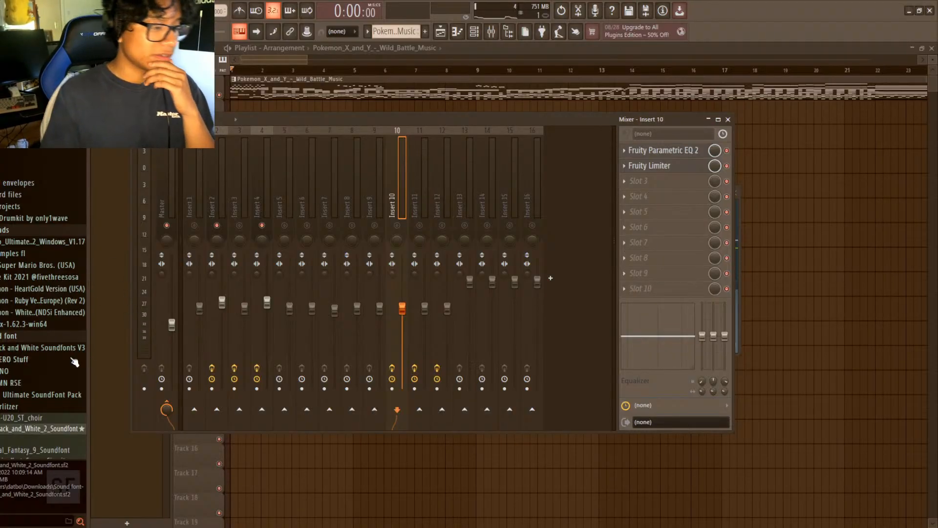
key(space)
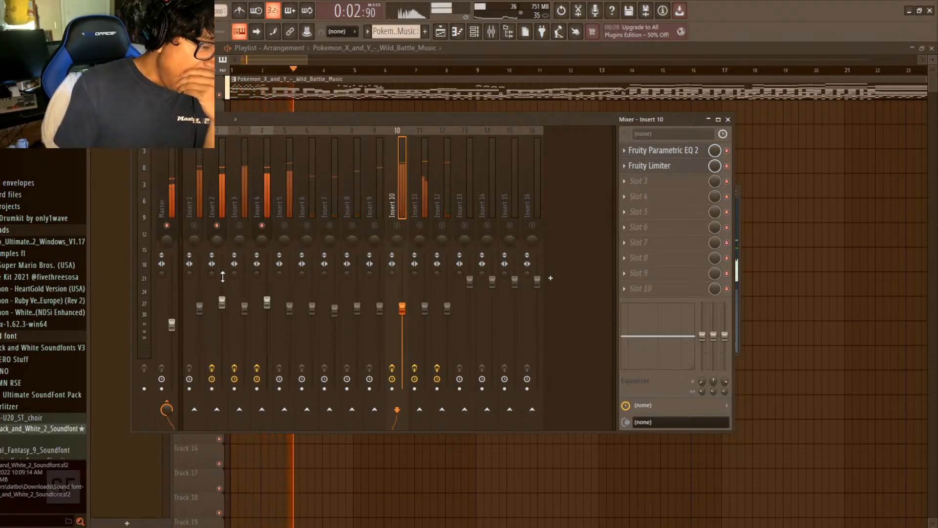
scroll(219, 241, down, 5)
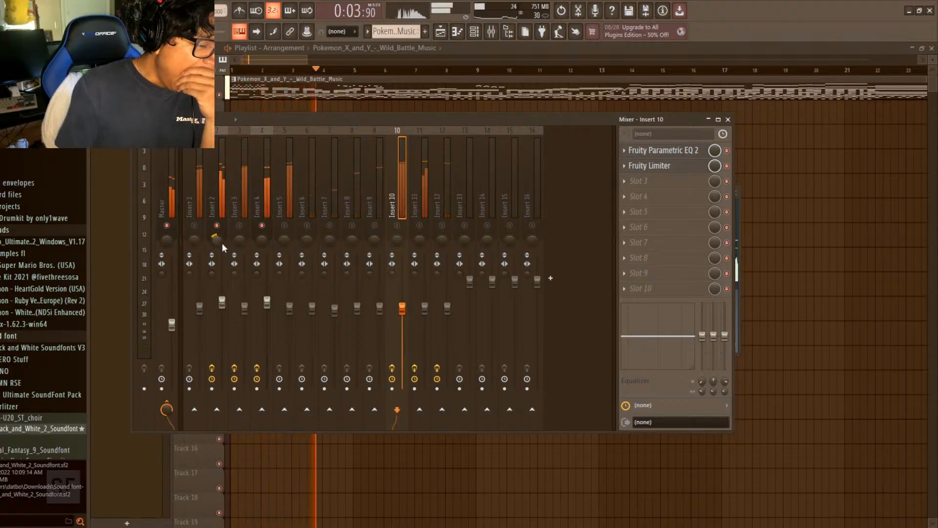
right_click(262, 226)
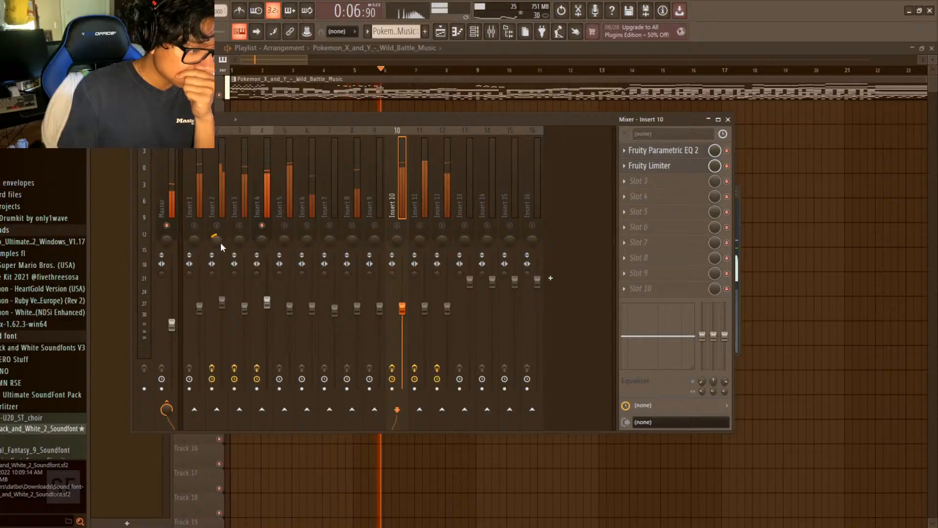
scroll(262, 238, down, 5)
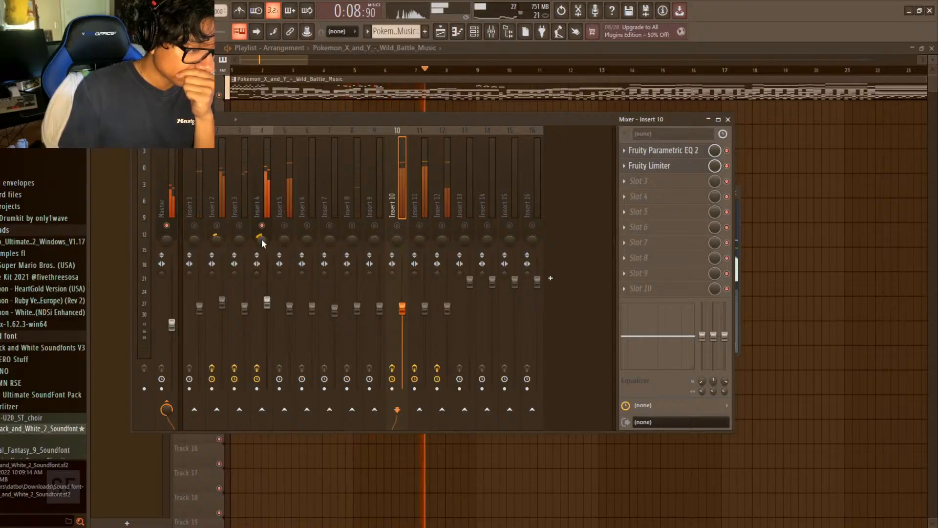
- Pan Insert 4 to just left of centre and Insert 2 further left, checking Insert 2 in solo before restoring the full mix
scroll(262, 239, up, 5)
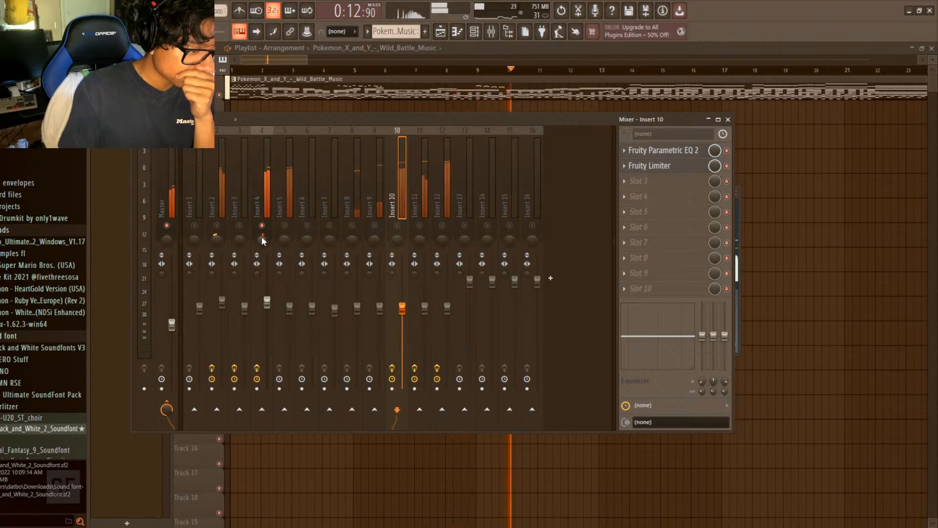
scroll(213, 240, down, 2)
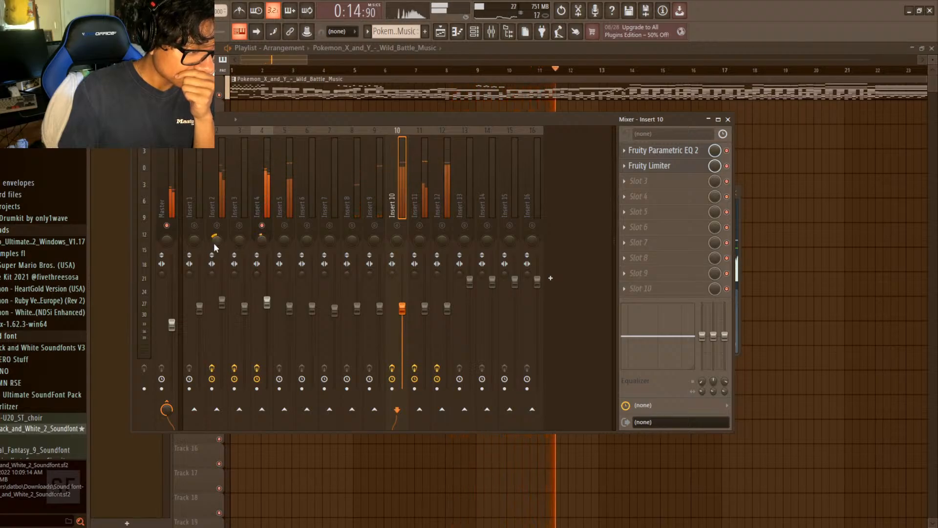
right_click(217, 225)
right_click(217, 226)
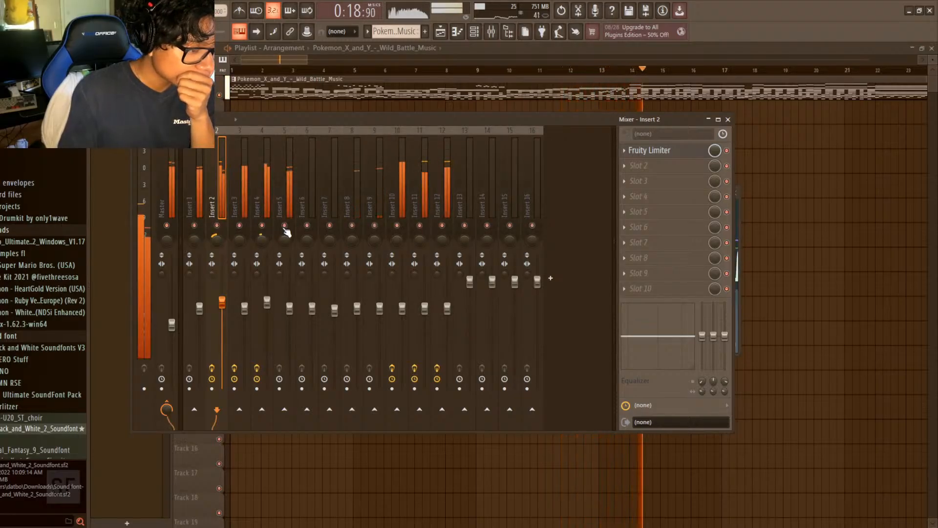
- Pan Insert 3 slightly left, Insert 1 left and Insert 5 right, soloing each in turn, and restore the full mix
right_click(239, 225)
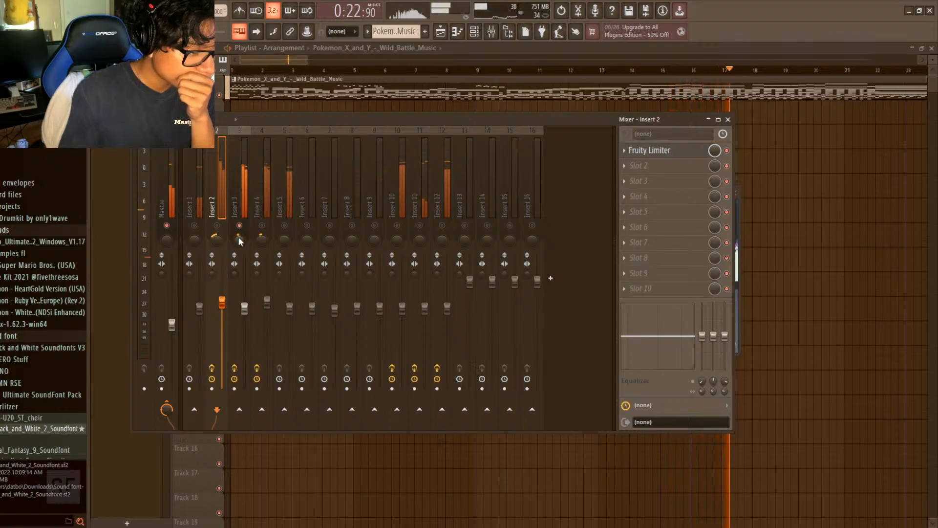
right_click(194, 226)
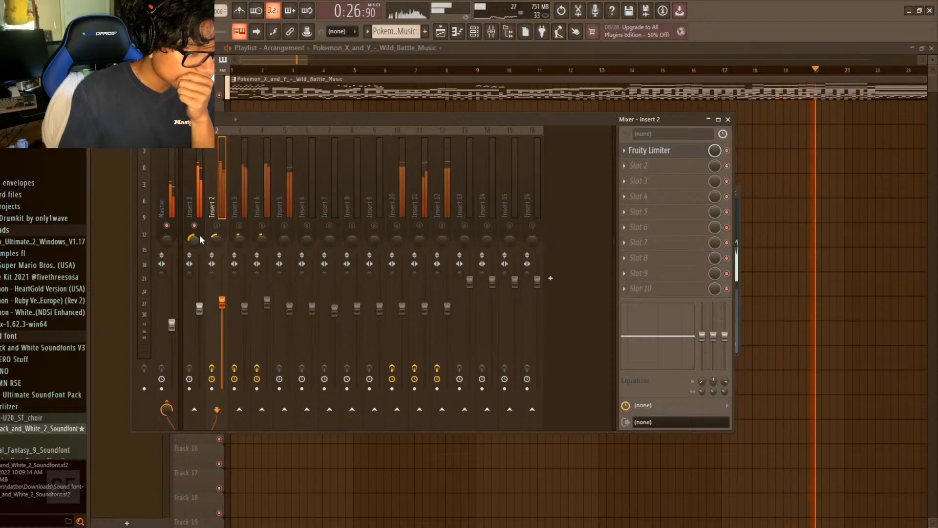
right_click(284, 225)
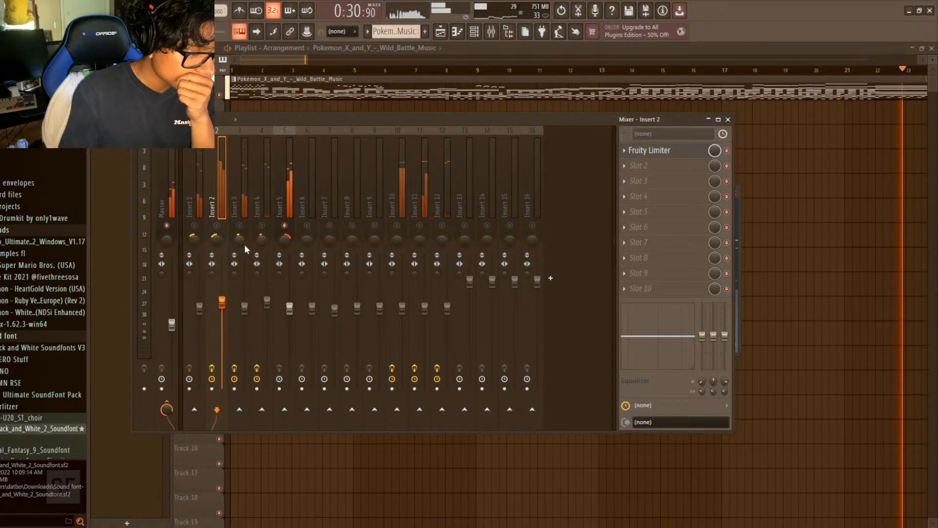
right_click(286, 226)
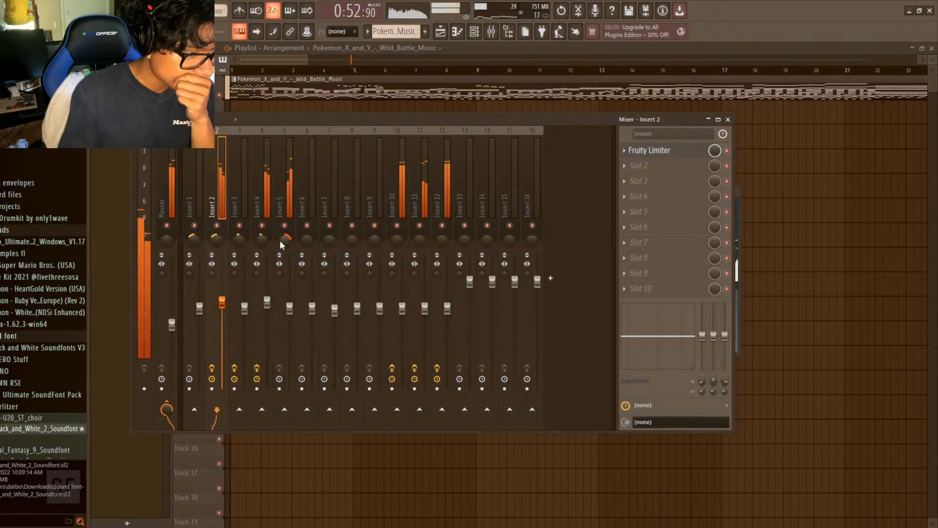
- Solo Insert 12, lower its fader slightly during playback, and bring the full mix back
right_click(441, 225)
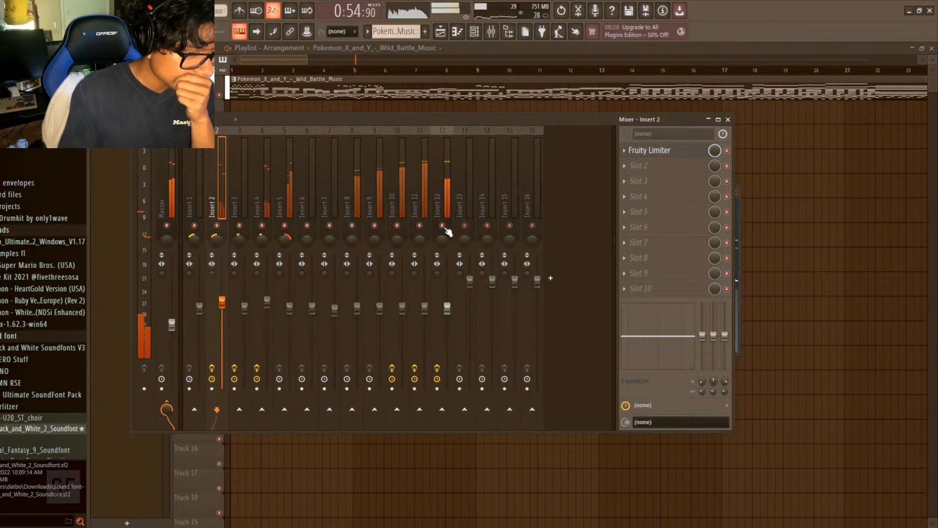
click(650, 150)
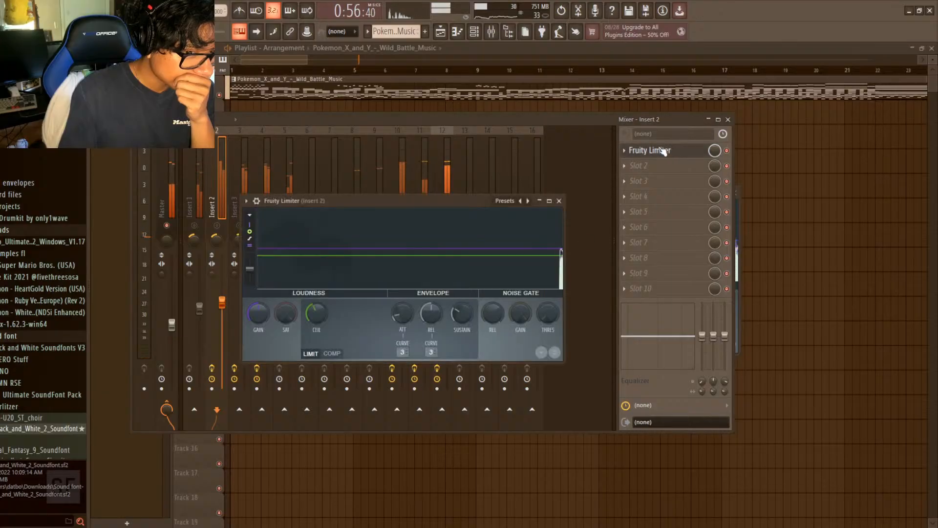
click(561, 198)
drag(448, 310, 448, 325)
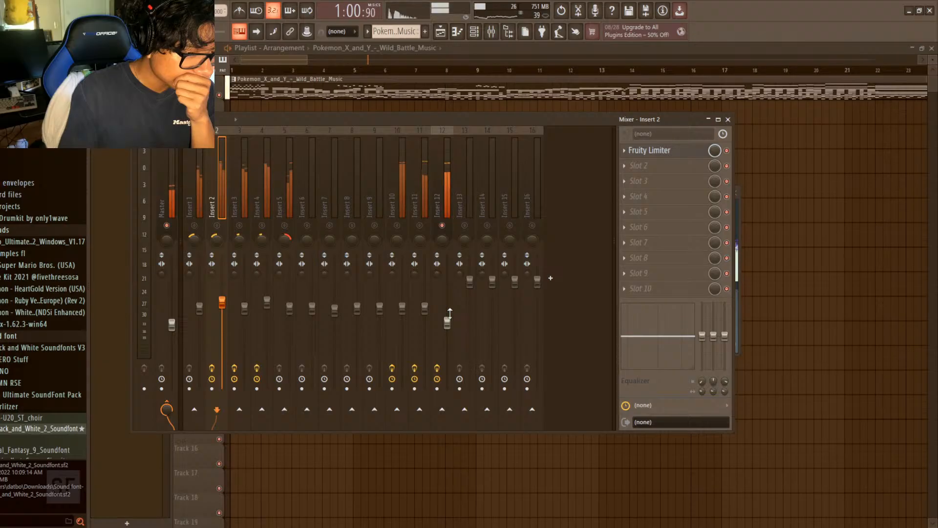
drag(448, 320, 447, 315)
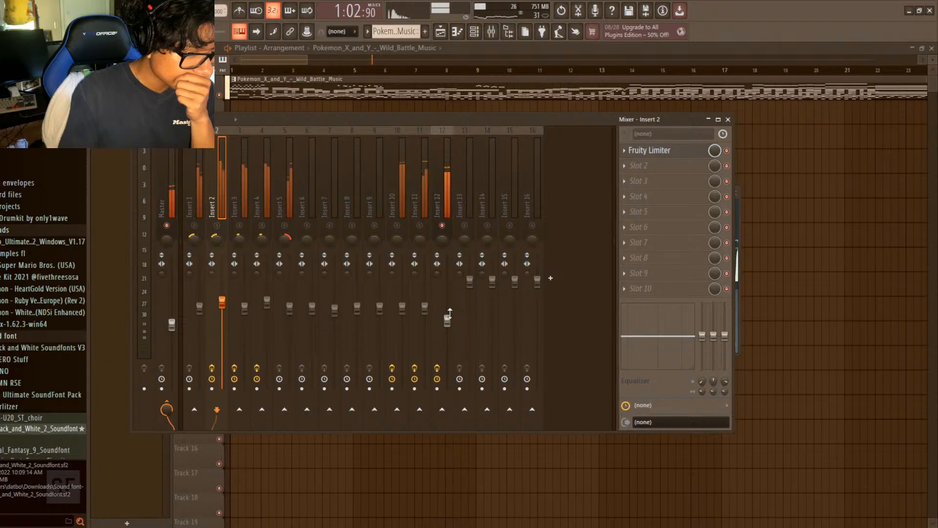
right_click(442, 224)
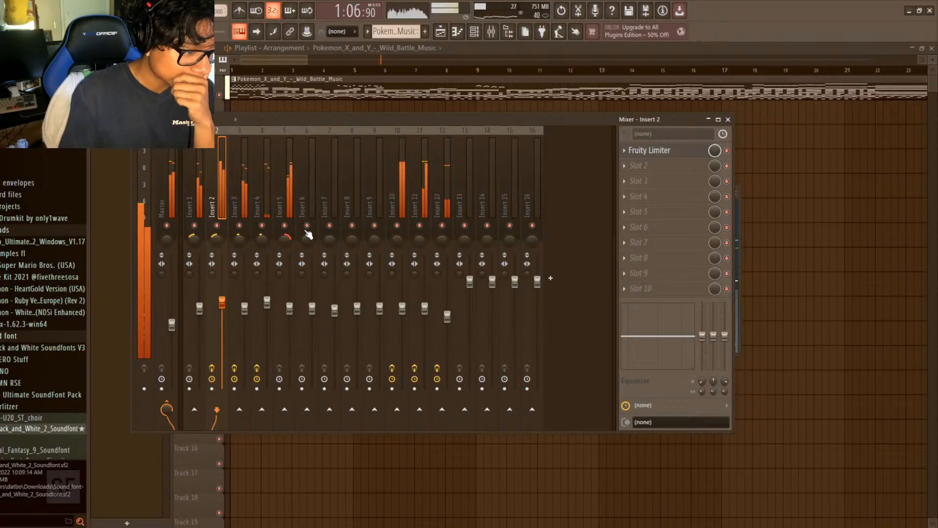
- Restart the song with the channel rack open to check which channels play, and return to the mixer
click(474, 32)
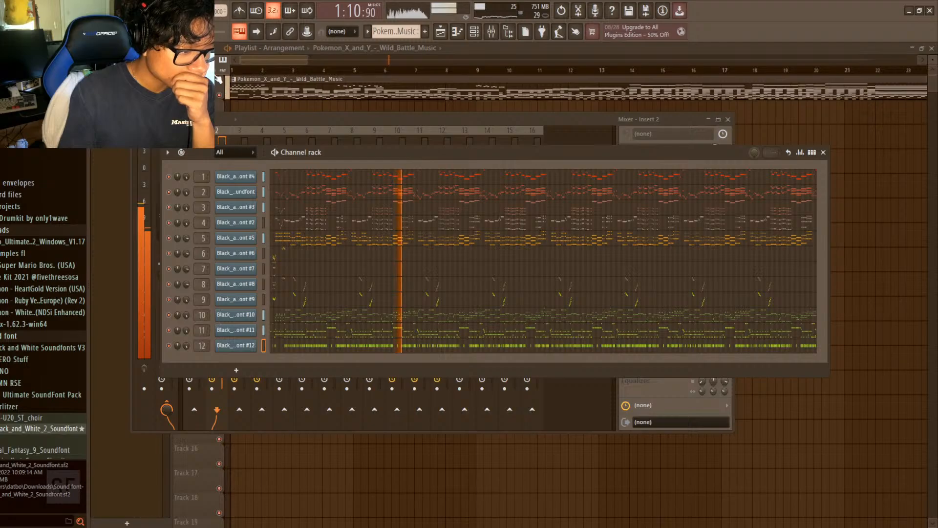
key(space)
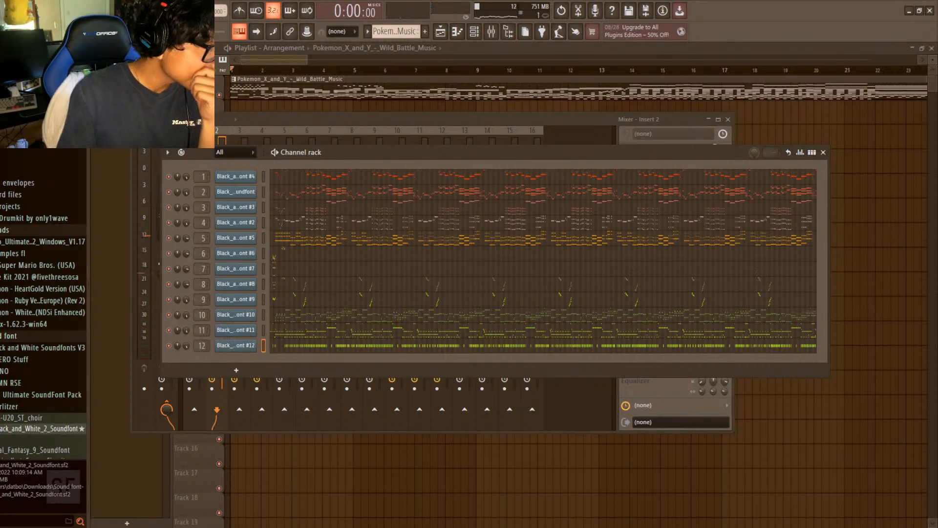
key(space)
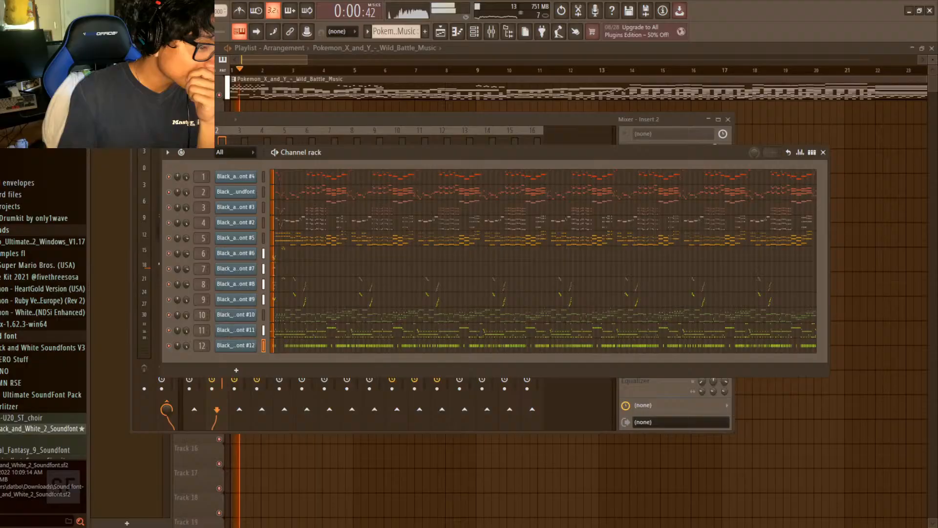
click(824, 153)
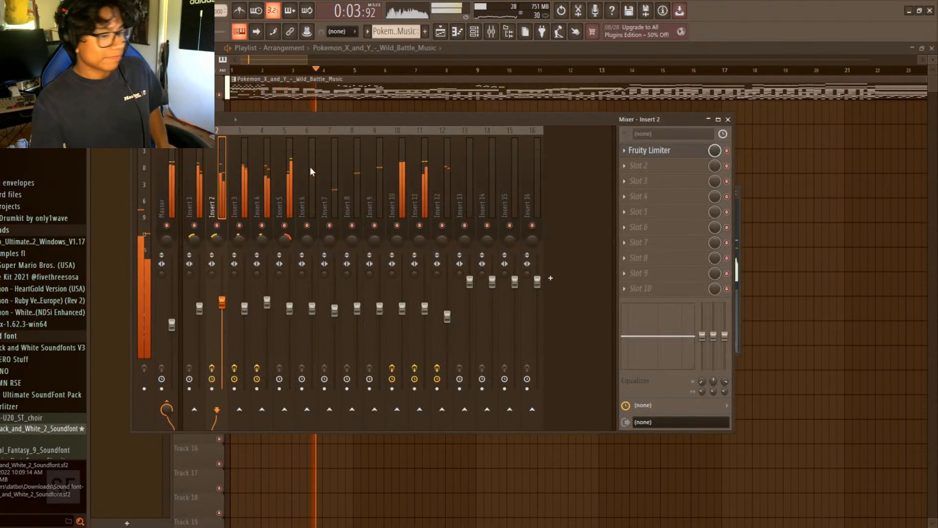
click(475, 32)
click(492, 33)
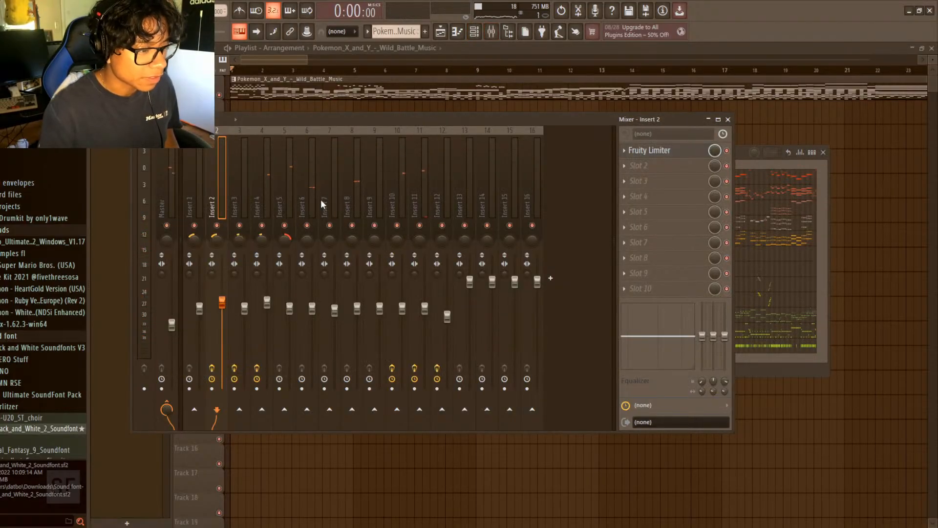
- Examine the effects loaded on the inserts from Insert 3 to Insert 12 by selecting them one after another
click(246, 310)
click(267, 303)
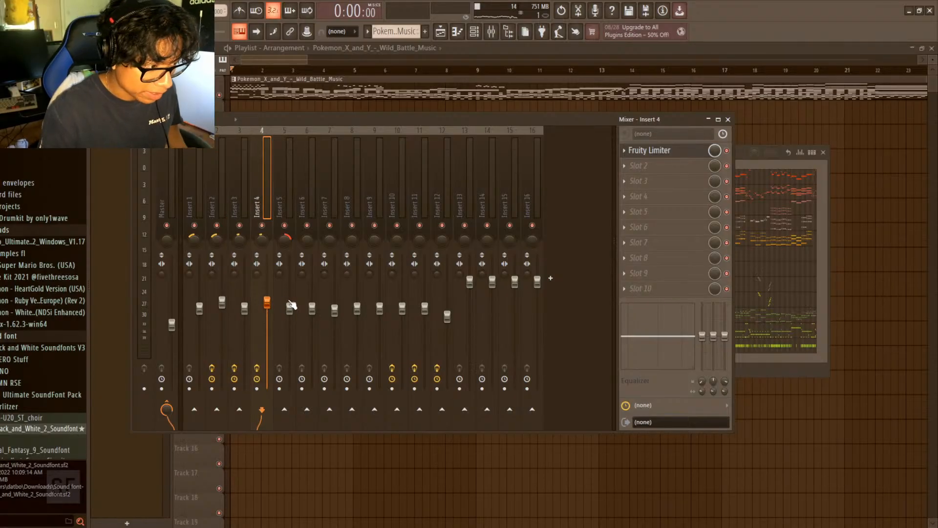
click(290, 308)
click(312, 308)
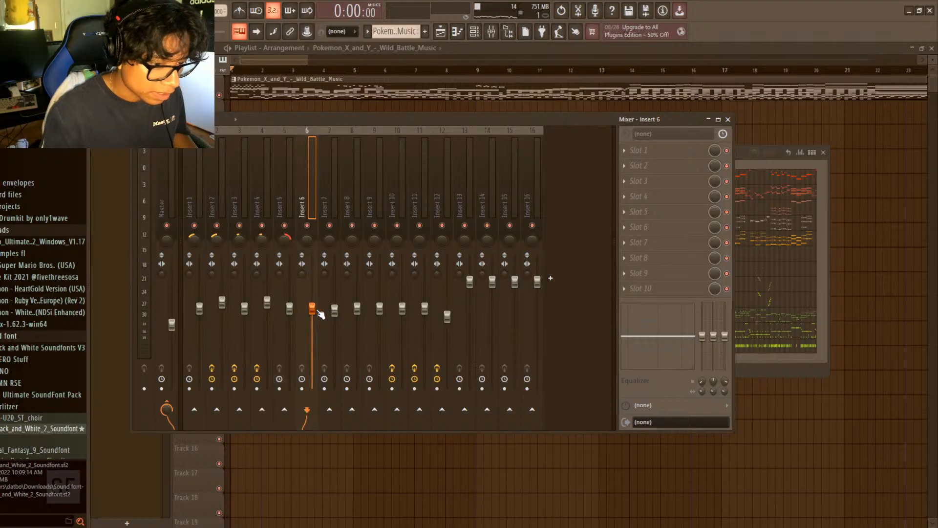
click(356, 309)
click(380, 309)
click(403, 308)
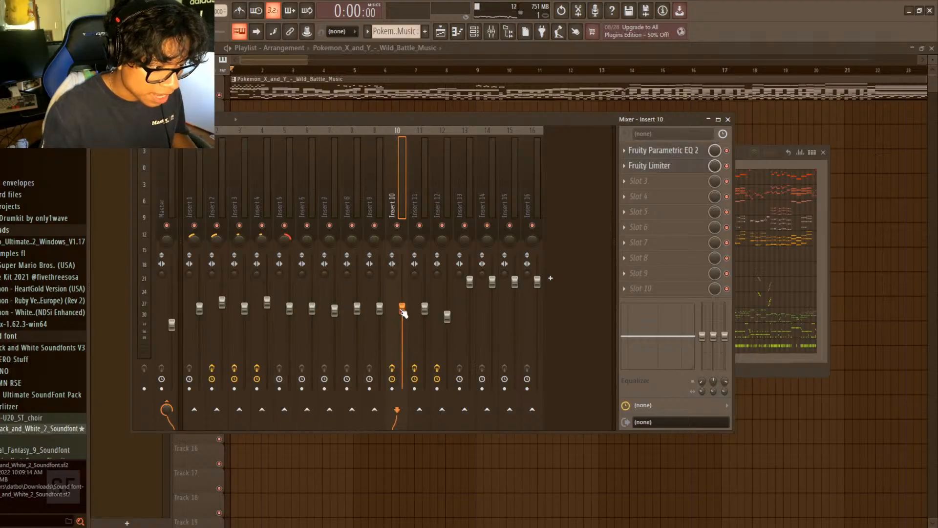
click(424, 309)
click(448, 316)
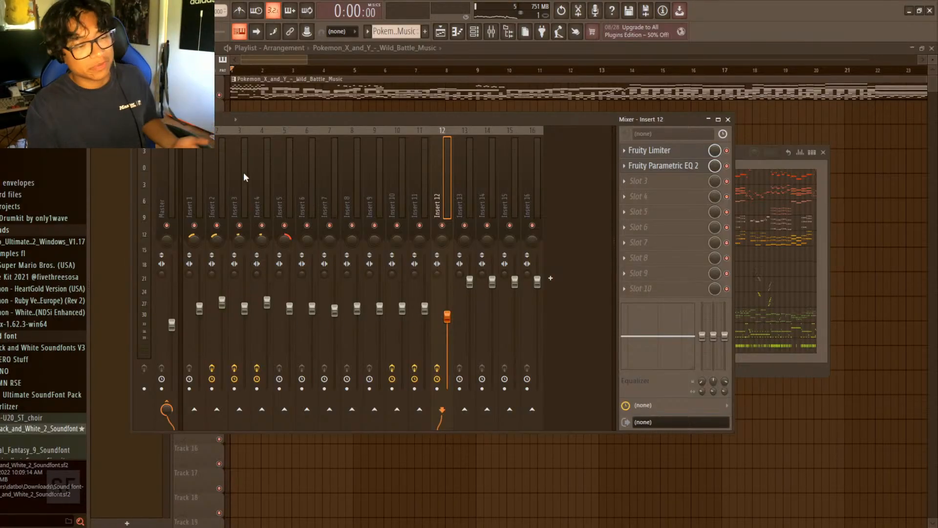
- Play the song from the start, pan Insert 6 left and bring Insert 1's pan closer to centre, soloing each
key(space)
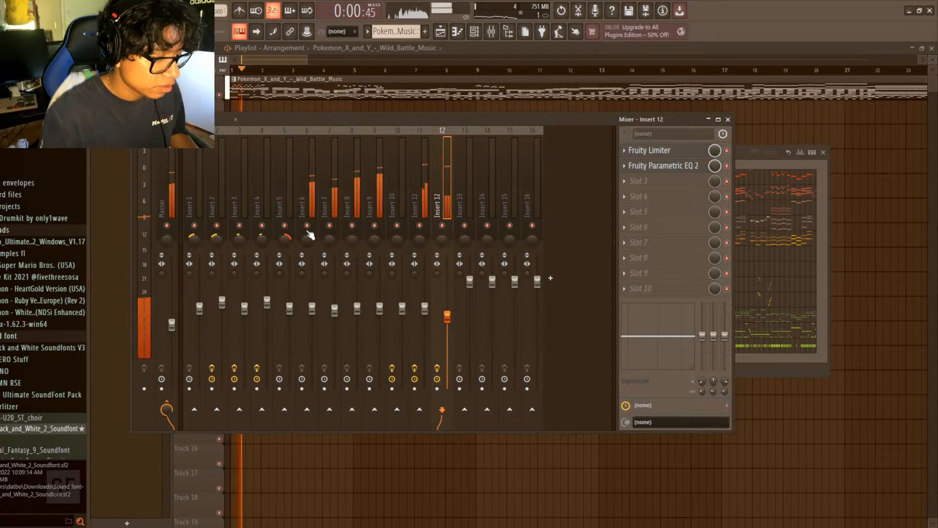
right_click(307, 228)
drag(304, 239, 304, 252)
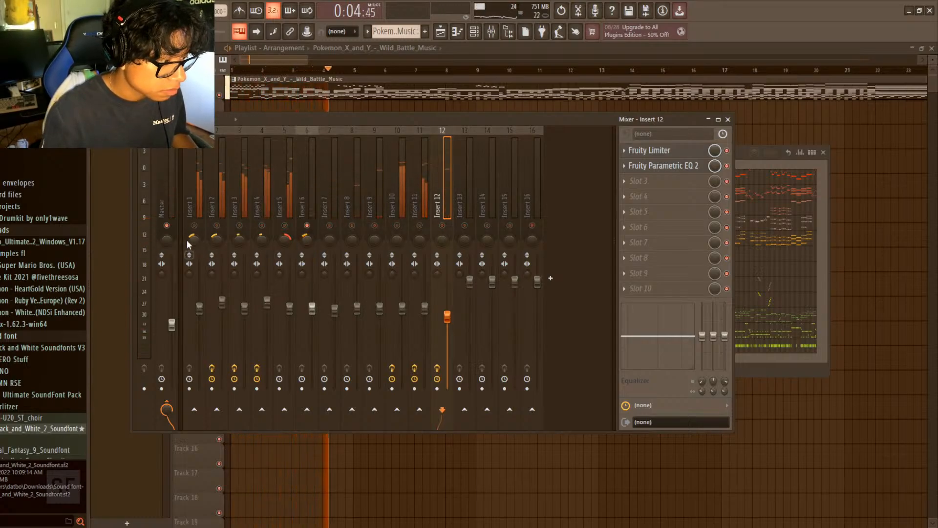
right_click(194, 225)
drag(197, 239, 196, 233)
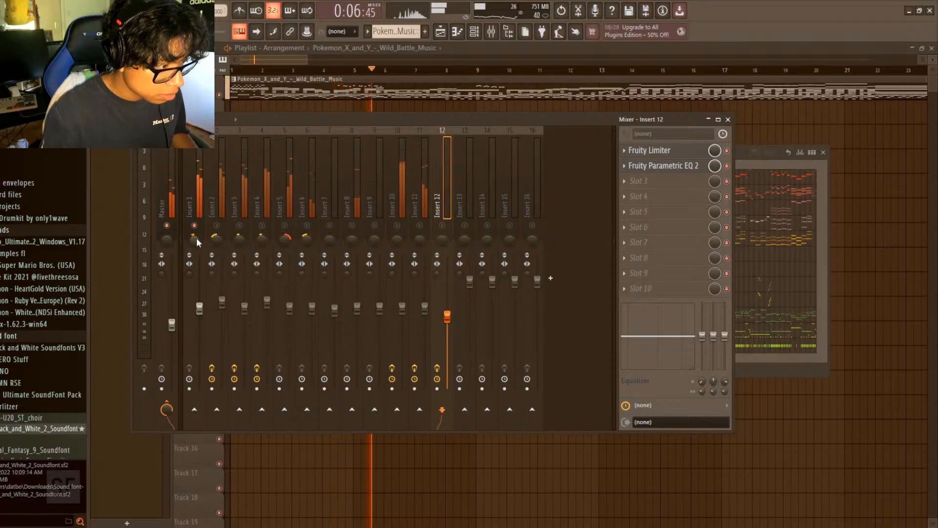
- Bring Insert 2's pan closer to centre and lower Insert 5's fader slightly while soloing each insert
right_click(216, 225)
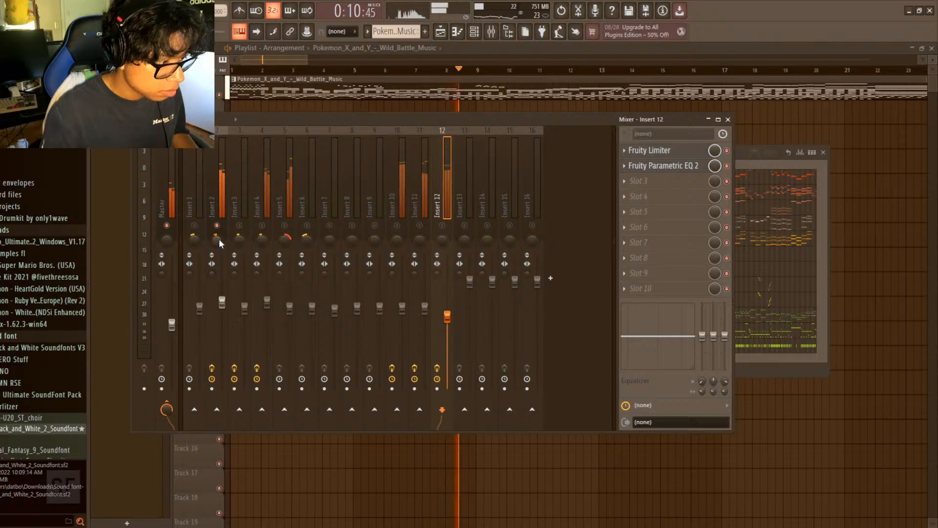
click(262, 225)
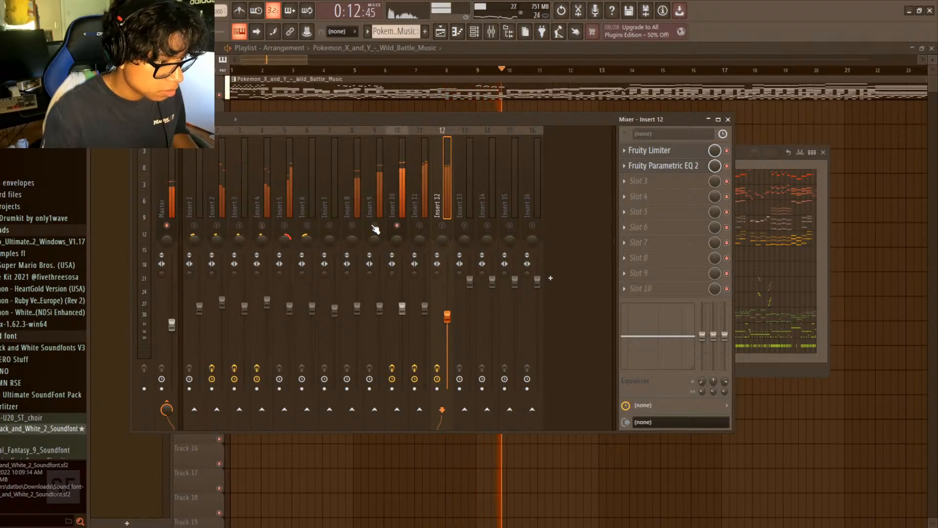
right_click(284, 225)
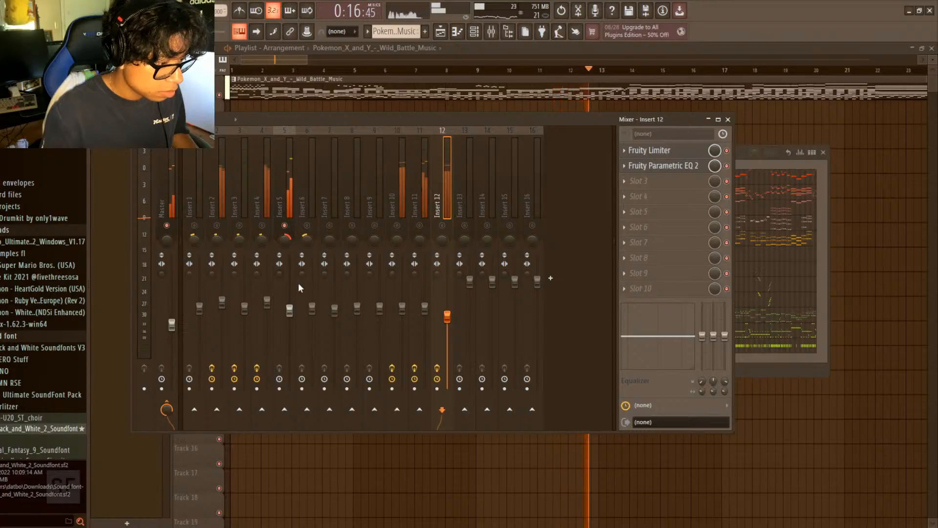
- Replay the song's opening and audition Inserts 6 and 7 in solo
right_click(307, 225)
right_click(329, 226)
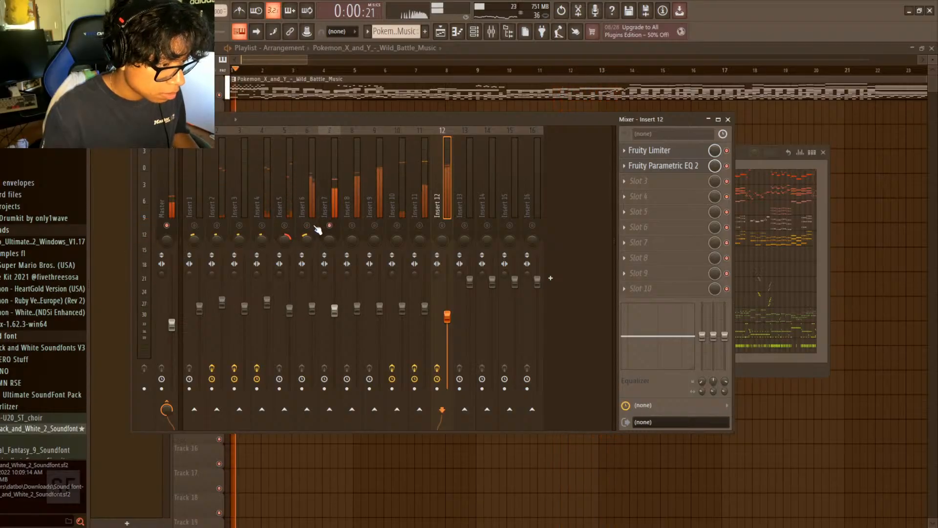
right_click(330, 226)
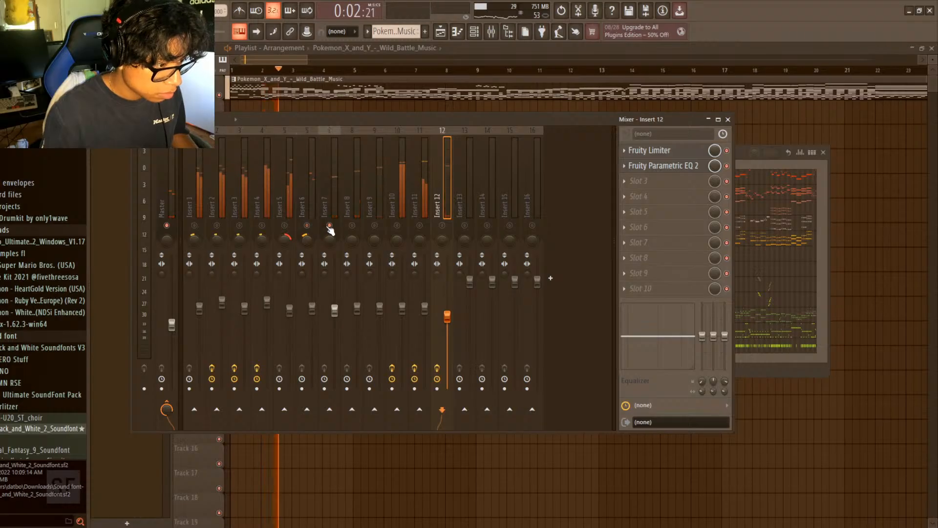
key(space)
key(space)
right_click(330, 225)
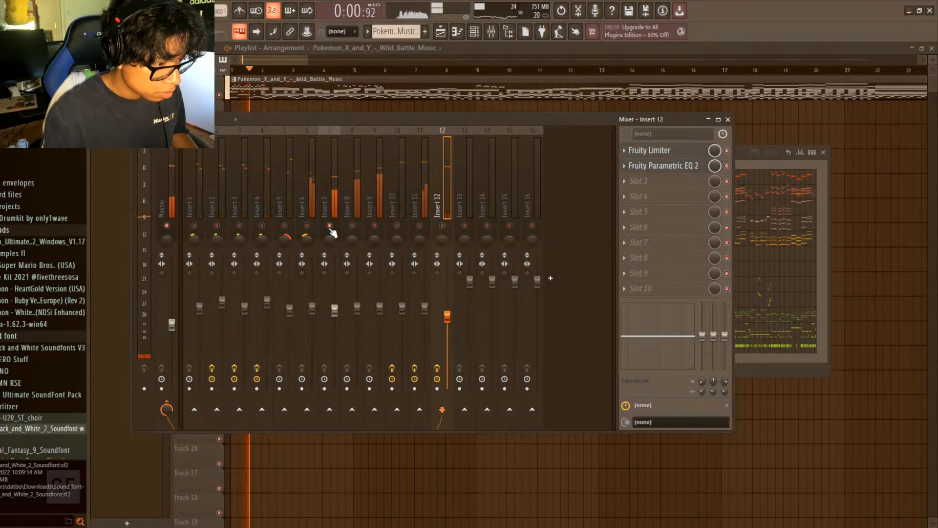
- Solo Inserts 6, 7 and 8 together, pan Insert 7 left and Insert 8 right, and replay the opening
right_click(352, 226)
click(307, 225)
key(space)
key(space)
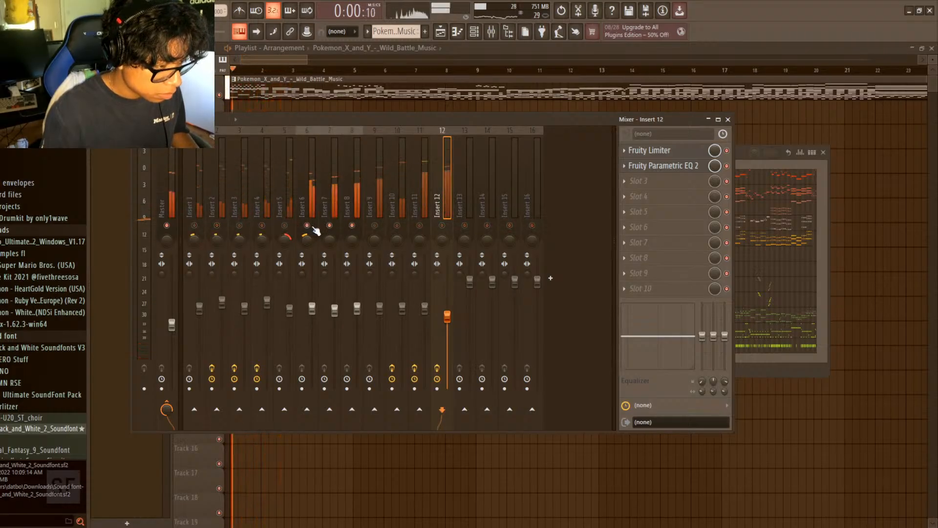
scroll(348, 239, up, 8)
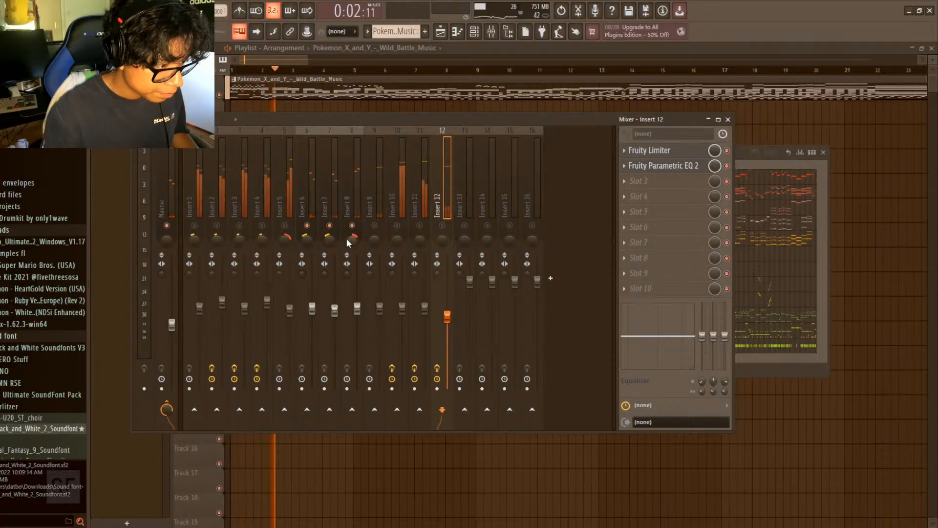
key(space)
key(space)
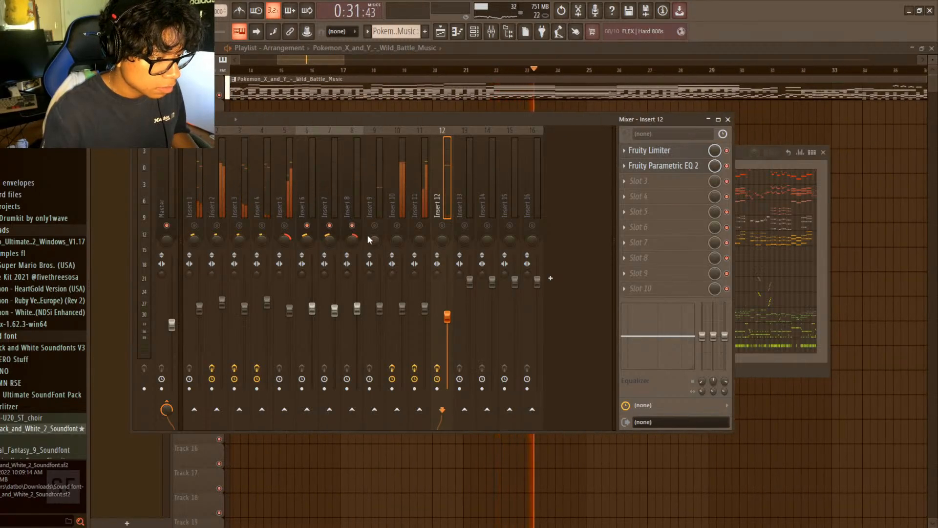
- Solo Insert 9, replay the song from the start, and pan the insert right
right_click(375, 226)
key(space)
key(space)
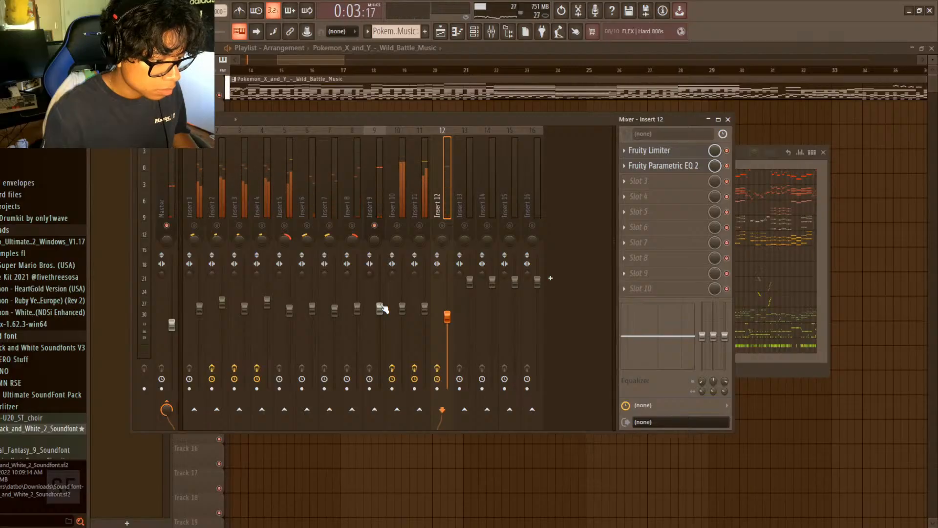
key(space)
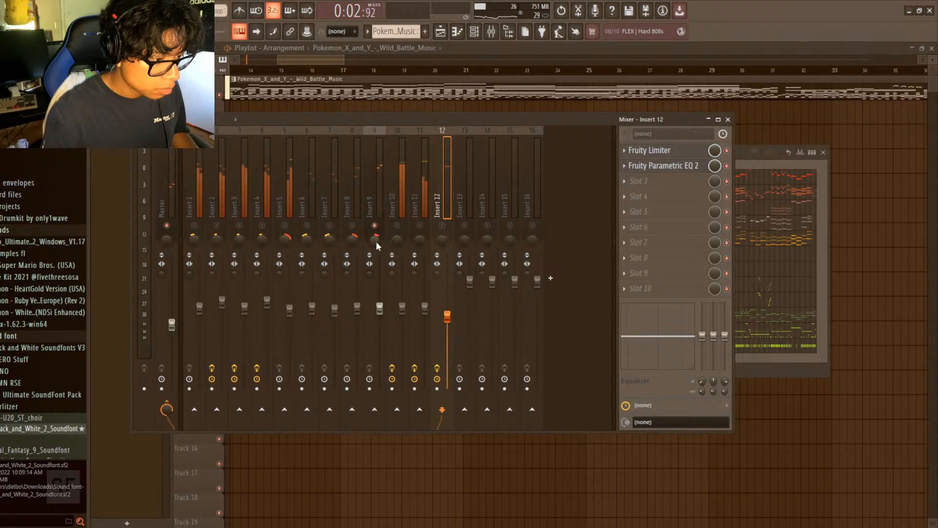
- Audition Inserts 10, 11 and 12 in solo, adjust Insert 10's stereo separation, and restore all inserts before stopping playback
click(397, 225)
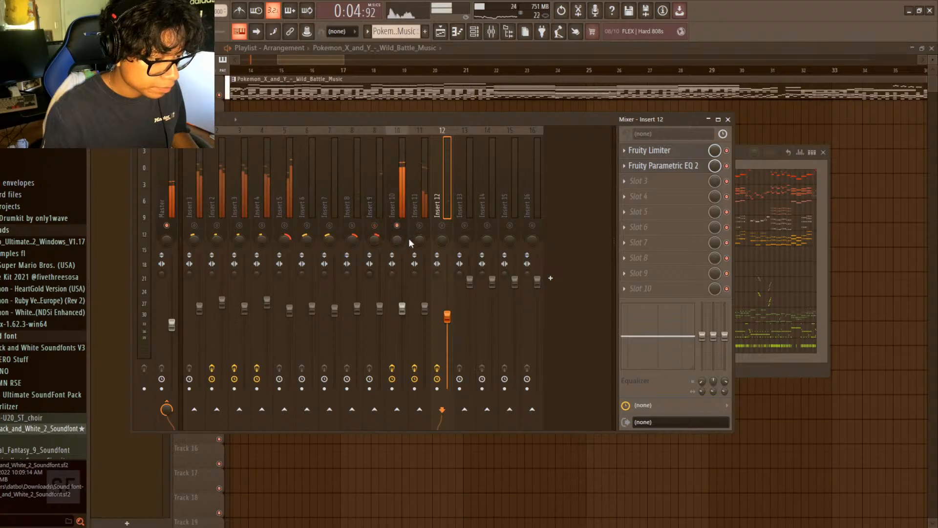
drag(392, 274, 395, 252)
click(419, 226)
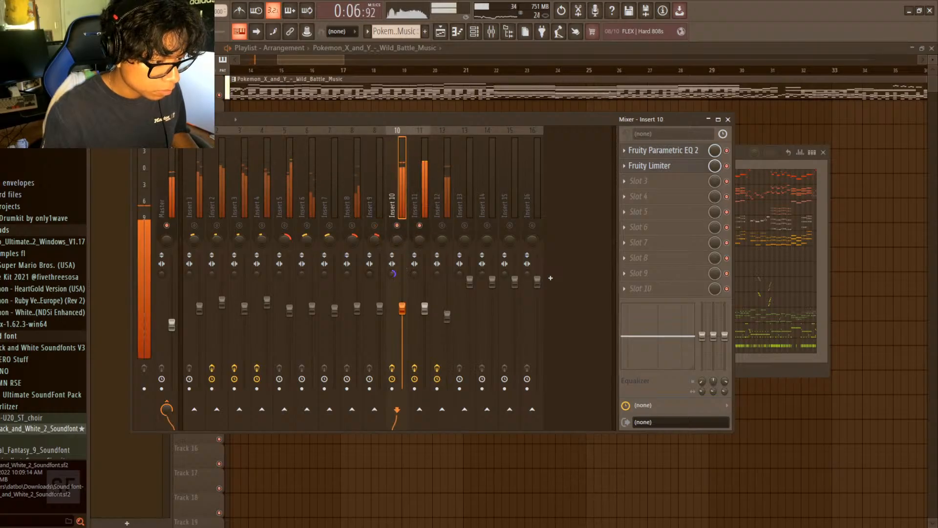
click(442, 226)
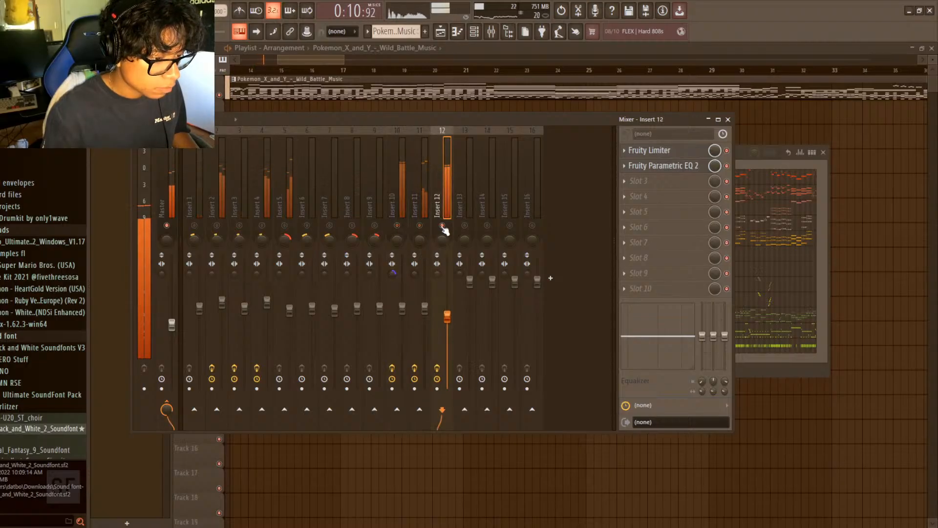
right_click(443, 226)
key(space)
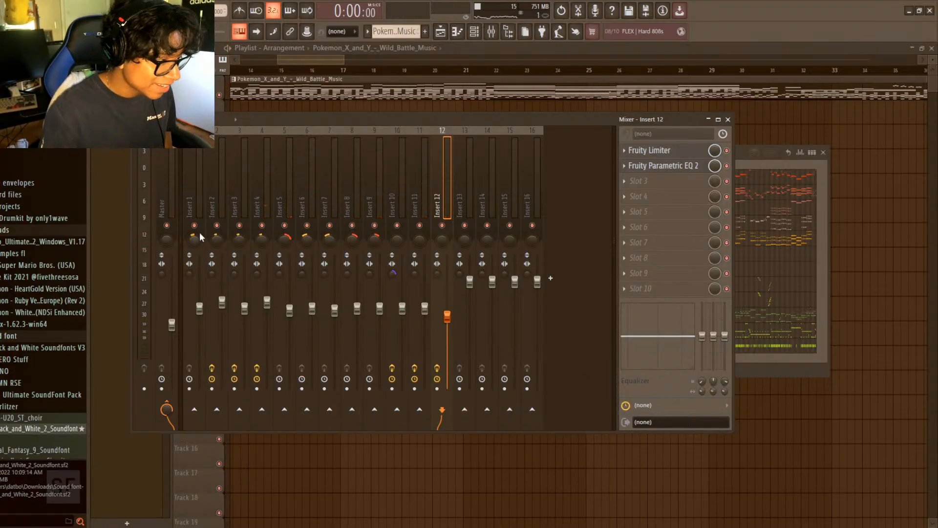
- Load Fruity Limiter in Insert 1's first slot and lower its ceiling slightly while the song plays
click(200, 308)
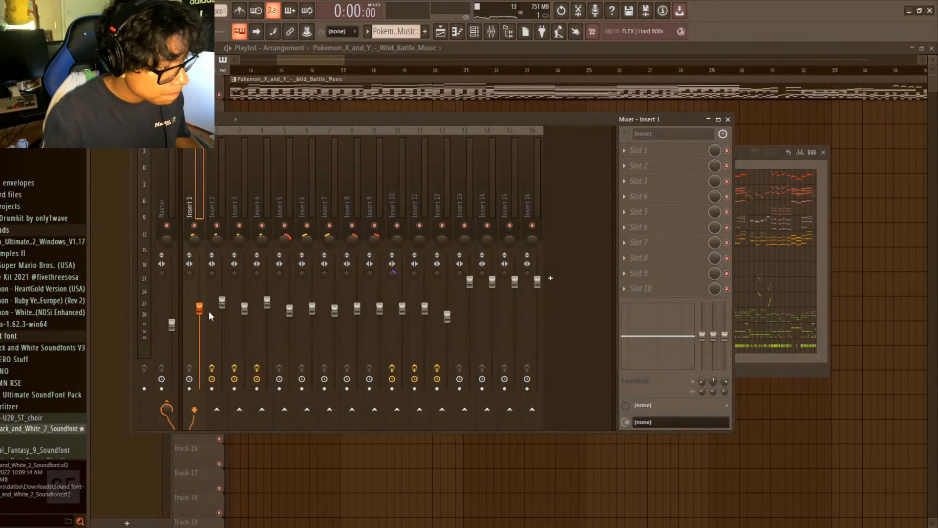
key(space)
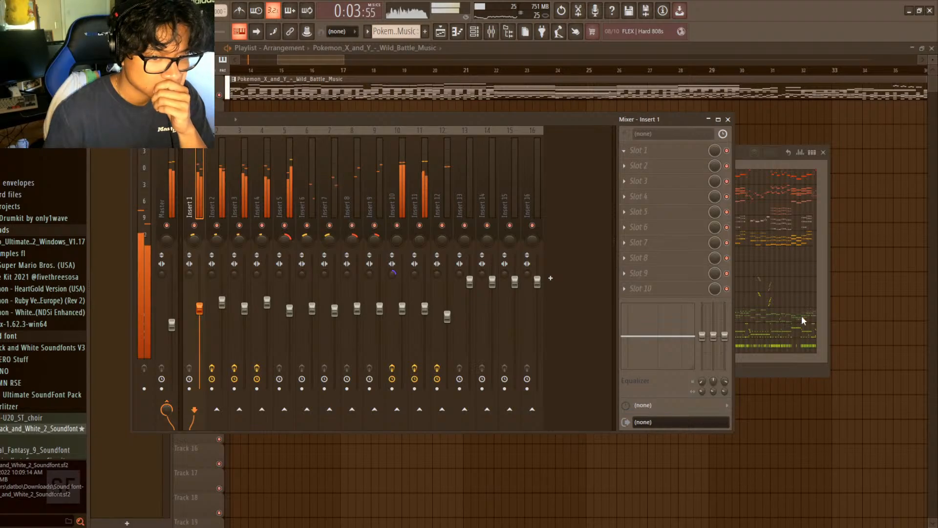
click(791, 286)
drag(255, 152, 478, 203)
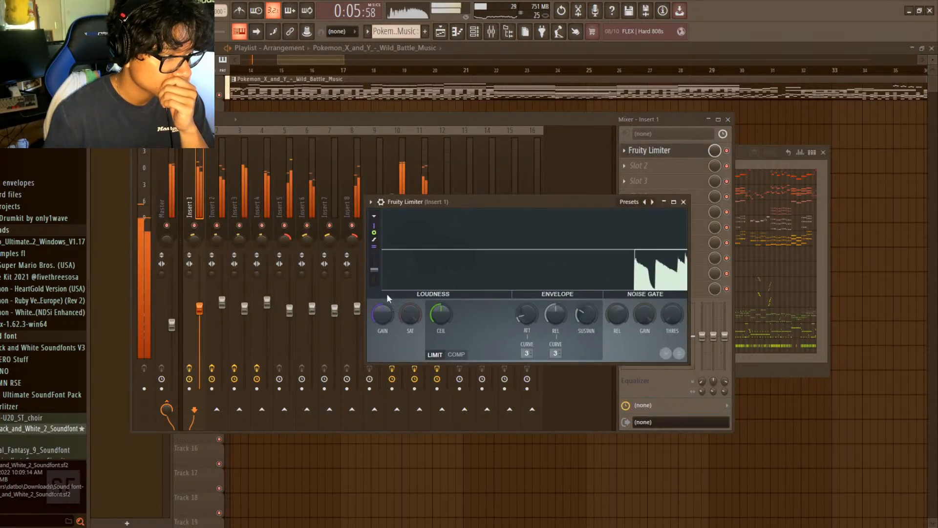
drag(440, 314, 440, 322)
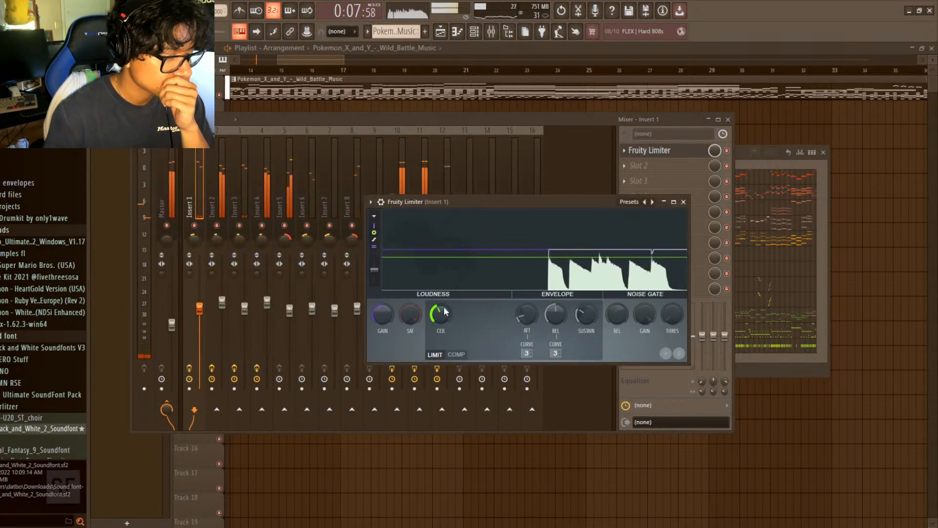
click(674, 203)
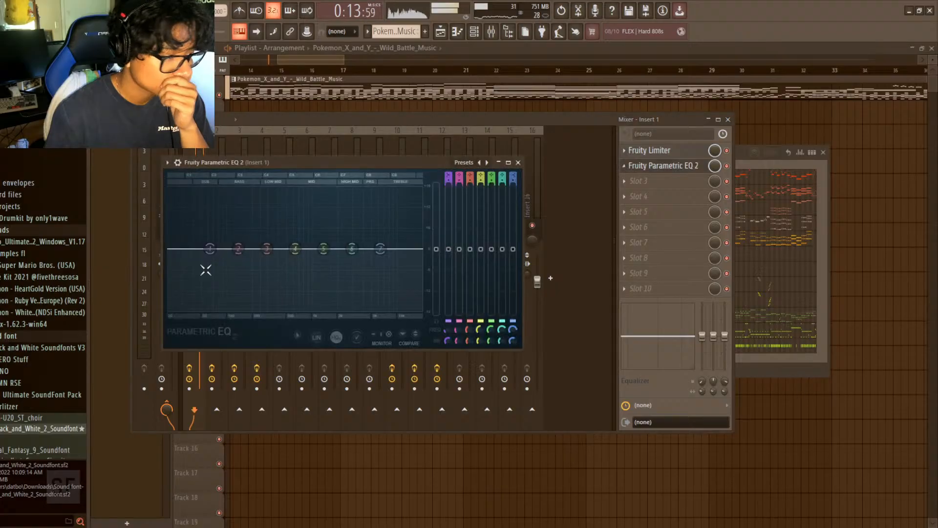
- Solo Insert 1 and shape its Fruity Parametric EQ 2 by moving band 1 lower and boosting band 3 in the upper mids
drag(364, 164, 643, 236)
right_click(194, 226)
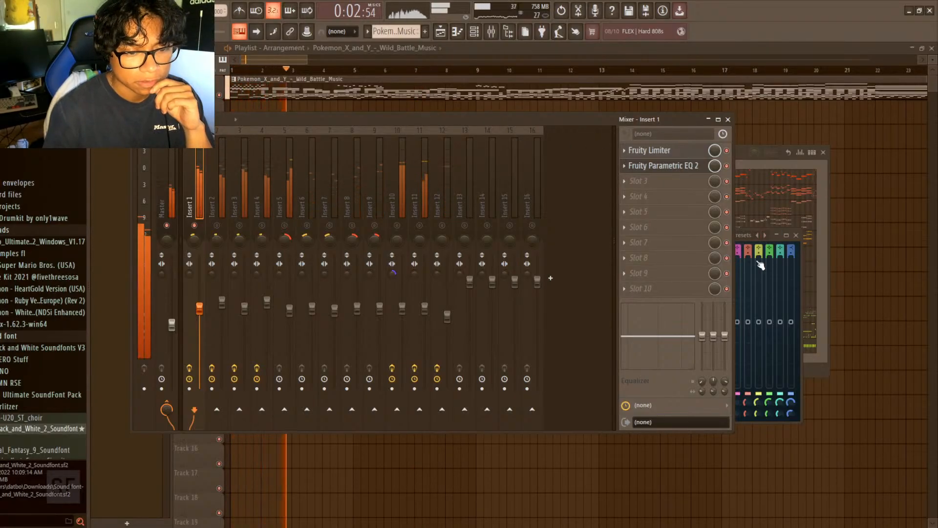
click(784, 324)
drag(636, 235, 646, 105)
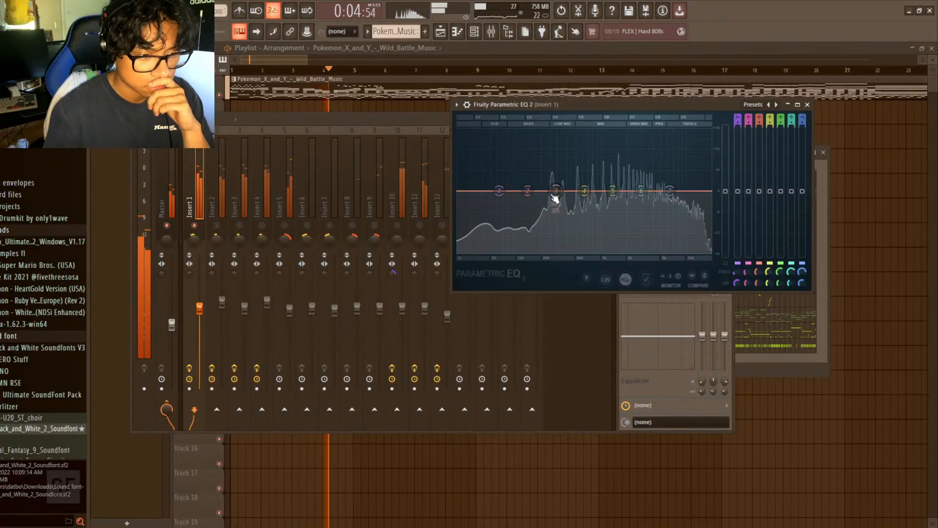
mouse_move(506, 193)
mouse_down()
mouse_move(530, 224)
mouse_move(500, 217)
mouse_move(495, 191)
mouse_up()
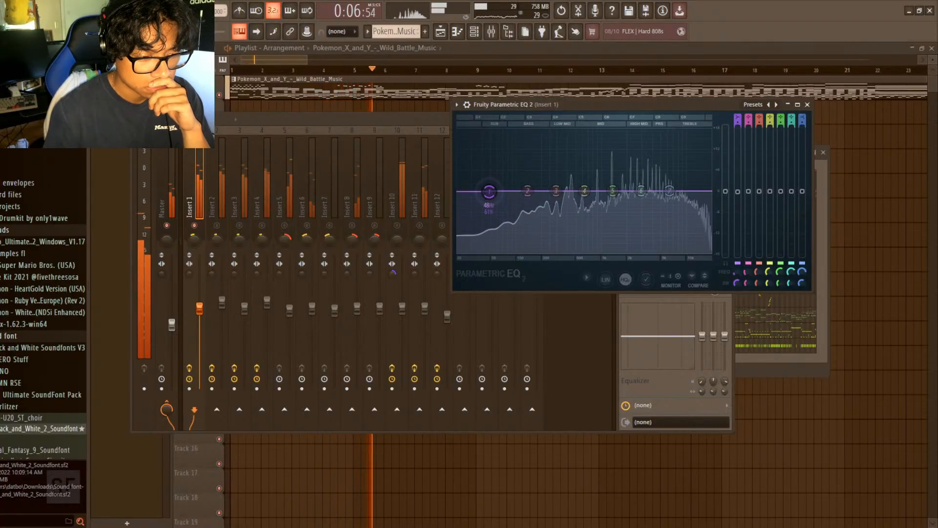
drag(557, 185, 617, 177)
- Replay the opening, shift Insert 1's EQ band 3 higher with a smaller boost, and cut band 4
key(space)
key(space)
key(space)
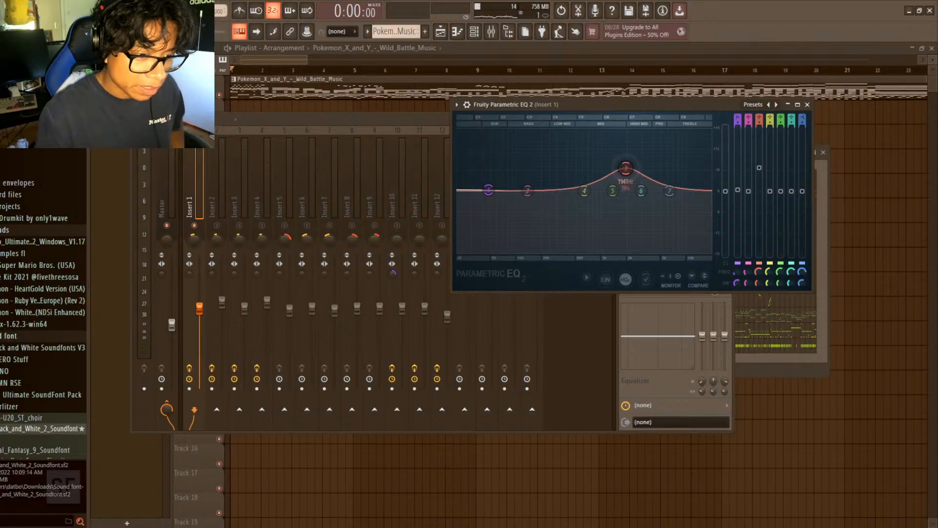
key(space)
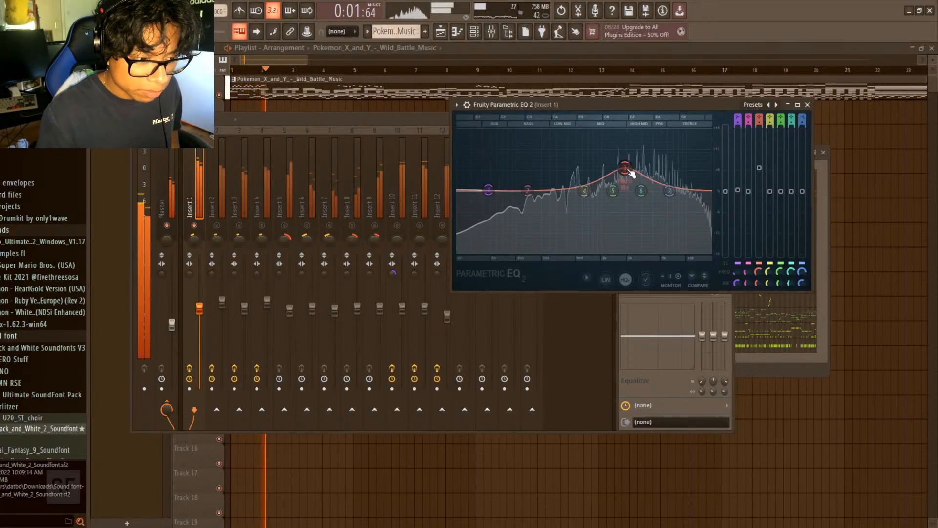
drag(628, 170, 640, 178)
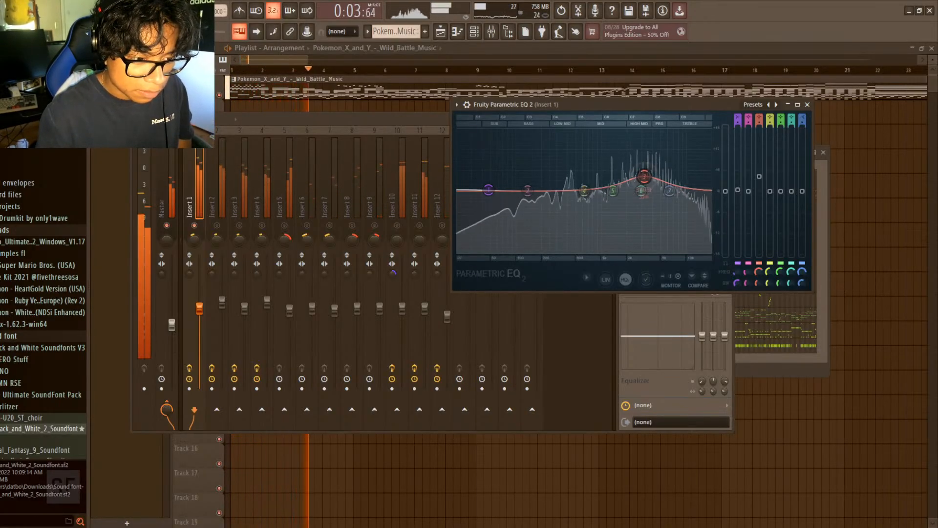
mouse_move(584, 190)
mouse_down()
mouse_move(605, 203)
mouse_move(589, 209)
mouse_up()
click(808, 104)
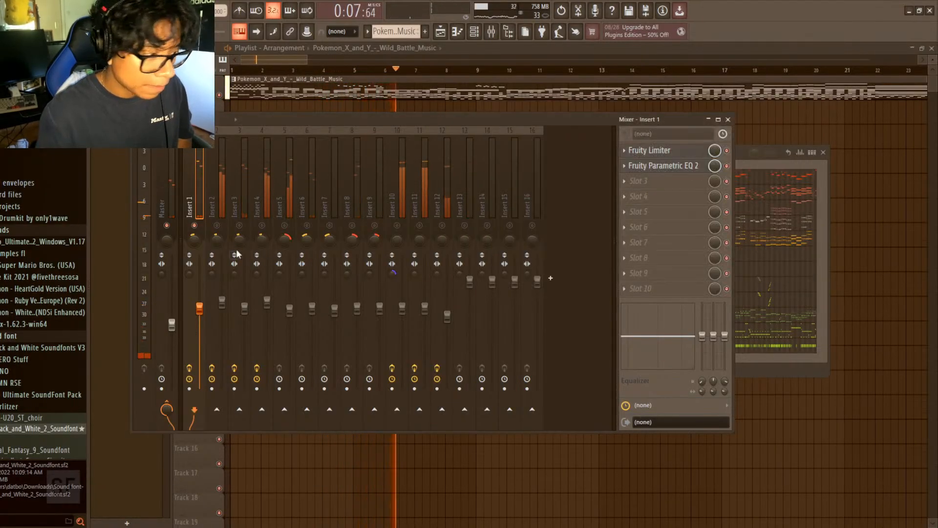
- Restart the song and audition Inserts 2 and 4 in solo
key(space)
key(space)
right_click(217, 226)
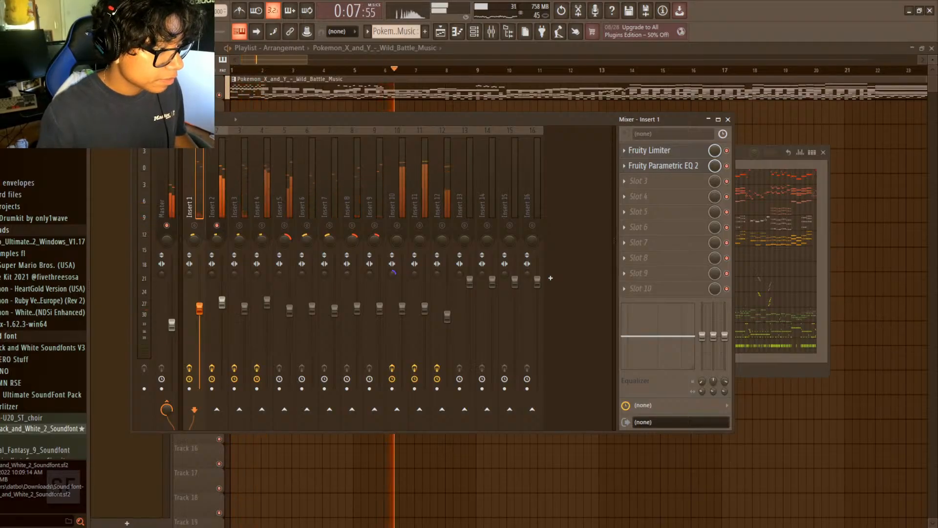
right_click(262, 225)
click(268, 303)
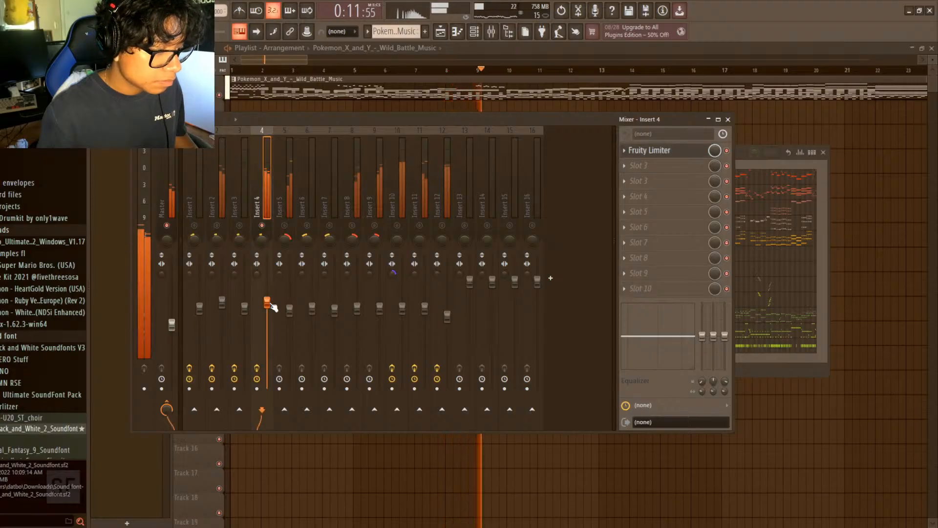
- Load Fruity Parametric EQ 2 in Insert 2's second slot, cut band 1, and boost bands 3 and 6
click(222, 302)
key(space)
key(space)
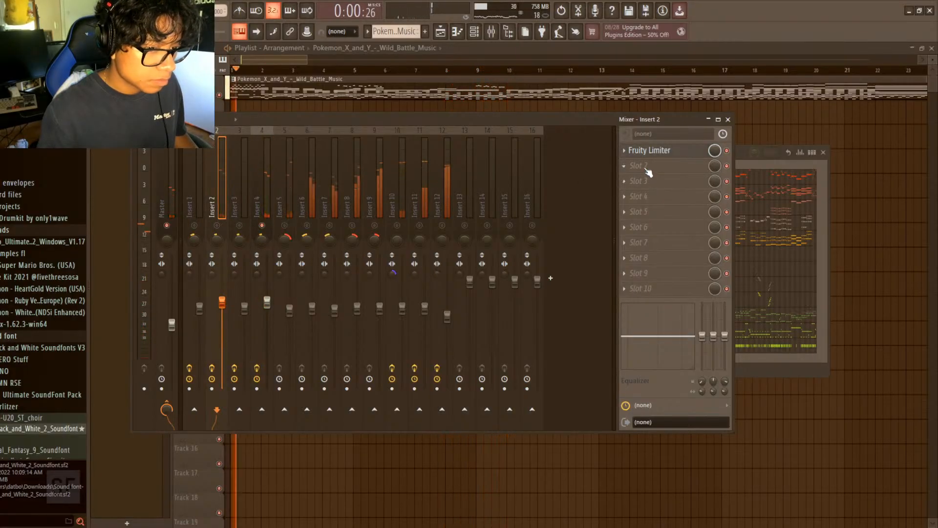
click(645, 167)
click(789, 371)
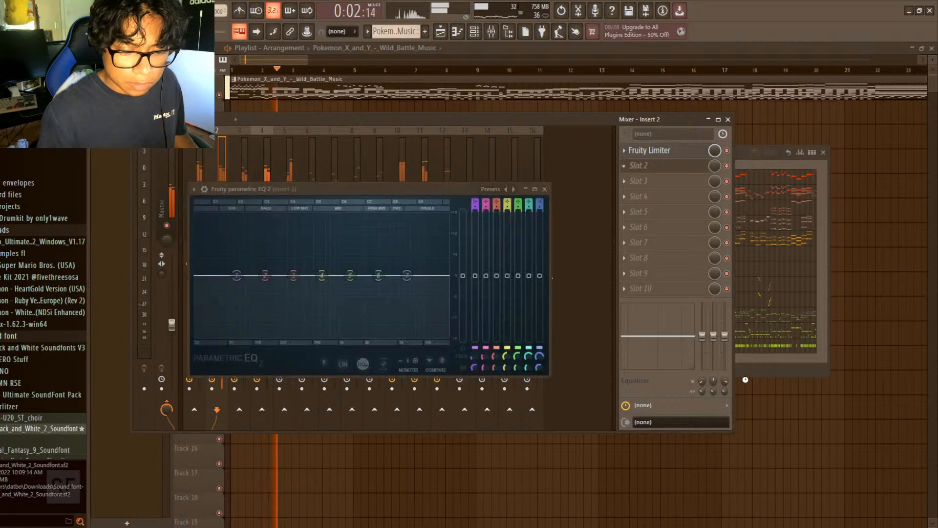
drag(331, 192, 440, 176)
drag(349, 259, 350, 283)
mouse_move(409, 264)
mouse_down()
mouse_move(436, 249)
mouse_move(413, 254)
mouse_move(416, 247)
mouse_up()
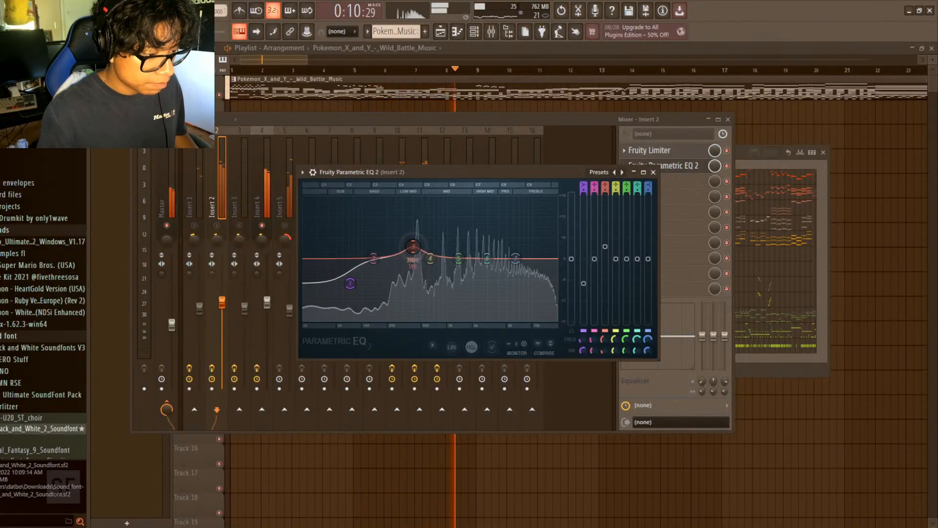
mouse_move(488, 258)
mouse_down()
mouse_move(504, 245)
mouse_move(488, 240)
mouse_up()
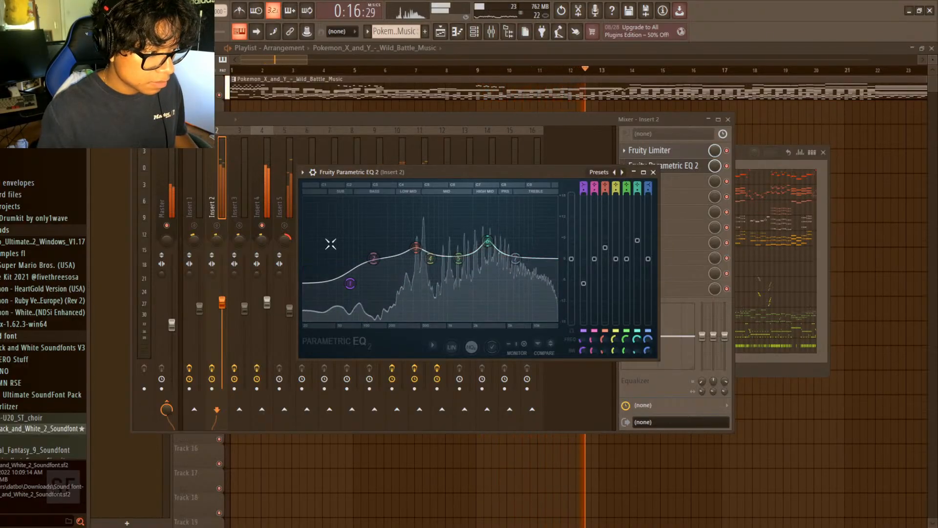
- Solo Insert 2, check its Fruity Limiter during playback, and stop the song
right_click(216, 225)
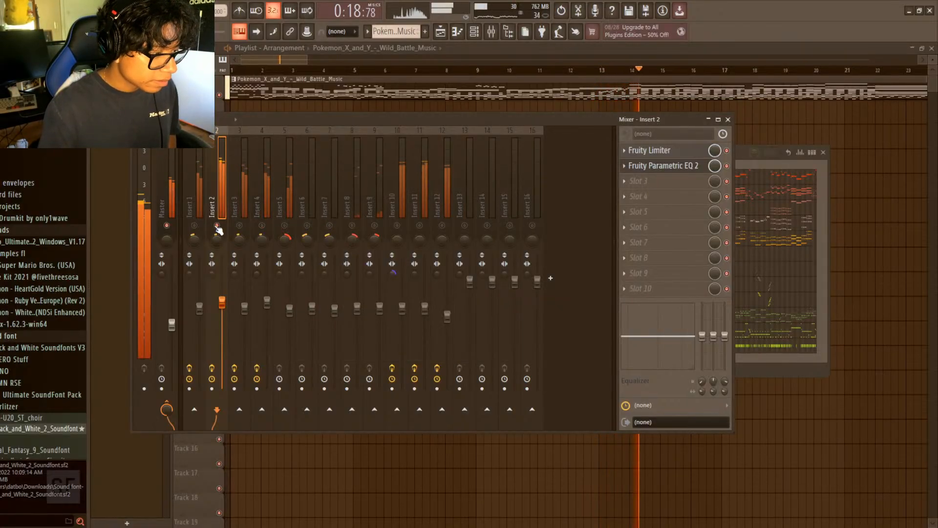
click(667, 155)
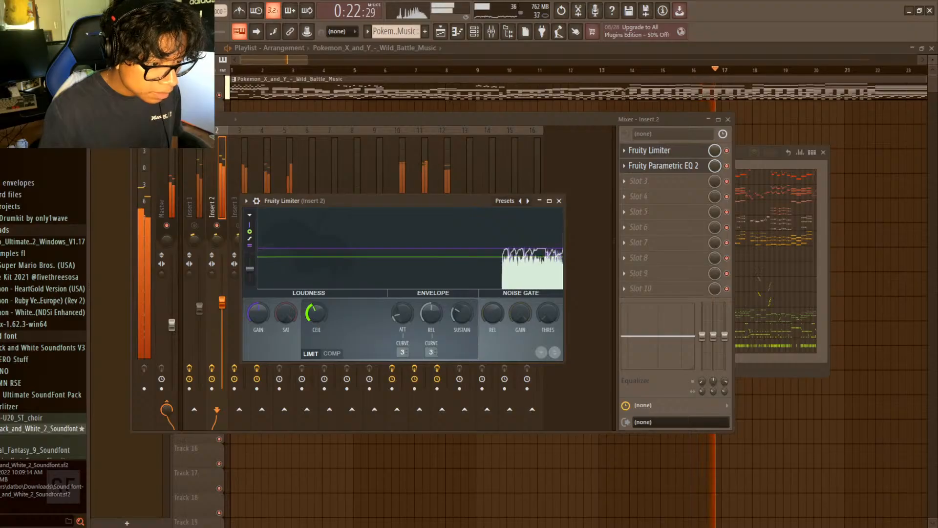
click(559, 201)
key(space)
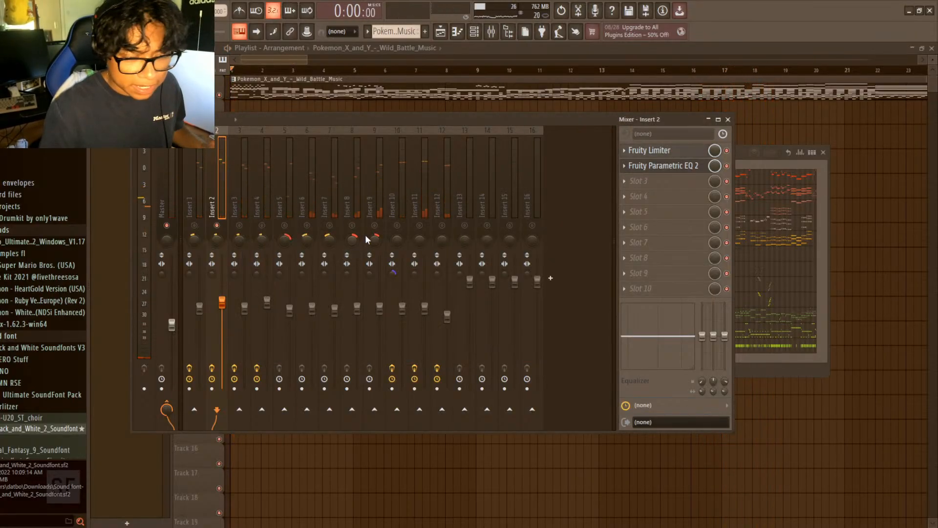
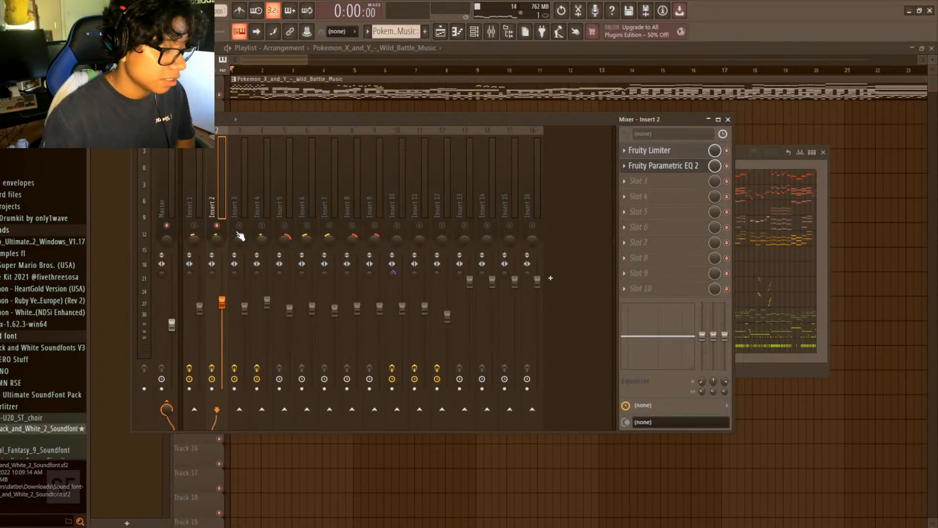
- Replay the song and rework Insert 2's EQ: flatten bands 3 and 6, cut band 1 fully, and boost band 4 around 379 Hz
key(space)
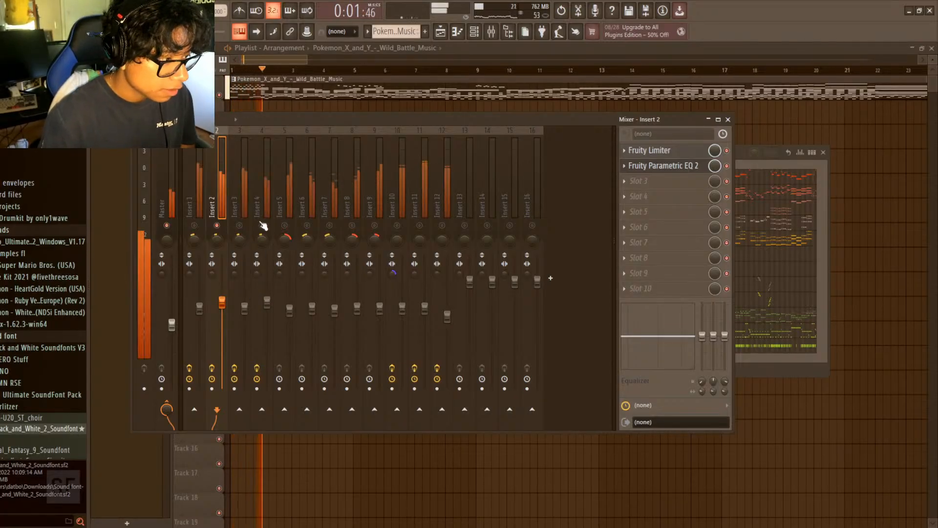
click(663, 165)
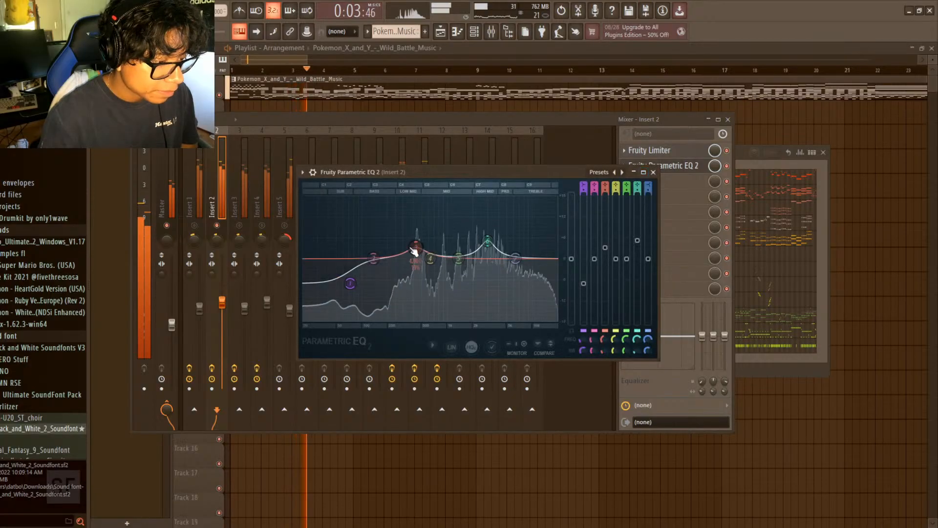
drag(487, 241, 487, 257)
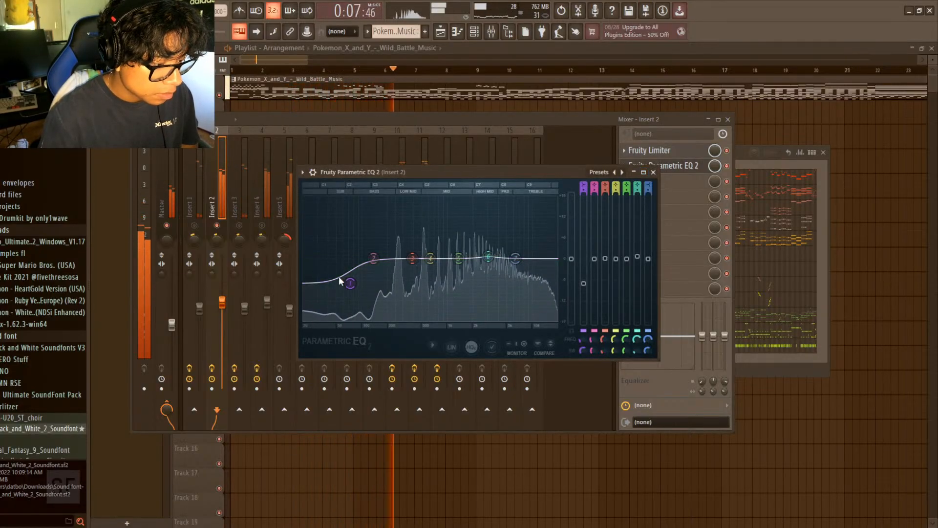
drag(352, 287, 348, 317)
drag(431, 258, 412, 247)
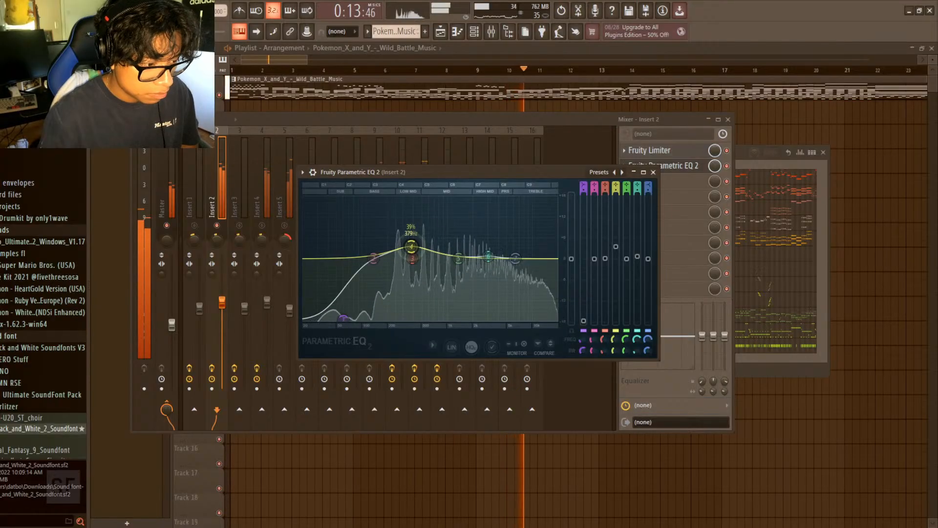
- Boost bands 6 and 7 of Insert 2's EQ in the high range, placing band 6 below band 7
drag(488, 257, 529, 246)
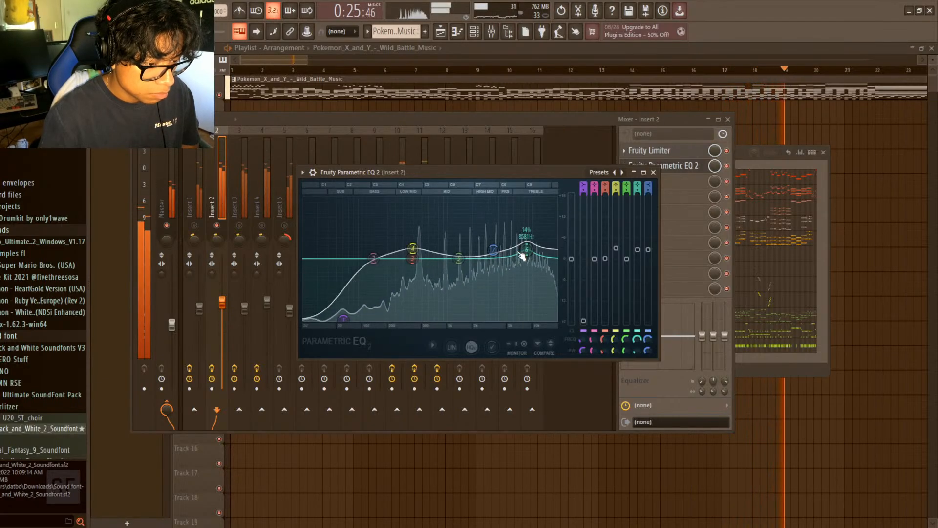
drag(522, 254, 498, 244)
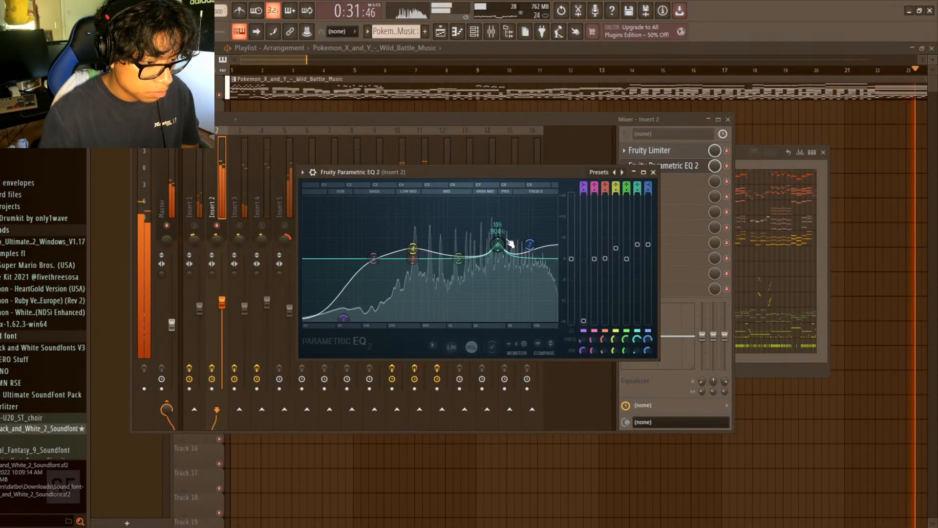
click(654, 172)
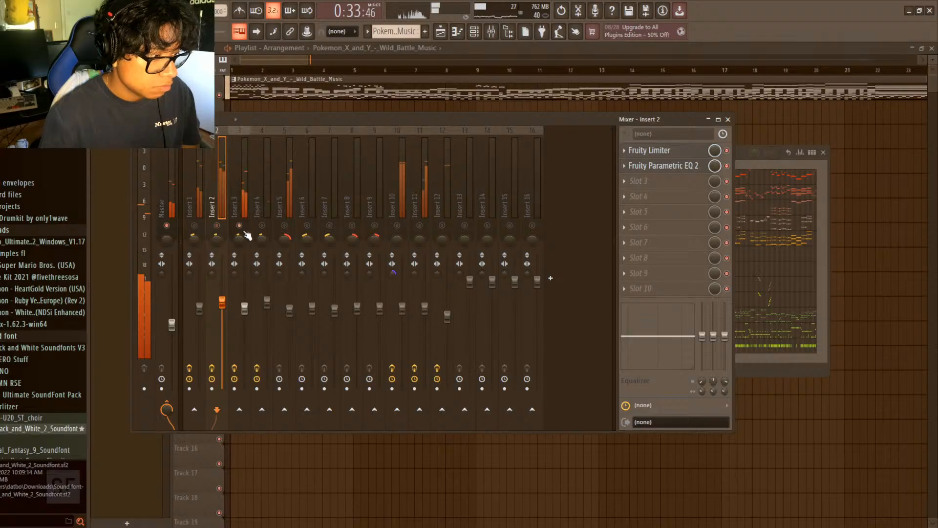
- Load Fruity Parametric EQ 2 in Insert 3's second slot, cut band 1 fully, and boost band 5 around 2901 Hz
click(245, 309)
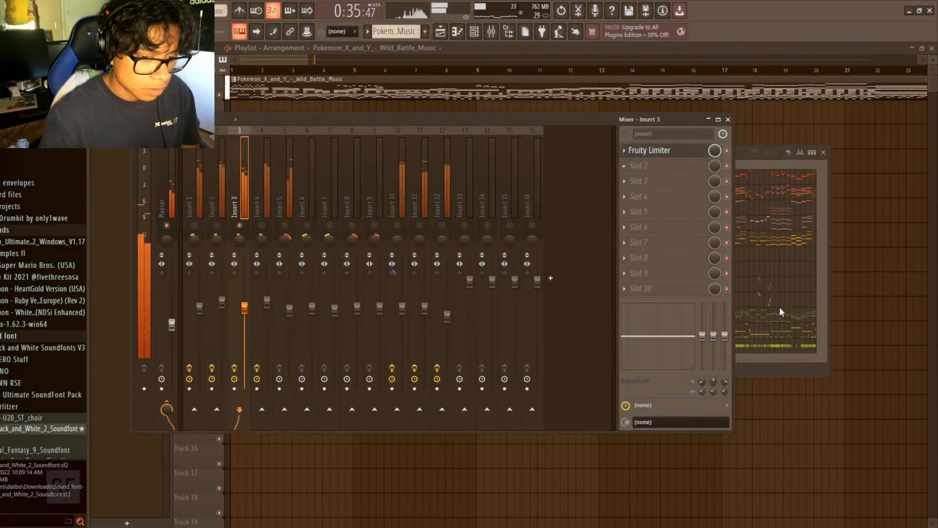
click(779, 387)
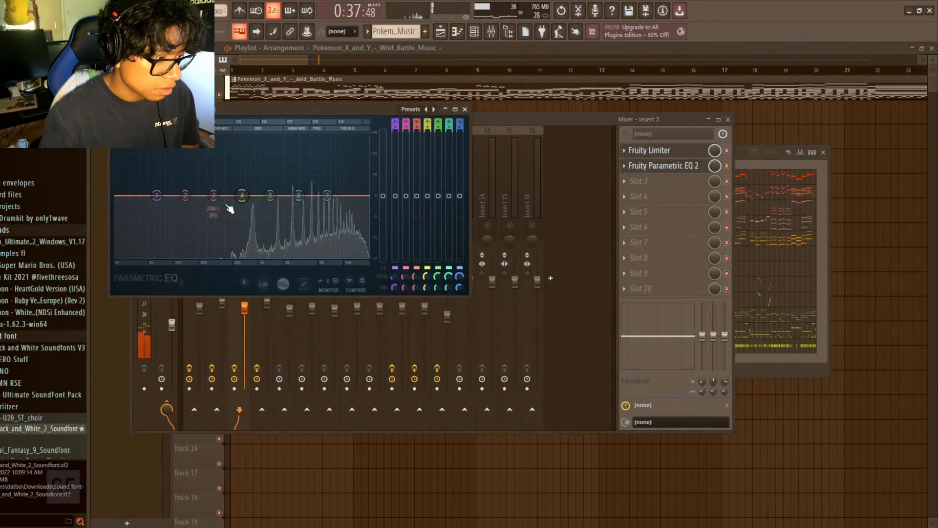
drag(155, 196, 163, 254)
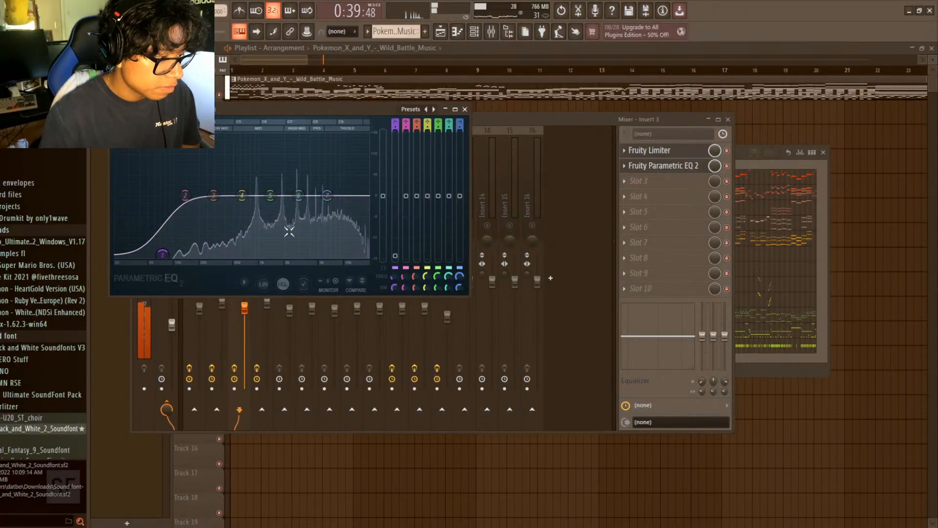
drag(271, 196, 297, 180)
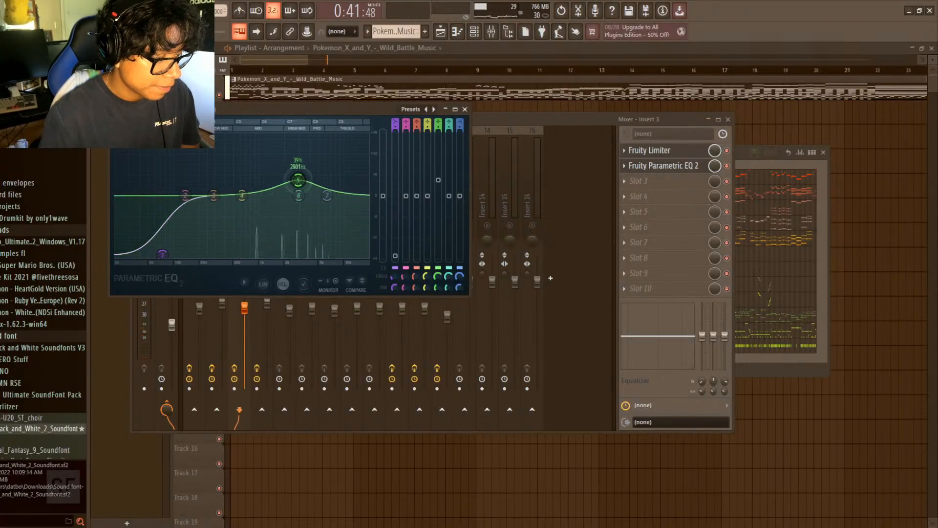
- Refine Insert 3's EQ during playback with a narrow band 4 boost around 591 Hz and a gentler band 5 boost, and close it
drag(343, 109, 379, 182)
drag(399, 256, 392, 251)
drag(222, 182, 341, 195)
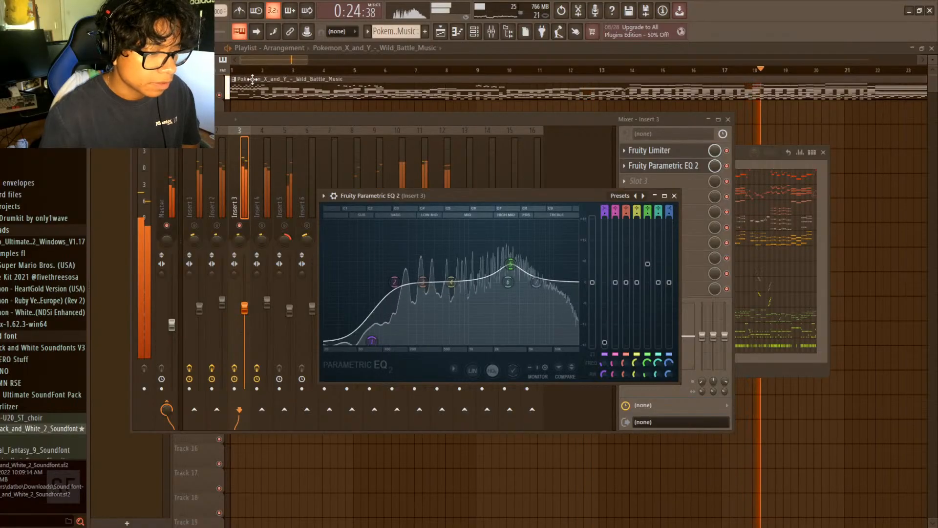
drag(452, 282, 452, 264)
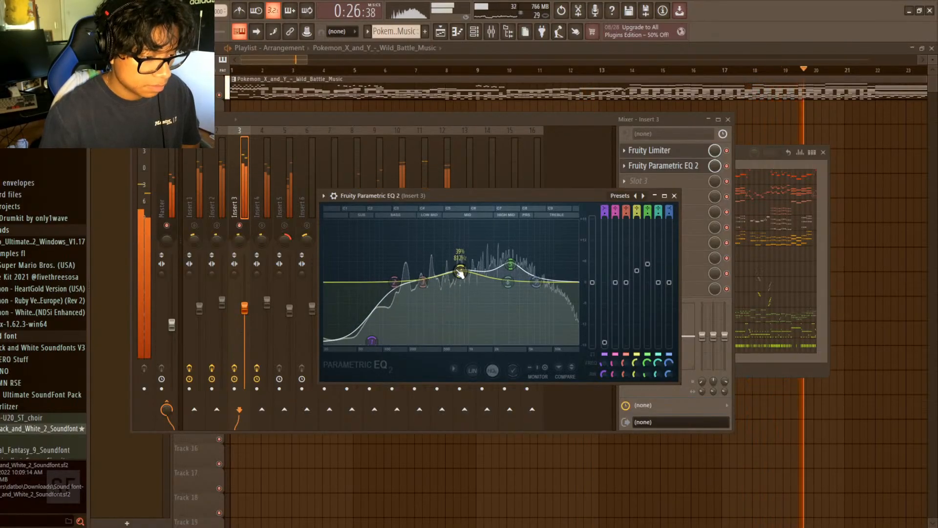
drag(510, 265, 448, 261)
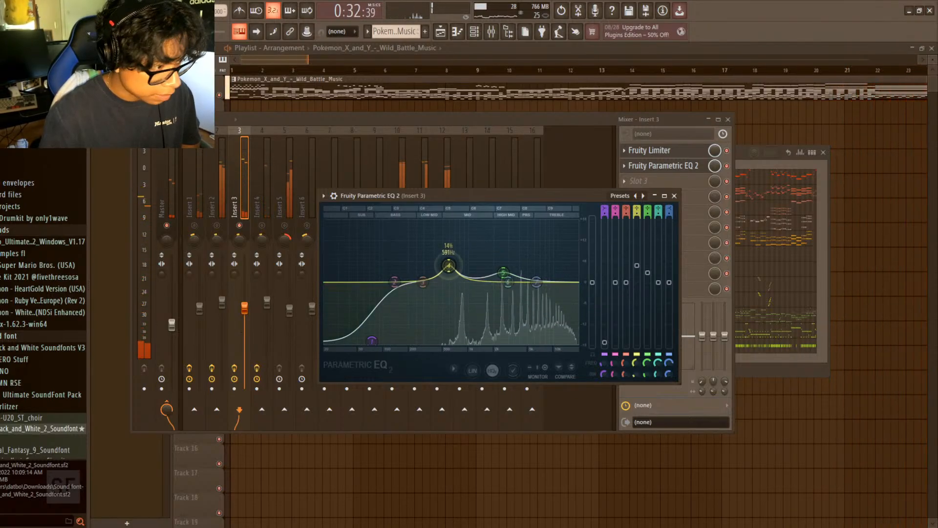
click(675, 196)
- Solo Insert 4, load Fruity Parametric EQ 2 in its second slot, and boost band 4 at about 1 kHz
right_click(239, 225)
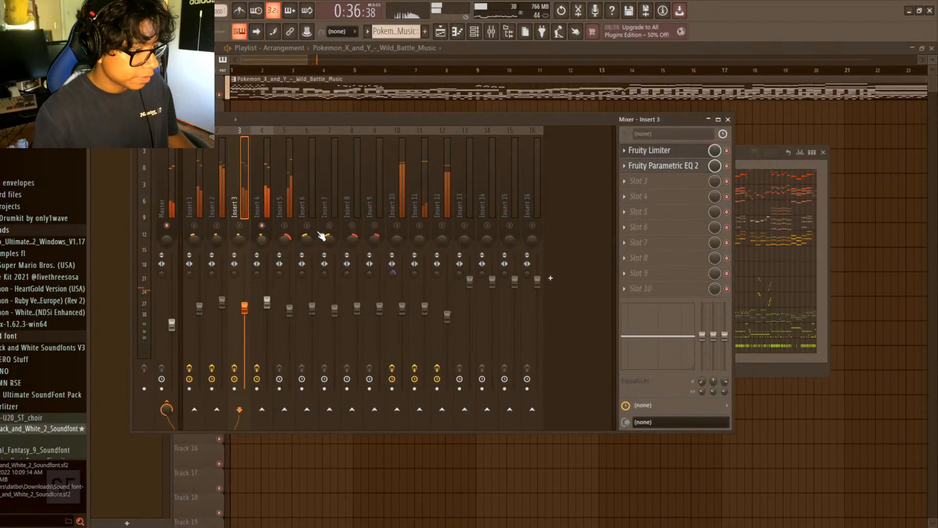
click(273, 308)
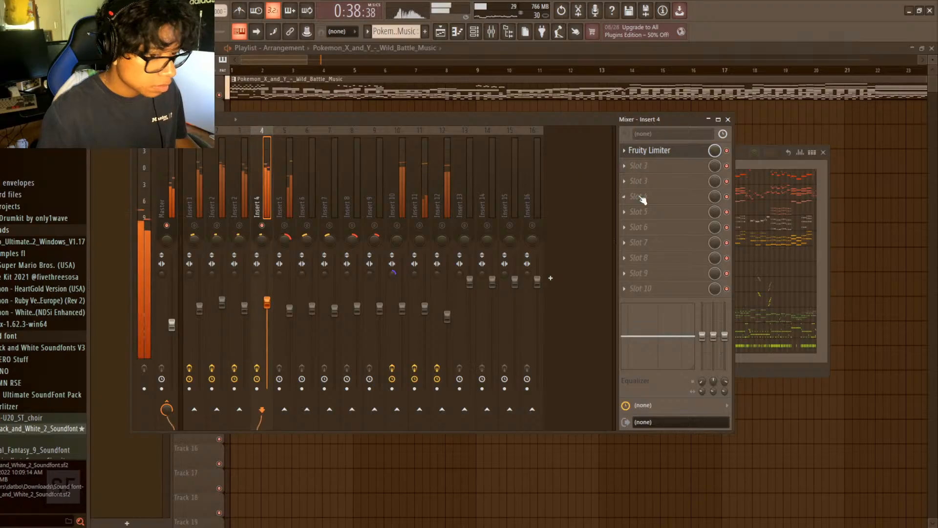
click(790, 392)
drag(269, 222, 288, 208)
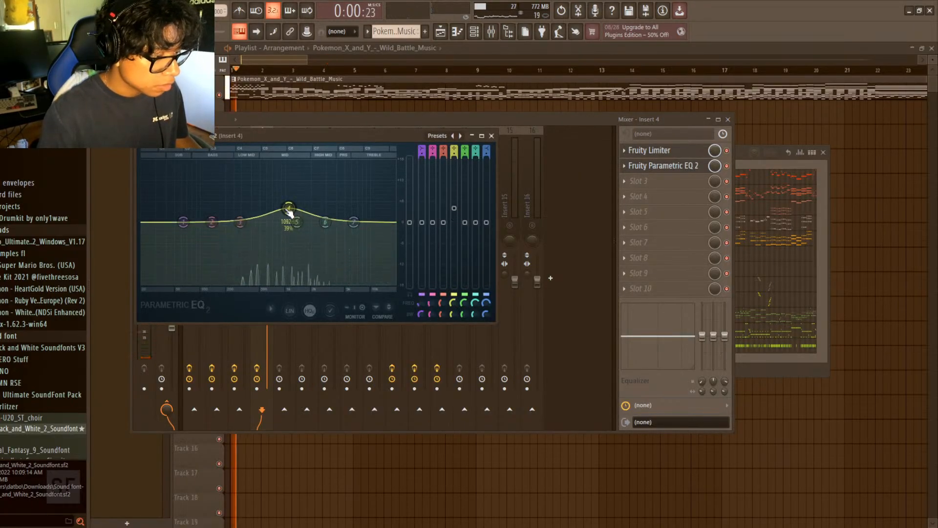
- Play other parts of the song with Insert 4 soloed and check its Fruity Limiter
click(654, 71)
click(537, 69)
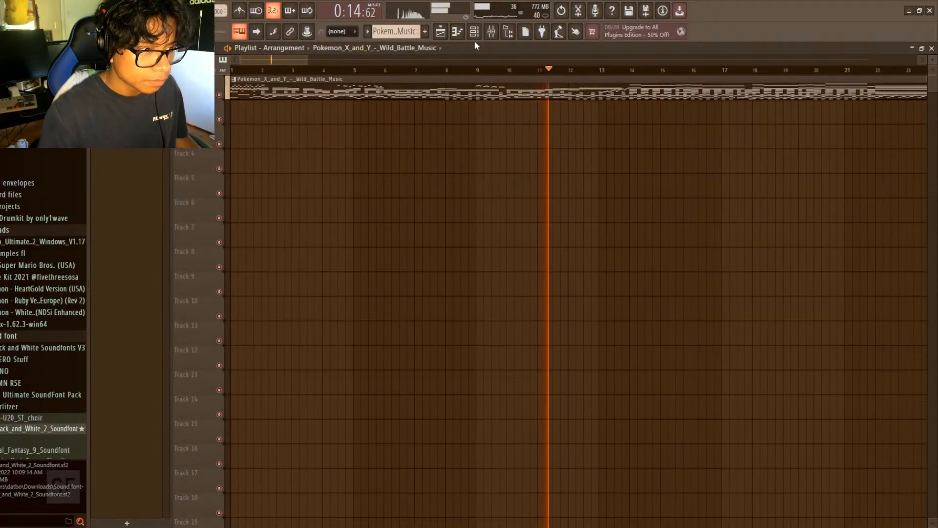
key(F9)
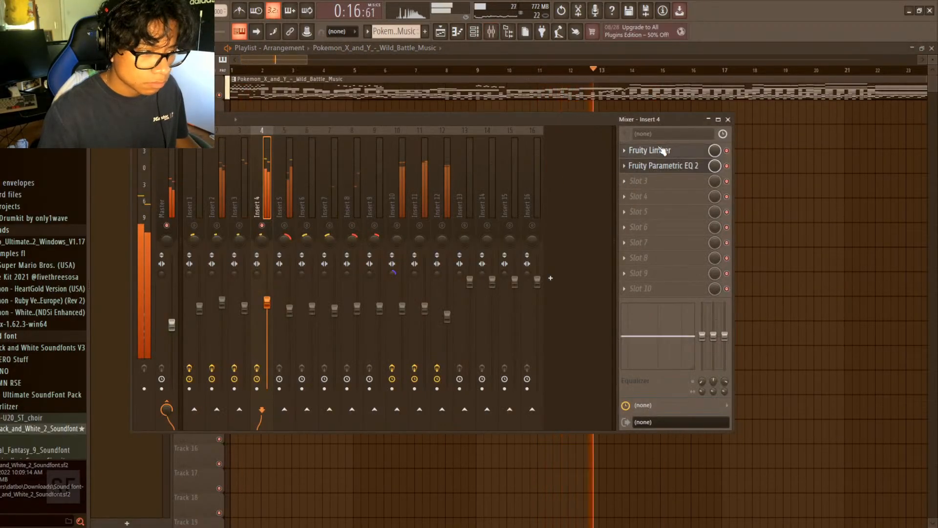
click(706, 152)
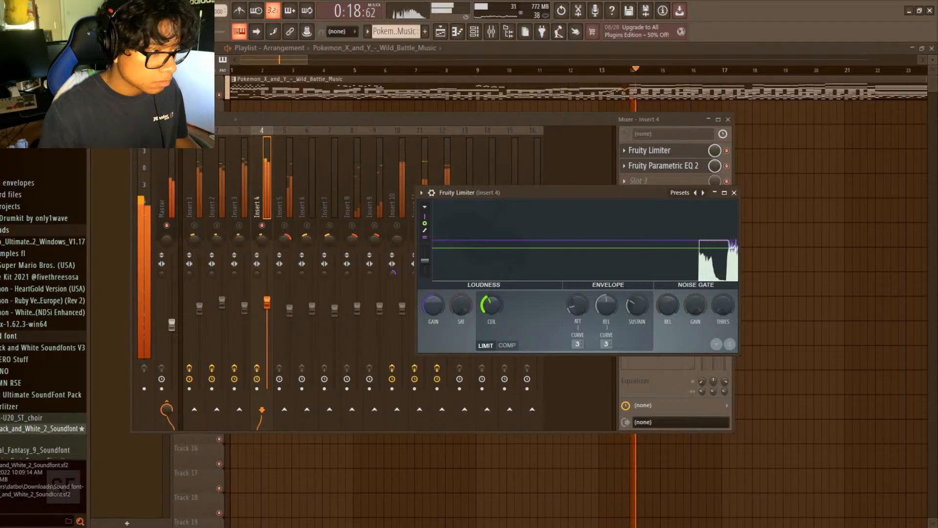
click(684, 151)
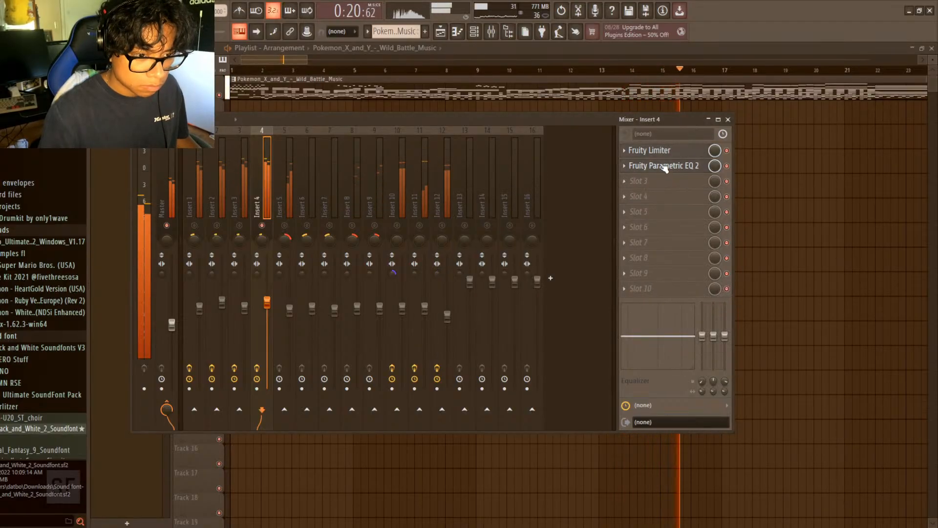
- Raise band 4 of Insert 4's EQ slightly, lower band 1 in the sub range, and slightly cut band 7 in the highs
click(664, 166)
mouse_move(289, 208)
mouse_down()
mouse_move(266, 201)
mouse_move(299, 202)
mouse_move(288, 204)
mouse_up()
drag(183, 222, 157, 239)
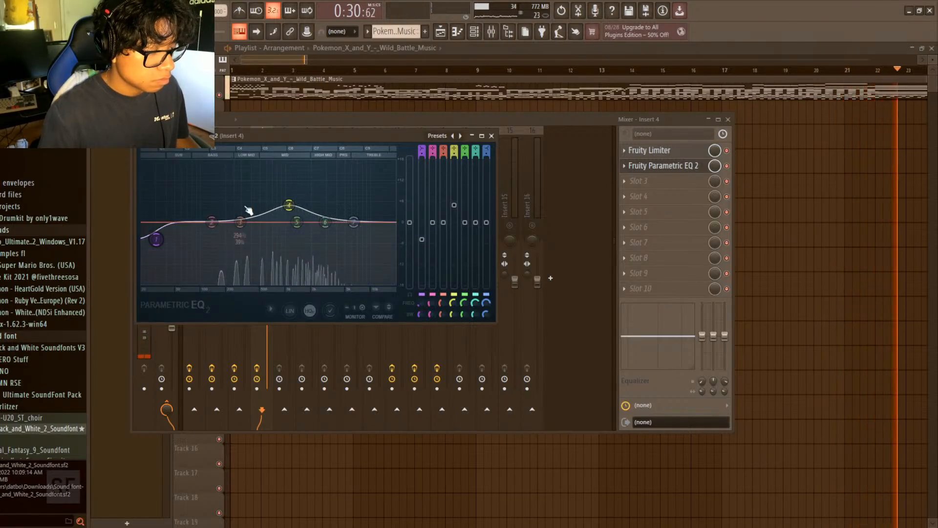
drag(354, 222, 357, 224)
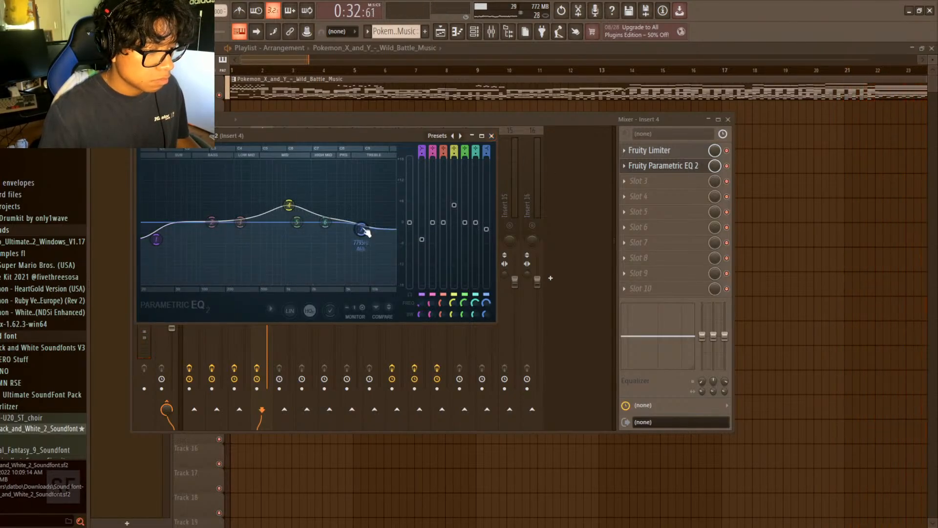
- Replay the song from around bar 9 to hear the soloed Insert 4 with its mixer levels in view, and stop playback
click(493, 69)
click(474, 31)
click(491, 32)
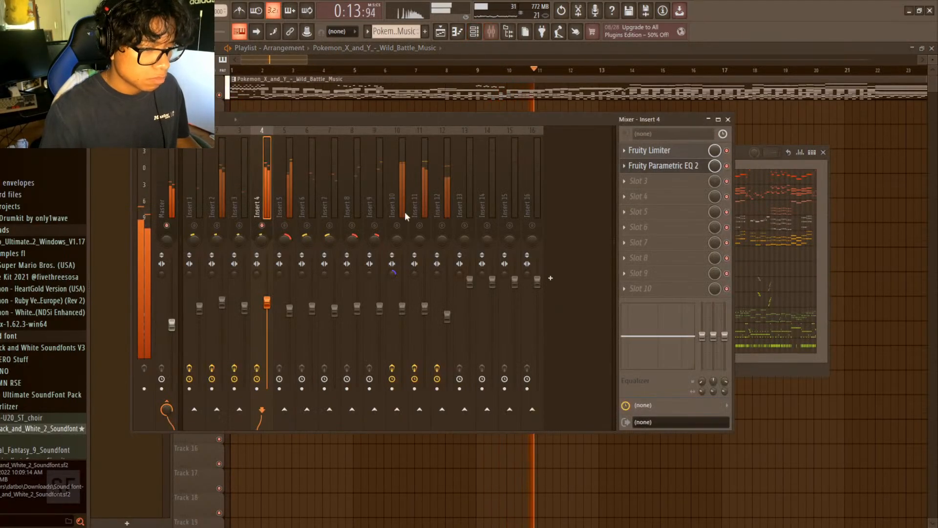
key(space)
- Solo Insert 5, play the song, and load Fruity Parametric EQ 2 in its first slot, placing its window clear of the faders
click(293, 231)
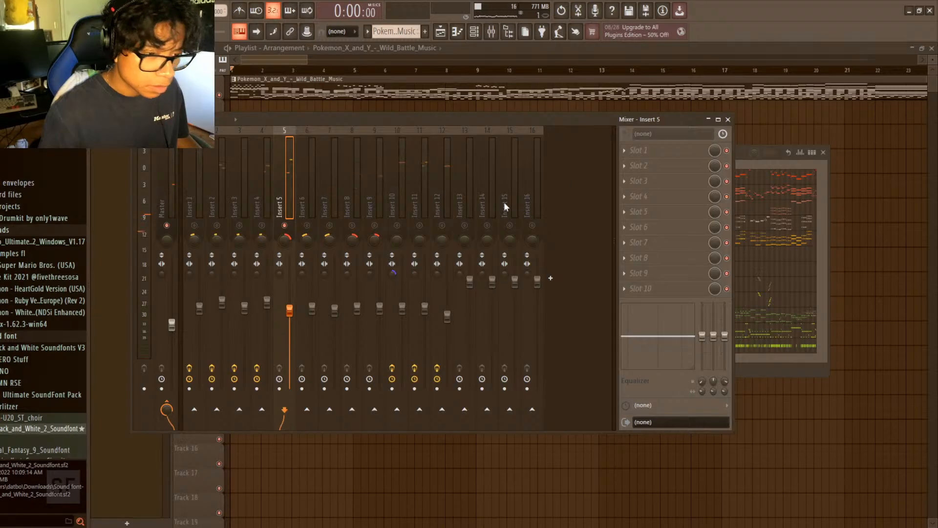
click(430, 69)
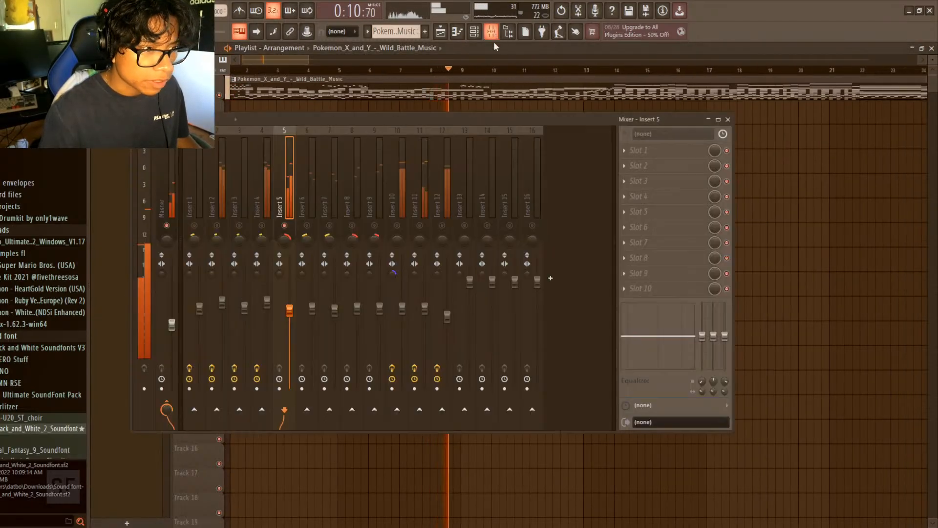
click(491, 31)
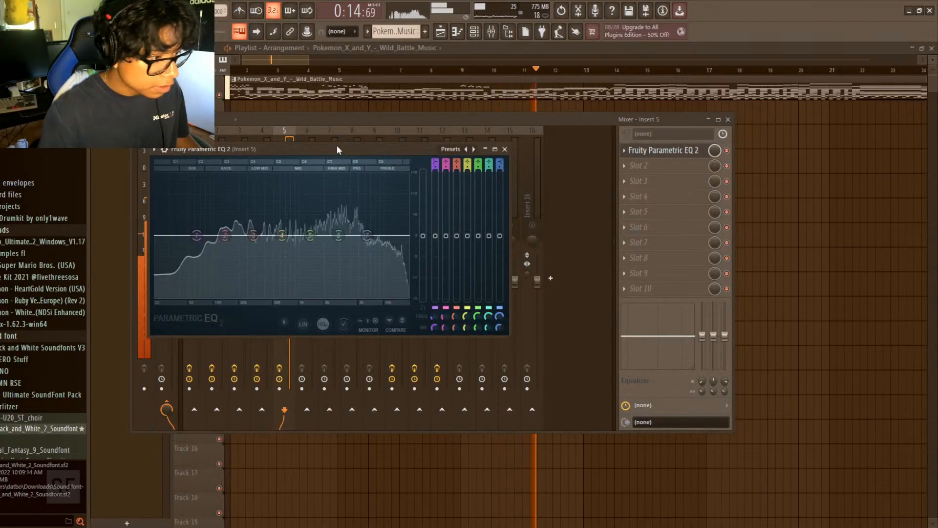
drag(338, 148, 636, 133)
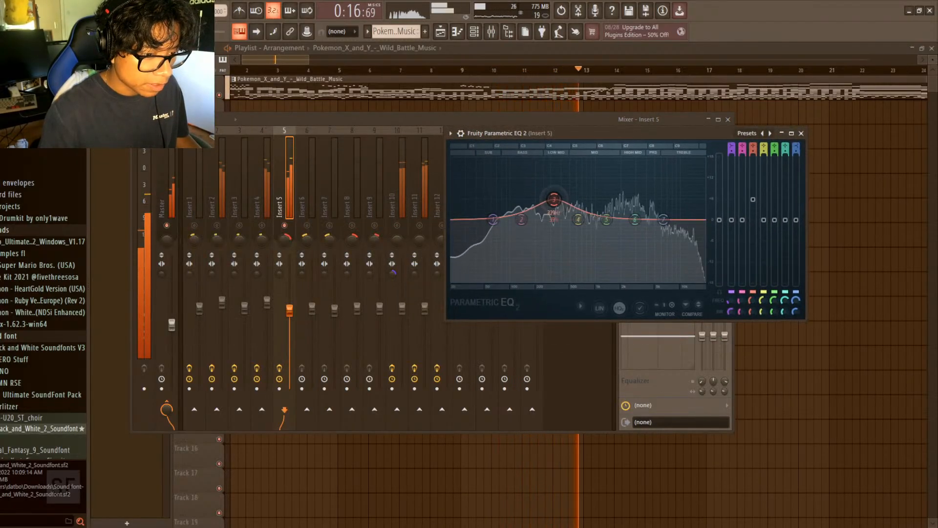
- Boost band 3 in the high mids and band 5 just above the low mids of Insert 5's EQ, leaving band 4 flat
drag(562, 203, 600, 199)
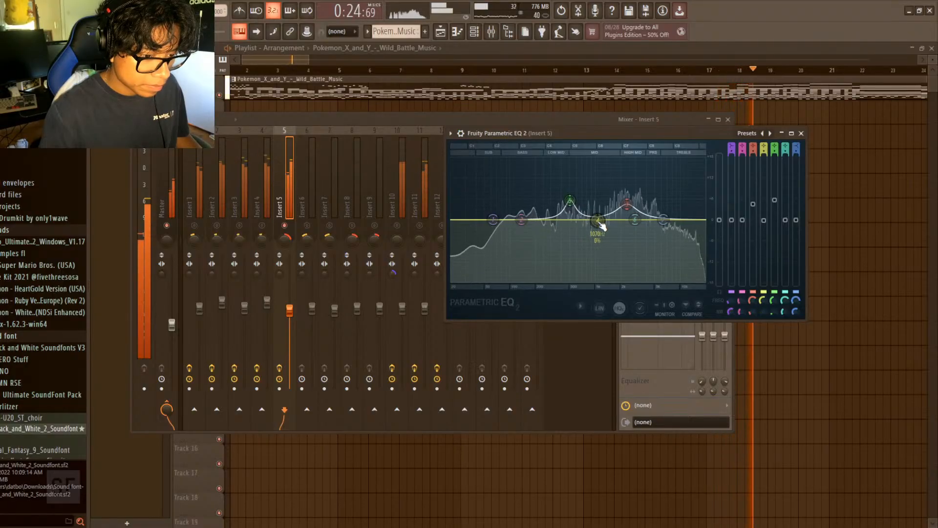
drag(595, 221, 559, 208)
click(628, 205)
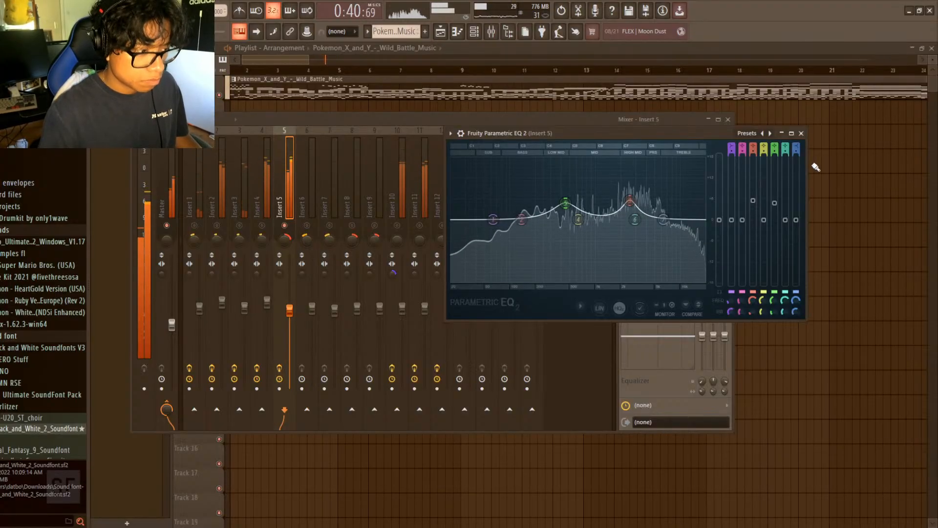
- Load Fruity Limiter in Insert 5's second slot, lower its ceiling slightly, and nudge the insert's fader up
click(802, 134)
click(655, 159)
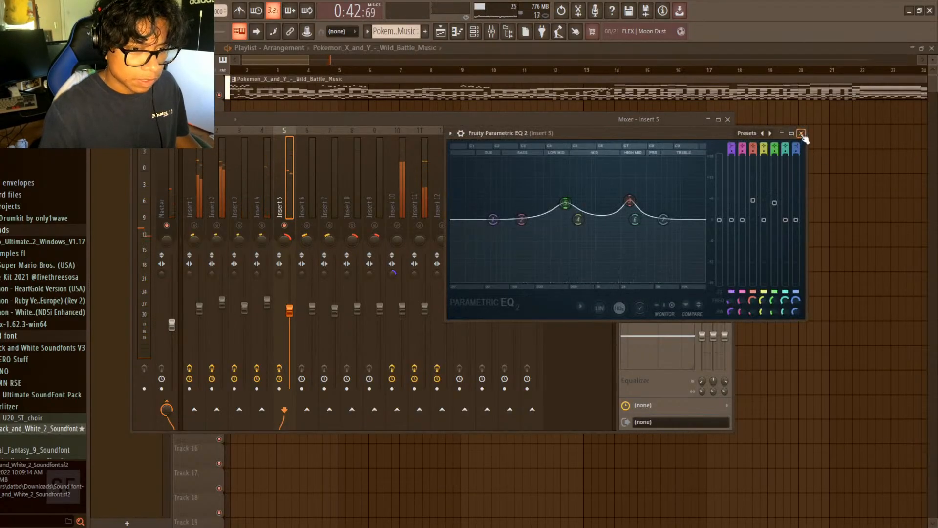
click(802, 133)
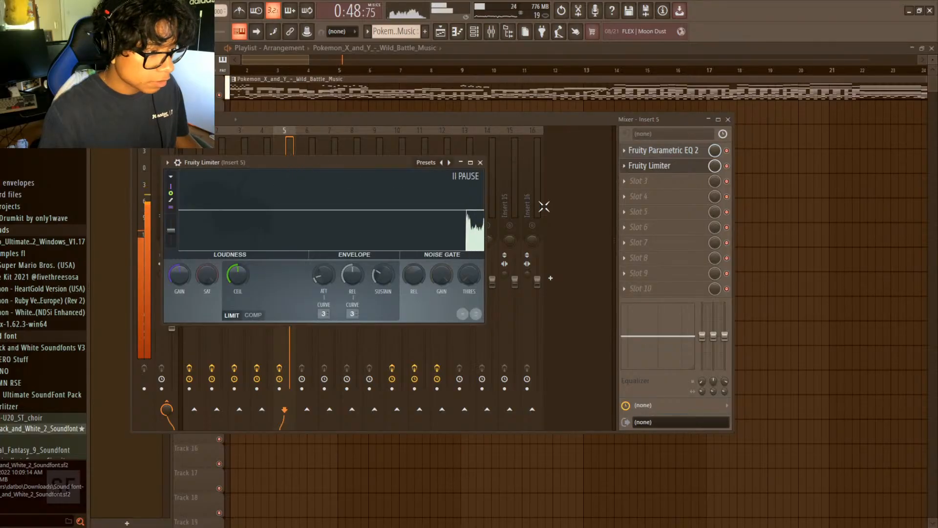
drag(361, 163, 574, 197)
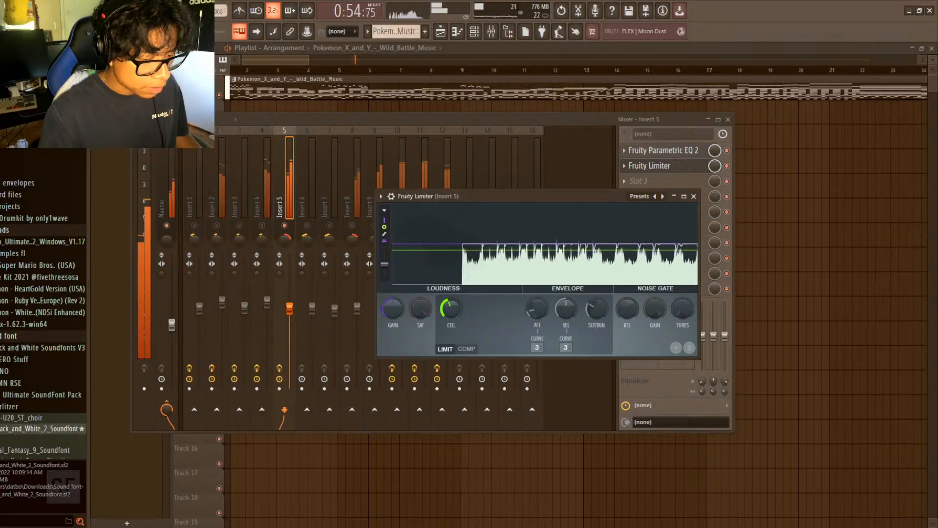
click(693, 196)
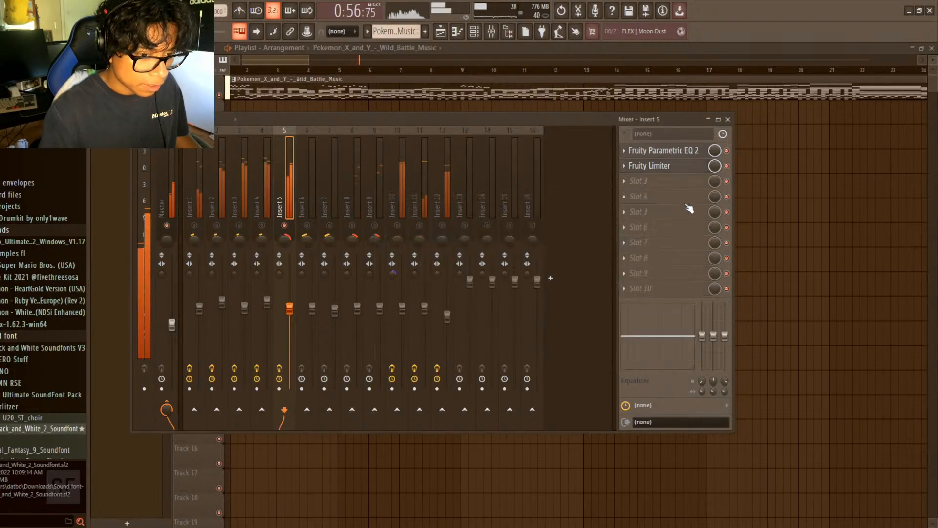
- Restart the song, solo Insert 6, and load Fruity Parametric EQ 2 in its first slot
key(space)
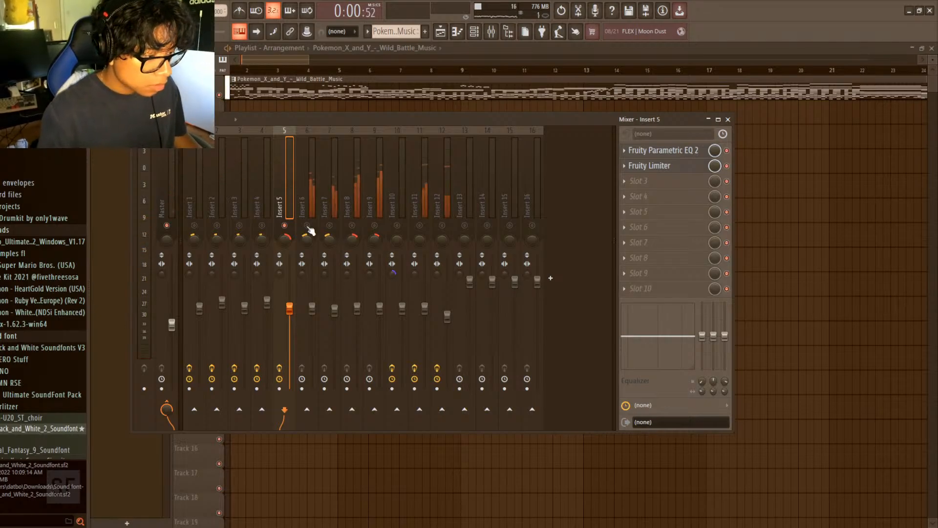
click(316, 311)
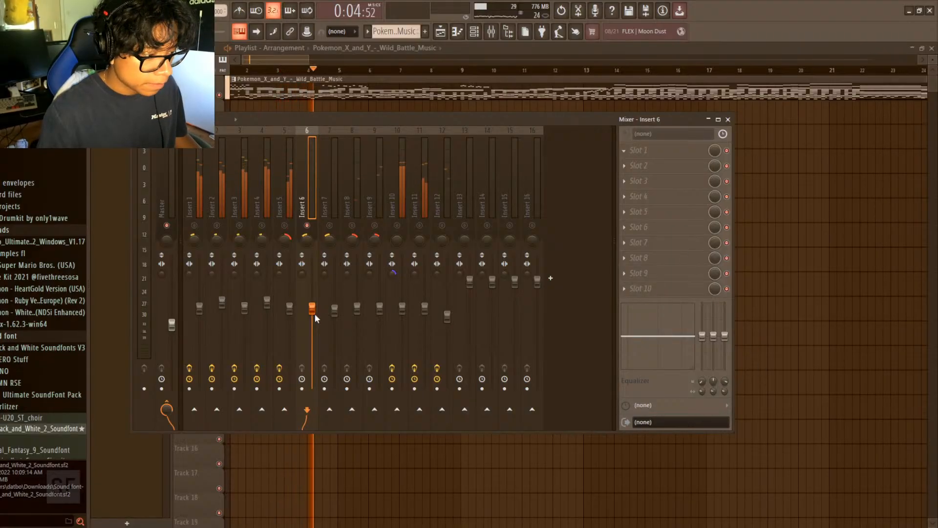
click(668, 153)
click(775, 407)
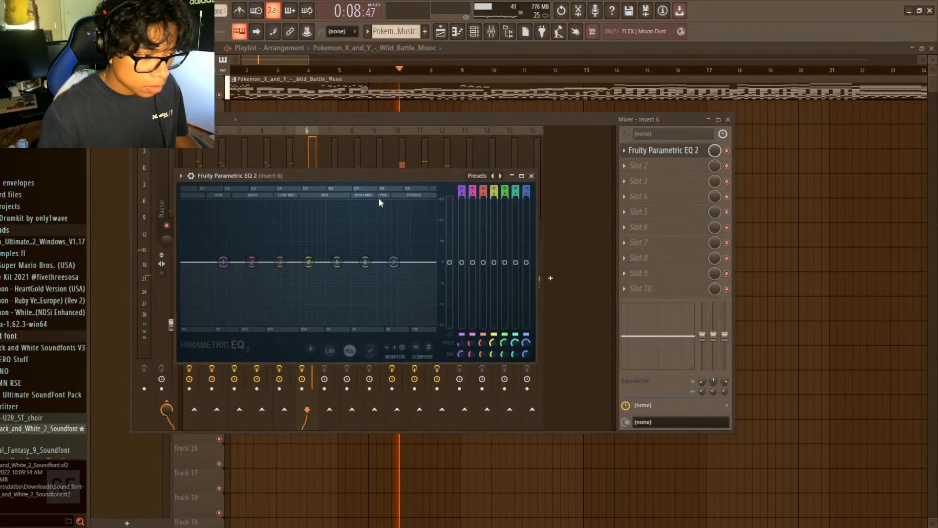
drag(312, 176, 656, 199)
- Boost band 4 of Insert 6's EQ in the treble range and replay the song from the start
key(space)
key(space)
drag(651, 298, 748, 272)
key(space)
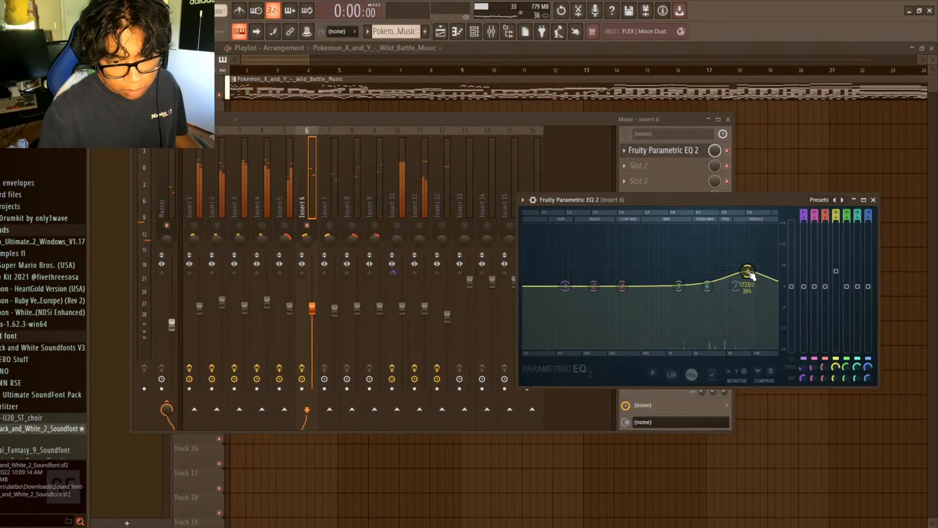
key(space)
key(space)
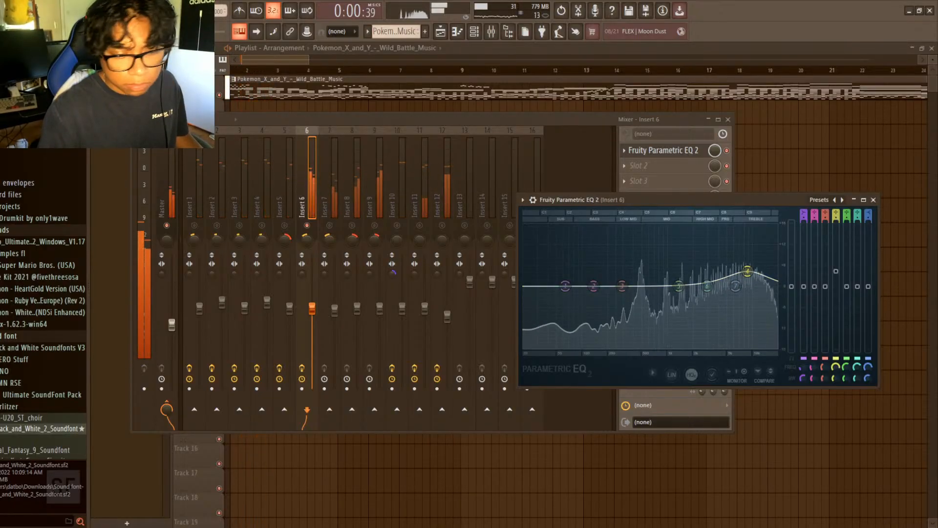
- Unsolo Insert 6 to play all inserts together, reposition the mixer, and select Insert 4
click(313, 227)
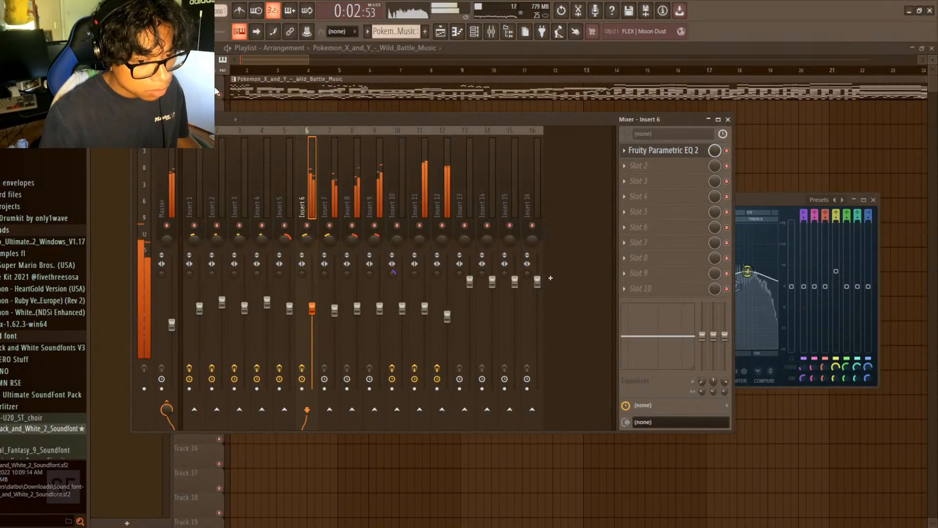
drag(586, 124, 568, 135)
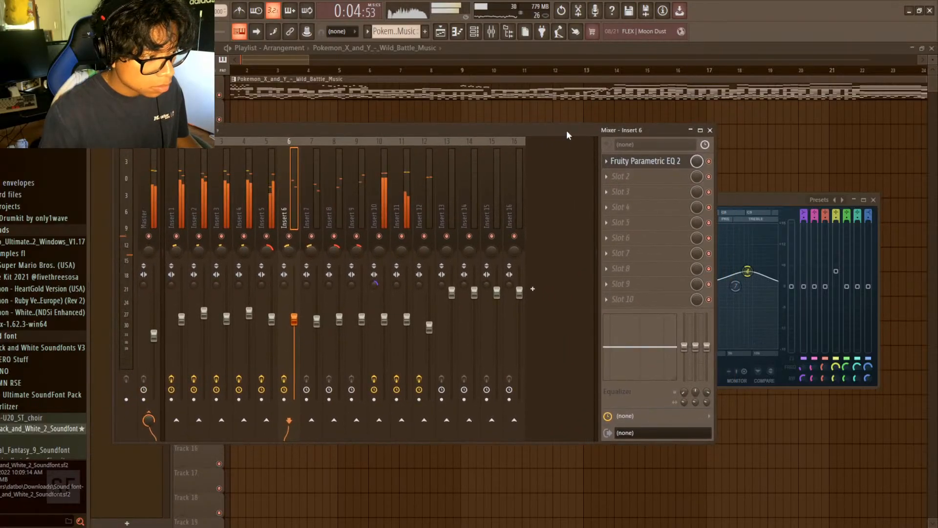
click(249, 312)
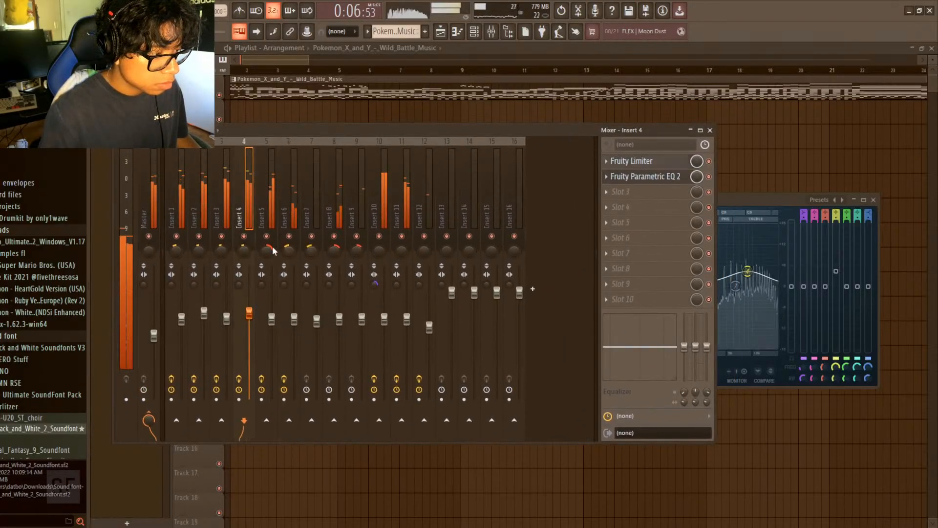
- Shift band 4 of Insert 6's EQ to a slightly lower treble frequency and close the EQ
right_click(246, 237)
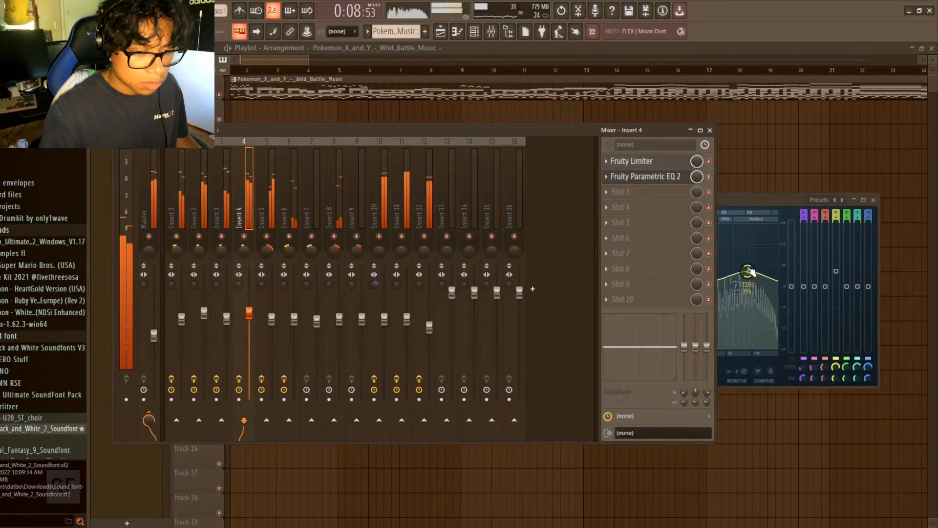
drag(748, 272, 736, 274)
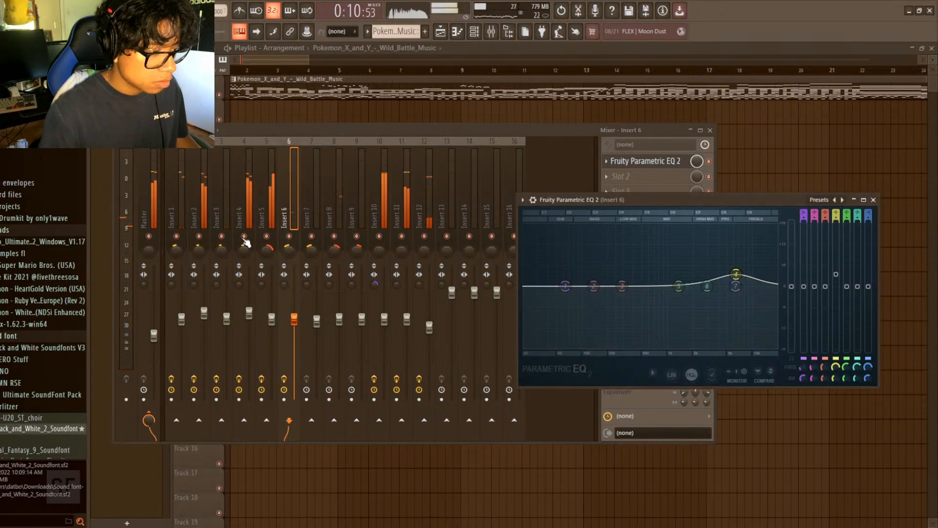
click(874, 200)
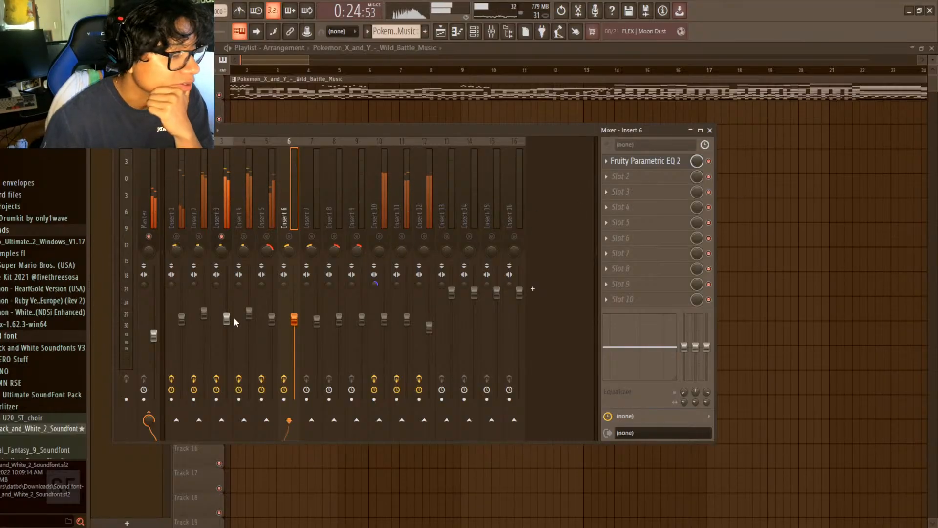
- Unmute Insert 4 alongside the soloed Insert 3, open its Fruity Limiter, and stop playback
click(249, 315)
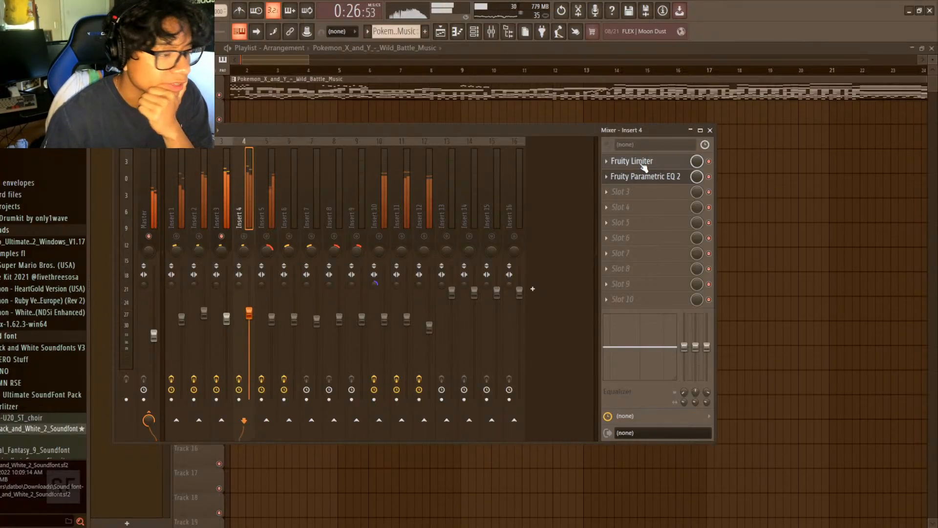
click(244, 236)
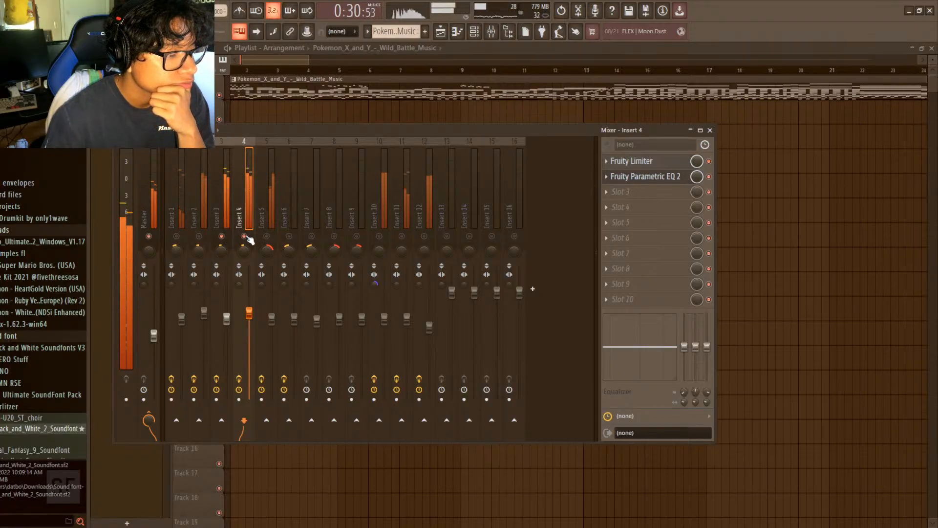
click(632, 161)
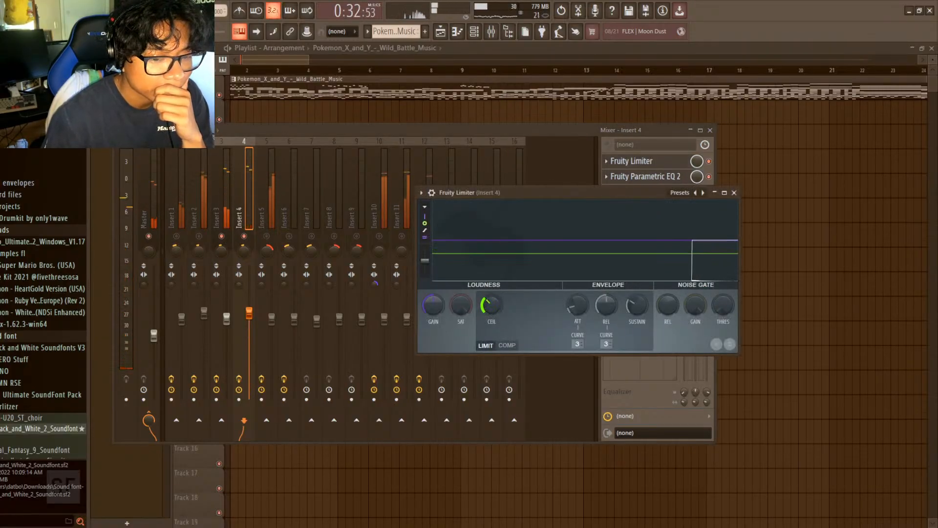
key(space)
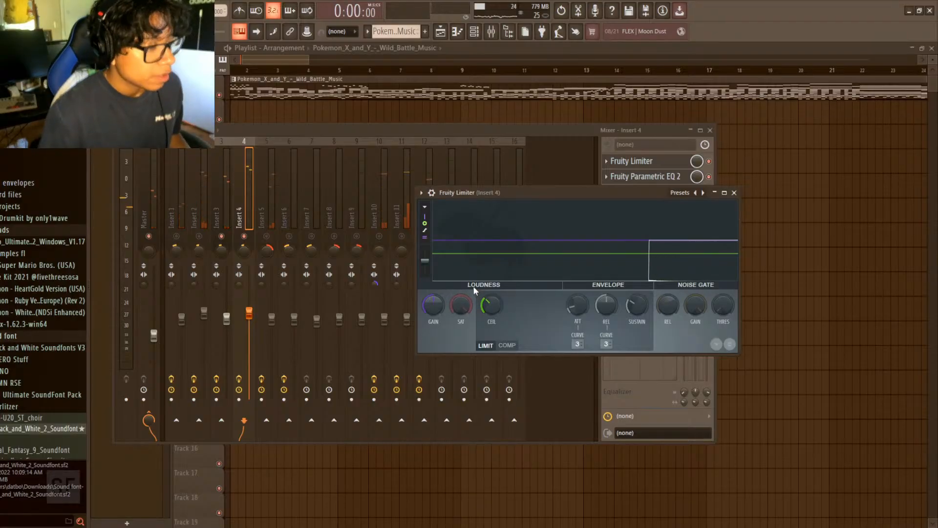
- Play the song from about bar 8 and compare Inserts 3 and 4 in the mixer
click(436, 71)
click(474, 32)
click(491, 32)
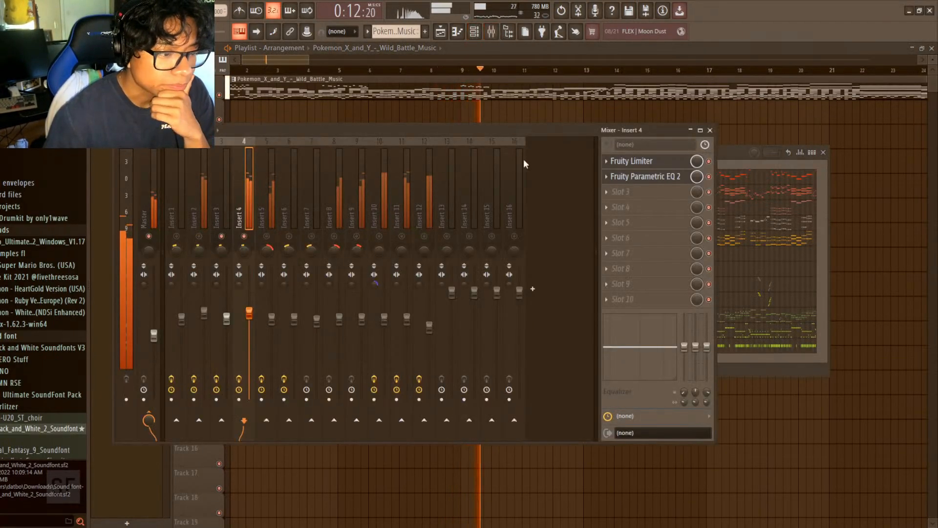
click(227, 318)
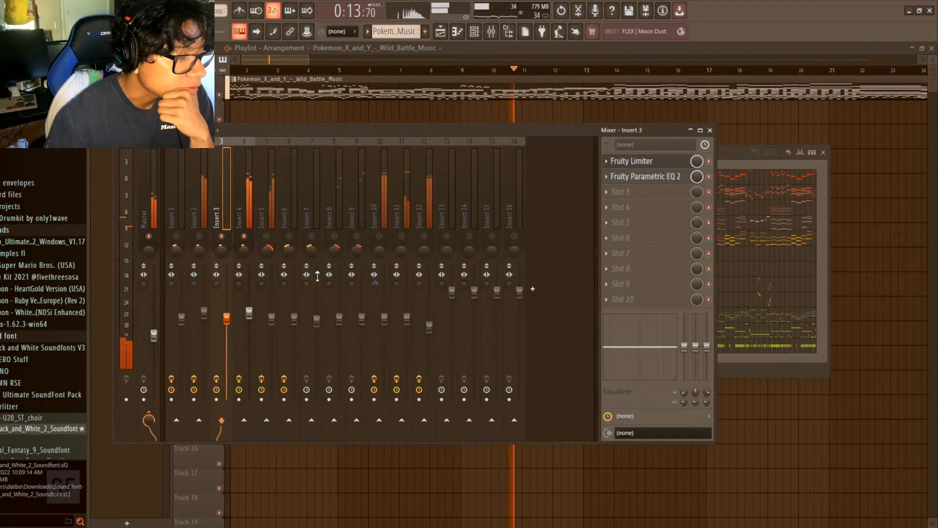
click(250, 316)
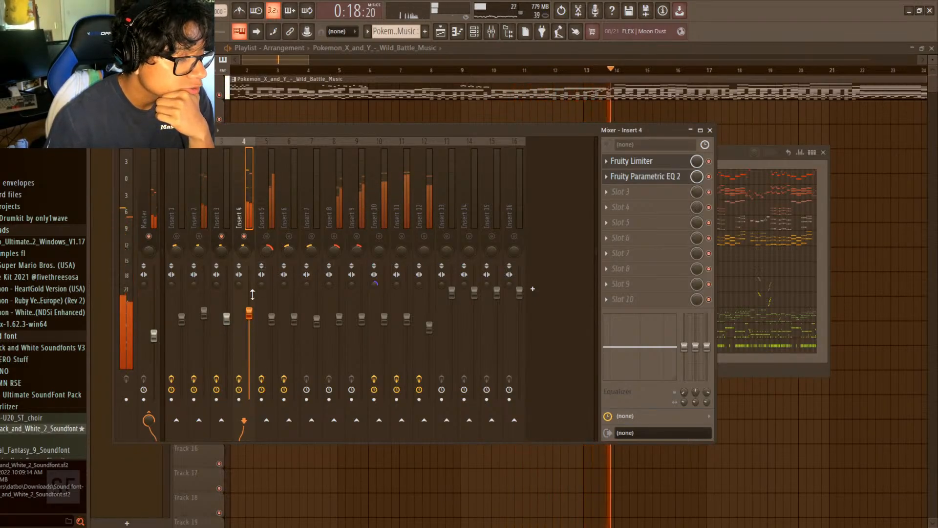
click(226, 278)
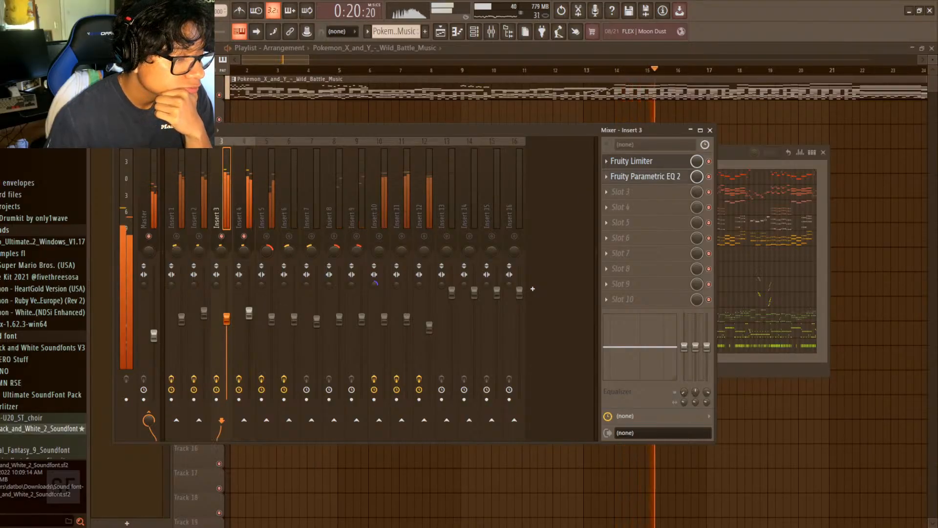
- Check Insert 3's Fruity Limiter, and lower the ceiling of Insert 4's limiter slightly
click(663, 165)
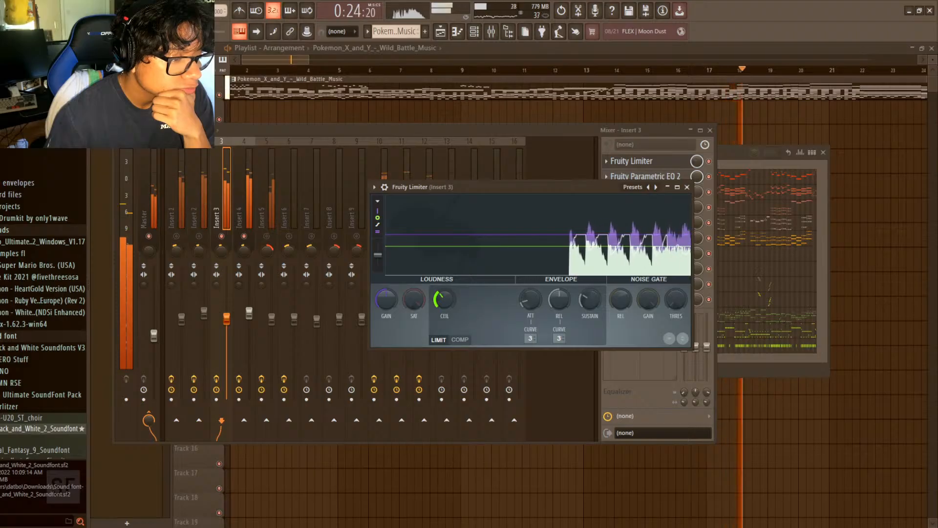
click(242, 307)
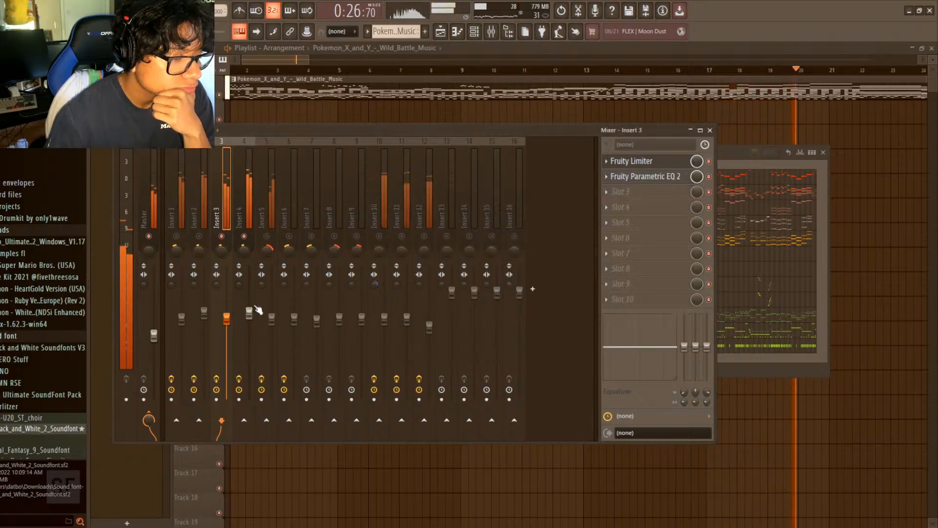
click(636, 162)
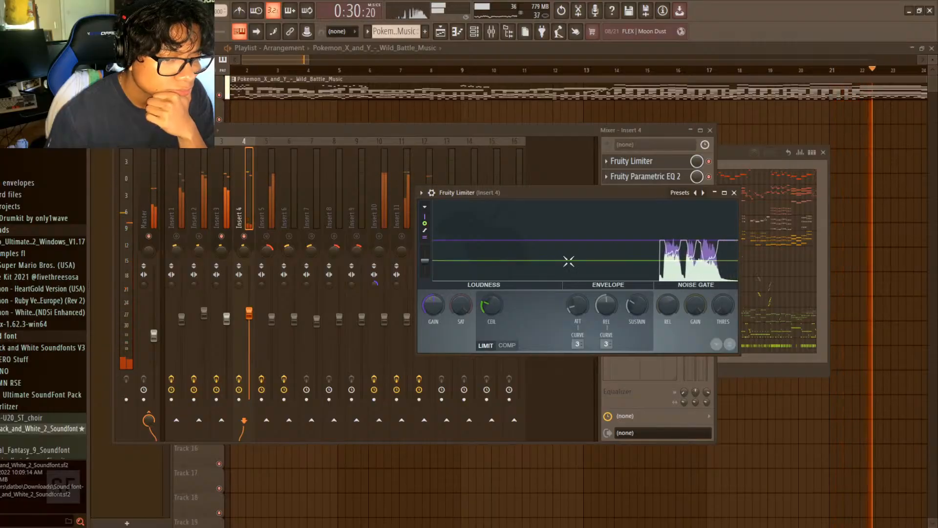
click(735, 193)
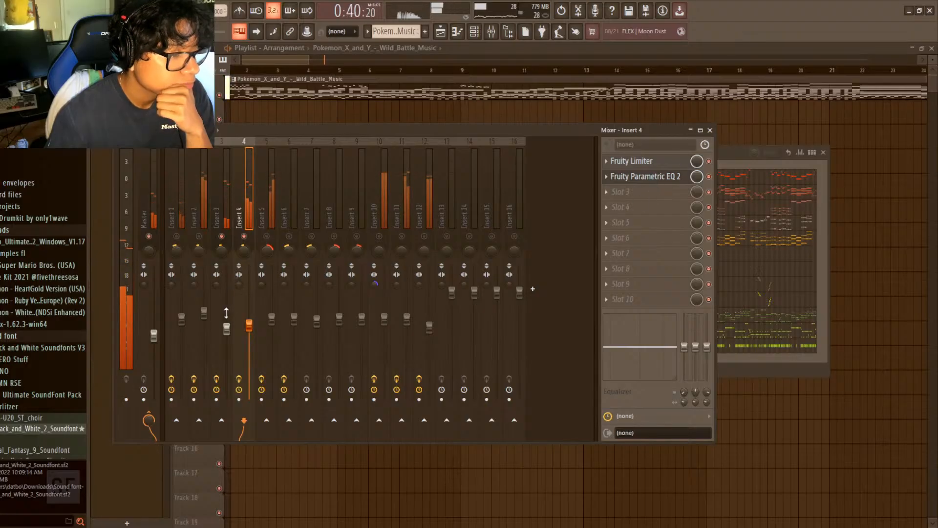
- Pull the faders of Inserts 3 and 4 down slightly and replay the song from about bar 6
drag(248, 315, 247, 310)
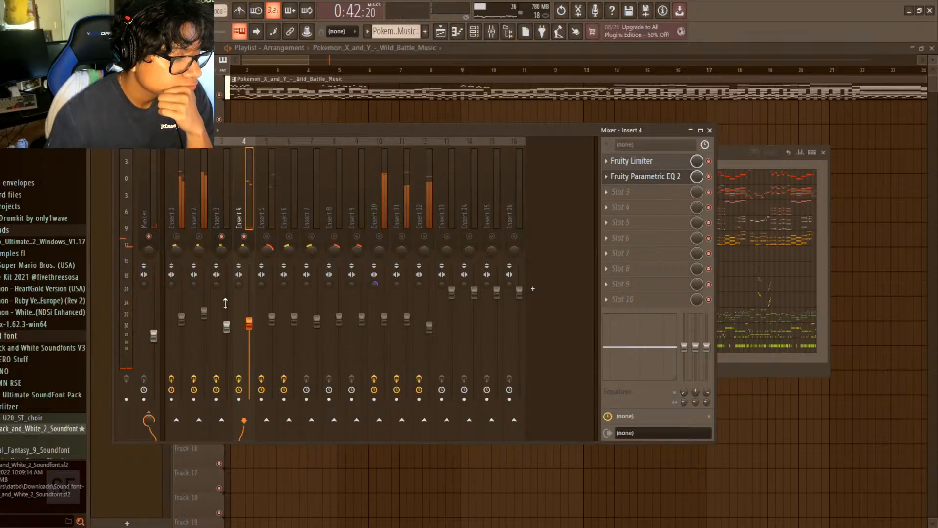
click(372, 75)
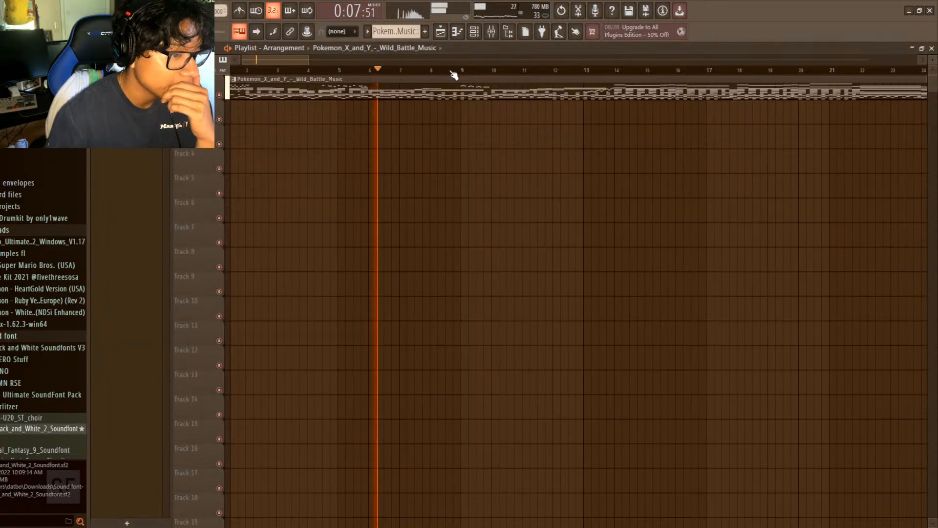
click(508, 31)
click(491, 31)
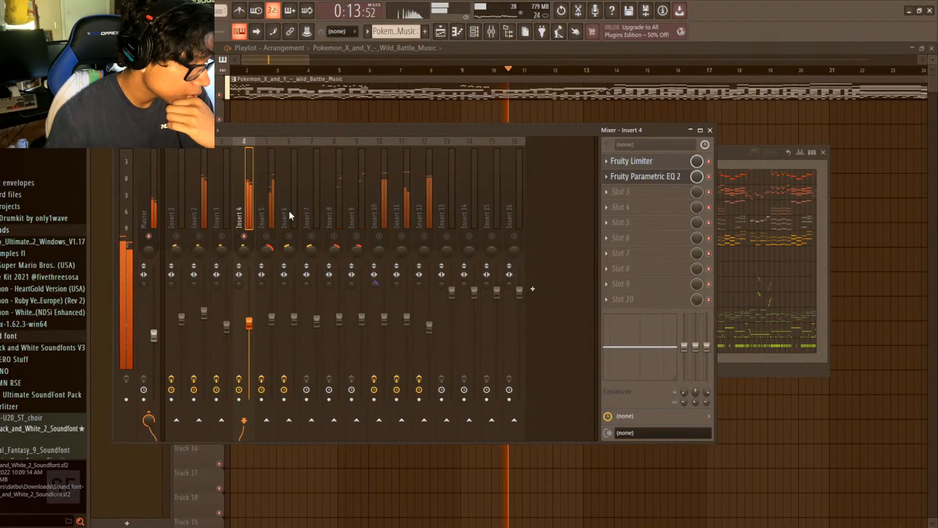
- Unsolo Insert 4 and listen to all inserts together further along the song
right_click(245, 235)
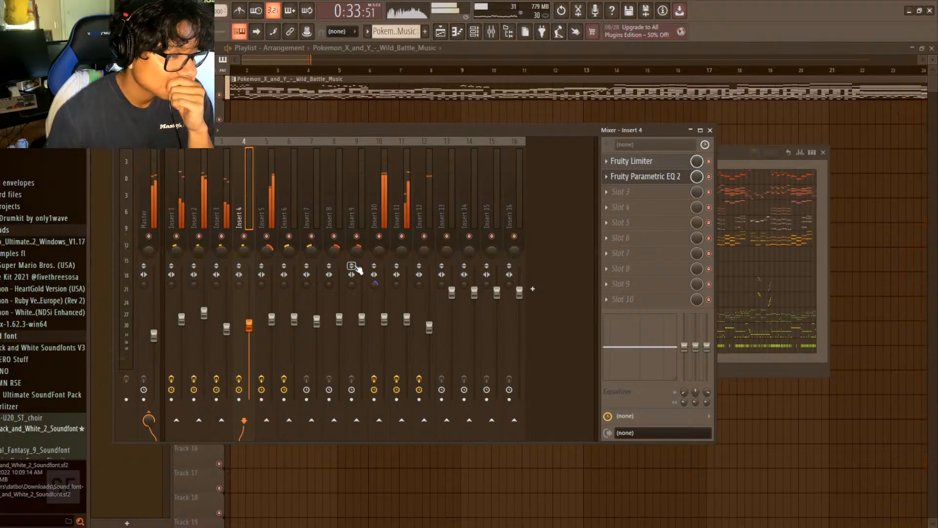
scroll(348, 70, down, 10)
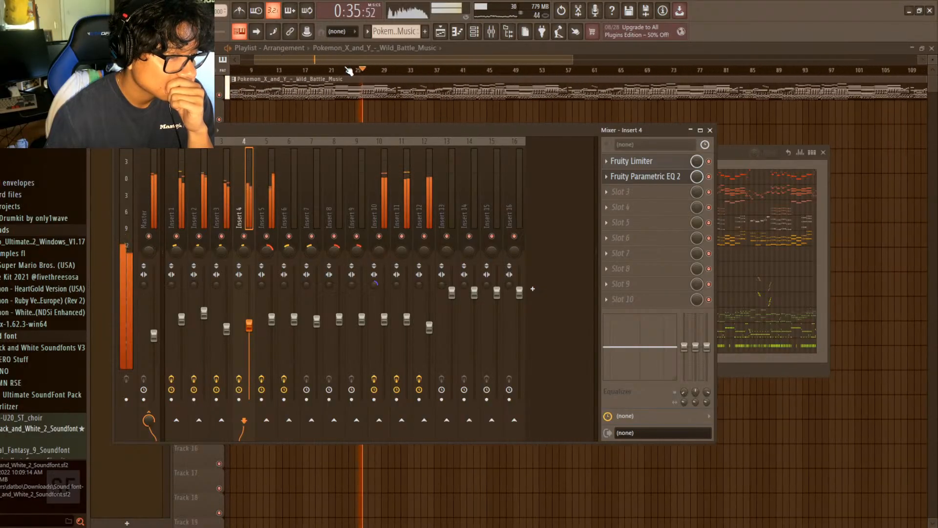
scroll(325, 79, up, 10)
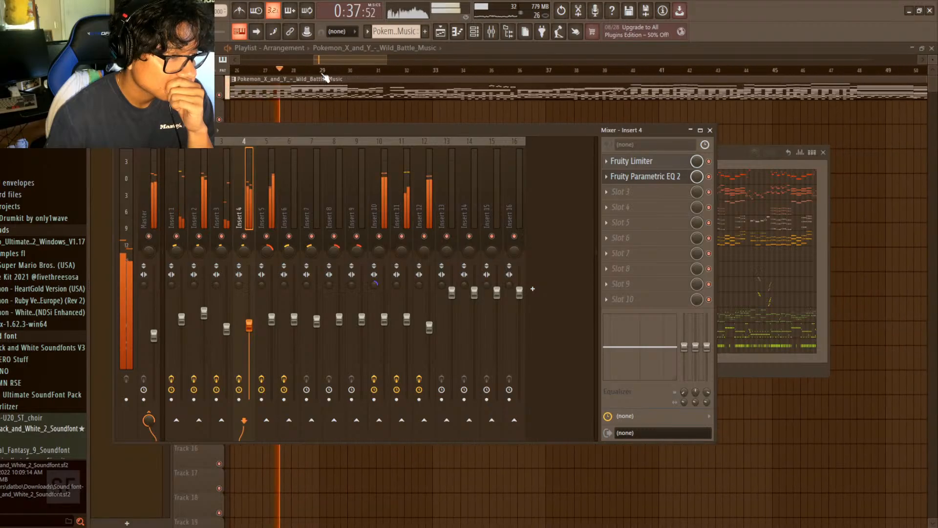
scroll(325, 79, down, 3)
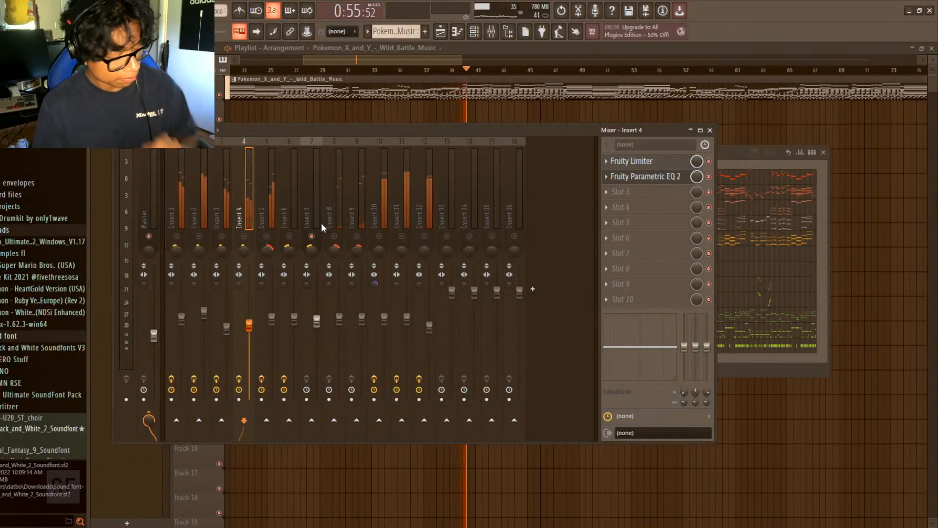
- Compare the soloed Insert 7 with Insert 6, and load Fruity Parametric EQ 2 in Insert 7's first slot
key(space)
click(317, 256)
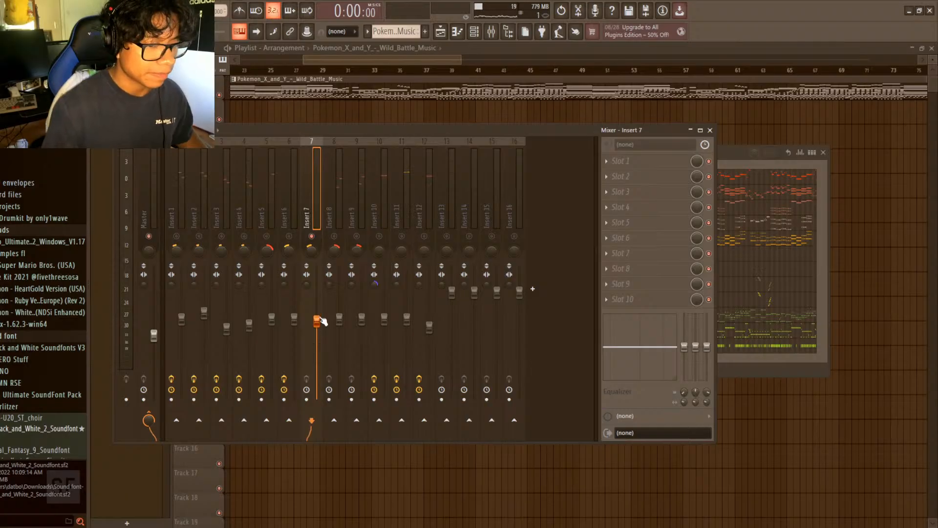
key(space)
click(295, 322)
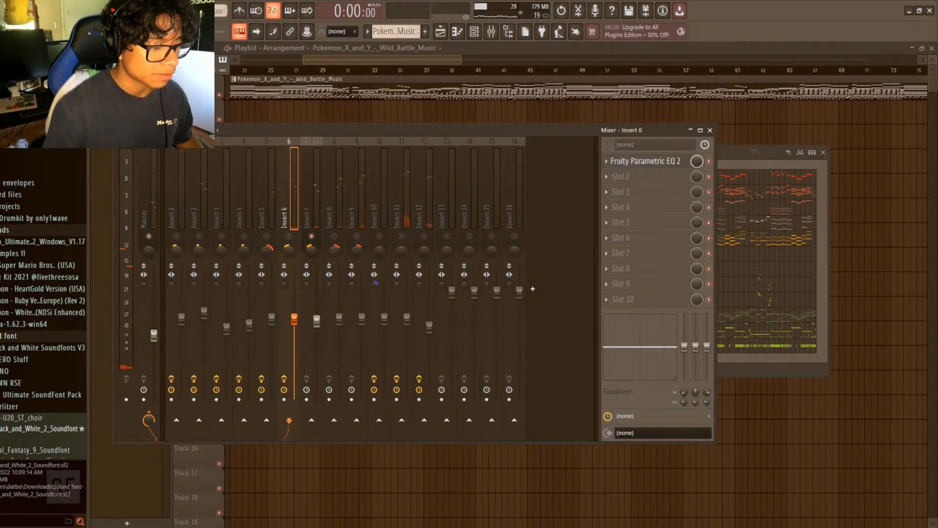
click(317, 322)
click(298, 321)
click(316, 323)
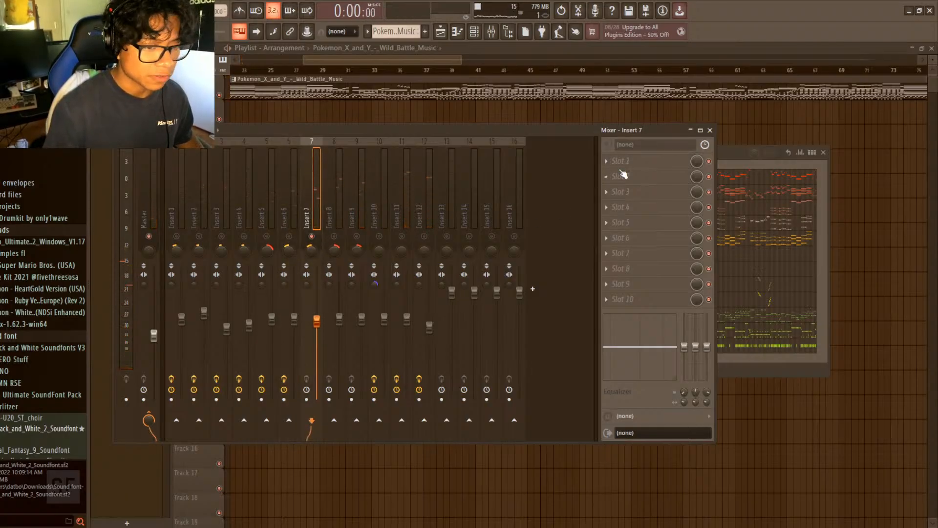
click(770, 396)
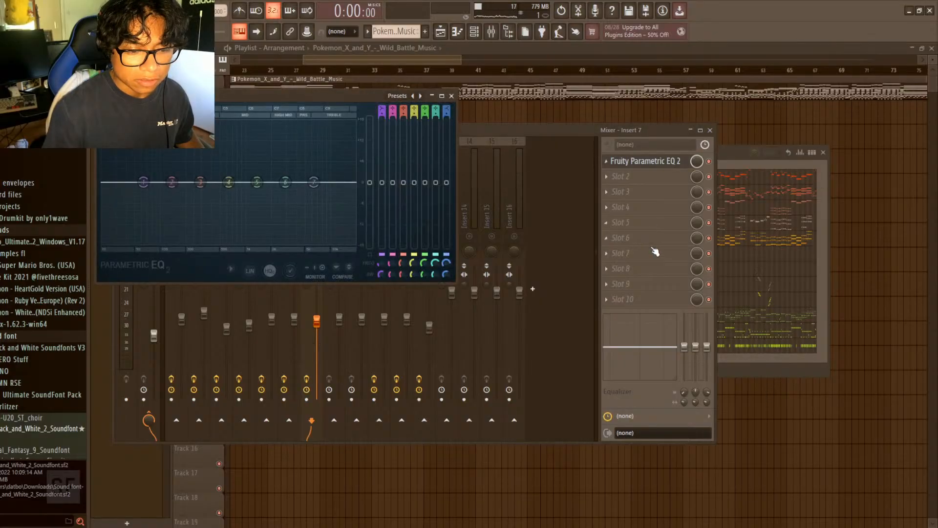
- Boost band 6 of Insert 7's EQ in the high-mid range, audition it from the start, and close the EQ
key(space)
mouse_move(285, 182)
mouse_down()
mouse_move(269, 165)
mouse_move(292, 175)
mouse_move(270, 168)
mouse_move(285, 171)
mouse_up()
key(space)
key(space)
scroll(274, 166, down, 2)
key(space)
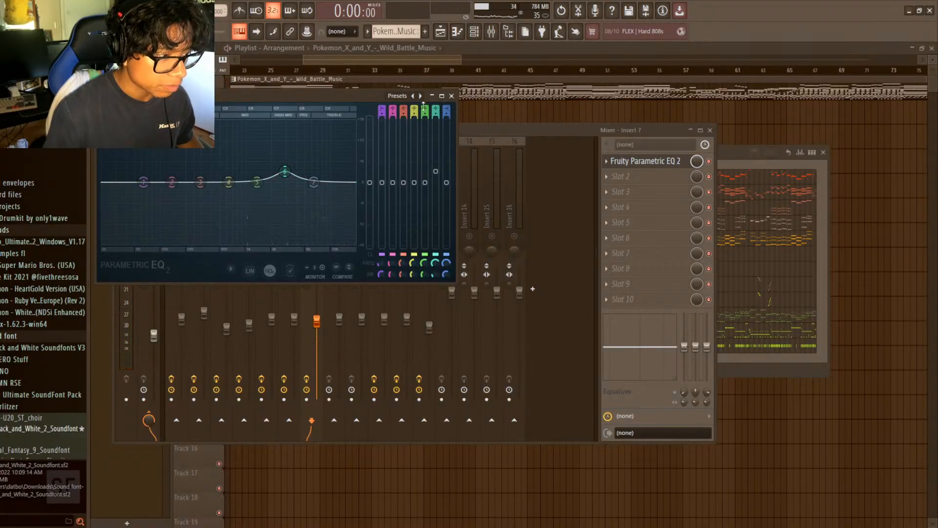
click(452, 95)
key(space)
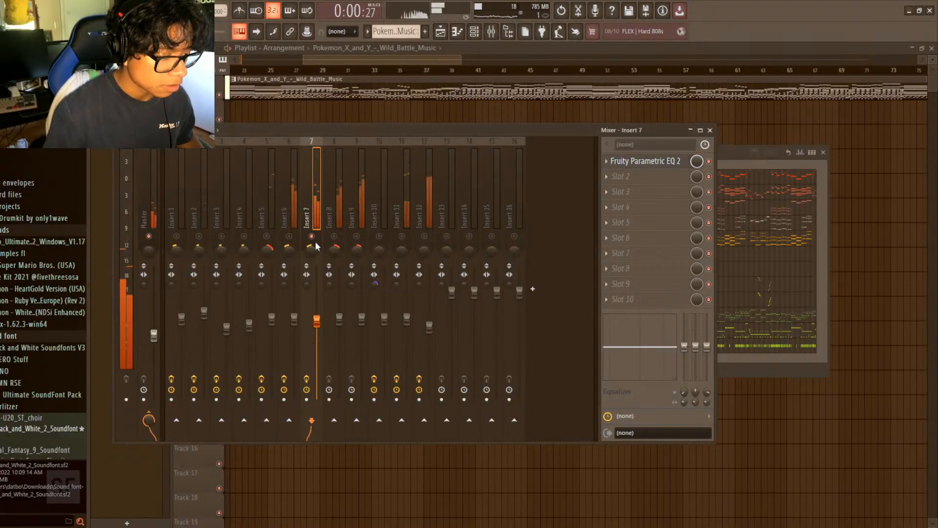
- Add Fruity Parametric EQ 2 to Insert 8, boosting band 5 in the low mids and band 6 in the high mids
click(343, 325)
key(space)
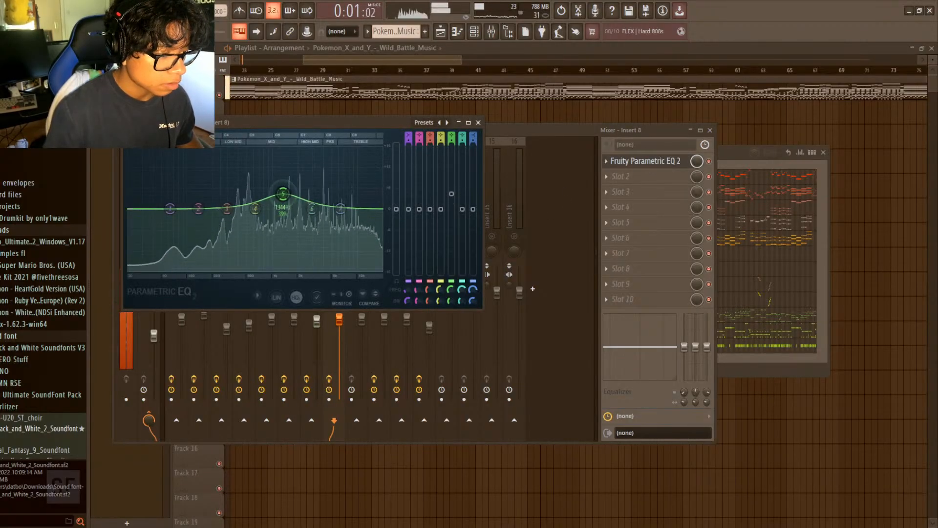
drag(283, 194, 250, 198)
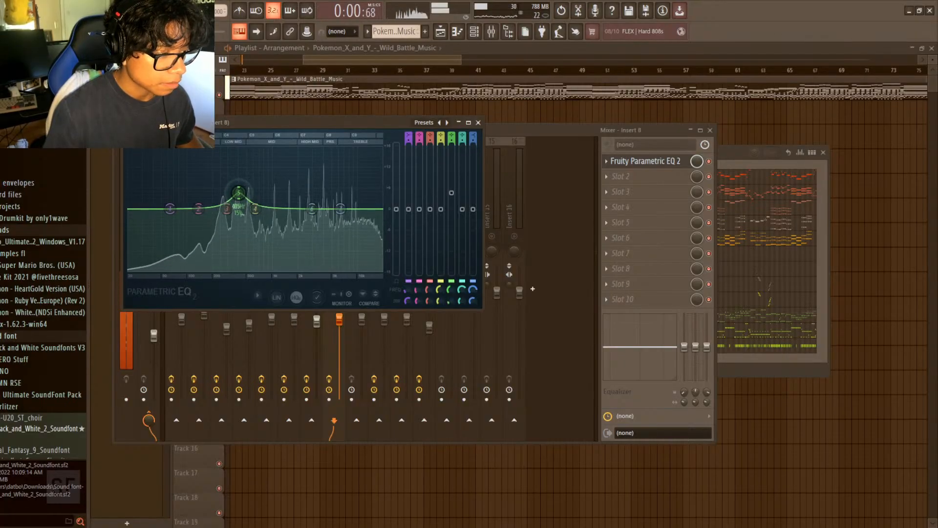
drag(301, 214, 318, 186)
key(space)
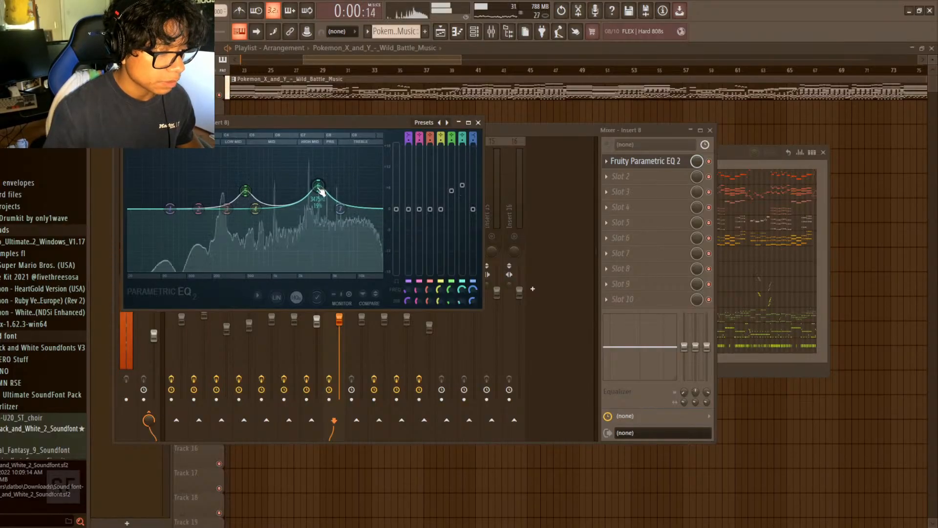
key(space)
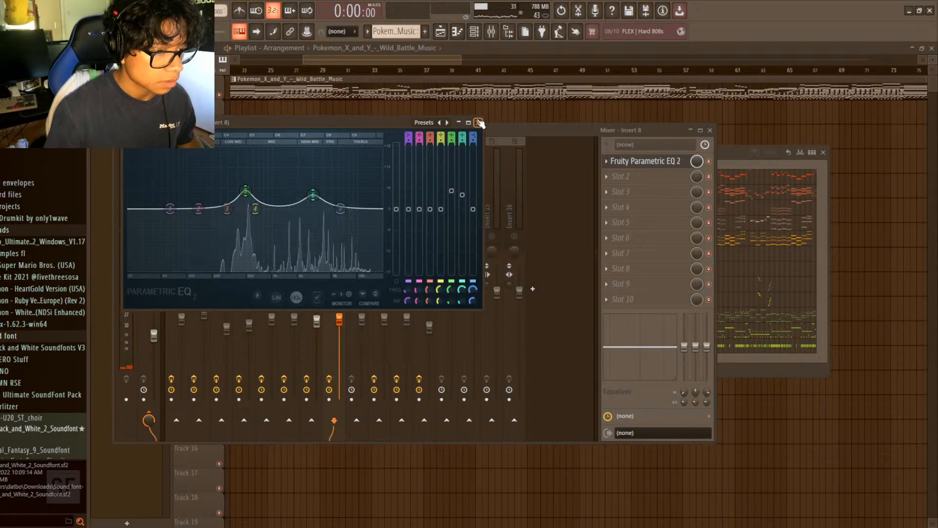
- Load Fruity Limiter in Insert 8's second slot and lower its ceiling while the song plays
click(626, 177)
click(771, 300)
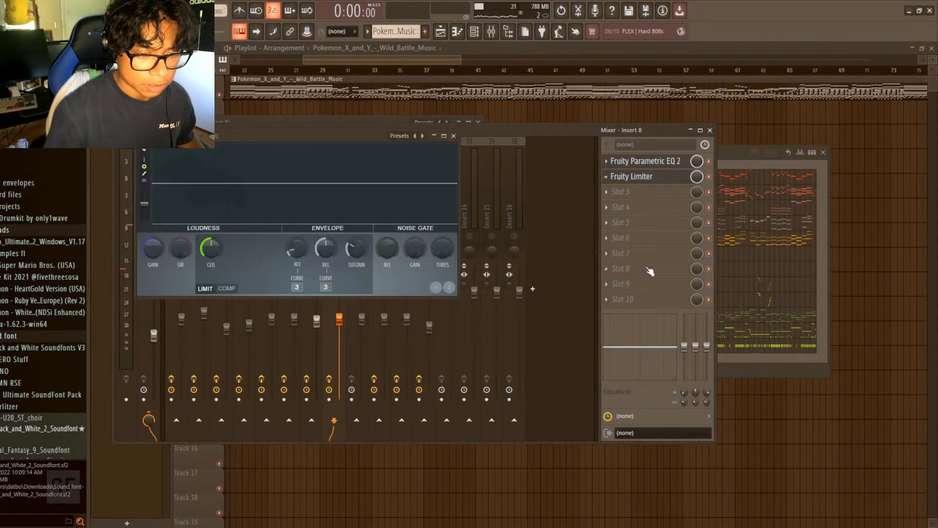
key(space)
drag(337, 139, 700, 212)
mouse_move(577, 317)
mouse_down()
mouse_move(578, 342)
mouse_move(577, 318)
mouse_up()
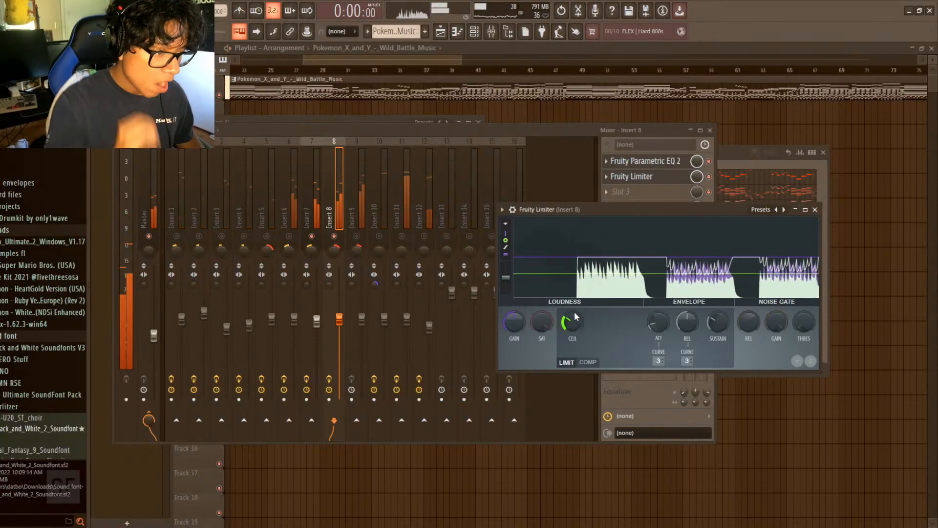
key(space)
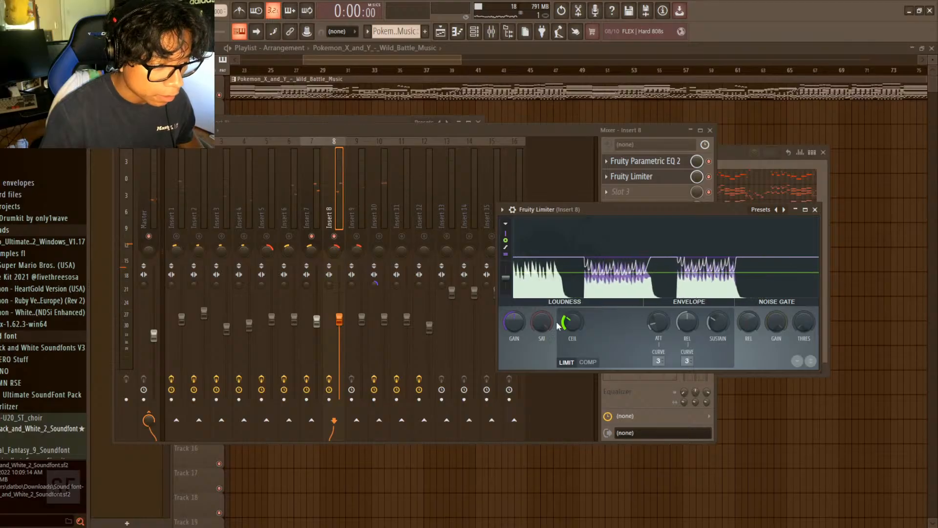
- Solo Insert 9, select it in the mixer and audition it from the start of the song
key(space)
key(space)
right_click(357, 236)
key(space)
click(362, 327)
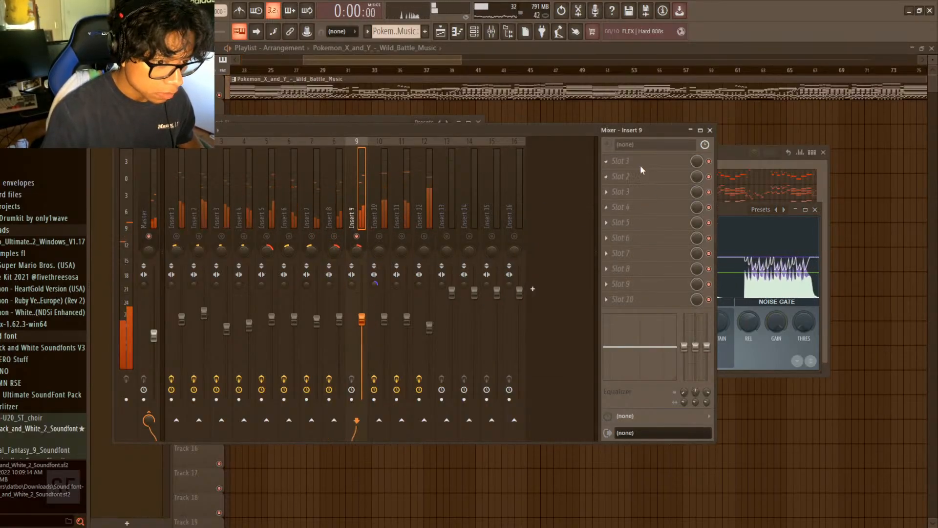
key(space)
key(space)
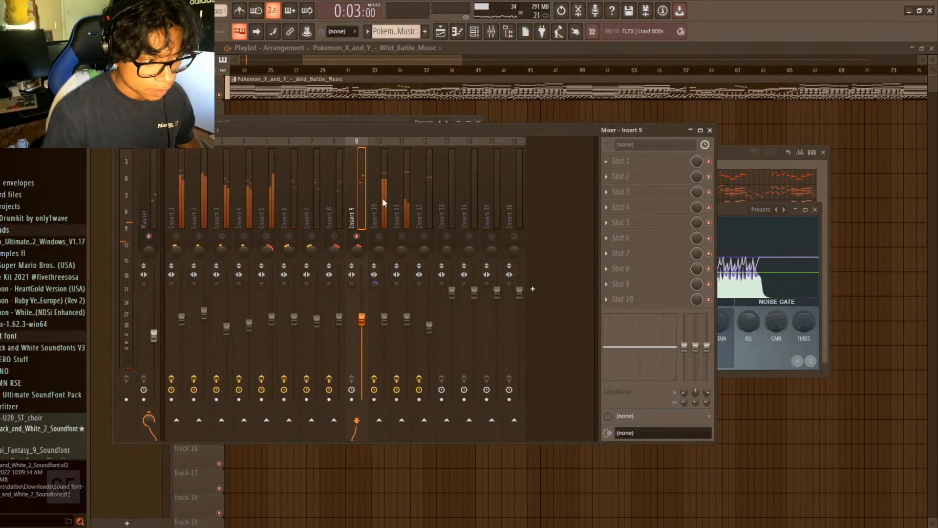
- Audition successive passages up to about bar 65 with Insert 9 soloed, checking note positions in the channel rack
click(274, 70)
click(339, 71)
click(423, 71)
click(499, 71)
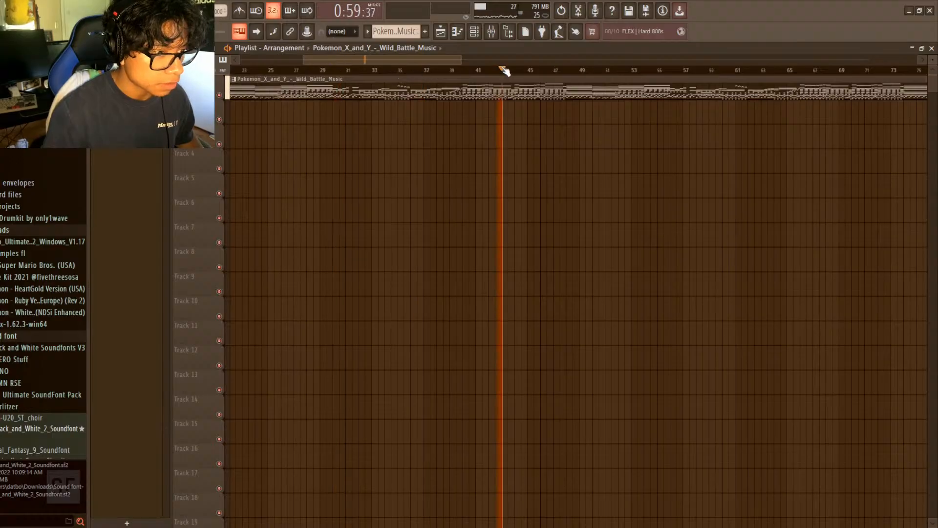
key(space)
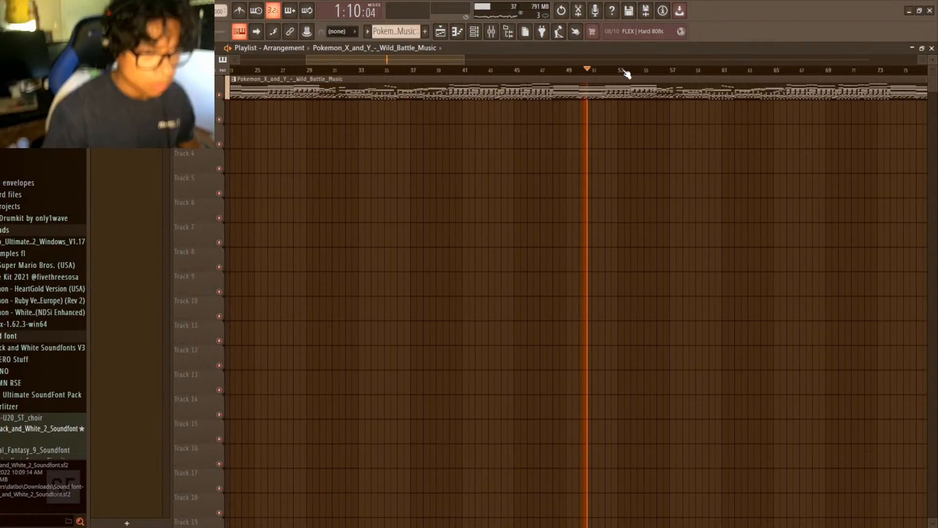
key(F6)
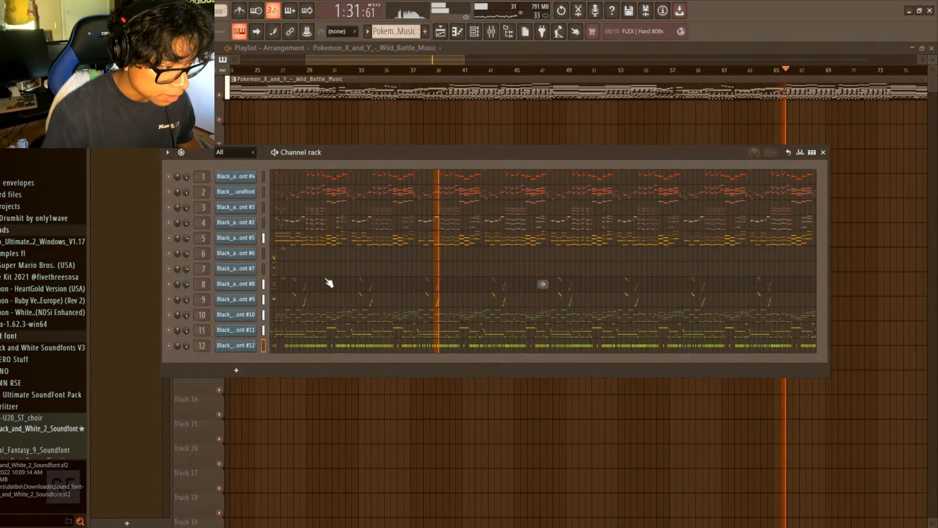
key(space)
- Seek back through the playlist to around bar 38, checking the mixer for a passage where Insert 9 plays
click(659, 72)
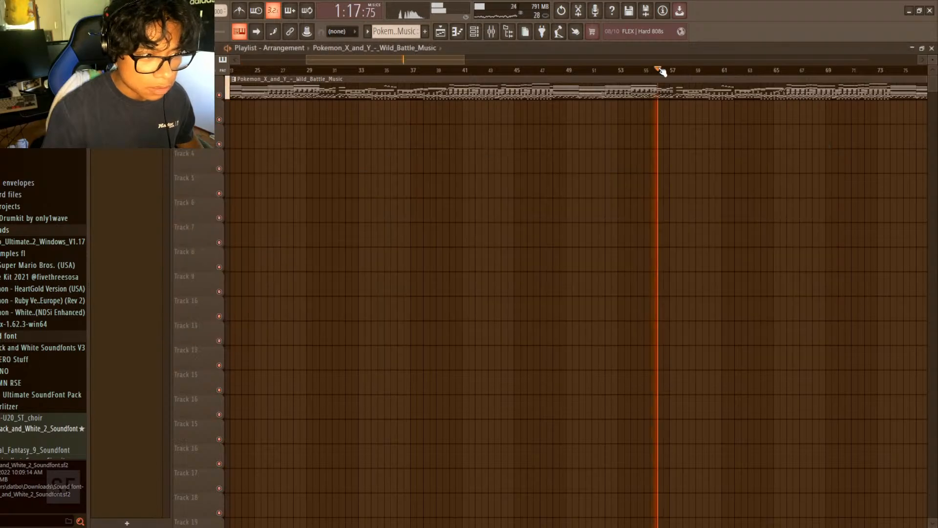
scroll(705, 62, down, 2)
click(626, 73)
click(589, 72)
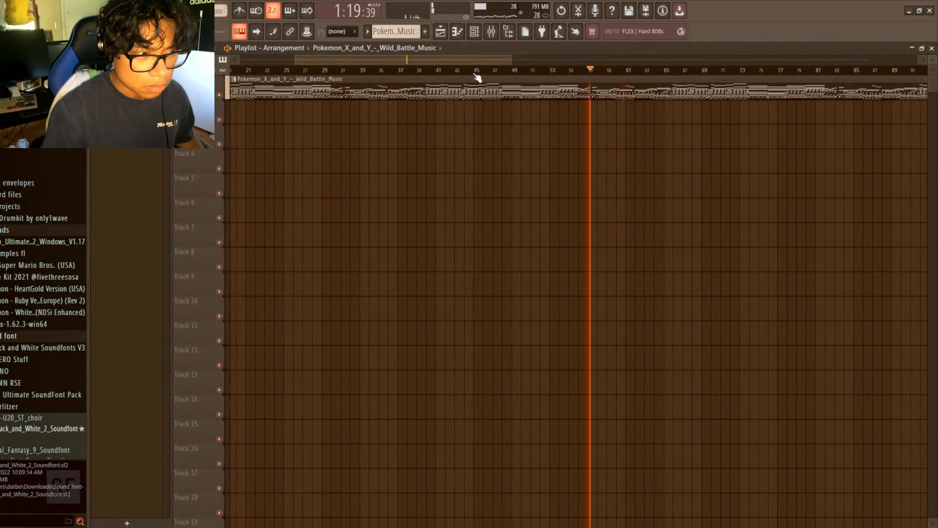
click(430, 72)
drag(367, 74, 439, 75)
click(491, 32)
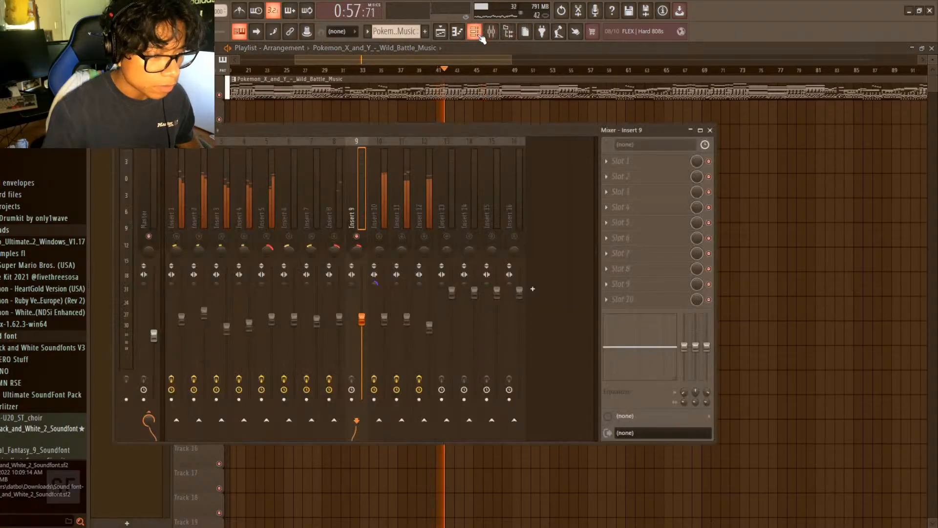
click(475, 32)
mouse_move(414, 72)
mouse_down()
mouse_move(389, 73)
mouse_move(410, 76)
mouse_up()
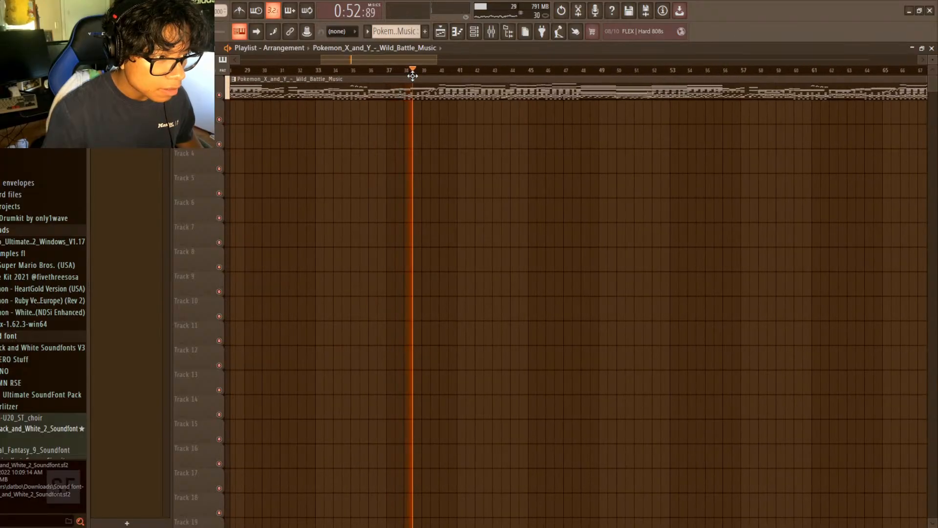
scroll(419, 74, up, 5)
drag(472, 72, 414, 73)
drag(282, 70, 551, 69)
click(491, 31)
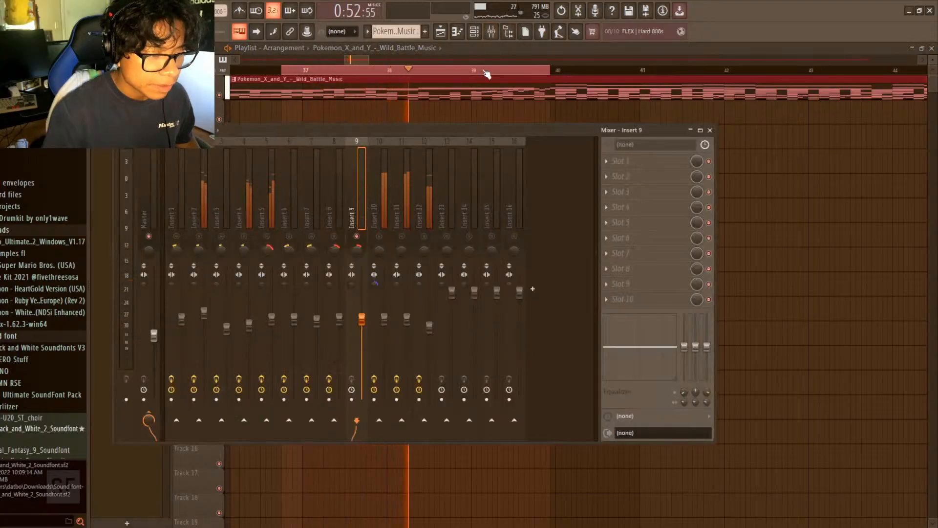
drag(484, 61, 455, 77)
scroll(483, 68, down, 5)
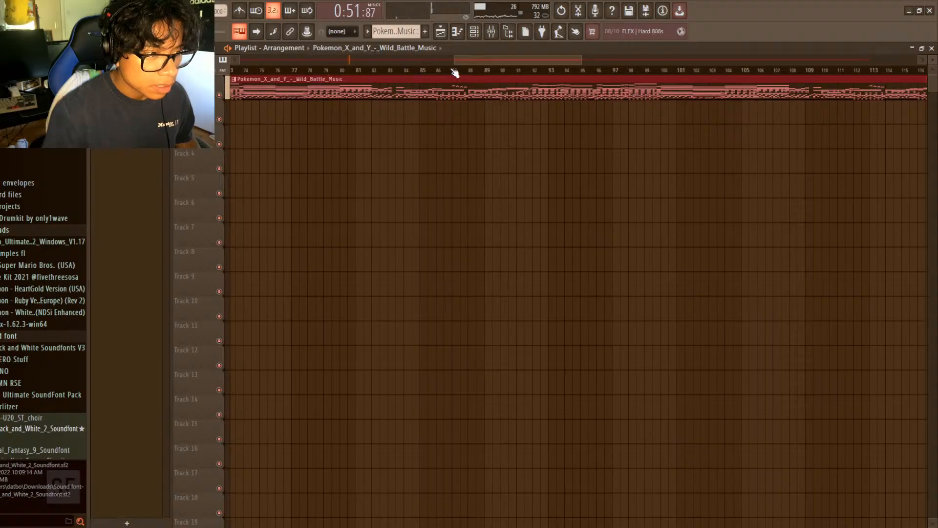
scroll(458, 77, down, 6)
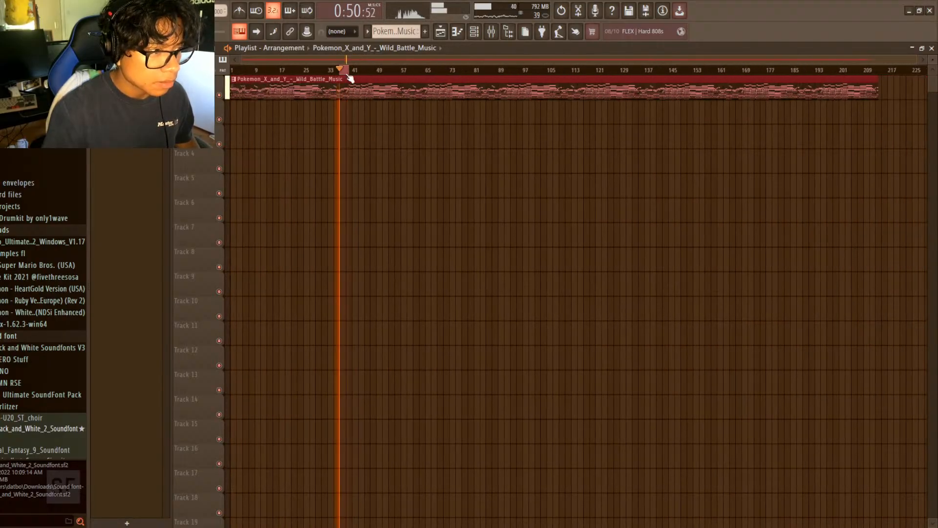
scroll(344, 76, up, 7)
drag(344, 74, 365, 77)
ctrl+click(345, 73)
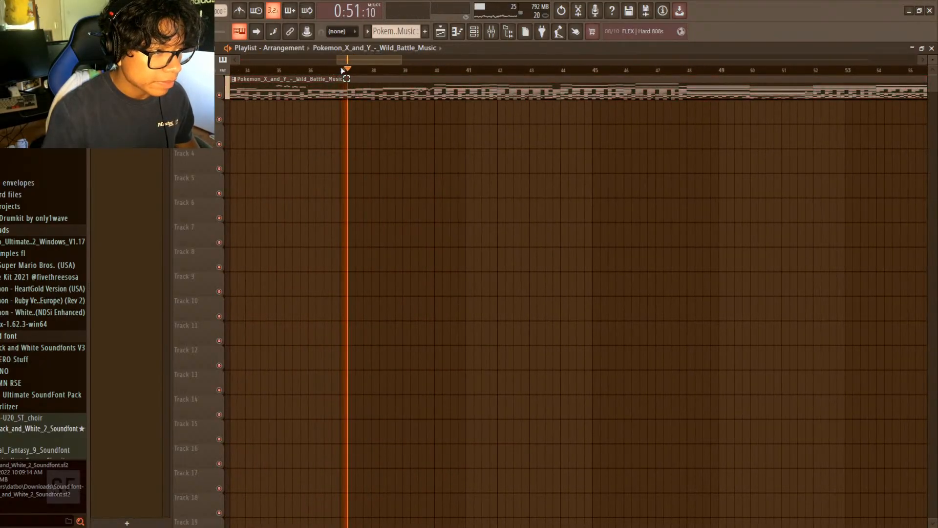
- Return playback to the song's start and load Fruity Parametric EQ 2 in Insert 9's first slot
key(space)
key(space)
scroll(387, 76, down, 2)
scroll(384, 81, up, 2)
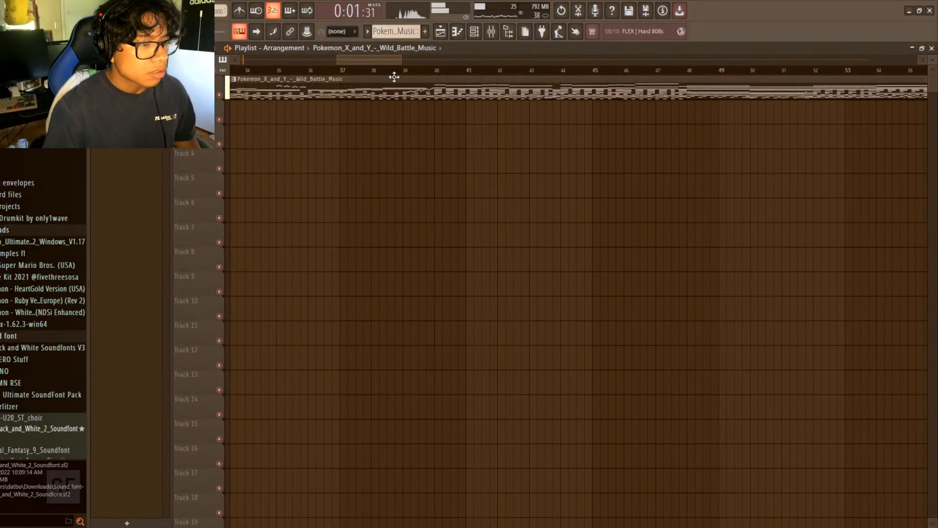
click(474, 32)
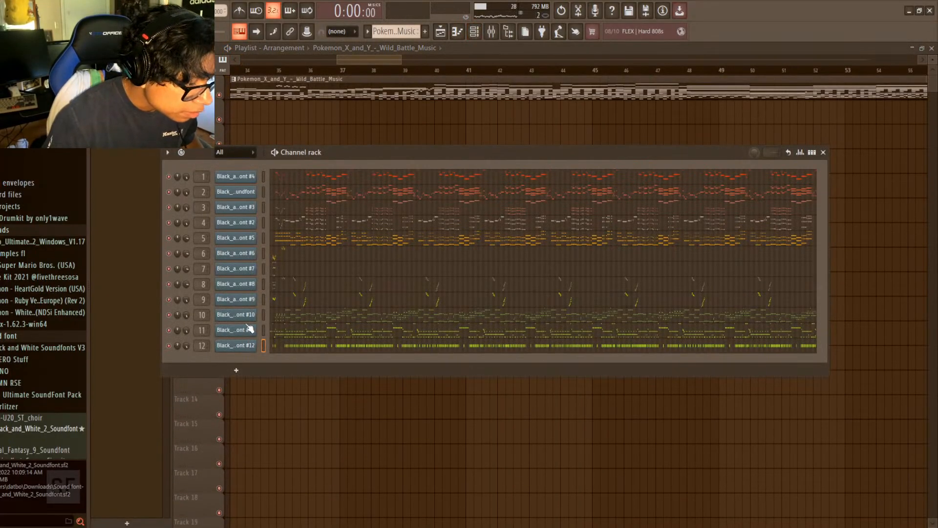
click(491, 32)
key(space)
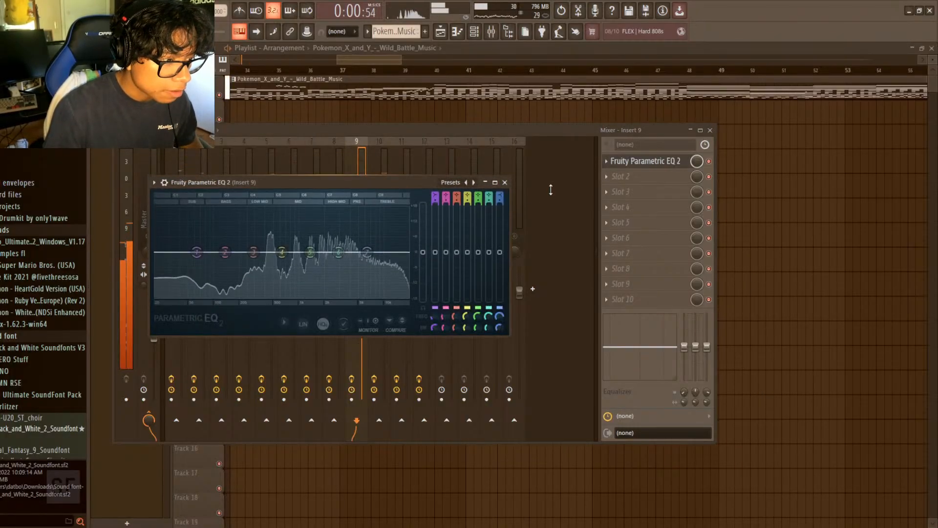
drag(409, 149, 541, 159)
mouse_move(442, 246)
mouse_down()
mouse_move(420, 234)
mouse_move(414, 214)
mouse_move(412, 232)
mouse_move(496, 226)
mouse_move(435, 243)
mouse_move(449, 256)
mouse_move(447, 242)
mouse_move(414, 245)
mouse_move(440, 245)
mouse_up()
scroll(440, 246, down, 4)
scroll(447, 244, down, 2)
alt+click(475, 233)
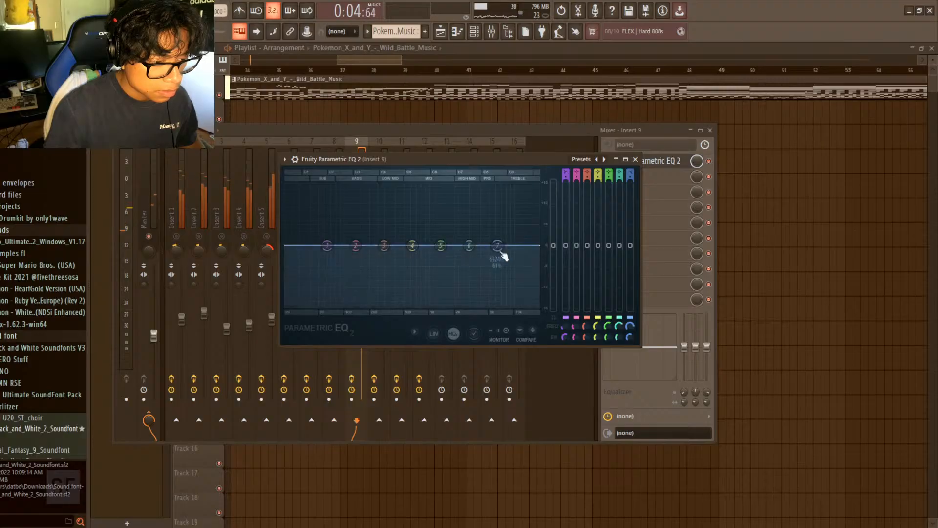
- Cut the lows of Insert 9's EQ steeply with band 1, and boost band 4 in the low mids and band 6 in the high mids
drag(327, 246, 362, 309)
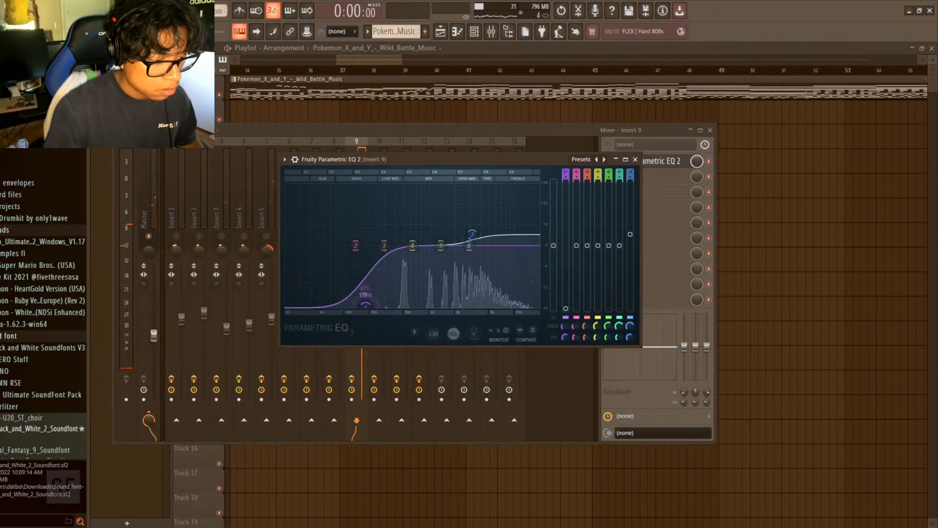
scroll(370, 307, down, 4)
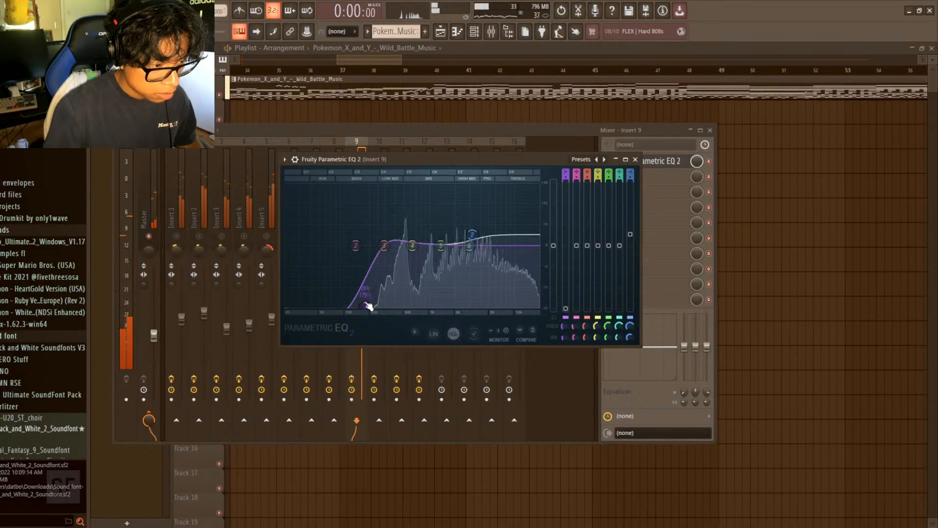
drag(413, 246, 472, 232)
scroll(405, 241, down, 3)
- Audition Insert 9's EQ from the start, shift band 7 higher in frequency, fine-tune band 6 and close the EQ
key(space)
key(space)
key(space)
key(space)
key(space)
key(space)
drag(466, 240, 489, 241)
key(space)
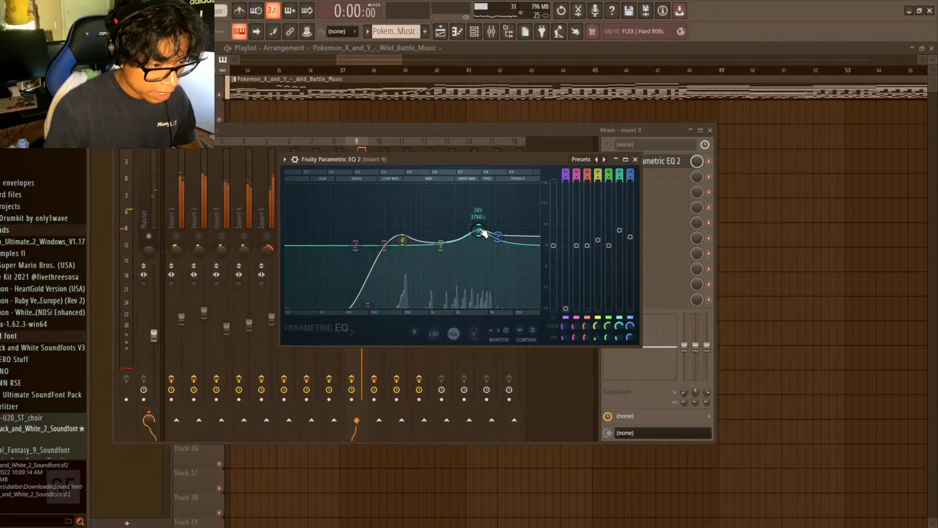
key(space)
key(space)
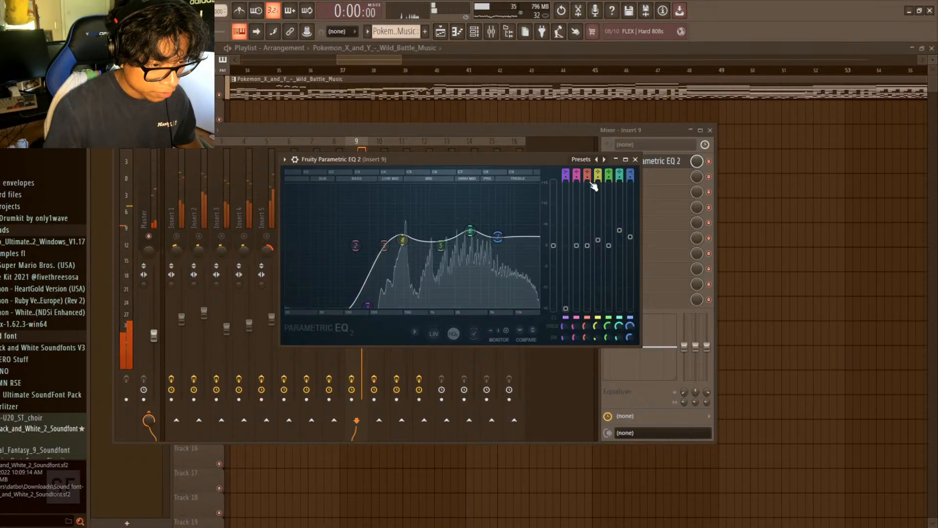
click(636, 159)
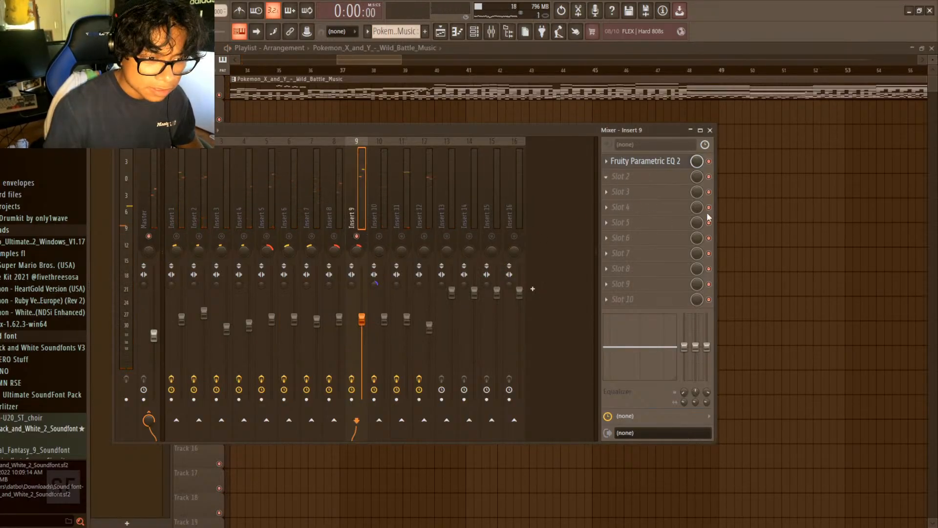
- Load Fruity Limiter in Insert 9's second slot in place of Fruity Filter and audition the song from the start
click(762, 362)
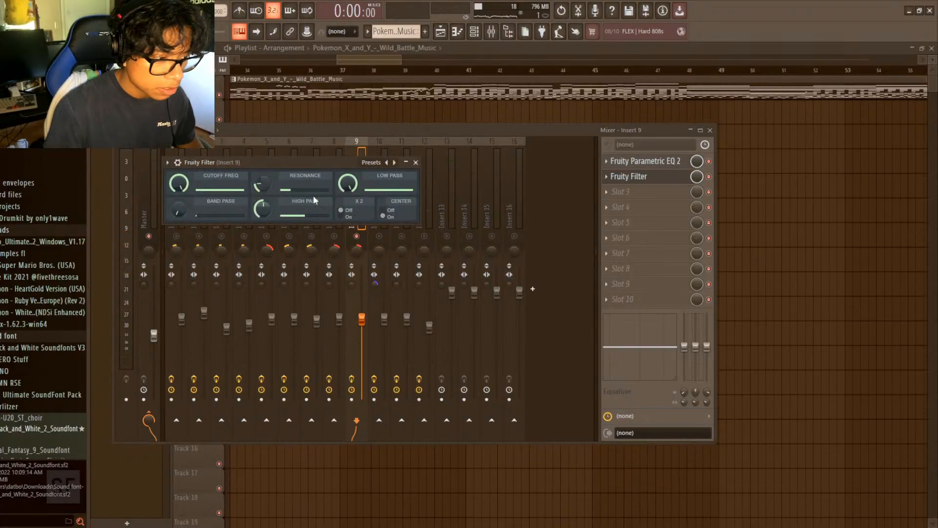
click(687, 178)
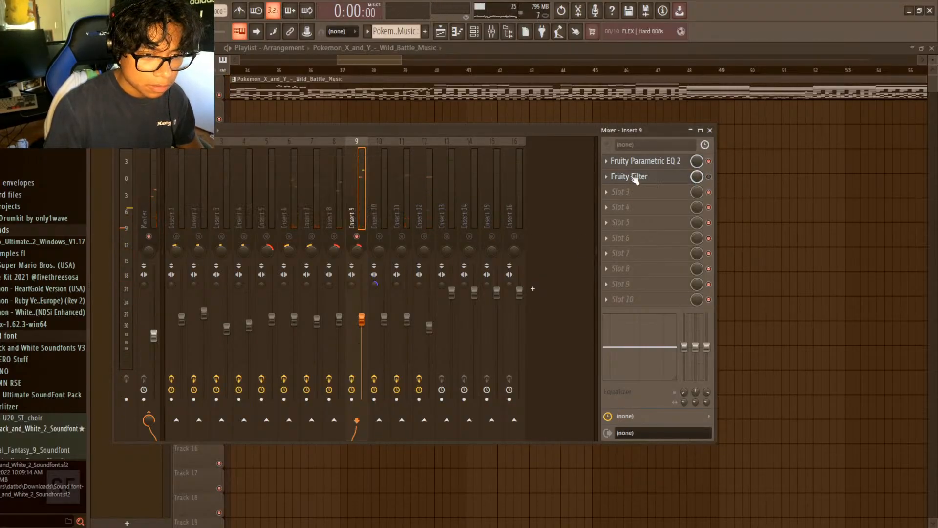
click(771, 285)
key(space)
drag(363, 165, 465, 205)
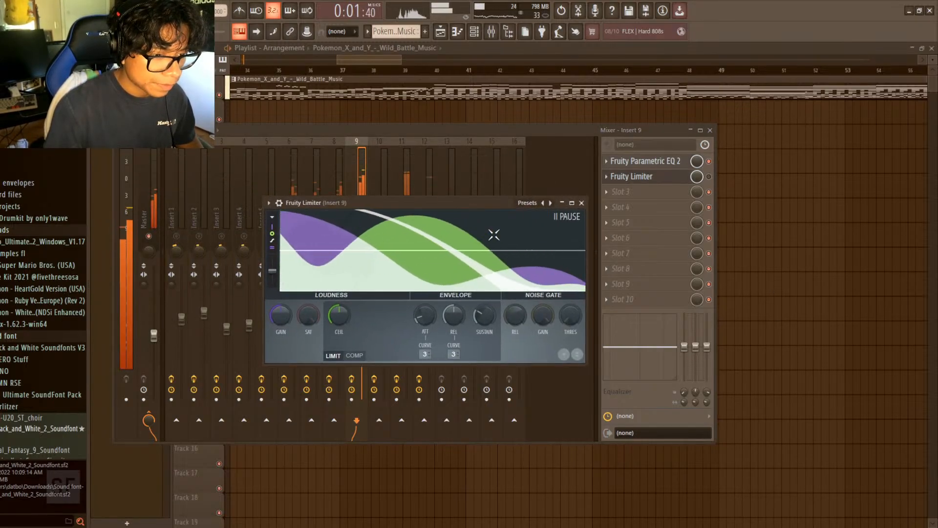
key(space)
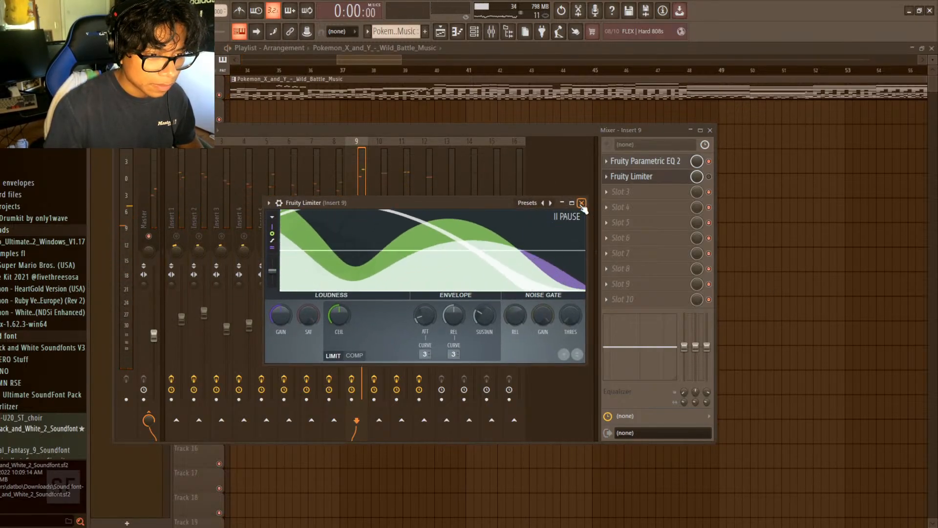
- Enable Insert 9's Fruity Limiter, lower its ceiling while the song plays, and close the limiter
click(582, 203)
key(space)
click(635, 177)
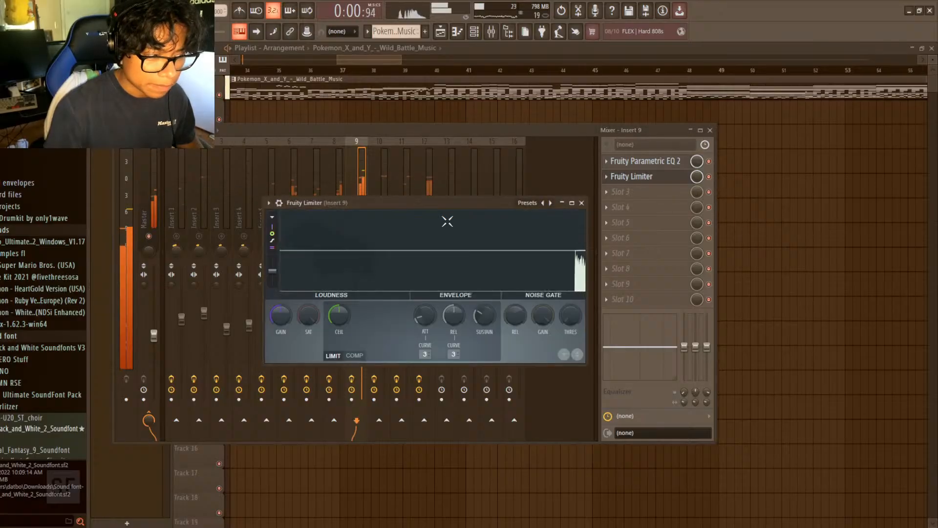
mouse_move(344, 312)
mouse_down()
mouse_move(344, 325)
mouse_move(344, 312)
mouse_up()
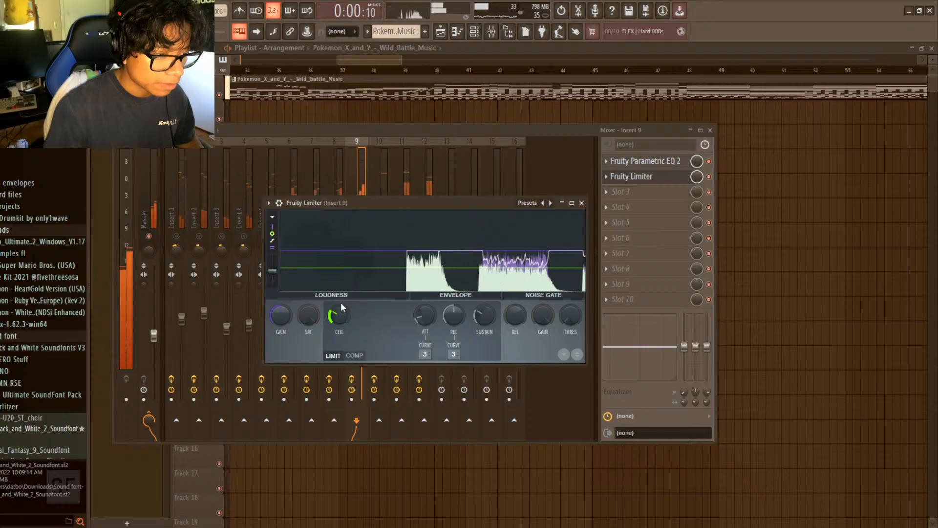
key(space)
click(582, 202)
- Select Insert 10, unsolo Insert 9 and play the full mix from the start
click(389, 320)
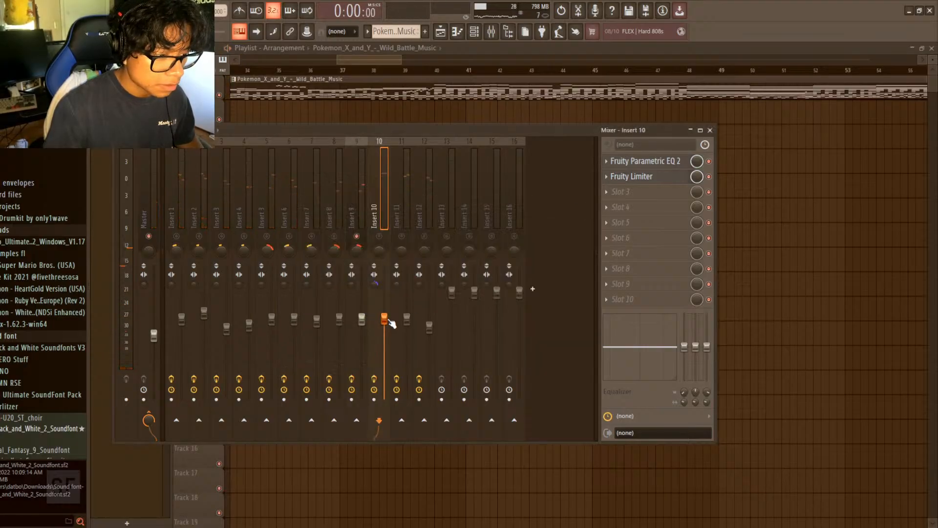
key(space)
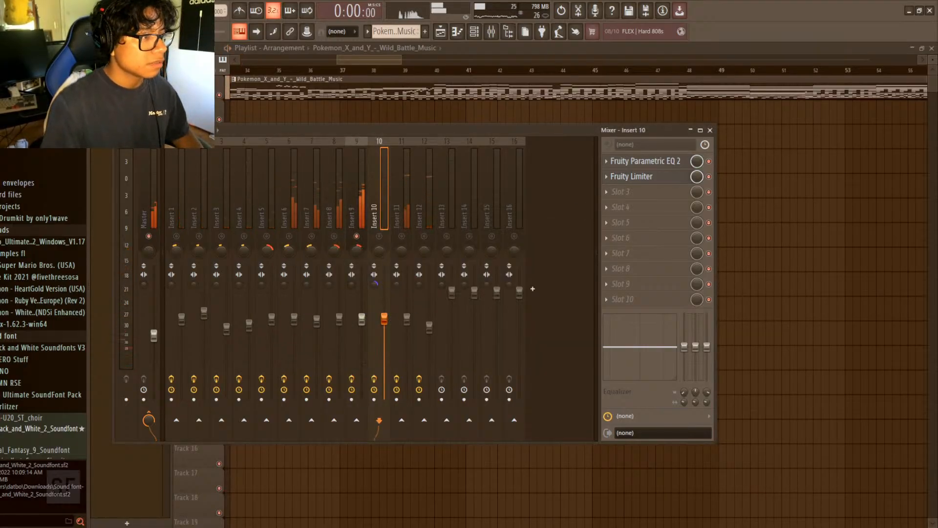
right_click(354, 237)
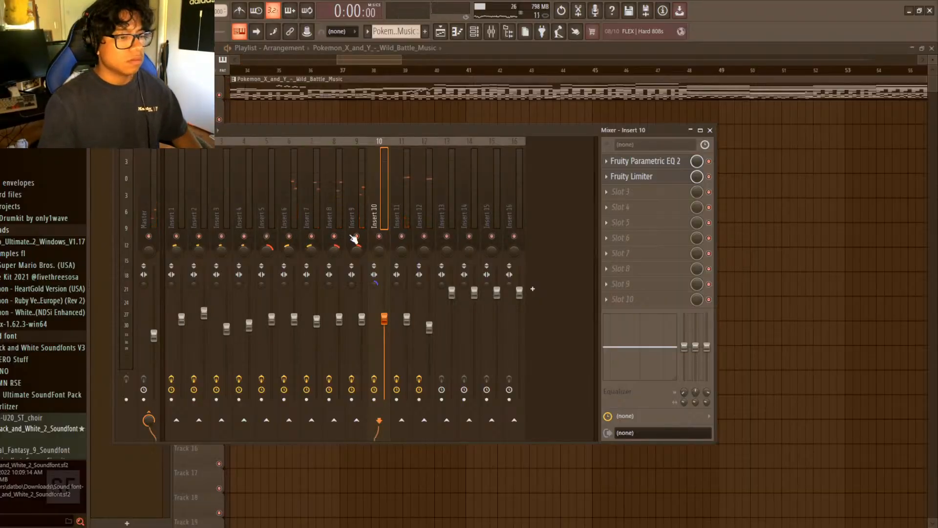
key(space)
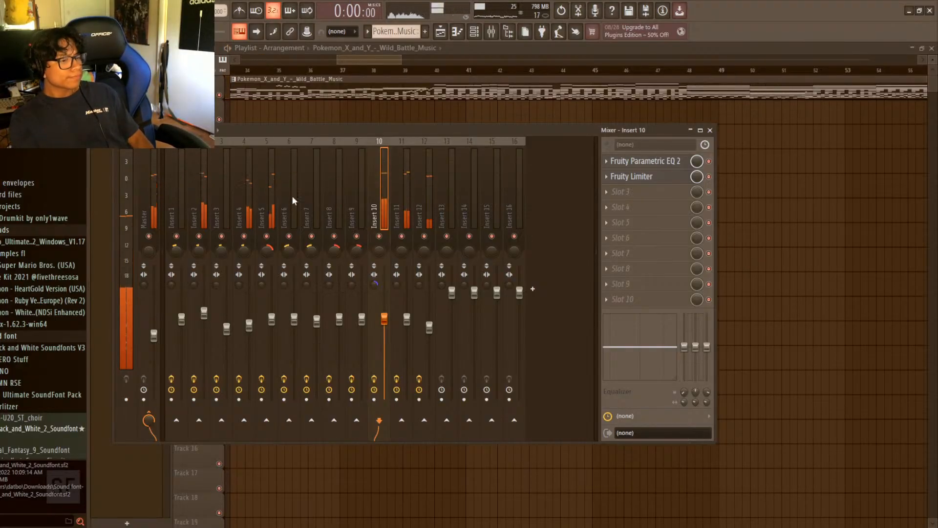
key(space)
key(space)
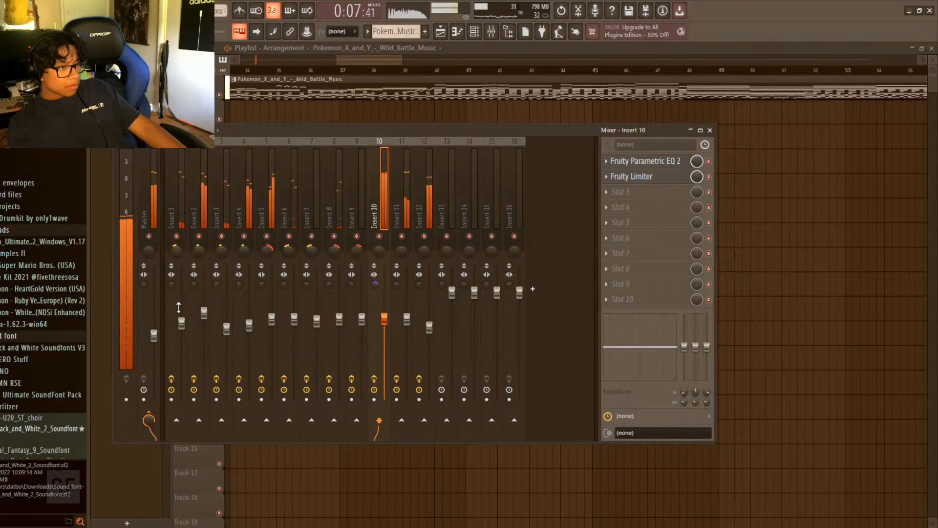
- Solo Insert 2, shift band 7 of its Parametric EQ lower to about 7.7 kHz, unsolo it and check its Fruity Limiter
right_click(199, 238)
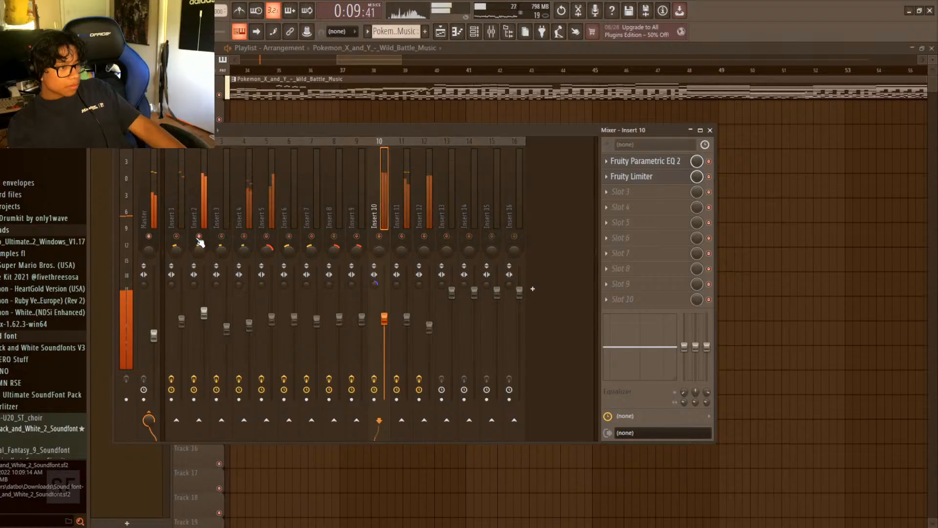
click(206, 311)
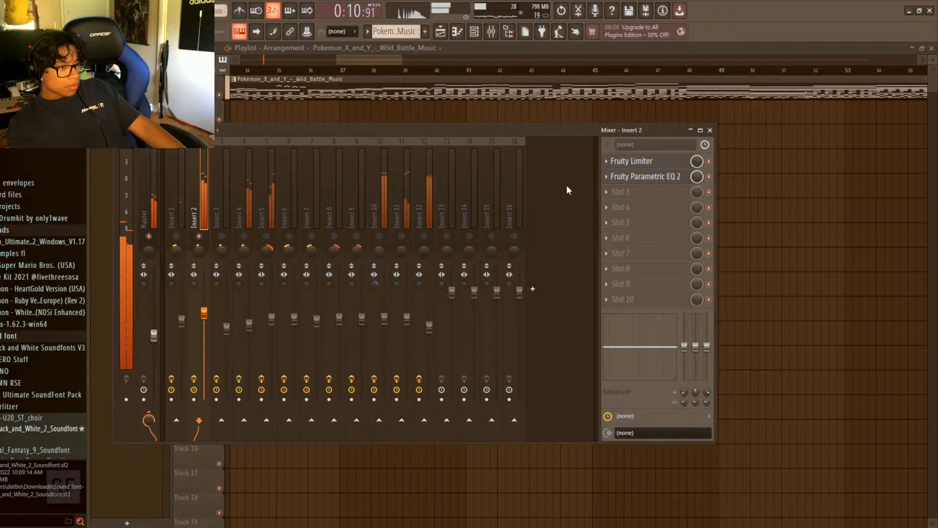
click(668, 177)
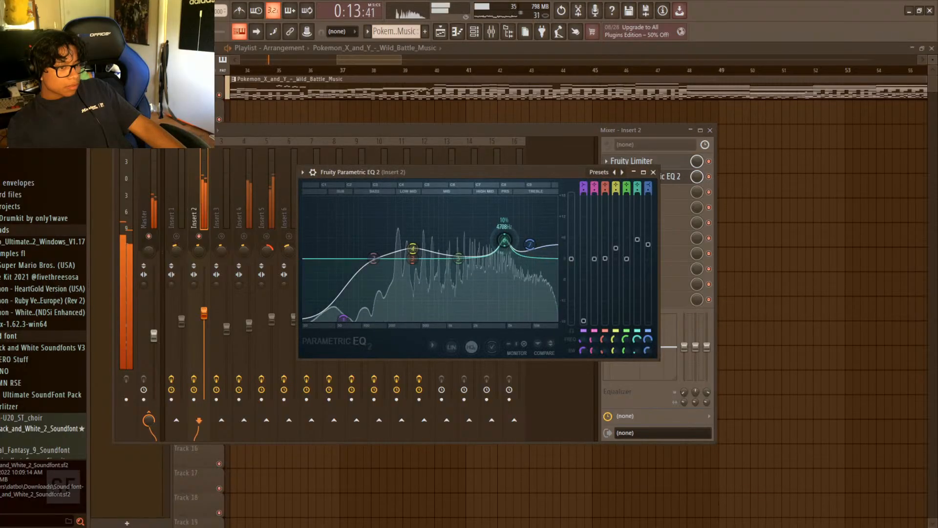
drag(505, 240, 523, 240)
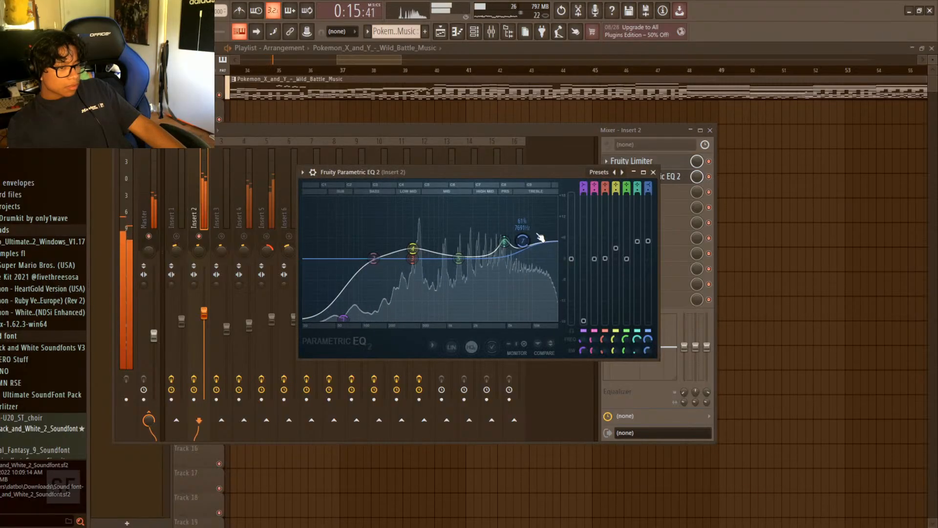
click(653, 172)
right_click(199, 236)
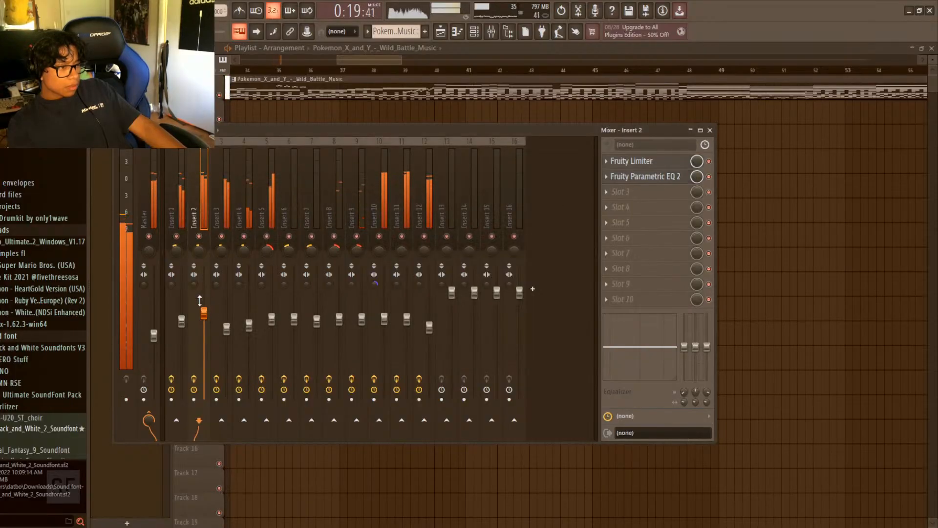
click(638, 164)
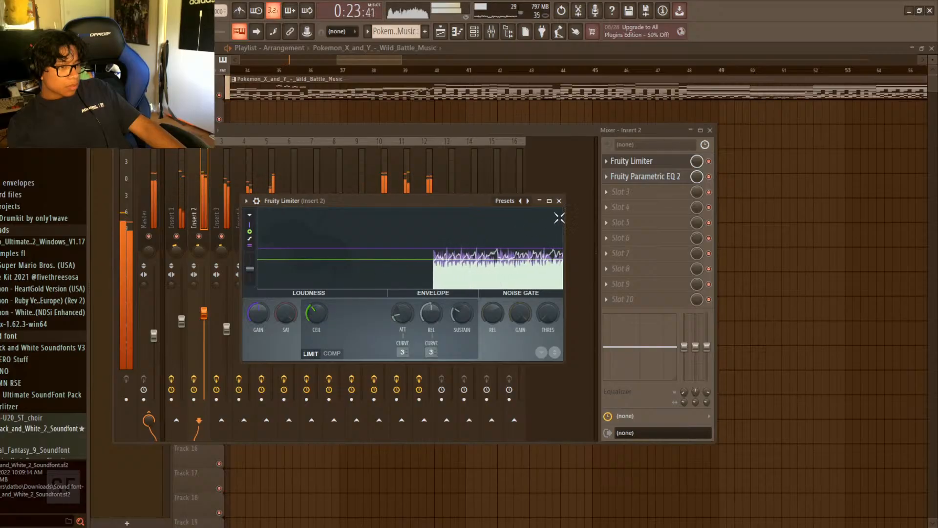
click(559, 200)
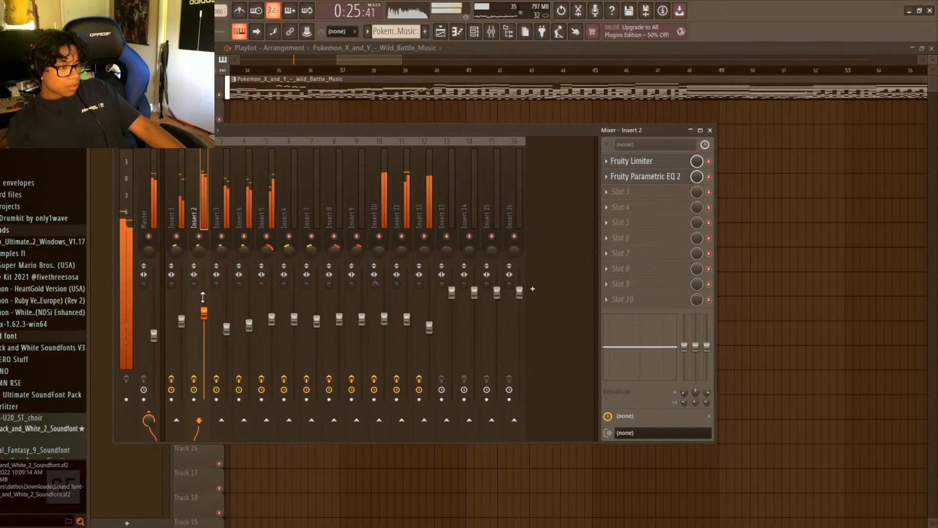
- Solo Insert 11, raise its fader slightly, unsolo it and listen to the full mix before stopping playback
right_click(401, 238)
scroll(404, 287, up, 2)
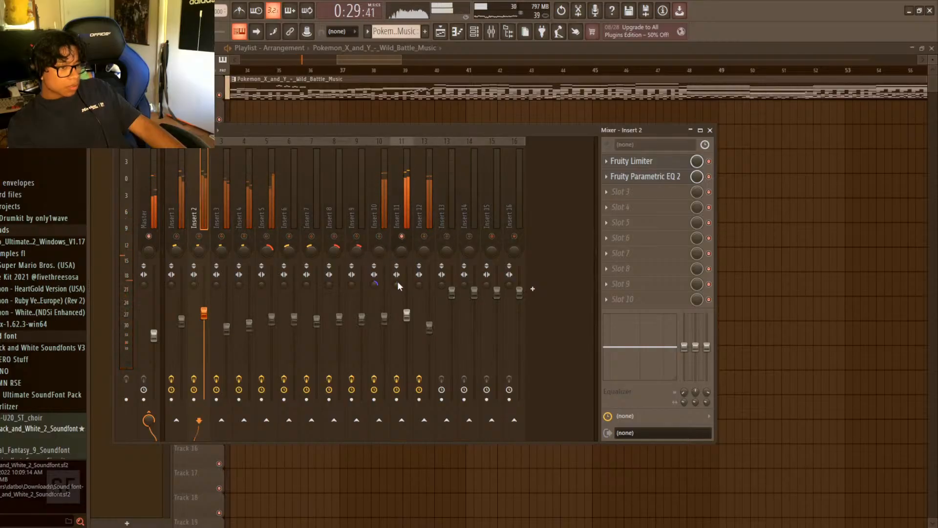
right_click(404, 237)
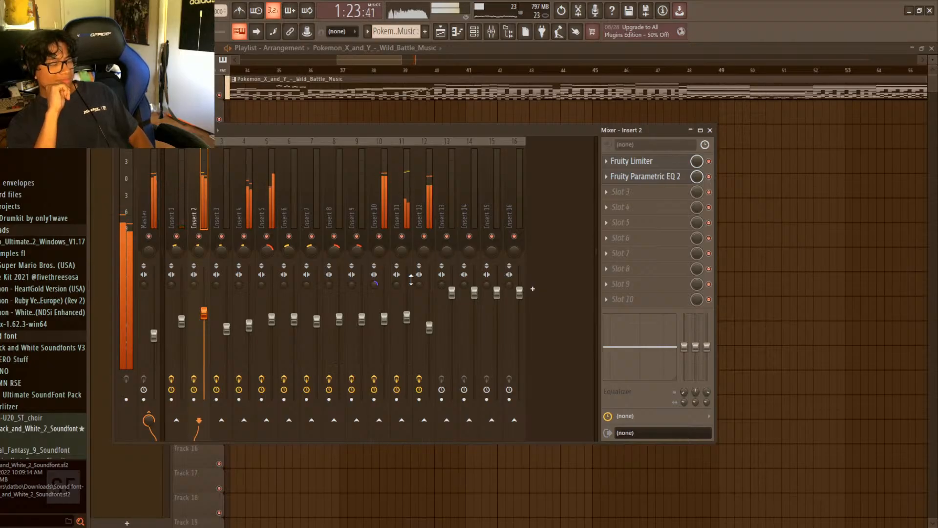
key(space)
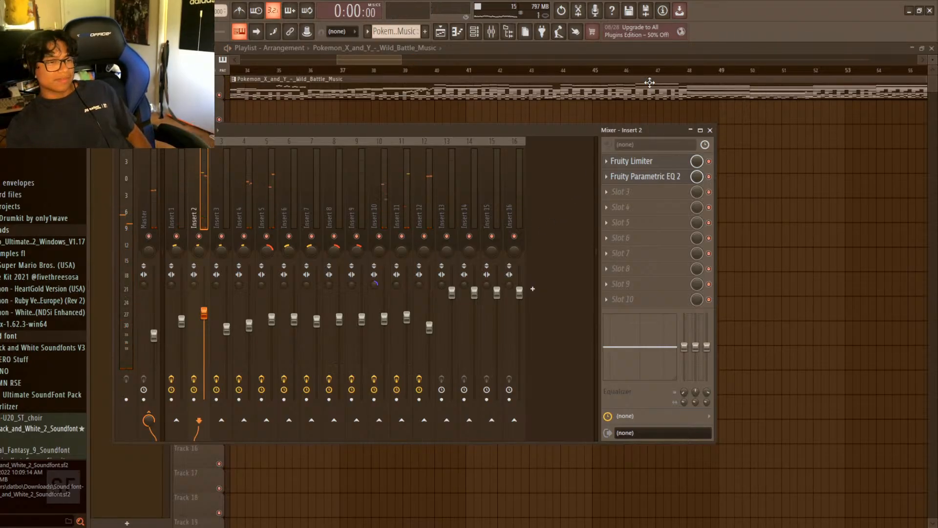
- Play the song from about bar 13 and skip ahead in stages to about bar 90
scroll(654, 71, down, 10)
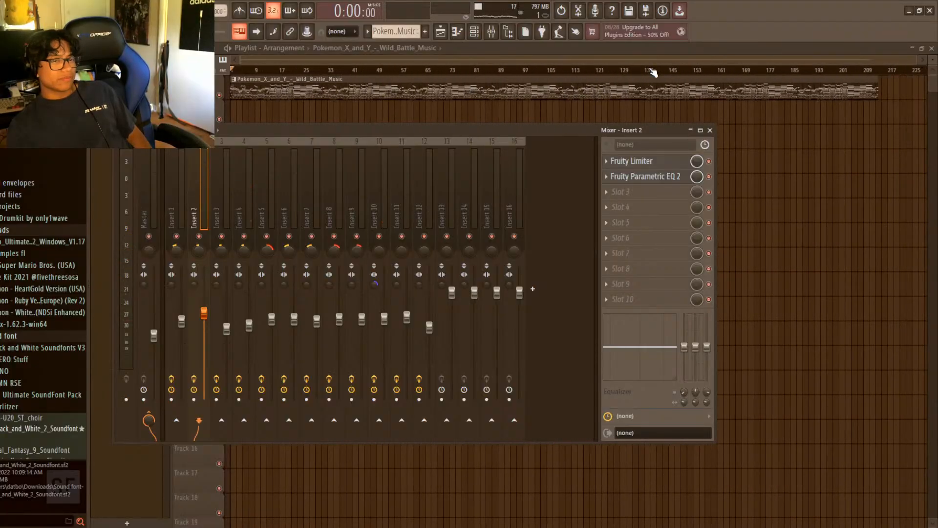
click(267, 71)
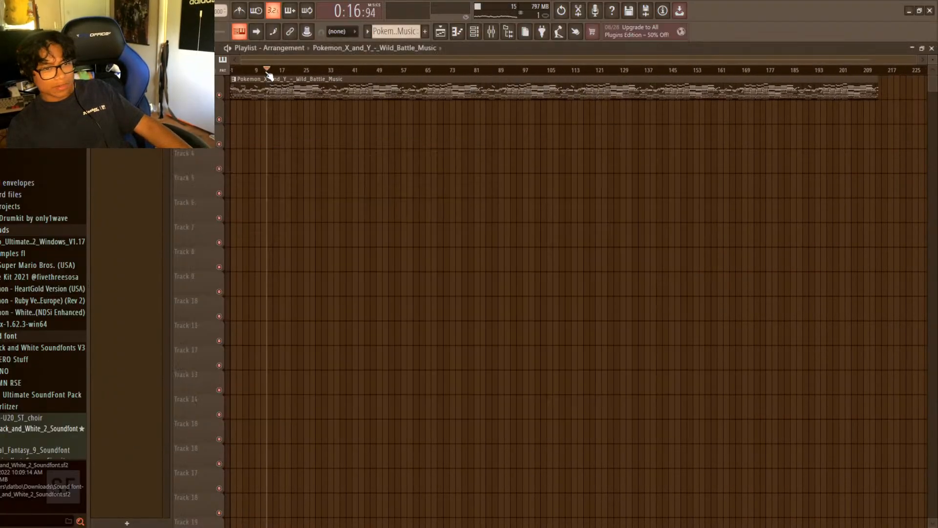
key(space)
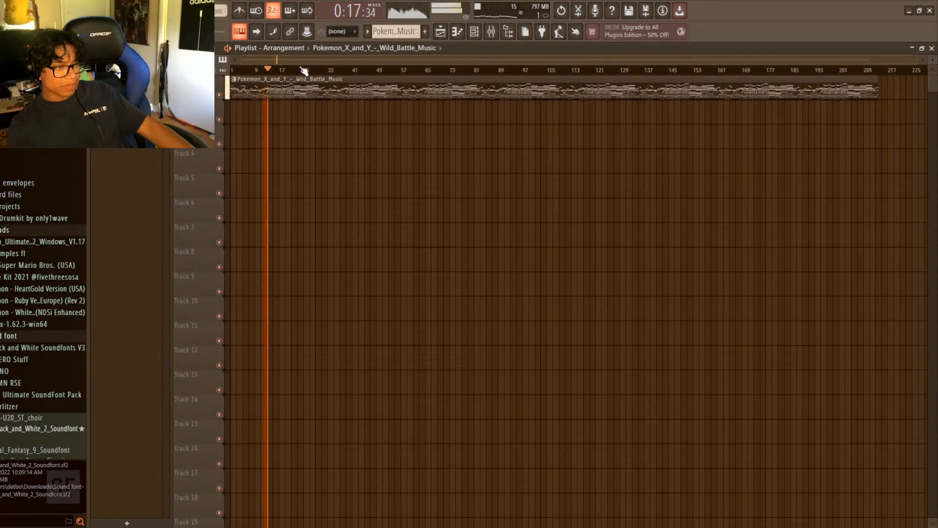
click(298, 70)
click(348, 70)
click(381, 70)
click(431, 69)
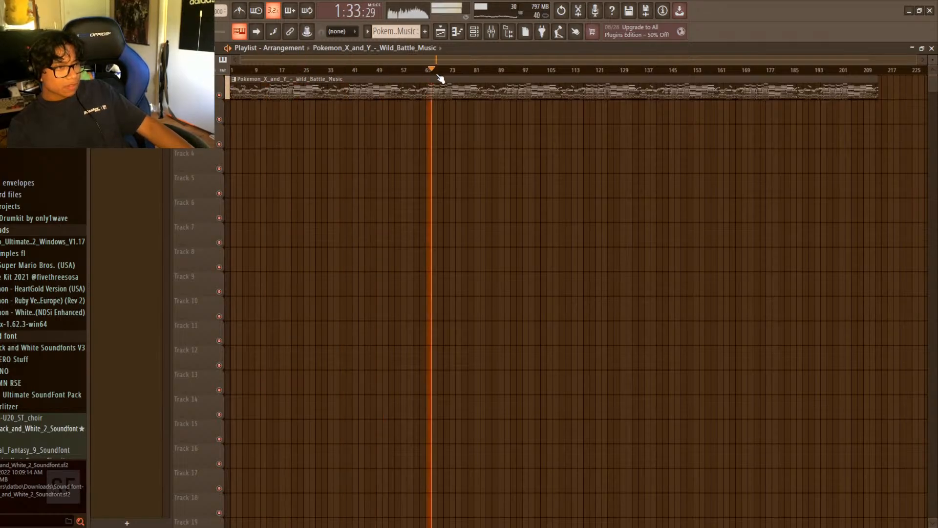
click(473, 70)
click(503, 70)
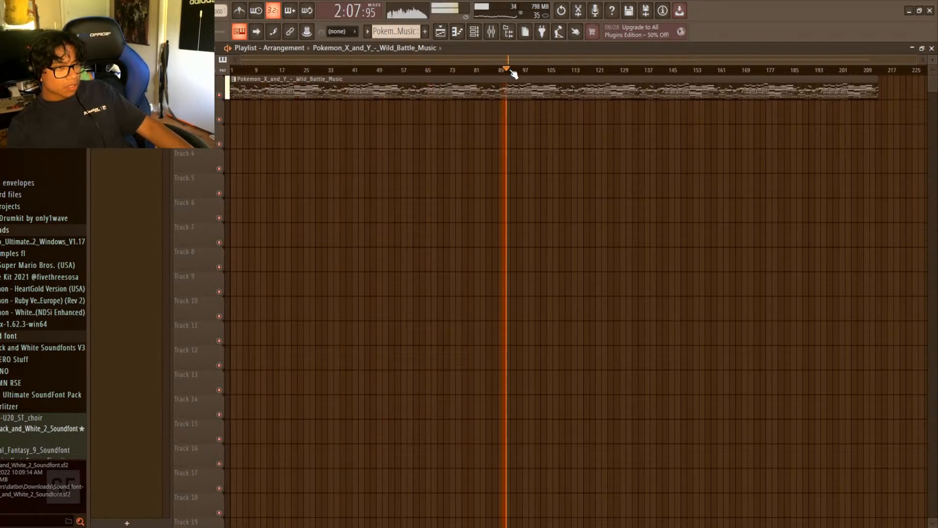
- Compare passages between about bars 80 and 113 to find where the song loops, and stop playback
click(468, 69)
scroll(478, 71, up, 4)
click(497, 71)
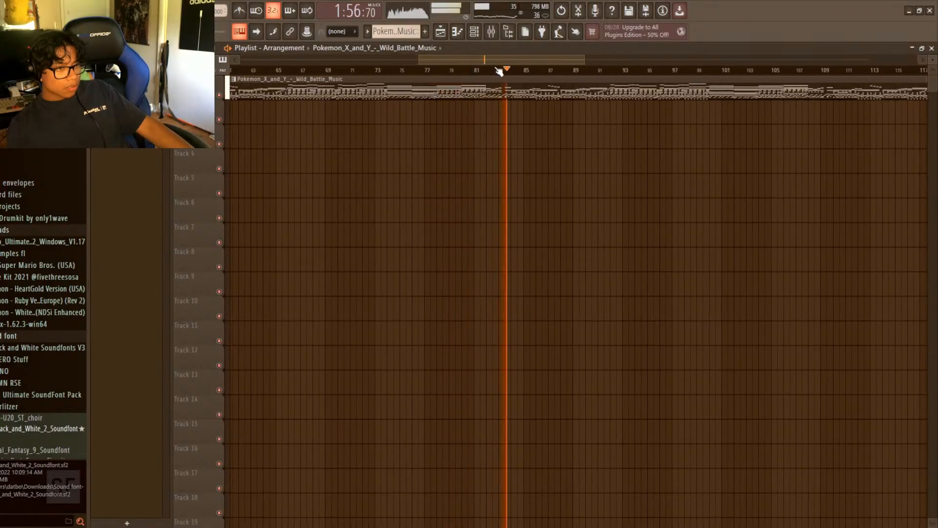
scroll(509, 71, down, 3)
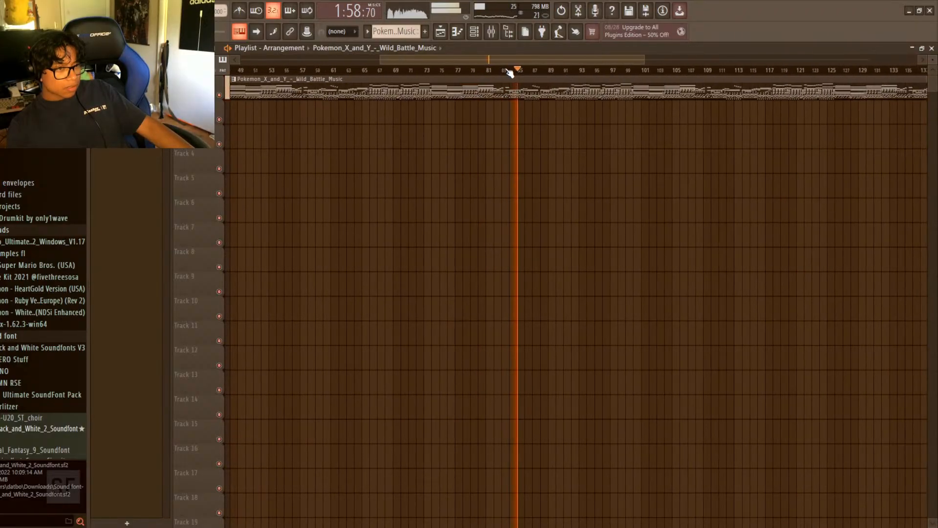
click(511, 71)
click(619, 70)
click(741, 70)
click(727, 70)
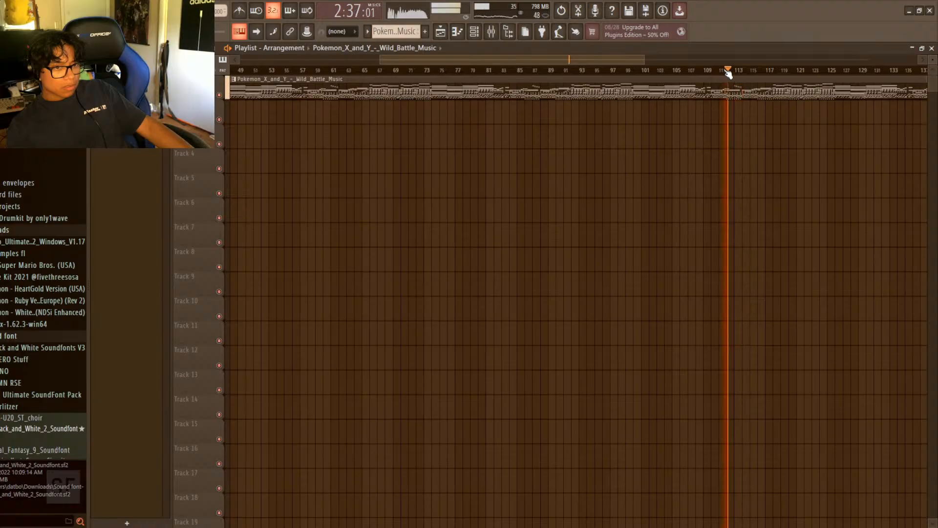
click(612, 70)
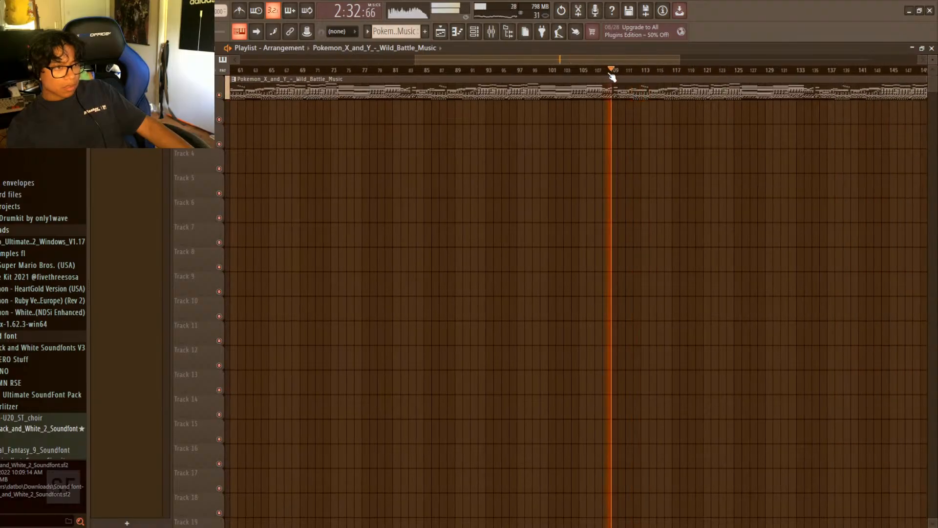
key(space)
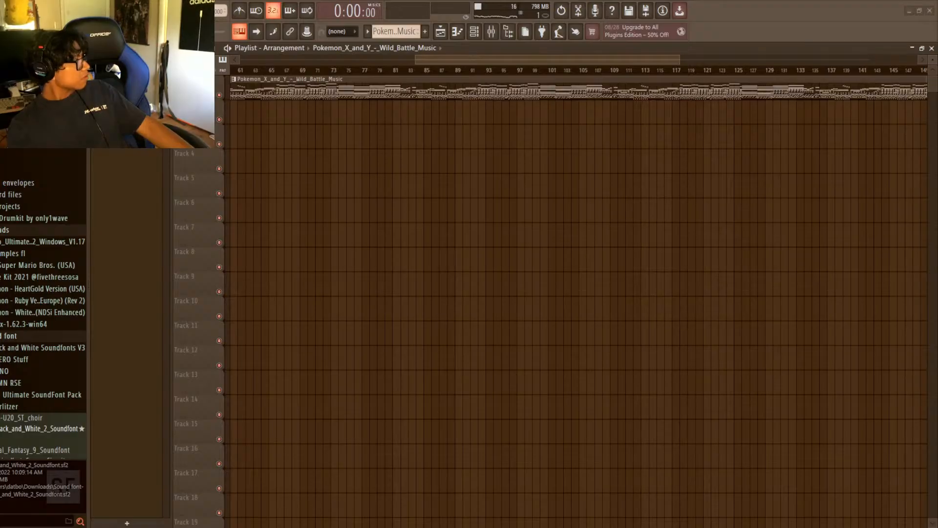
- Audition the song from around bar 57 with the whole arrangement in view, and stop playback
scroll(404, 146, down, 4)
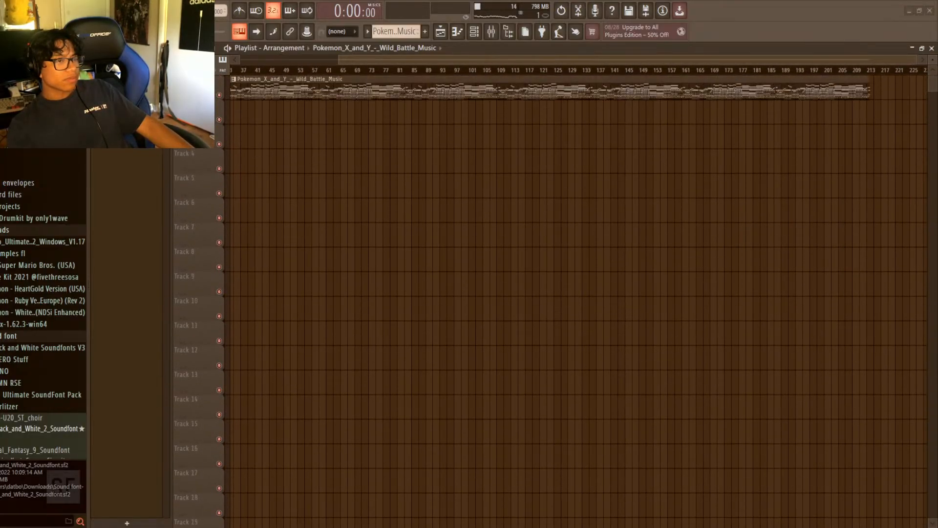
drag(368, 59, 268, 57)
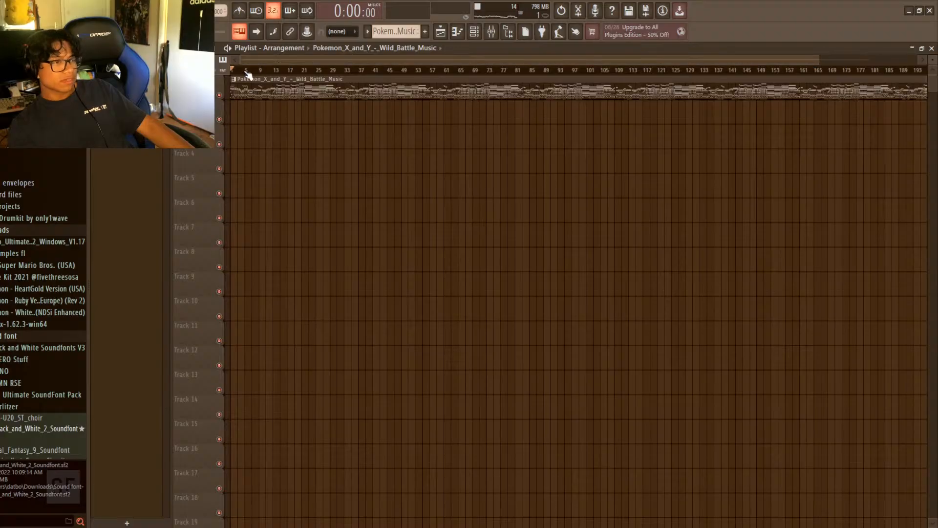
drag(460, 72, 423, 96)
key(space)
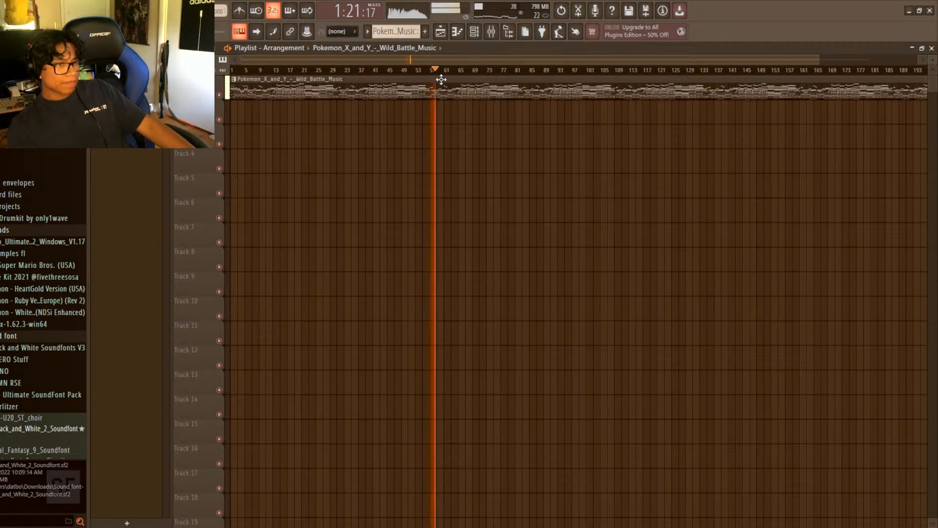
key(space)
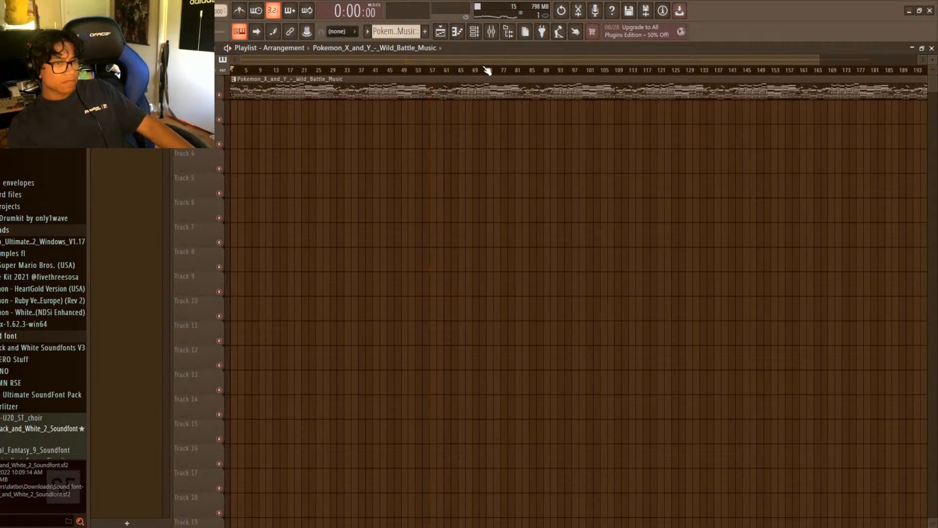
- Audition the loop point around bars 108 to 117 and shorten the pattern clip so it ends at about bar 115
click(639, 73)
key(space)
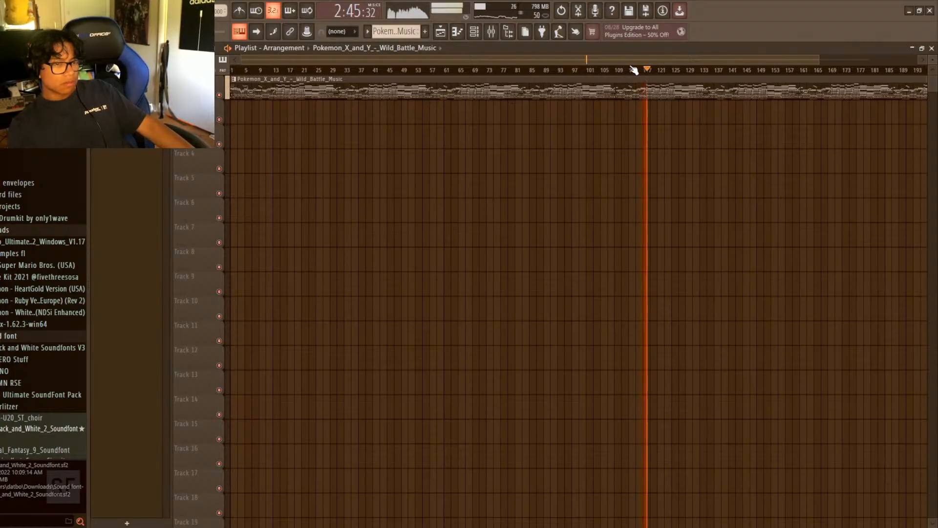
key(space)
key(space)
click(631, 71)
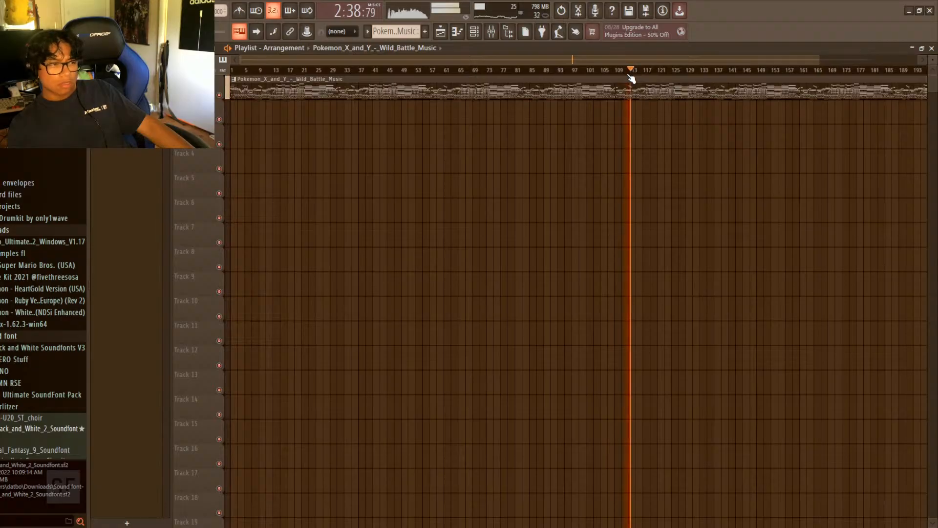
click(613, 71)
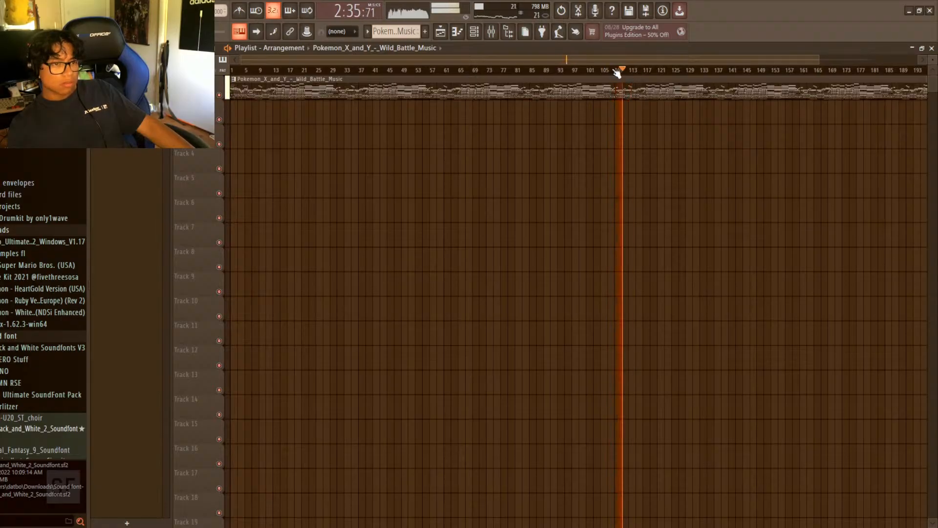
scroll(619, 74, down, 2)
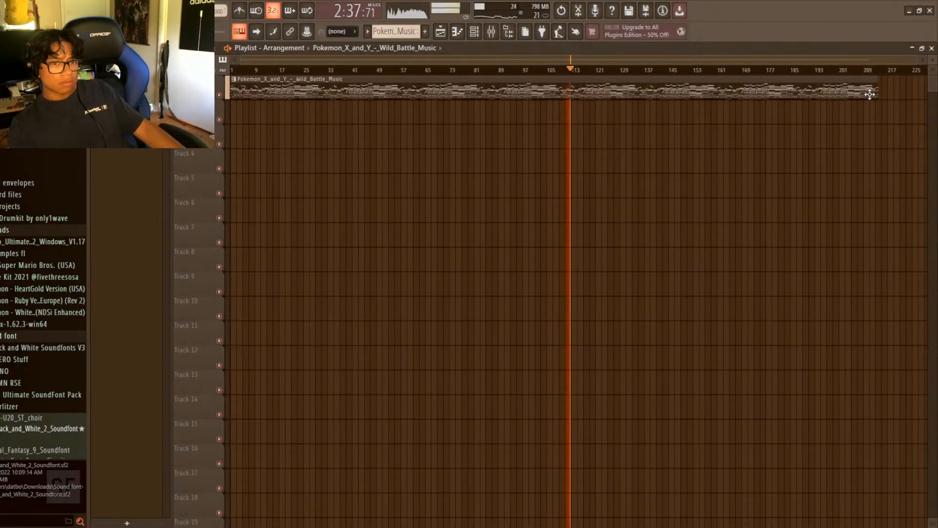
drag(870, 94, 577, 112)
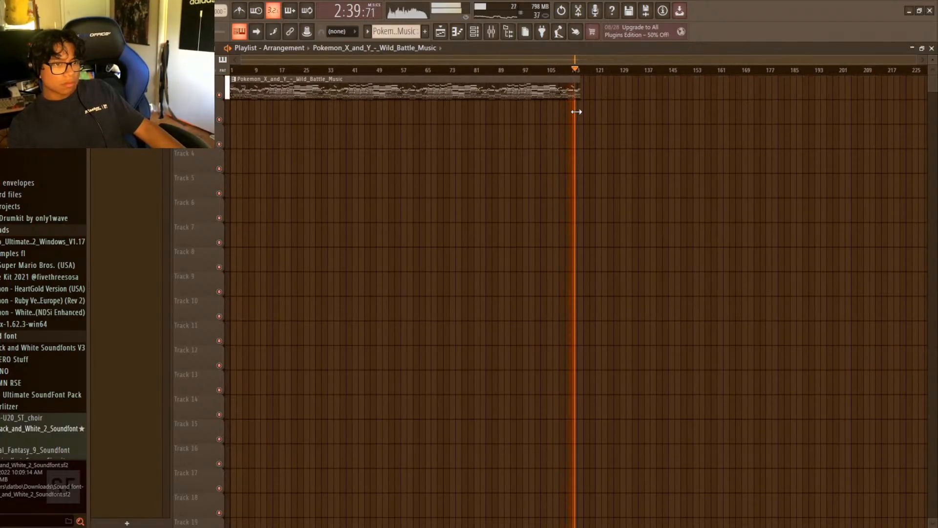
key(space)
- Raise the mixer's Master fader to the same level as the unused inserts and audition the song from the start
click(474, 31)
click(492, 31)
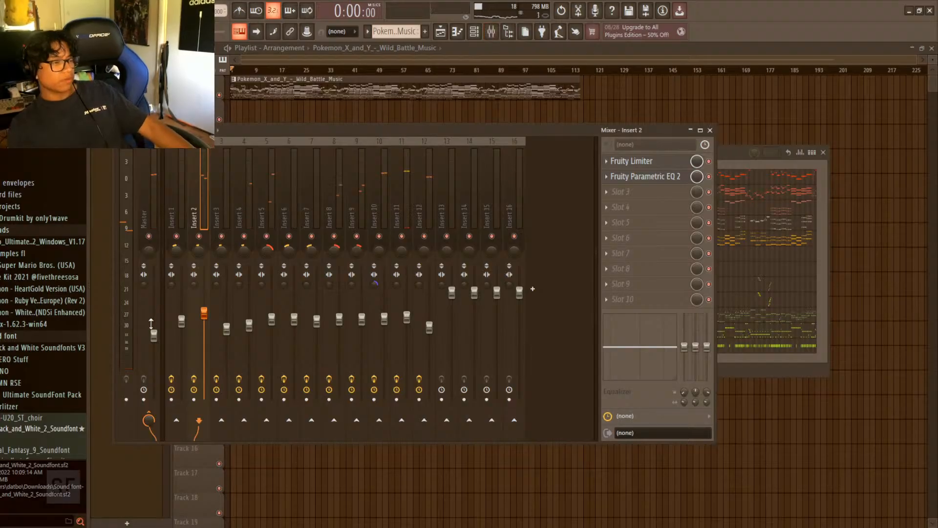
scroll(160, 336, up, 5)
key(space)
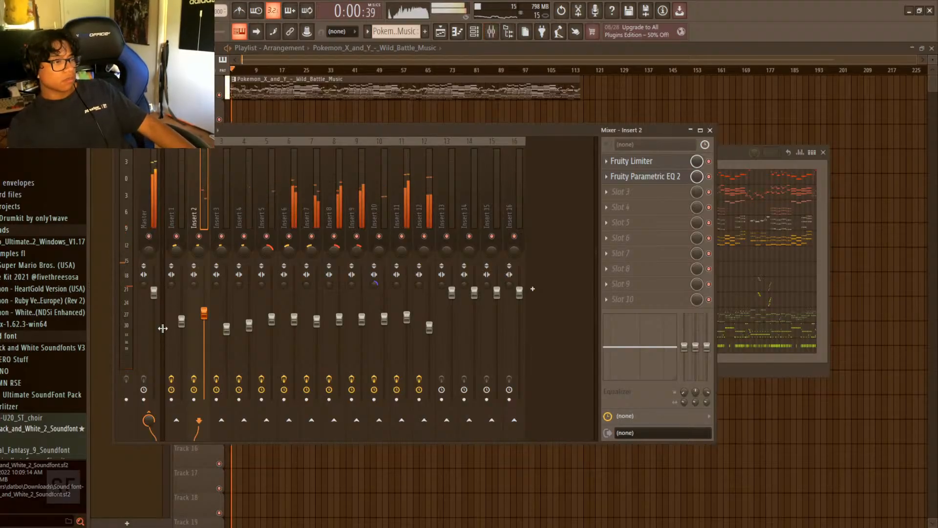
key(space)
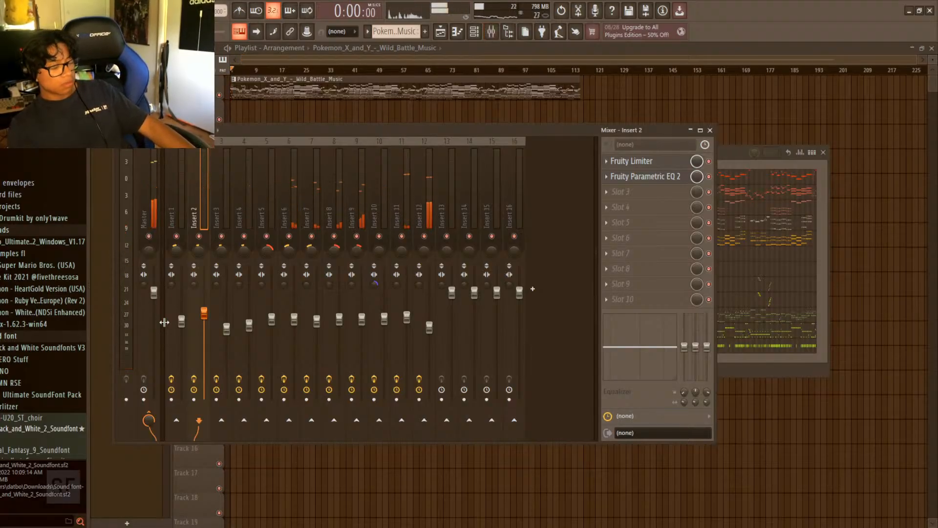
key(space)
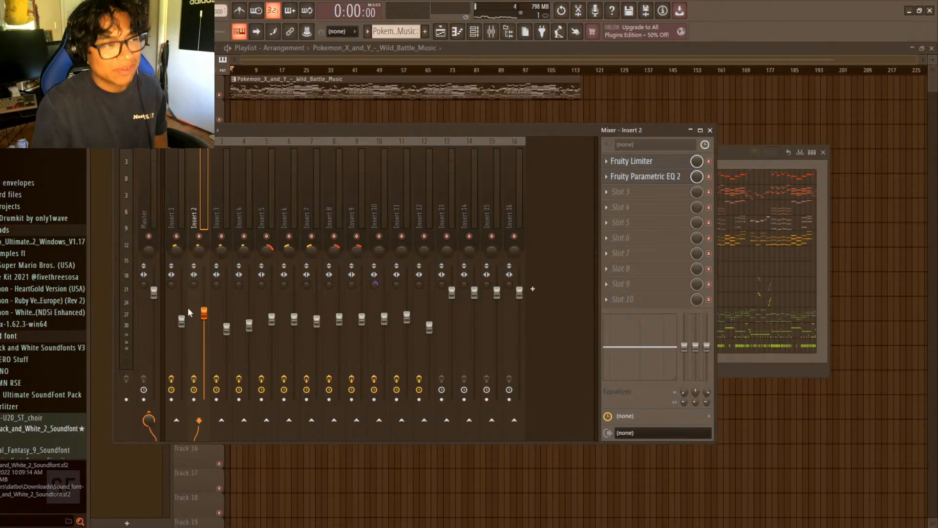
- Play the opening of the full mix once more, stop it and select the Master track
key(space)
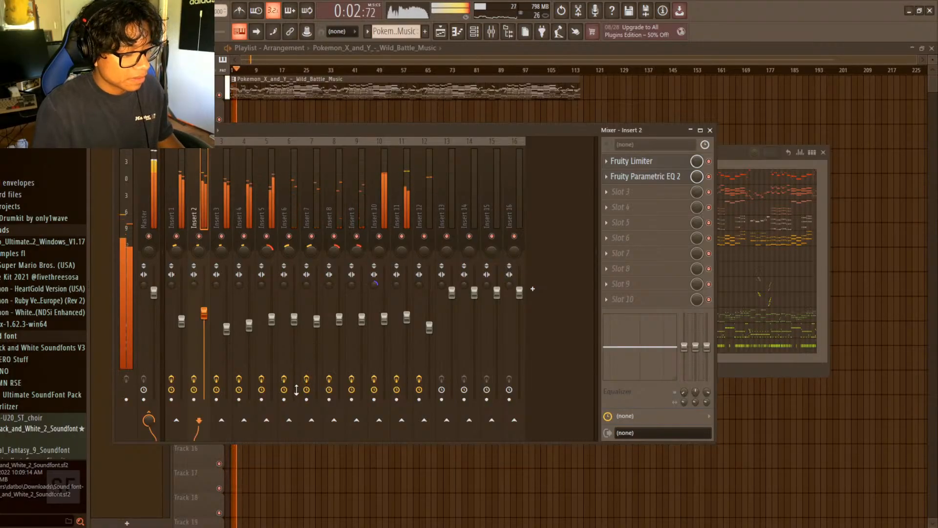
key(space)
click(152, 293)
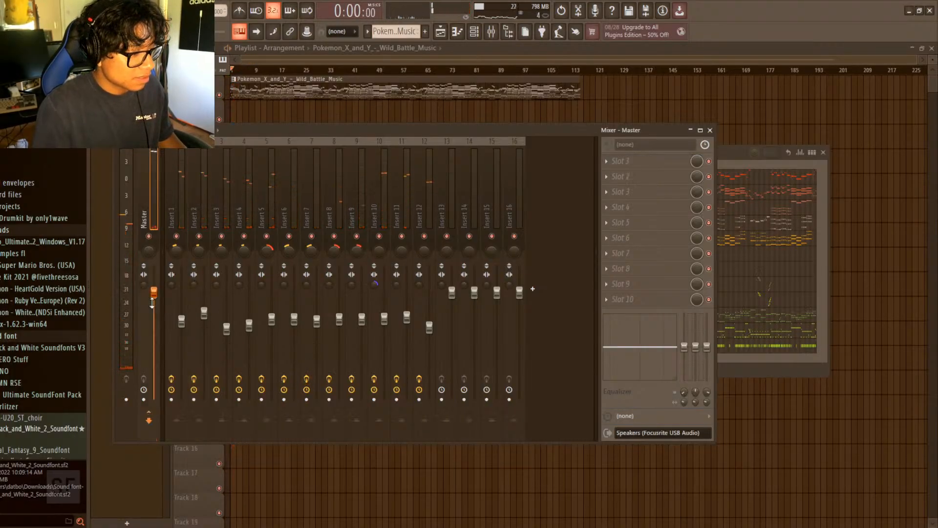
- Play the opening of the full mix, stop it and check the effect slots of Inserts 1 to 3
key(space)
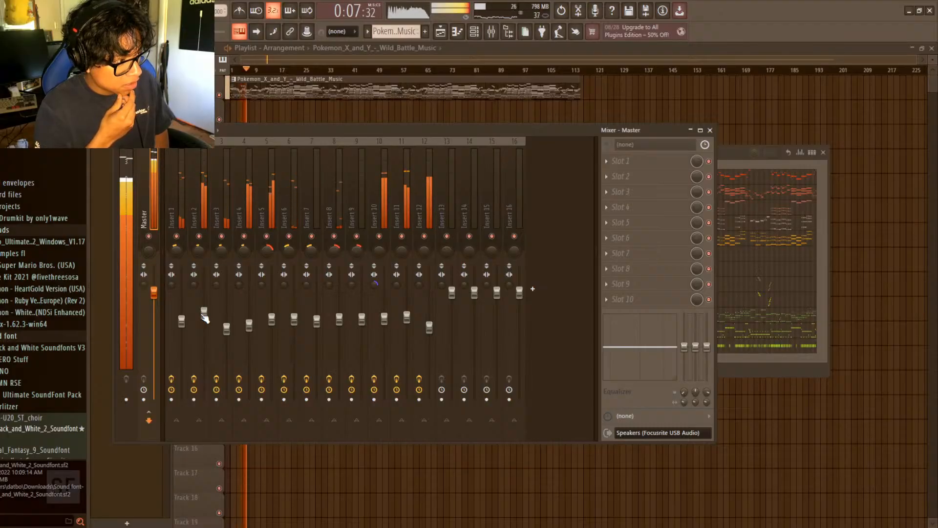
key(space)
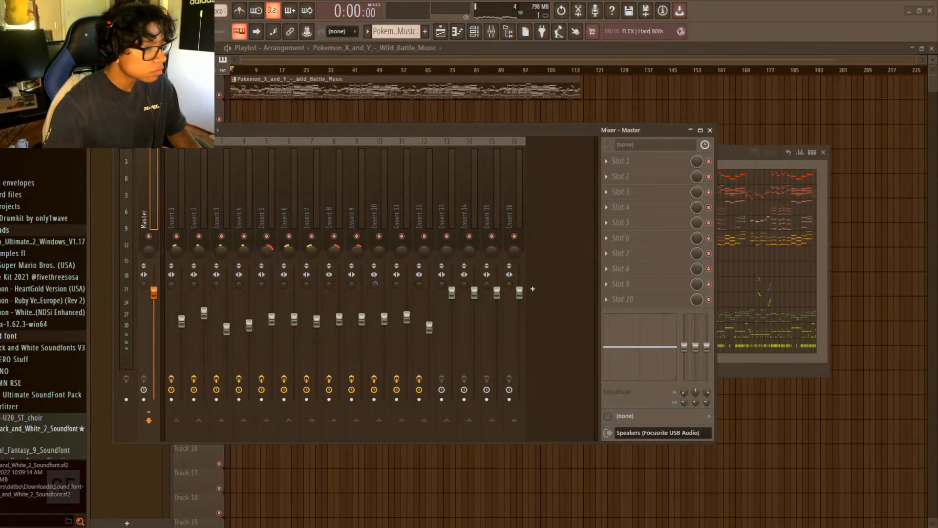
key(Right)
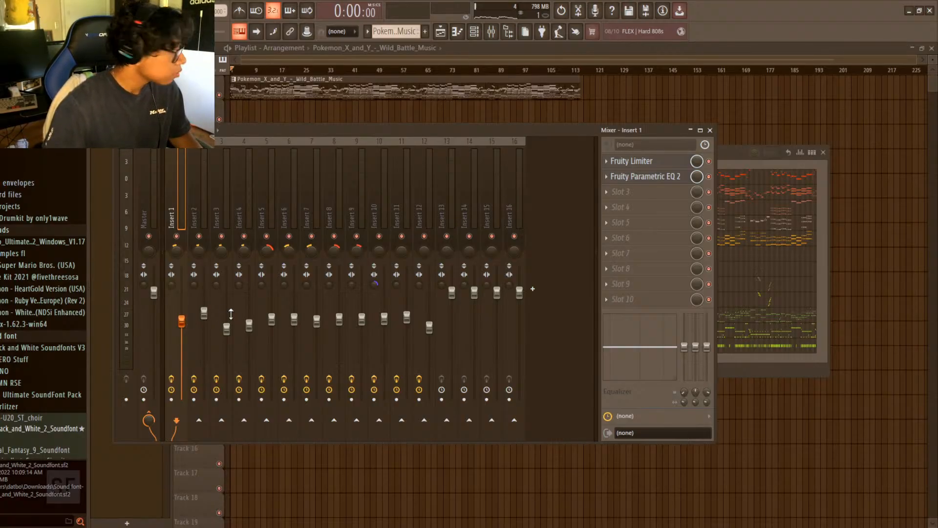
key(Right)
key(Right)
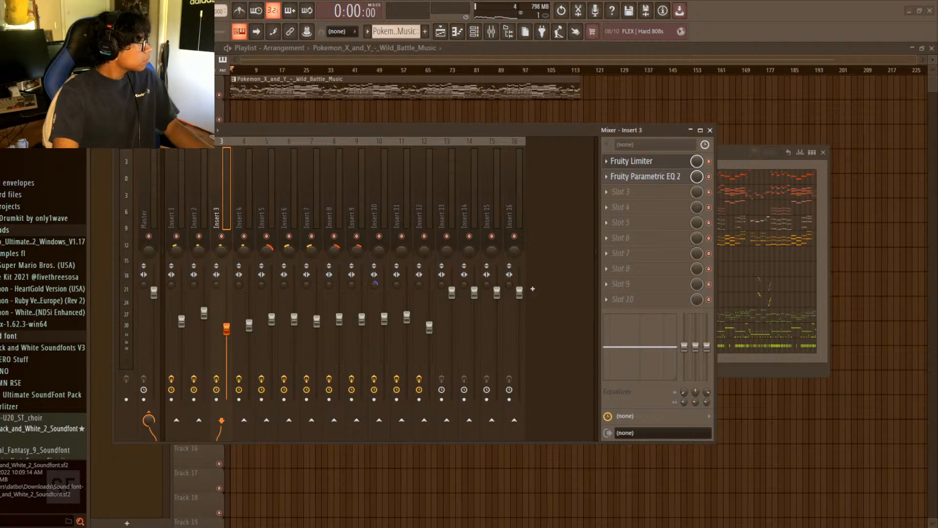
- Go through Inserts 1 to 12 one by one in the mixer and examine each one's effect chain
click(176, 146)
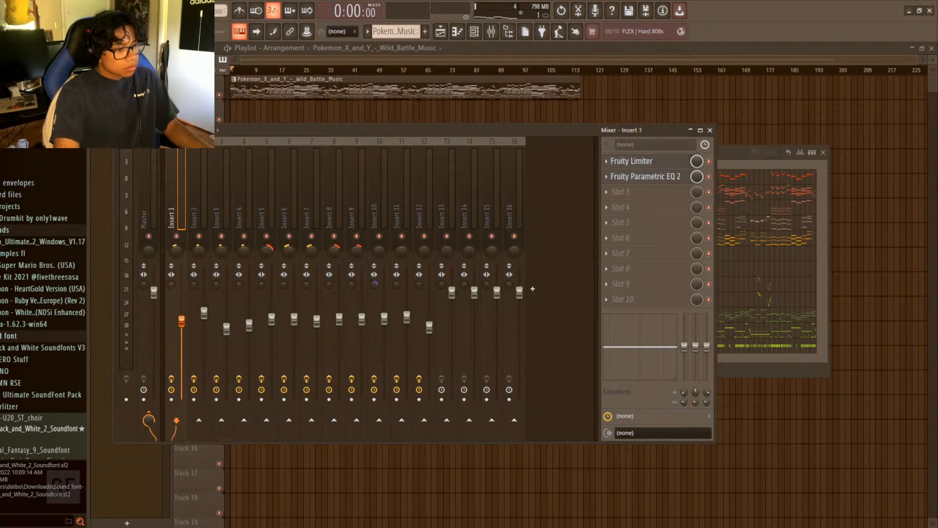
click(204, 313)
click(228, 330)
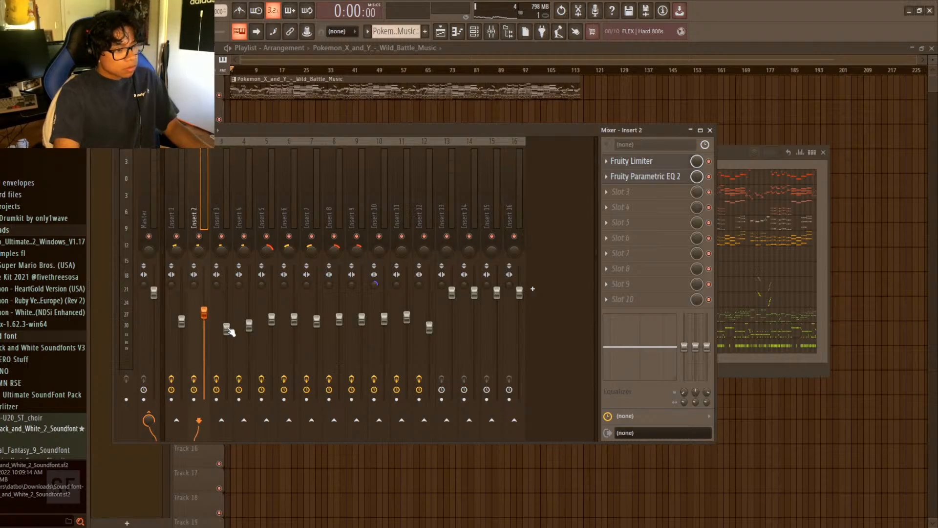
click(256, 326)
click(272, 319)
click(294, 320)
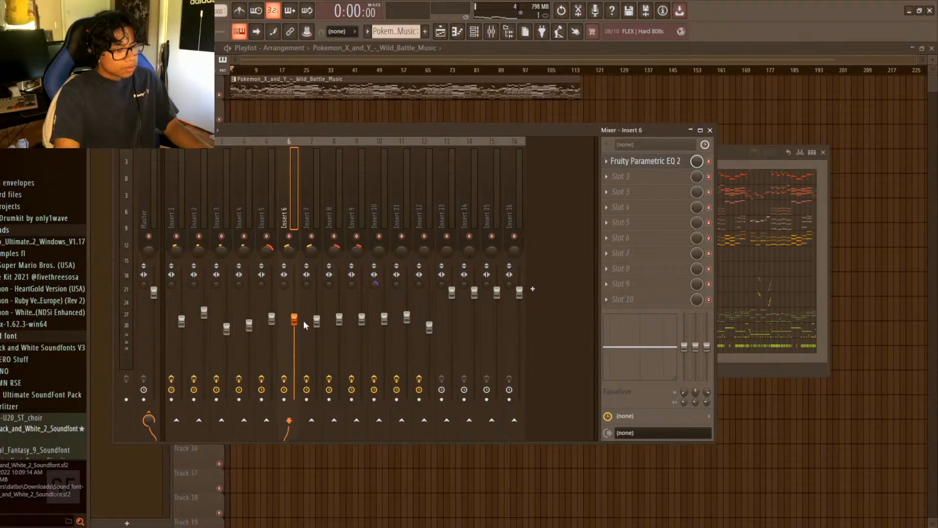
click(316, 321)
click(339, 327)
click(362, 321)
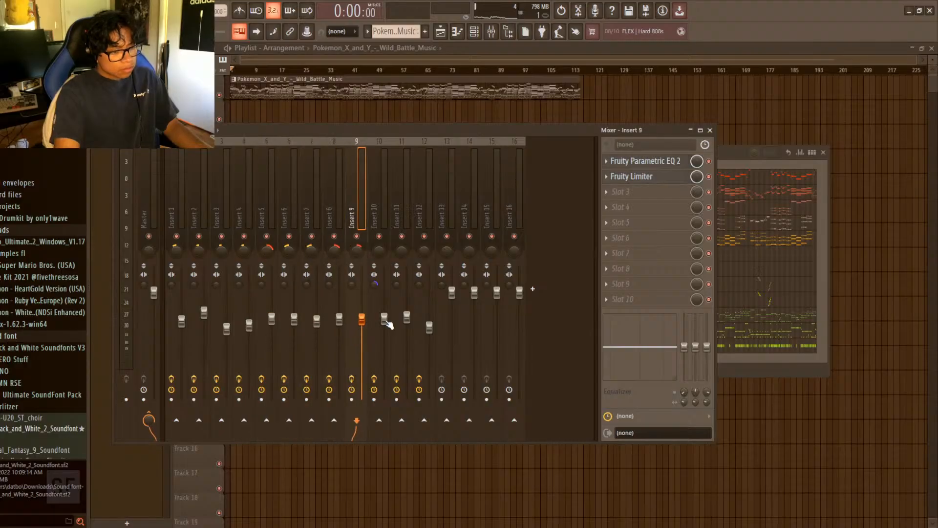
click(384, 319)
click(407, 319)
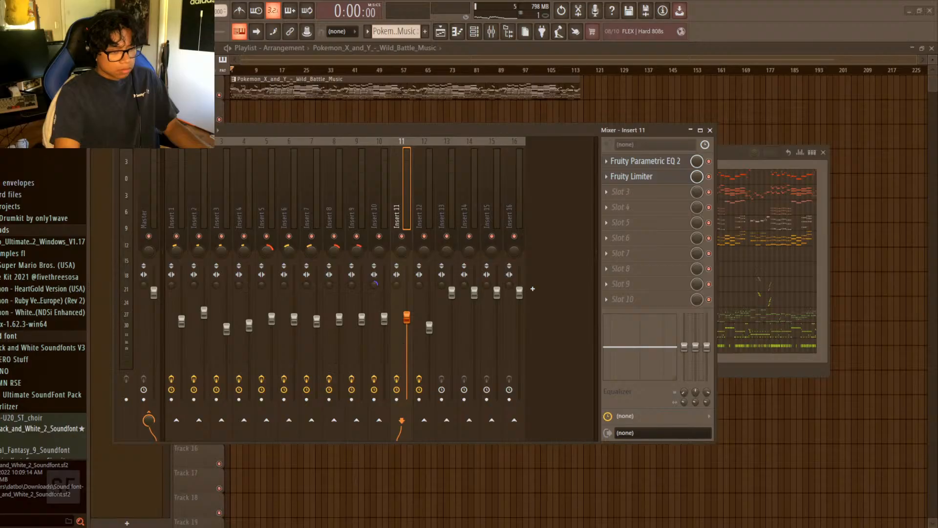
click(429, 326)
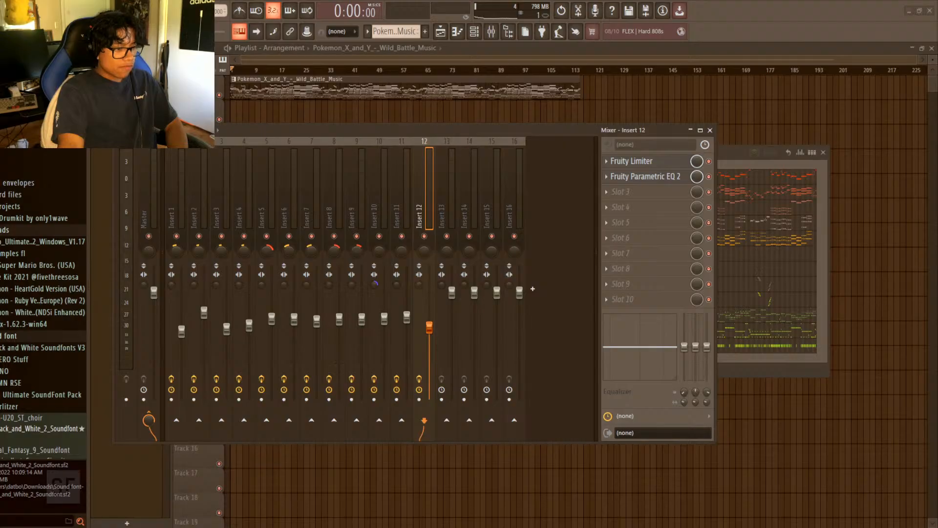
- Lower the faders of Inserts 1 to 12 by a similar amount, keeping their relative balance, and play the song from the start
drag(182, 331, 181, 336)
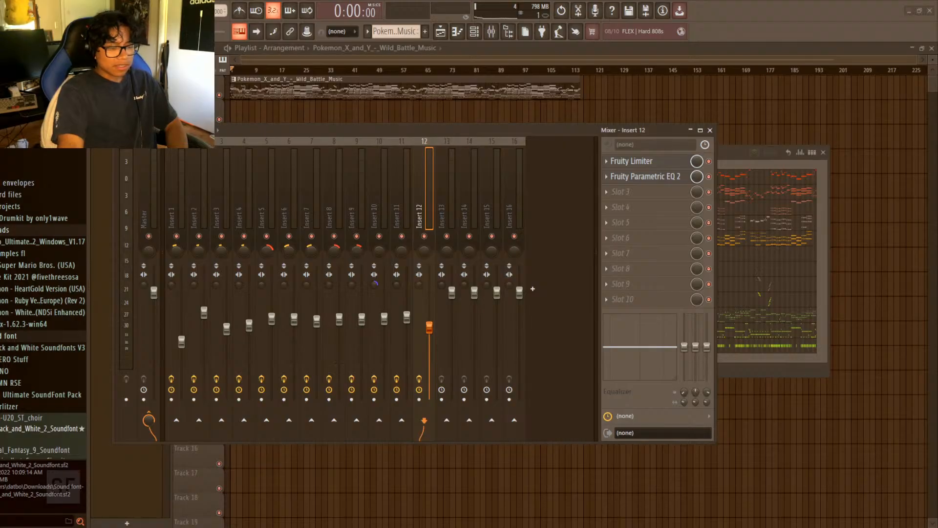
drag(204, 315, 204, 319)
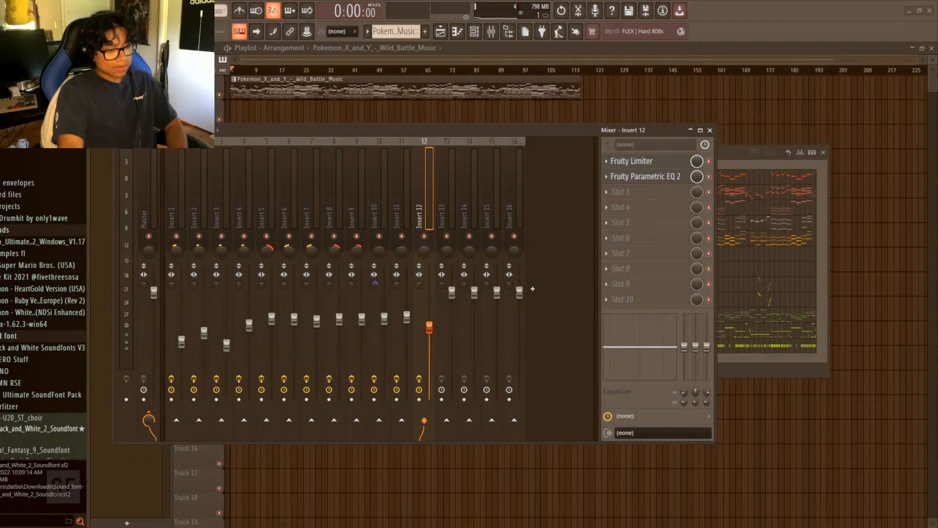
drag(226, 347, 271, 320)
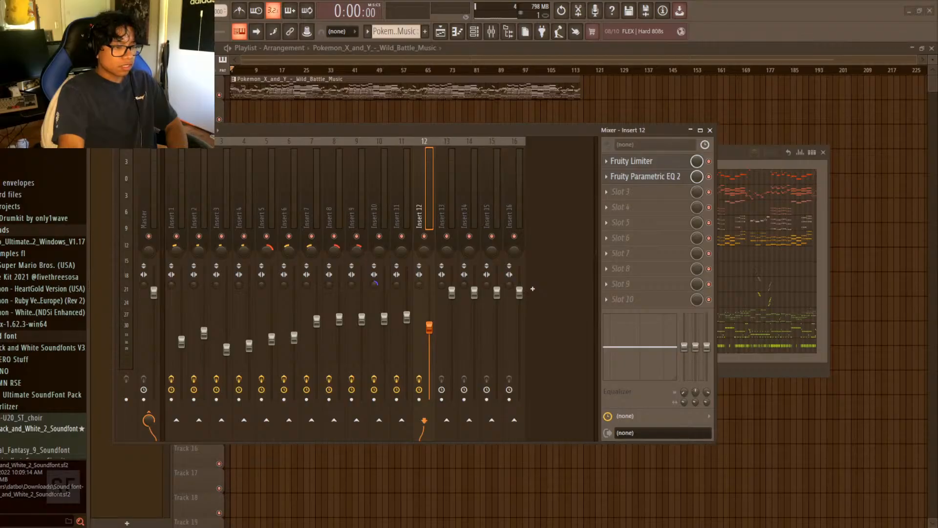
drag(316, 320, 317, 335)
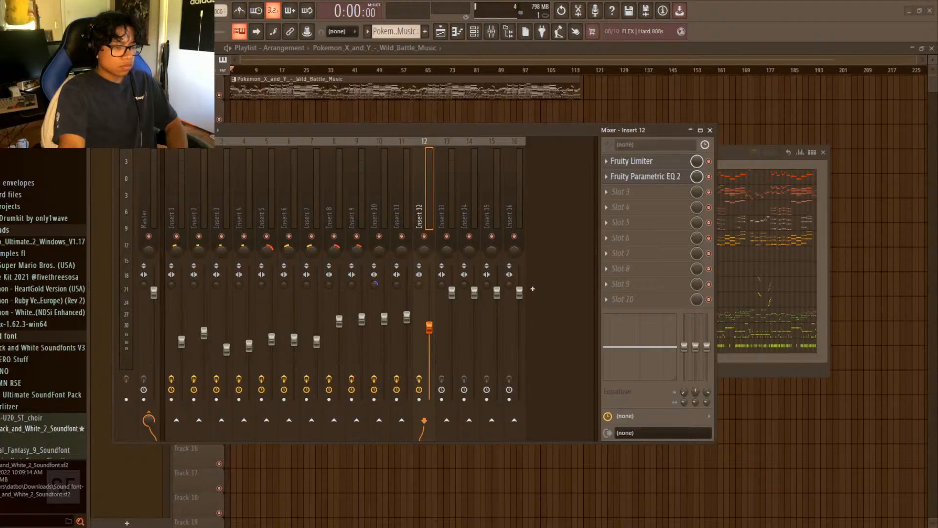
drag(339, 327, 429, 348)
key(space)
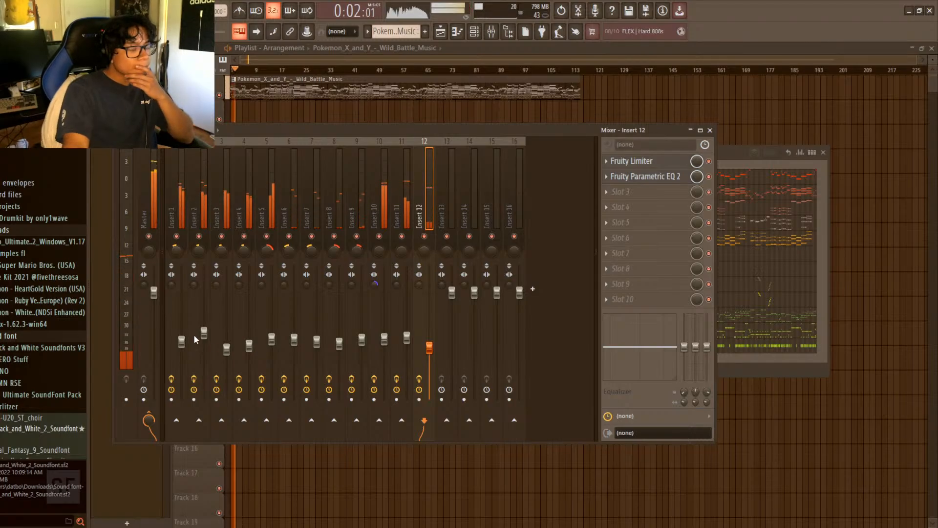
- Create a Master volume automation clip over about bars 109 to 116 and pull its end point down for a fade-out
click(145, 284)
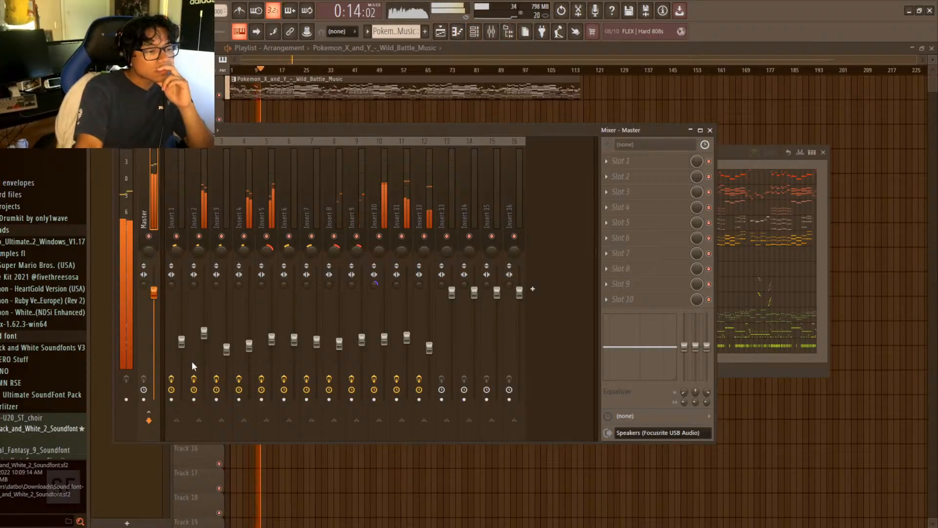
key(ctrl+z)
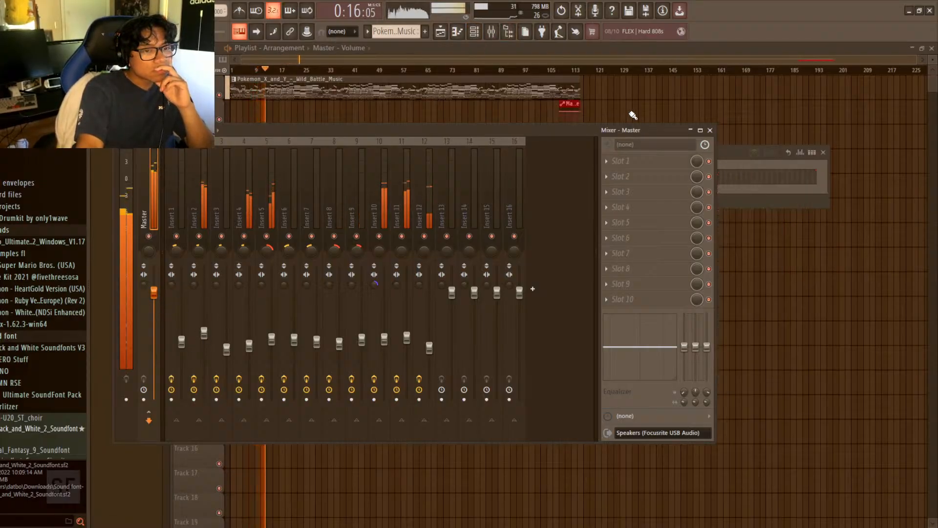
scroll(568, 70, up, 4)
scroll(565, 63, right, 5)
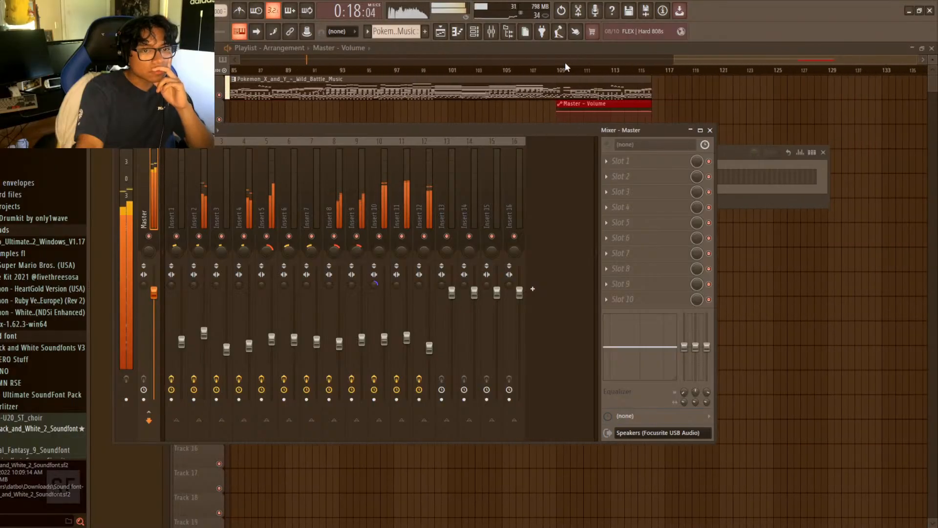
mouse_move(653, 112)
mouse_down()
mouse_move(647, 125)
mouse_move(655, 128)
mouse_up()
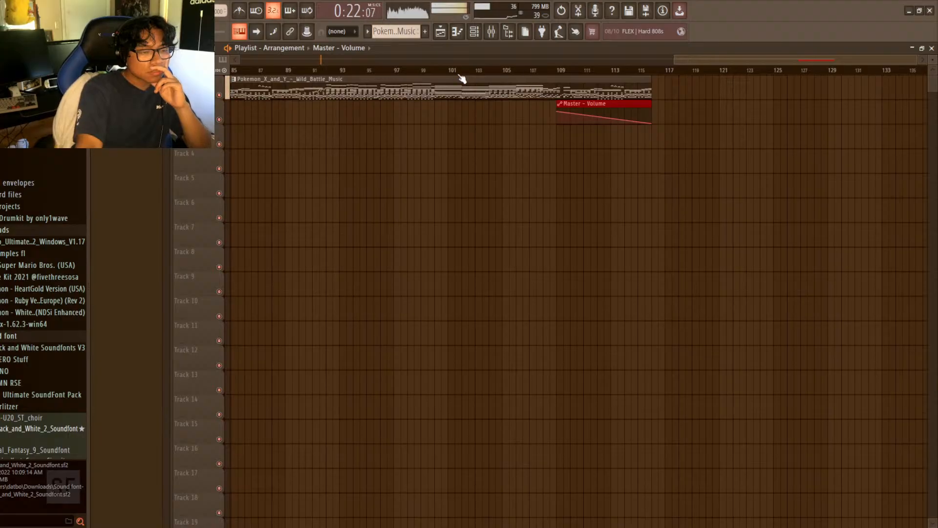
- Audition the lowered mix, sampling around bars 51, 25 and 31 to listen for the song's loop point, and stop playback
scroll(531, 73, down, 3)
key(F9)
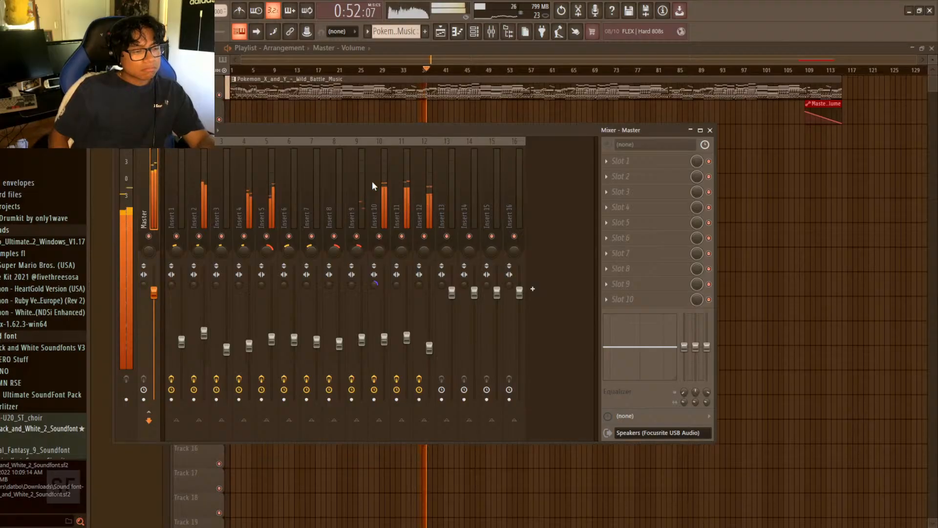
key(space)
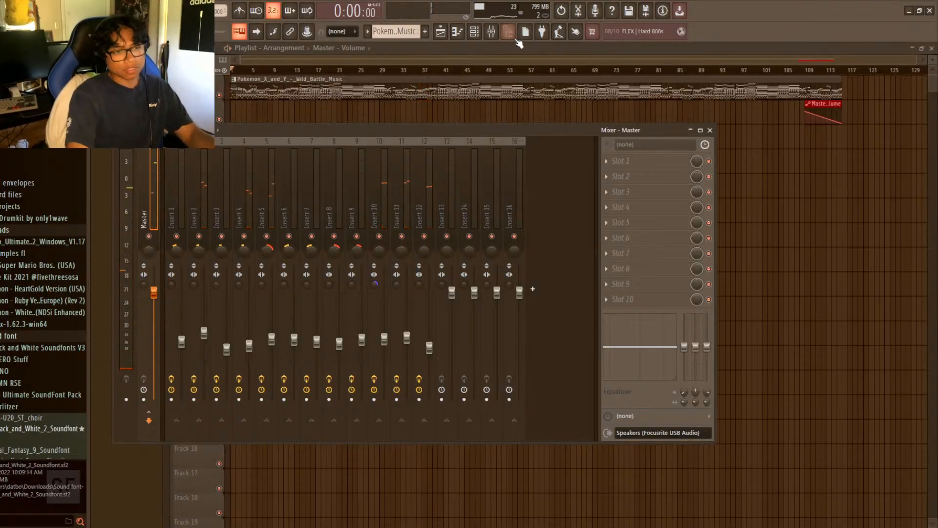
click(496, 70)
key(space)
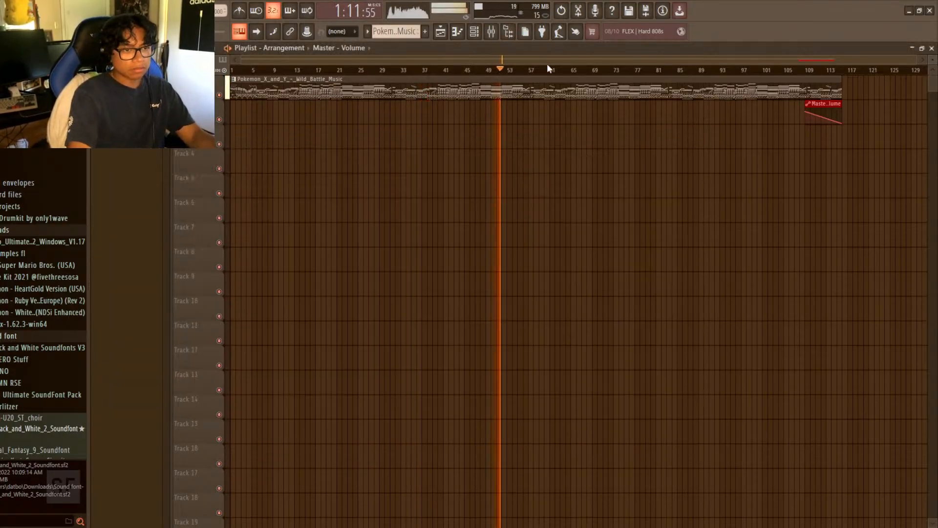
click(360, 71)
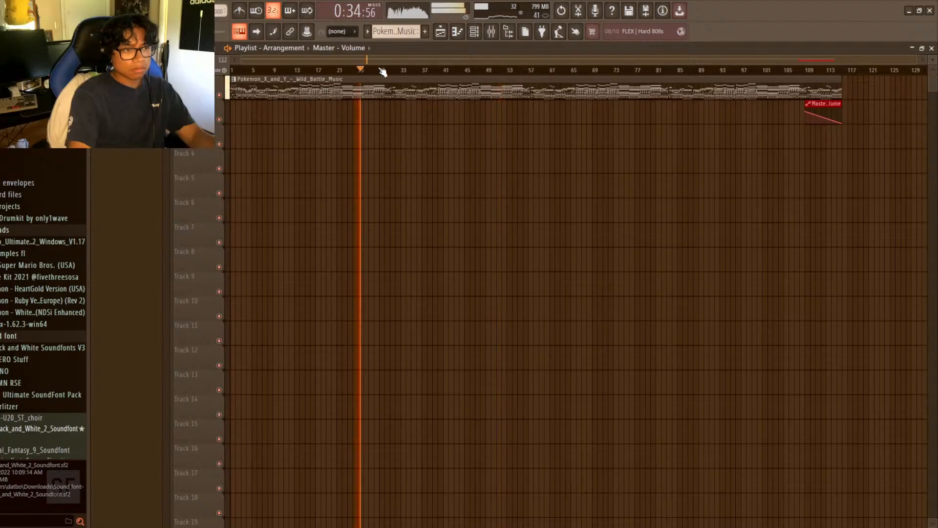
click(386, 71)
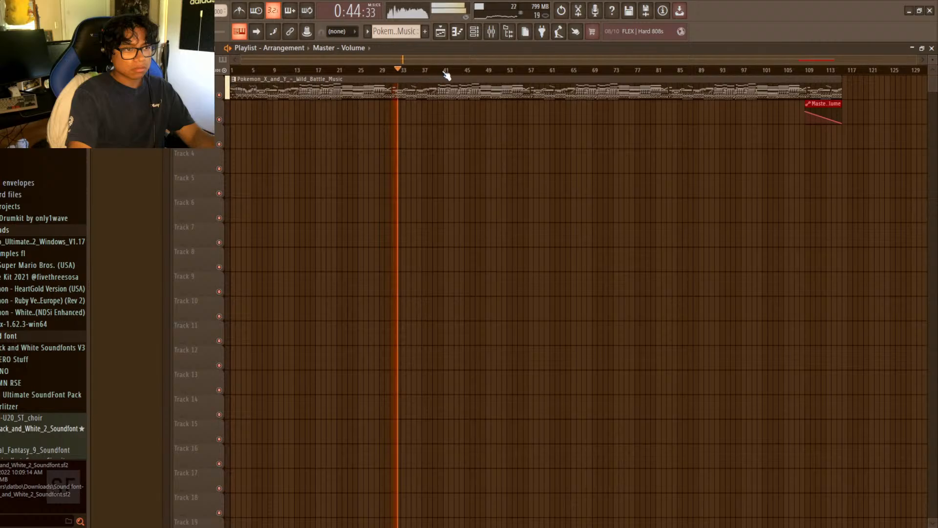
click(393, 71)
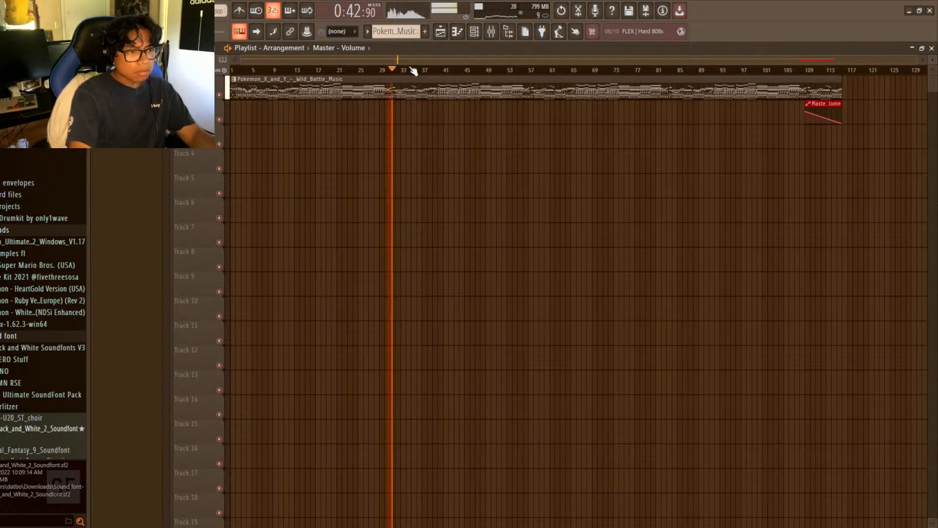
key(space)
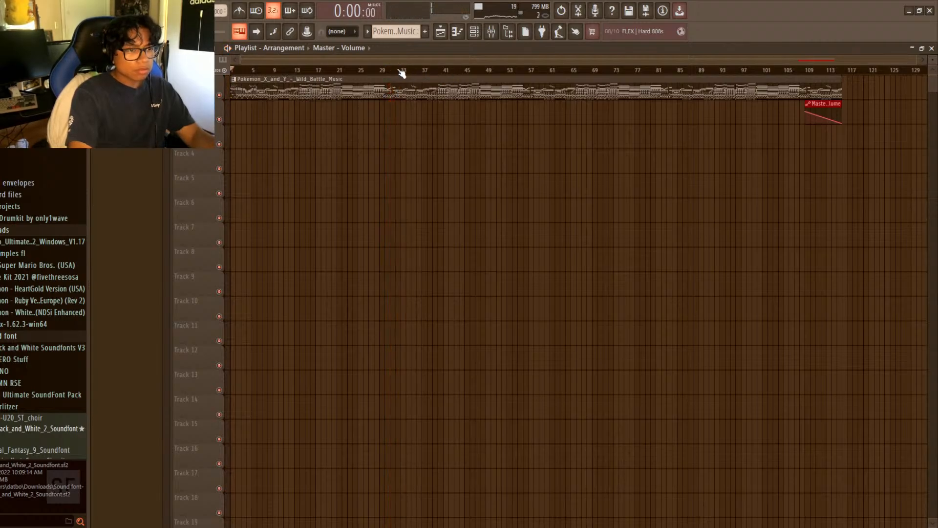
- Compare the loop point around bar 32 with the repeat by auditioning around bars 64 and 56, and stop playback
click(396, 71)
scroll(394, 72, up, 6)
key(space)
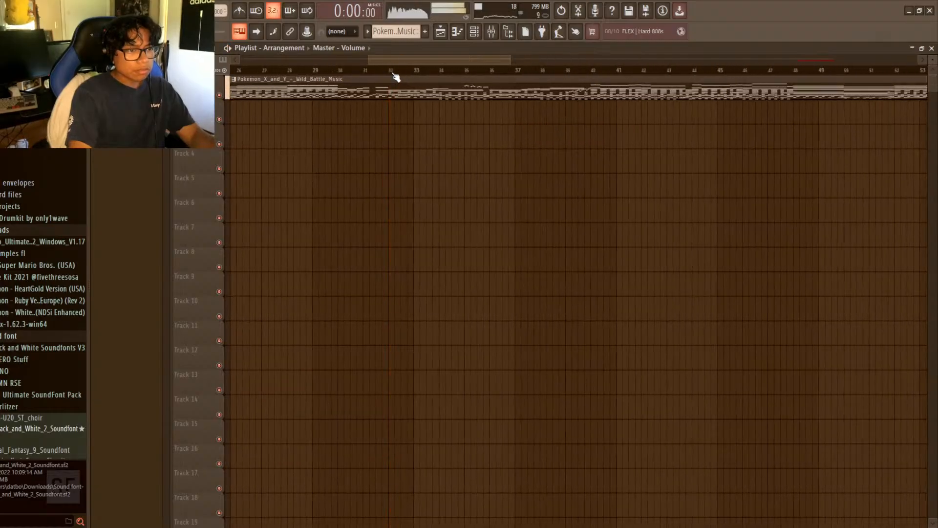
click(389, 73)
scroll(396, 73, down, 4)
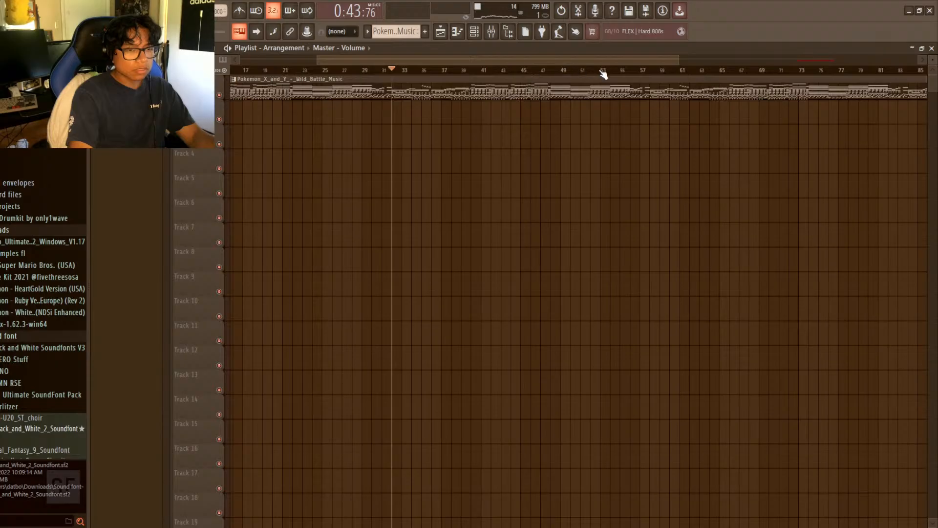
scroll(613, 57, down, 4)
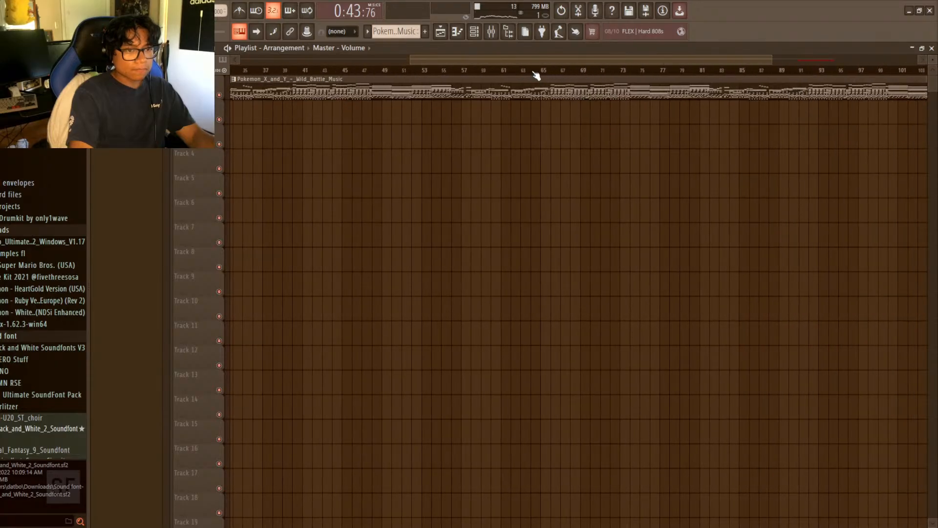
click(531, 73)
key(space)
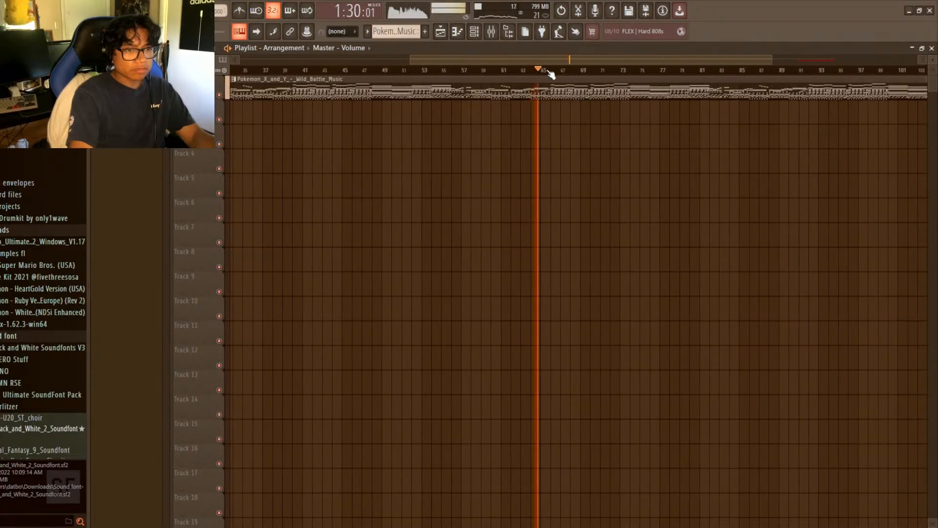
click(450, 71)
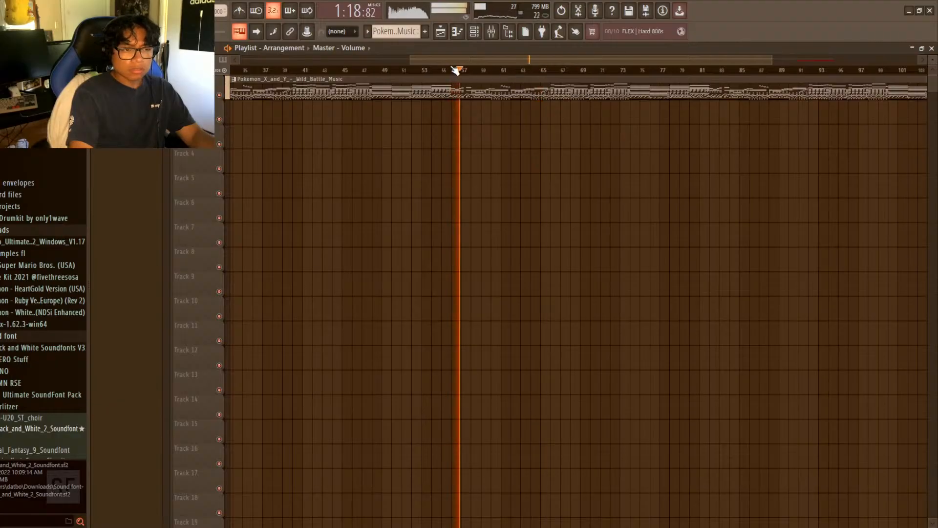
key(space)
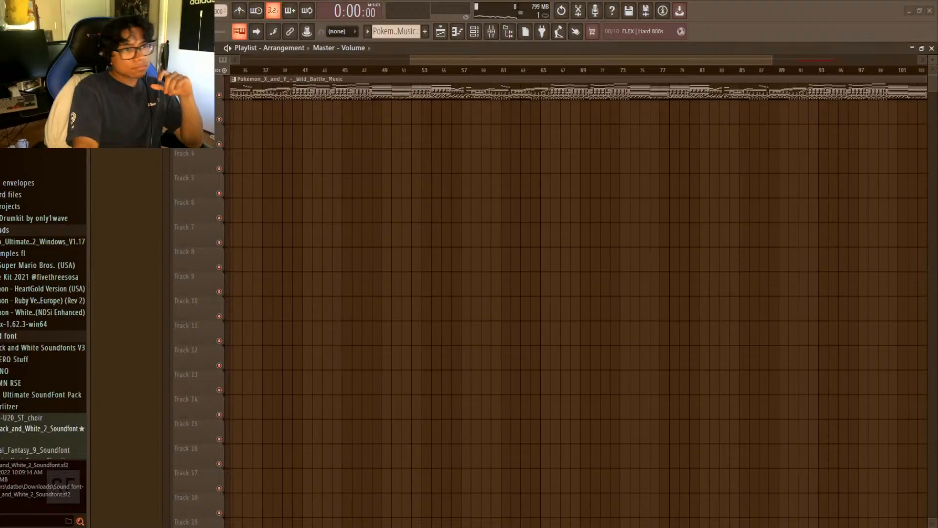
- Audition the passage around bars 55 to 59 and move the Master volume fade-out clip to start at about bar 58
click(540, 70)
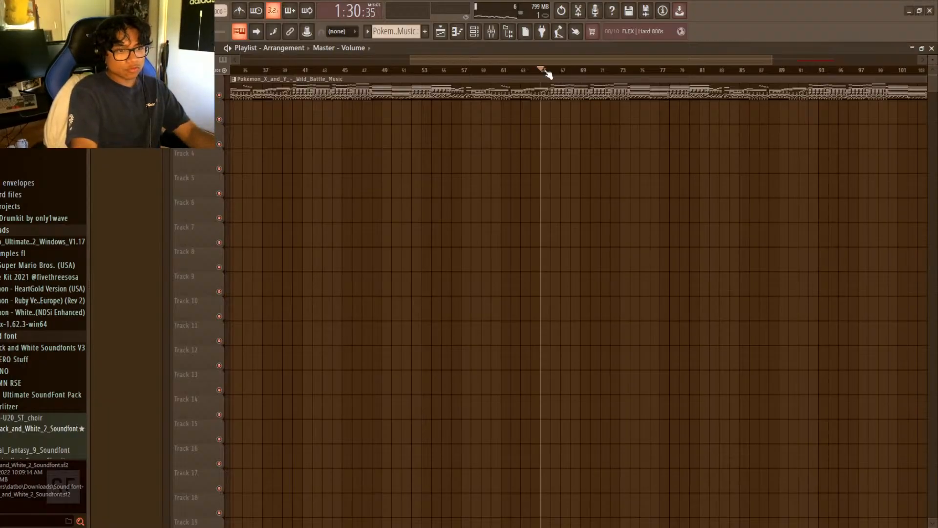
click(443, 70)
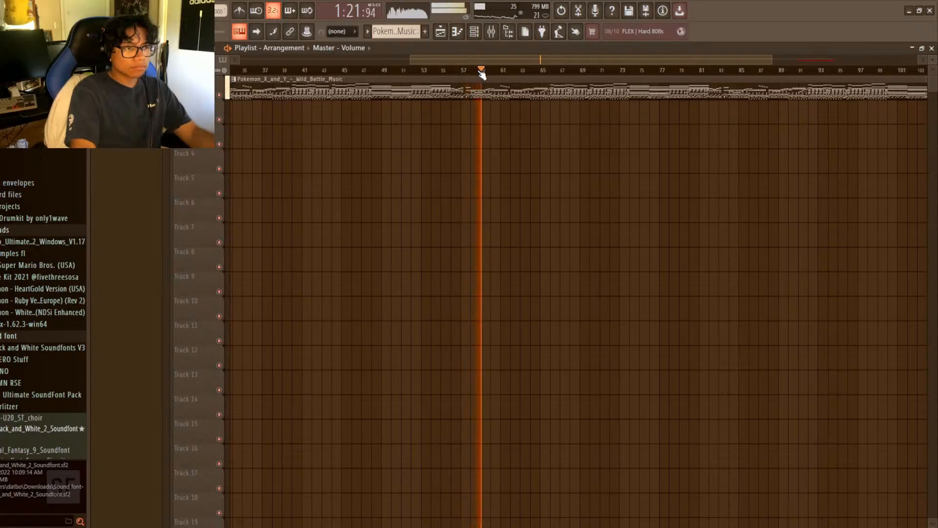
key(space)
click(472, 71)
scroll(602, 90, down, 3)
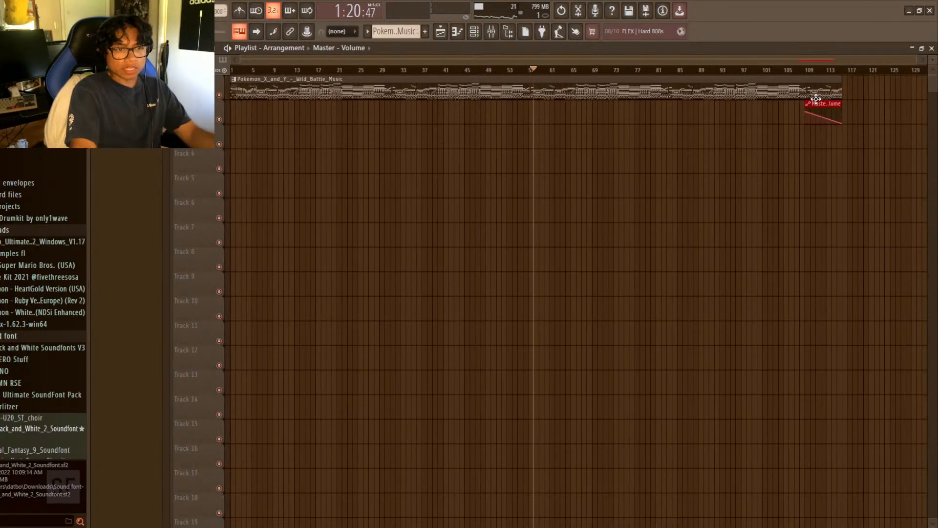
drag(820, 107, 551, 109)
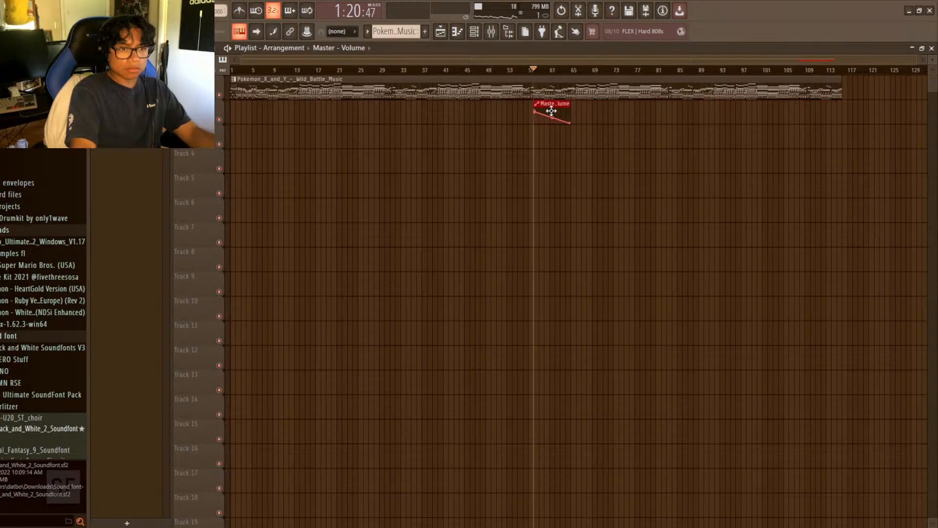
- Audition the Master volume fade-out between about bars 59 and 65 and stop playback
scroll(557, 76, up, 5)
click(474, 71)
key(space)
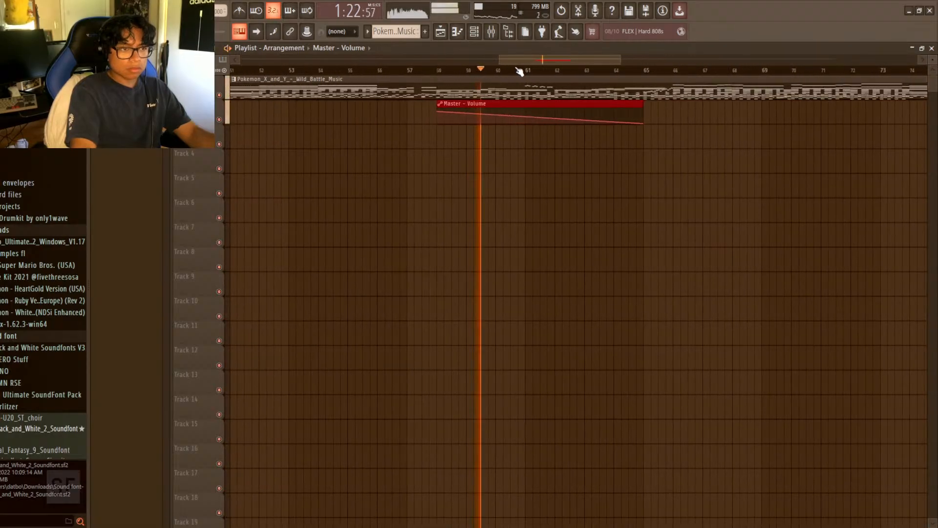
click(567, 71)
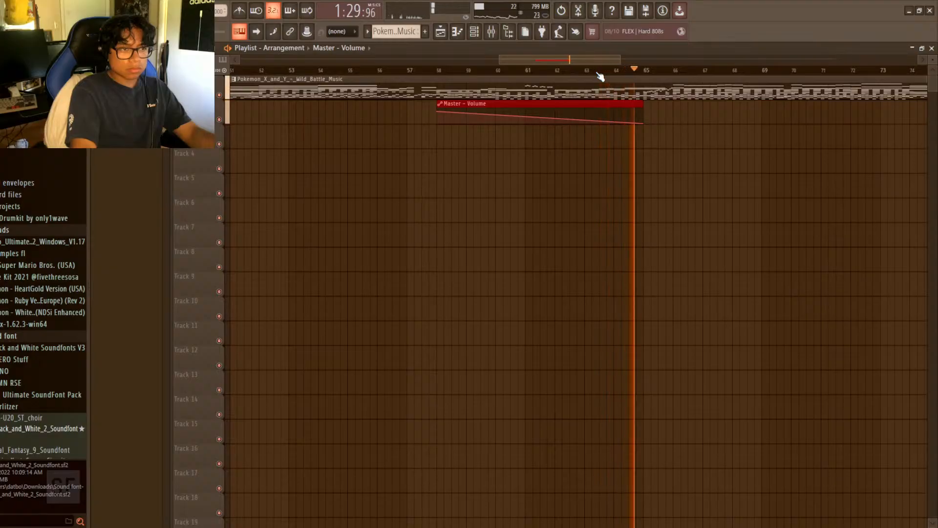
key(space)
- Shorten the song's pattern clip to end with the fade-out at about bar 65, audition it and clear the plugin windows from view
scroll(600, 77, down, 6)
drag(838, 93, 570, 93)
key(space)
key(space)
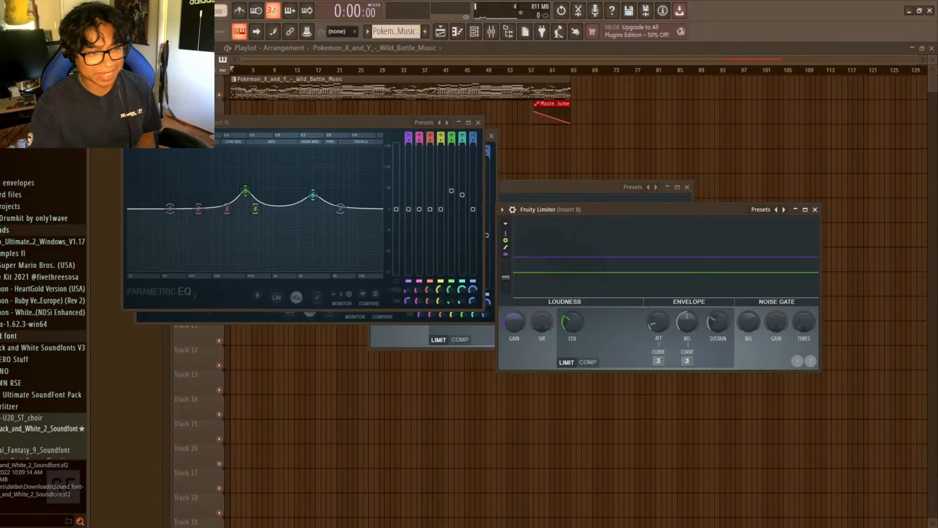
click(452, 34)
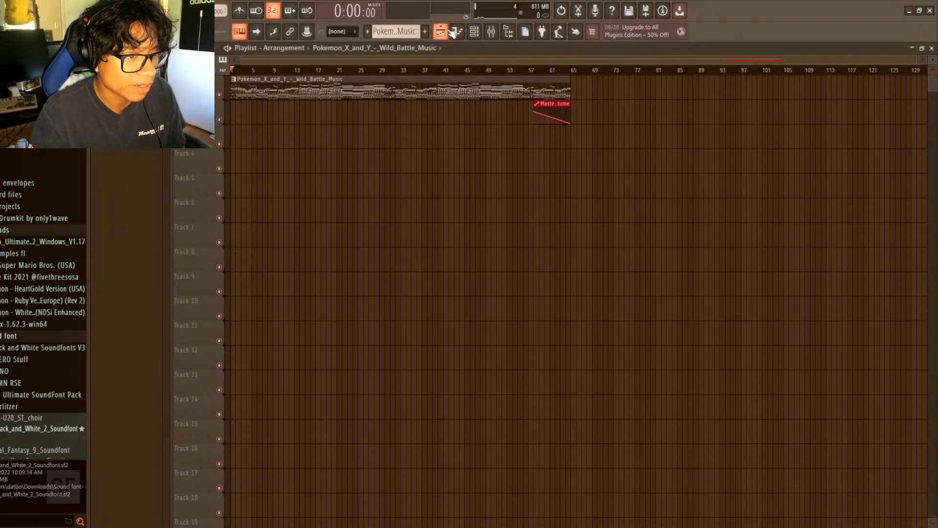